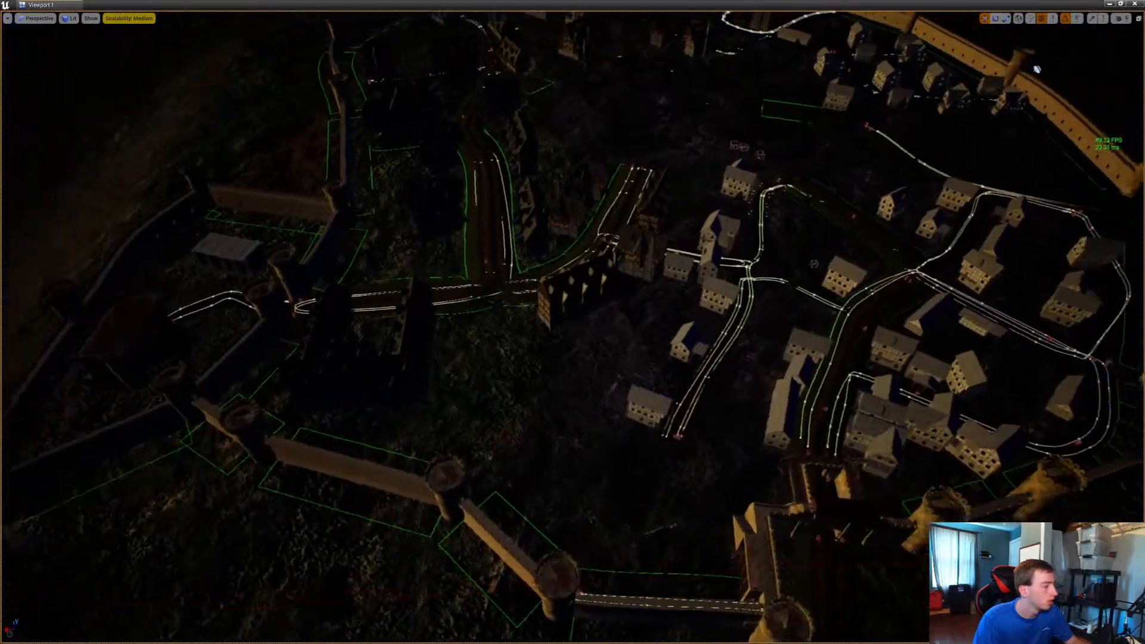
Look over the village roads, the castle gate and the armored guards beside it in the level
key("w")
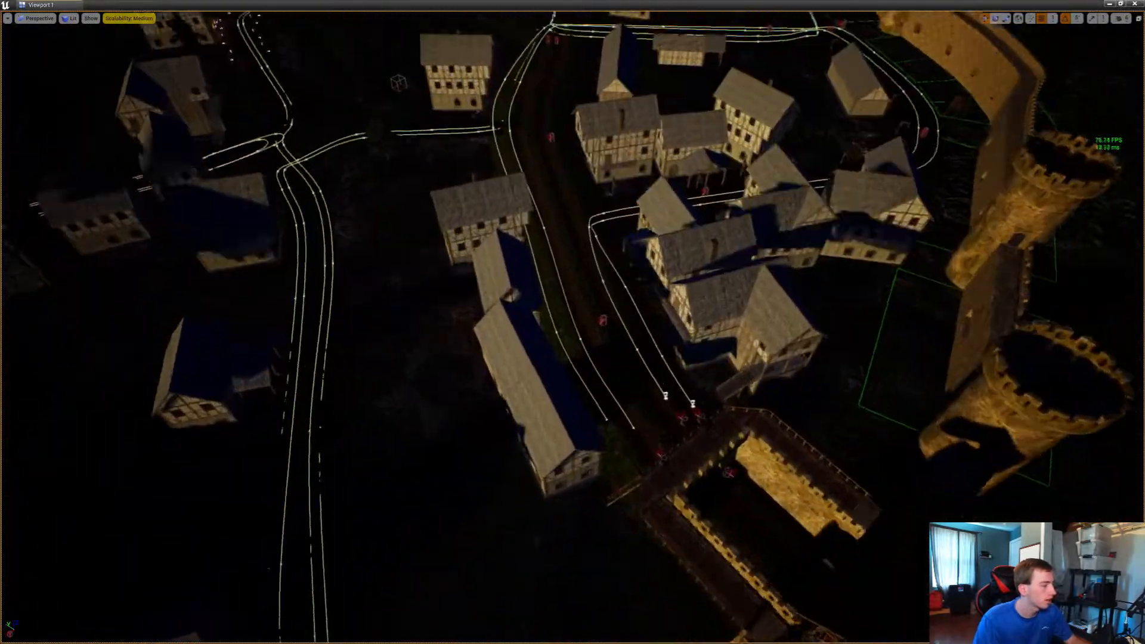
key("w")
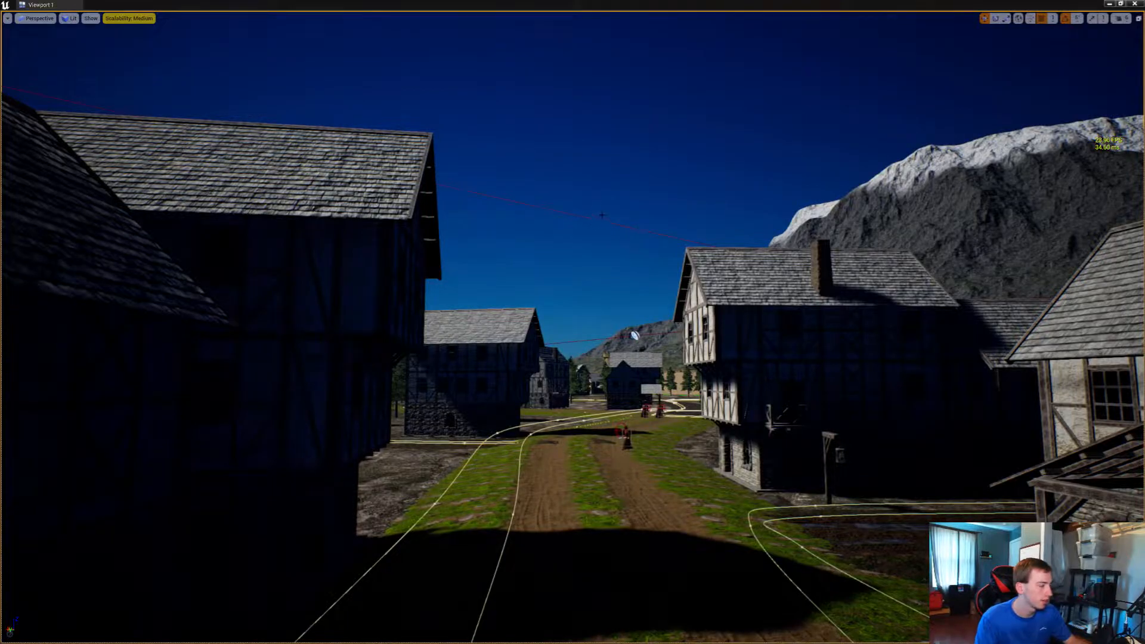
right_click_drag(602, 215, 823, 241)
key("w")
key("w")
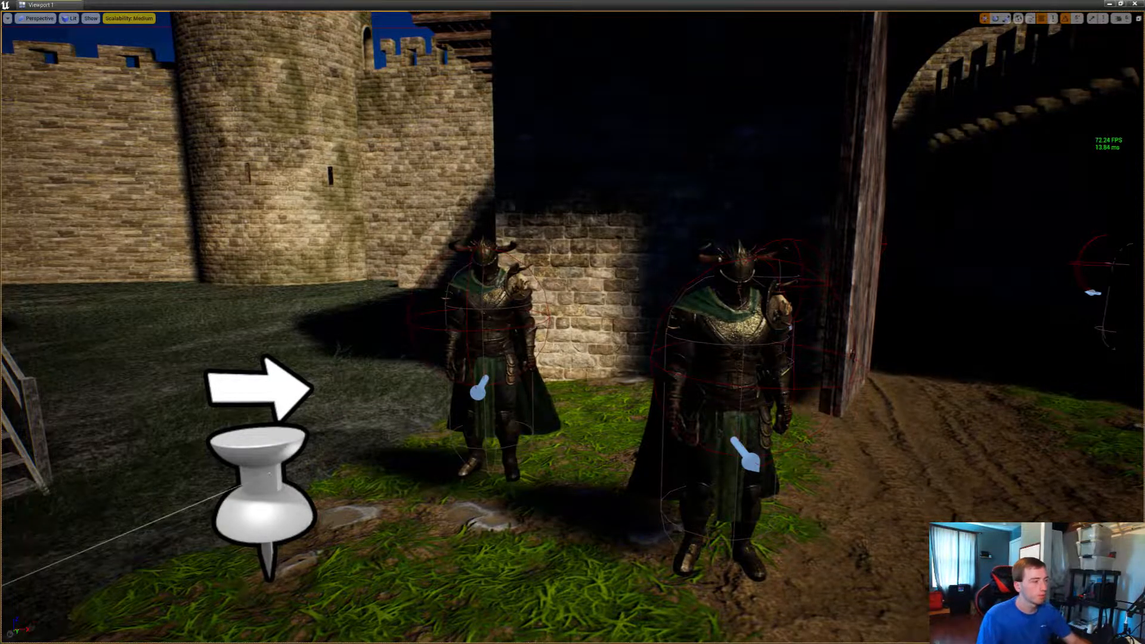
mouse_move(573, 322)
right_mouse_down()
mouse_move(556, 415)
mouse_move(429, 388)
right_mouse_up()
key("d")
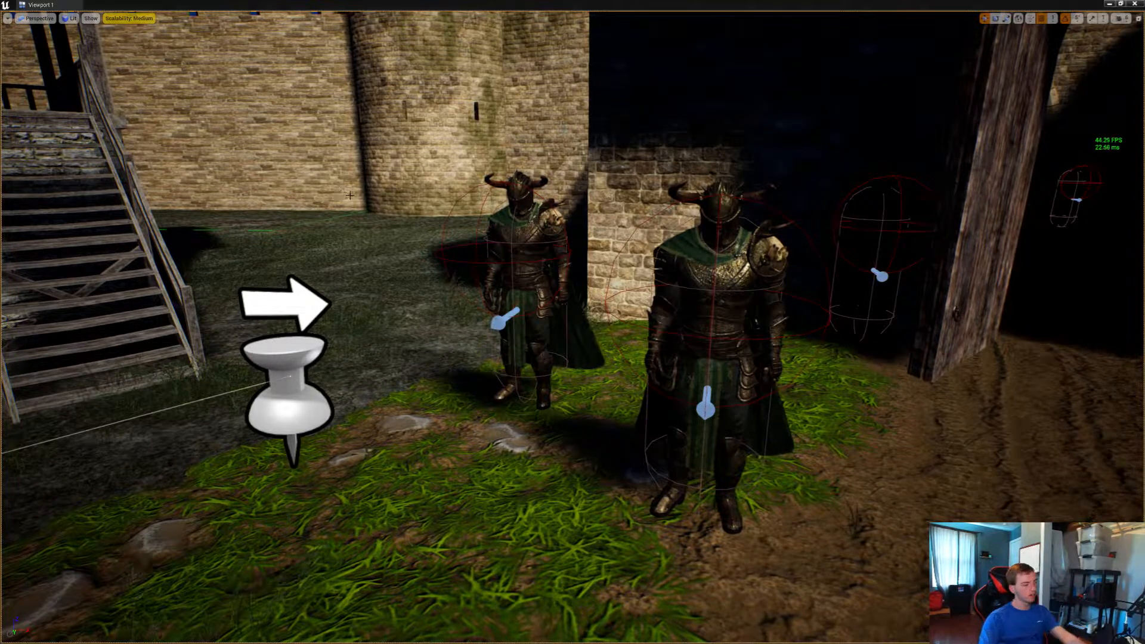
right_click_drag(415, 205, 62, 280)
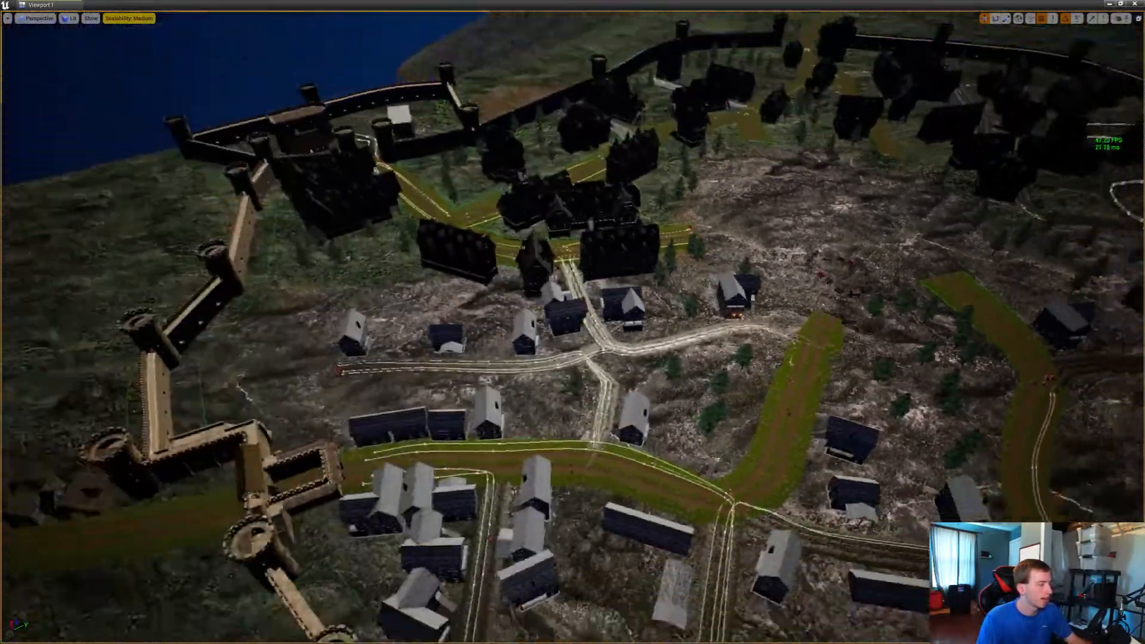
Examine the lantern posts lining the dirt road in front of the torch-lit house
key("s")
right_click_drag(573, 322, 644, 405)
key("w")
key("w")
key("s")
key("w")
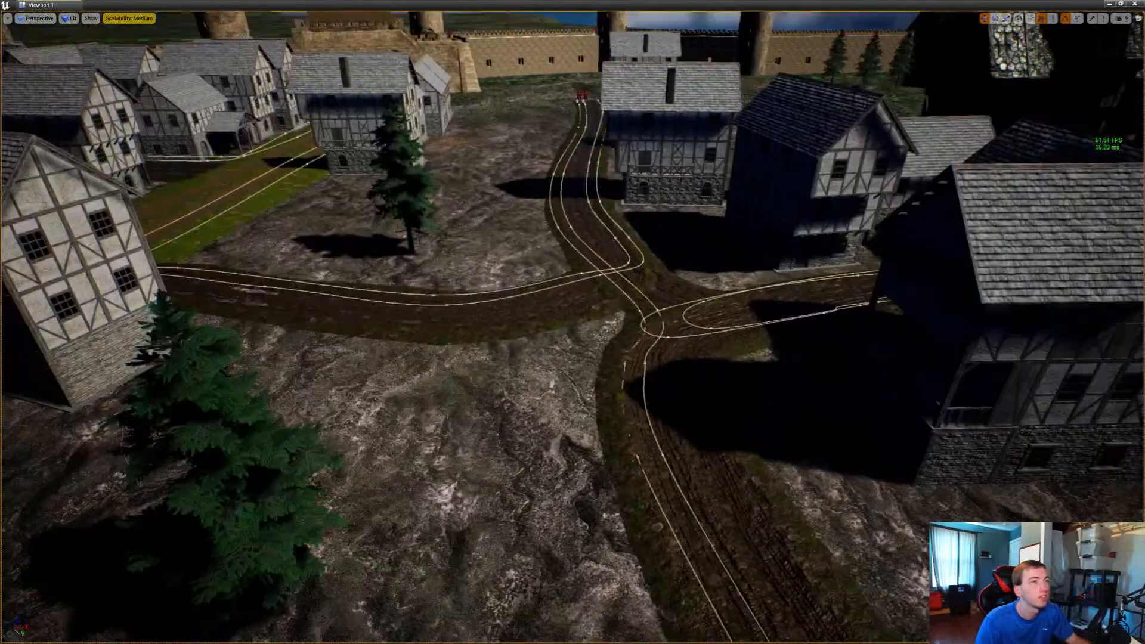
right_click_drag(572, 322, 662, 289)
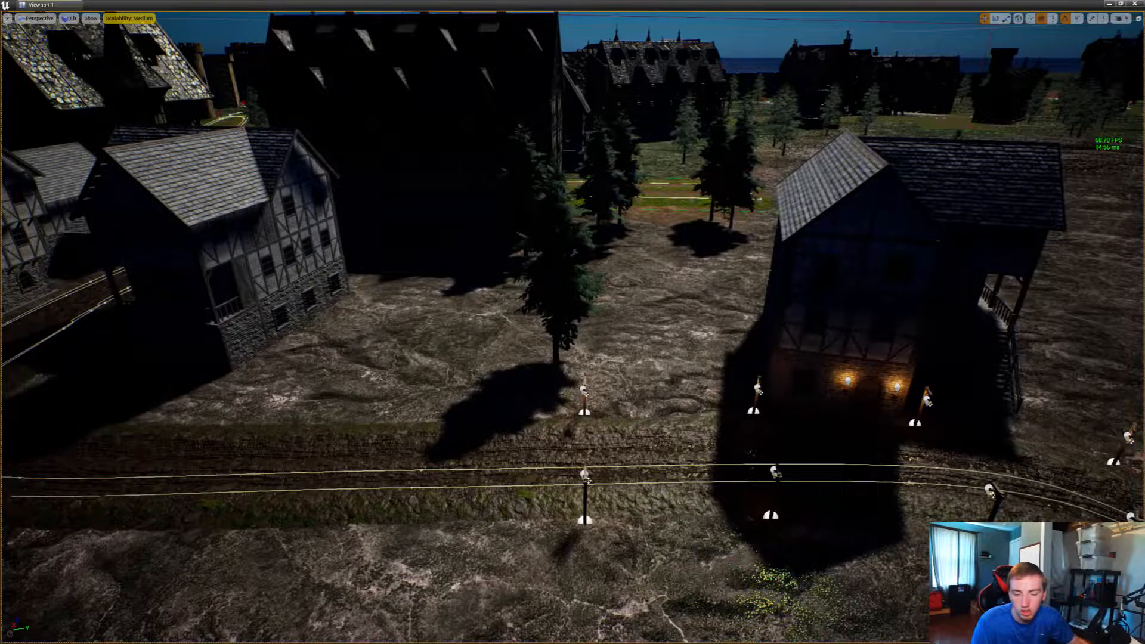
right_click_drag(661, 289, 673, 349)
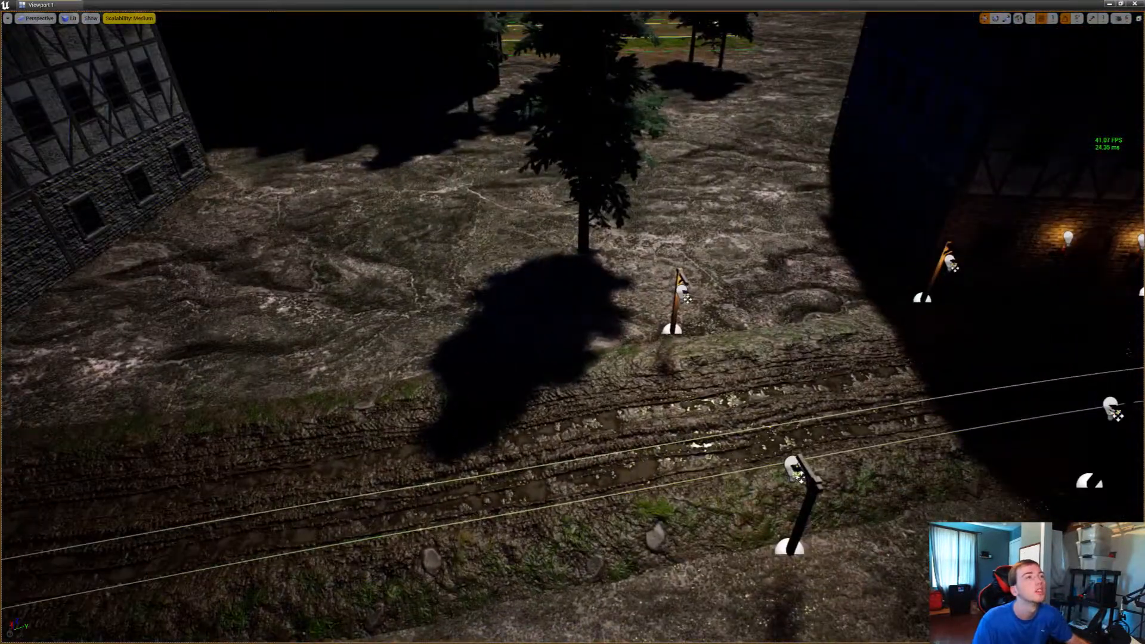
Duplicate the last pair of lantern posts on both sides of the dirt road and place the copy farther along the road
left_click(676, 306)
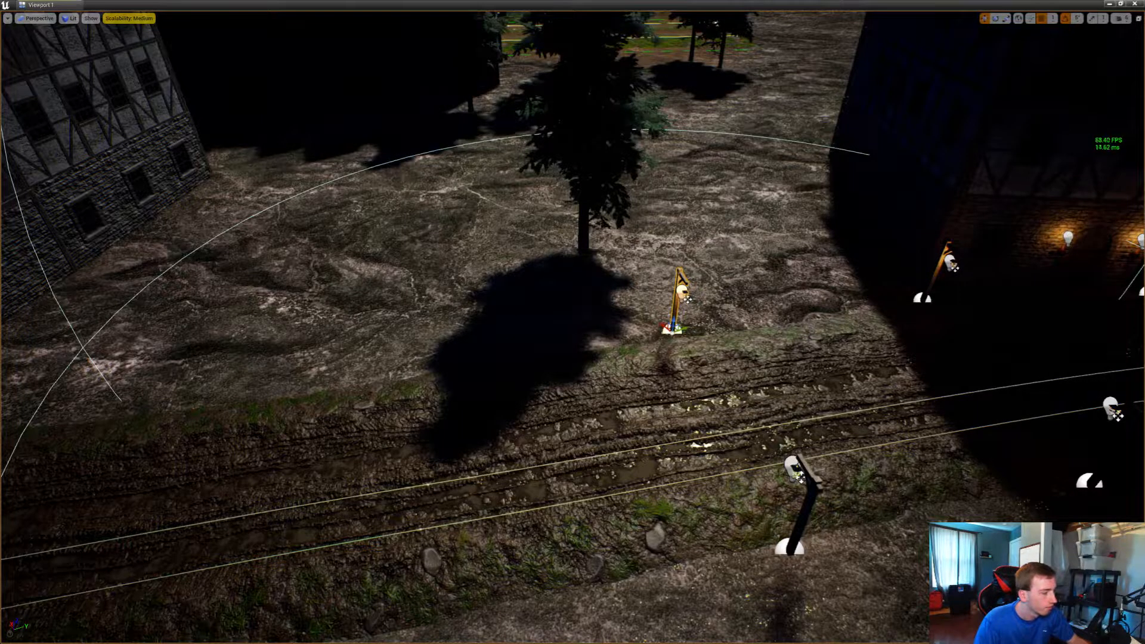
left_click(810, 488, "ctrl")
right_click_drag(810, 489, 778, 498)
key("s")
mouse_move(829, 465)
right_mouse_down()
mouse_move(805, 464)
mouse_move(828, 465)
right_mouse_up()
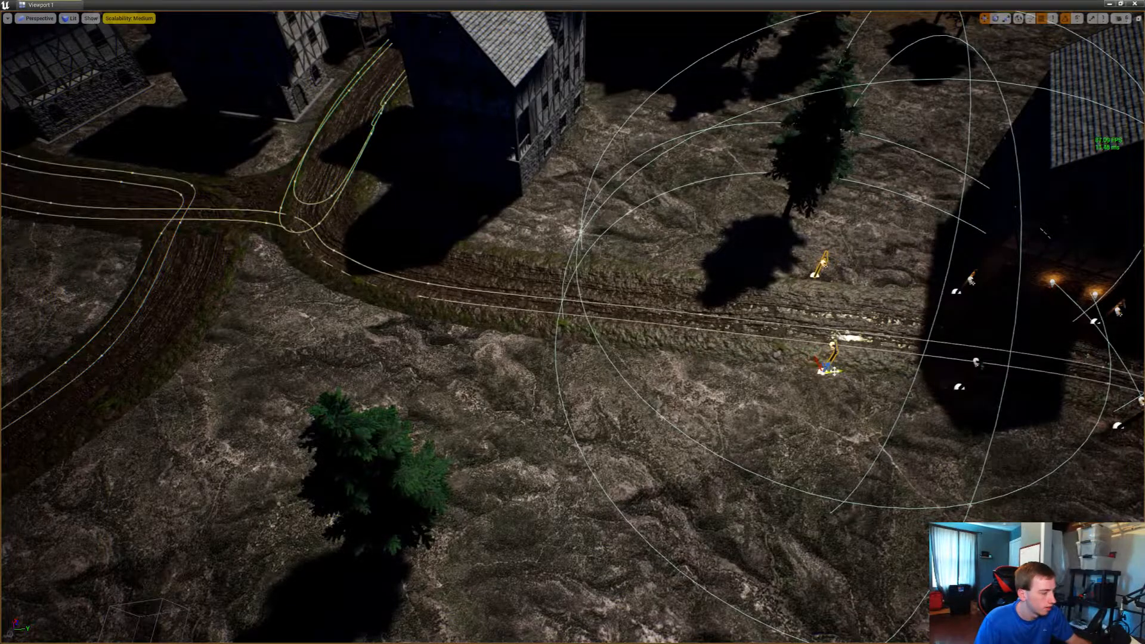
key("d")
right_click_drag(834, 371, 727, 417)
right_click_drag(648, 390, 614, 388)
key("d")
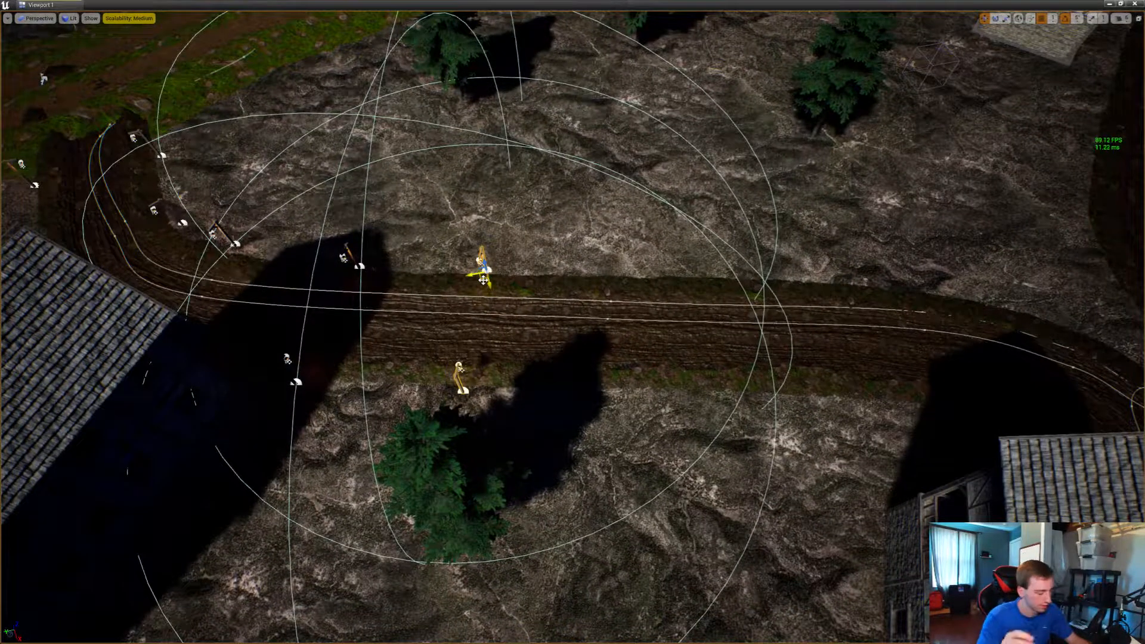
left_click_drag(483, 280, 602, 273, "alt")
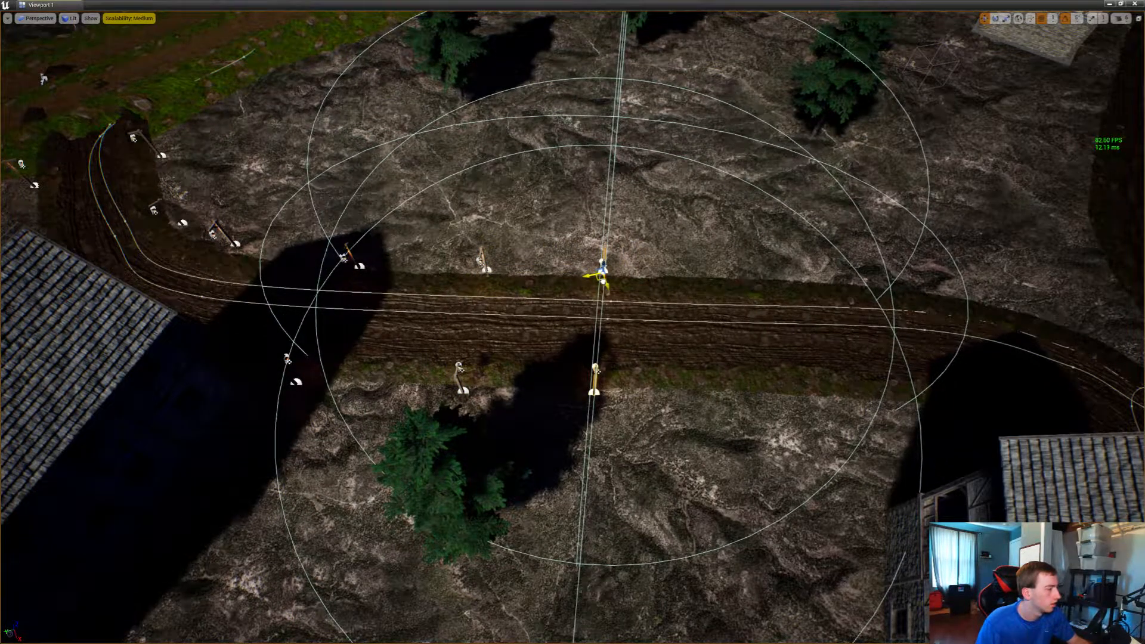
Fine-tune the copied lantern pair against the road edges and place further copies along the road up to the junction
key("w")
right_click_drag(602, 281, 789, 212)
left_click_drag(455, 303, 459, 301)
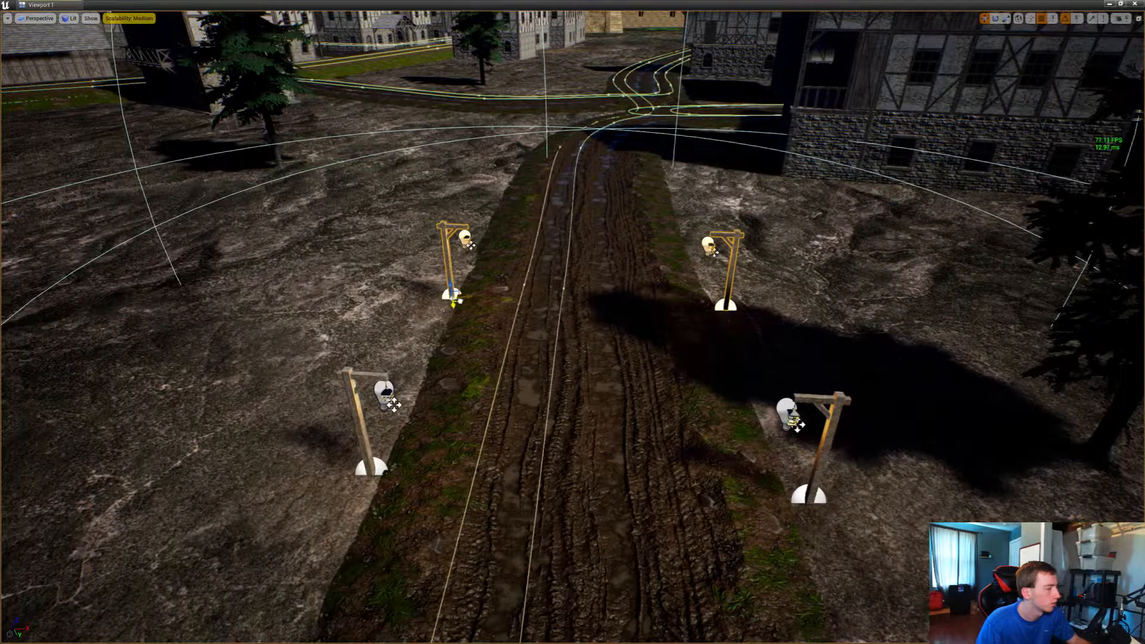
right_click_drag(460, 301, 277, 363)
key("s")
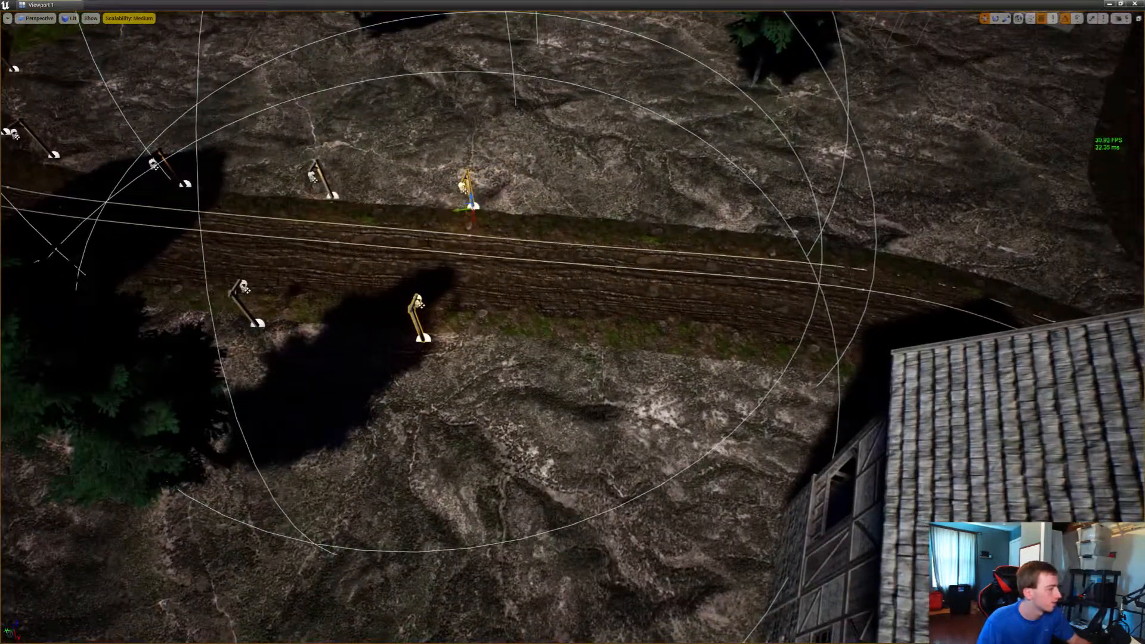
left_click_drag(465, 213, 794, 242, "alt")
key("d")
right_click_drag(794, 241, 594, 227)
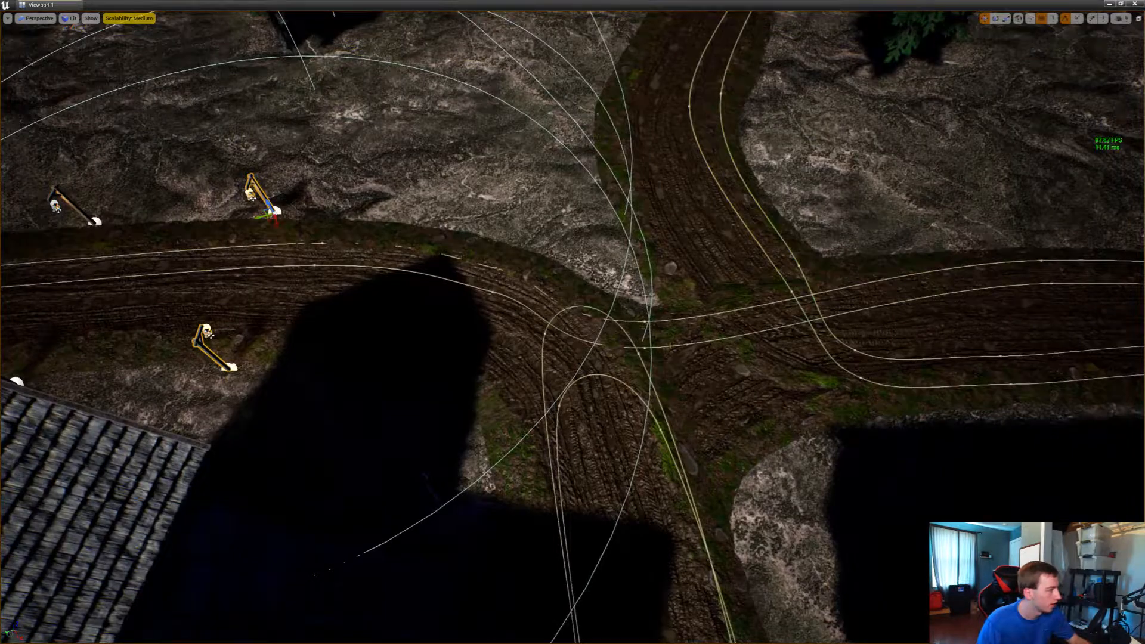
Copy a single lantern post to the corner of the road junction and rotate it to suit the corner
left_click(253, 184)
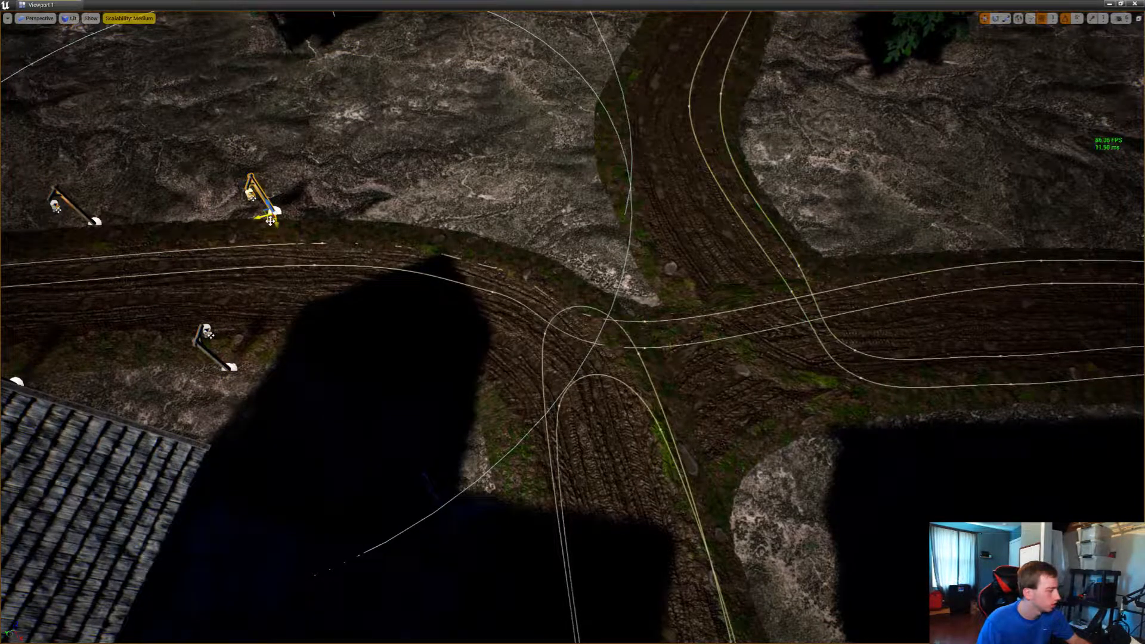
left_click_drag(270, 220, 617, 286, "alt")
key("e")
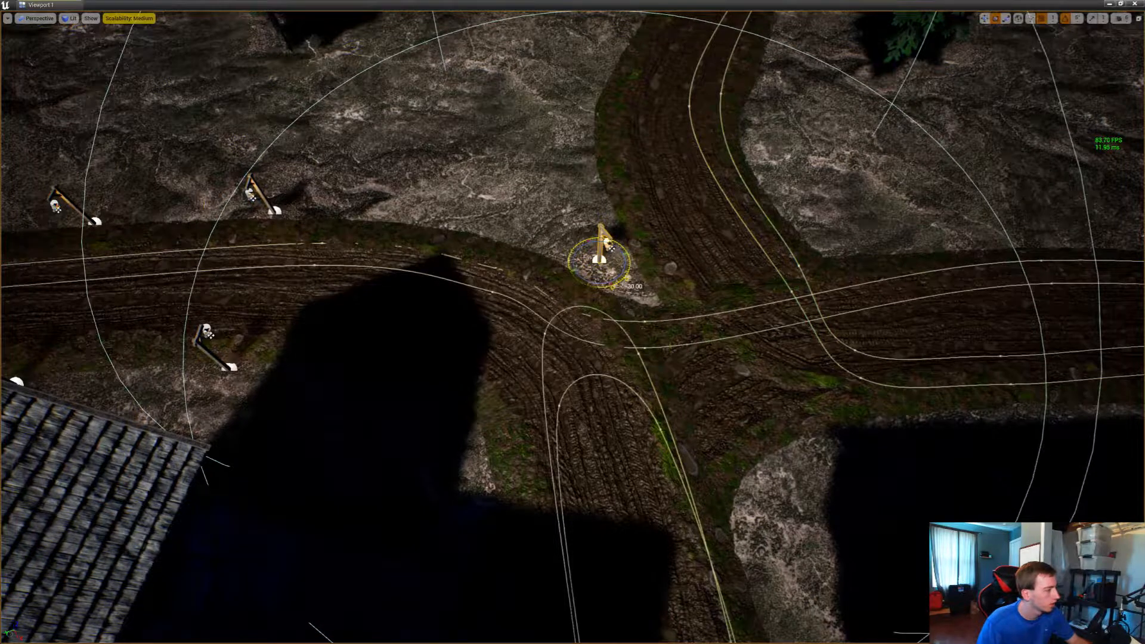
key("w")
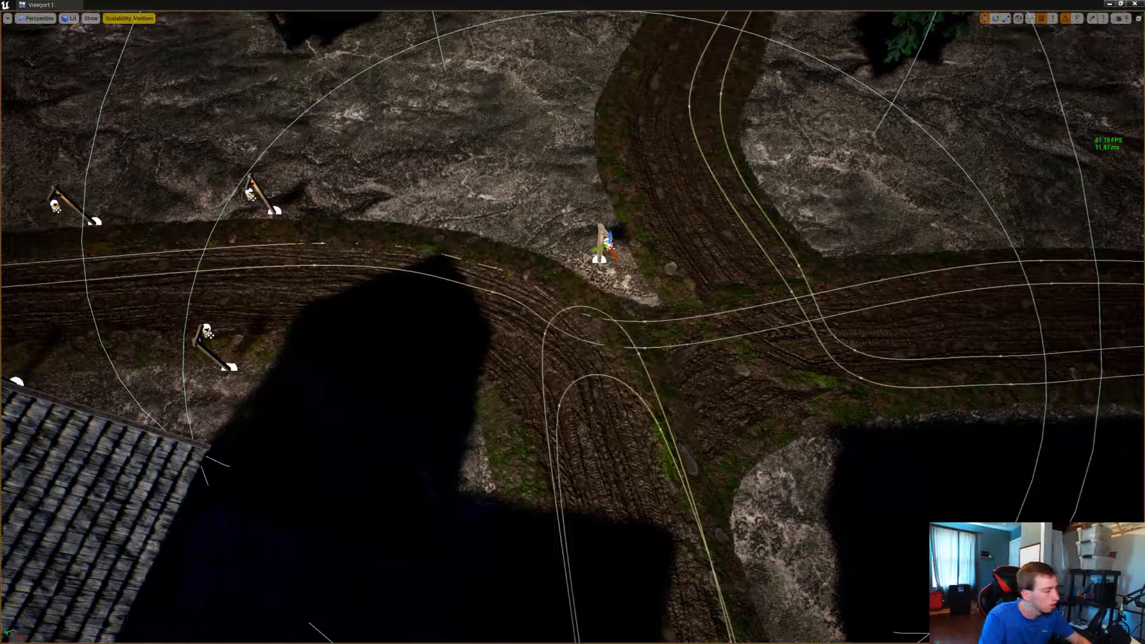
Play-test the level and run toward the lantern-lit road to check its lighting at night
right_click_drag(573, 322, 769, 274)
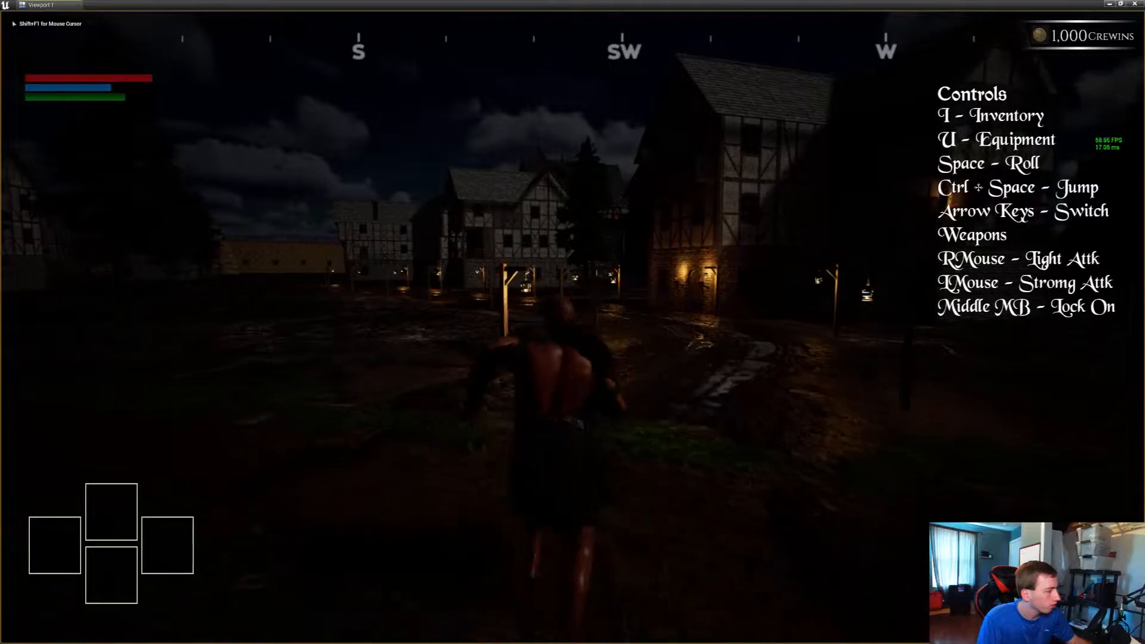
key("w")
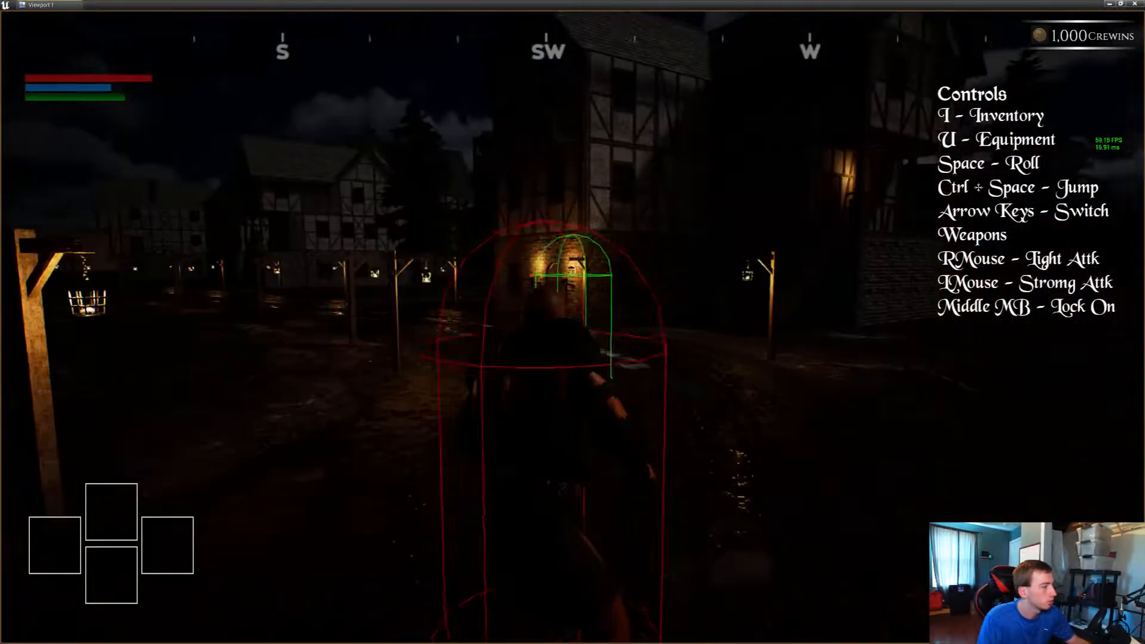
key("s")
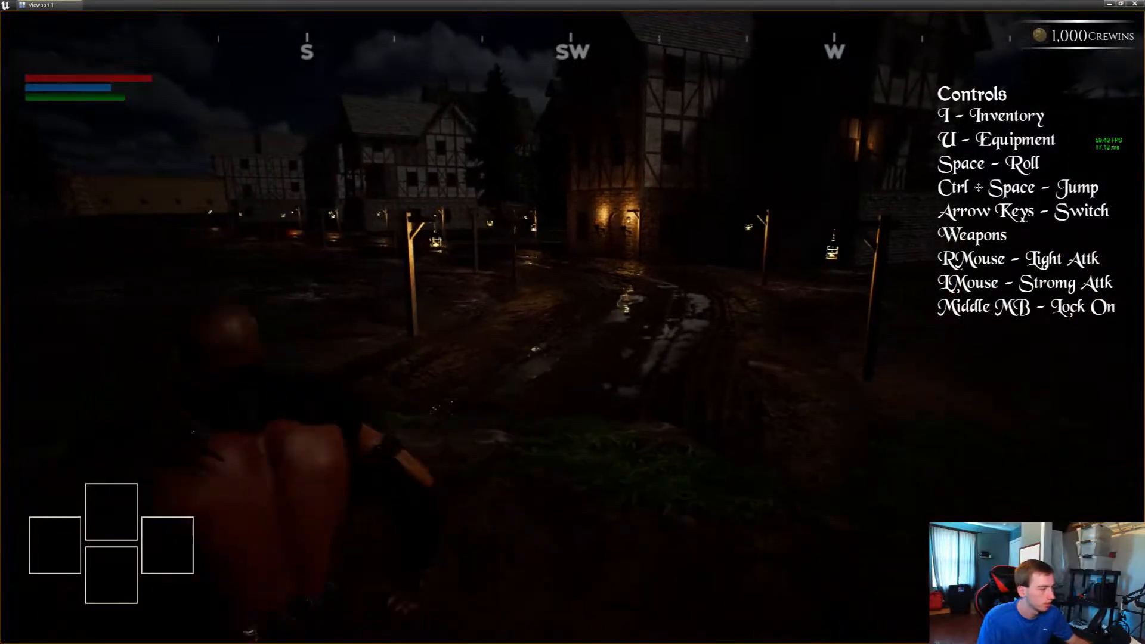
key("w")
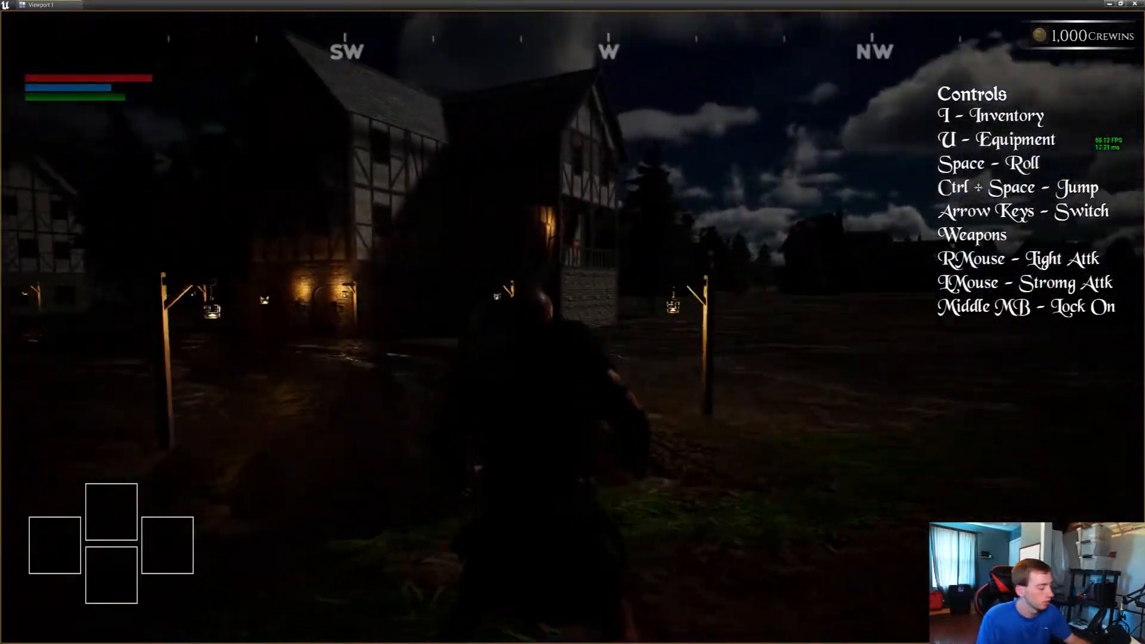
key("Escape")
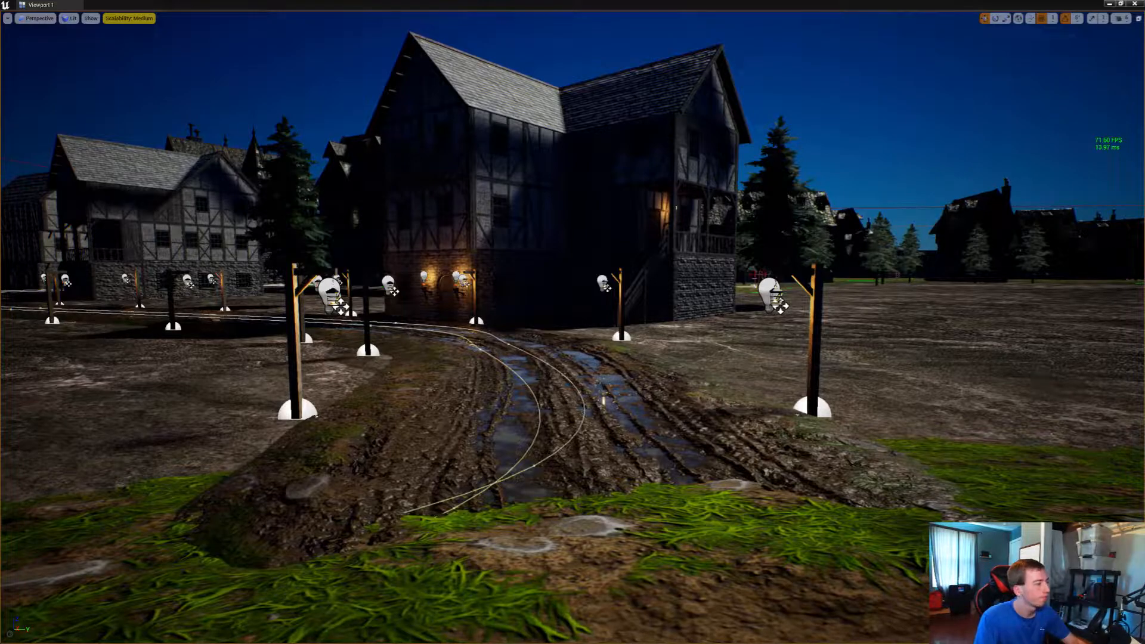
Play the level again and follow the road up to the junction lantern post to inspect its light up close
key("alt+p")
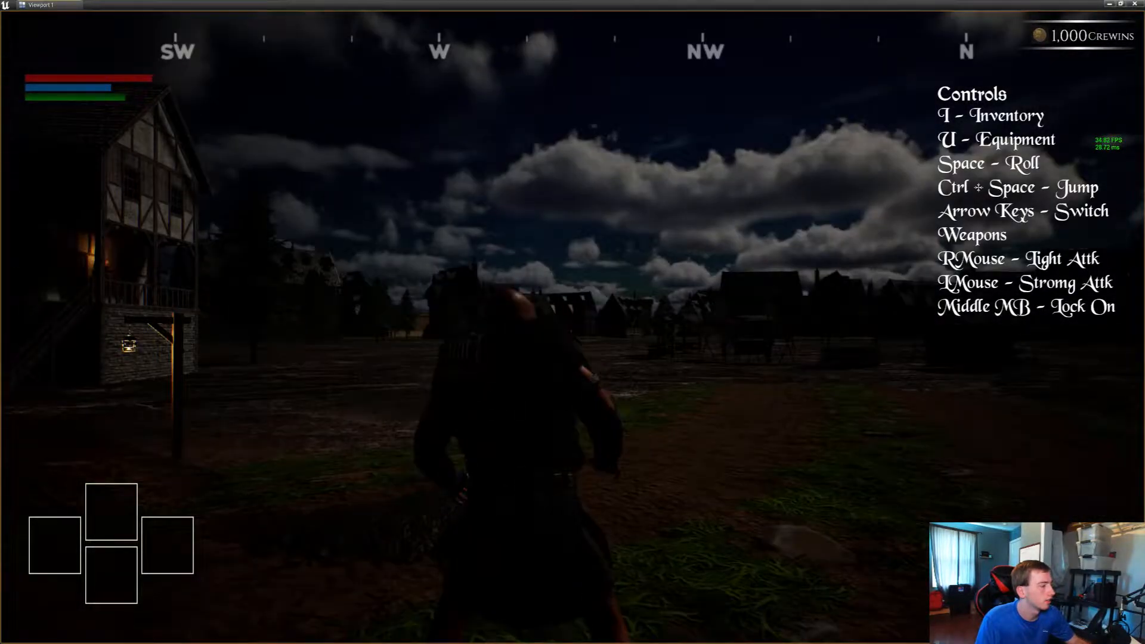
key("w")
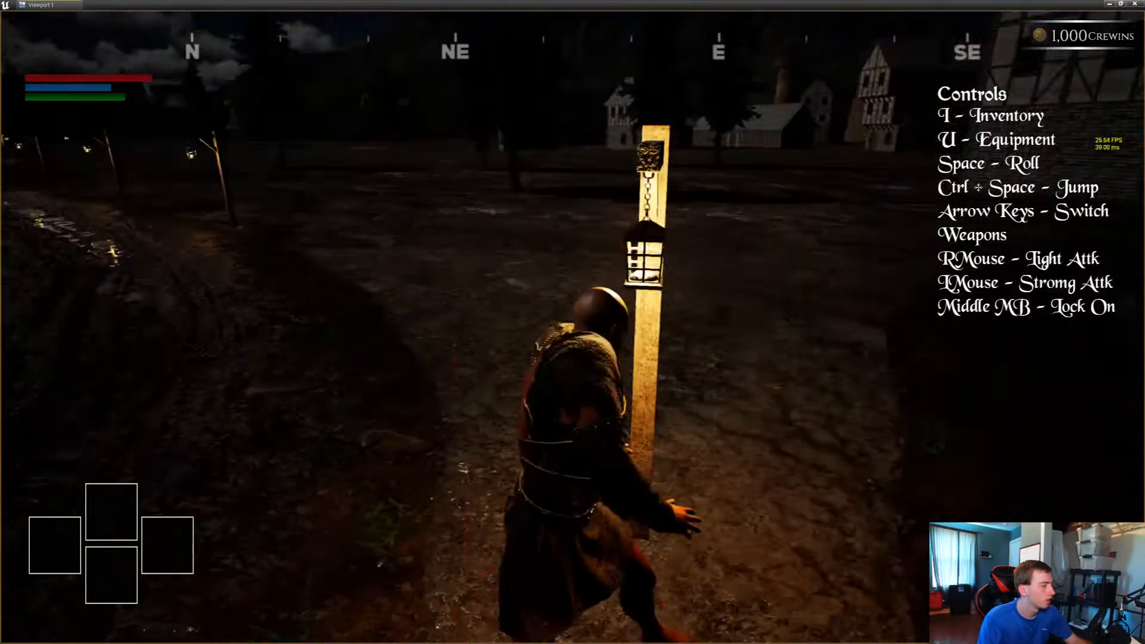
key("space")
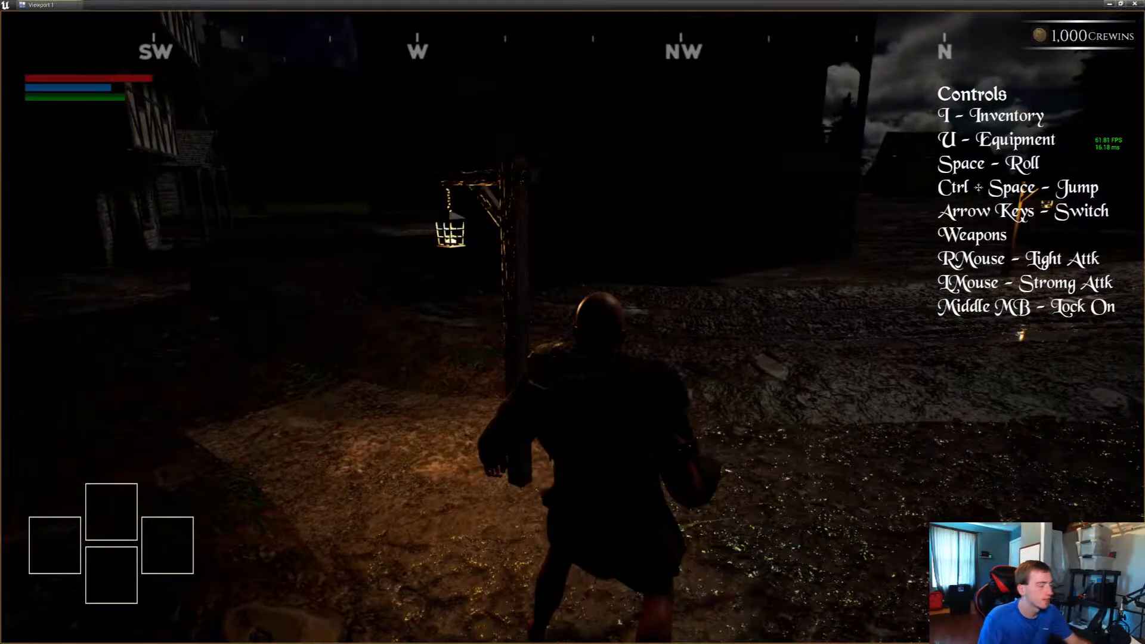
key("shift+F1")
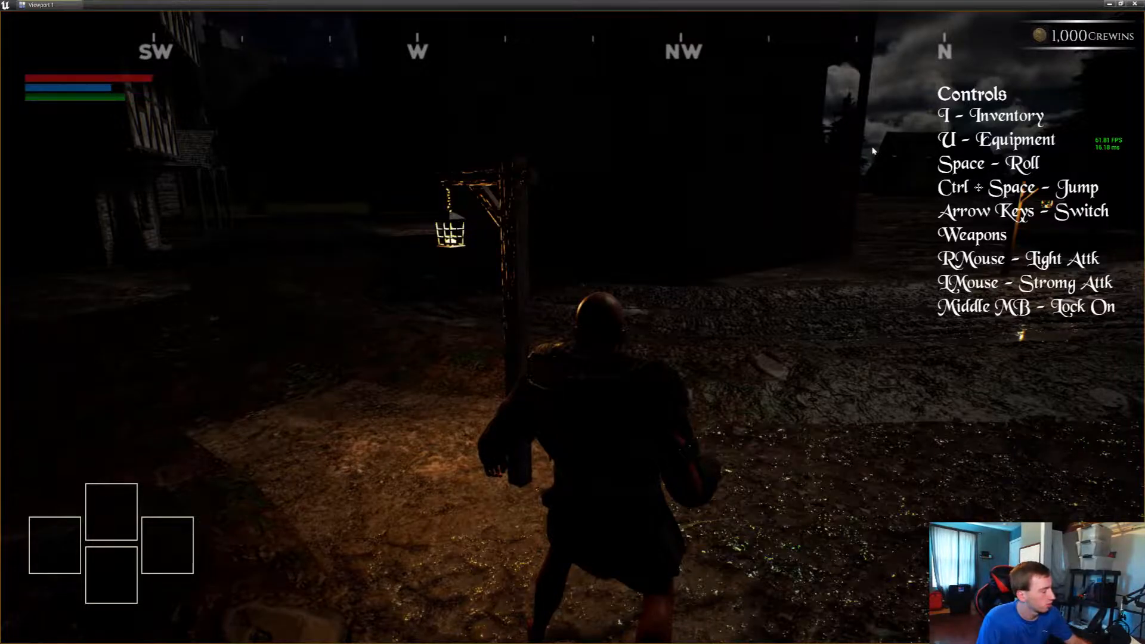
key("Escape")
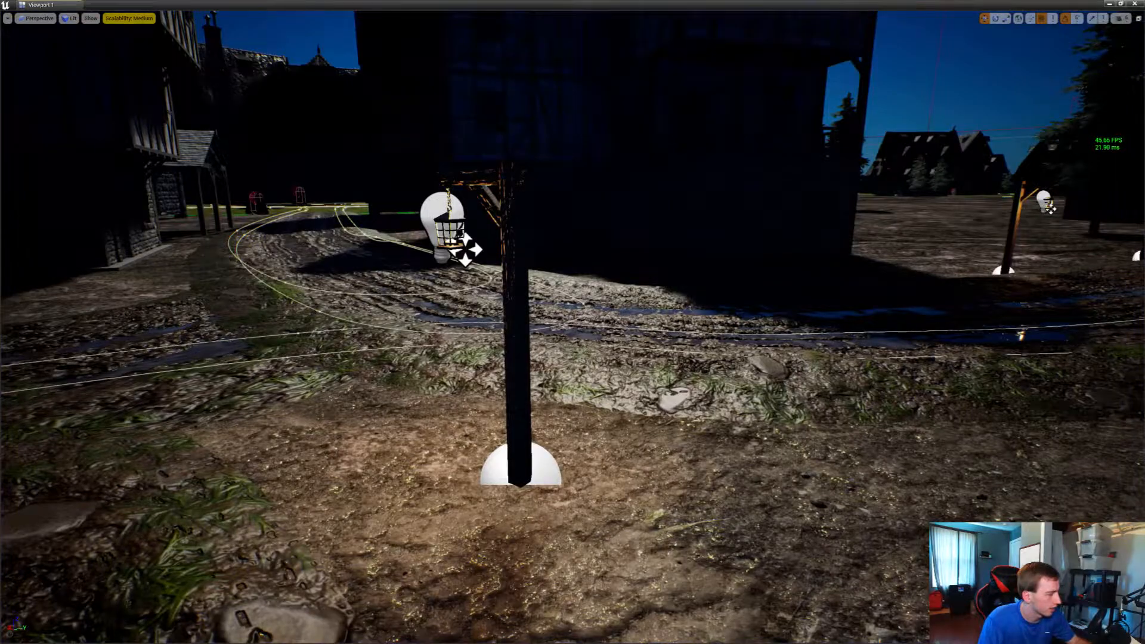
Select the lantern post beside the road junction and examine its placement from above
left_click(517, 334)
right_click_drag(516, 334, 506, 430)
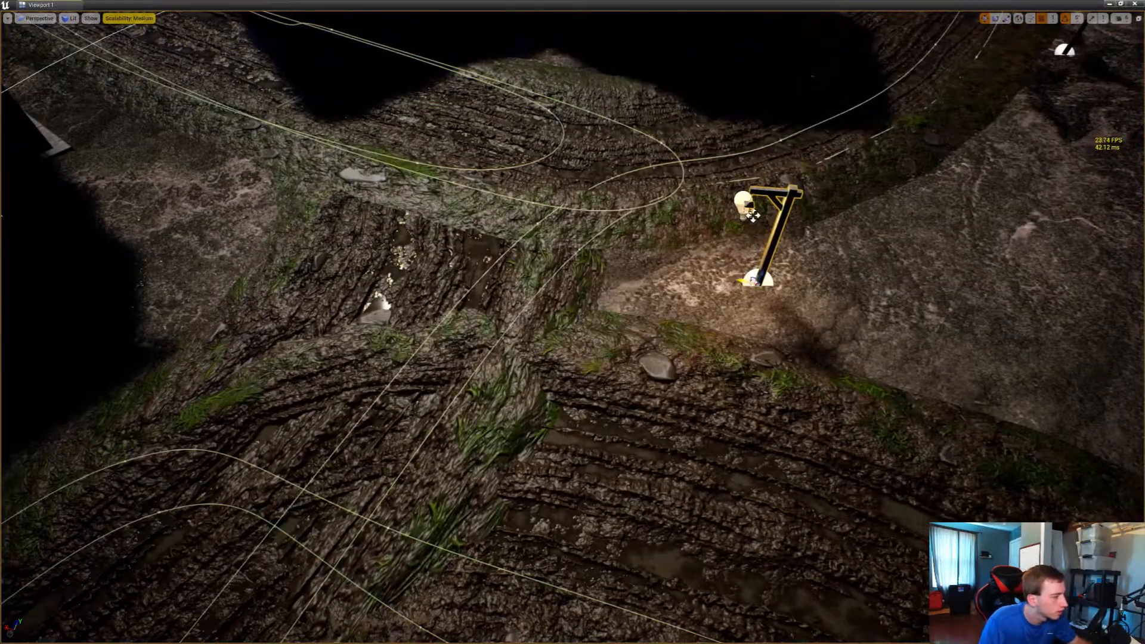
left_click_drag(753, 216, 609, 200)
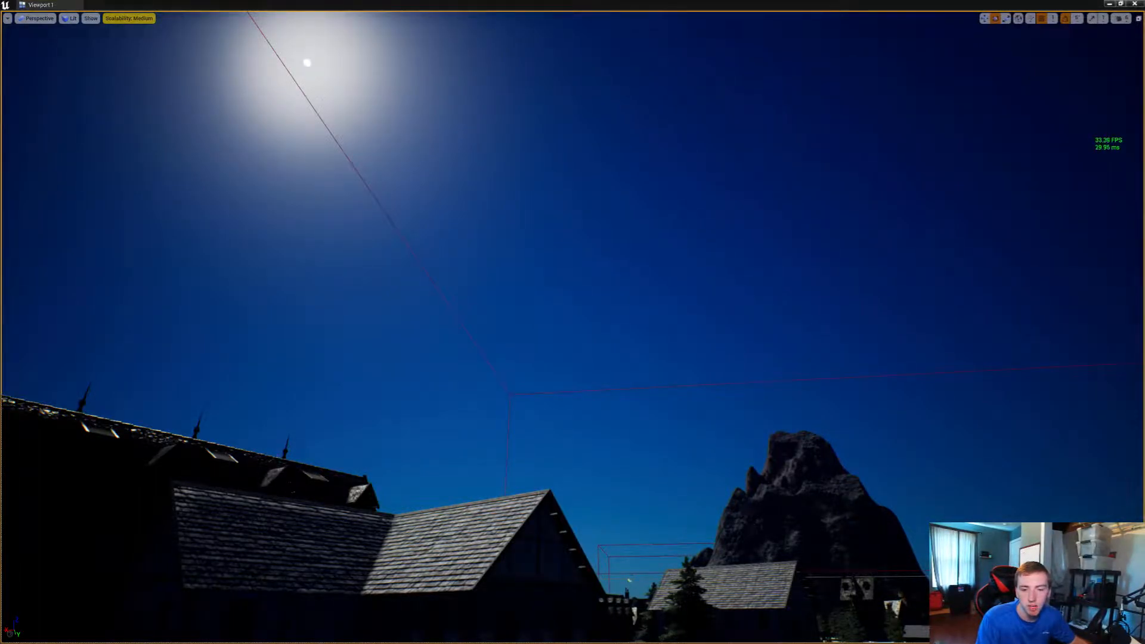
Switch to the Sky Creator weather presets window, enlarge it and display the presets' Moon Light Settings
key("super+d")
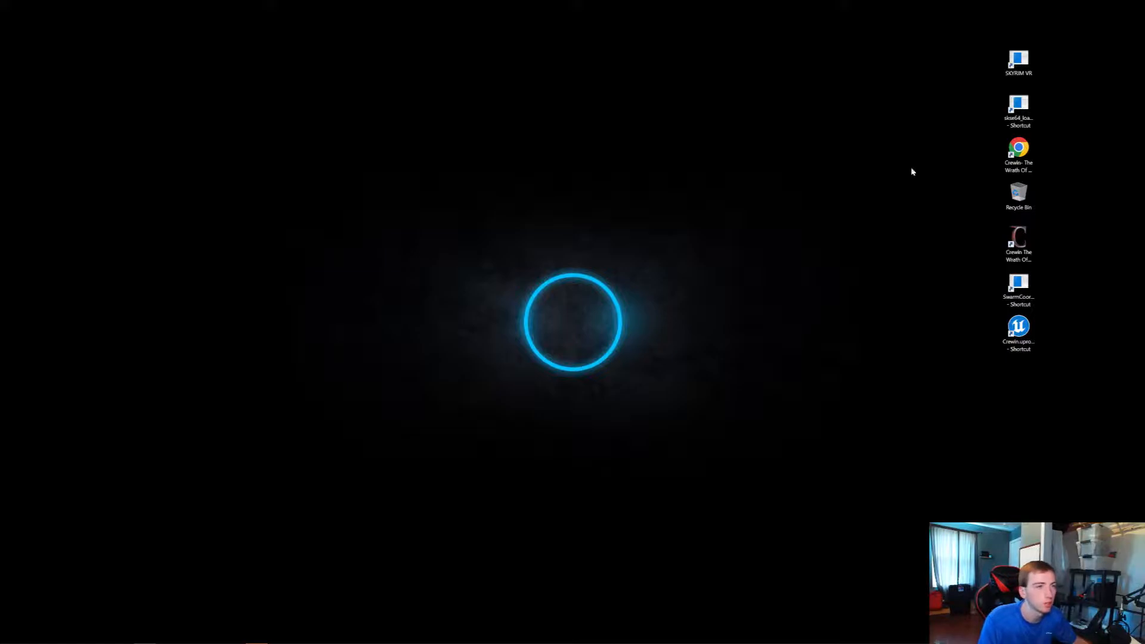
left_click_drag(1143, 197, 604, 123)
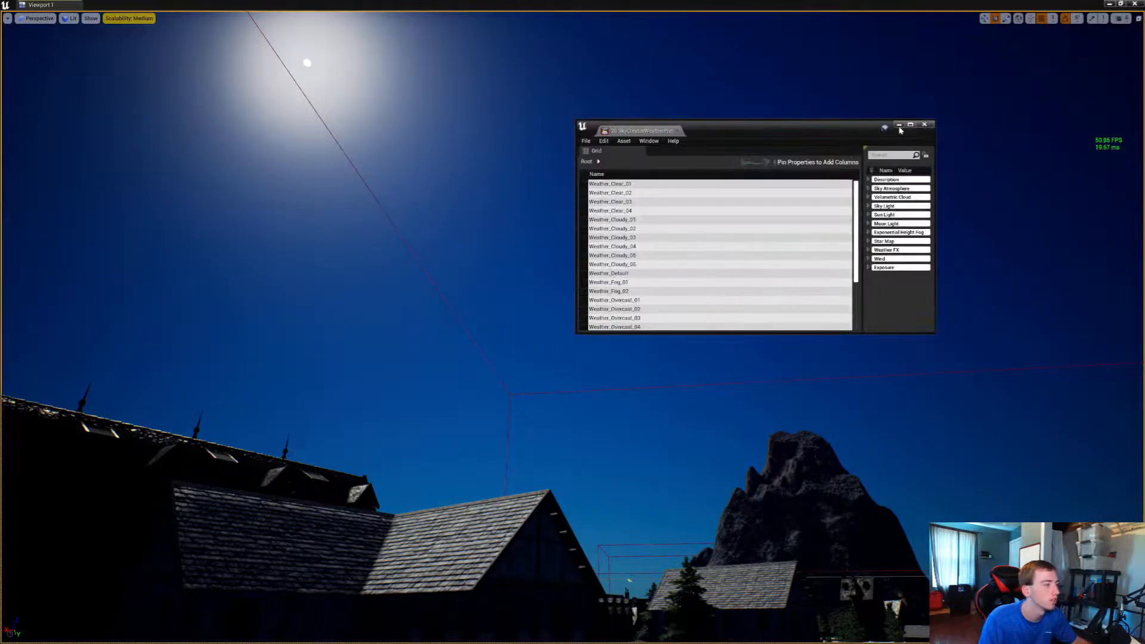
left_click(910, 124)
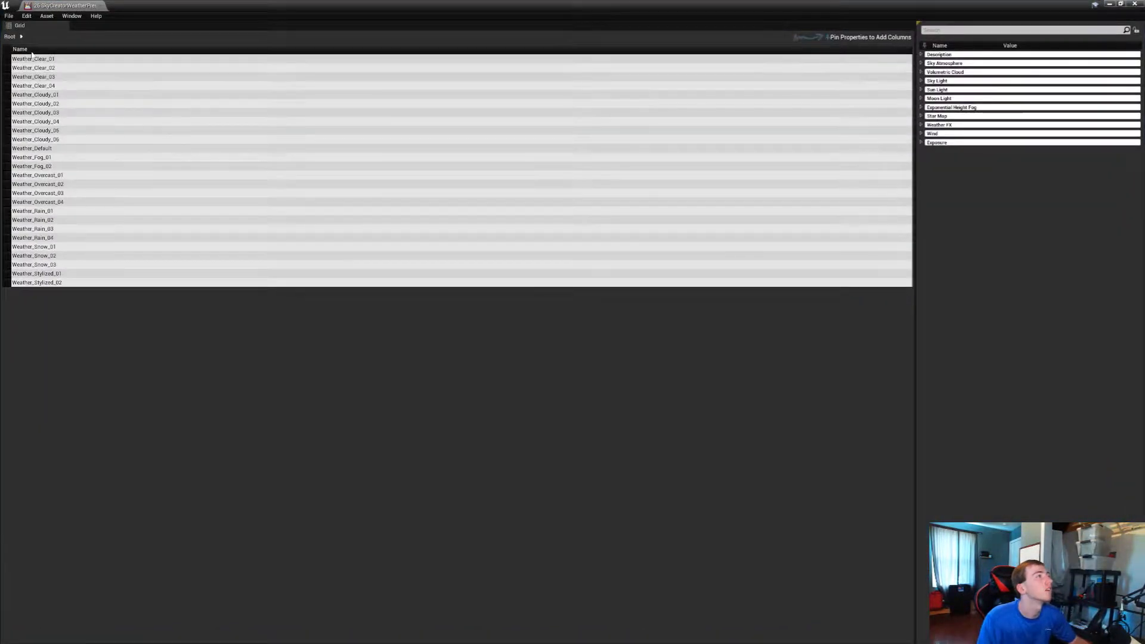
left_click(20, 36)
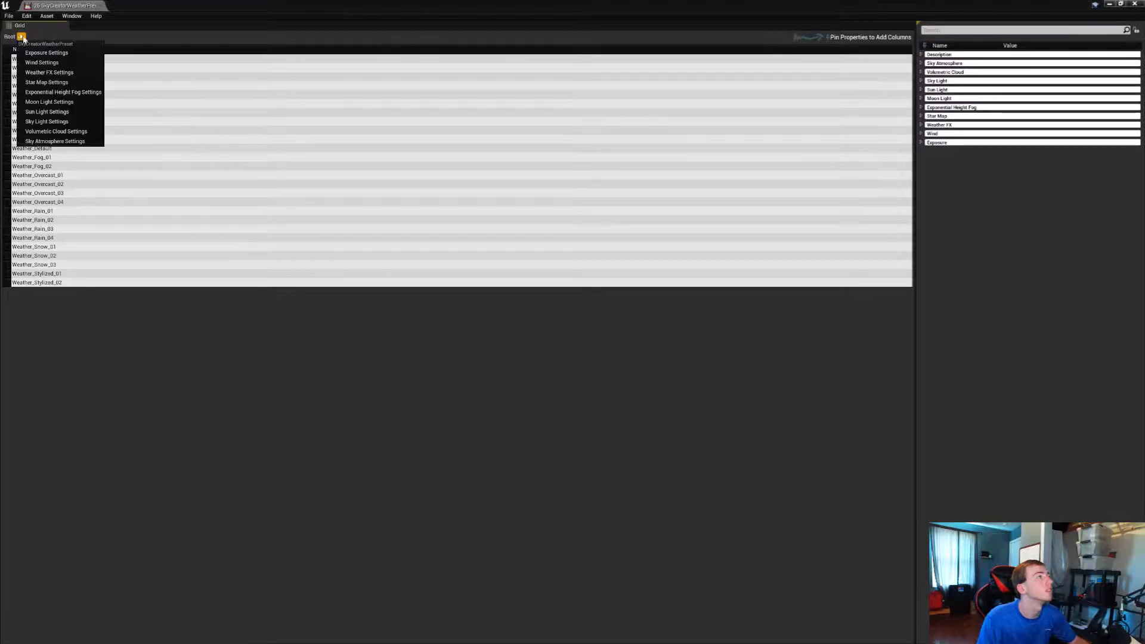
left_click(57, 102)
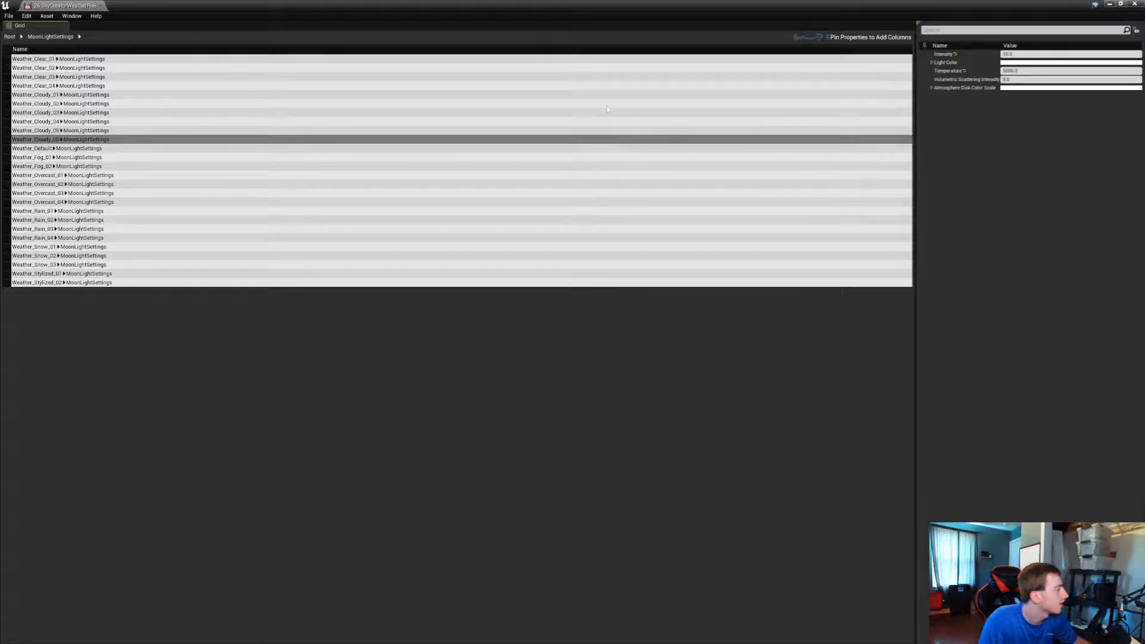
Set the Moon Light Intensity to 8 for all the selected weather presets and save all changes
left_click(1026, 55)
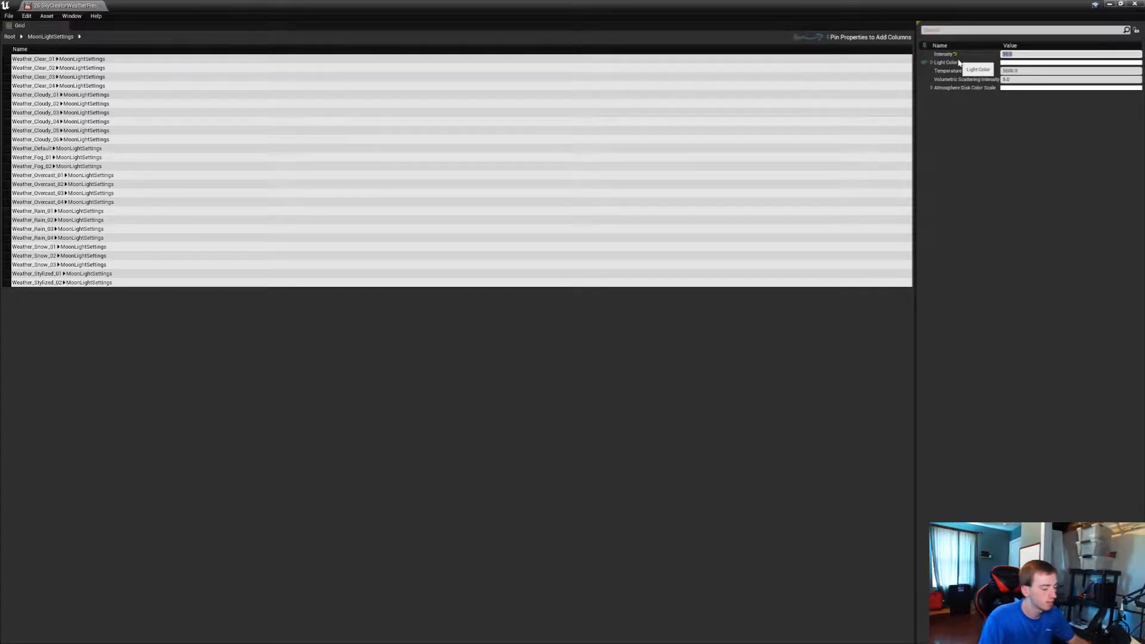
type("8")
key("Return")
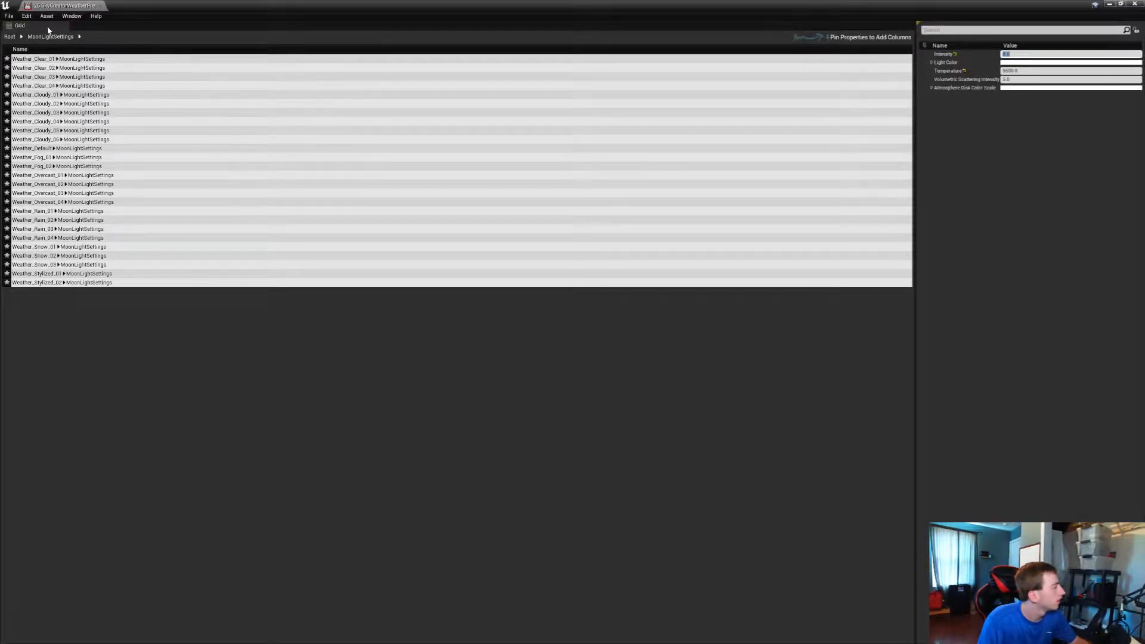
left_click(4, 16)
left_click(20, 62)
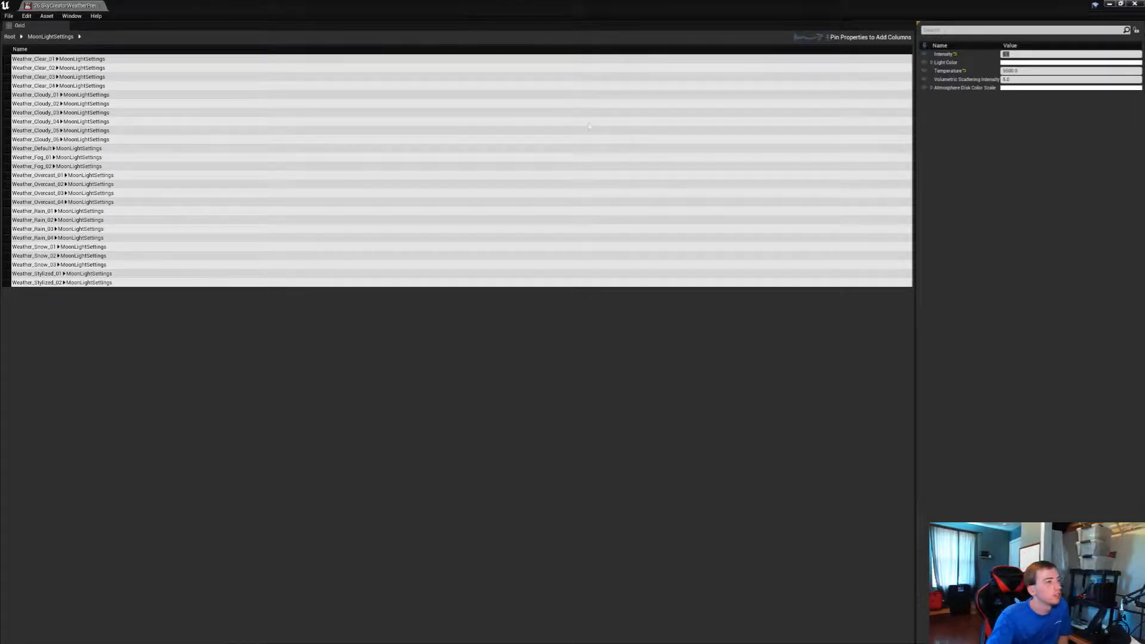
left_click(9, 16)
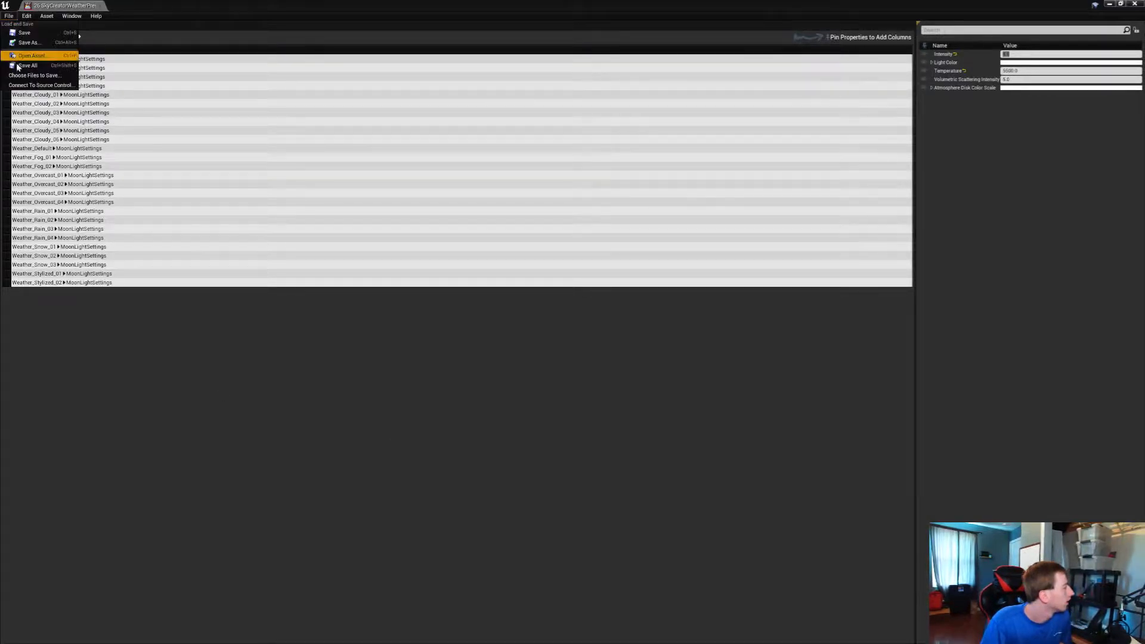
mouse_move(96, 13)
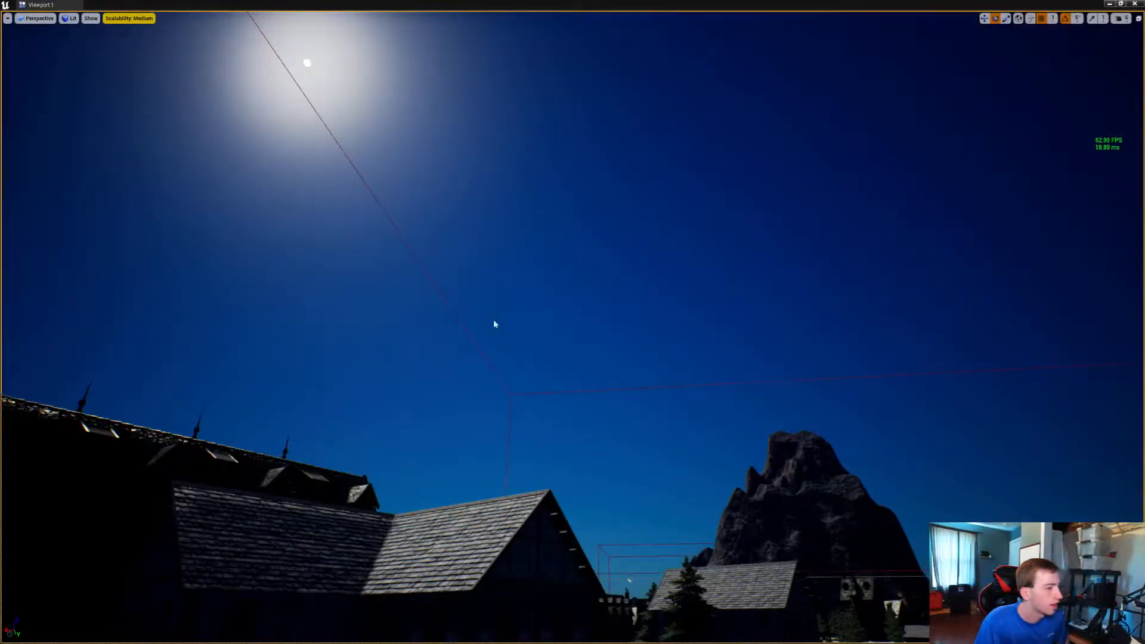
Play-test the level and run along the lantern-lined road to the junction post to check the night lighting
right_click_drag(495, 325, 495, 370)
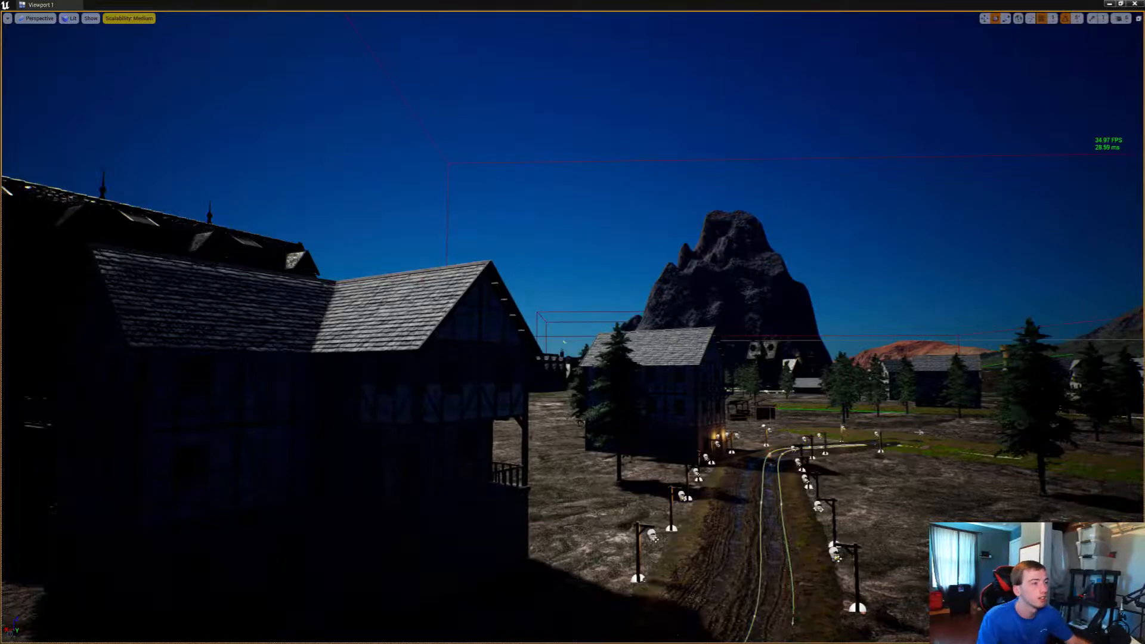
key("alt+p")
key("w")
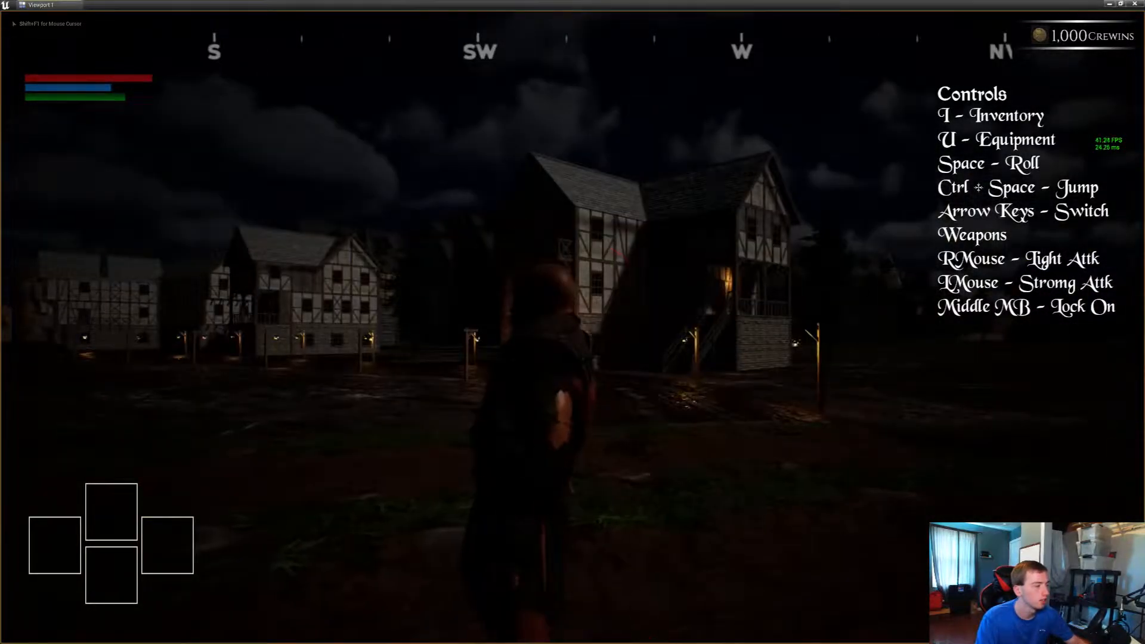
key("w")
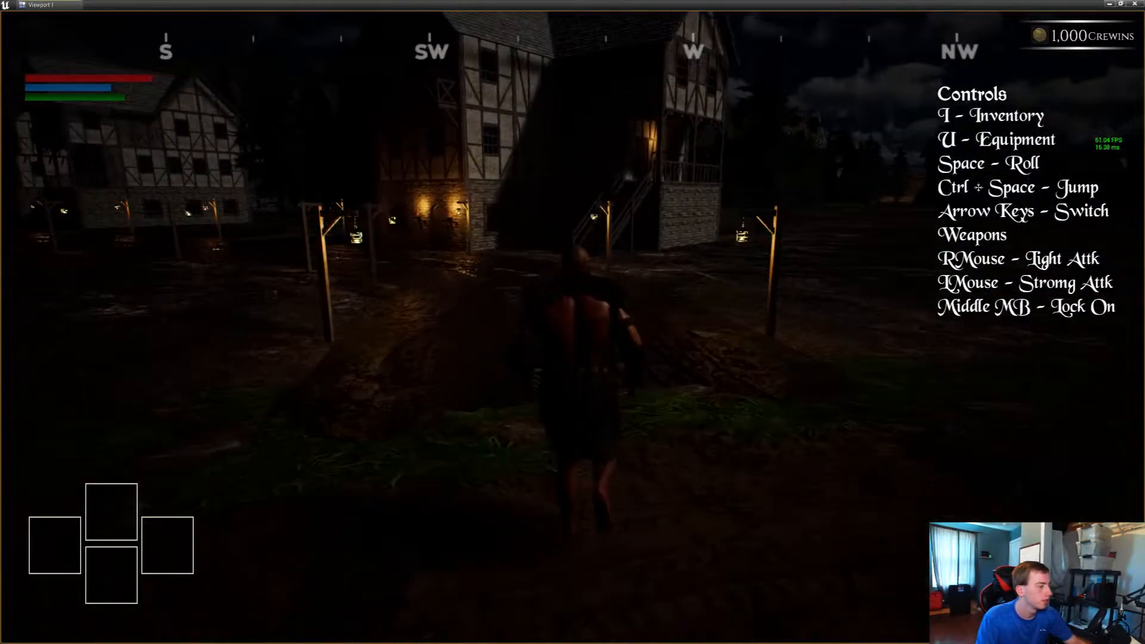
key("w")
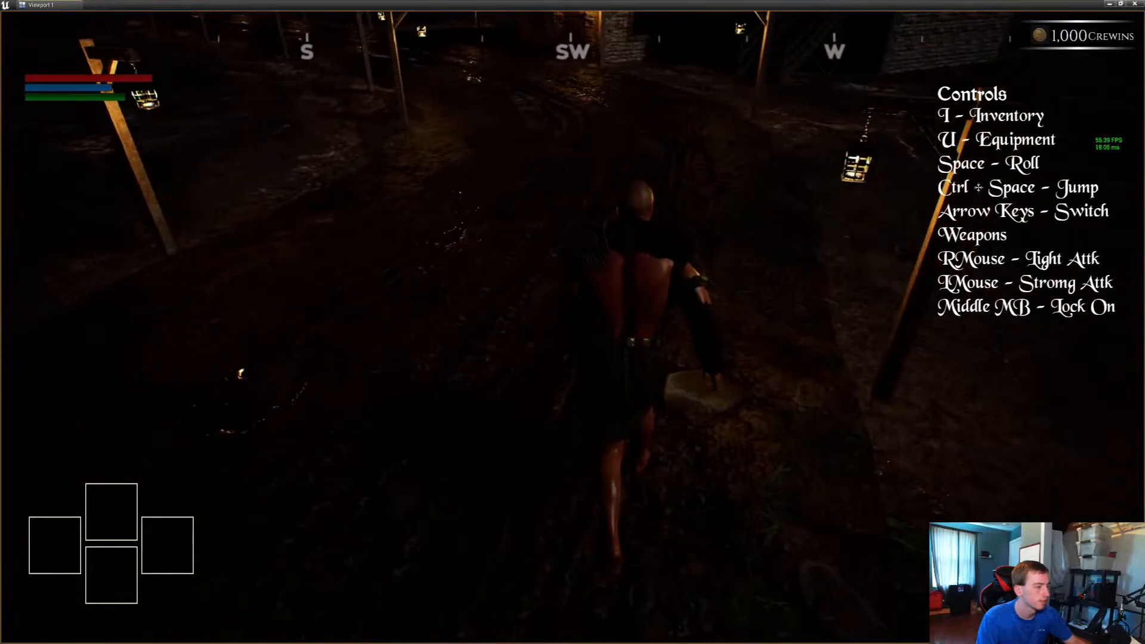
key("w")
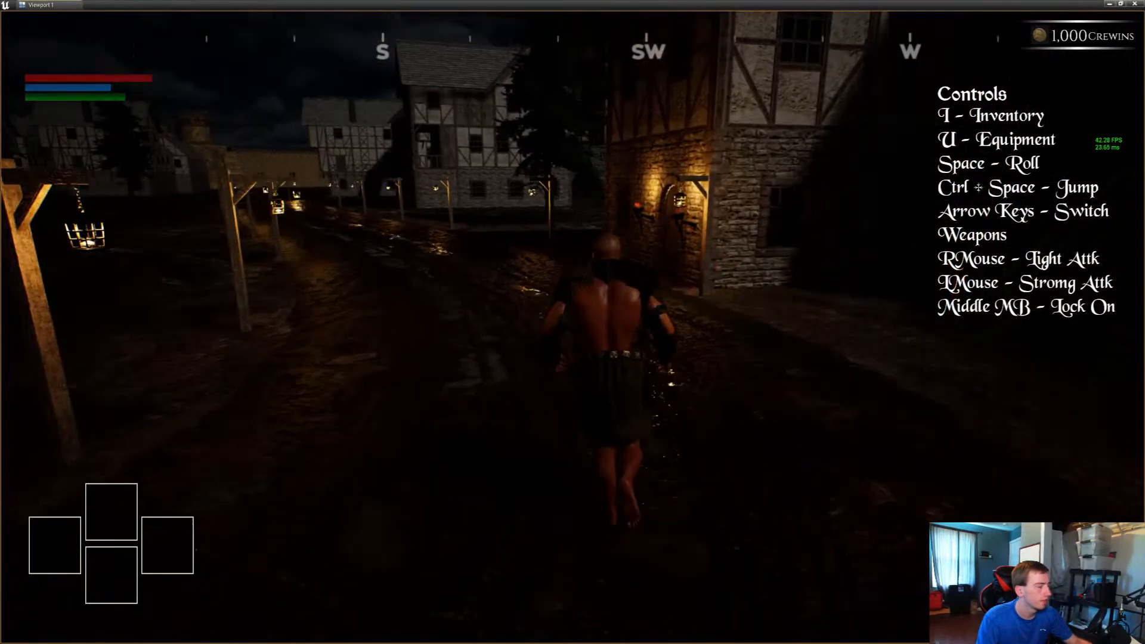
key("w")
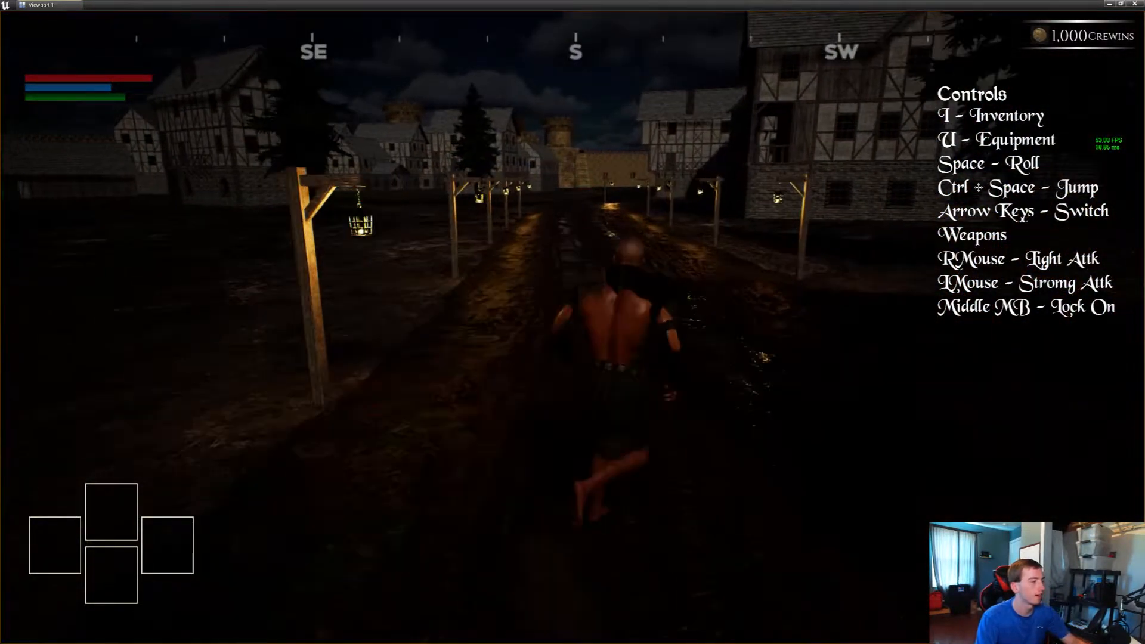
key("w")
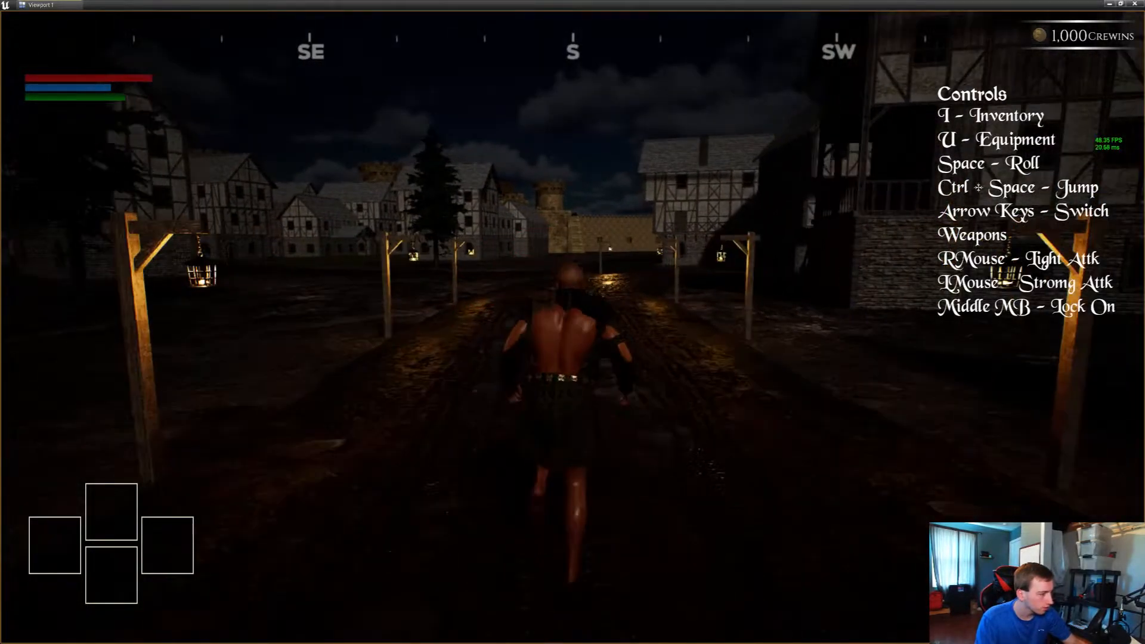
key("w")
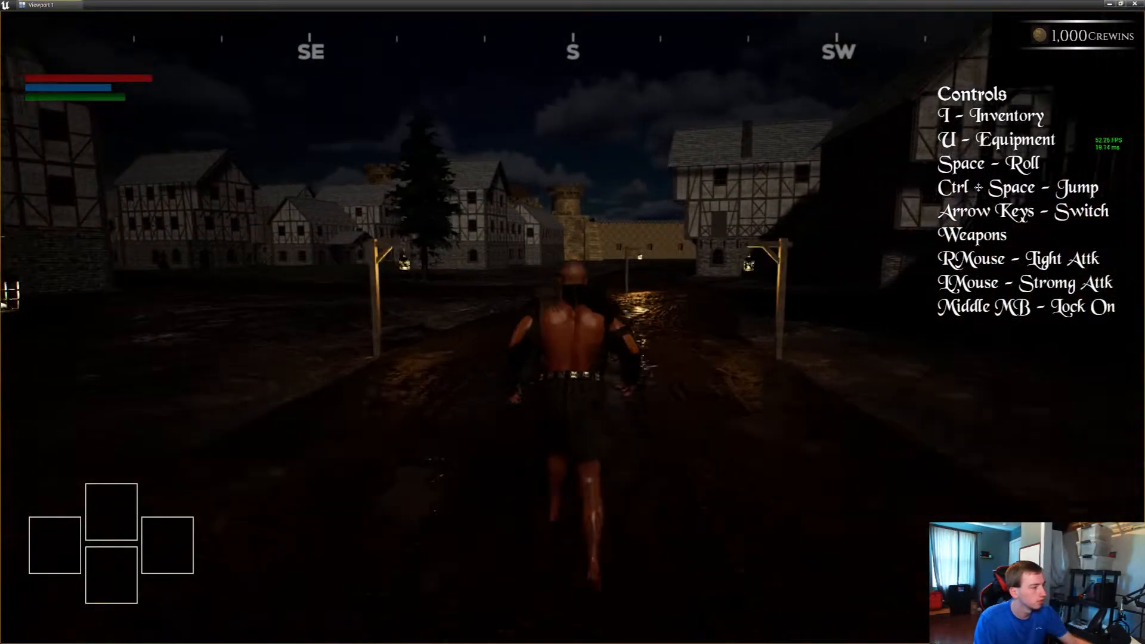
key("w")
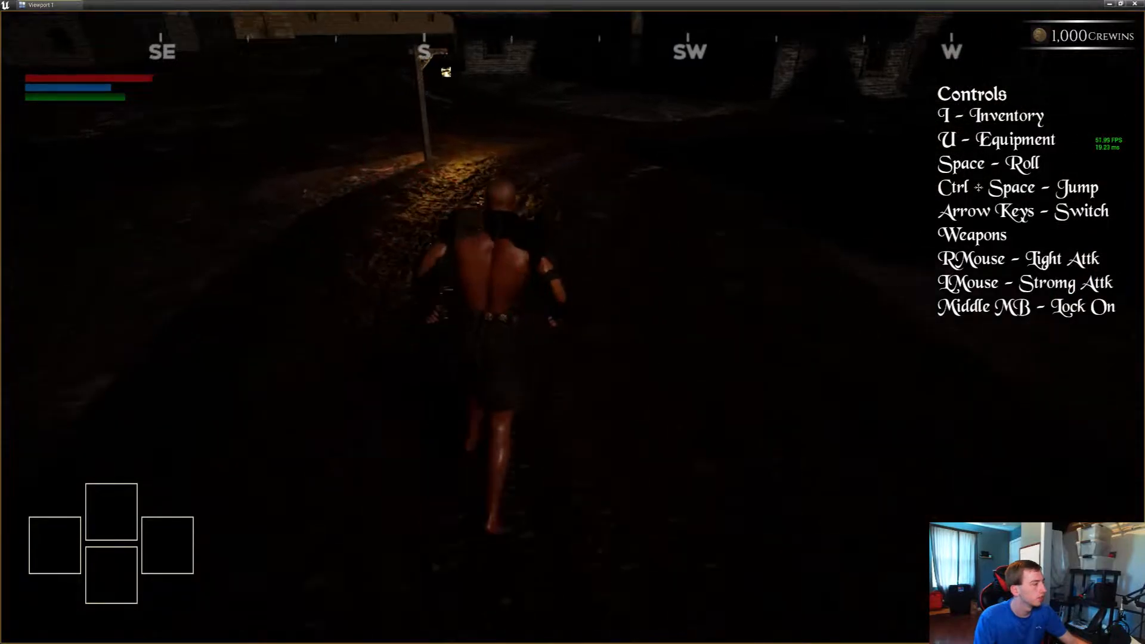
key("w")
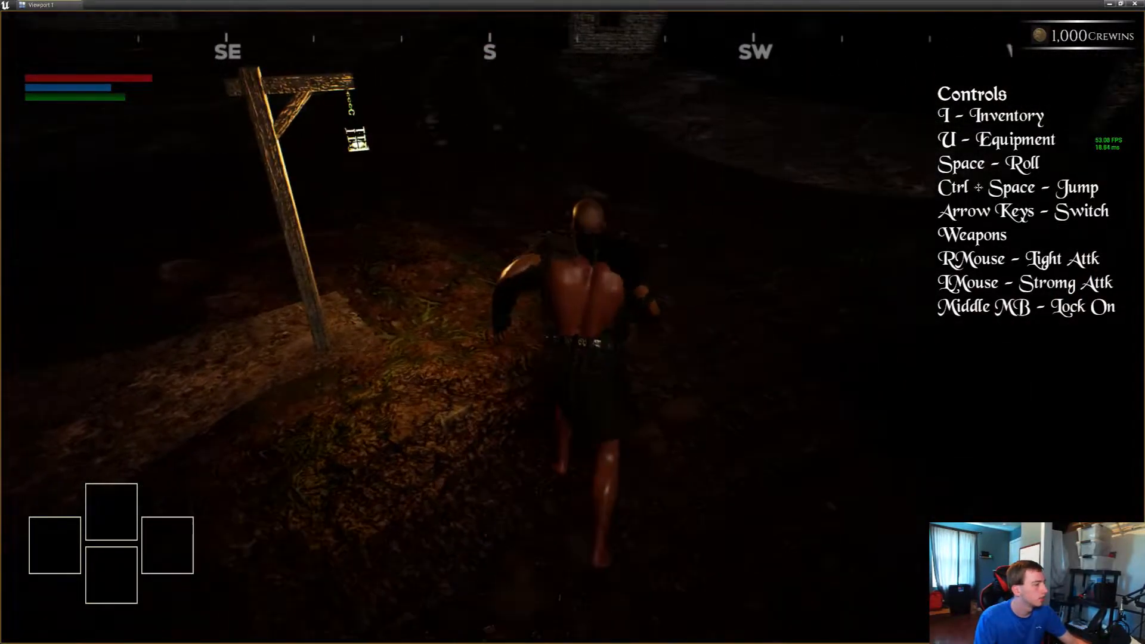
key("w")
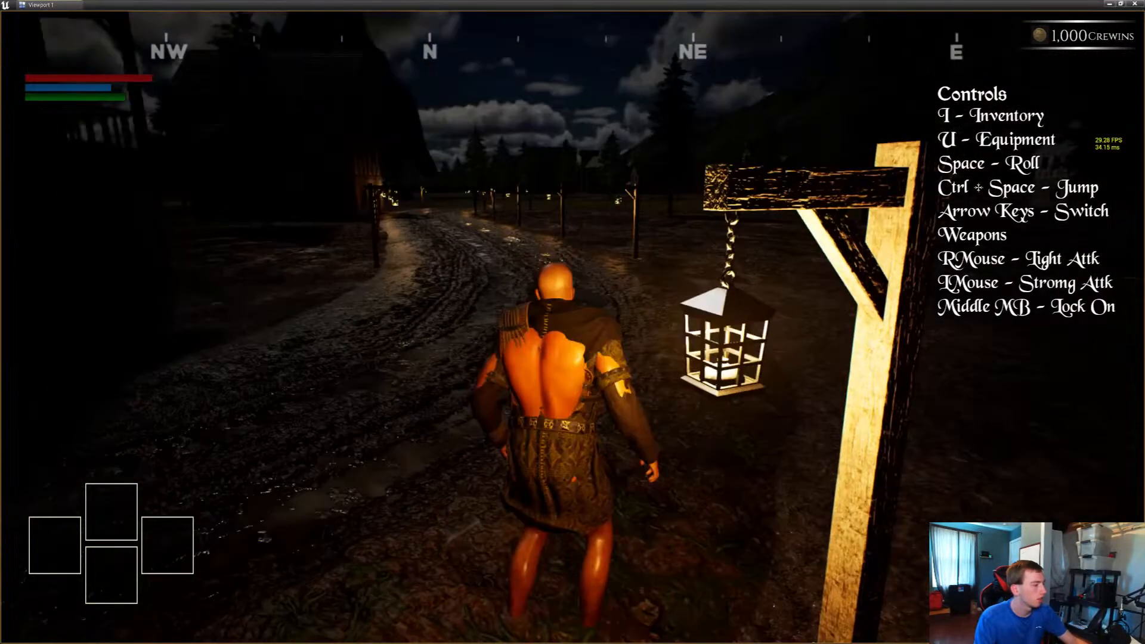
key("w")
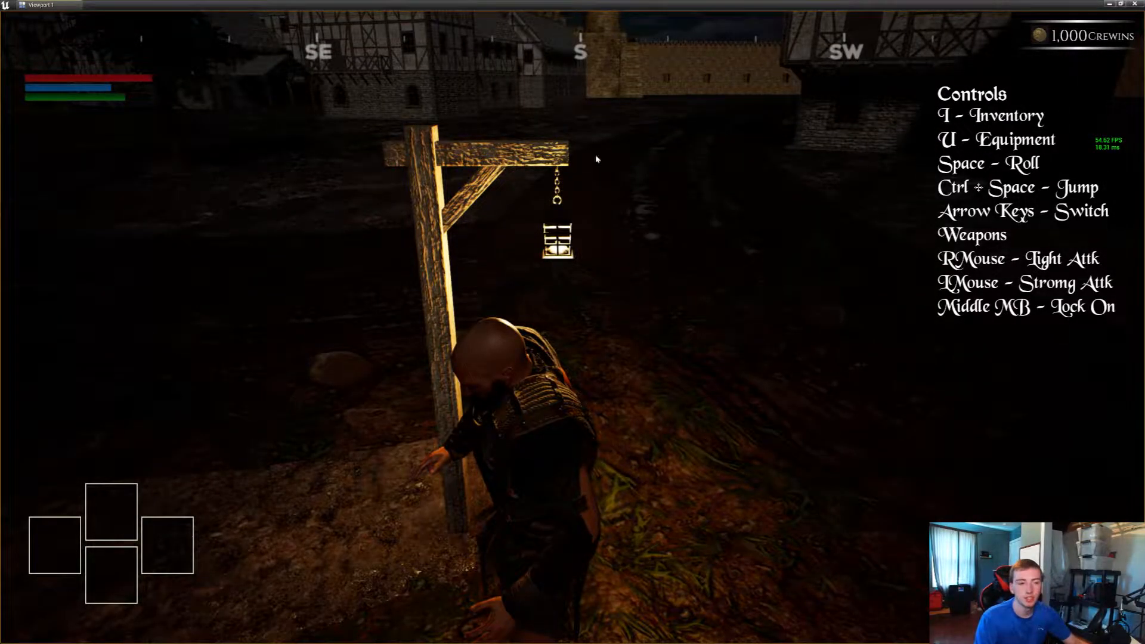
key("Escape")
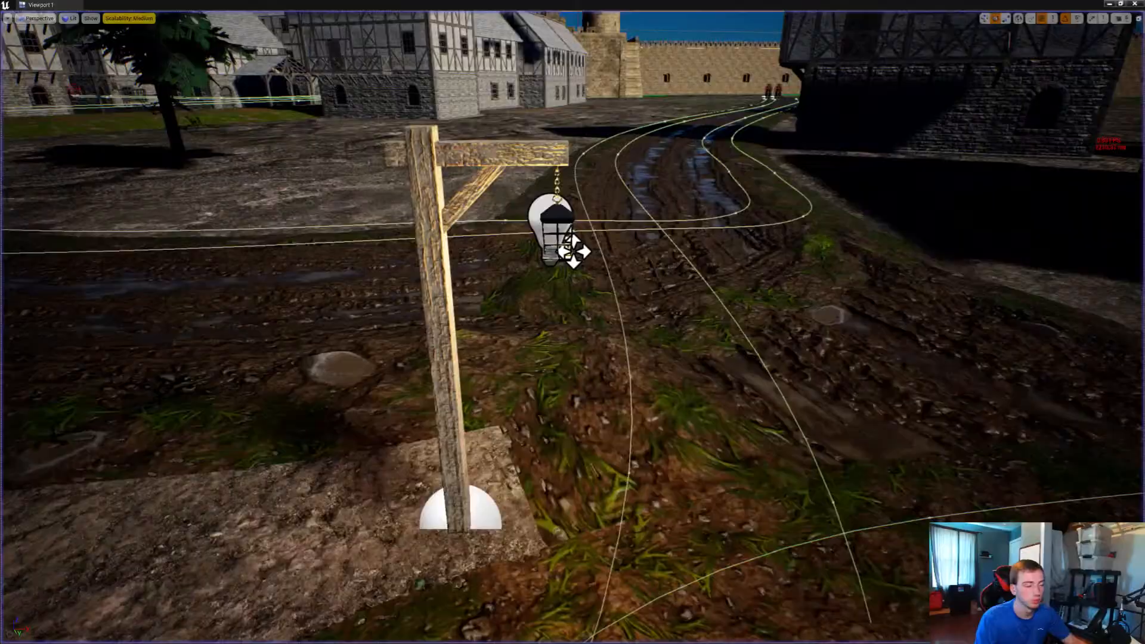
Open the junction lantern's Street_Lamp blueprint and select its PointLight1 component in the blueprint's 3D view
right_click(572, 250)
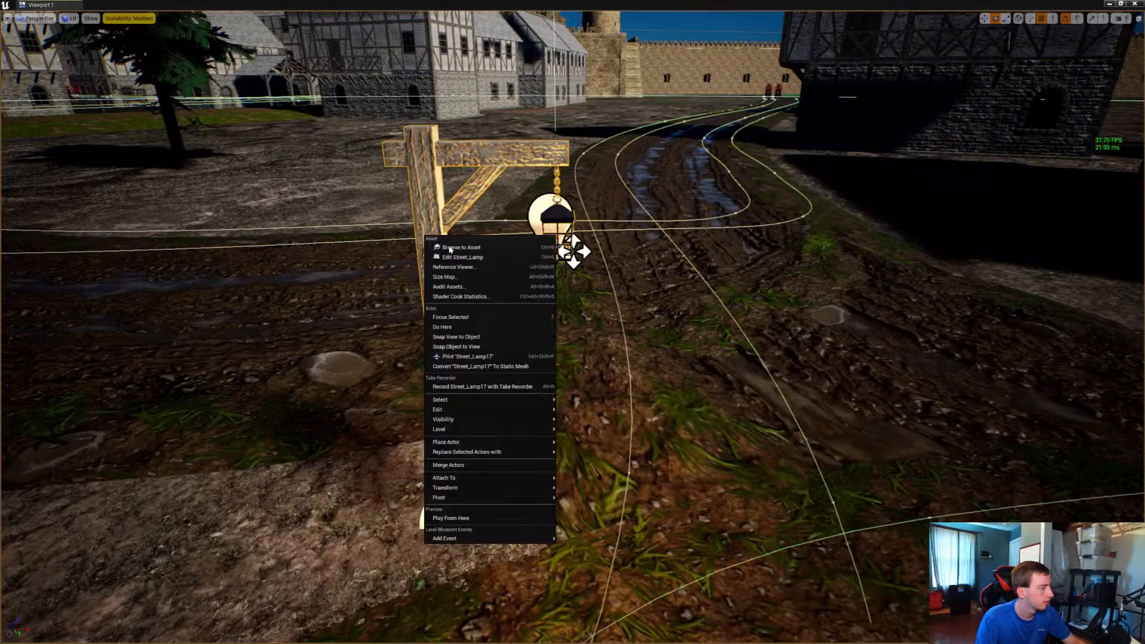
key("Escape")
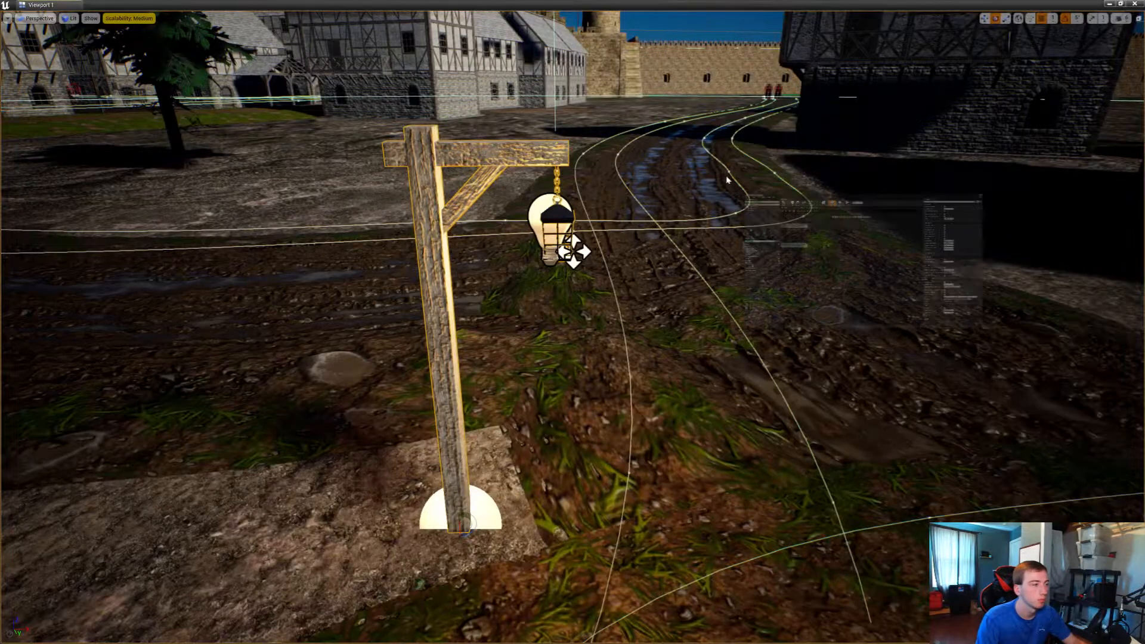
left_click(968, 103)
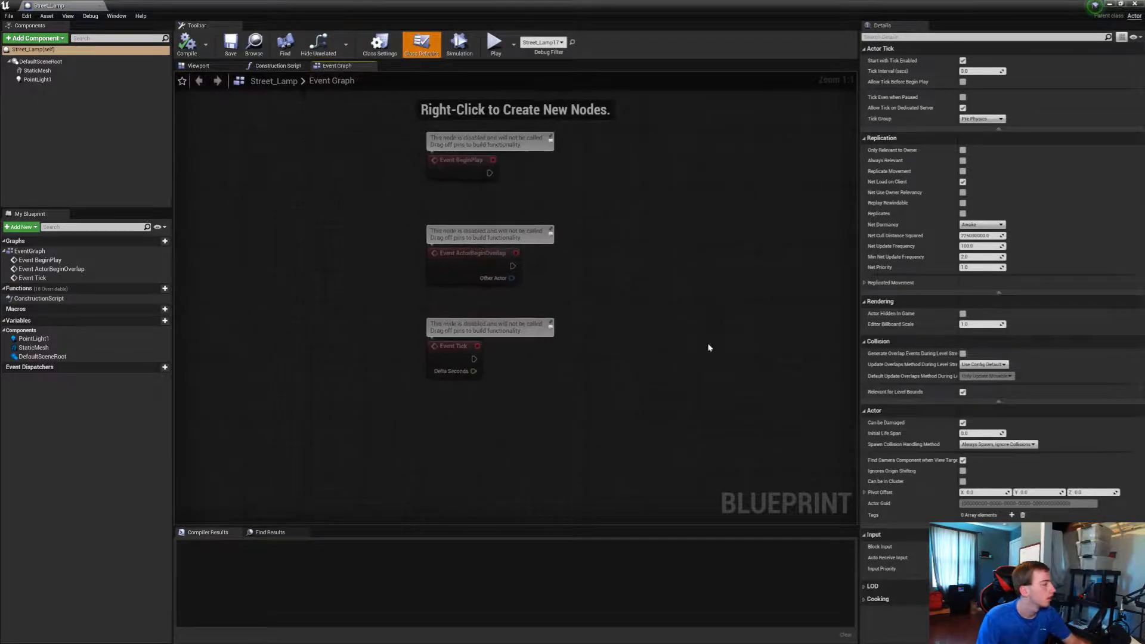
left_click(198, 65)
left_click(76, 80)
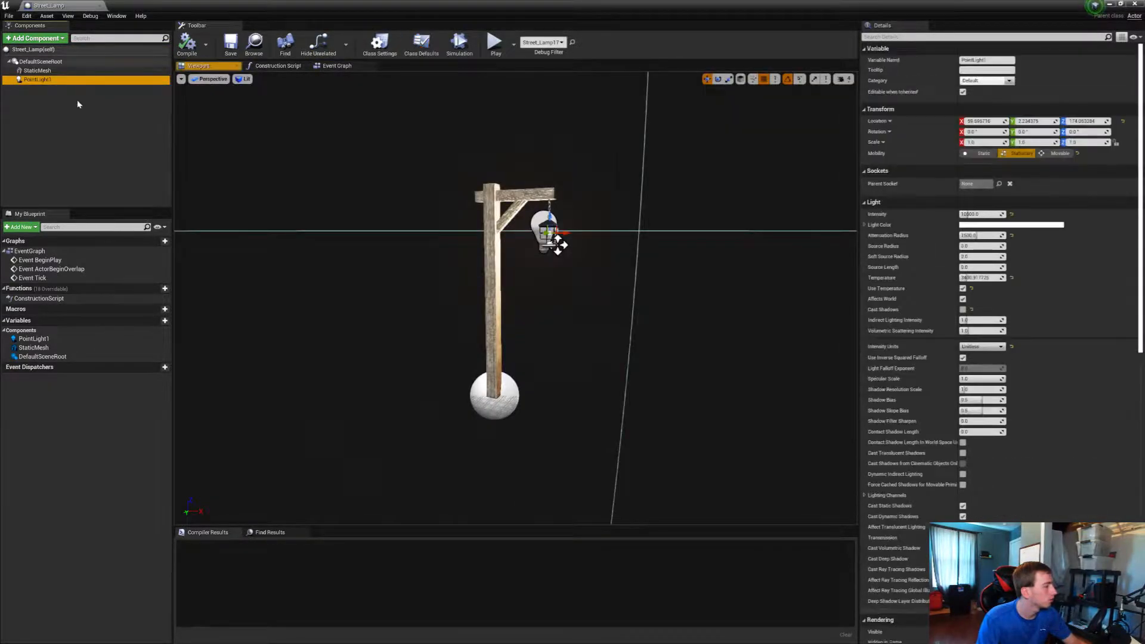
Set PointLight1's intensity to 25000 and its attenuation radius to 2250
left_click(980, 215)
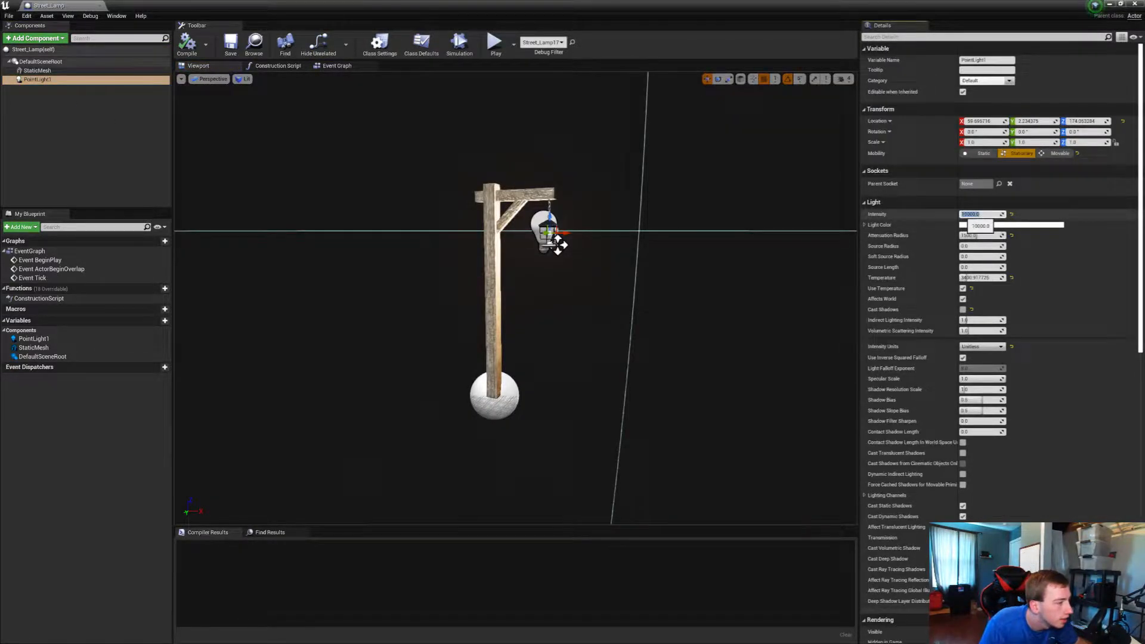
left_click(976, 214)
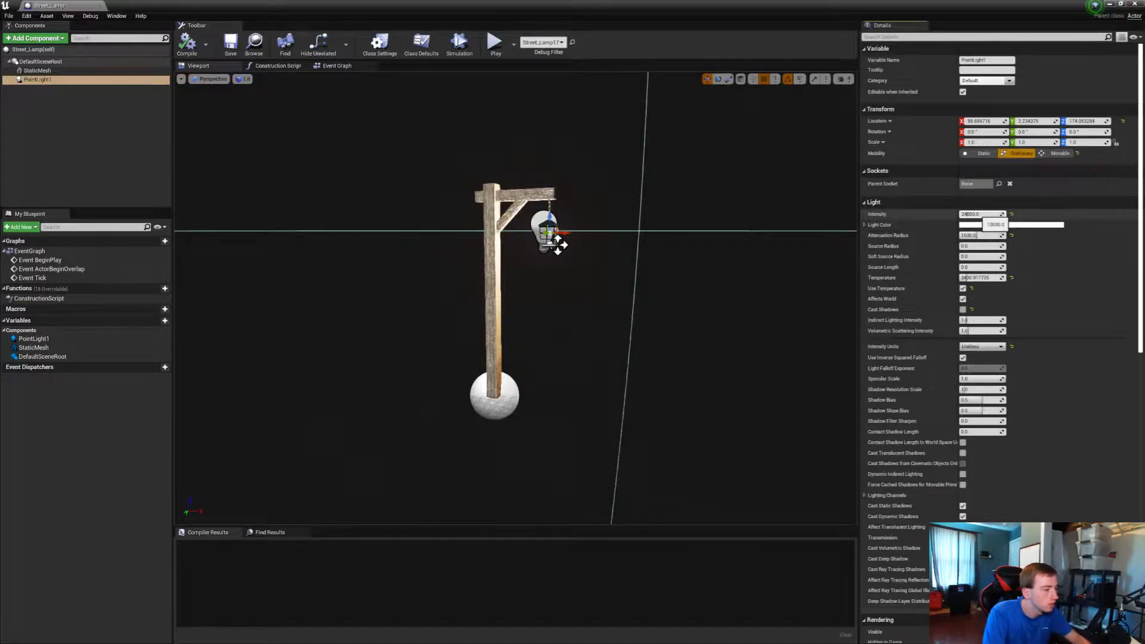
key("Return")
left_click(980, 236)
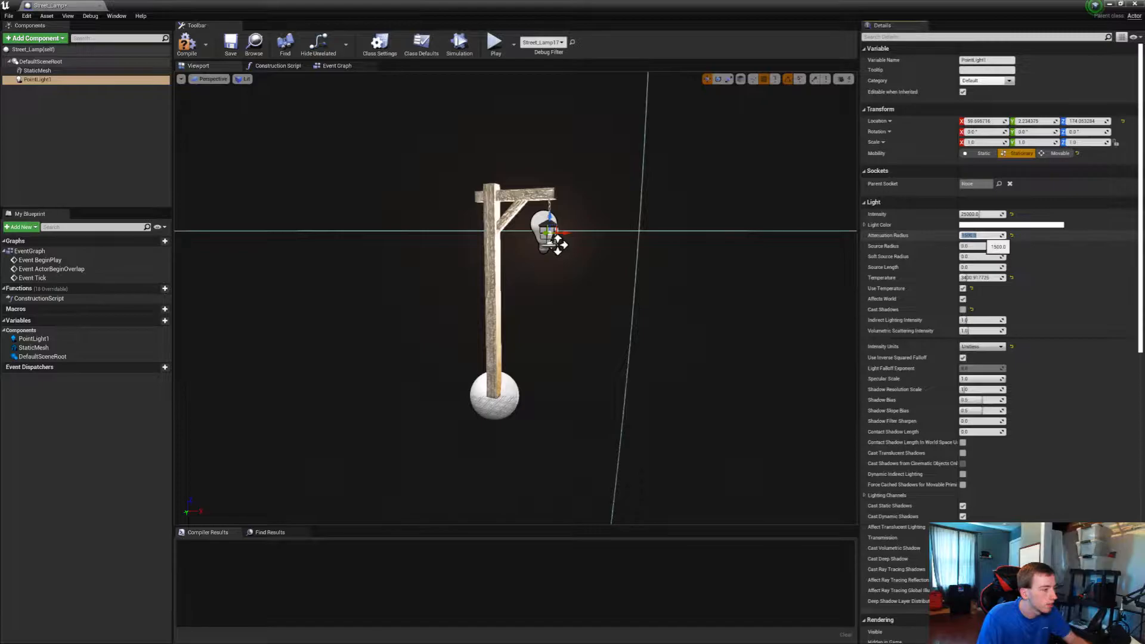
type("27")
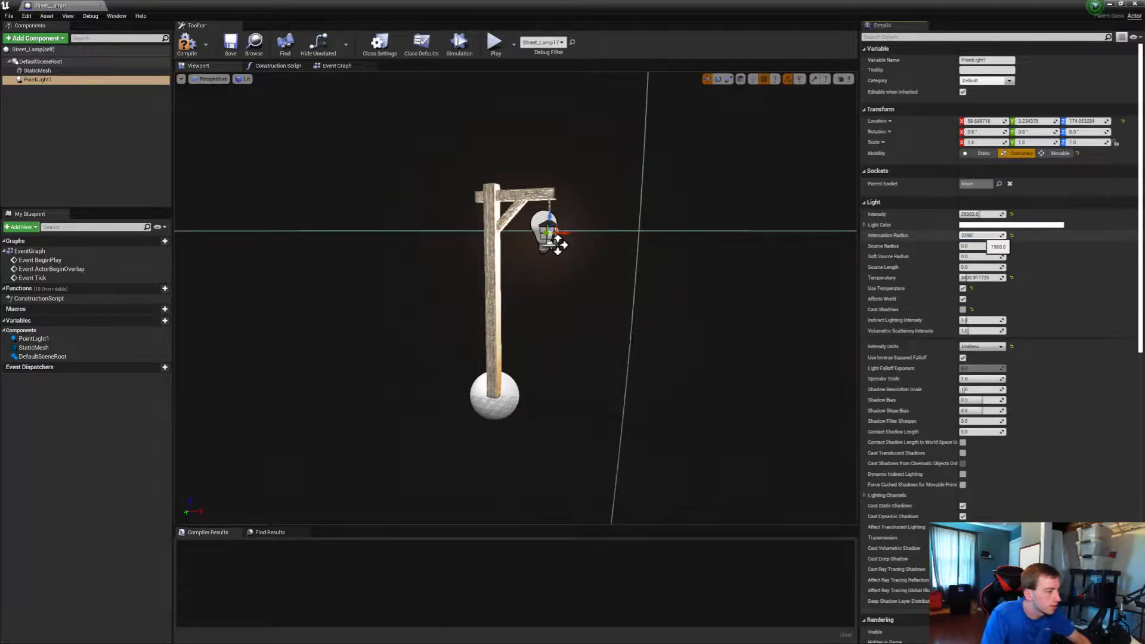
type("50")
key("Return")
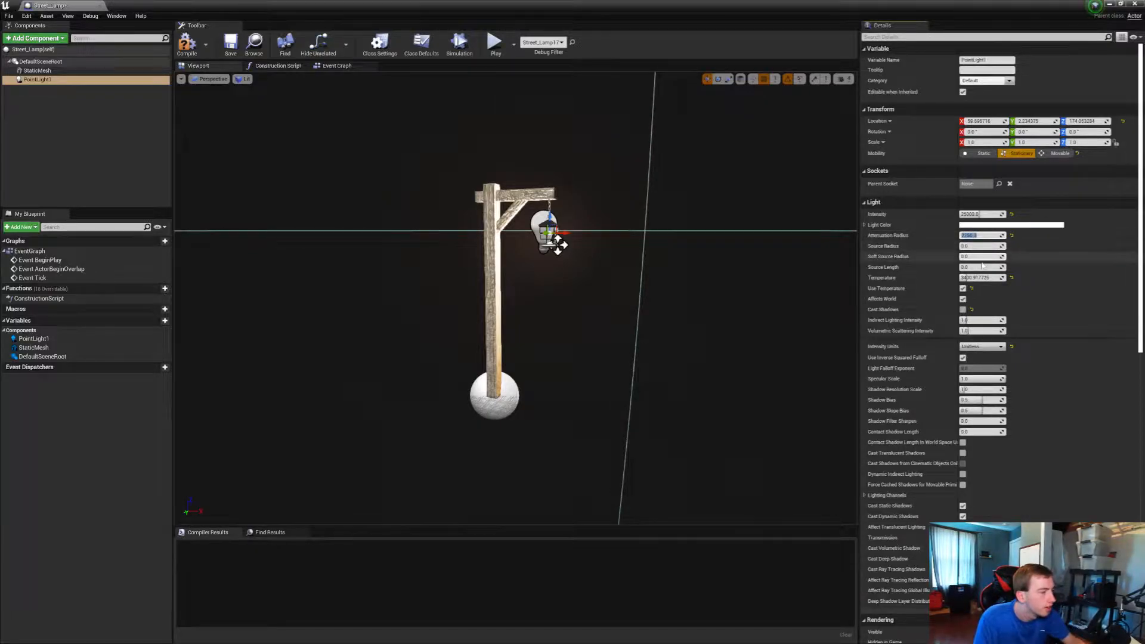
Set PointLight1's light temperature to 3500
left_click(987, 277)
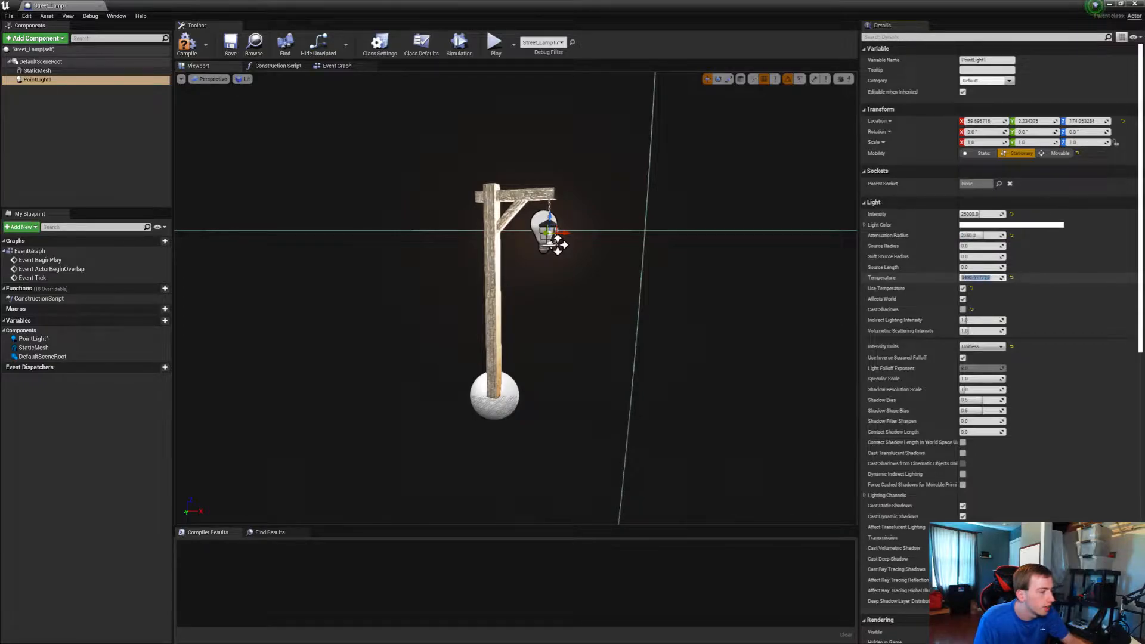
type("3500")
key("Return")
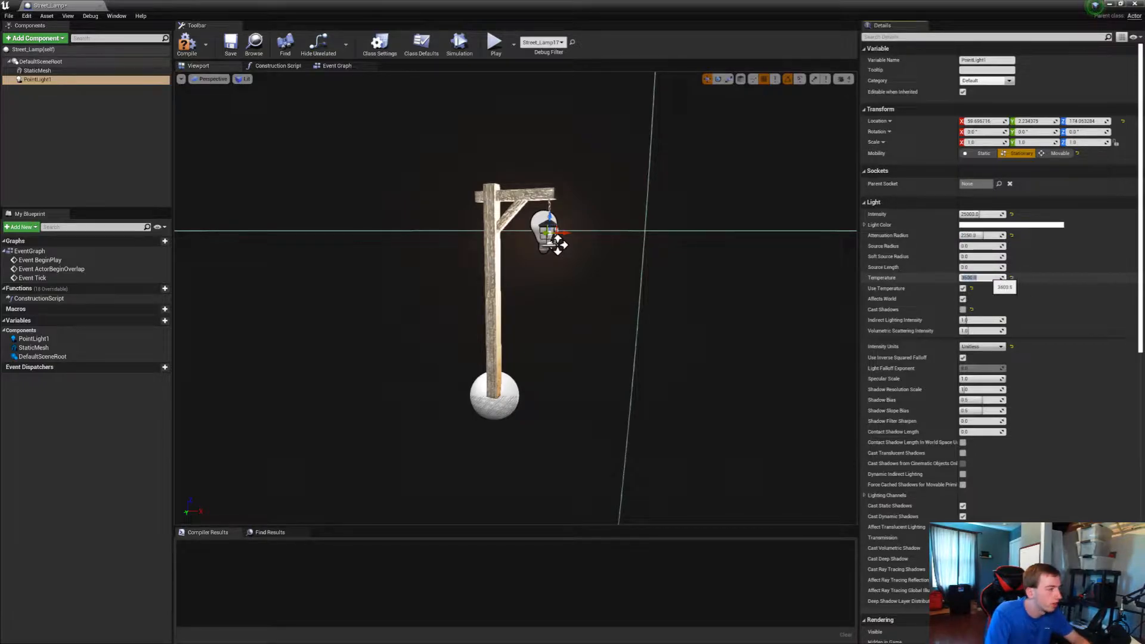
Try Lumens as PointLight1's intensity units, and switch the units back to Unitless
left_click(984, 347)
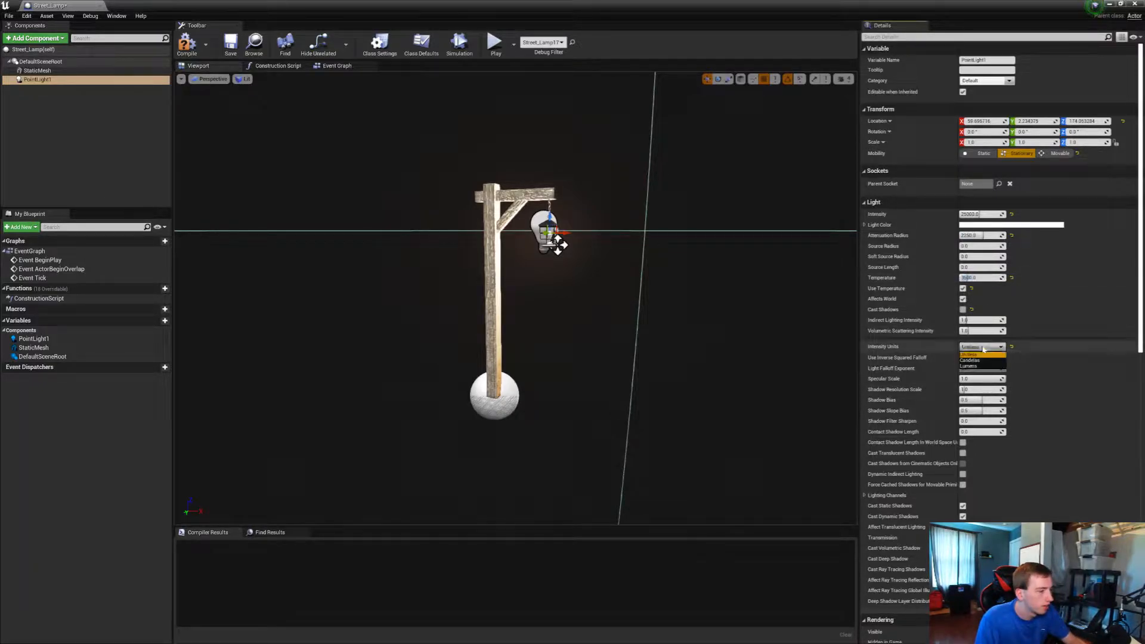
left_click(1058, 361)
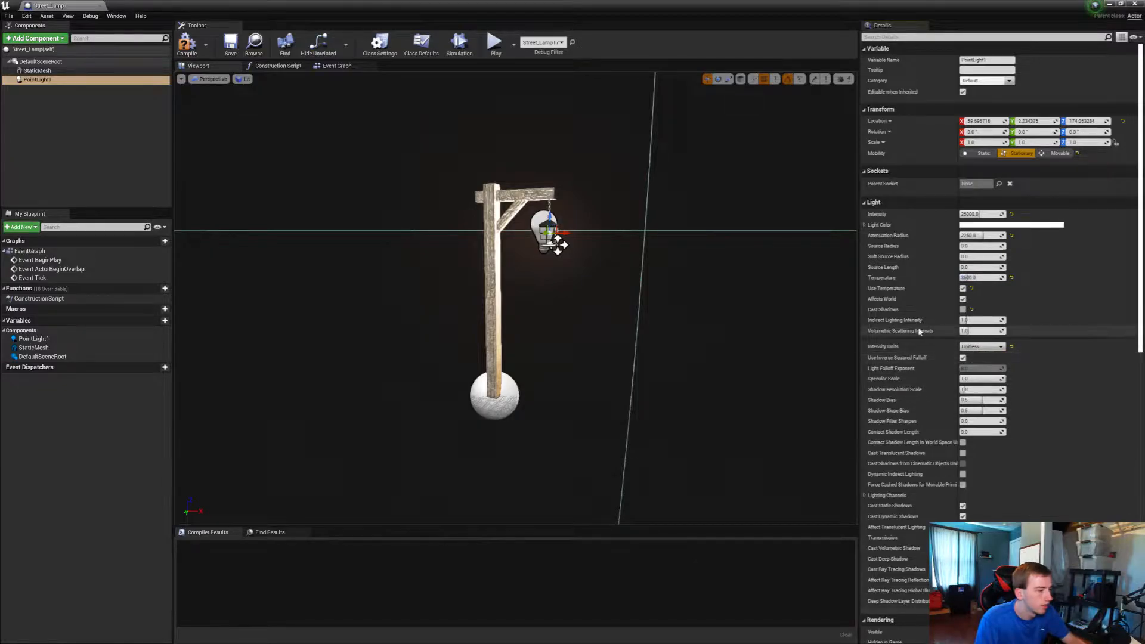
scroll(923, 368, "down", 1)
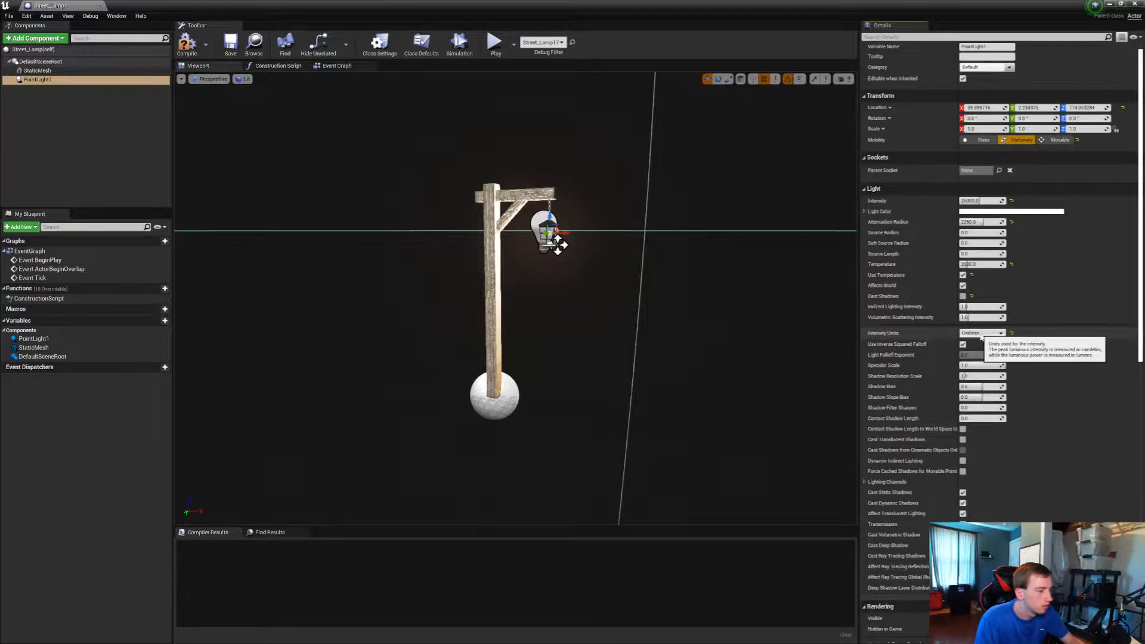
left_click(980, 333)
left_click(976, 361)
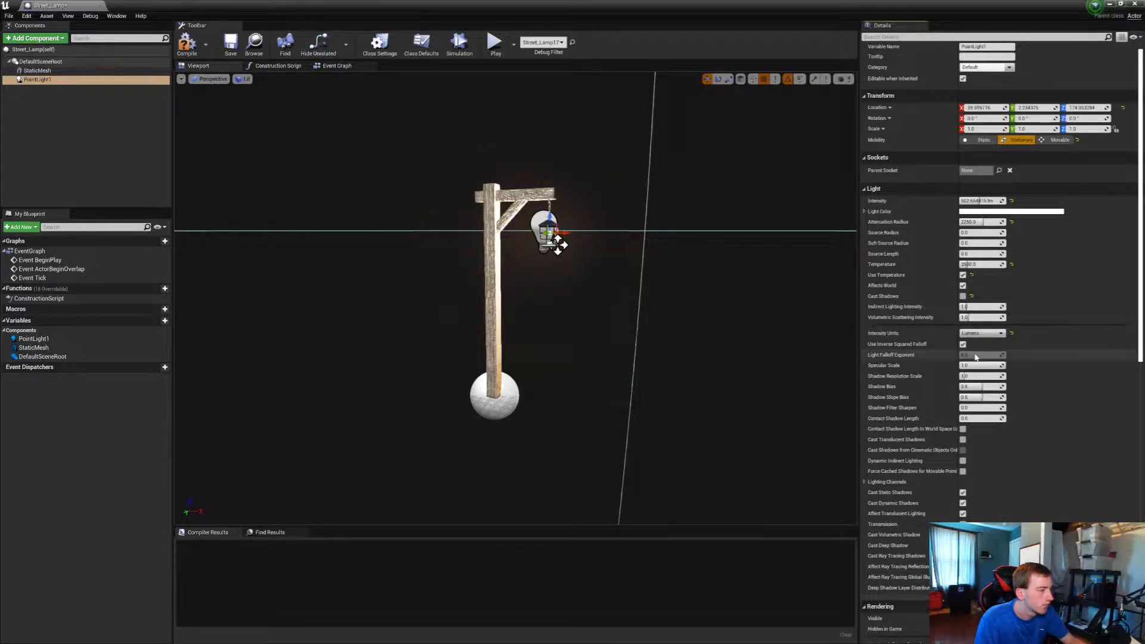
left_click(985, 333)
left_click(977, 342)
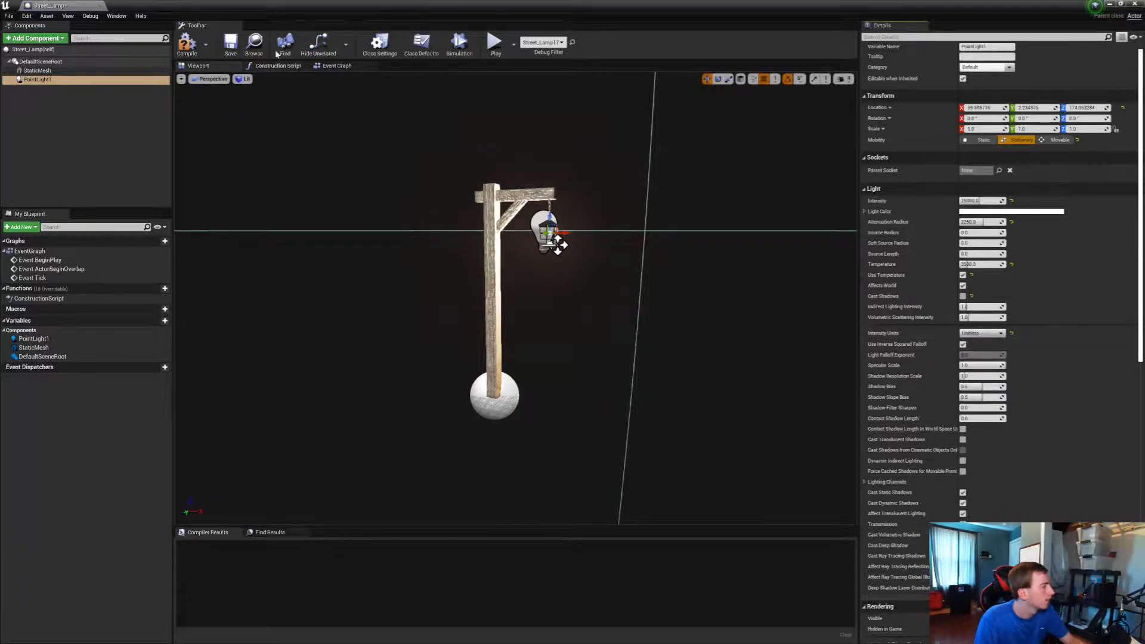
Compile the Street_Lamp blueprint with the edited light settings
left_click(187, 46)
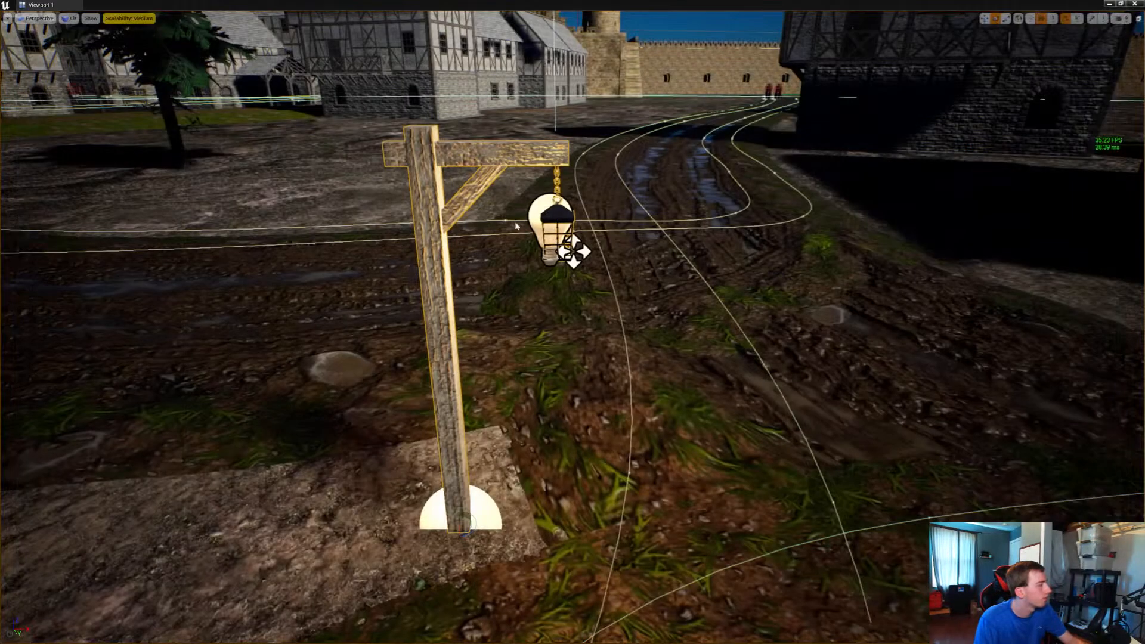
Return to the village level and turn on the frame rate display in its viewport
right_click_drag(516, 227, 574, 269)
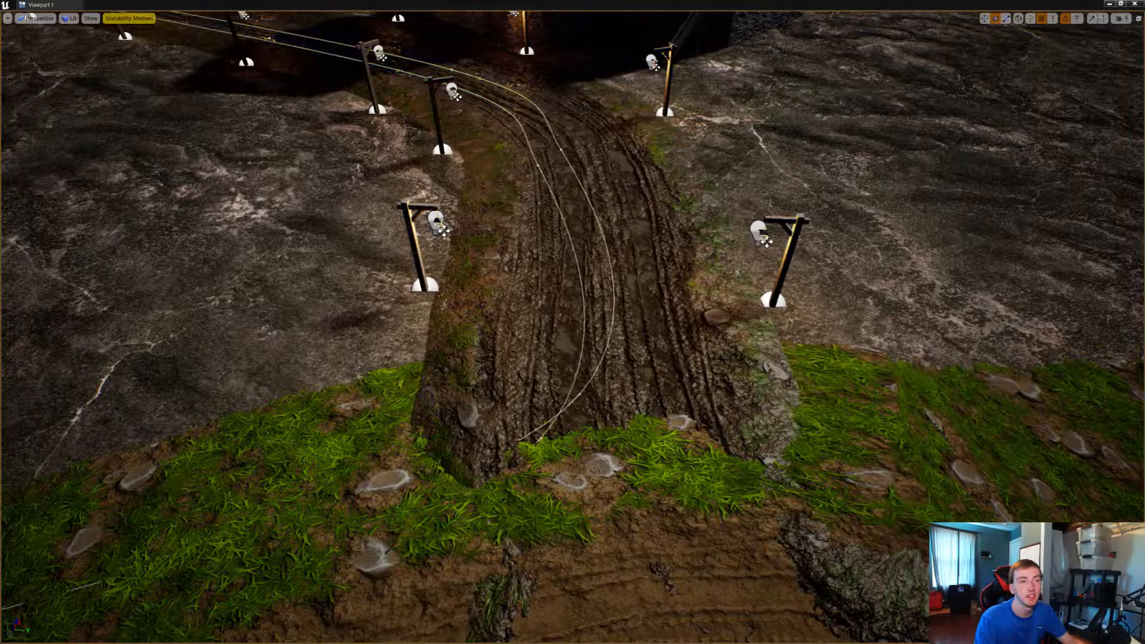
key("ctrl+shift+h")
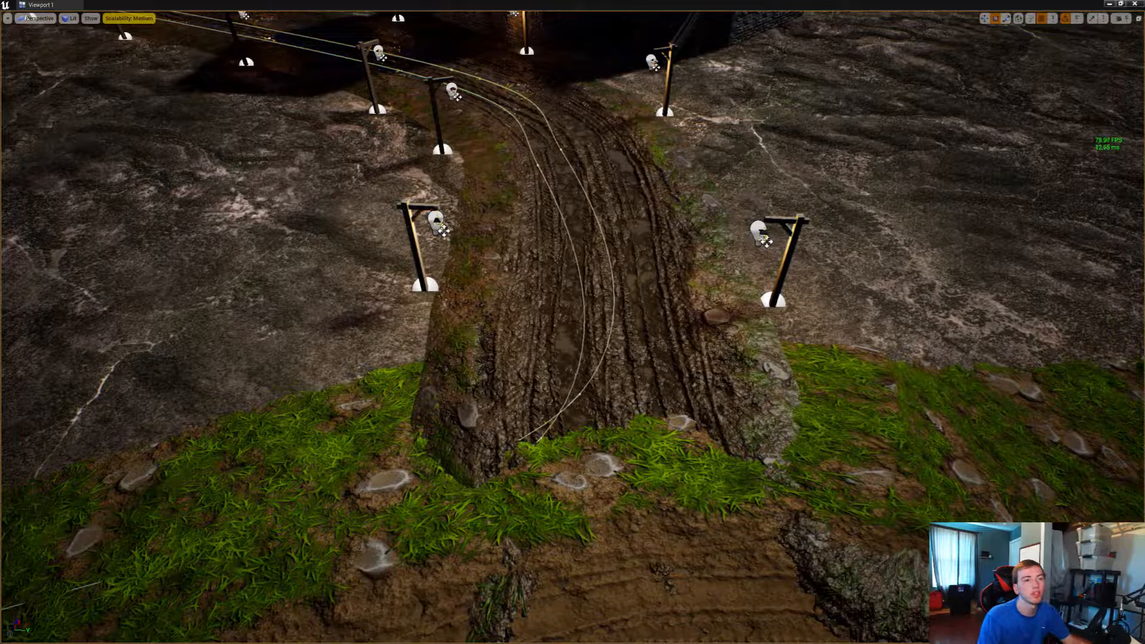
right_click_drag(987, 293, 751, 231)
key("super")
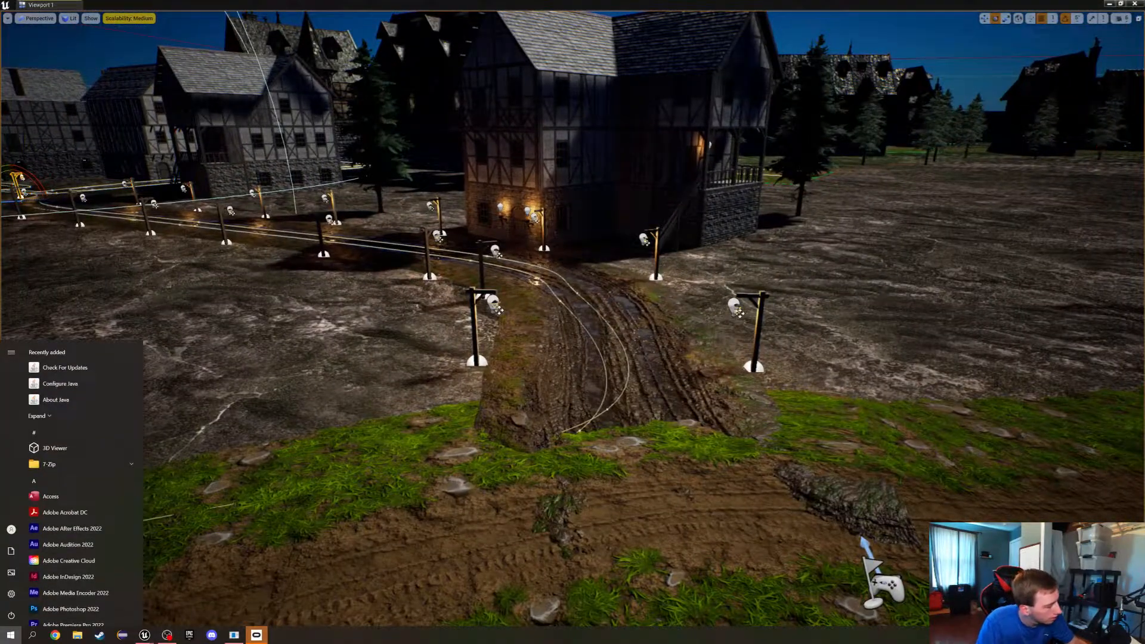
right_click(649, 635)
left_click(680, 600)
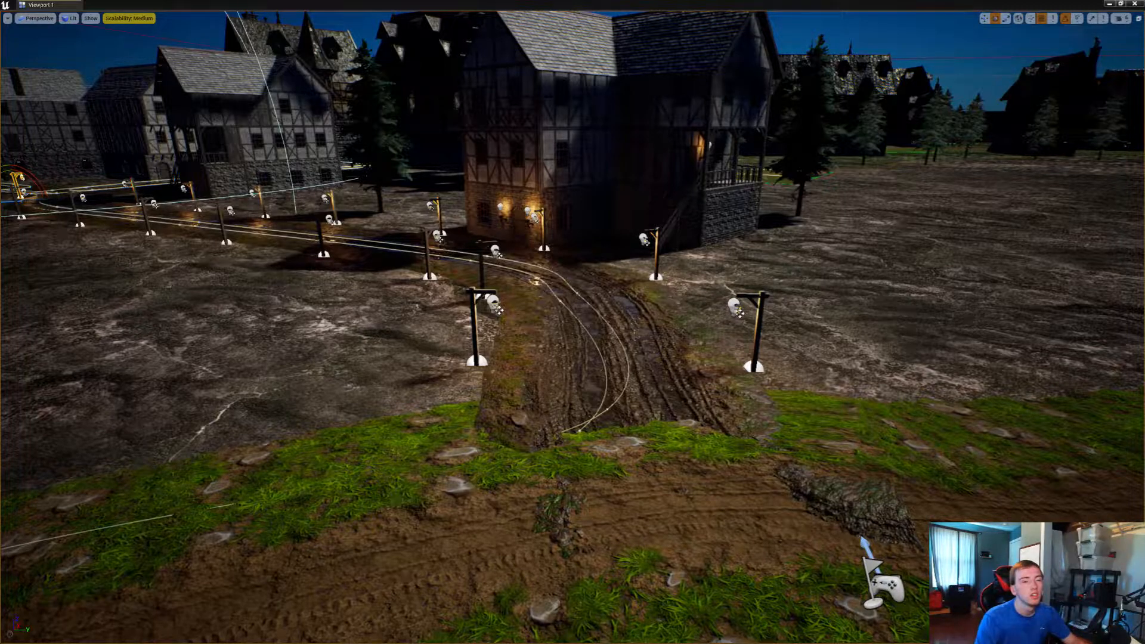
Play-test the level by running along the lamp-lit village road to check the night lighting and frame rate, and end the play session
mouse_move(895, 126)
right_mouse_down()
mouse_move(990, 156)
mouse_move(1064, 122)
mouse_move(1132, 126)
mouse_move(1091, 107)
mouse_move(1121, 111)
mouse_move(847, 137)
mouse_move(513, 136)
mouse_move(521, 173)
mouse_move(769, 191)
mouse_move(894, 132)
right_mouse_up()
right_click_drag(572, 322, 930, 322)
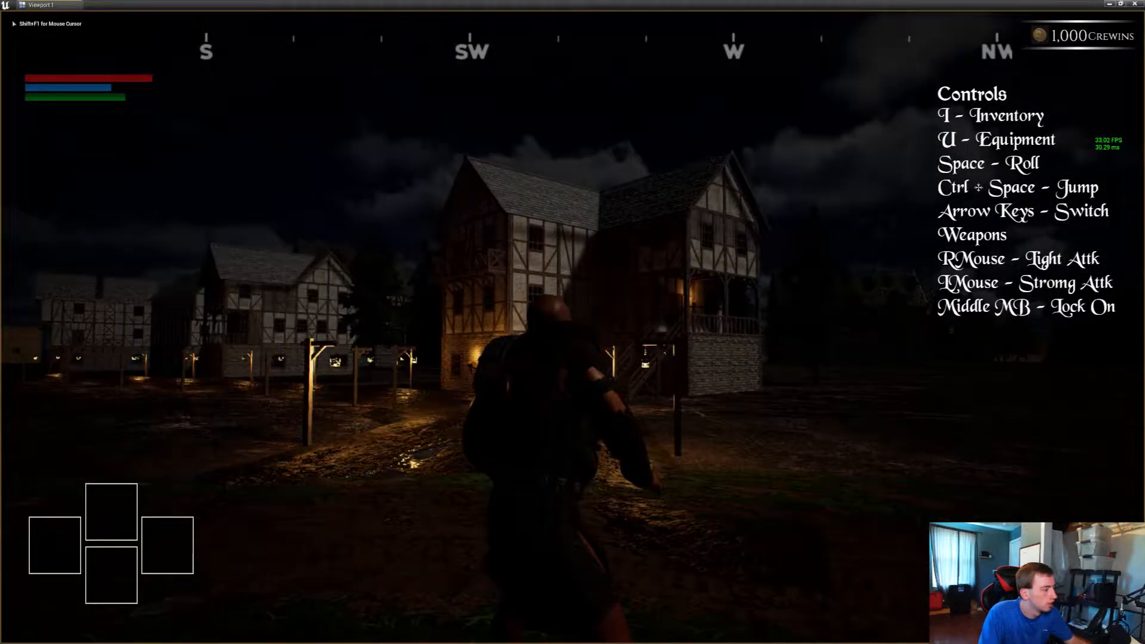
key("w")
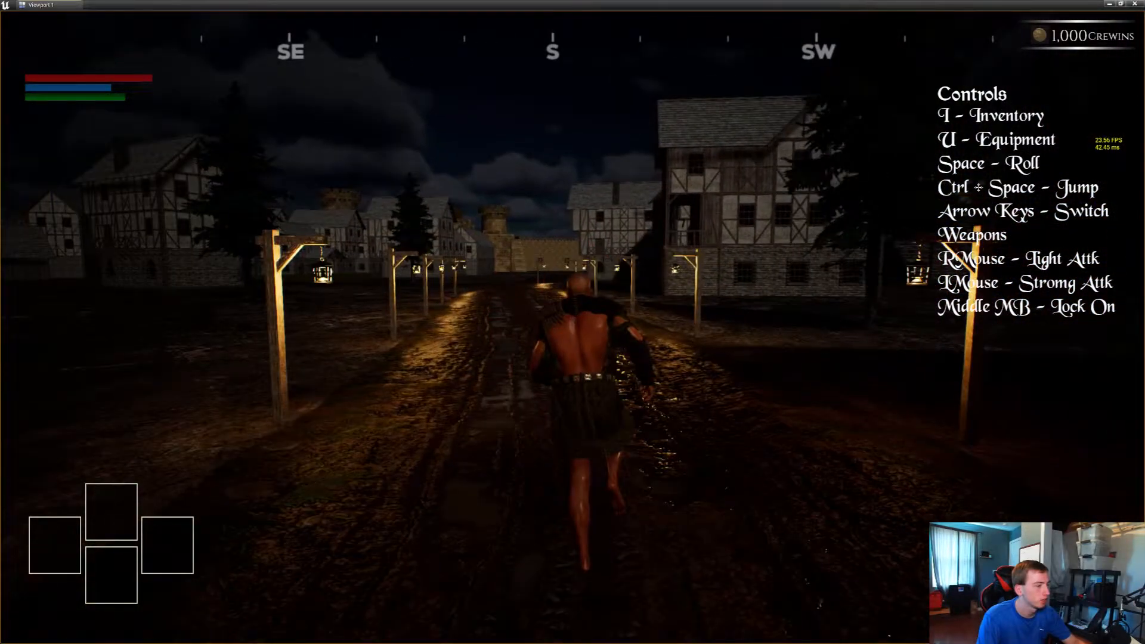
key("e")
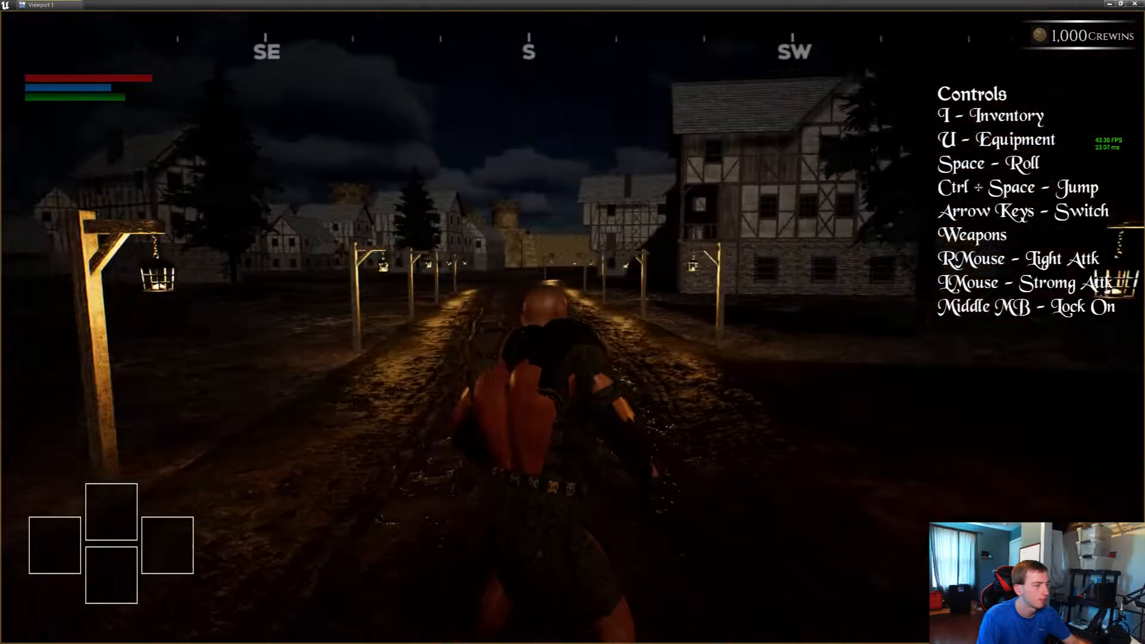
key("w")
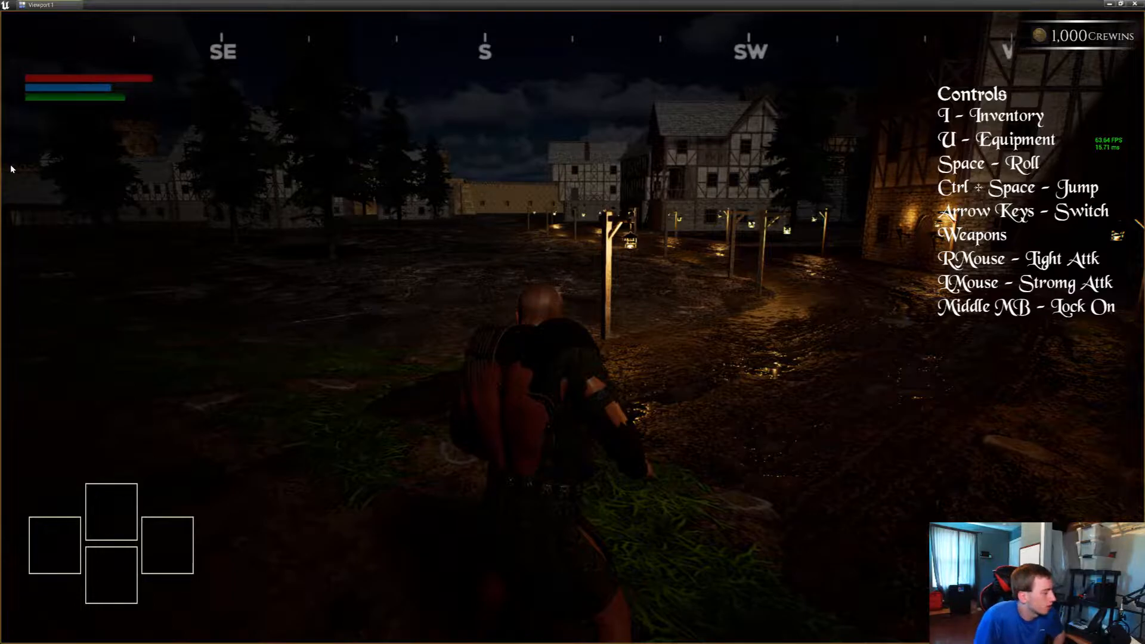
key("Escape")
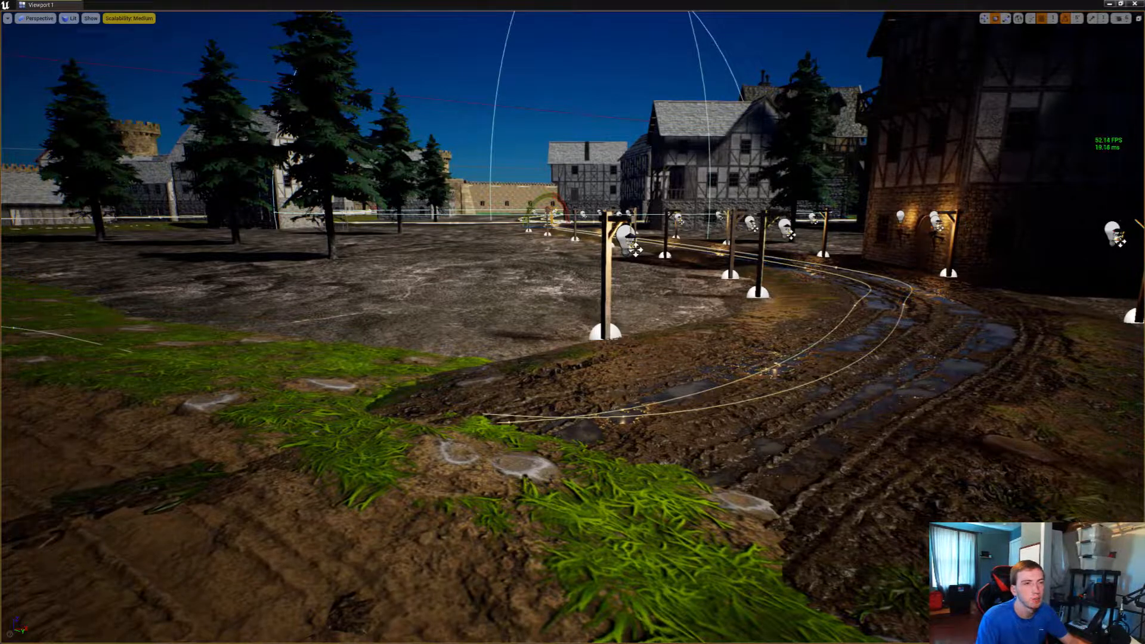
View the village road and its street lamps from above in Game View, with the editor icons and guide lines hidden
right_click_drag(788, 300, 826, 292)
key("s")
key("w")
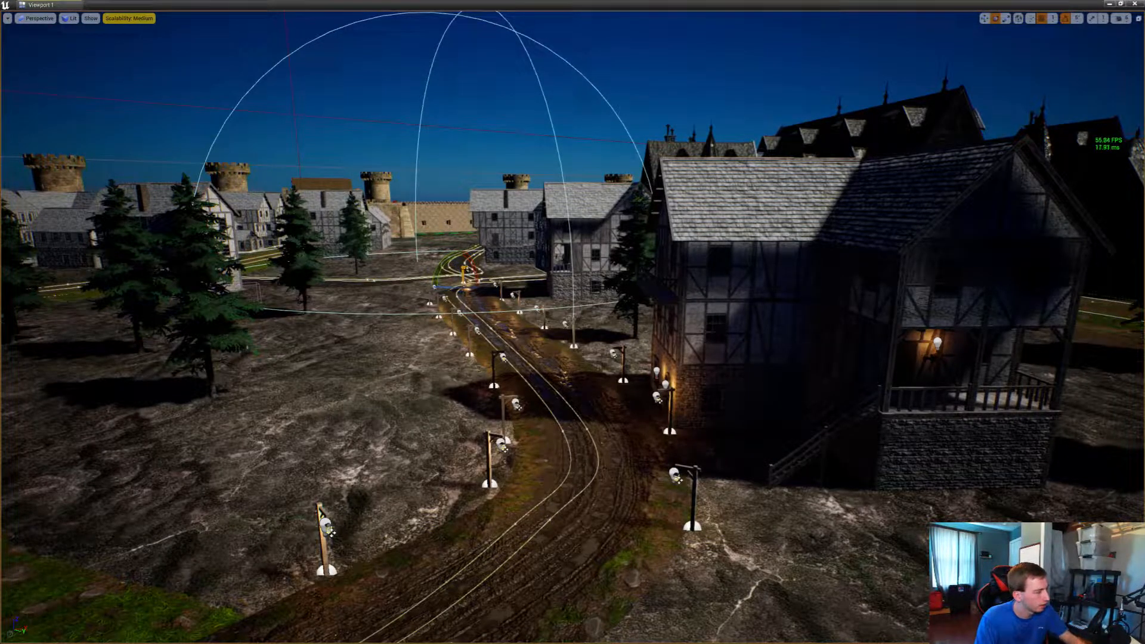
key("Escape")
right_click_drag(826, 292, 792, 334)
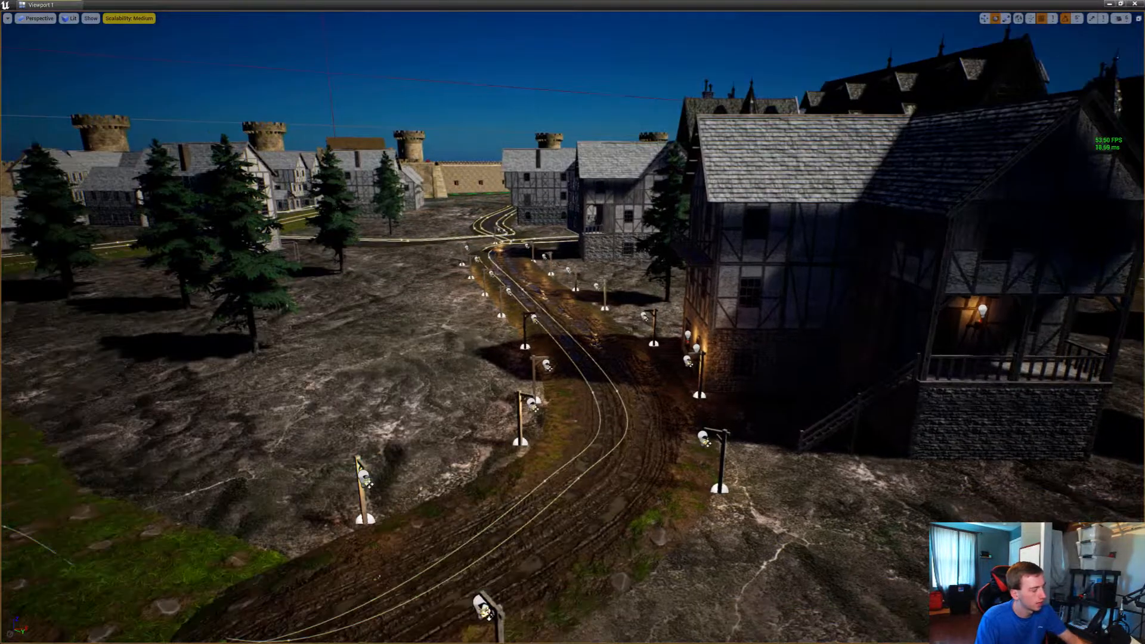
right_click_drag(588, 262, 563, 270)
key("g")
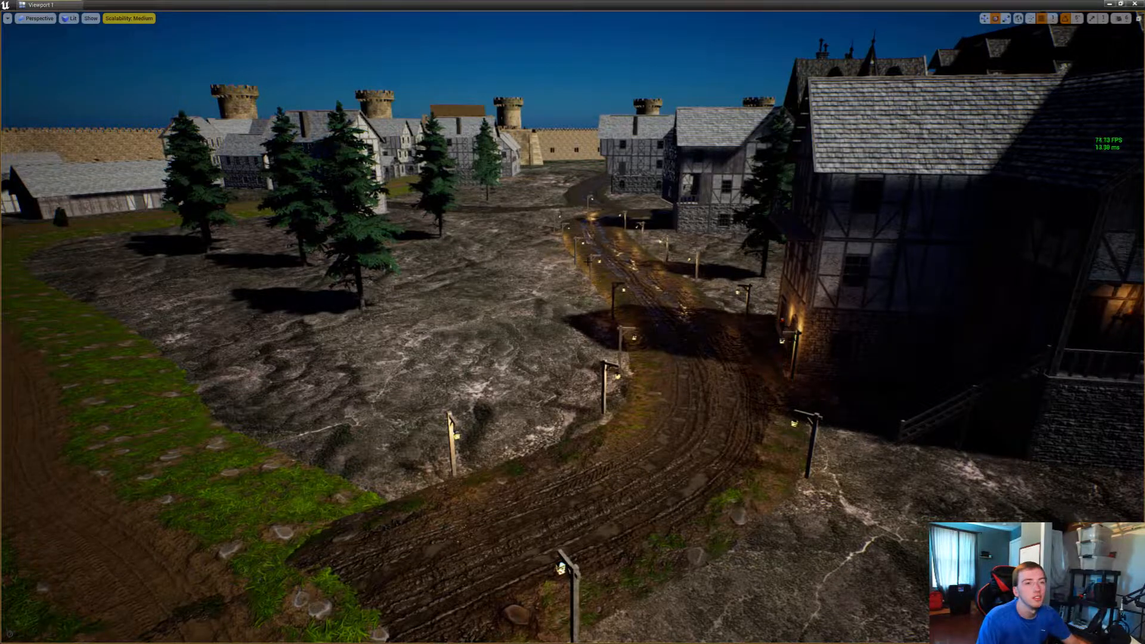
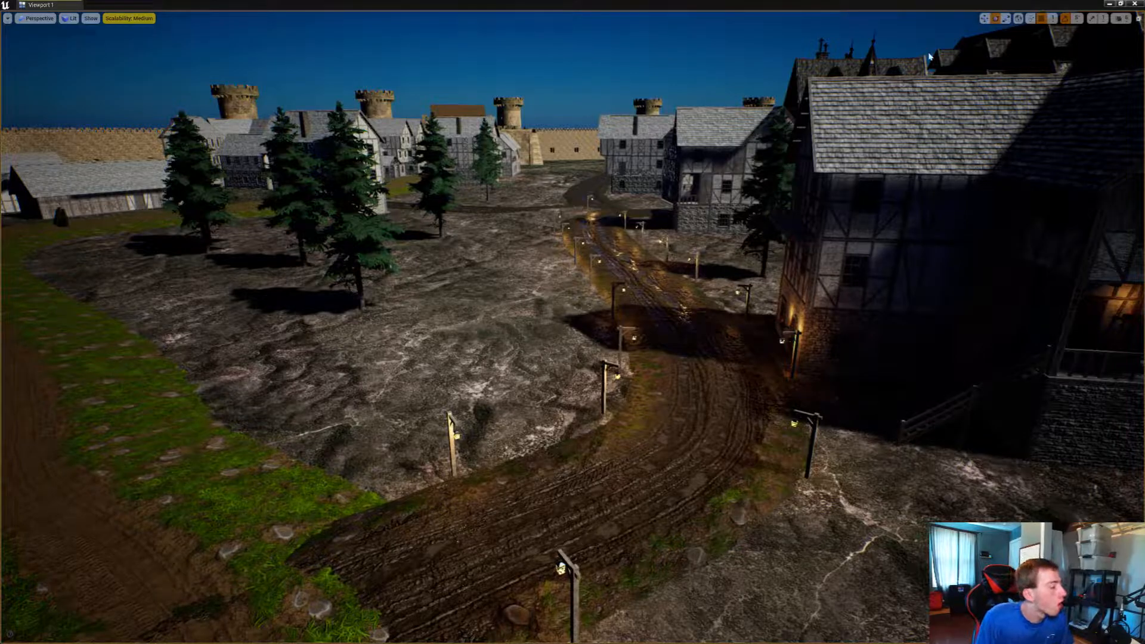
Duplicate the last street lamp on the muddy road and place the rotated copy around the corner beside the grassy road
right_click_drag(928, 56, 1019, 59)
key("s")
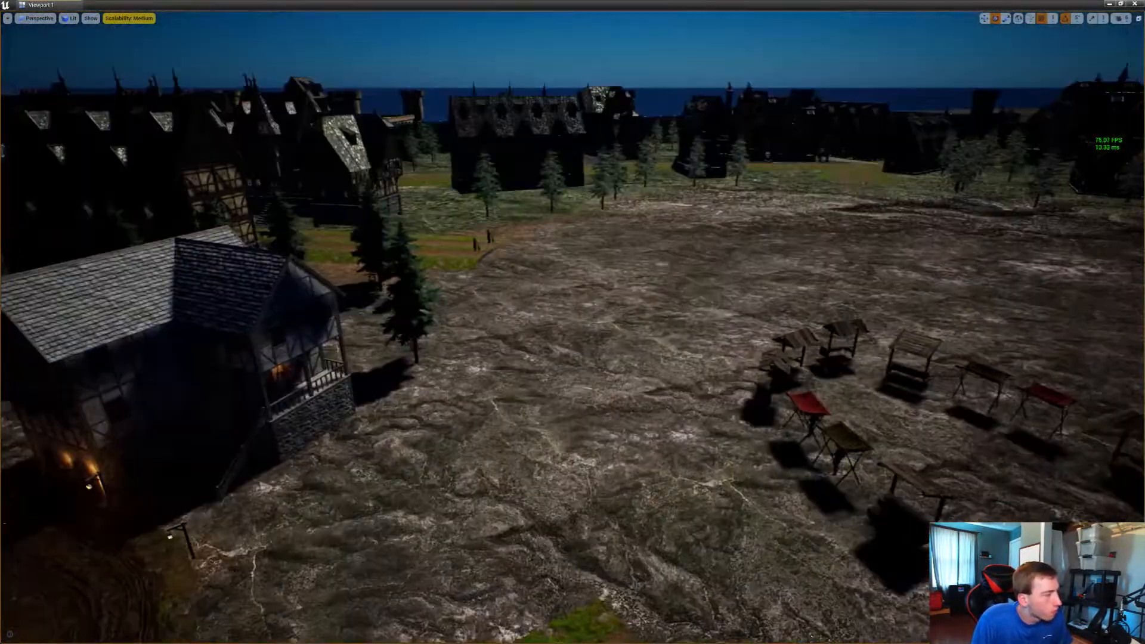
right_click_drag(741, 208, 813, 178)
key("super")
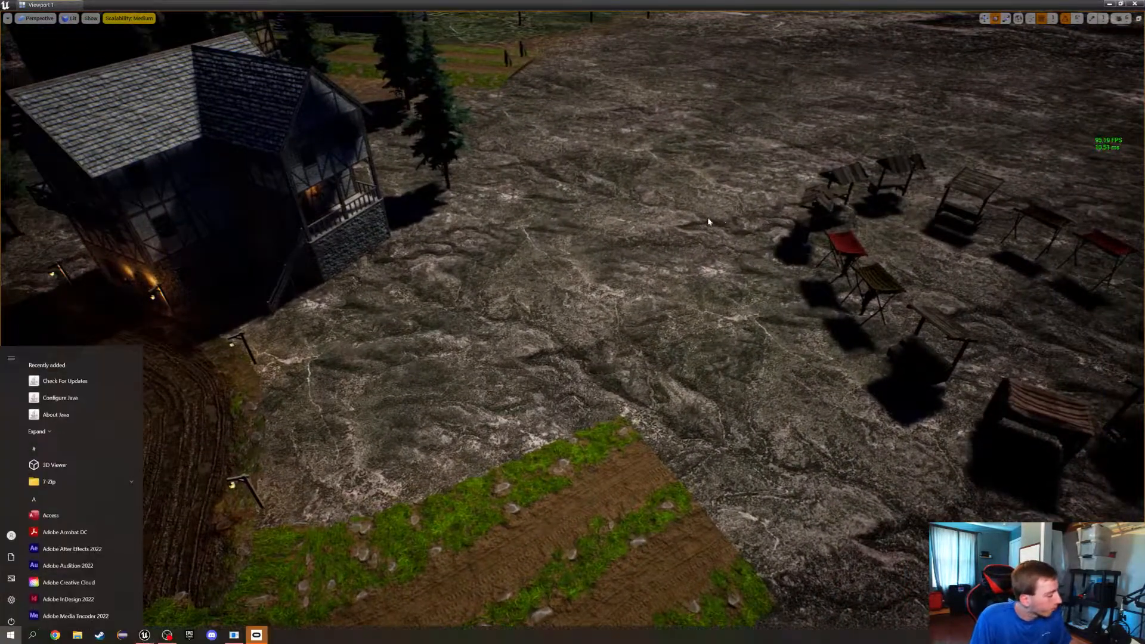
key("super")
right_click_drag(619, 469, 559, 422)
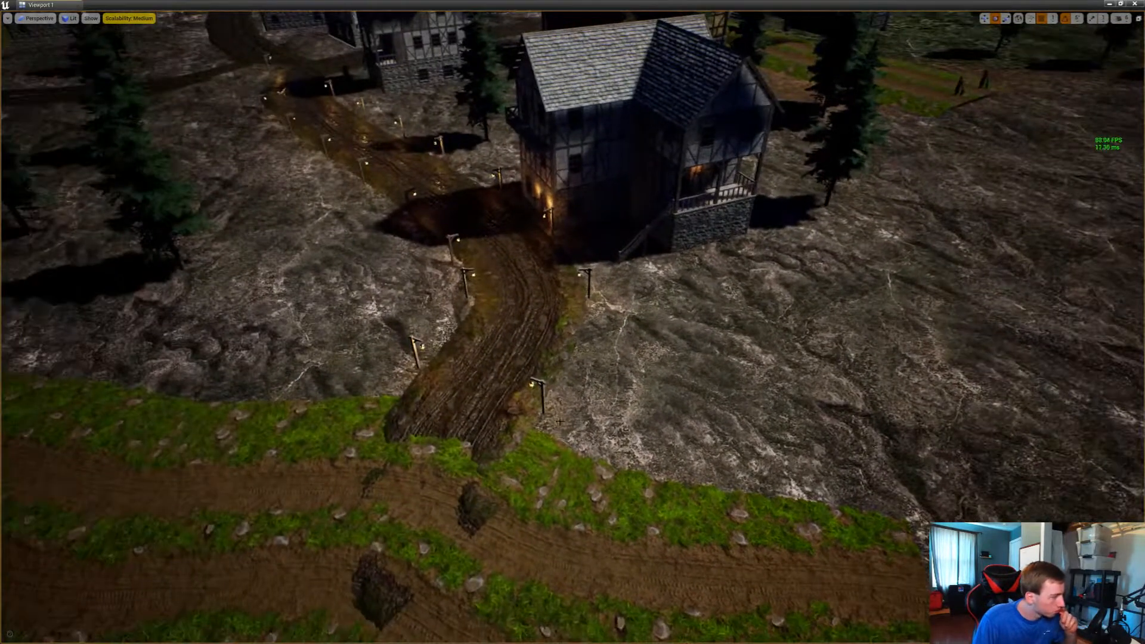
left_click(543, 387)
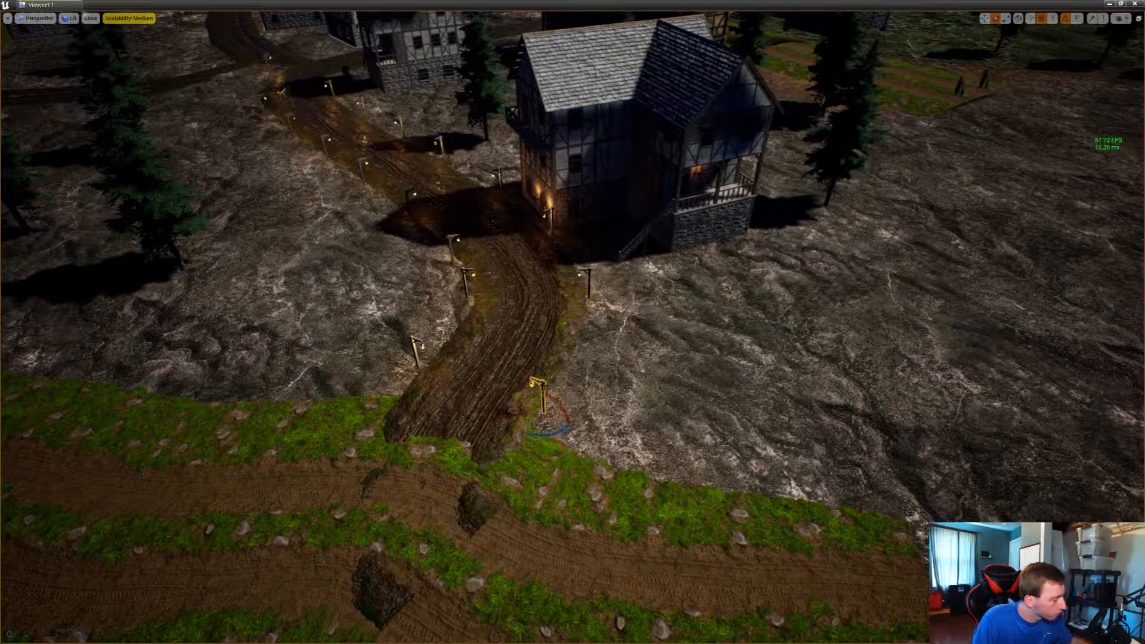
key("w")
left_click_drag(553, 411, 592, 456, "alt")
key("e")
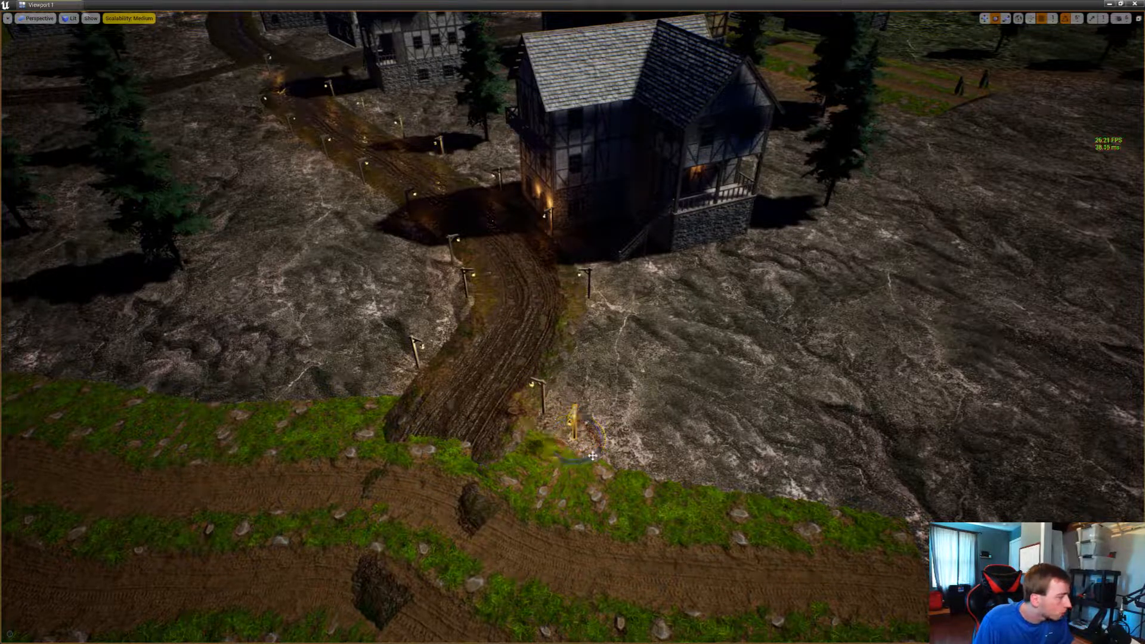
key("w")
right_click_drag(592, 456, 620, 476)
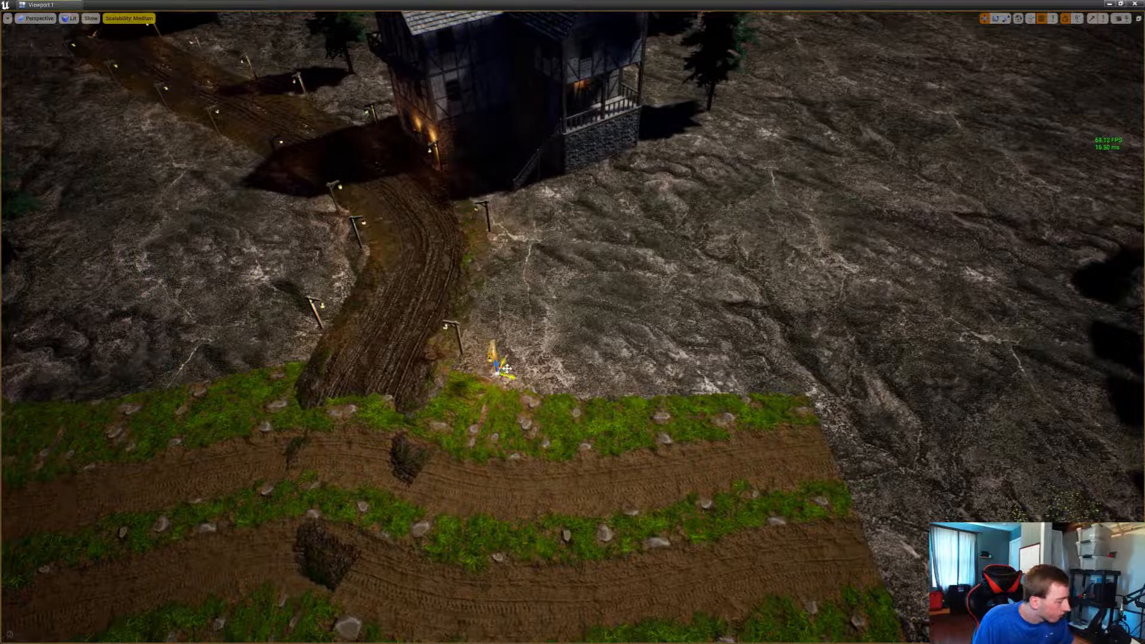
Add two more street lamp copies along the same edge of the grassy road, up to its open end, adjusting their rotation
left_click_drag(506, 368, 614, 409, "alt")
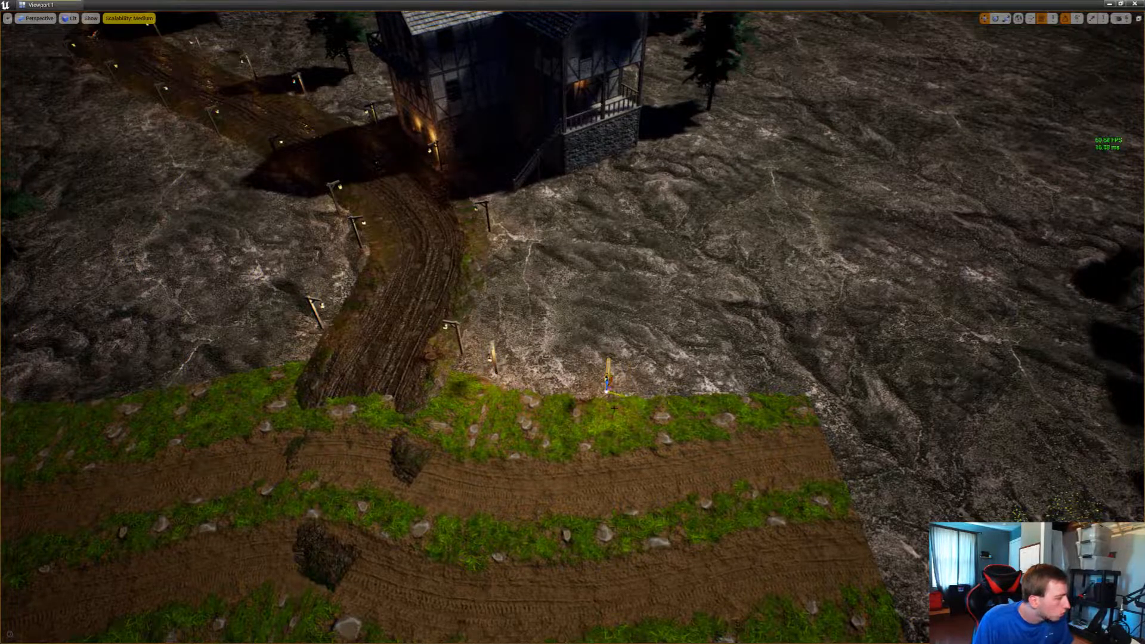
key("e")
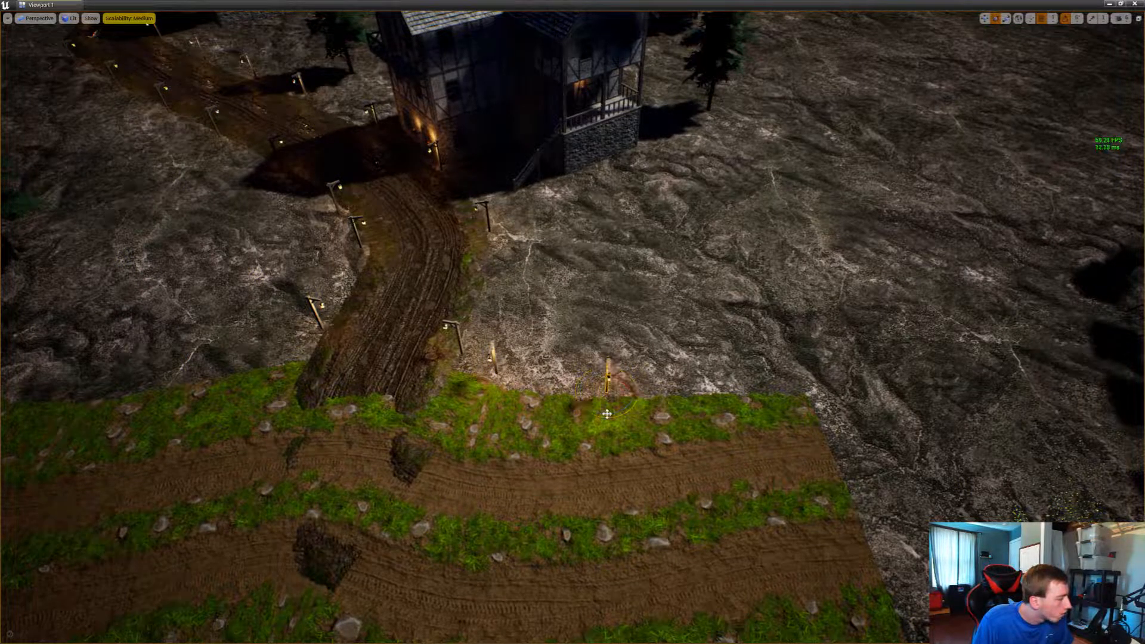
key("w")
left_click_drag(608, 390, 782, 386, "alt")
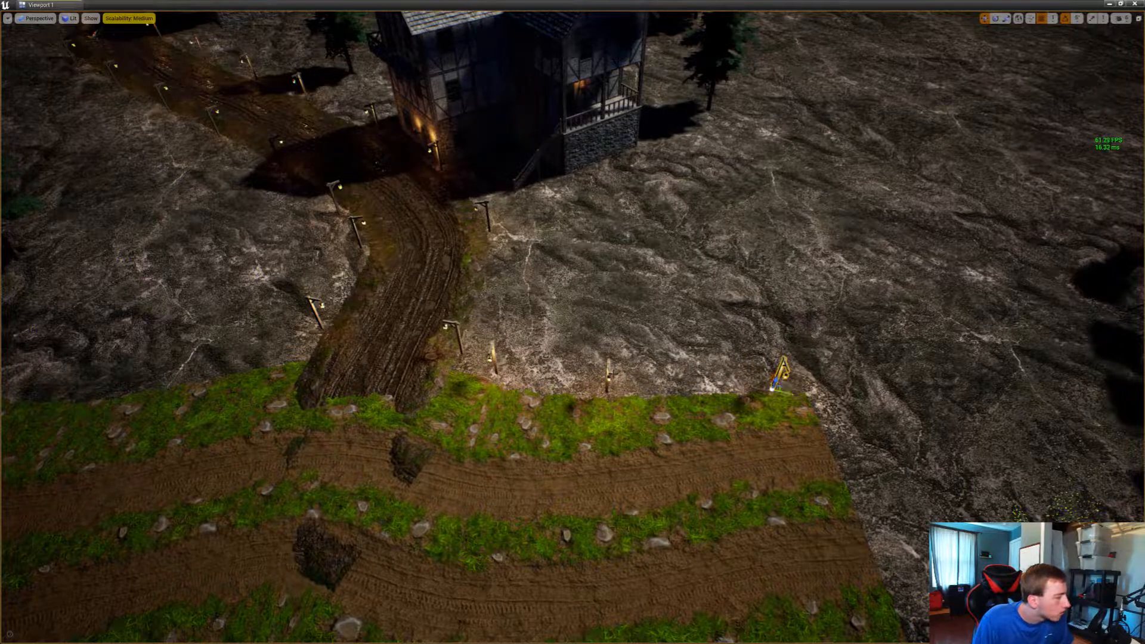
Duplicate the three new street lamps together, then turn the copies around and place them along the opposite edge of the grassy road
left_click(606, 376)
right_click_drag(492, 356, 334, 430)
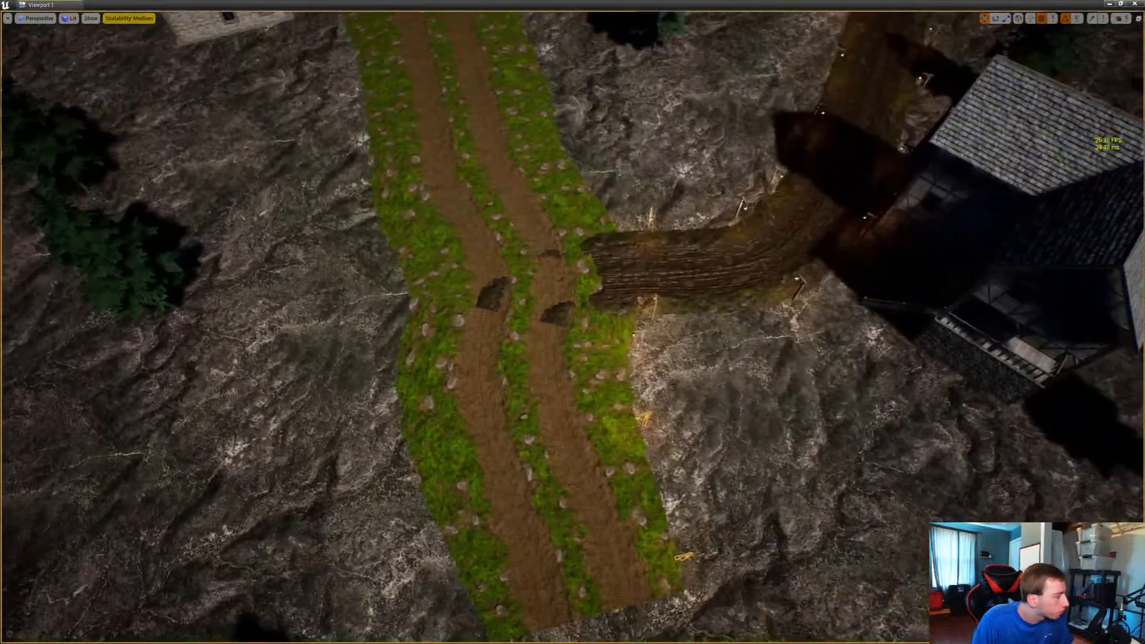
left_click(655, 305)
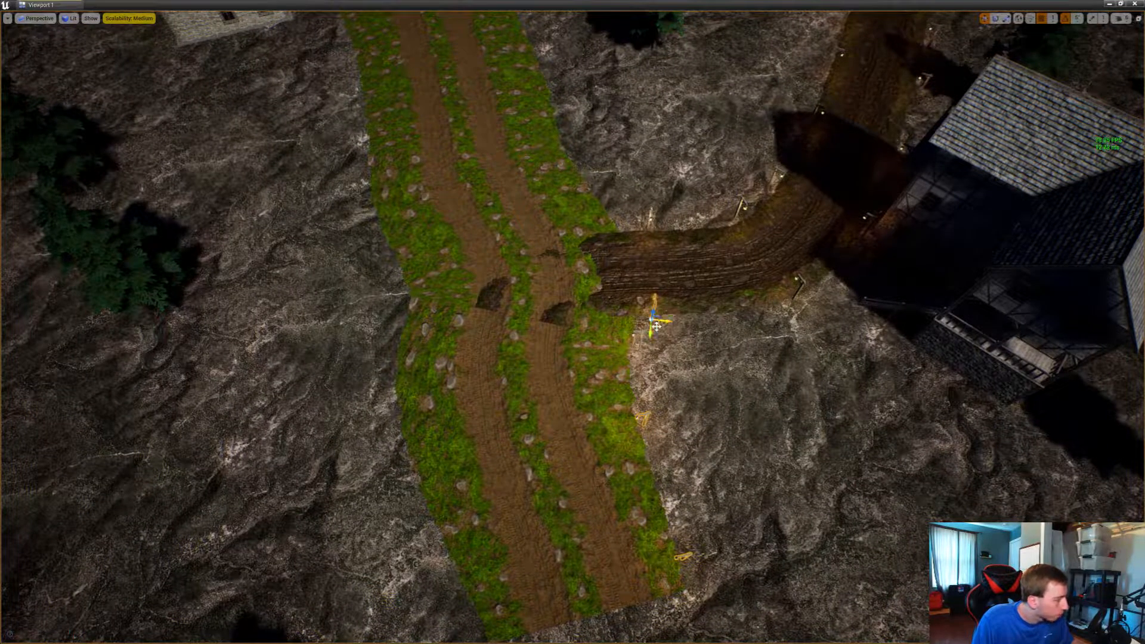
left_click_drag(656, 326, 273, 603)
key("e")
key("w")
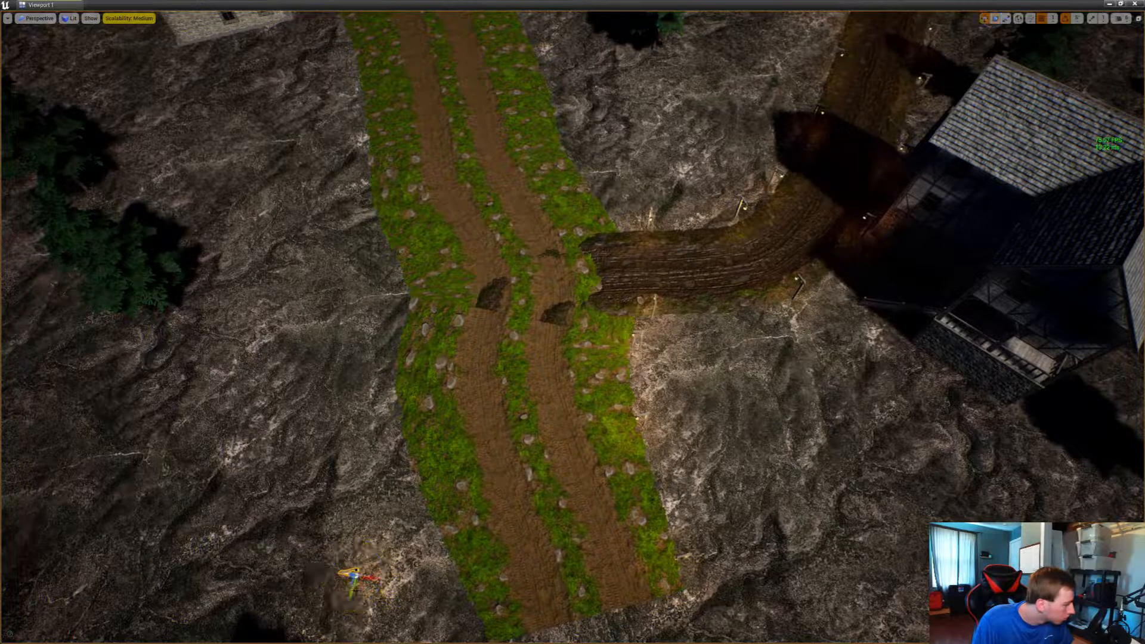
left_click_drag(358, 587, 399, 322)
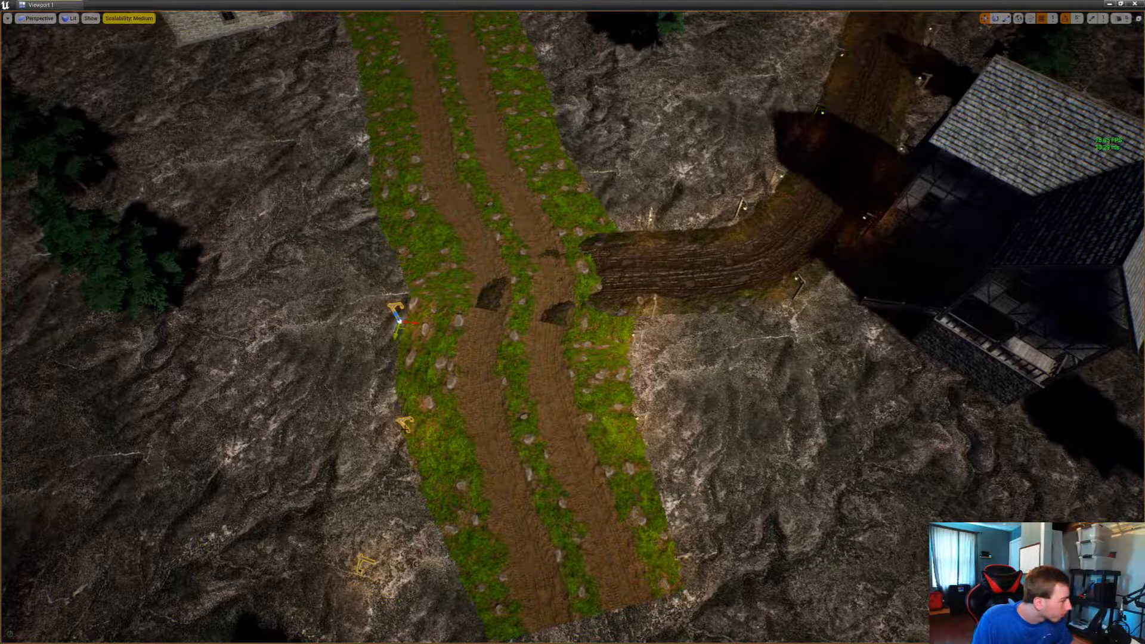
Move the middle copied lamp off the grass edge, and rotate and reposition the lamp at the road's open end to face the road
left_click(405, 427)
left_click(402, 423)
left_click_drag(410, 442, 395, 443)
left_click(360, 571)
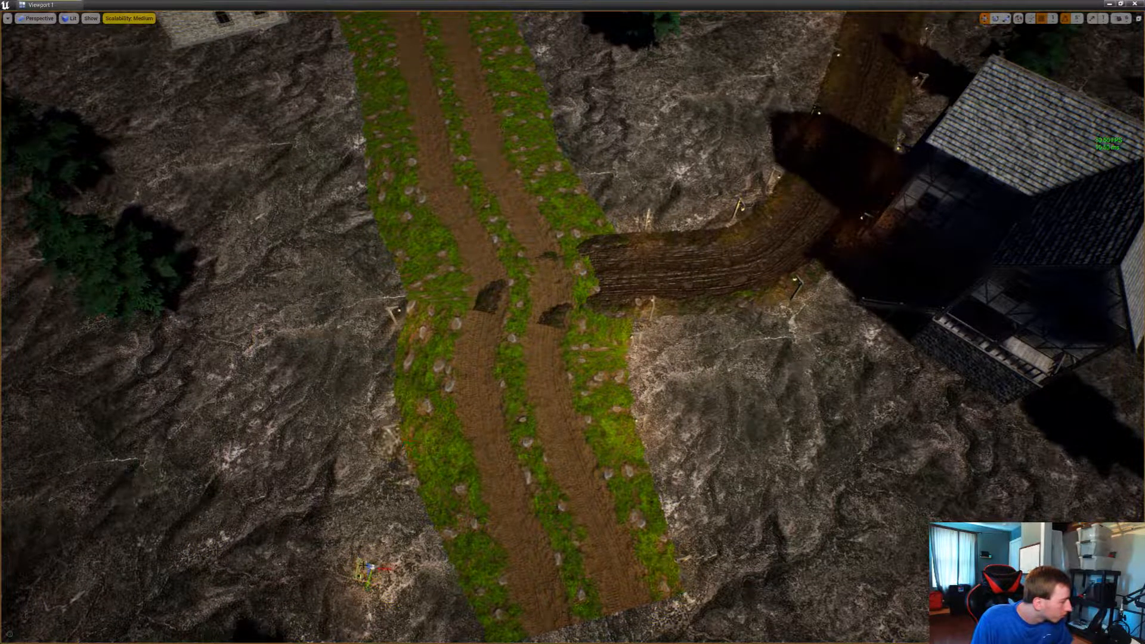
left_click_drag(375, 573, 505, 583)
key("e")
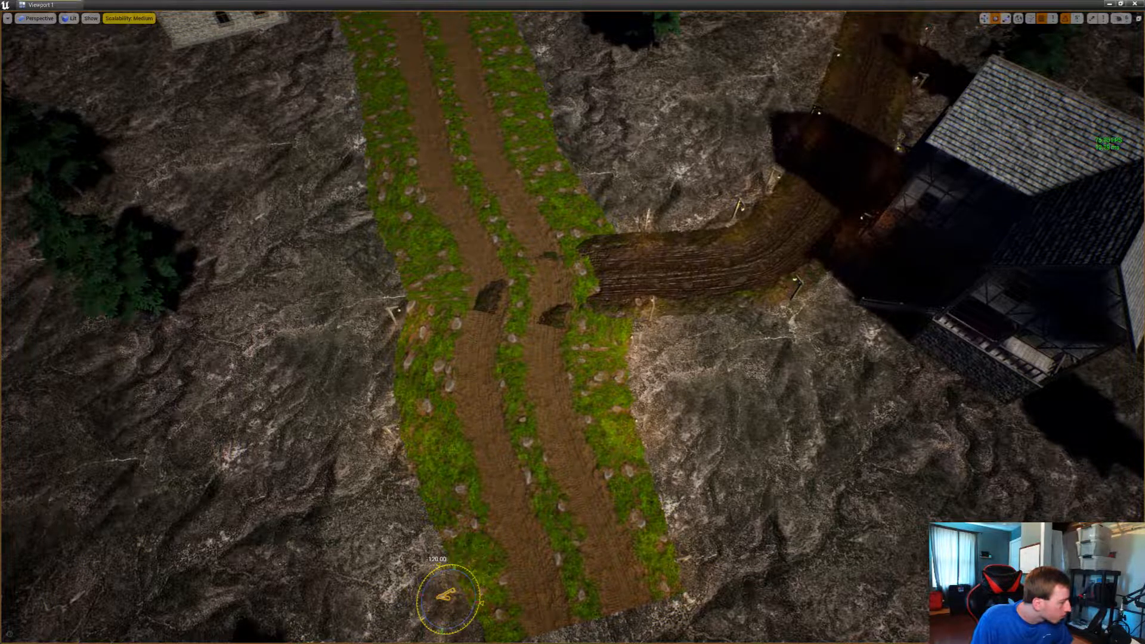
key("w")
right_click_drag(452, 609, 410, 587)
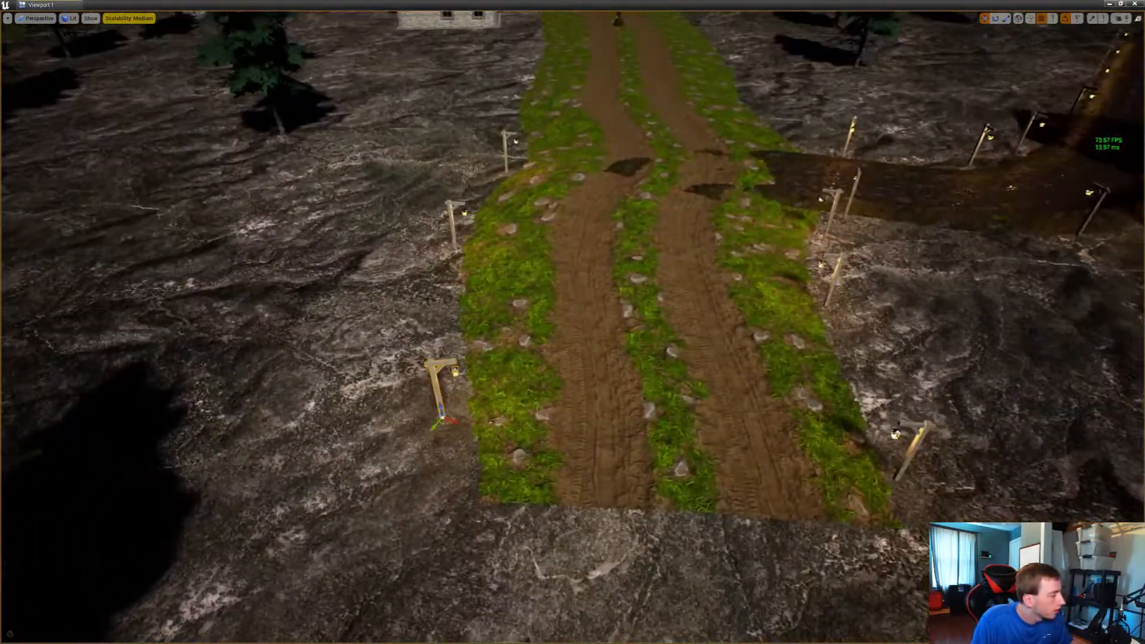
Reposition the other two copied lamps along the grassy road's outer edge to space the row more evenly
left_click_drag(437, 430, 447, 284)
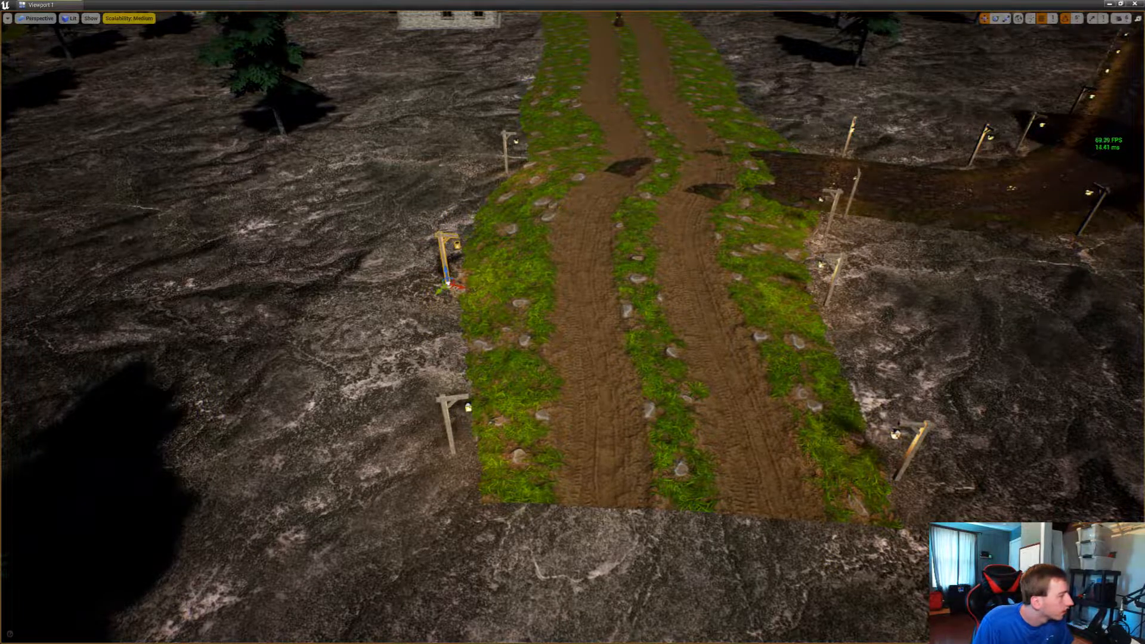
left_click(507, 146)
left_click_drag(508, 173, 478, 197)
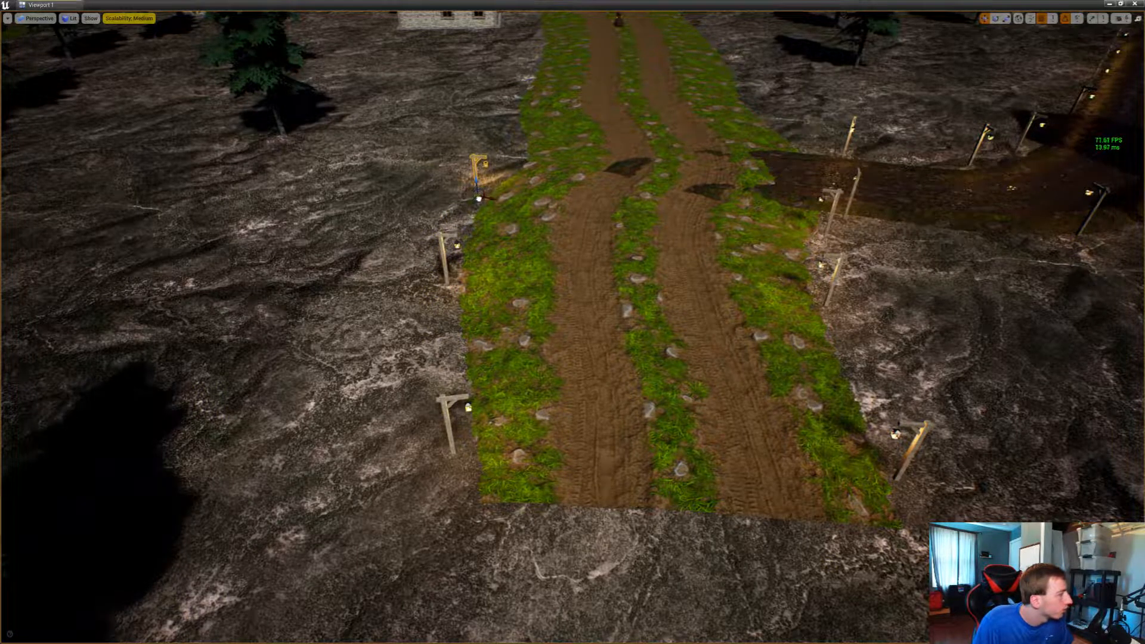
mouse_move(501, 215)
right_mouse_down()
mouse_move(417, 250)
mouse_move(503, 203)
mouse_move(387, 173)
mouse_move(501, 218)
right_mouse_up()
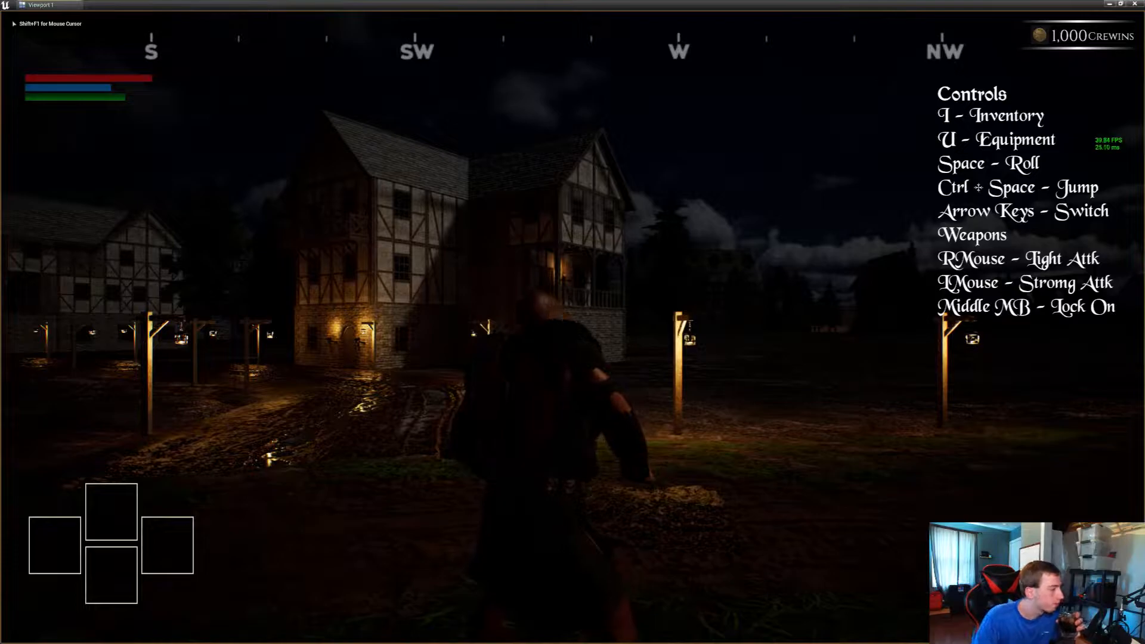
Play-test the level, looking over the new lamps along the grassy road and running to the unlit market stalls
middle_click(572, 322)
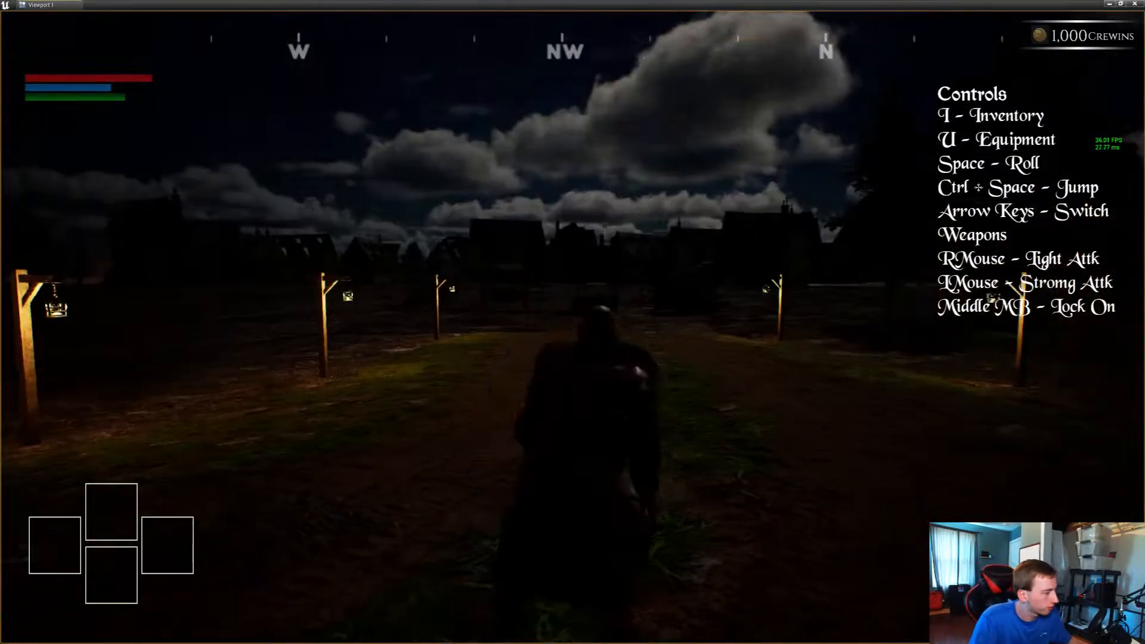
middle_click(572, 322)
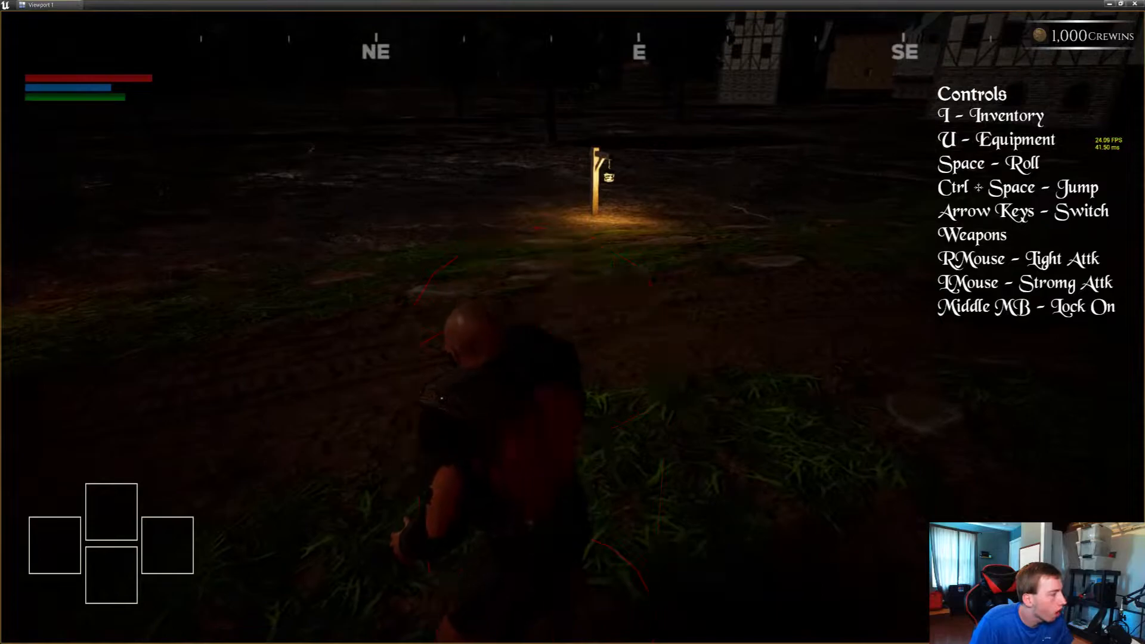
key("w")
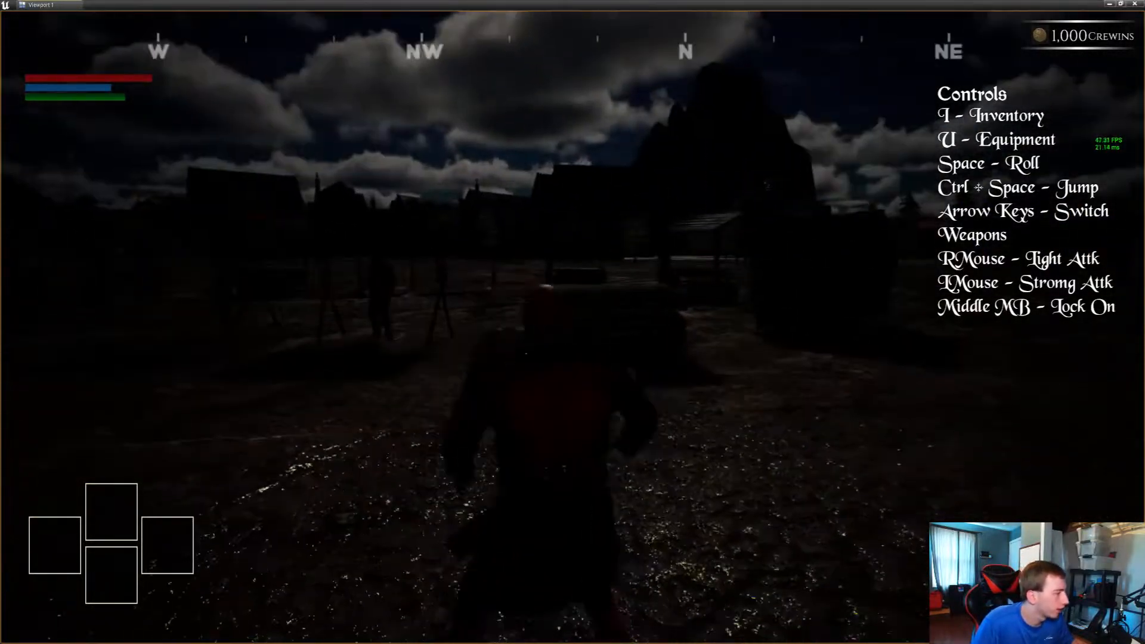
key("w")
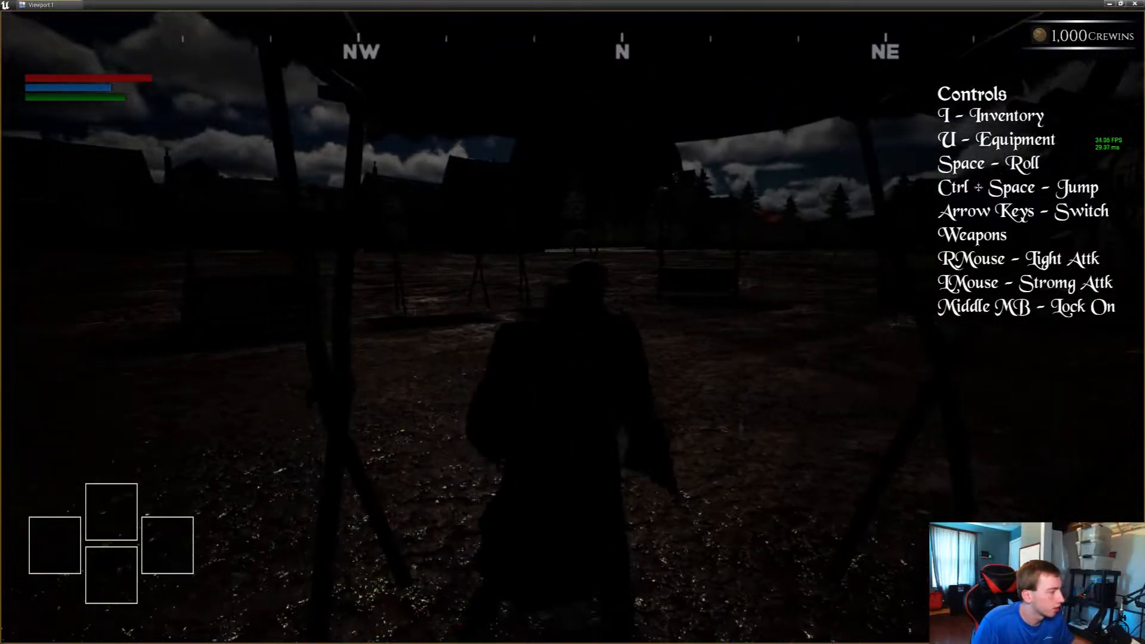
key("w")
key("s")
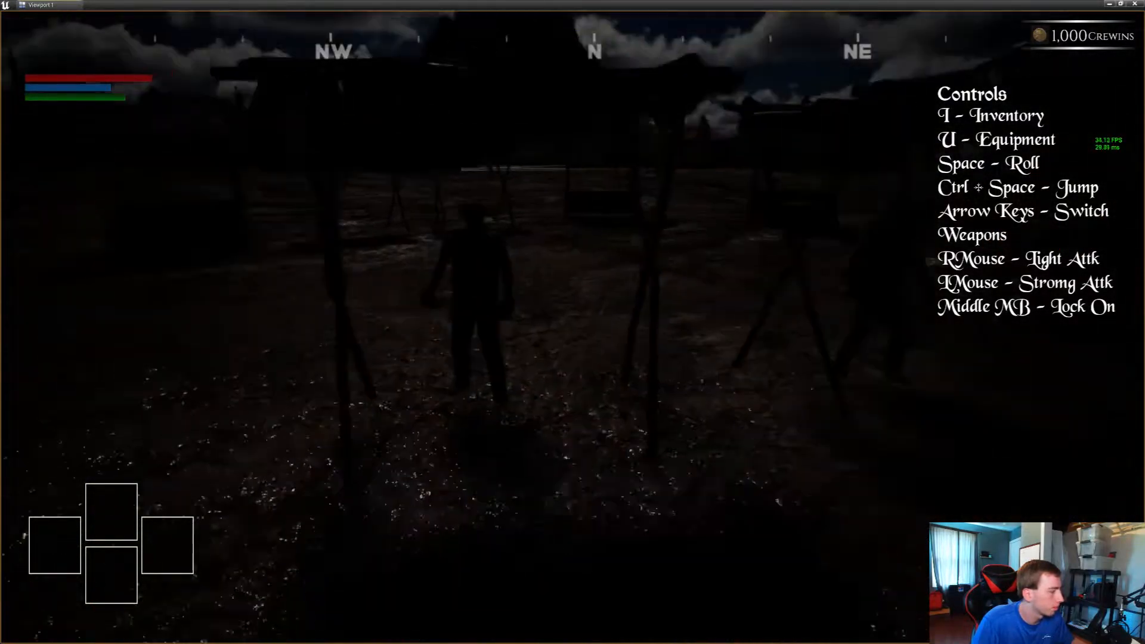
Talk to the merchant at the market stall, view the Purchase Item screen, and close it
key("e")
key("w")
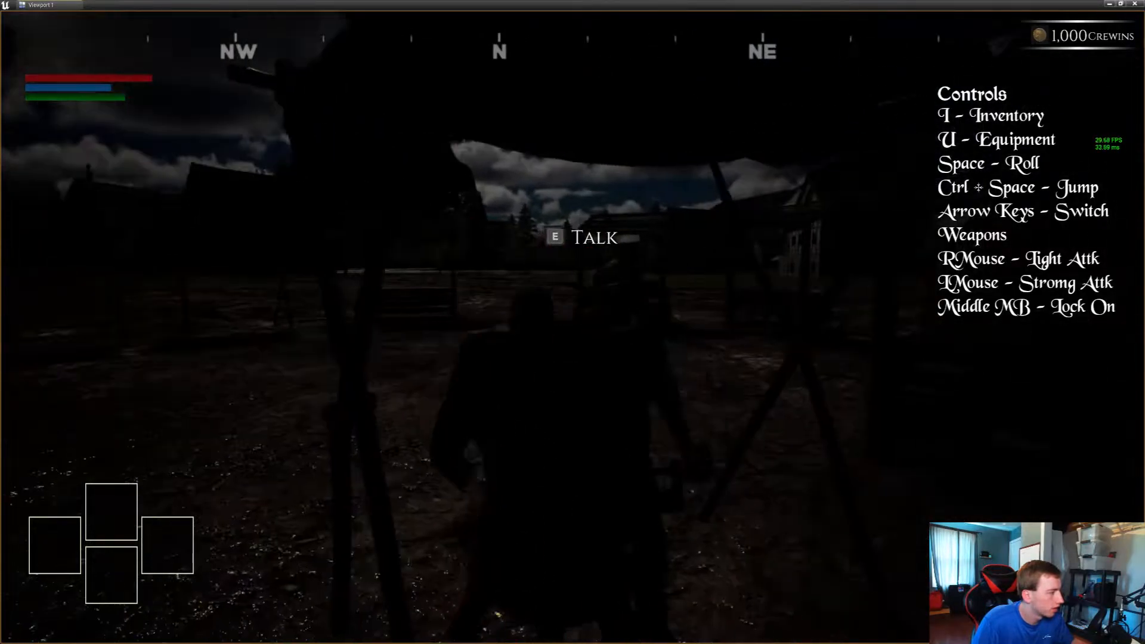
key("e")
left_click(246, 199)
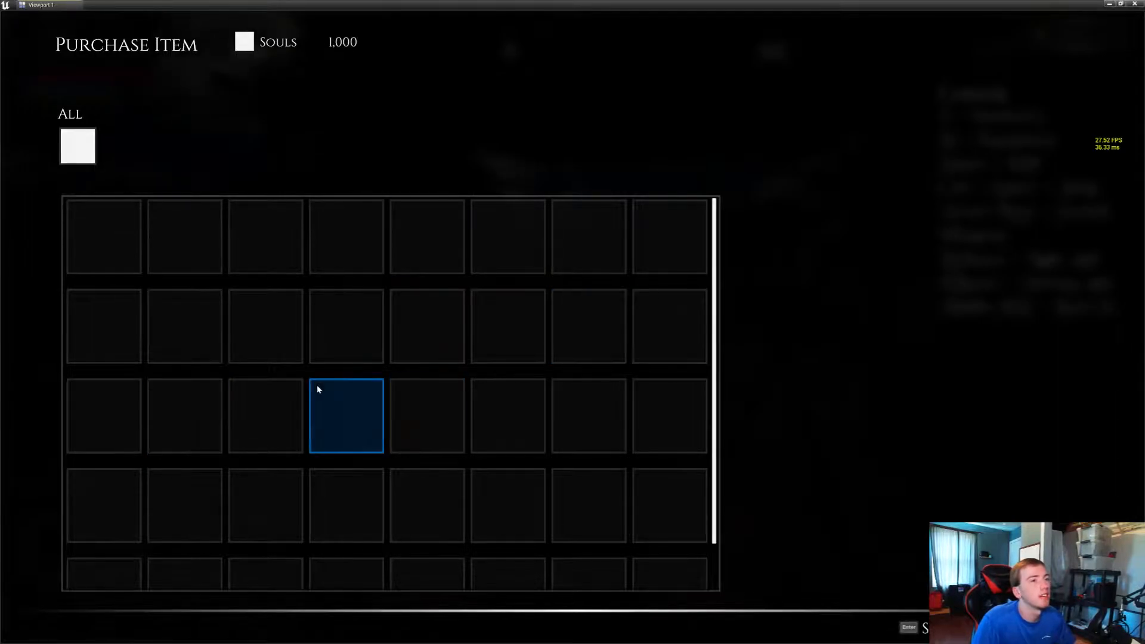
key("Escape")
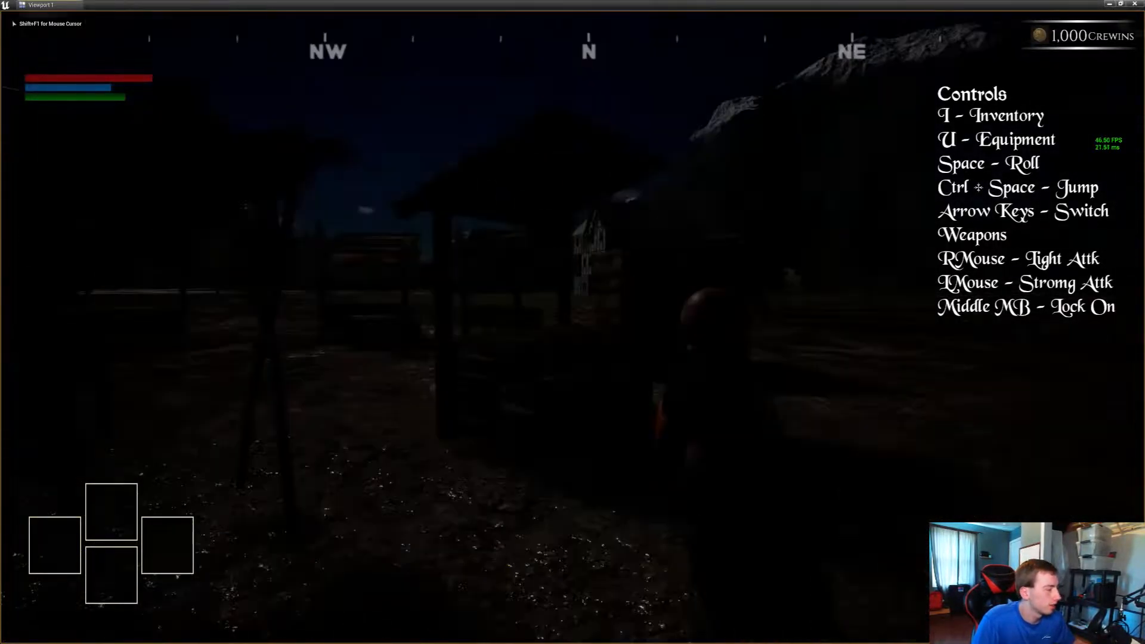
Run from the market back to the lamp-lit road to check the night lighting, and end the play session
key("w")
key("a")
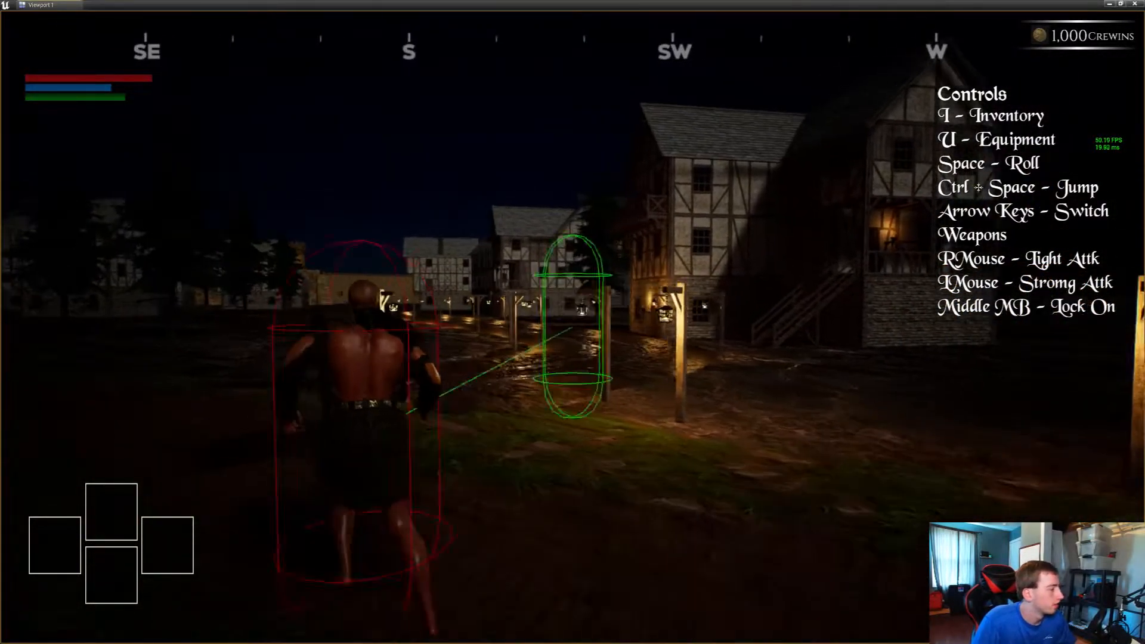
key("space")
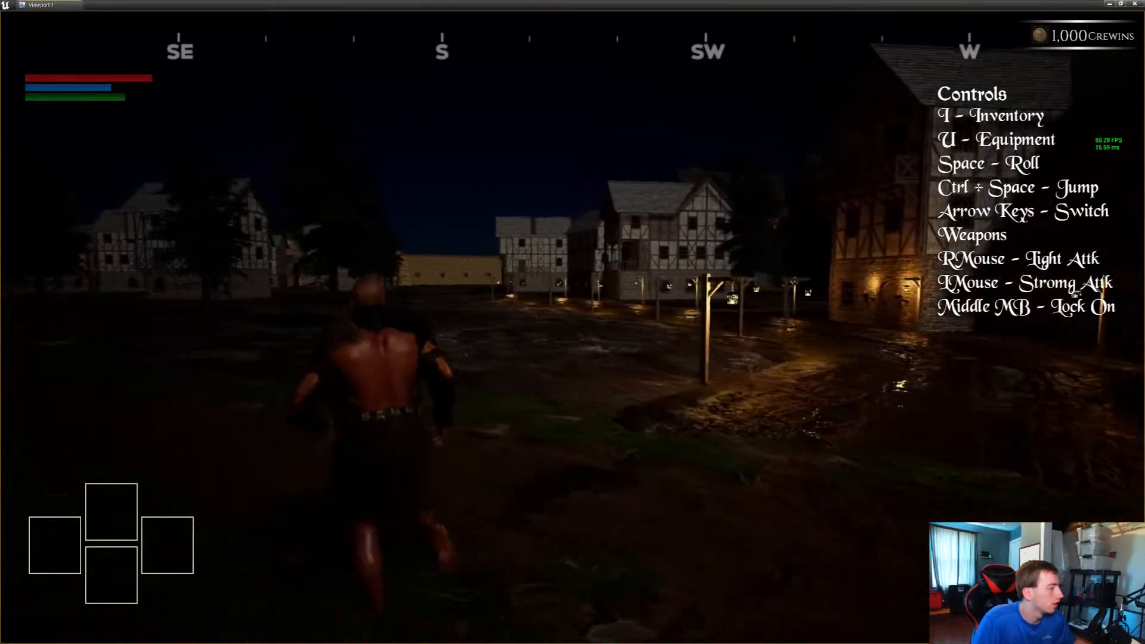
key("d")
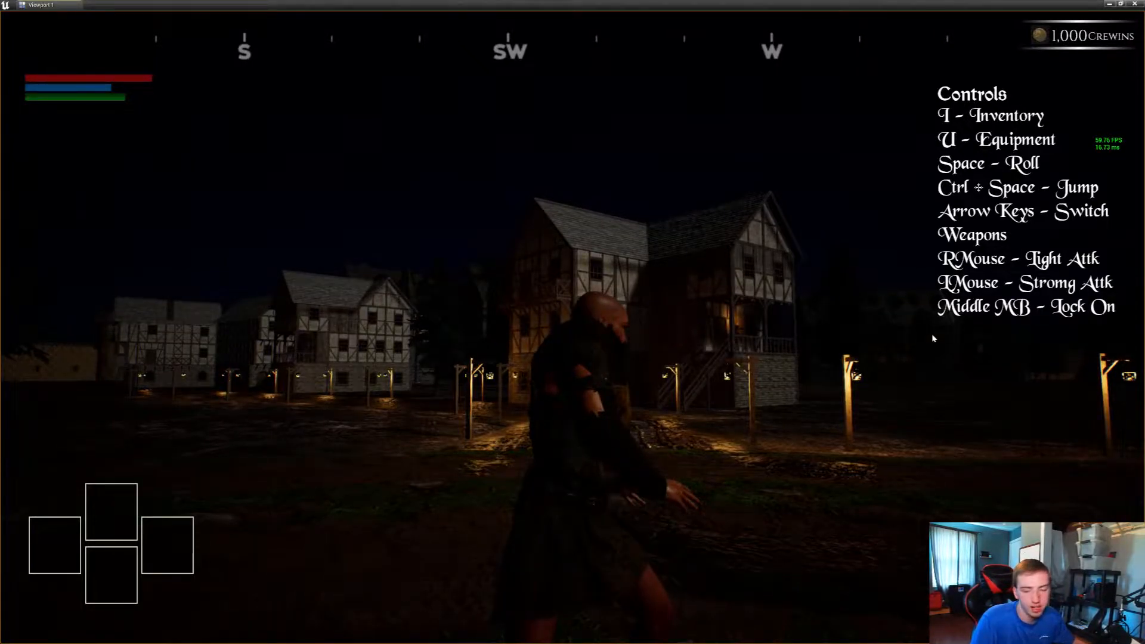
key("Escape")
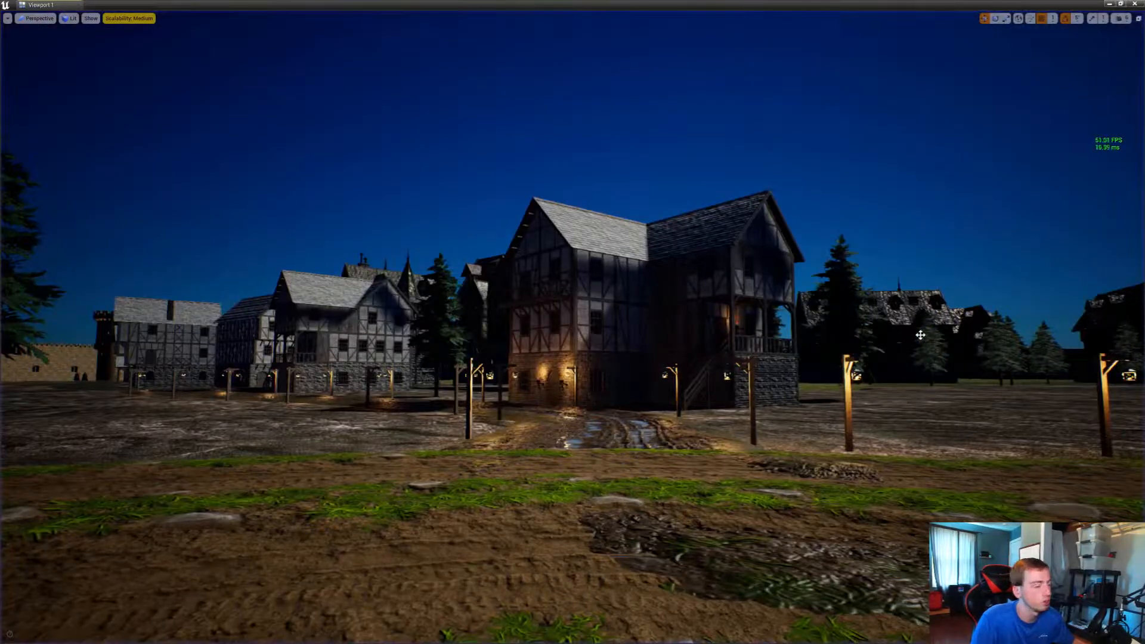
Examine the lamp placement from above, and survey the open ground between the village roads
right_click_drag(919, 335, 921, 453)
key("s")
key("s")
key("w")
key("w")
key("s")
key("s")
key("w")
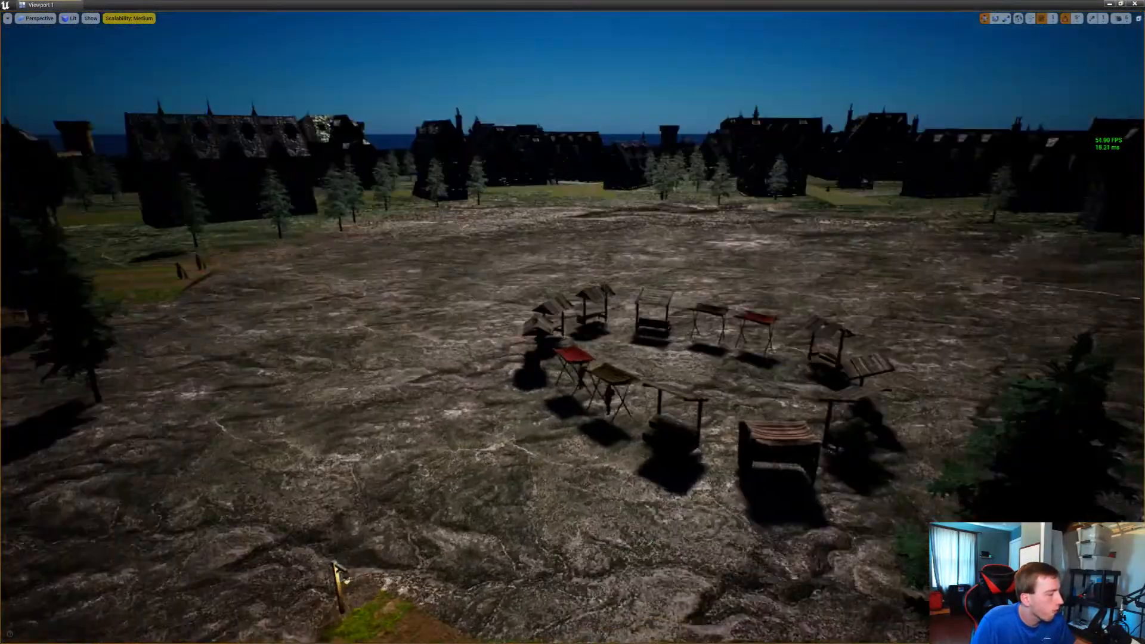
right_click_drag(921, 453, 1098, 496)
key("w")
key("s")
key("s")
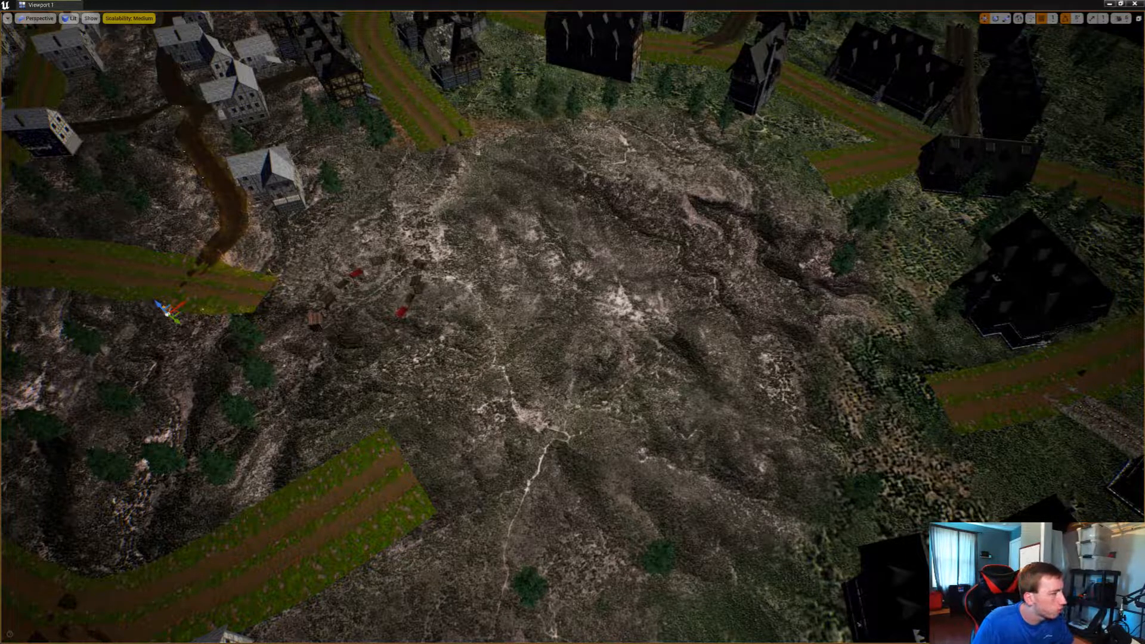
Turn on the viewport's frame rate display and leave Game View to show the editor icons and guide lines
key("ctrl+shift+h")
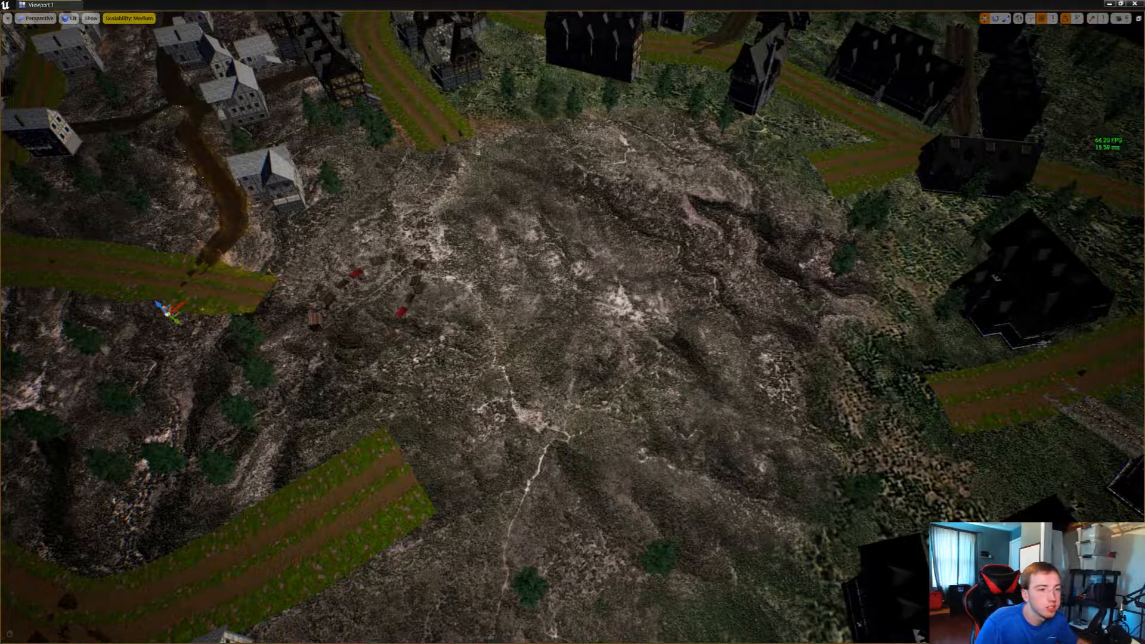
key("g")
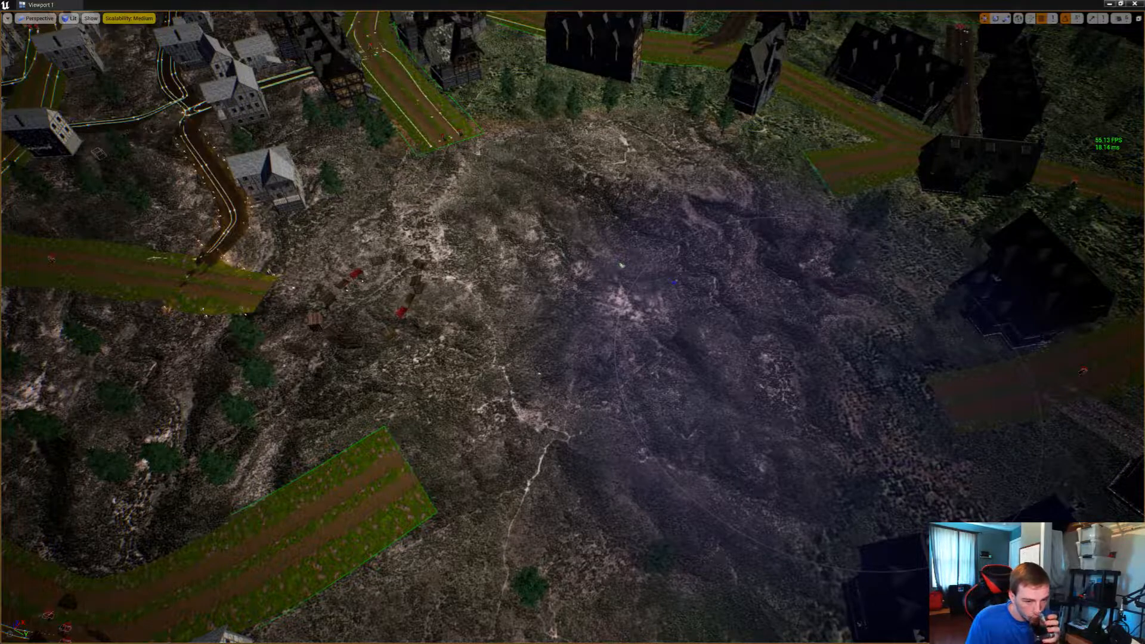
Dismiss the GPU crash error, then send the crash report and restart the editor
left_click_drag(1049, 310, 521, 313)
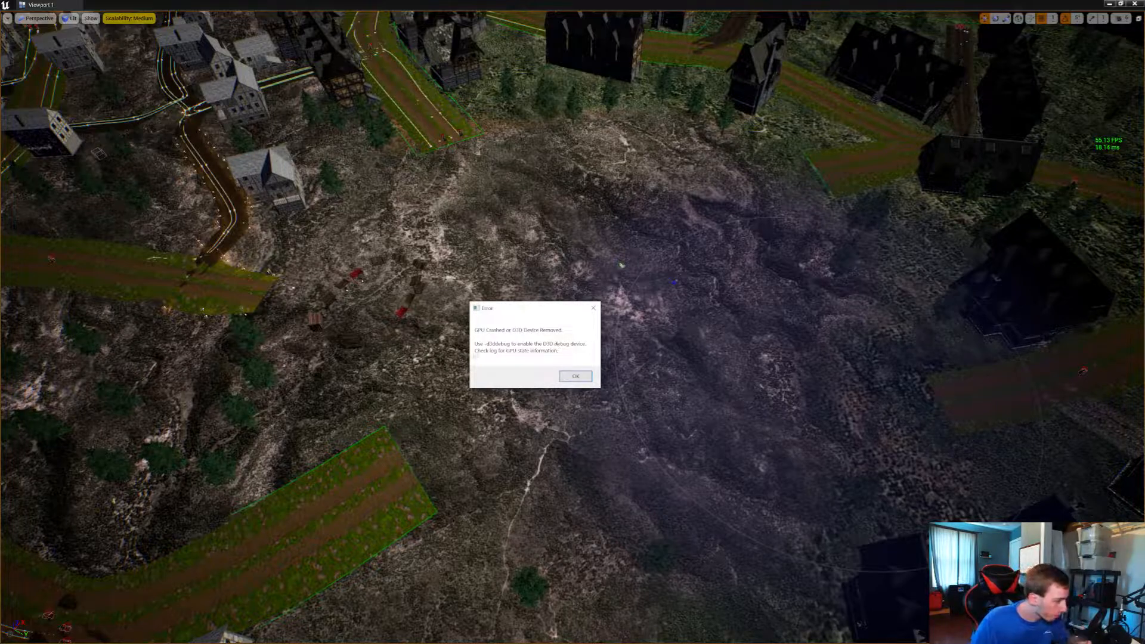
left_click(575, 376)
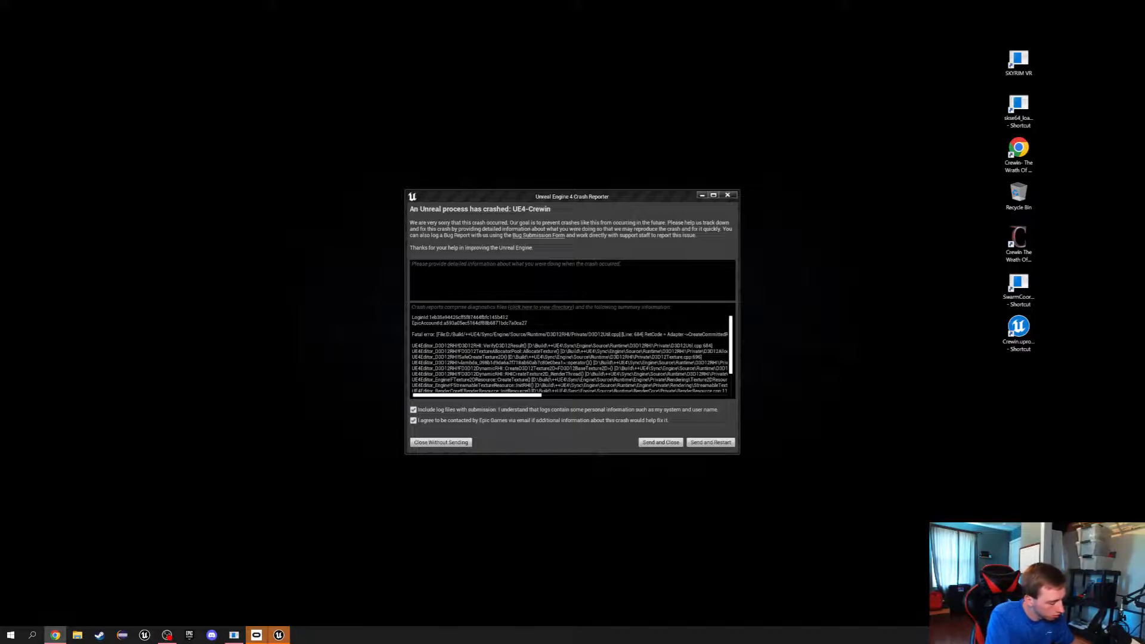
left_click(721, 443)
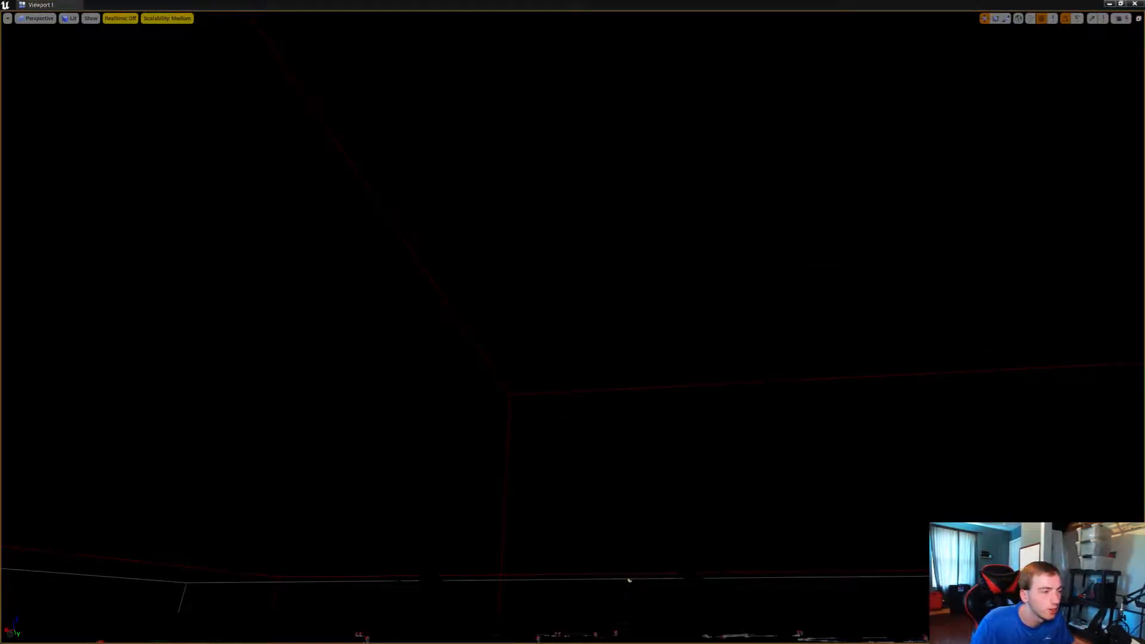
Raise the texture streaming pool size in the village level with the command r.Streaming.PoolSize 4000
key("super")
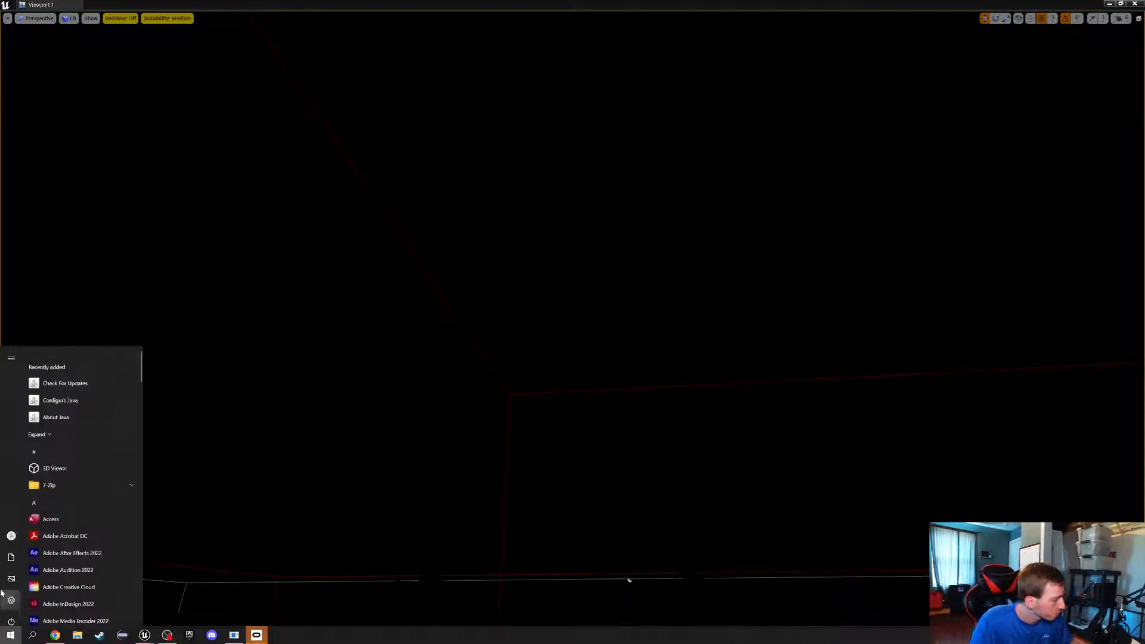
key("super")
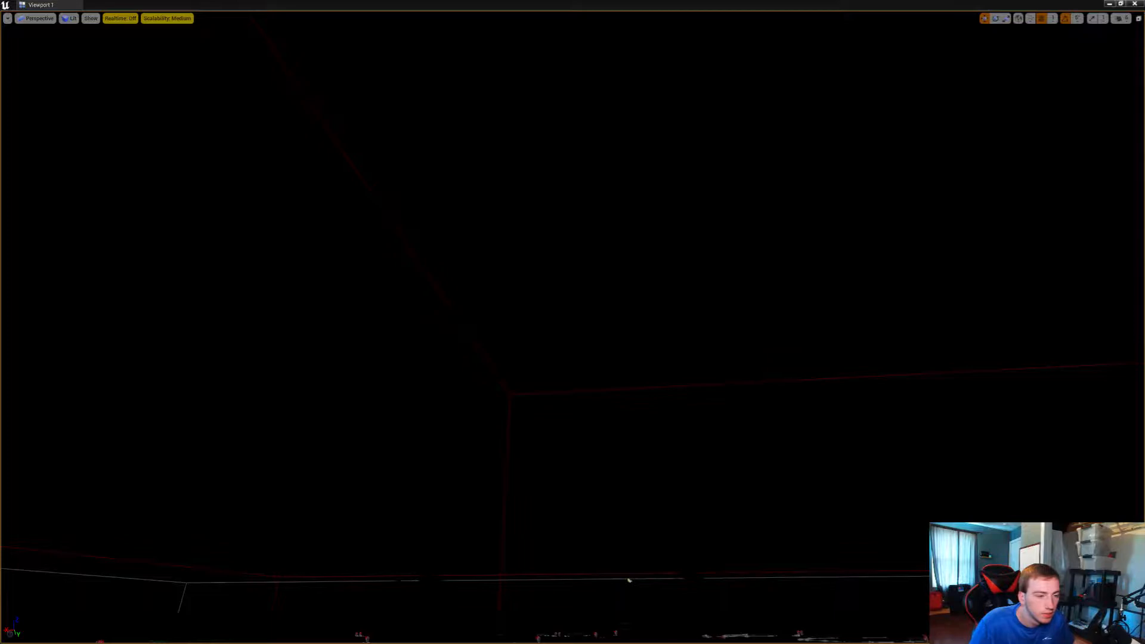
right_click_drag(918, 347, 844, 456)
key("grave")
key("Up")
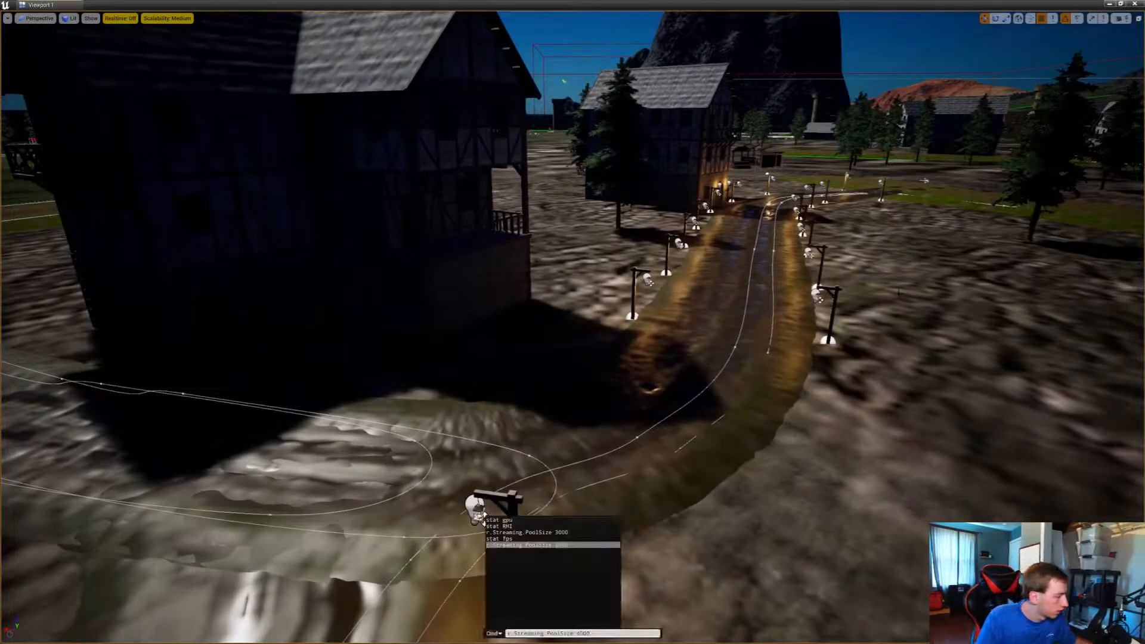
key("Return")
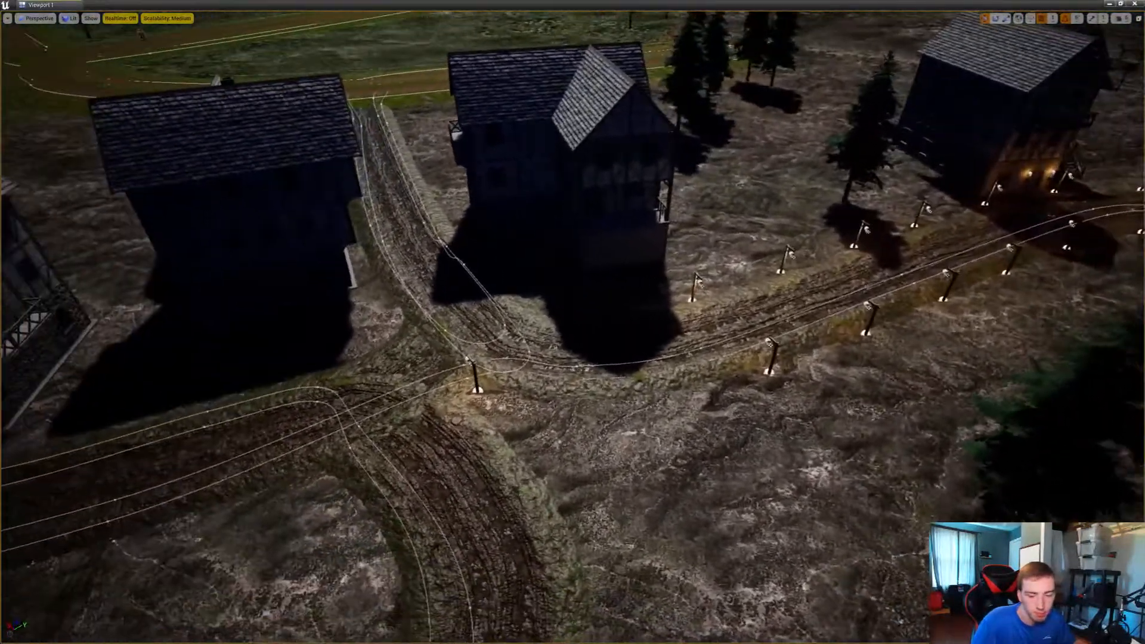
key("super")
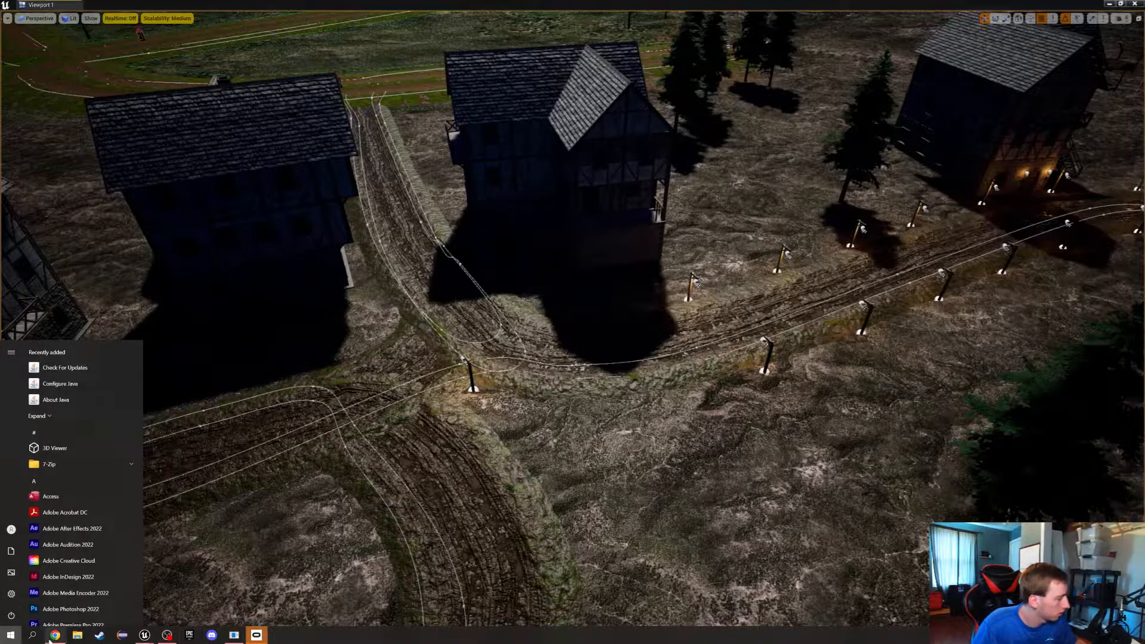
key("super")
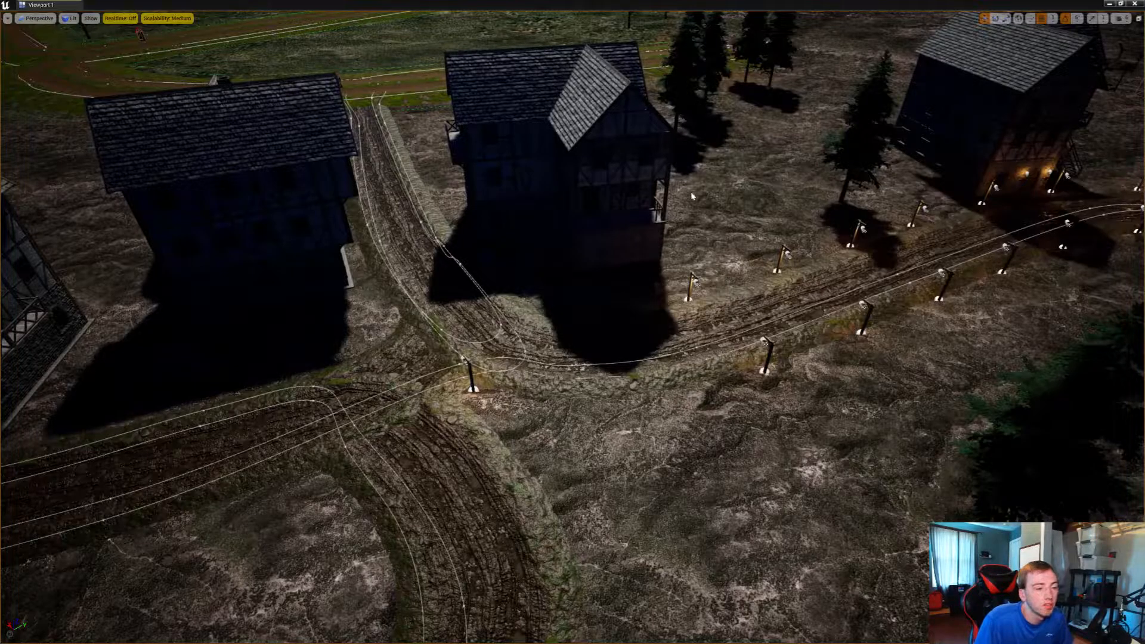
right_click_drag(692, 196, 895, 131)
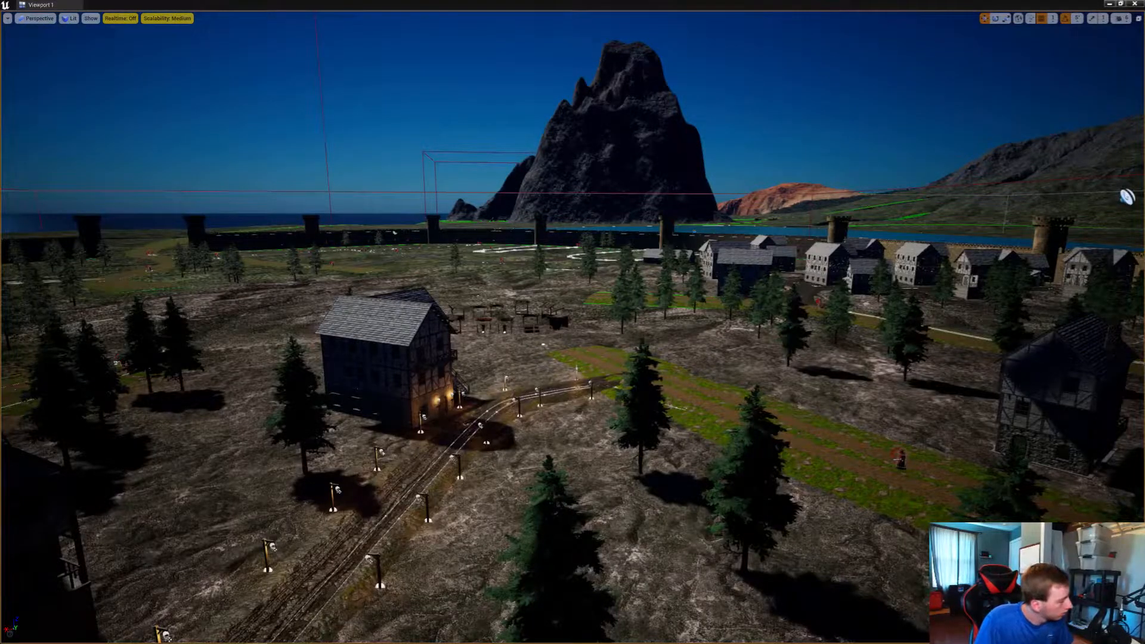
key("super")
left_click(58, 634)
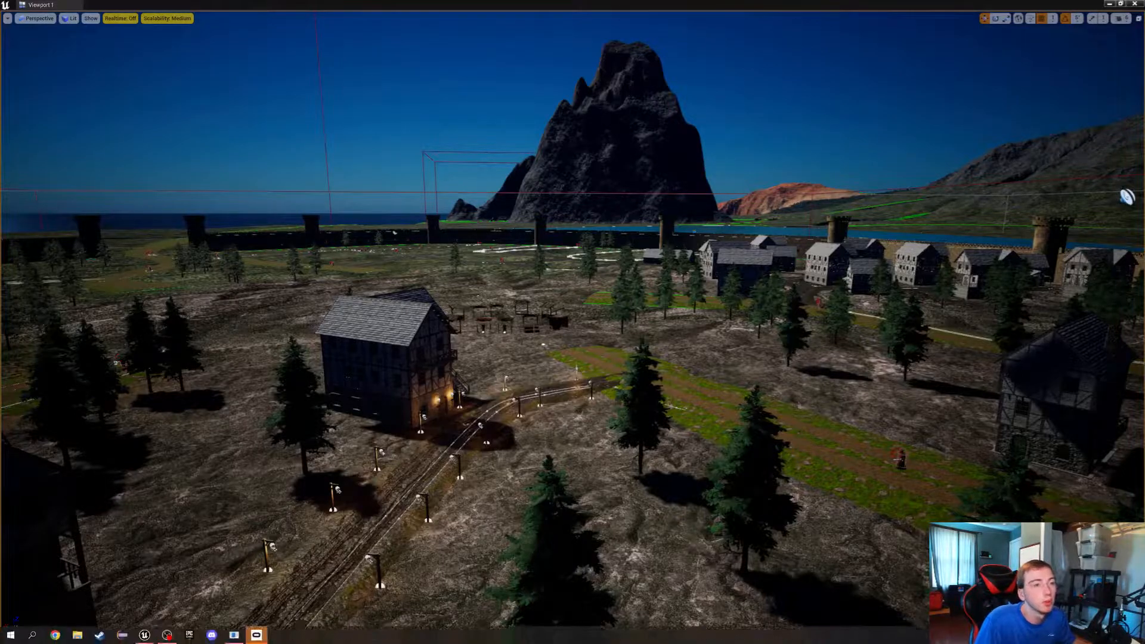
Survey the walled village, the lake, the snowy mountain and the road network across the island from above
right_click_drag(573, 322, 513, 268)
key("s")
key("w")
key("s")
key("s")
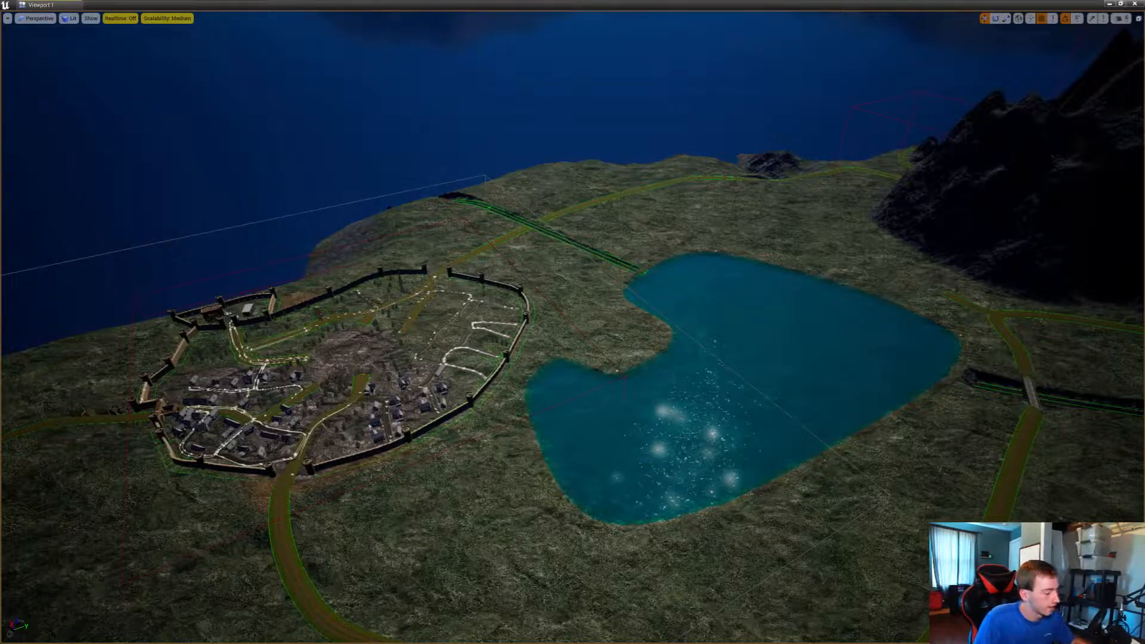
right_click_drag(572, 322, 1066, 290)
key("s")
key("a")
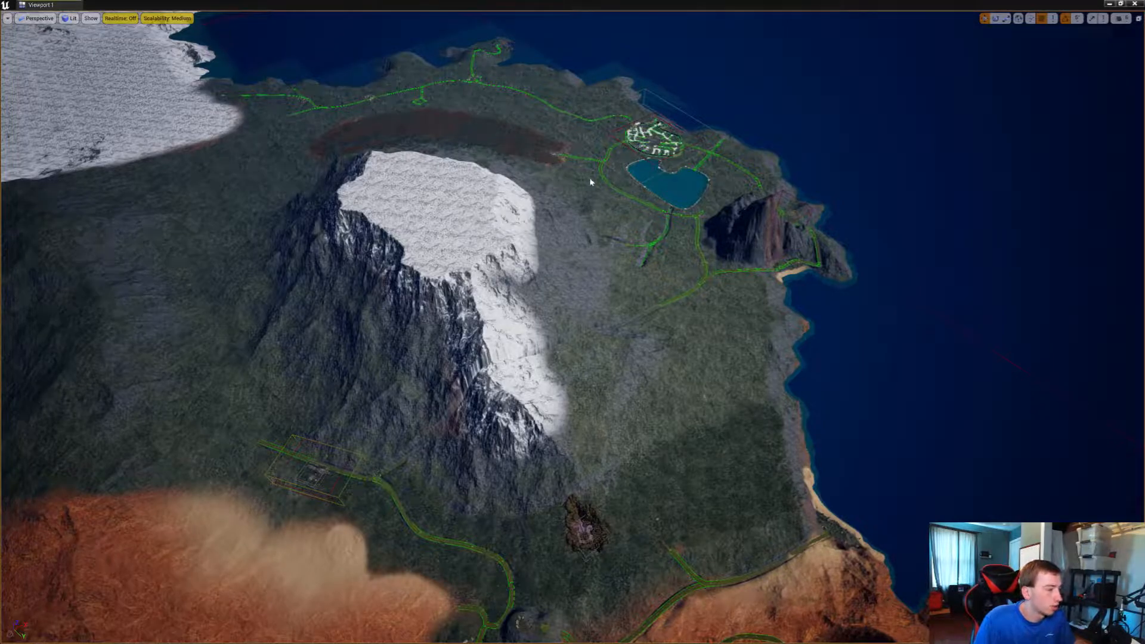
right_click_drag(659, 150, 417, 180)
right_click_drag(643, 271, 471, 253)
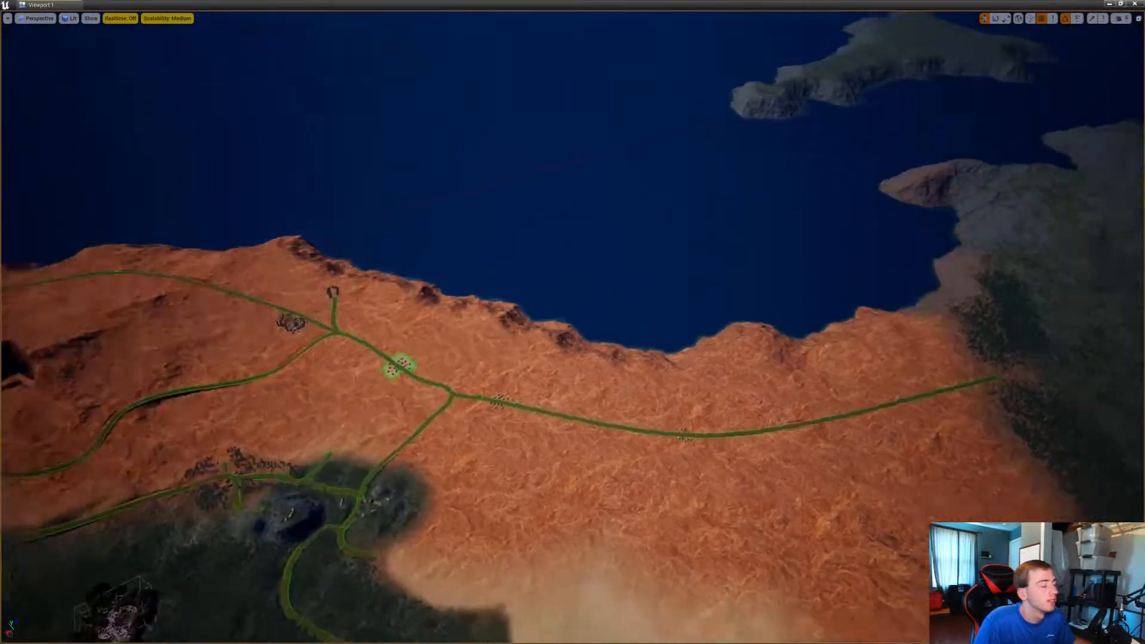
Examine the orange desert region and its terrain up close
key("w")
right_click_drag(573, 322, 954, 281)
key("w")
key("w")
key("s")
key("s")
key("s")
key("w")
key("w")
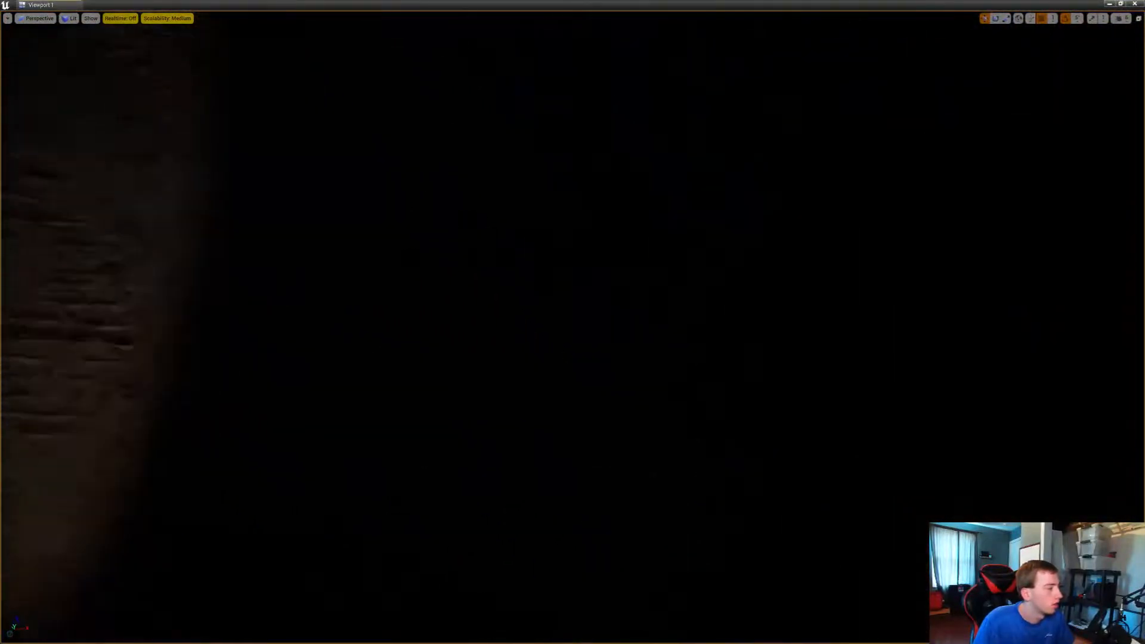
Turn on the frame rate display with the stat fps command while above the desert coast
key("s")
right_click_drag(572, 321, 179, 259)
key("w")
key("s")
key("w")
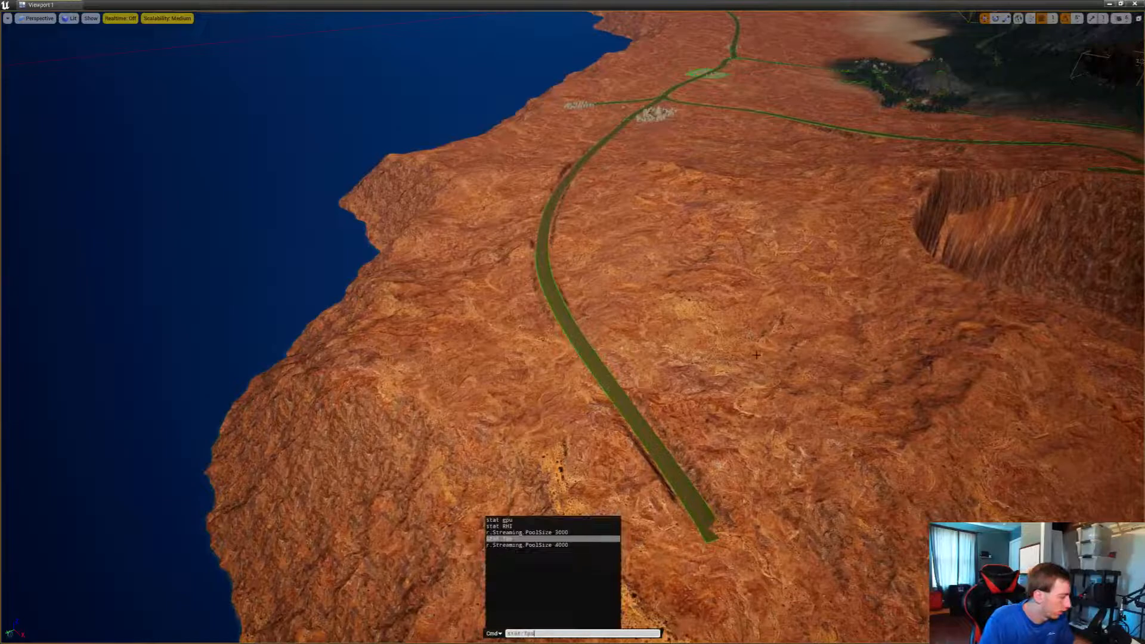
right_click_drag(762, 351, 917, 245)
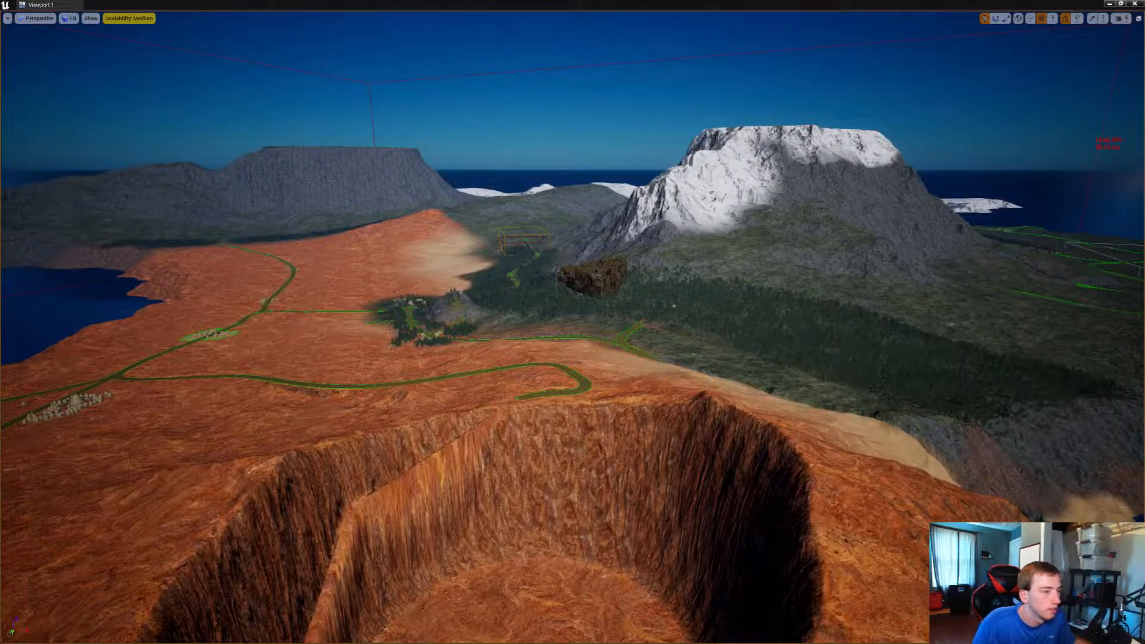
Check the frame rate across the desert roads and onward to the tan grass peninsula
right_click_drag(917, 244, 758, 243)
key("w")
key("a")
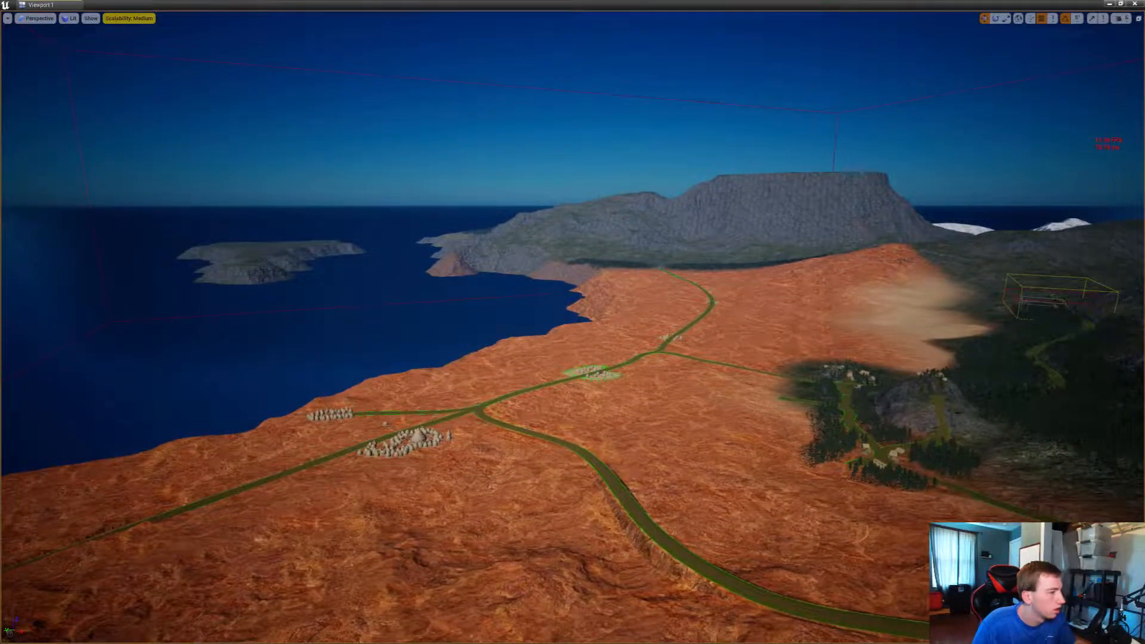
right_click_drag(758, 243, 857, 222)
key("w")
key("s")
key("s")
key("s")
key("w")
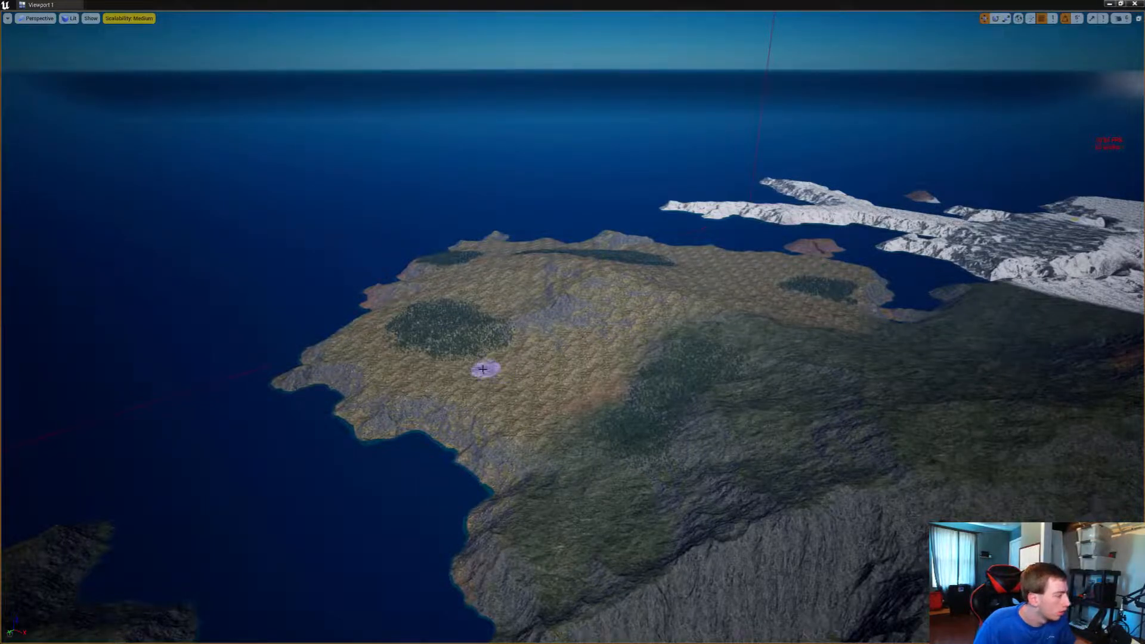
Erase the tree patches from the tan grass peninsula and its green border with the foliage brush
mouse_move(423, 330)
left_mouse_down()
mouse_move(417, 340)
mouse_move(487, 353)
mouse_move(430, 305)
mouse_move(476, 315)
mouse_move(487, 323)
mouse_move(462, 352)
left_mouse_up()
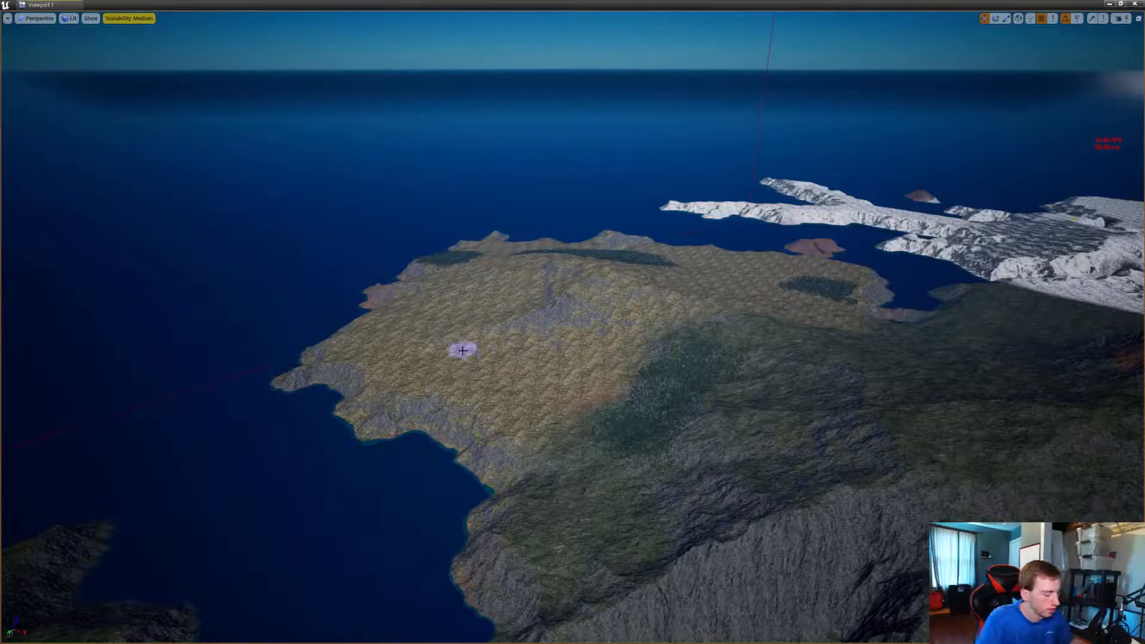
mouse_move(459, 352)
right_mouse_down()
mouse_move(442, 361)
mouse_move(471, 350)
right_mouse_up()
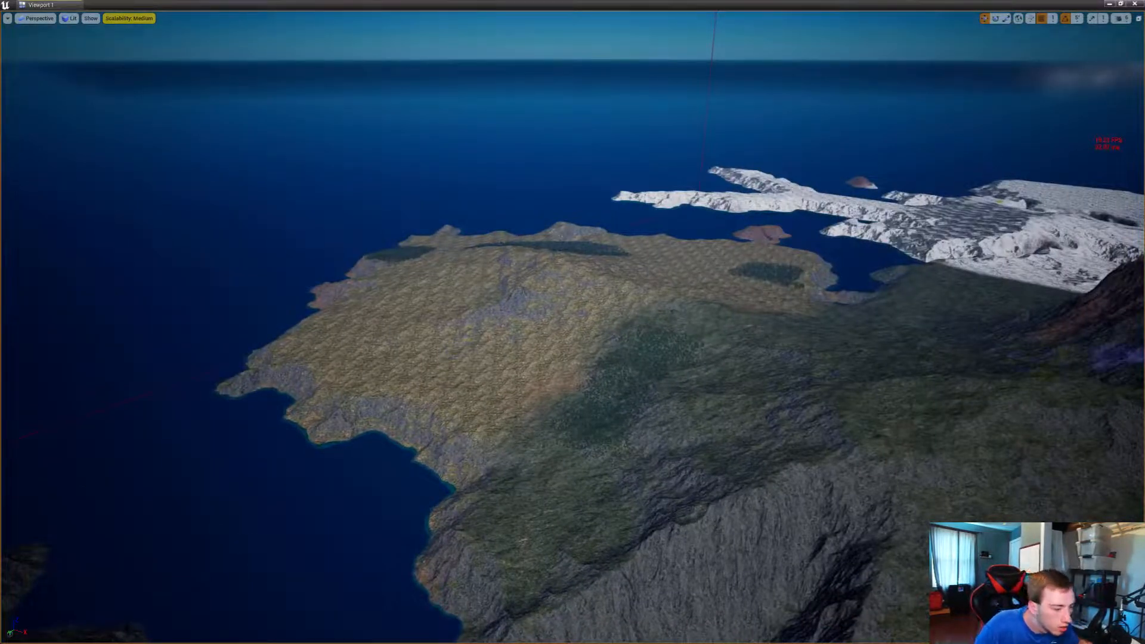
mouse_move(710, 339)
right_mouse_down()
mouse_move(834, 381)
mouse_move(930, 519)
mouse_move(799, 369)
mouse_move(965, 566)
mouse_move(859, 430)
mouse_move(704, 298)
mouse_move(488, 334)
mouse_move(596, 418)
mouse_move(703, 278)
right_mouse_up()
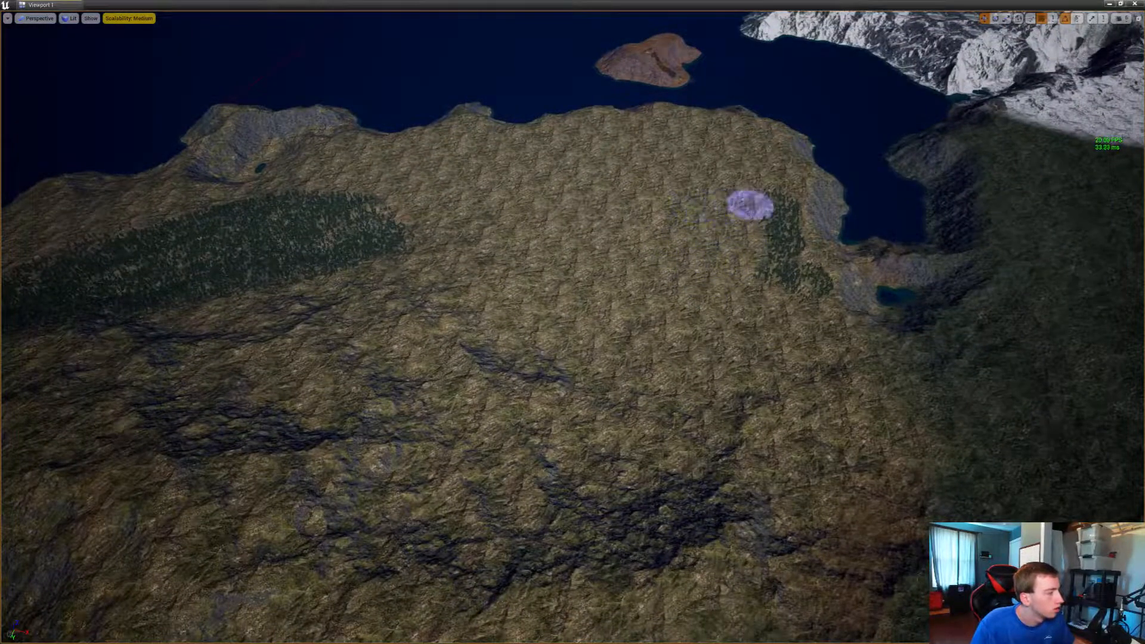
mouse_move(787, 310)
right_mouse_down()
mouse_move(745, 387)
mouse_move(656, 274)
mouse_move(692, 340)
right_mouse_up()
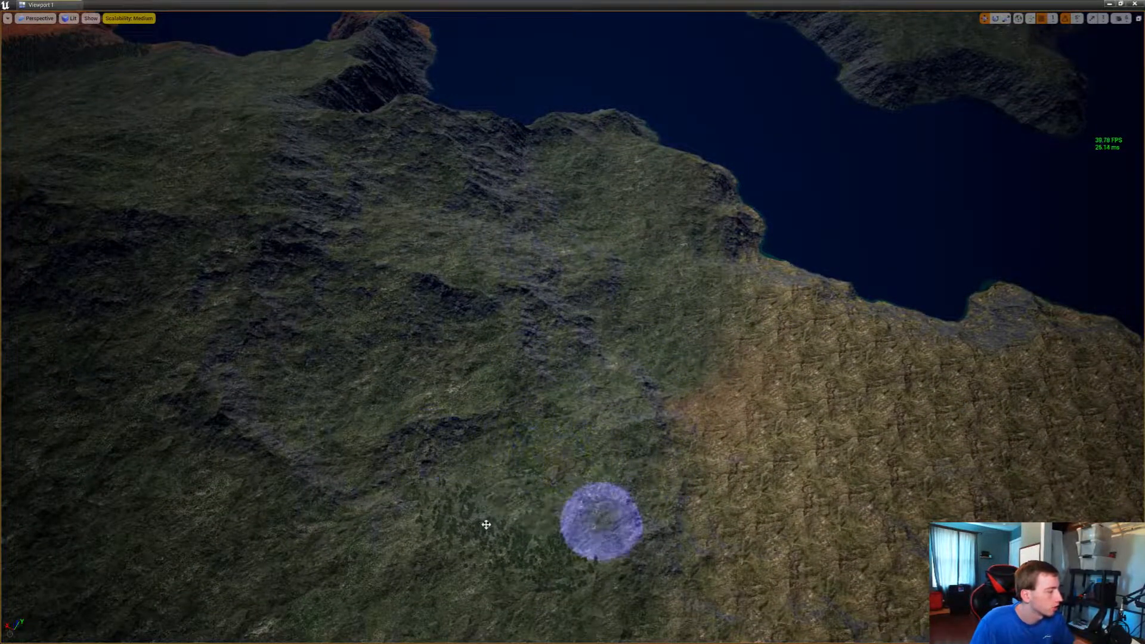
mouse_move(554, 457)
right_mouse_down()
mouse_move(632, 334)
mouse_move(727, 412)
mouse_move(978, 471)
mouse_move(864, 482)
mouse_move(1037, 483)
mouse_move(1097, 519)
mouse_move(1115, 412)
mouse_move(1133, 403)
mouse_move(1025, 364)
mouse_move(1103, 417)
mouse_move(1141, 413)
mouse_move(713, 408)
right_mouse_up()
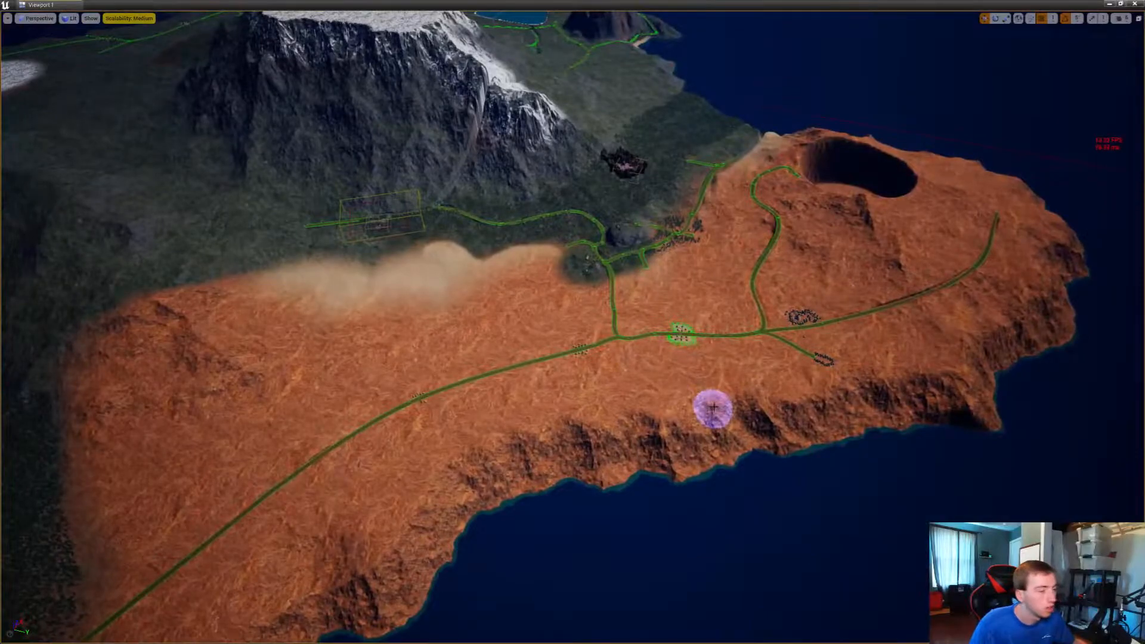
Check the frame rate over the desert, around the brown rock formation and inside the pine forest
right_click_drag(823, 309, 632, 251)
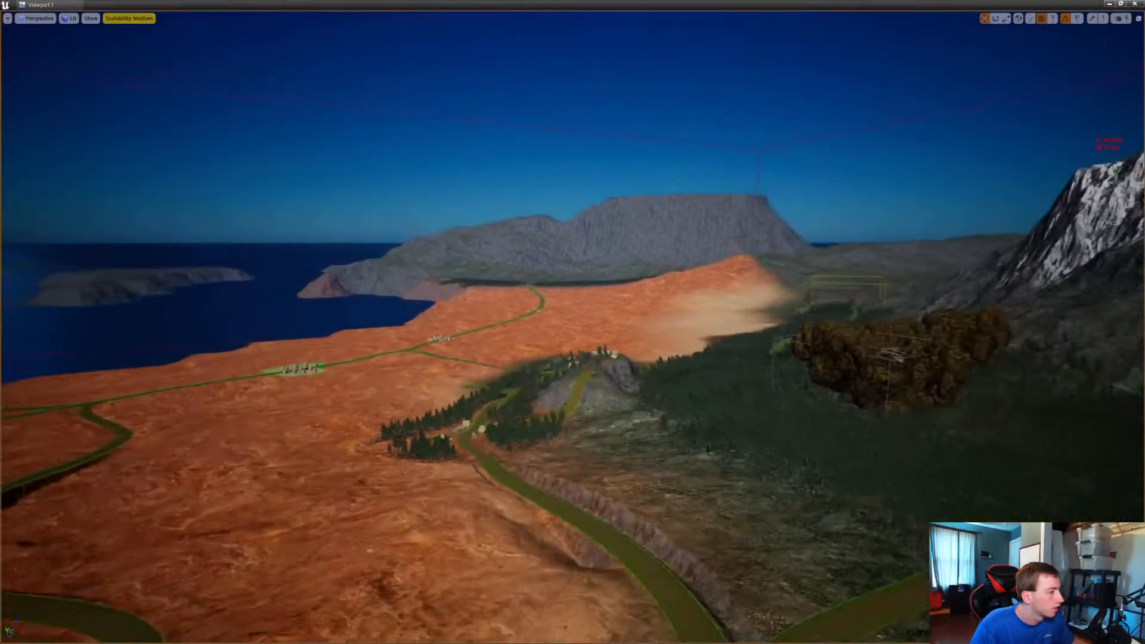
right_click_drag(632, 252, 817, 370)
key("w")
key("s")
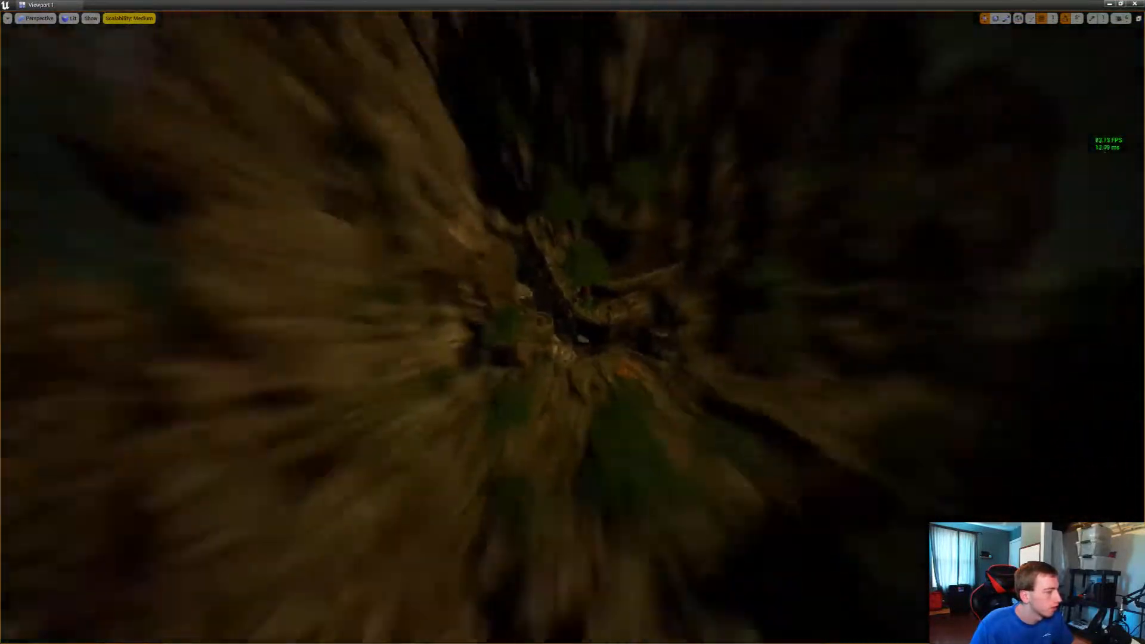
key("w")
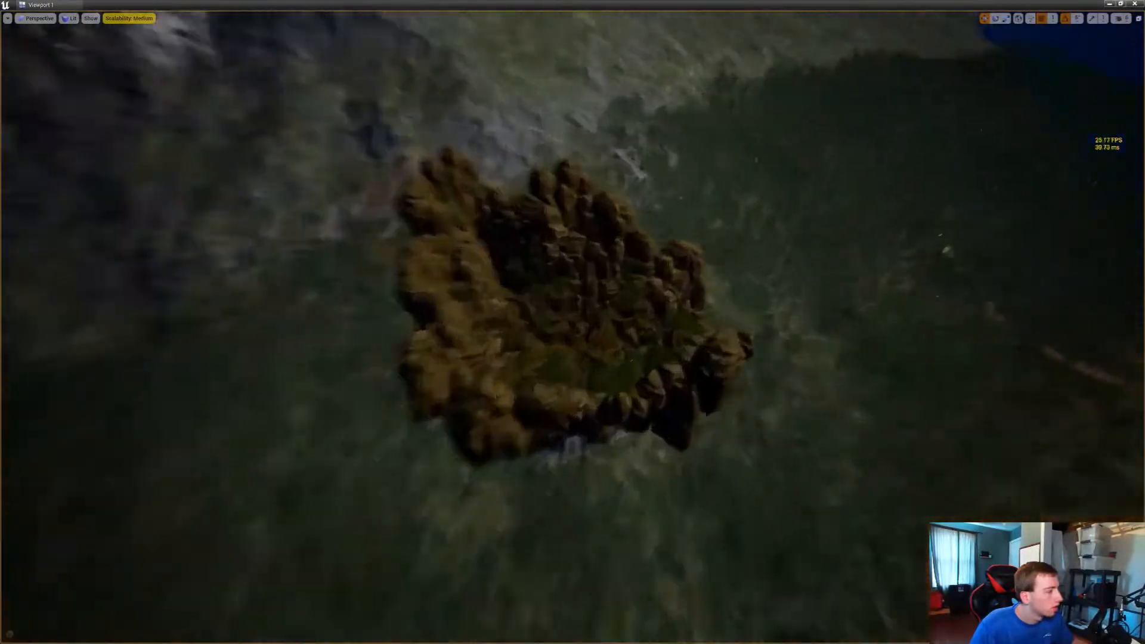
right_click_drag(816, 370, 799, 276)
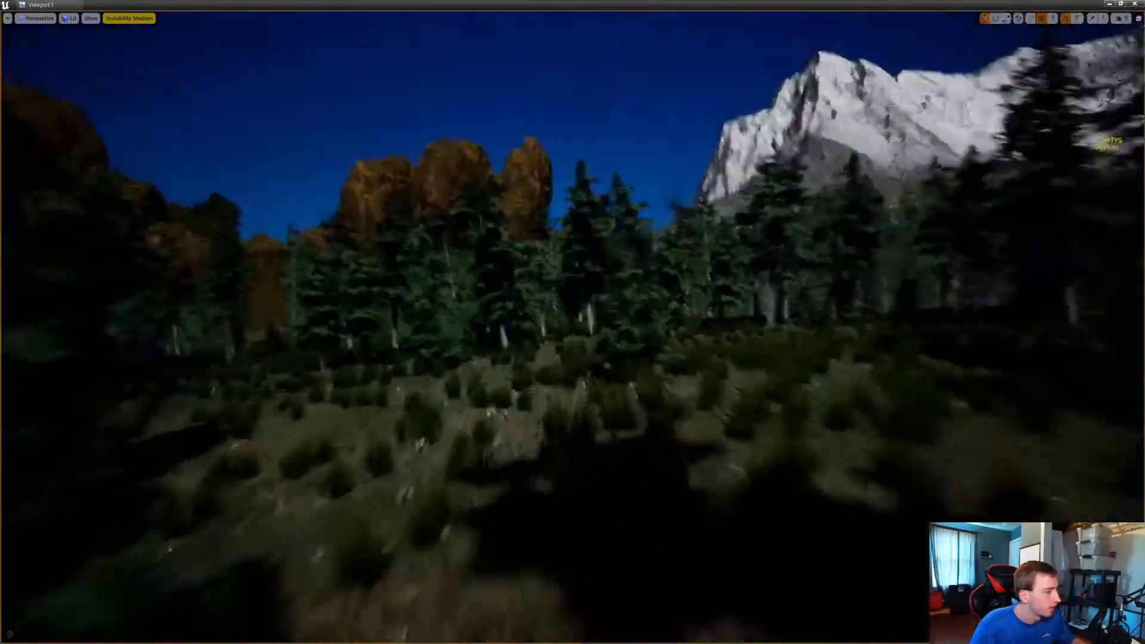
right_click_drag(573, 322, 351, 322)
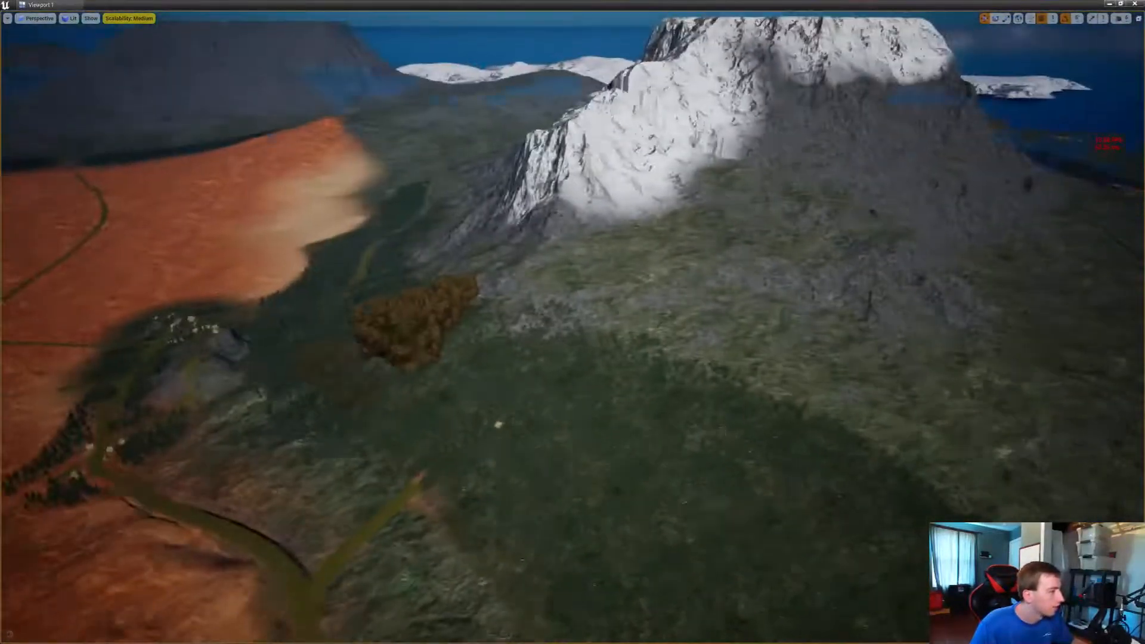
right_click_drag(572, 322, 667, 250)
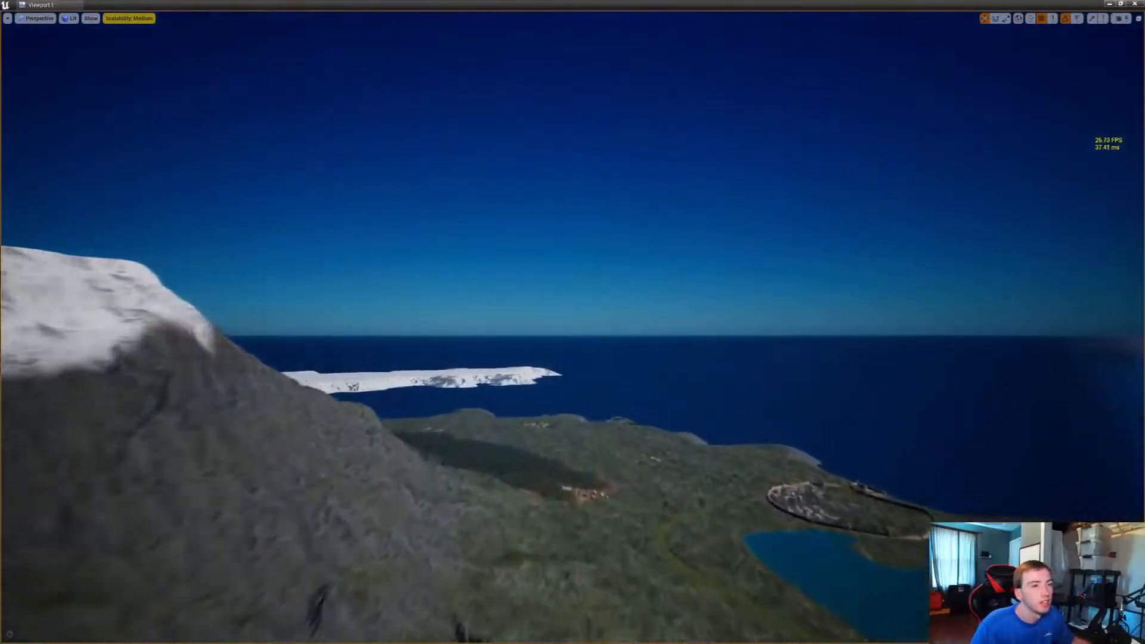
Fly back to the lamp-lit road in the walled village and adjust the viewport camera speed
right_click_drag(572, 322, 524, 382)
right_click_drag(572, 322, 543, 405)
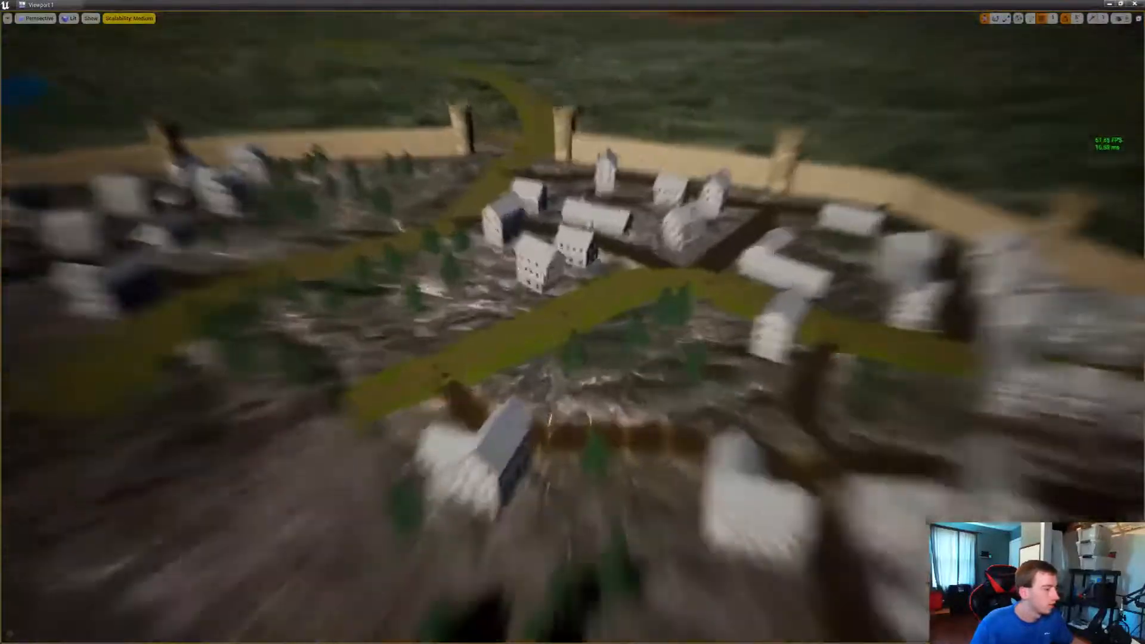
right_click_drag(573, 322, 787, 364)
left_click(1120, 19)
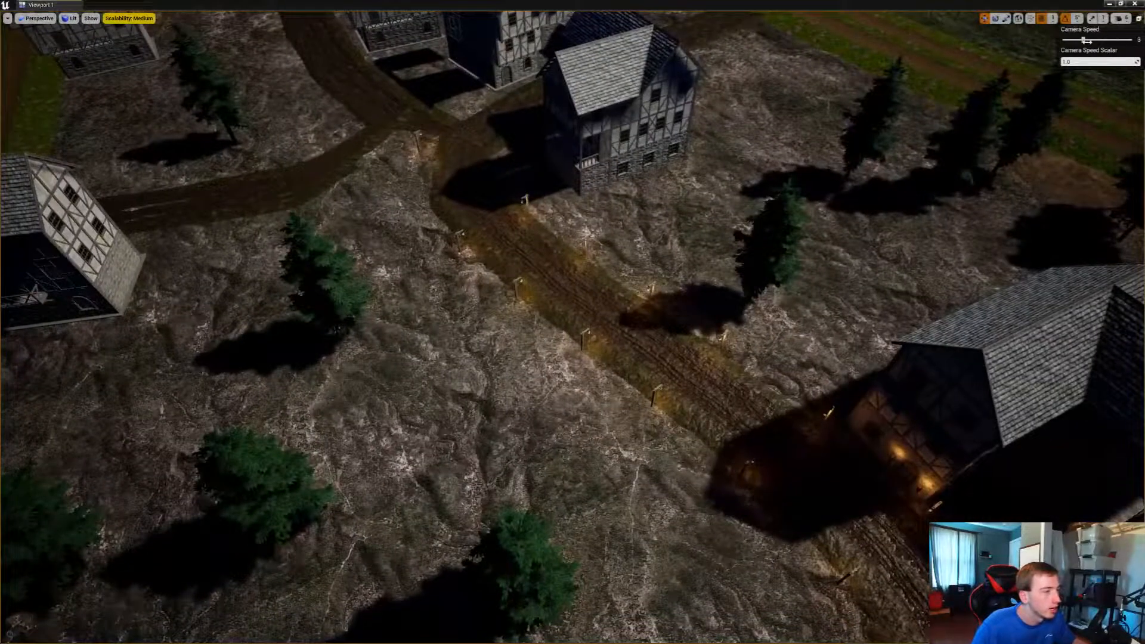
Duplicate the street lamp along the shadowed road bend in front of the timber-framed house and rotate the copies
right_click_drag(715, 298, 823, 155)
right_click_drag(572, 286, 477, 447)
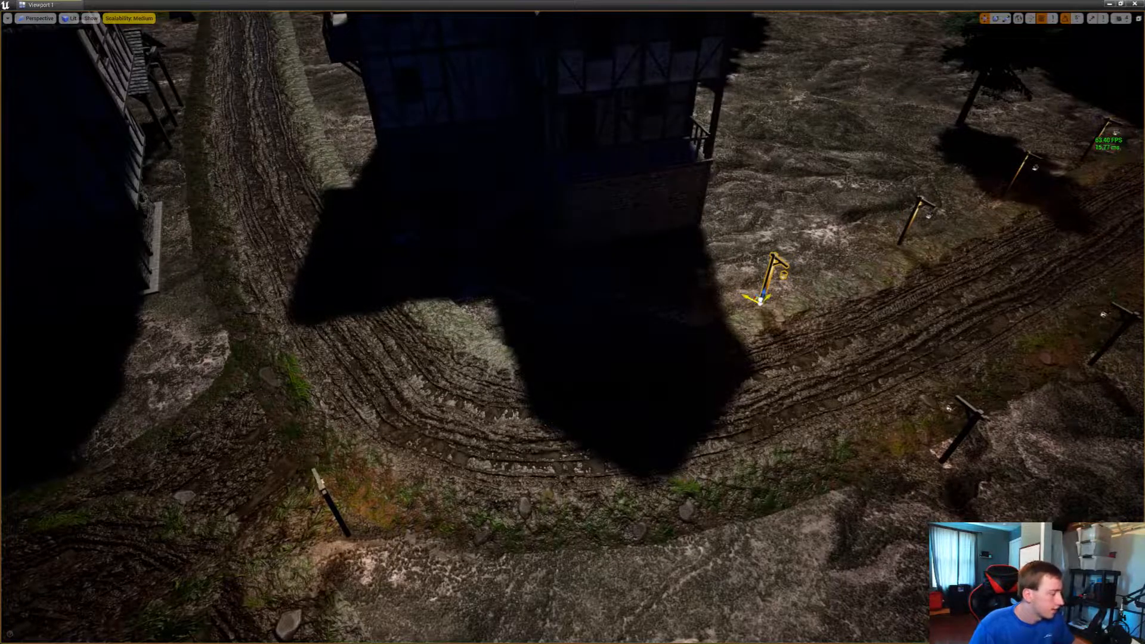
left_click_drag(759, 301, 611, 322, "alt")
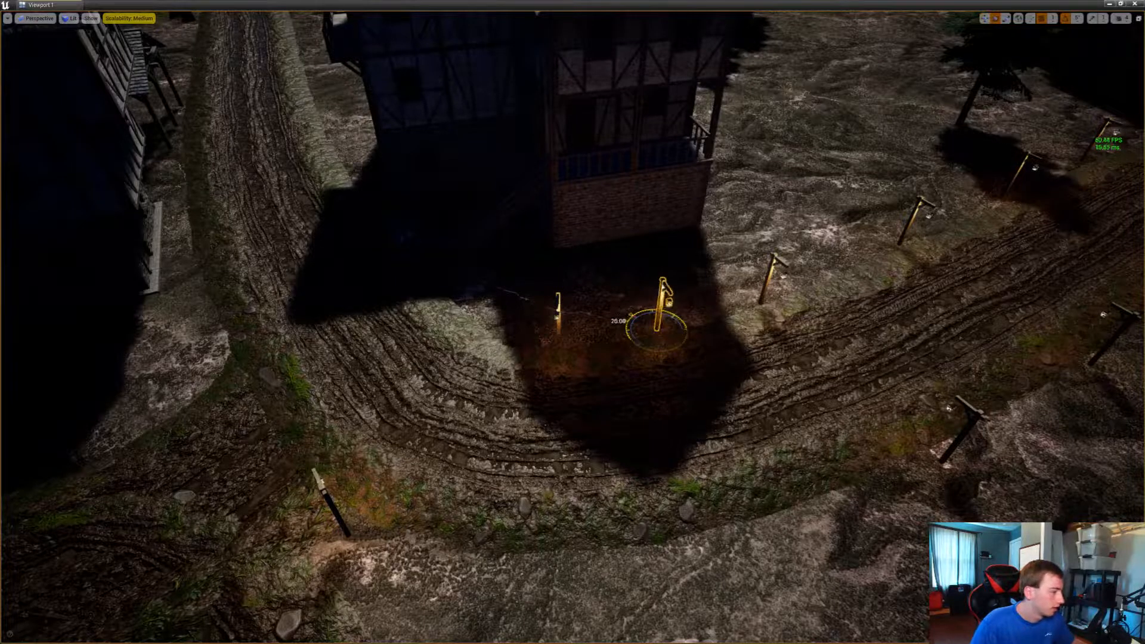
right_click_drag(632, 316, 716, 238)
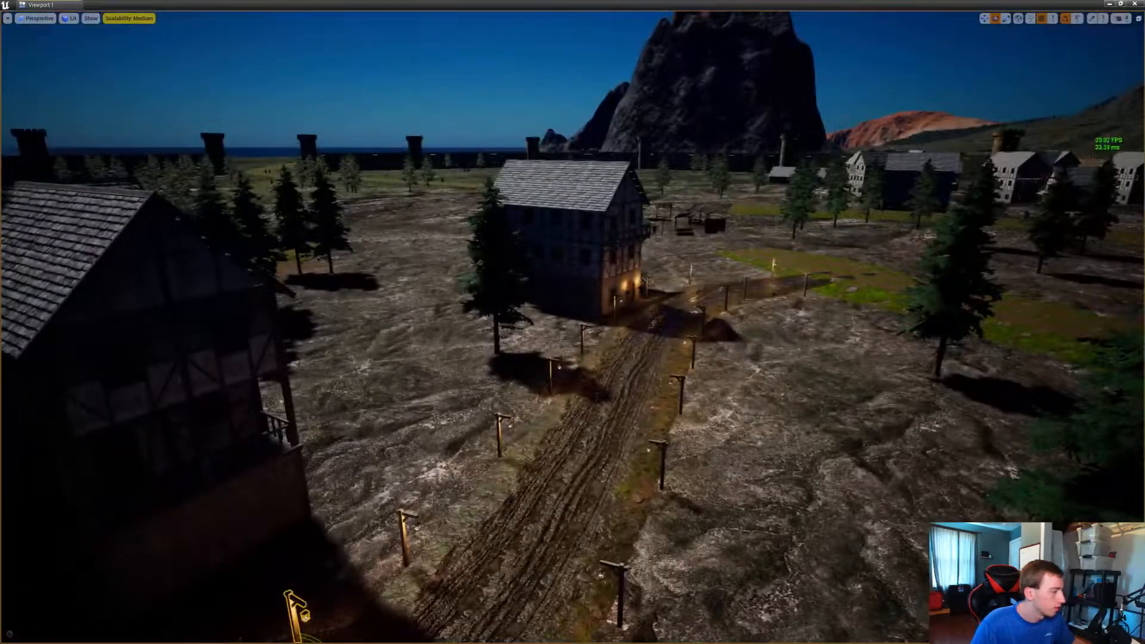
Extend the street lamps around the front of the shadowed timber-framed house at the road bend with three more copies
right_click_drag(572, 322, 337, 387)
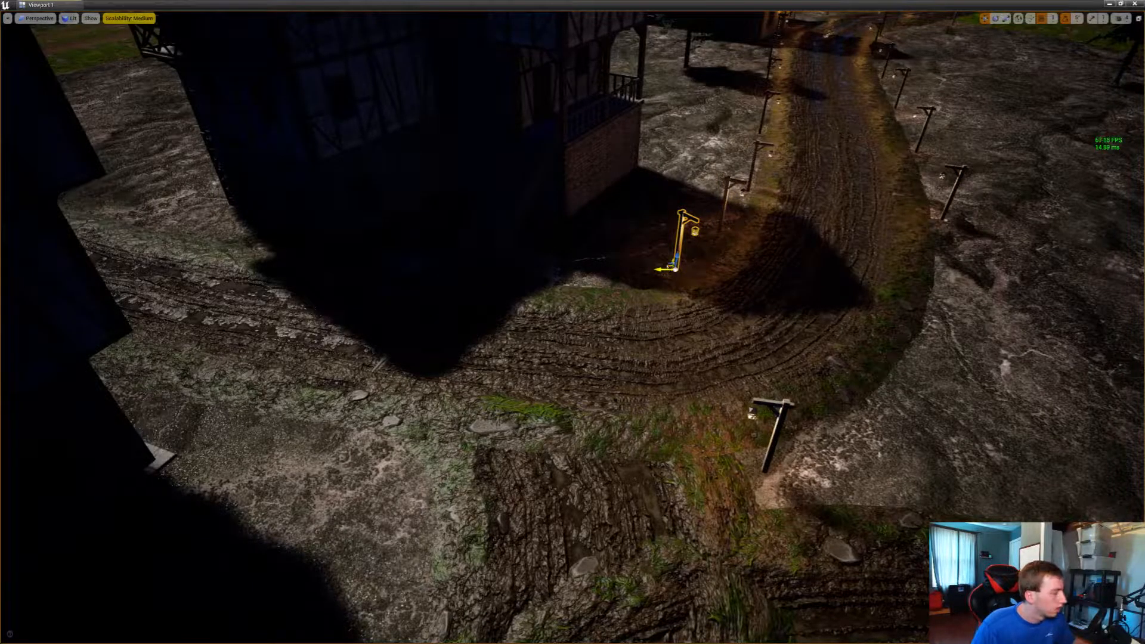
left_click_drag(661, 269, 539, 279, "alt")
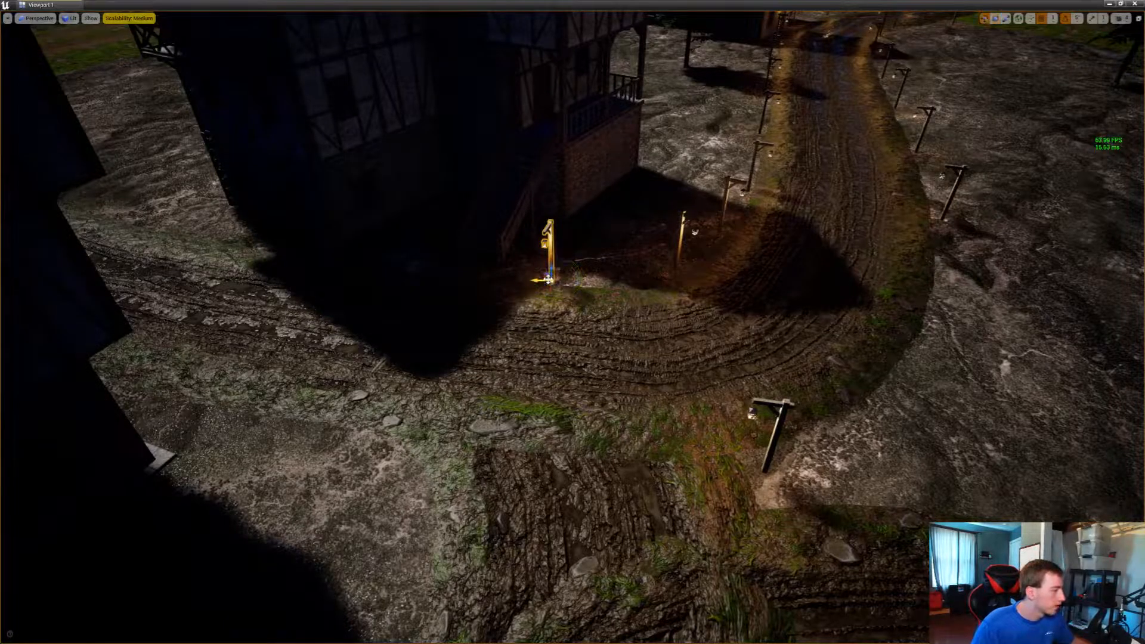
left_click_drag(547, 278, 417, 264, "alt")
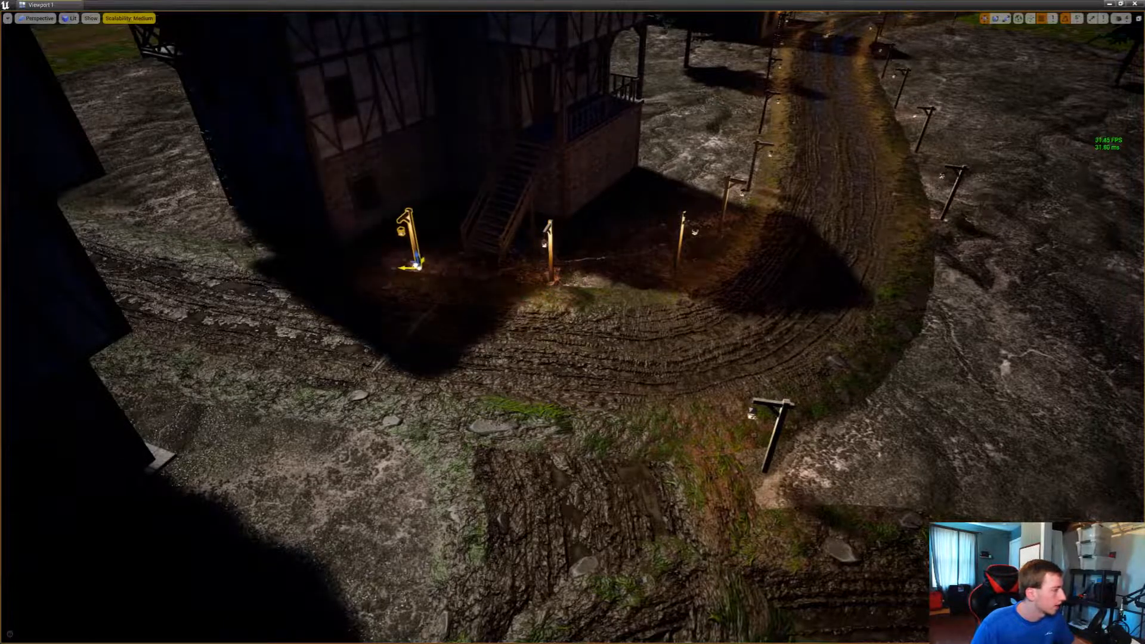
right_click_drag(400, 263, 268, 235)
key("w")
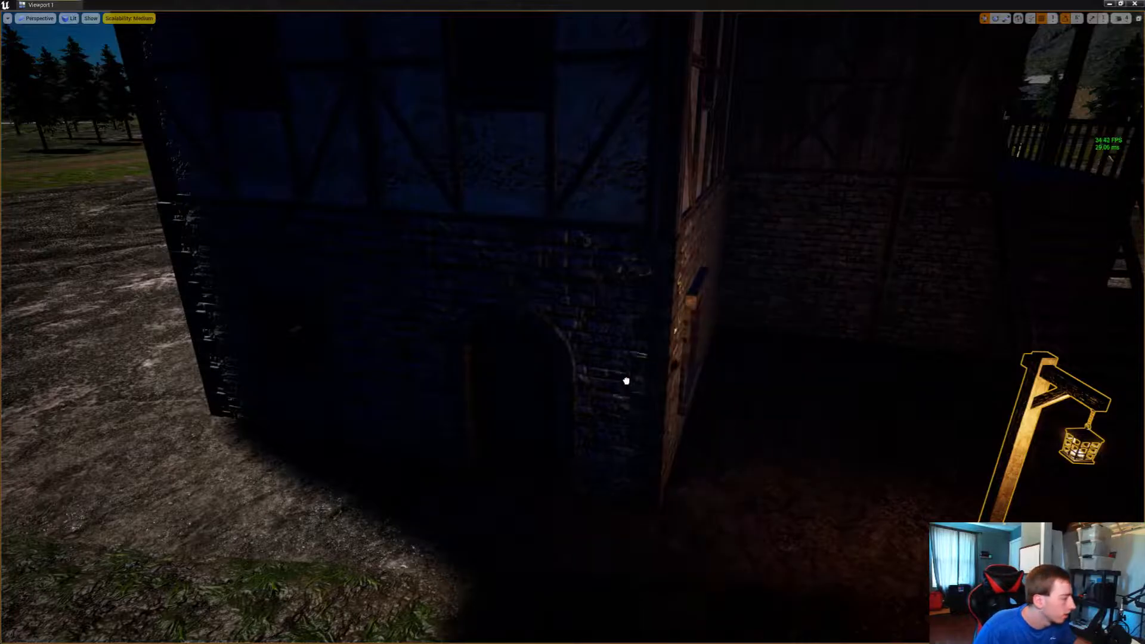
Mount a wall torch beside the arched stone doorway of the house at the bend, rotate it against the wall and duplicate it across the door
left_click_drag(596, 393, 595, 395)
key("e")
key("w")
right_click_drag(595, 395, 575, 417)
left_click(732, 372)
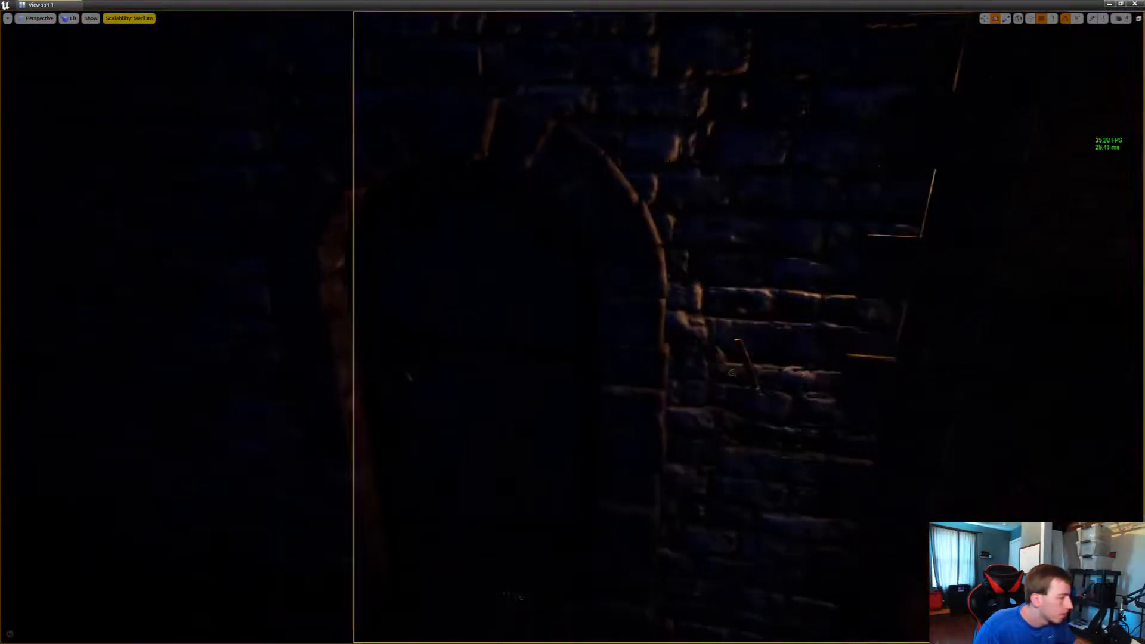
left_click_drag(735, 378, 765, 381)
right_click_drag(765, 381, 808, 296)
left_click_drag(809, 296, 484, 293, "alt")
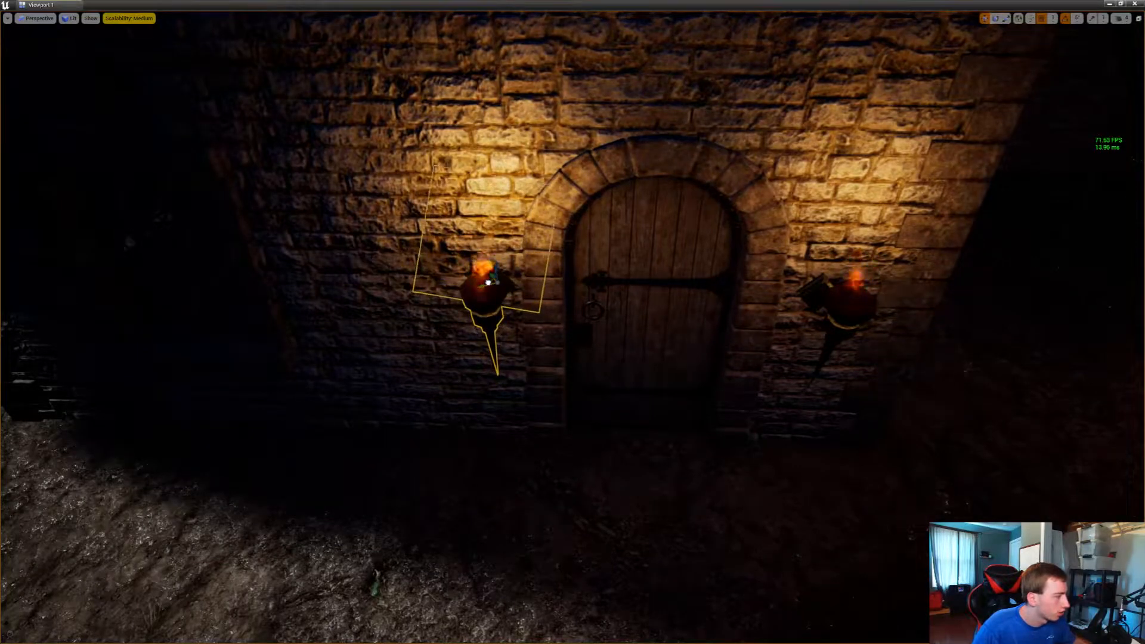
Place a wall torch beside the plank door with the timber-framed wall, rotate it 40 degrees and duplicate it onto the door's other side
right_click_drag(488, 283, 700, 161)
left_click_drag(1144, 286, 632, 326)
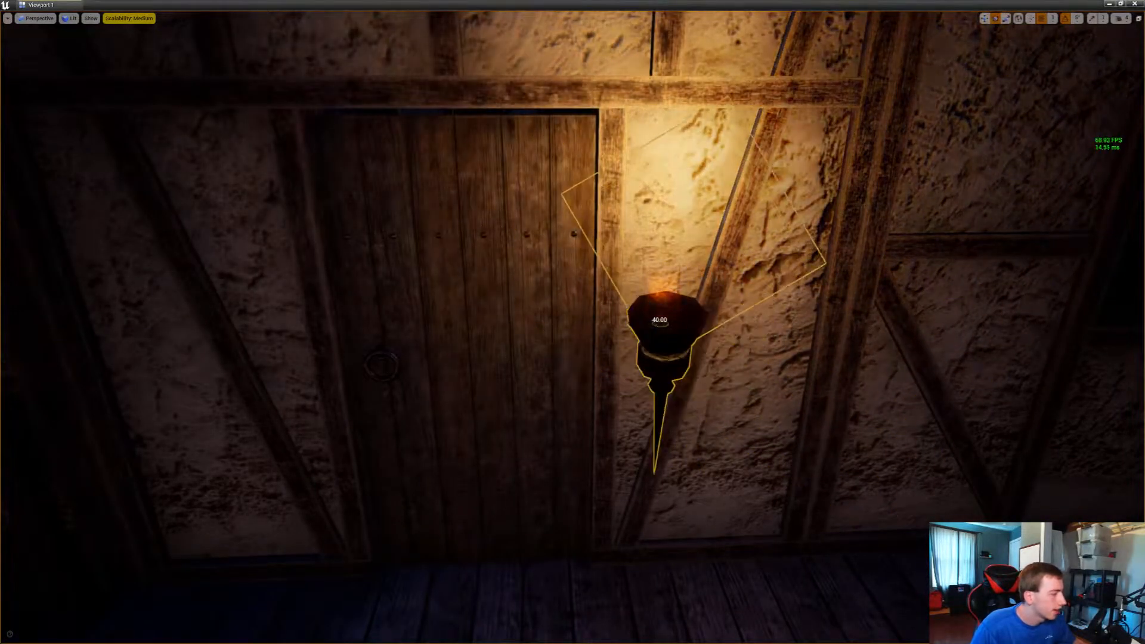
right_click_drag(658, 325, 374, 365)
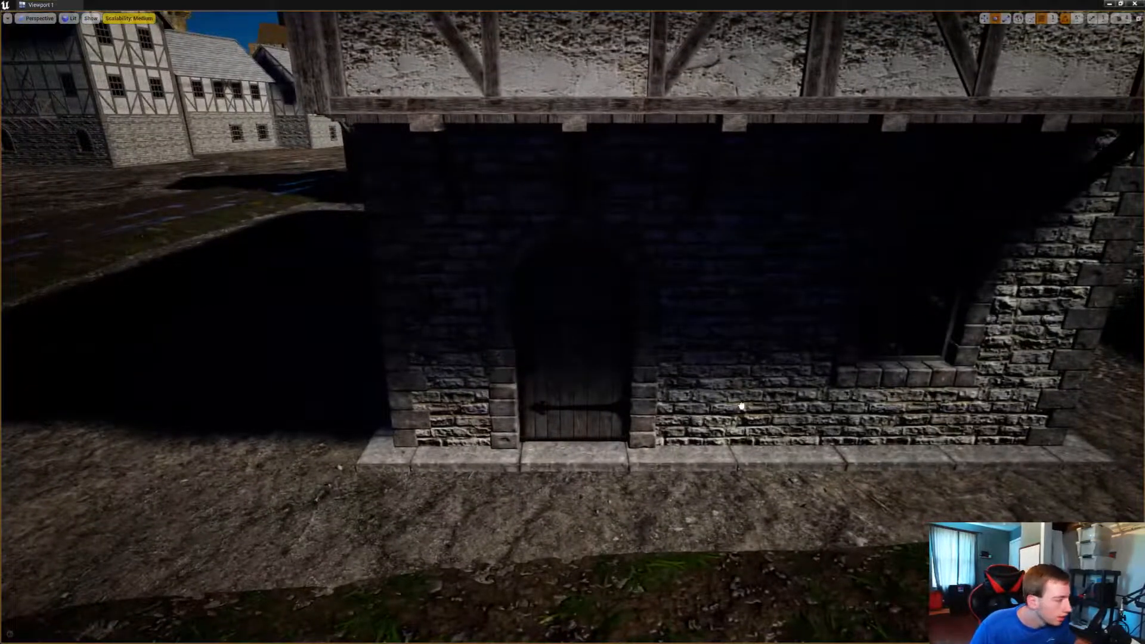
Add a torch beside the arched door under the overhanging floor, adjust its position and duplicate it to the opposite side
mouse_move(697, 343)
left_mouse_down()
mouse_move(666, 328)
mouse_move(712, 337)
left_mouse_up()
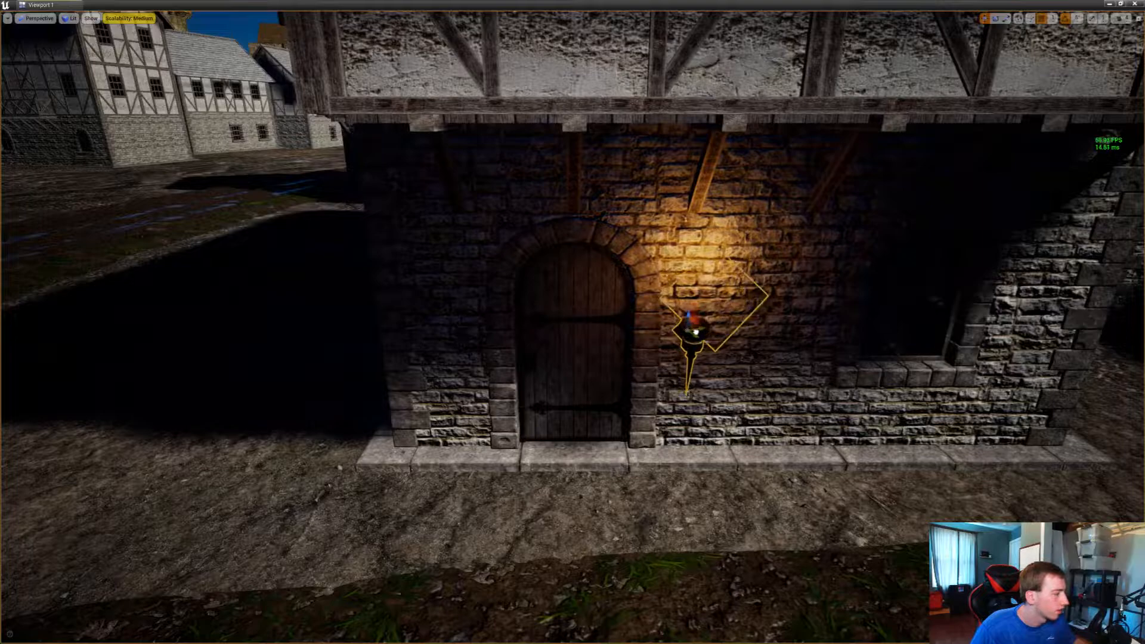
right_click_drag(692, 334, 703, 387)
left_click_drag(530, 313, 273, 306, "alt")
Add a pair of torches around the half-shadowed arched door of the next stone-walled house
right_click_drag(274, 307, 572, 229)
key("w")
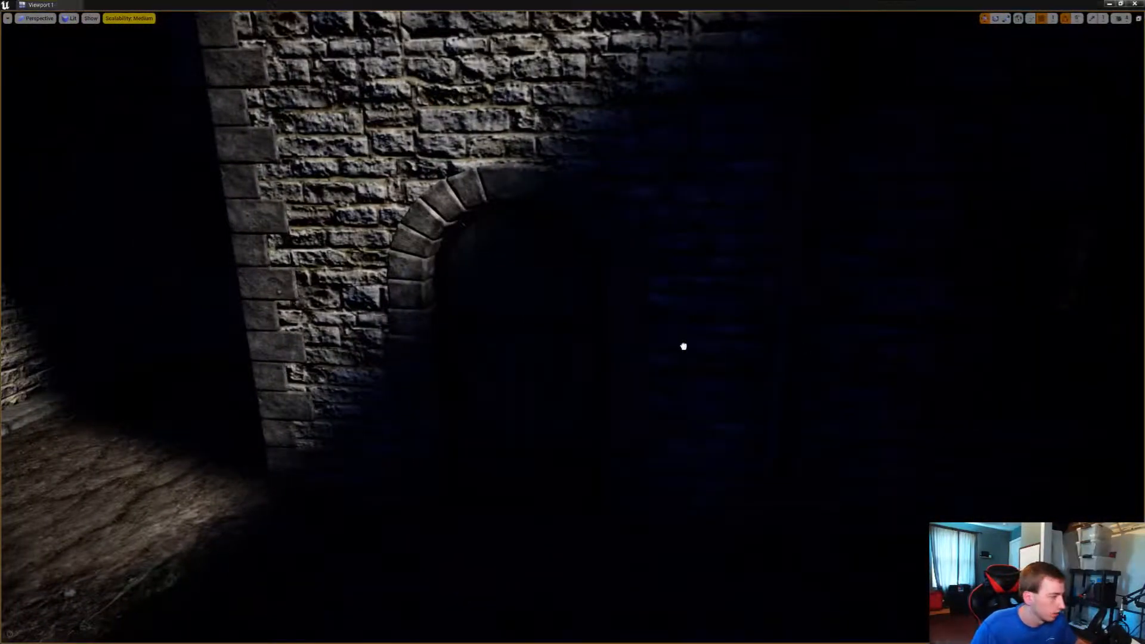
left_click_drag(682, 346, 369, 338)
key("e")
key("w")
key("e")
right_click_drag(368, 338, 399, 336)
key("s")
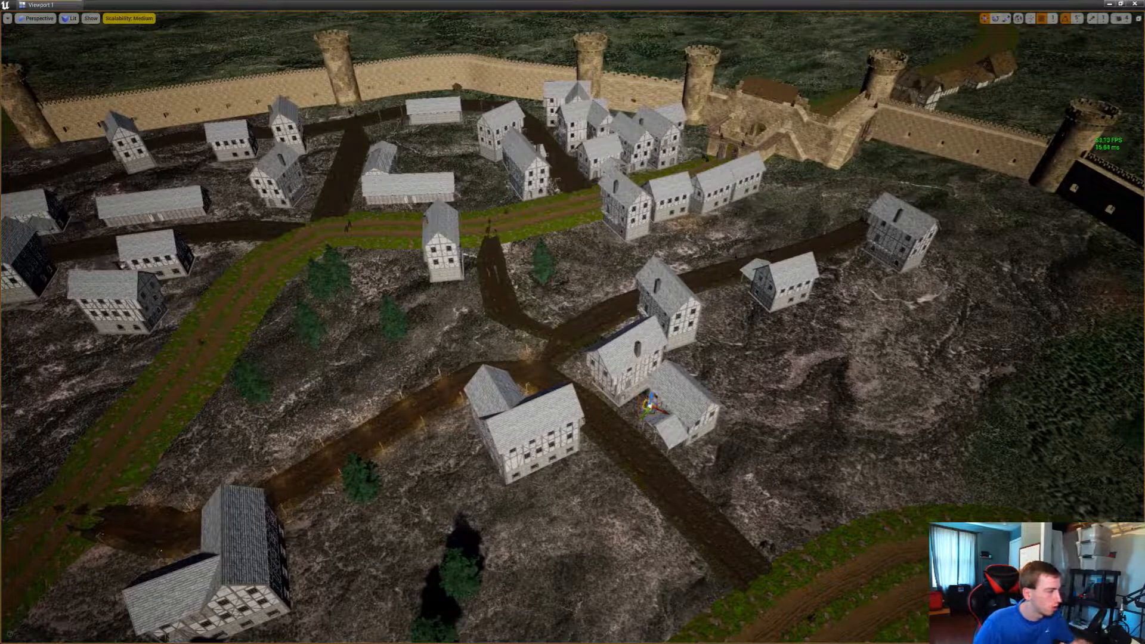
Light the arched door beneath the bracketed overhang facing the open field with a torch on each side
right_click_drag(506, 352, 6, 322)
key("w")
key("w")
key("w")
key("w")
right_click_drag(572, 322, 381, 273)
key("w")
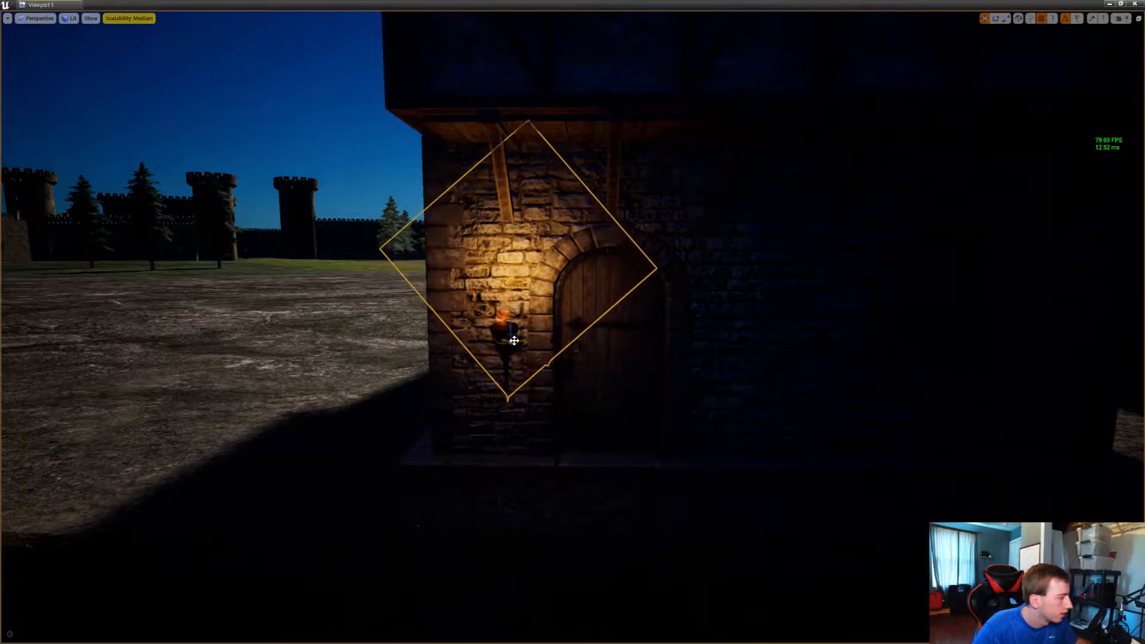
left_click_drag(514, 340, 723, 337, "alt")
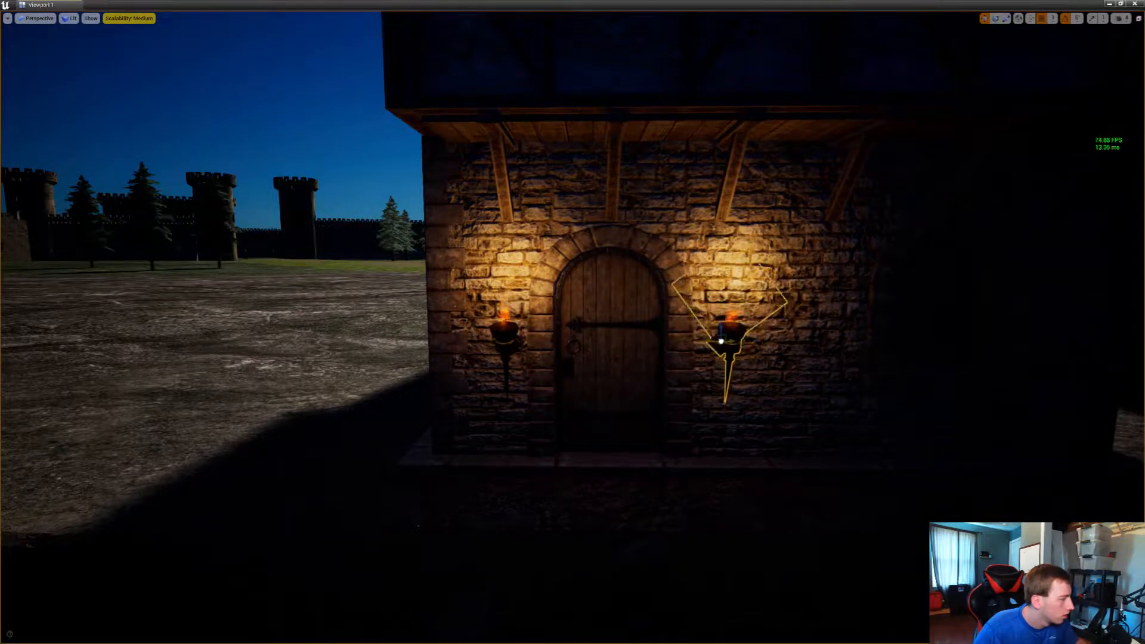
Place a torch on each side of the arched door next to the wooden porch post
right_click_drag(720, 341, 415, 376)
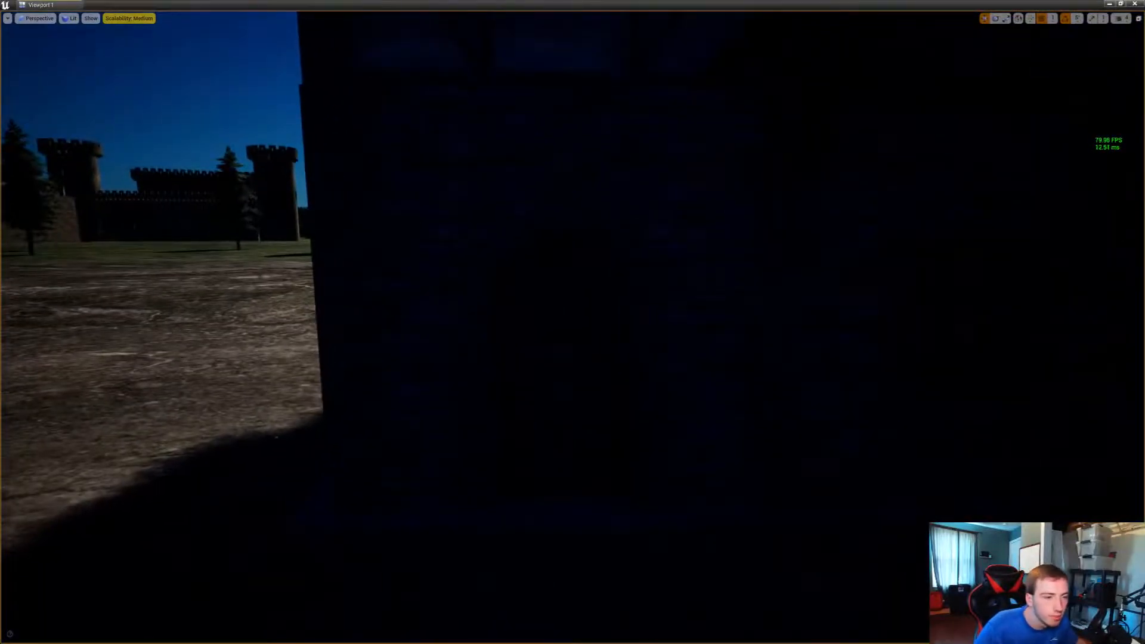
left_click_drag(1, 442, 711, 361)
key("e")
key("w")
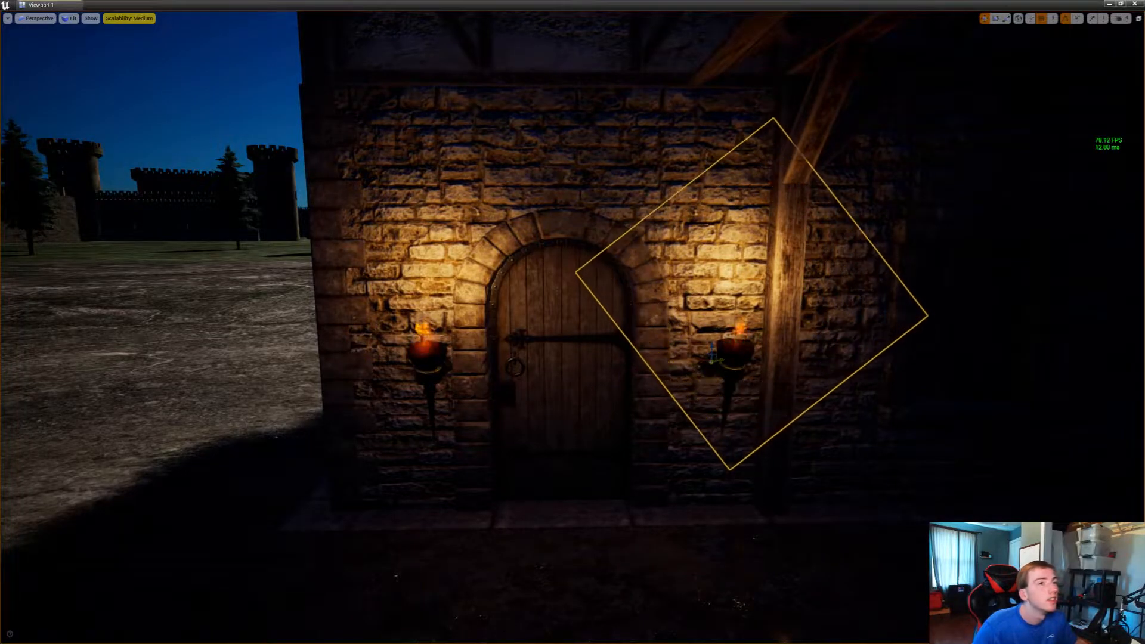
key("super")
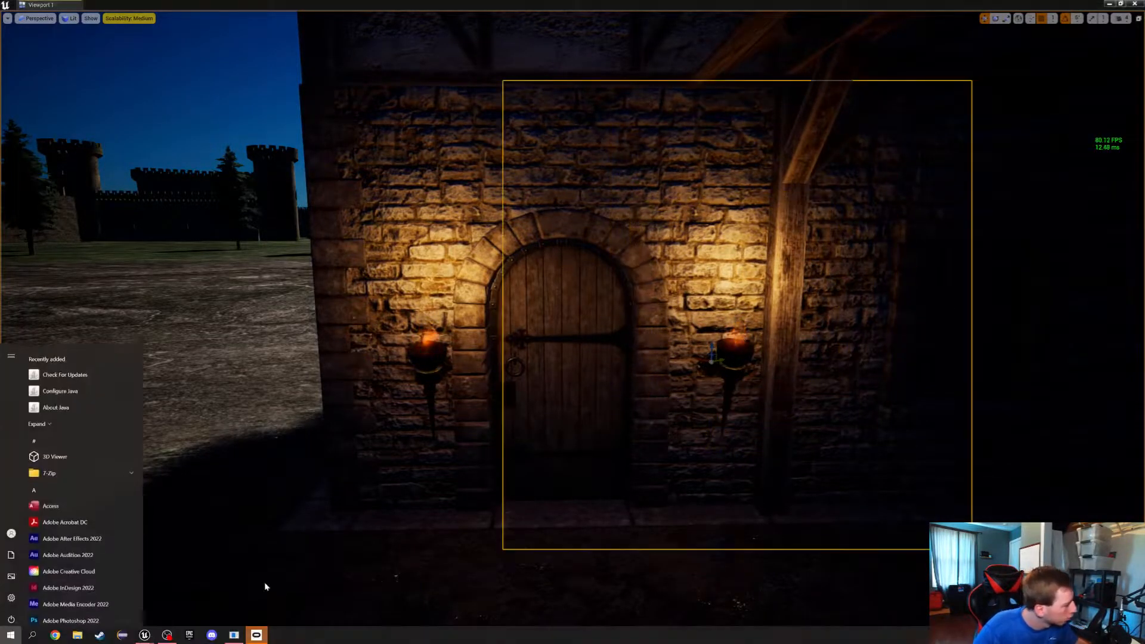
left_click(50, 635)
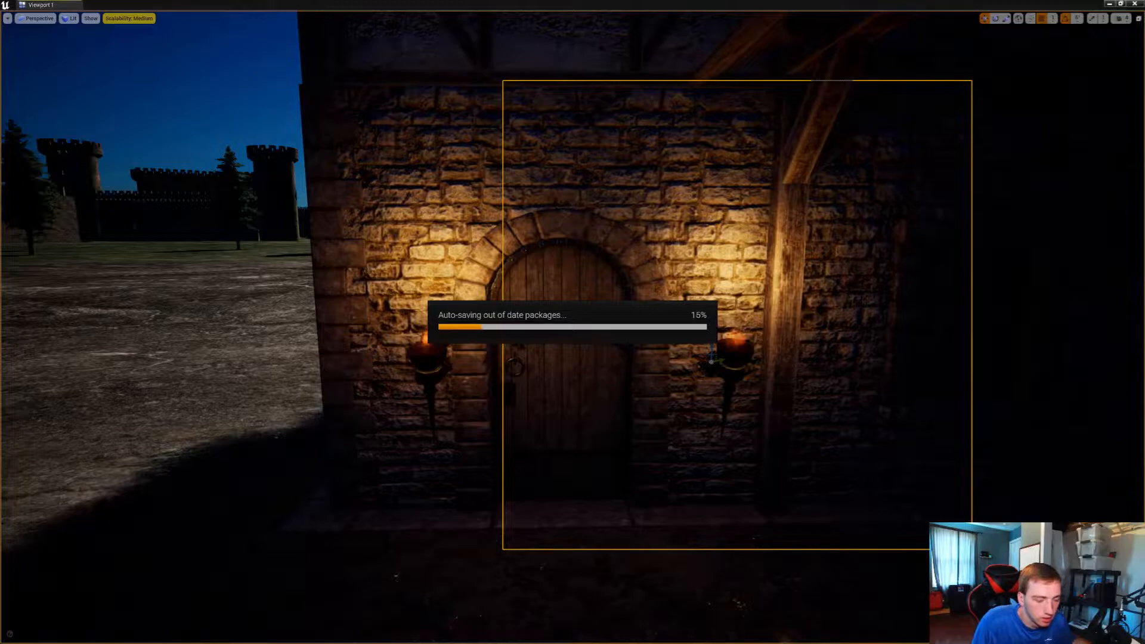
key("XF86AudioLowerVolume")
key("XF86AudioLowerVolume")
key("XF86AudioLowerVolume")
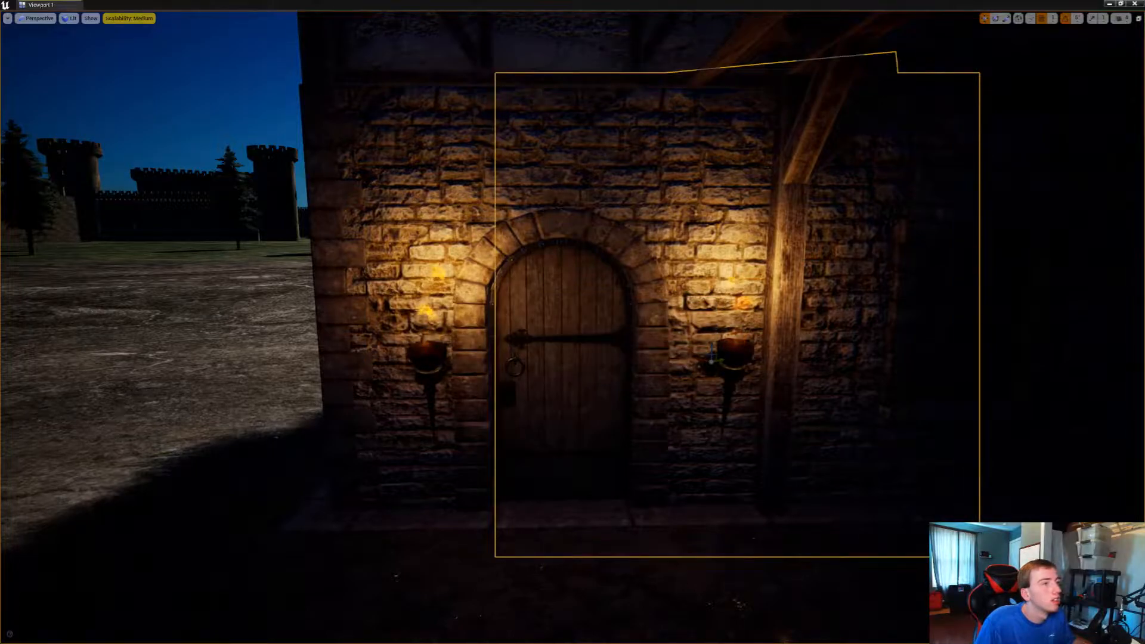
key("XF86AudioLowerVolume")
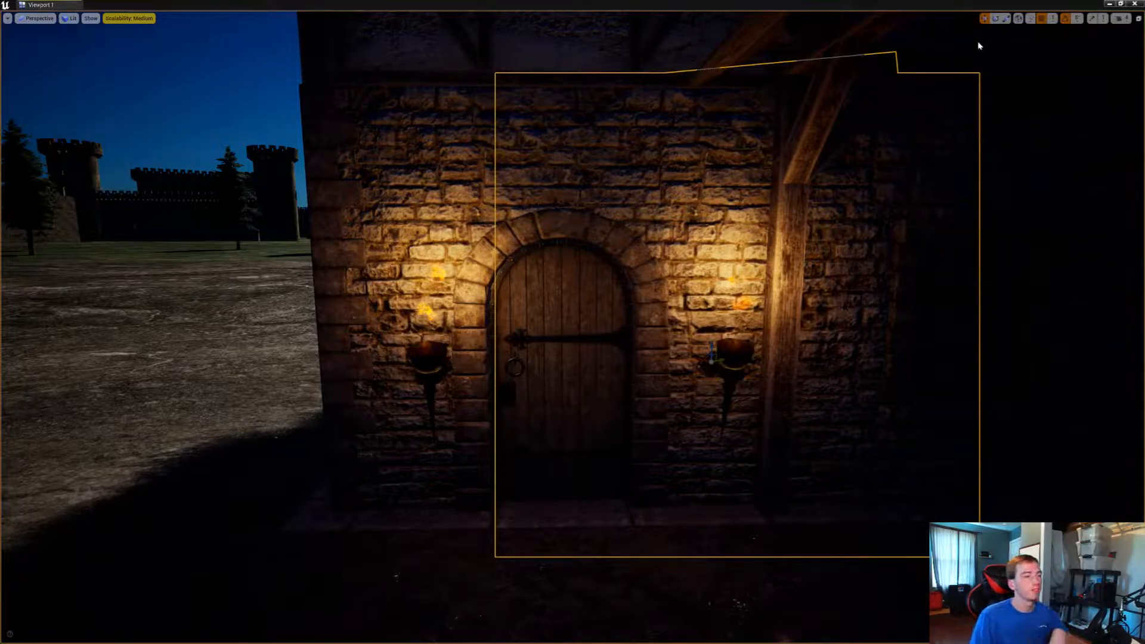
Show the frame rate display again and flank the next house's arched door with two wall torches rotated flush to the wall
key("ctrl+shift+h")
right_click_drag(978, 43, 843, 206)
key("s")
key("w")
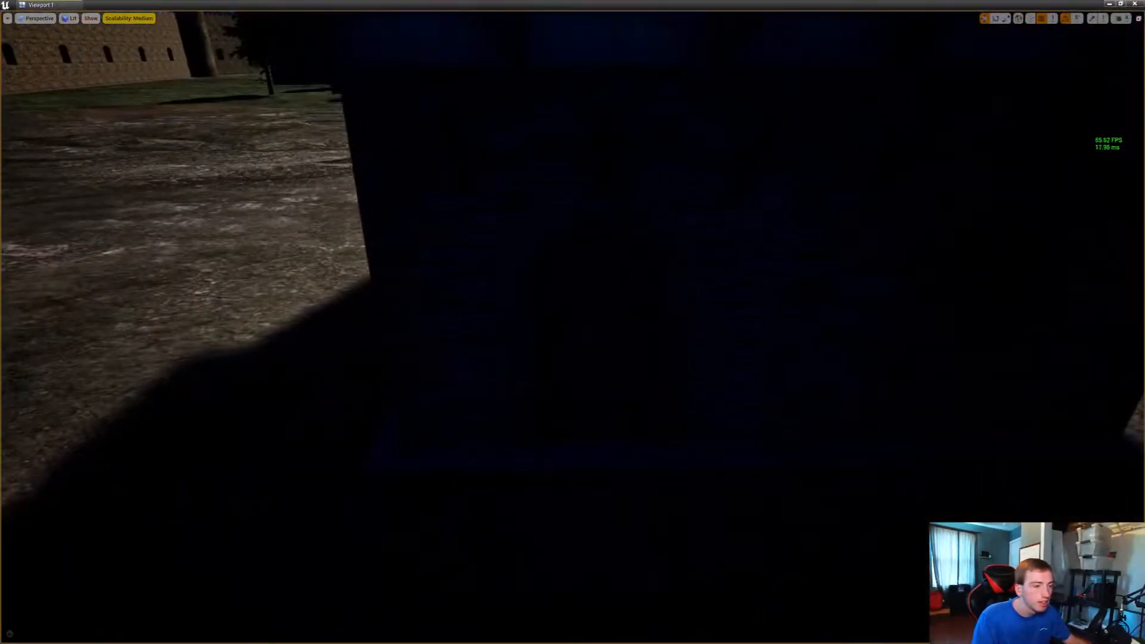
left_click(725, 336)
key("e")
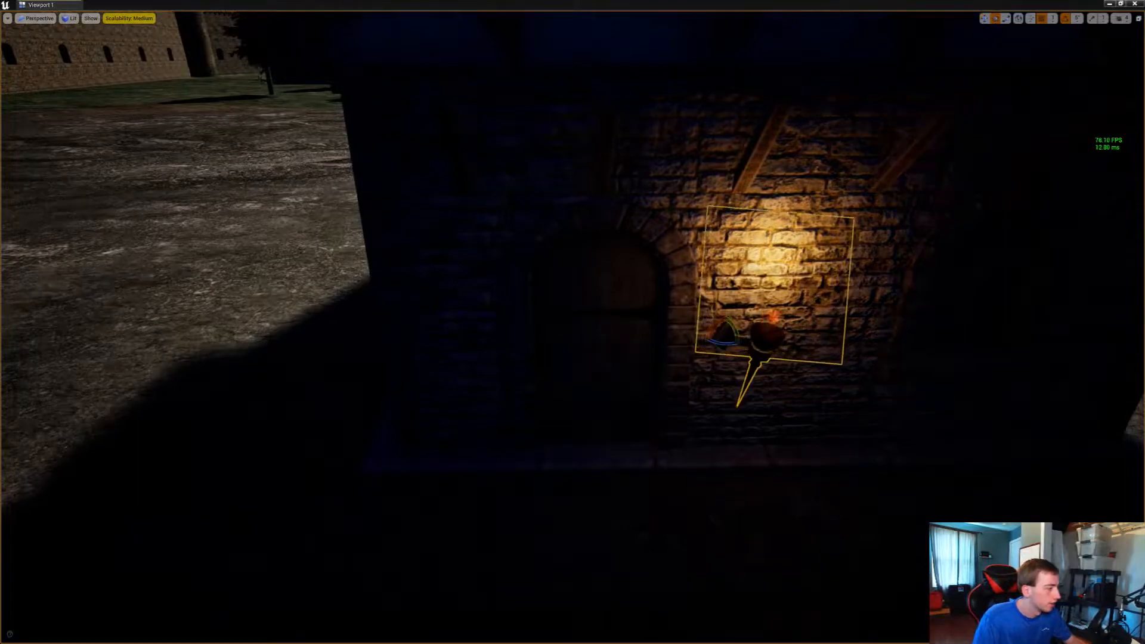
left_click_drag(727, 345, 688, 344)
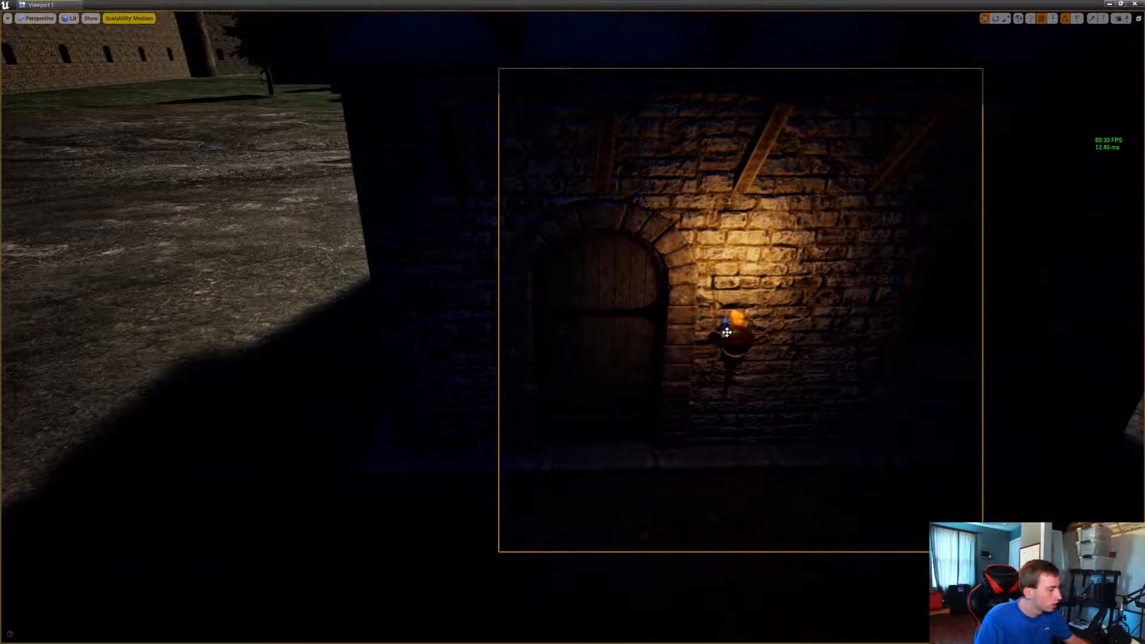
left_click_drag(726, 332, 464, 342, "alt")
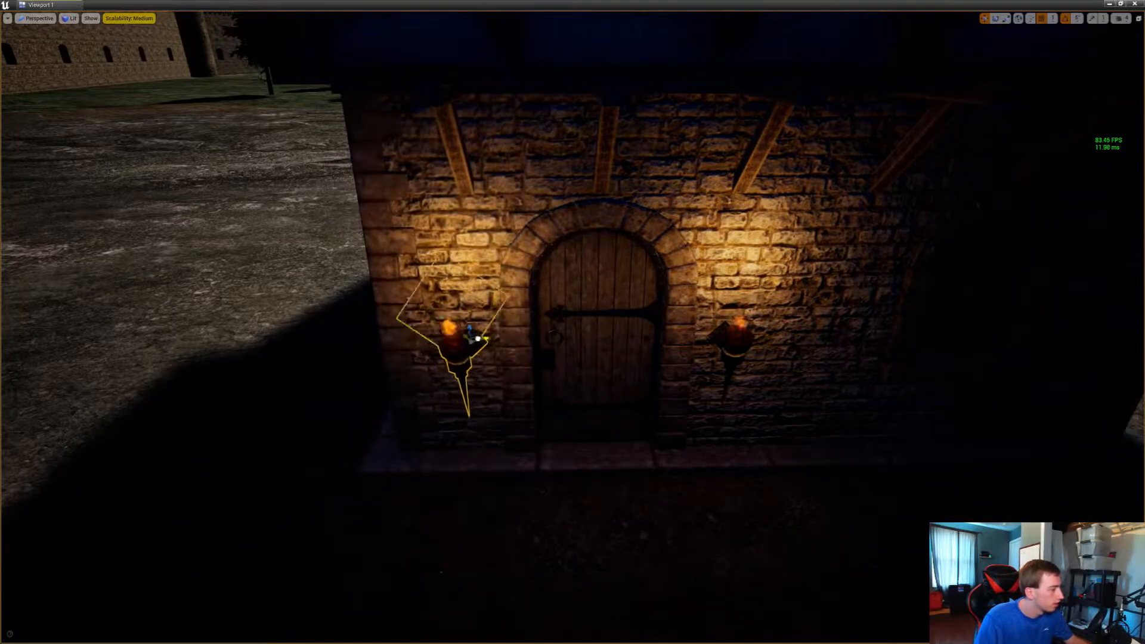
Place a torch beside the barn-like building's plank door, rotate it against the plaster wall and duplicate it across the door
key("s")
right_click_drag(482, 334, 526, 298)
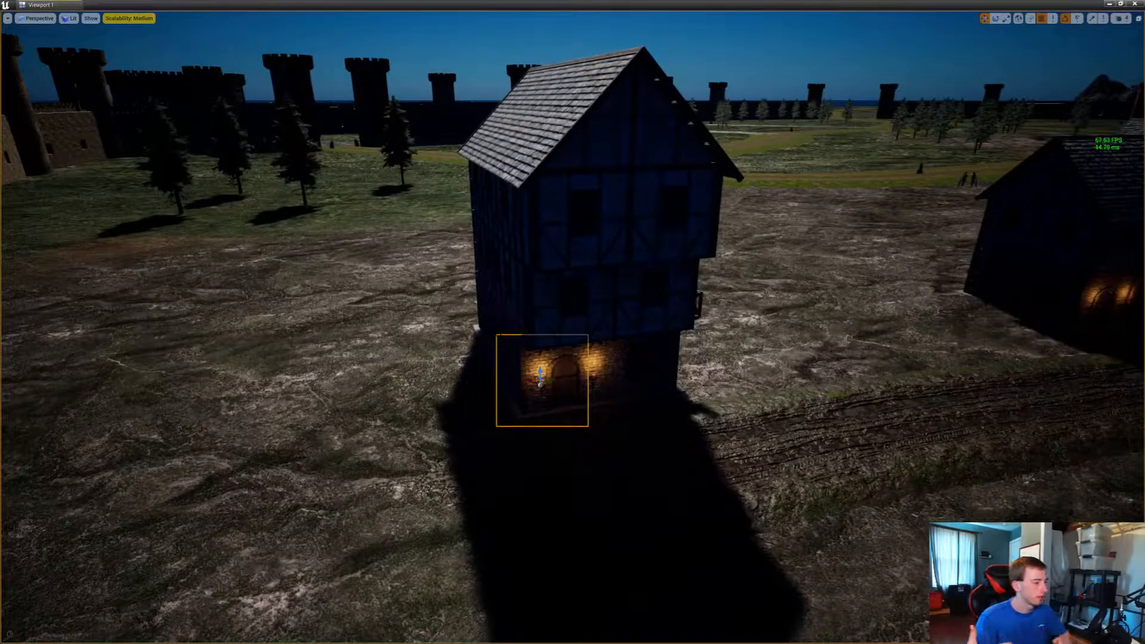
right_click_drag(526, 298, 313, 325)
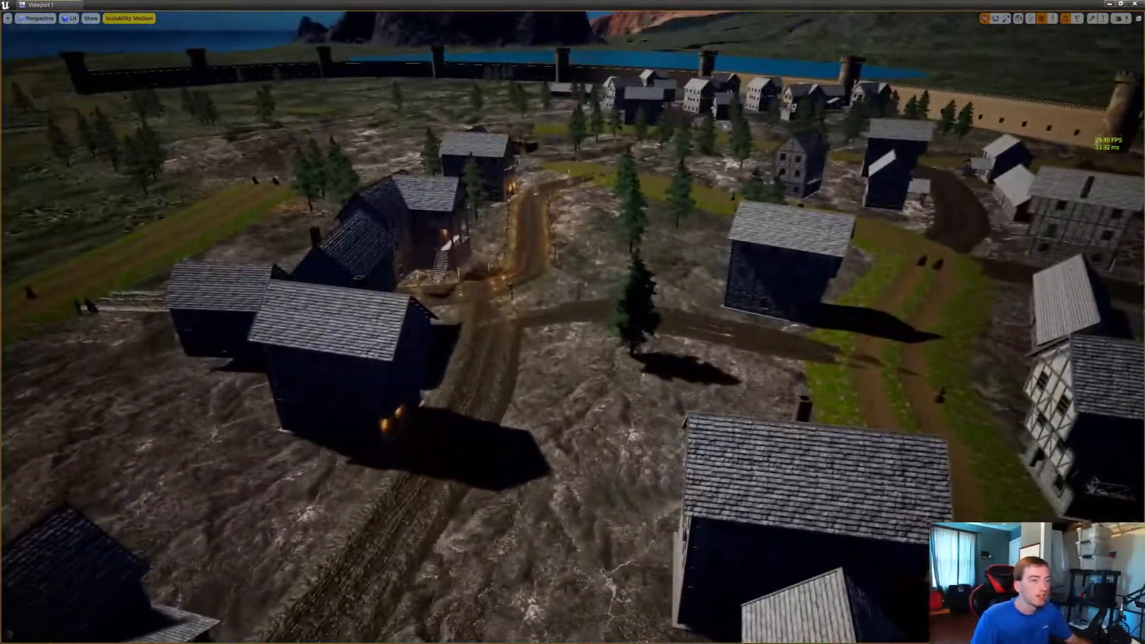
right_click_drag(572, 322, 152, 405)
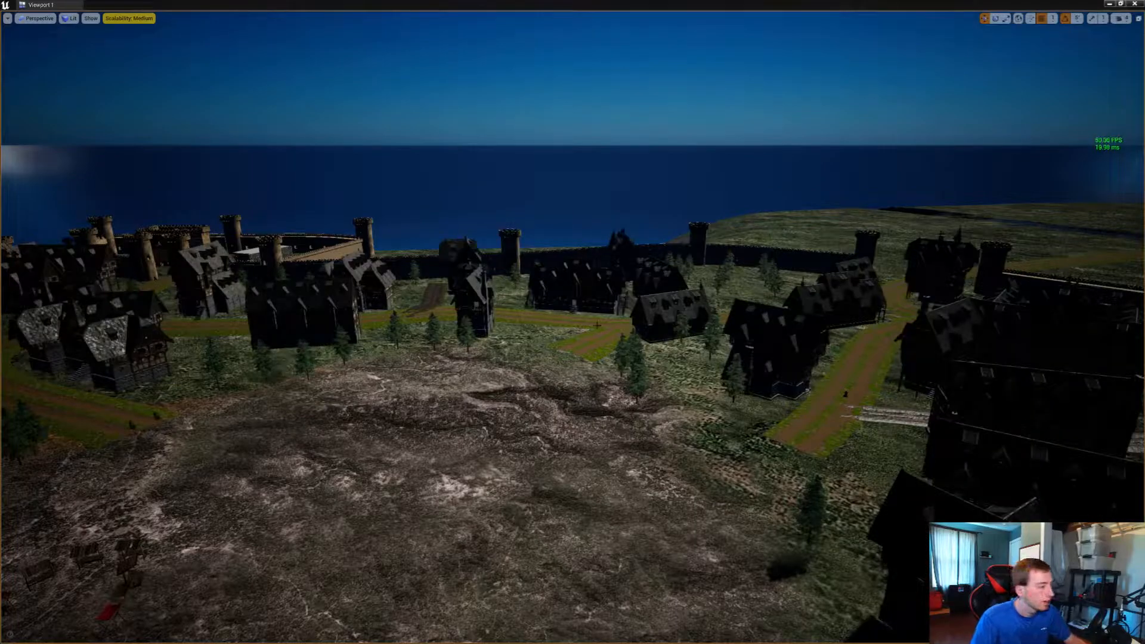
mouse_move(597, 325)
right_mouse_down()
mouse_move(471, 331)
mouse_move(602, 316)
mouse_move(727, 324)
mouse_move(870, 382)
mouse_move(715, 325)
mouse_move(840, 331)
mouse_move(894, 316)
mouse_move(322, 387)
mouse_move(501, 399)
mouse_move(679, 251)
mouse_move(585, 220)
mouse_move(578, 286)
mouse_move(512, 238)
mouse_move(751, 310)
mouse_move(829, 316)
mouse_move(575, 325)
right_mouse_up()
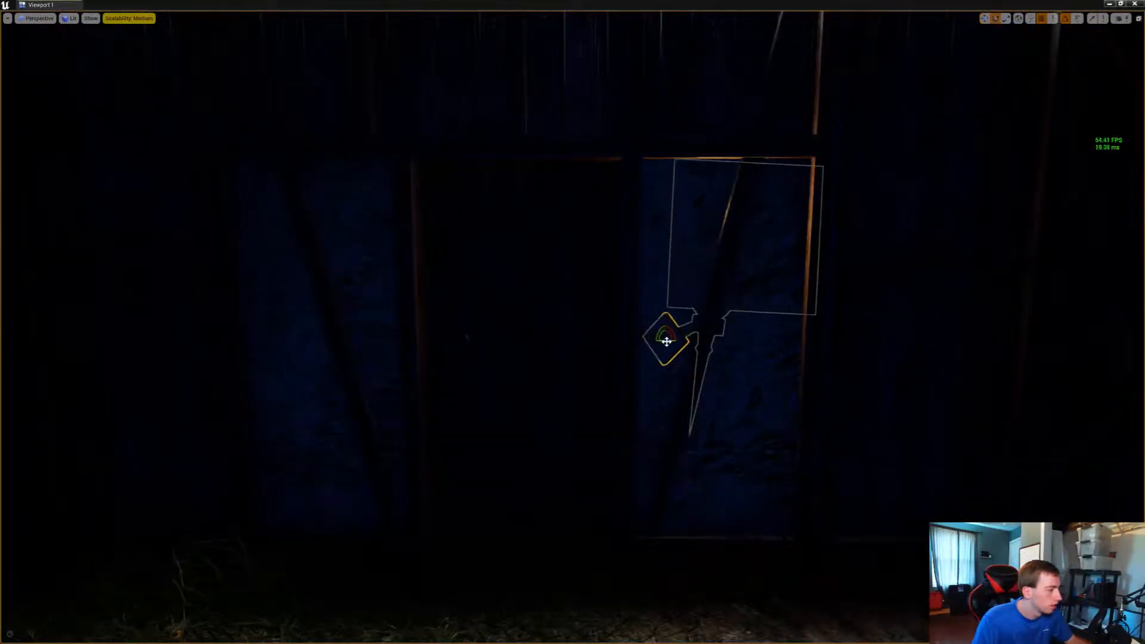
left_click_drag(666, 342, 633, 342)
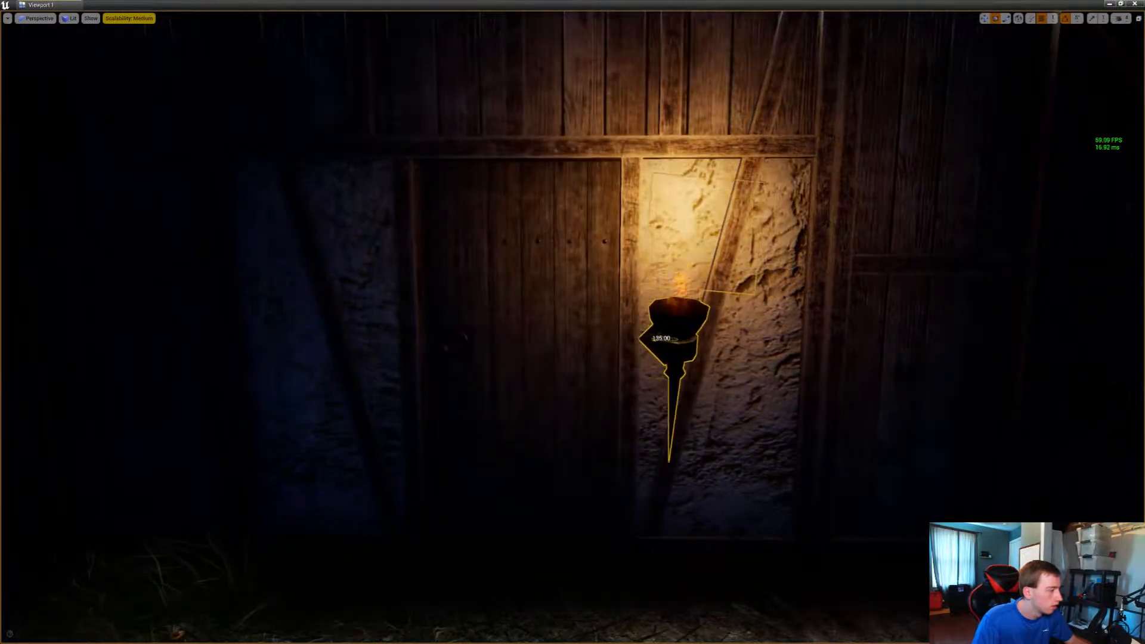
right_click_drag(754, 335, 566, 375)
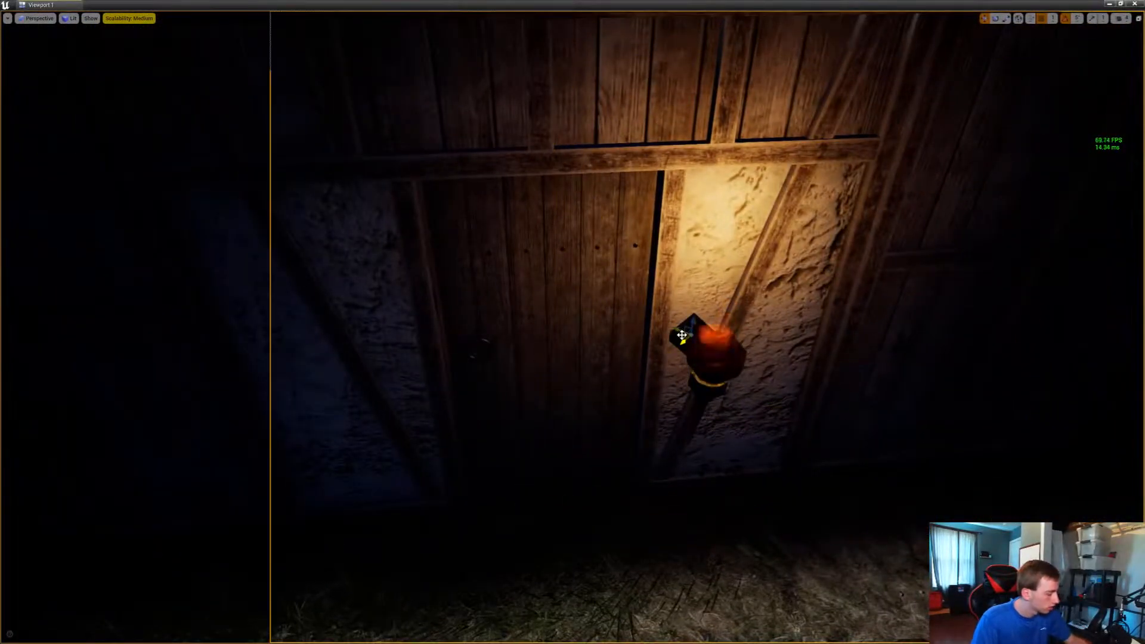
left_click_drag(681, 335, 378, 352, "alt")
Set a torch against the stone wall by the arched door near the outdoor stairs and duplicate it to the opposite side
key("s")
right_click_drag(381, 356, 486, 337)
key("w")
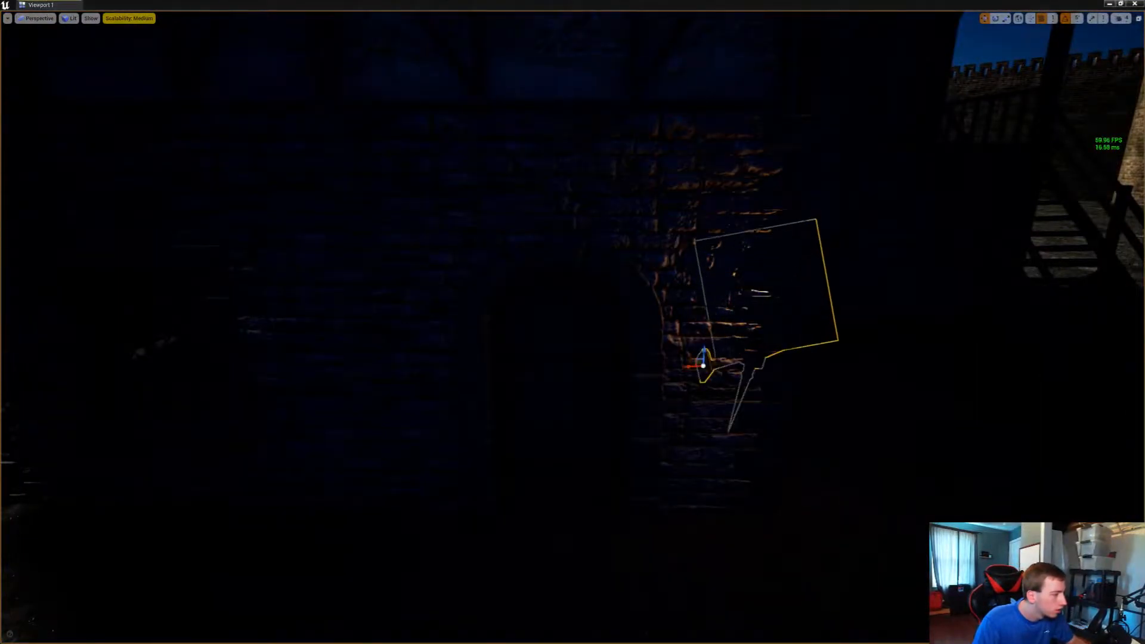
left_click_drag(701, 374, 701, 360)
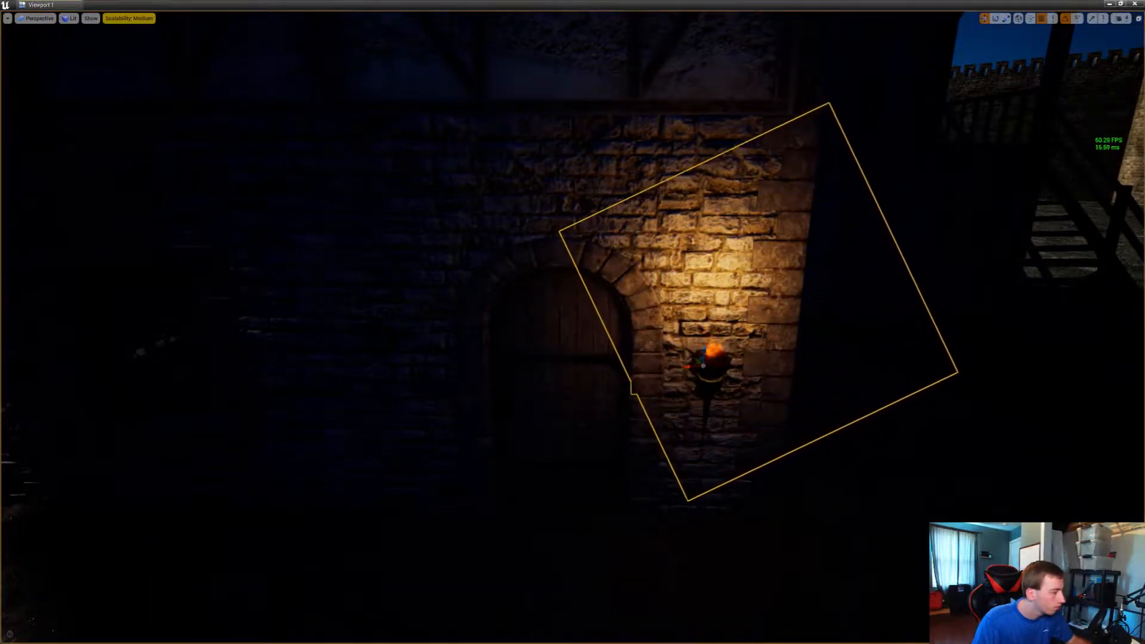
left_click_drag(694, 366, 424, 358, "alt")
Add a torch between the porch post and arched door of the house by the grass, rotate it, and duplicate it across the door
key("d")
right_click_drag(426, 362, 472, 335)
key("s")
key("d")
key("w")
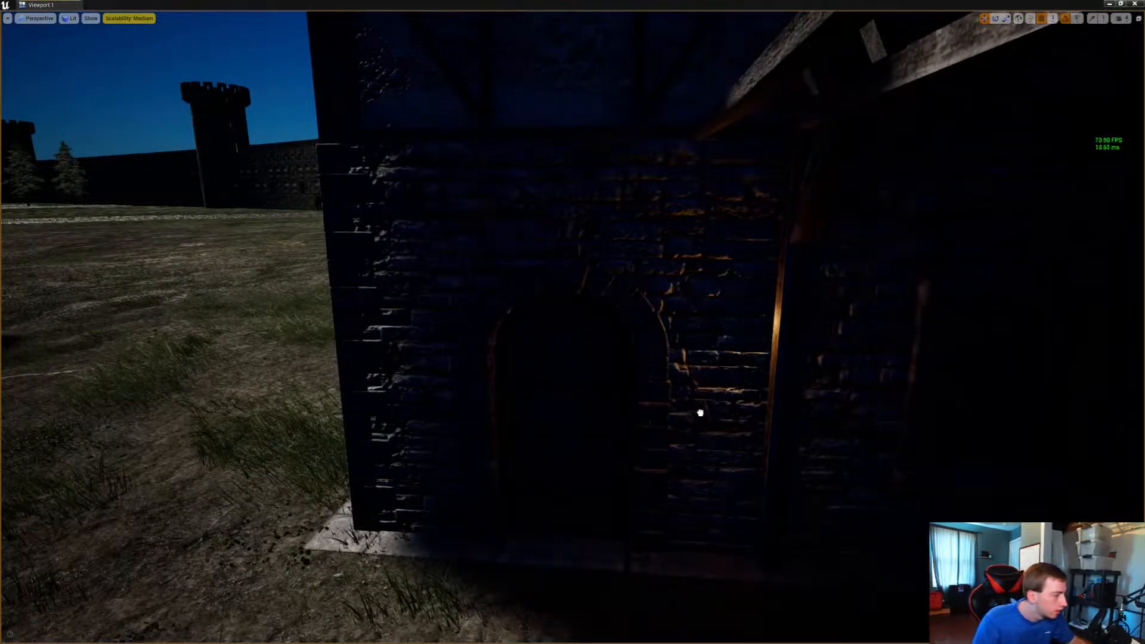
left_click_drag(709, 417, 647, 414)
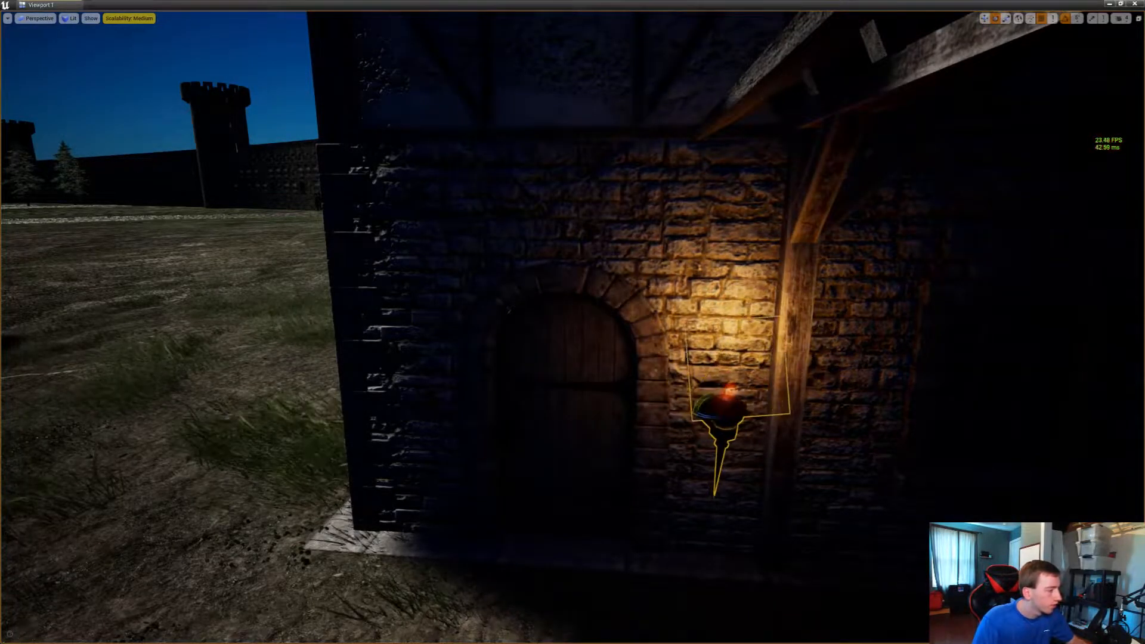
key("s")
right_click_drag(647, 414, 599, 435)
key("w")
key("s")
key("w")
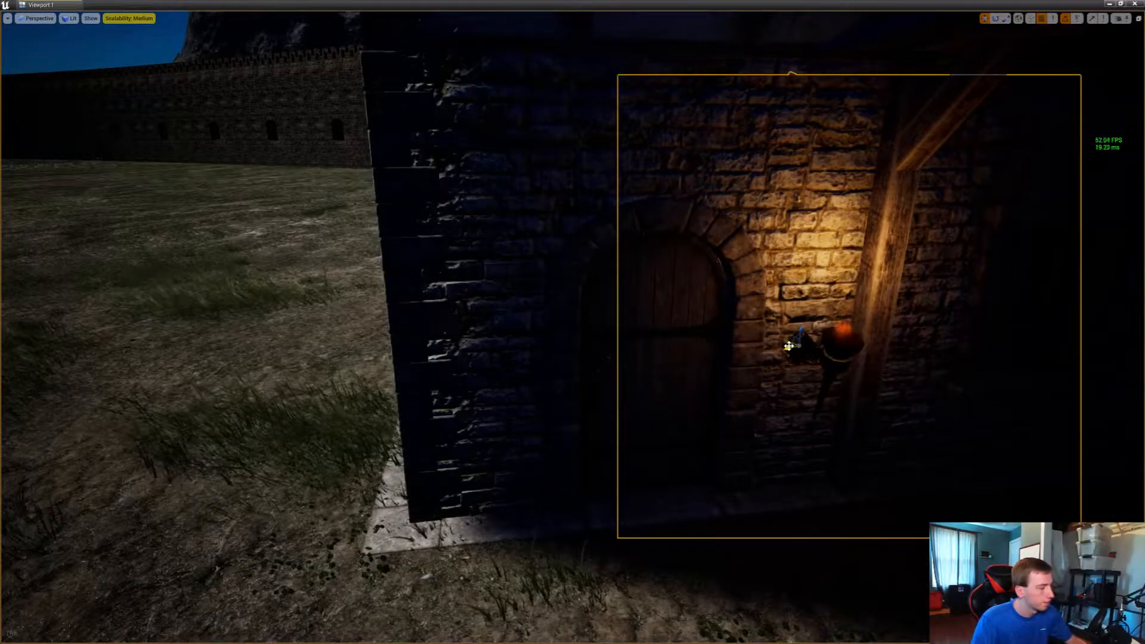
left_click_drag(788, 346, 475, 364, "alt")
Rotate the torch copy near the building's corner by 5 degrees to align its bracket with the stone wall
key("a")
right_click_drag(476, 364, 630, 412)
key("w")
key("d")
key("a")
left_click_drag(535, 312, 527, 275)
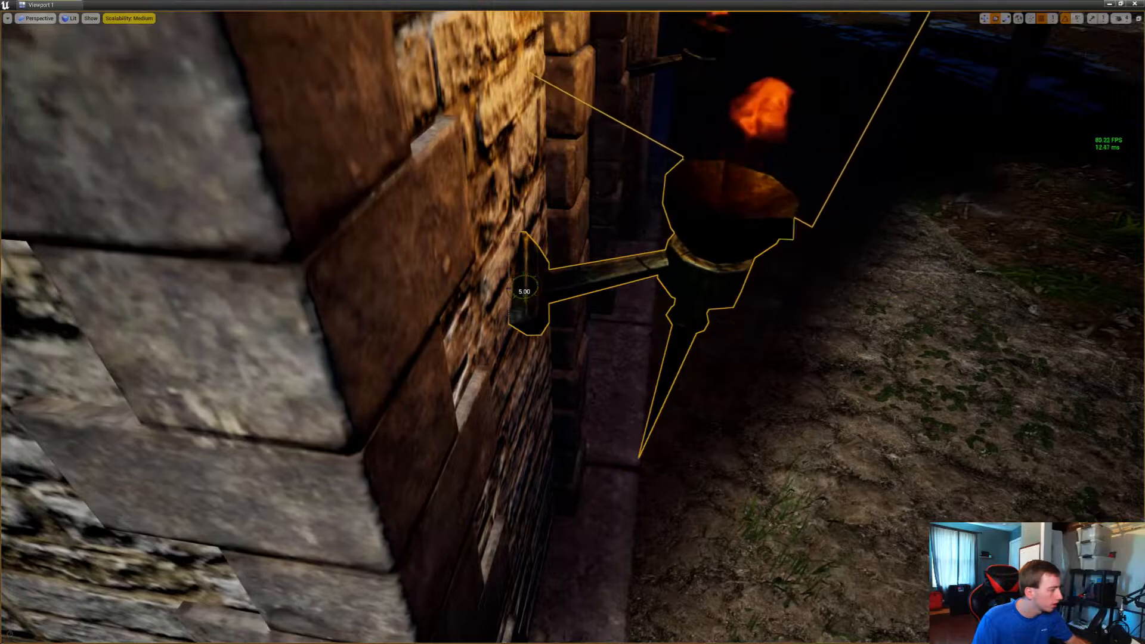
Fine-tune the corner torch's rotation until its diamond bracket sits flat against the stone wall
right_click_drag(536, 282, 581, 261)
key("w")
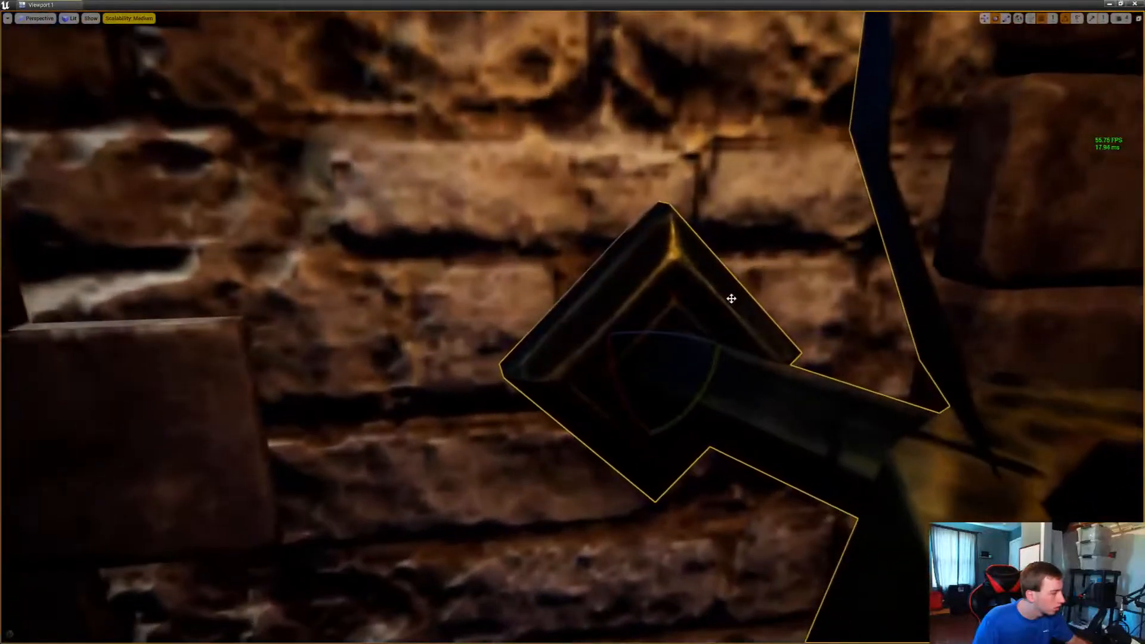
left_click_drag(671, 335, 713, 350)
key("s")
right_click_drag(712, 349, 1022, 370)
Position a torch between the window and arched door of the moonlit stone house and duplicate it across the door
key("w")
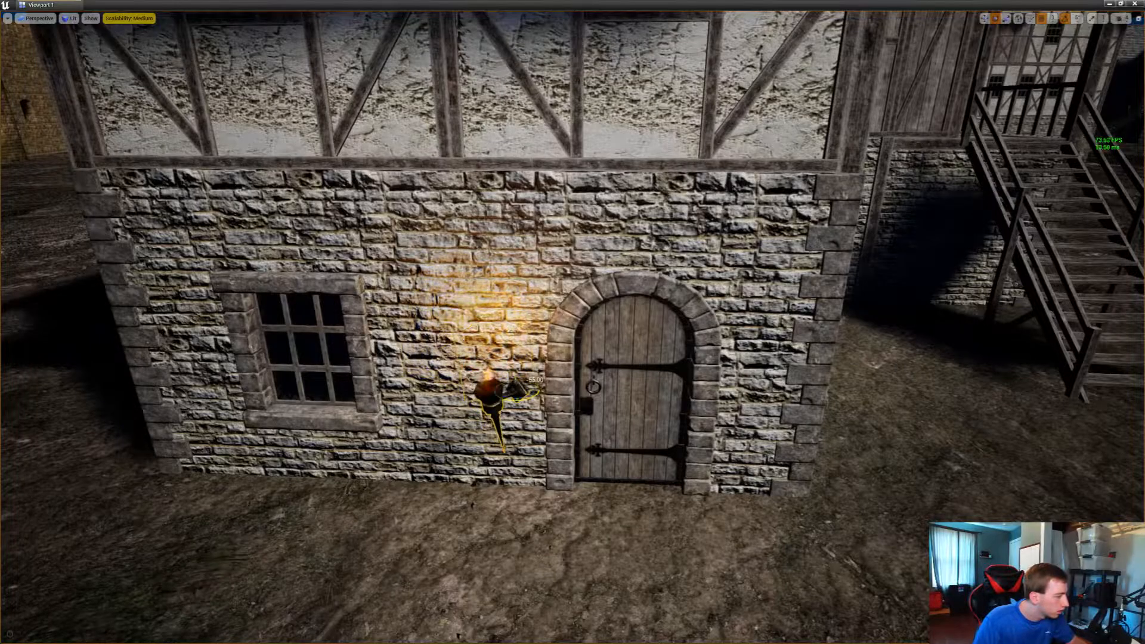
key("w")
right_click_drag(526, 391, 657, 415)
key("s")
key("w")
key("w")
key("s")
key("s")
key("w")
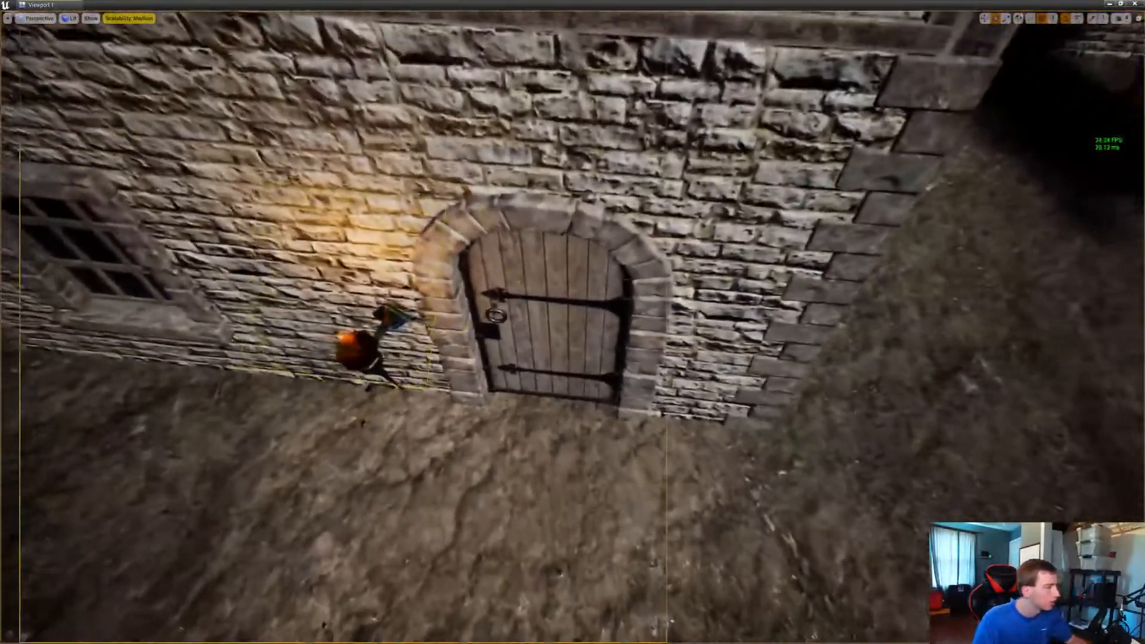
left_click_drag(396, 319, 715, 348, "alt")
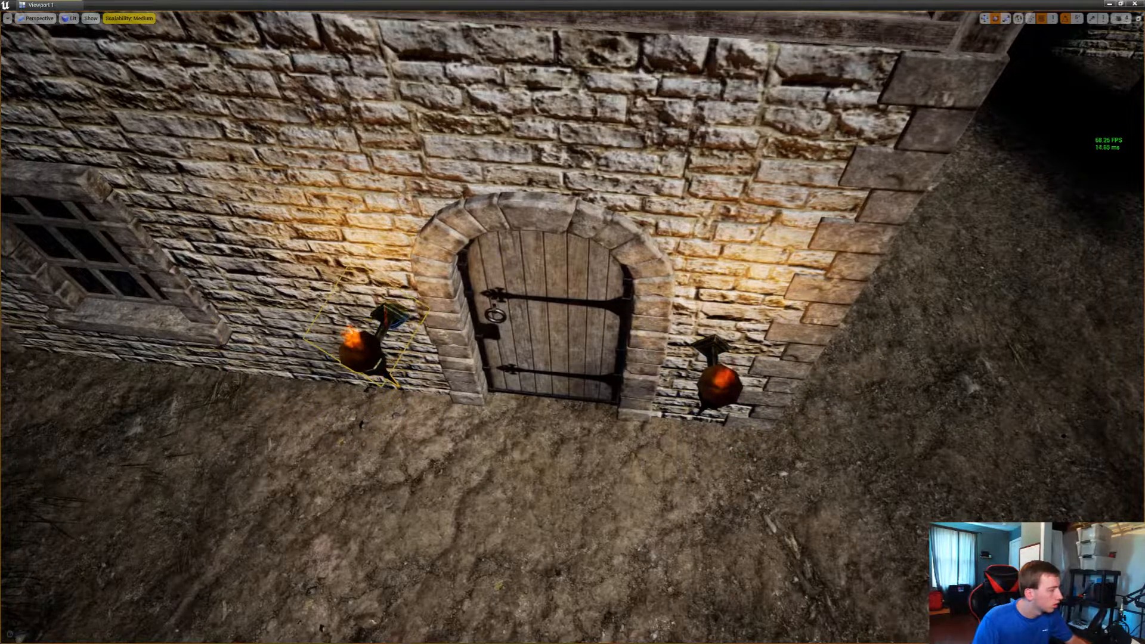
Bring a torch copy to the plank door on the wooden balcony and rotate it to face out from the plaster wall
key("s")
right_click_drag(418, 325, 364, 290)
key("d")
key("w")
left_click(701, 379)
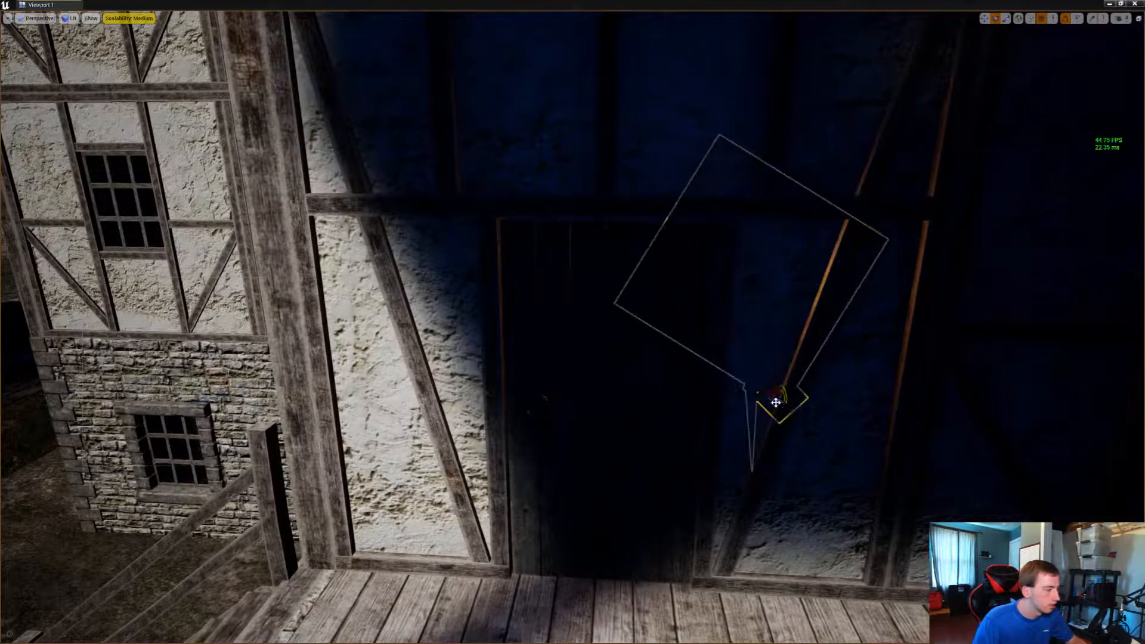
left_click_drag(775, 403, 778, 398)
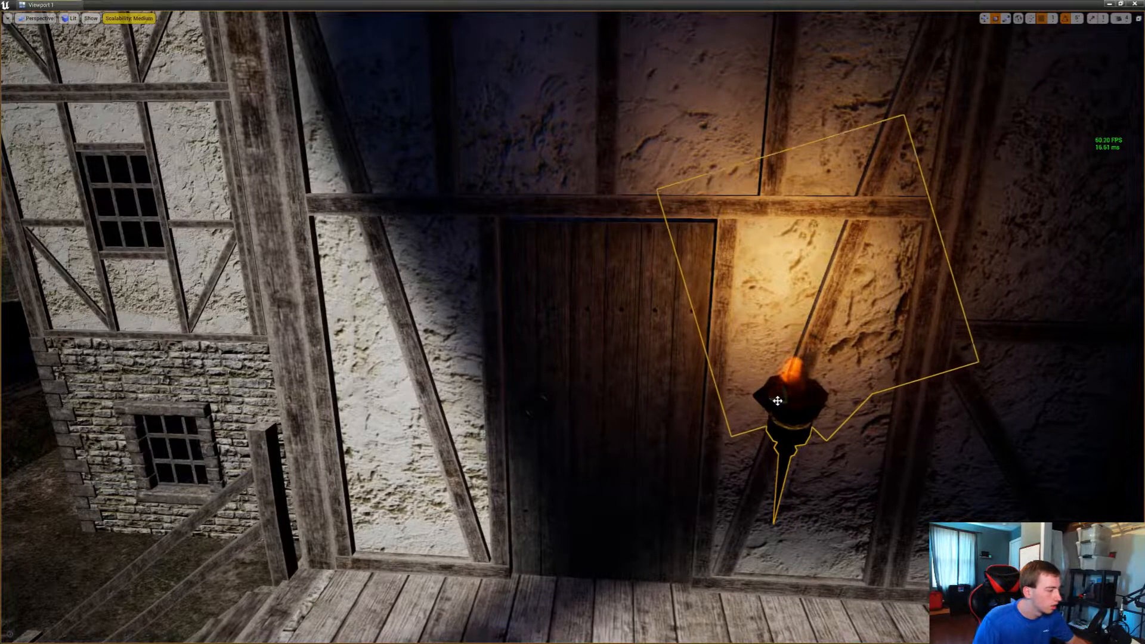
Flank the arched door under the wooden overhang with torches, one near the house corner and one by the post
key("a")
right_click_drag(756, 389, 662, 364)
key("w")
key("d")
key("w")
key("e")
left_click_drag(631, 377, 643, 347)
key("s")
right_click_drag(642, 347, 936, 387)
key("a")
key("w")
key("w")
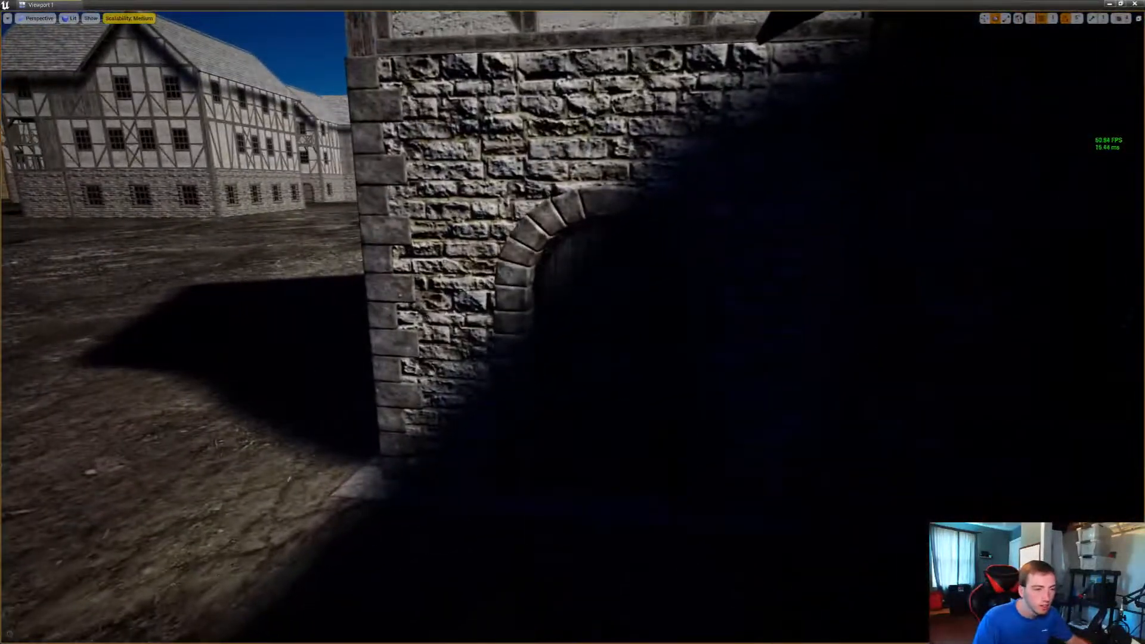
left_click_drag(1144, 399, 793, 395)
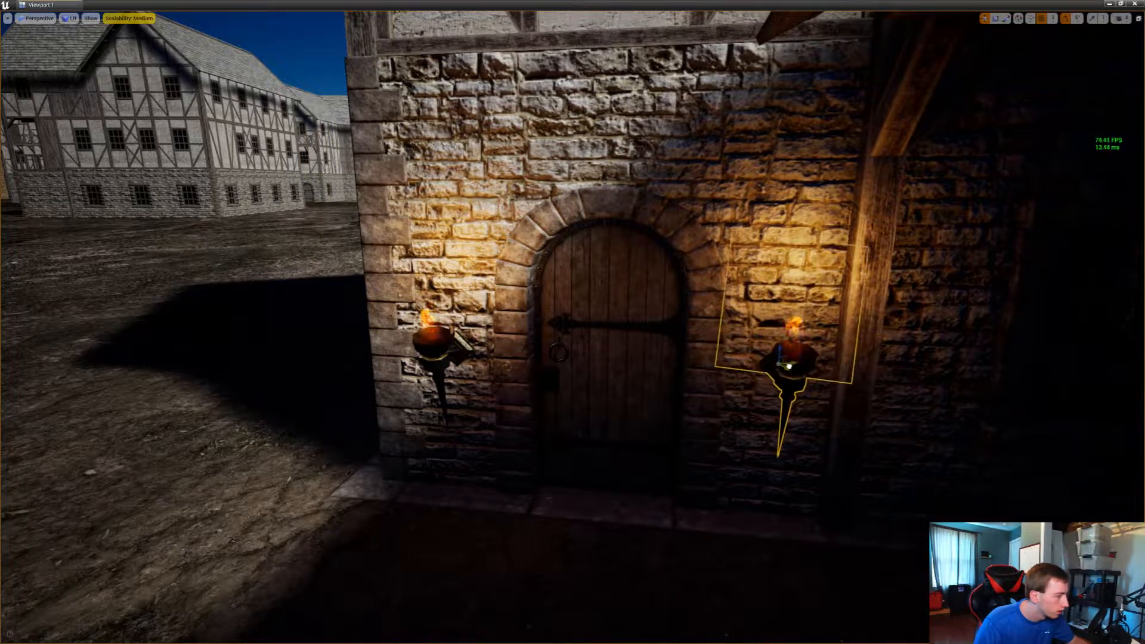
Copy the torch to the shaded stone house beside the outdoor stairs and set one on each side of its arched door
right_click_drag(788, 365, 98, 417)
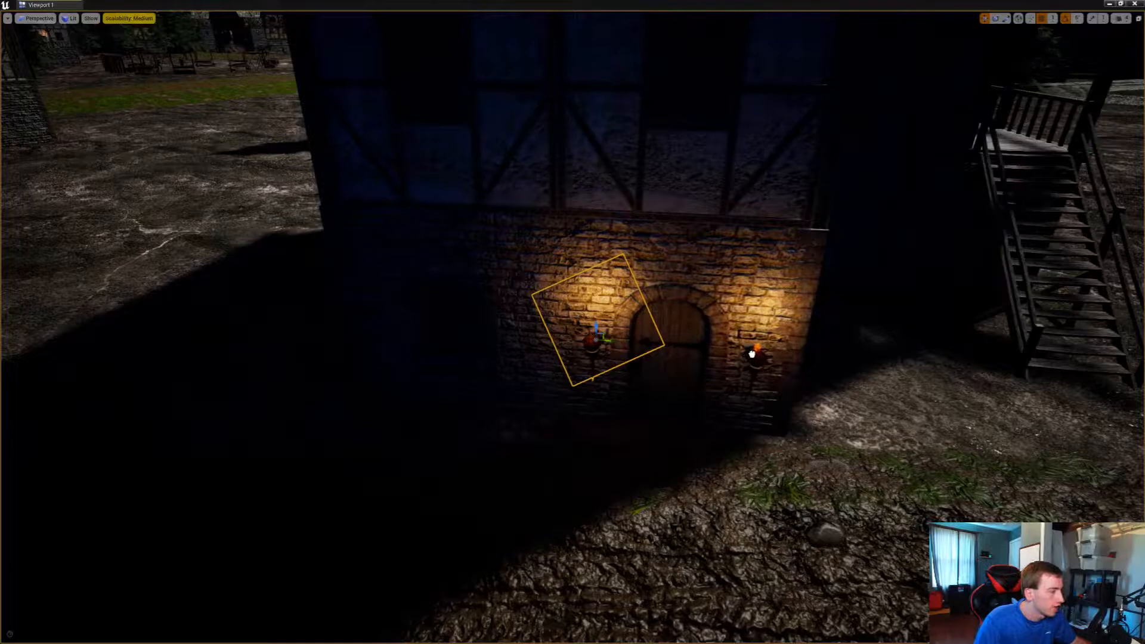
right_click_drag(751, 354, 667, 370)
Place a torch copy on the plaster wall beside the shaded balcony's plank door, clear of the door
right_click_drag(572, 322, 573, 417)
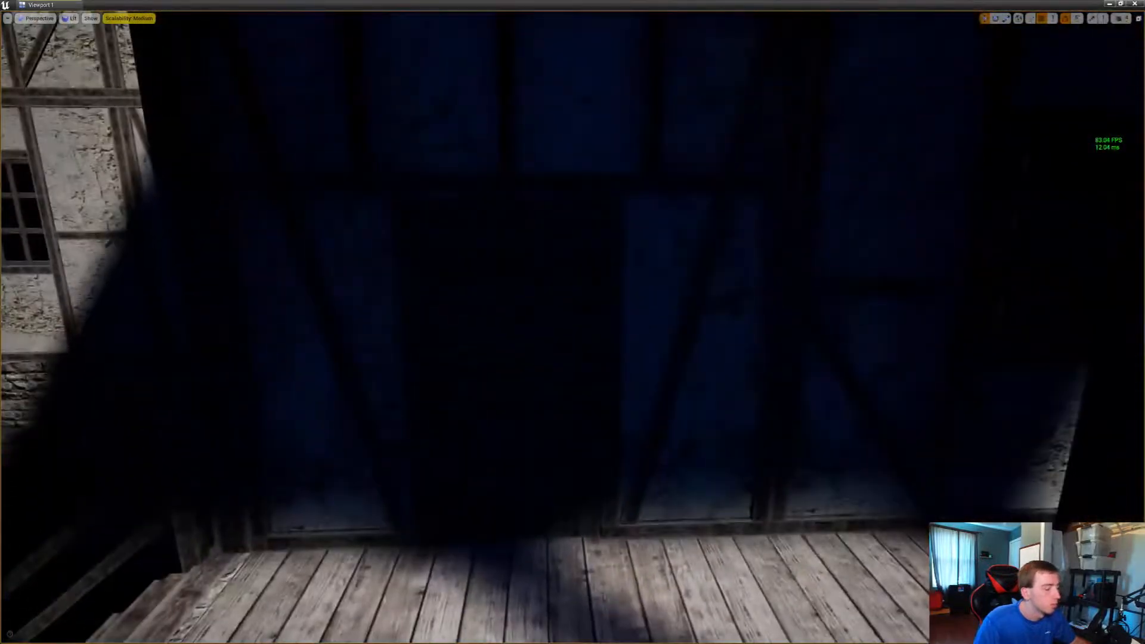
left_click_drag(751, 363, 653, 402)
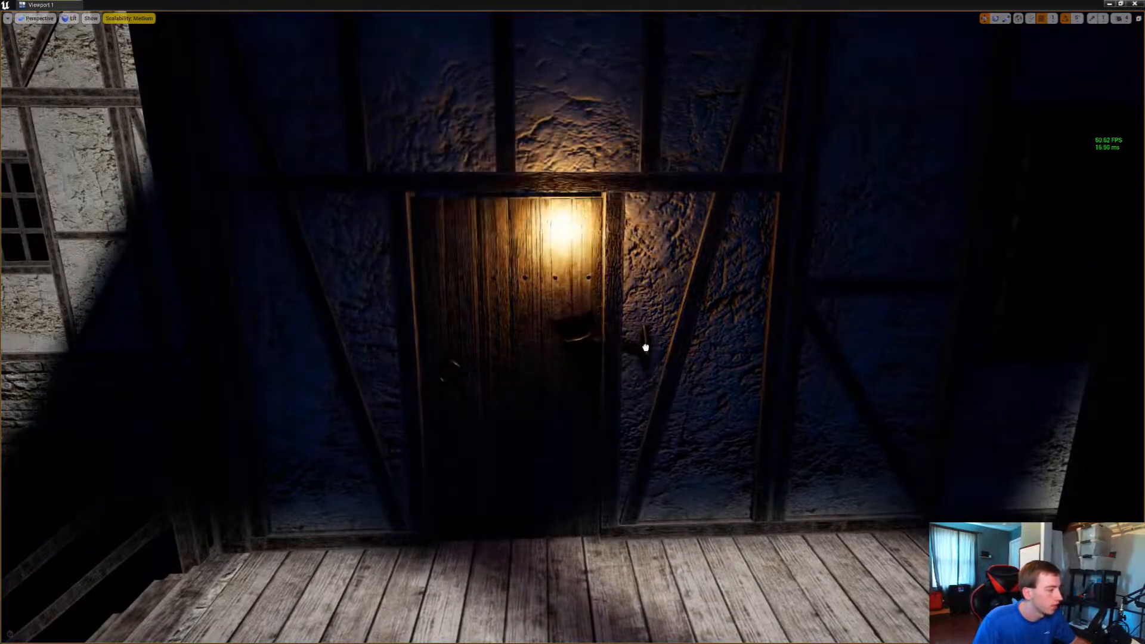
left_click_drag(640, 362, 695, 364)
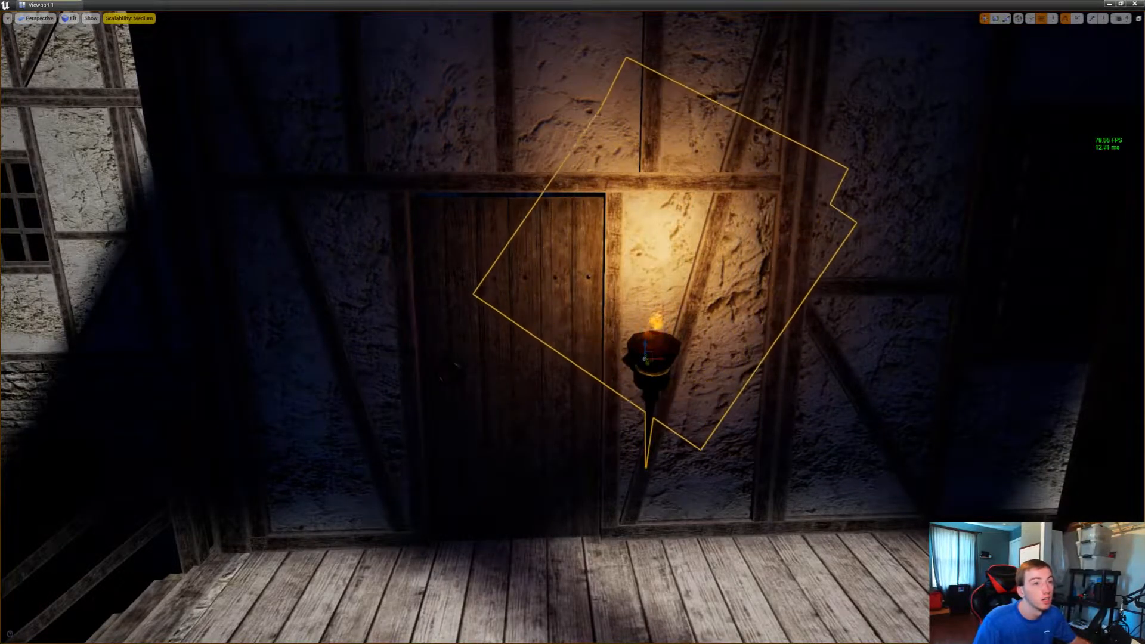
Set a torch against the dark stone wall beside the next house's arched door and duplicate it to the opposite side
key("s")
right_click_drag(572, 322, 429, 295)
key("d")
key("w")
key("w")
key("s")
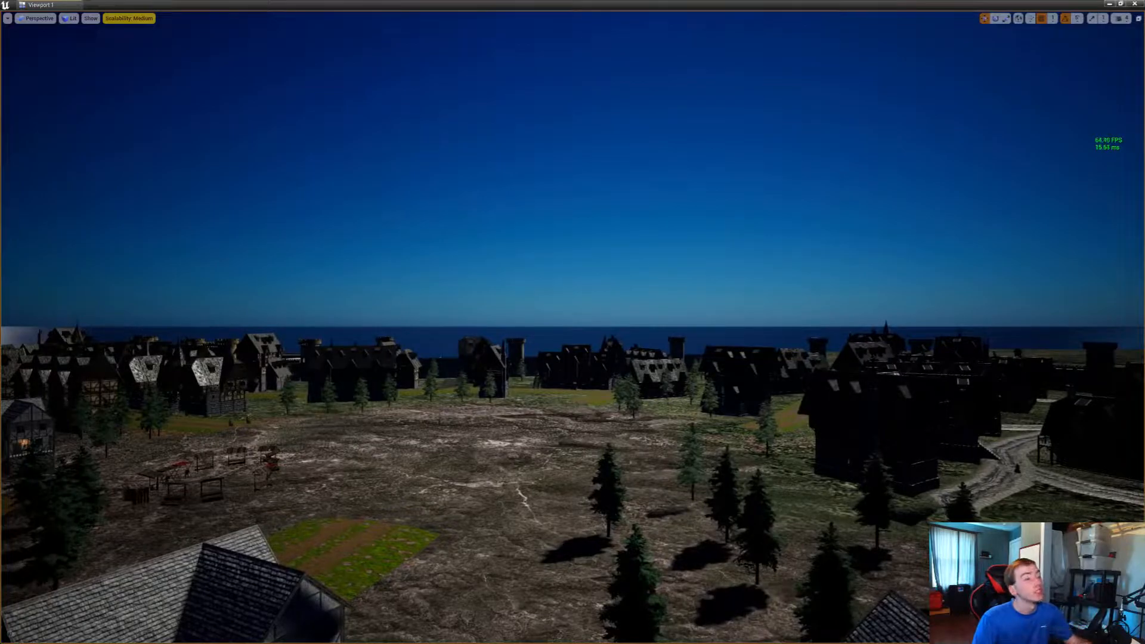
right_click_drag(429, 296, 209, 366)
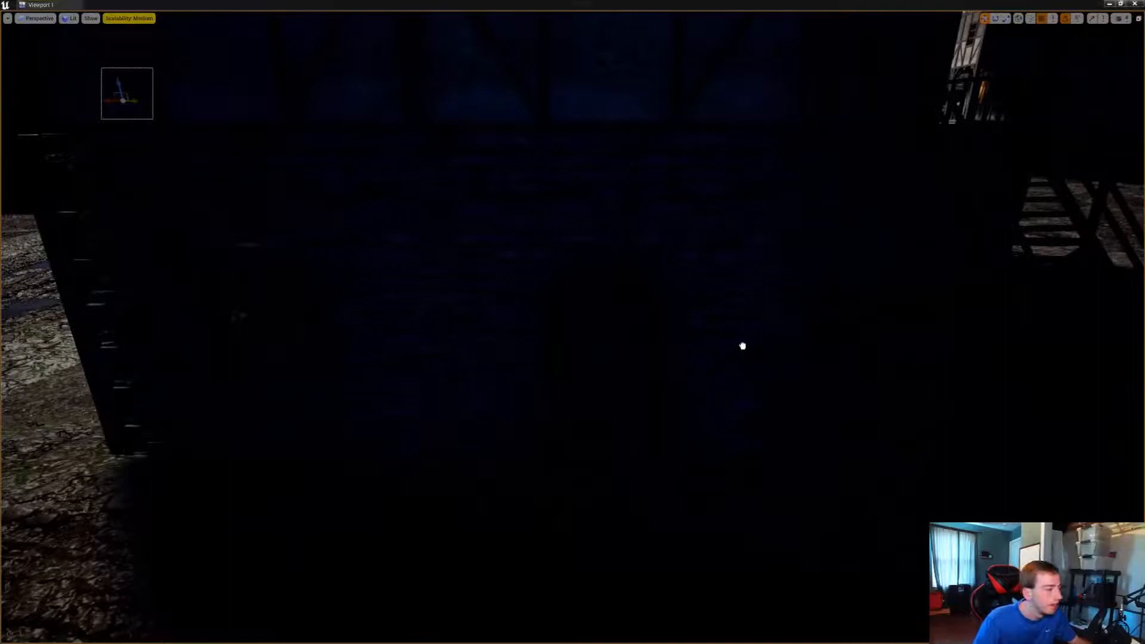
left_click_drag(742, 345, 423, 360)
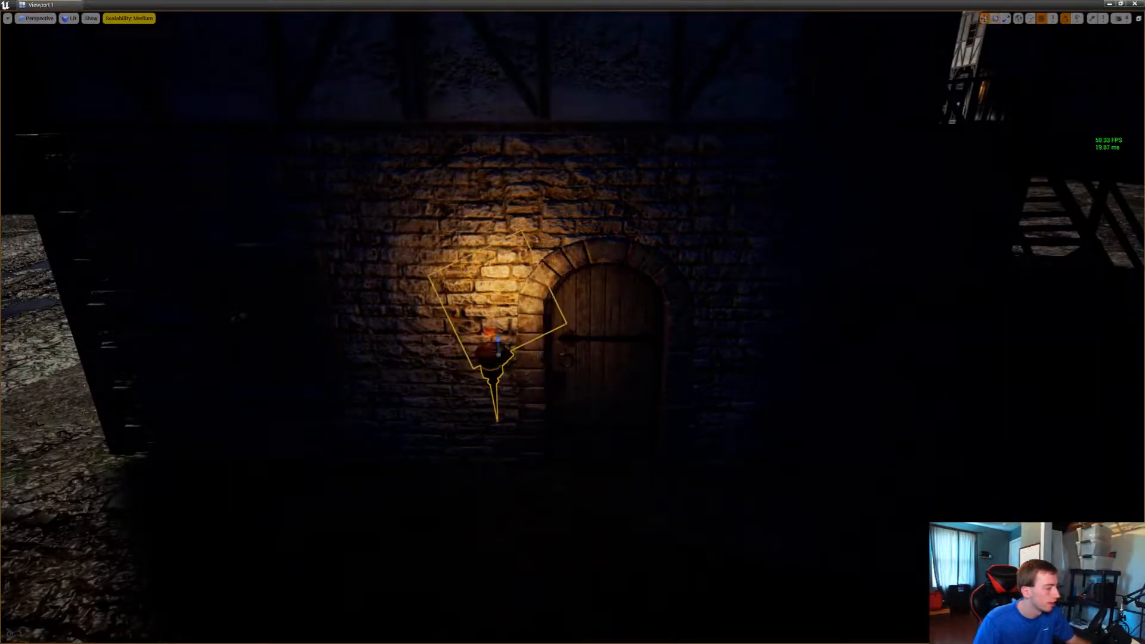
left_click_drag(495, 352, 717, 358, "alt")
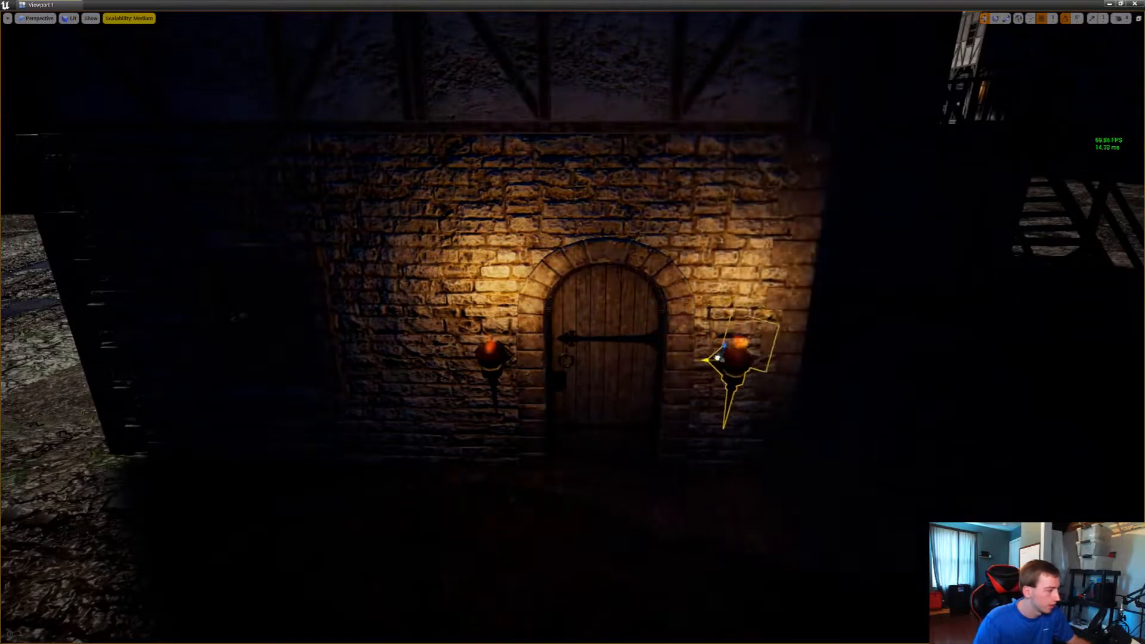
Add a torch beside the following unlit house's arched door, rotate its bracket against the wall, and duplicate it across the door
right_click_drag(724, 355, 858, 340)
left_click_drag(706, 367, 611, 392)
right_click_drag(610, 392, 349, 414)
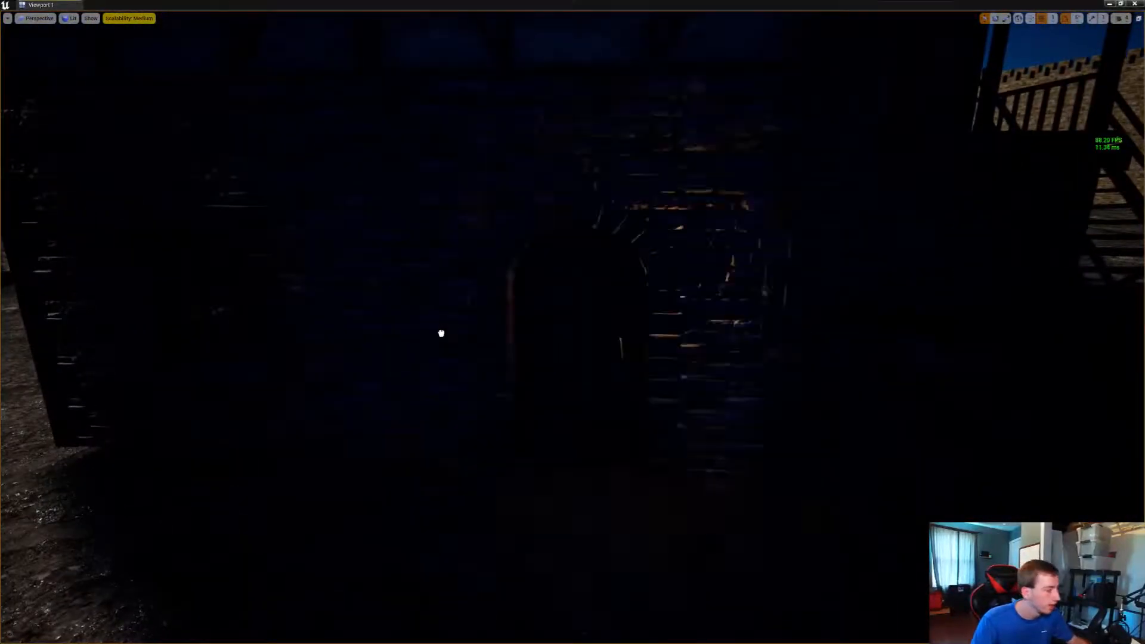
left_click_drag(469, 334, 407, 333)
right_click_drag(442, 334, 459, 355)
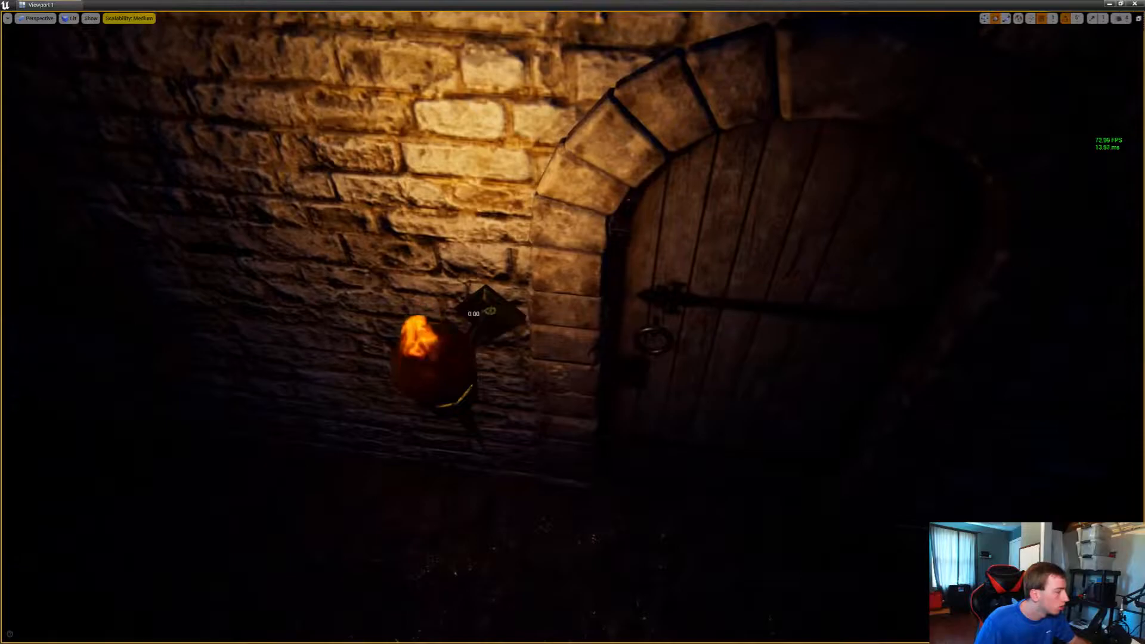
right_click_drag(482, 314, 528, 319)
key("w")
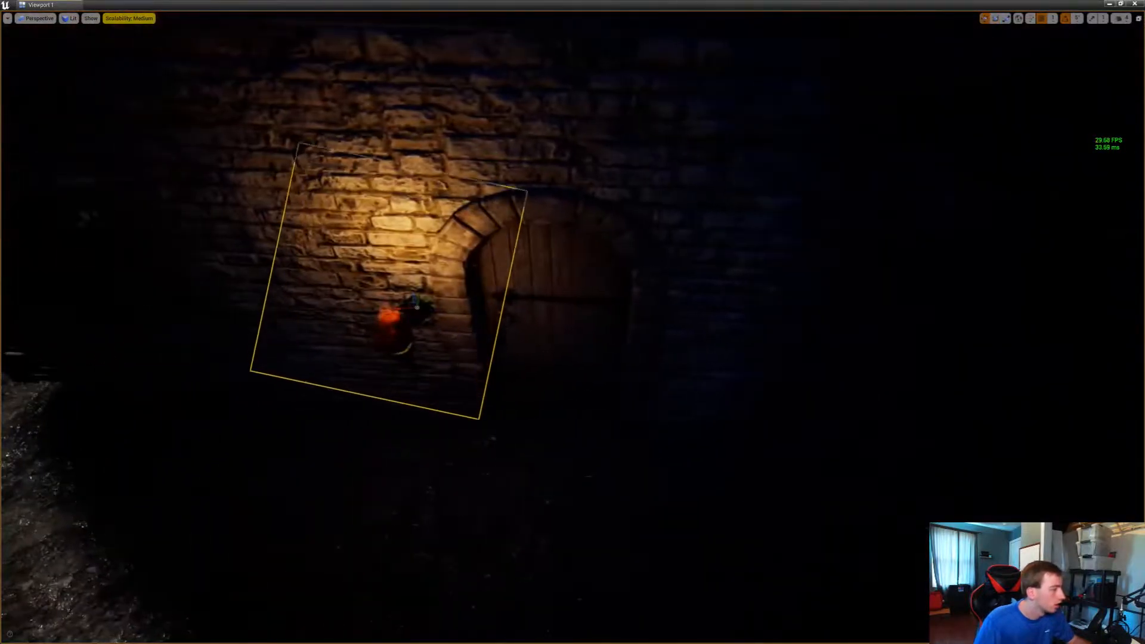
left_click_drag(411, 307, 707, 322, "alt")
right_click_drag(707, 322, 828, 310)
Rotate a torch copy onto the wall between the house corner and porch door, and duplicate it beside the wooden post
left_click_drag(1098, 257, 589, 376)
right_click_drag(589, 376, 669, 344)
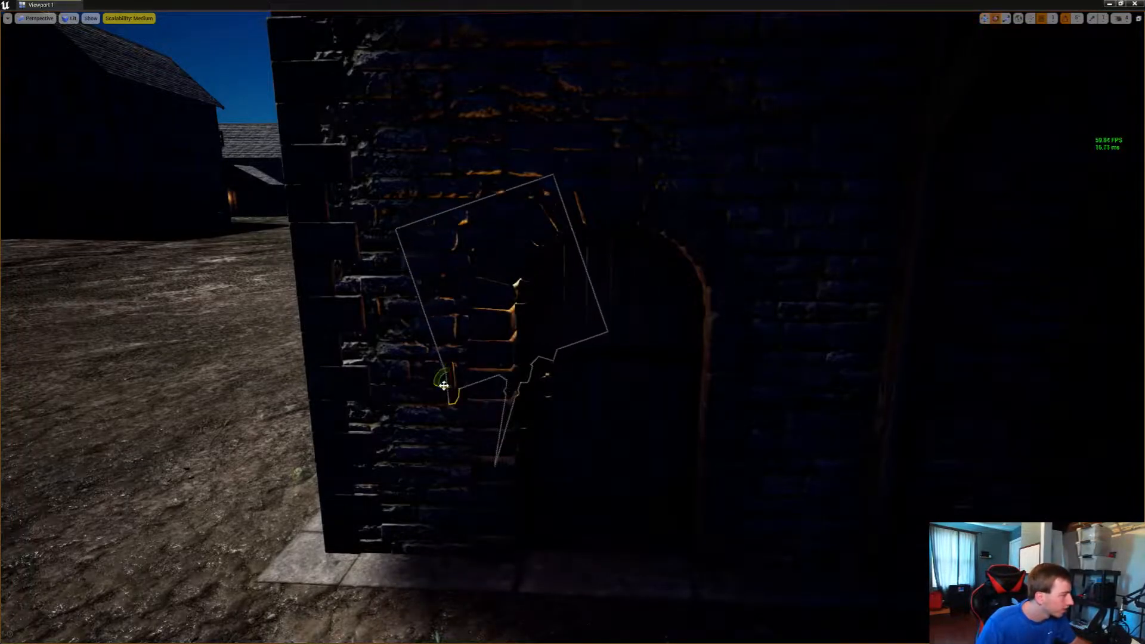
left_click_drag(444, 385, 507, 385)
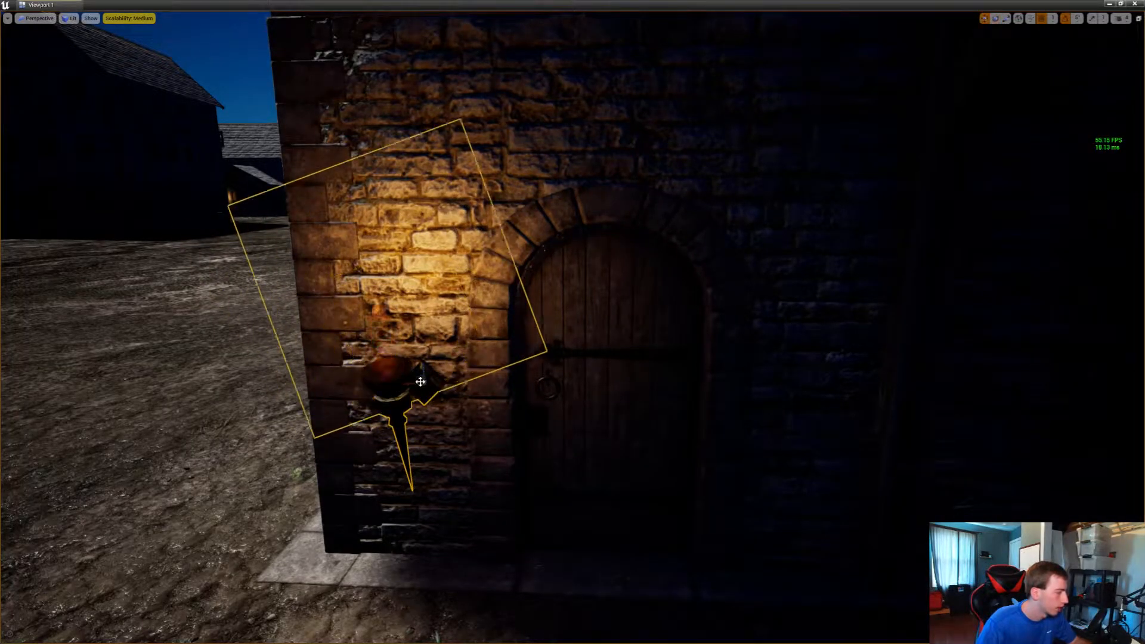
left_click_drag(418, 380, 783, 389, "alt")
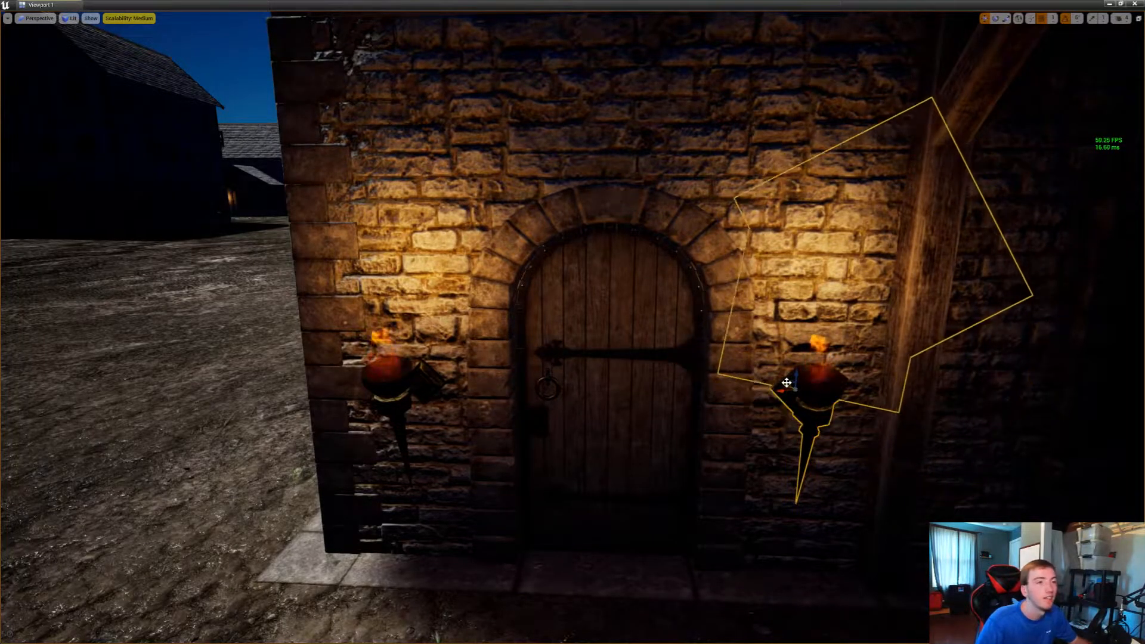
Place a torch between the barred window and arched door of the moonlit house and duplicate it near the corner
key("s")
right_click_drag(784, 383, 515, 417)
key("w")
left_click_drag(1144, 381, 438, 398)
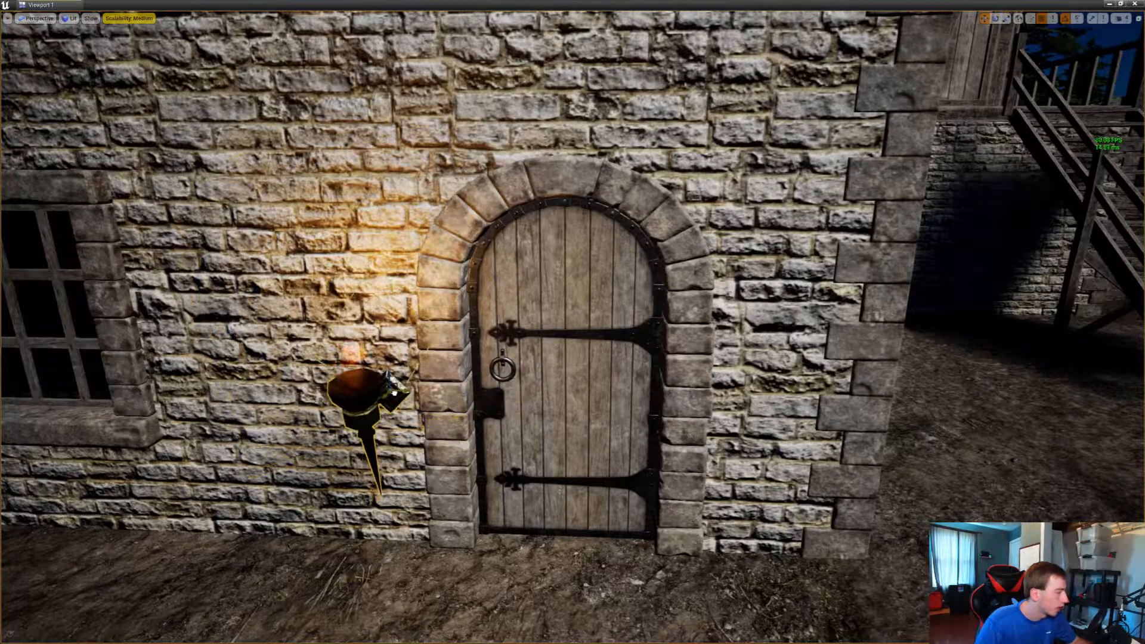
left_click_drag(393, 393, 775, 408, "alt")
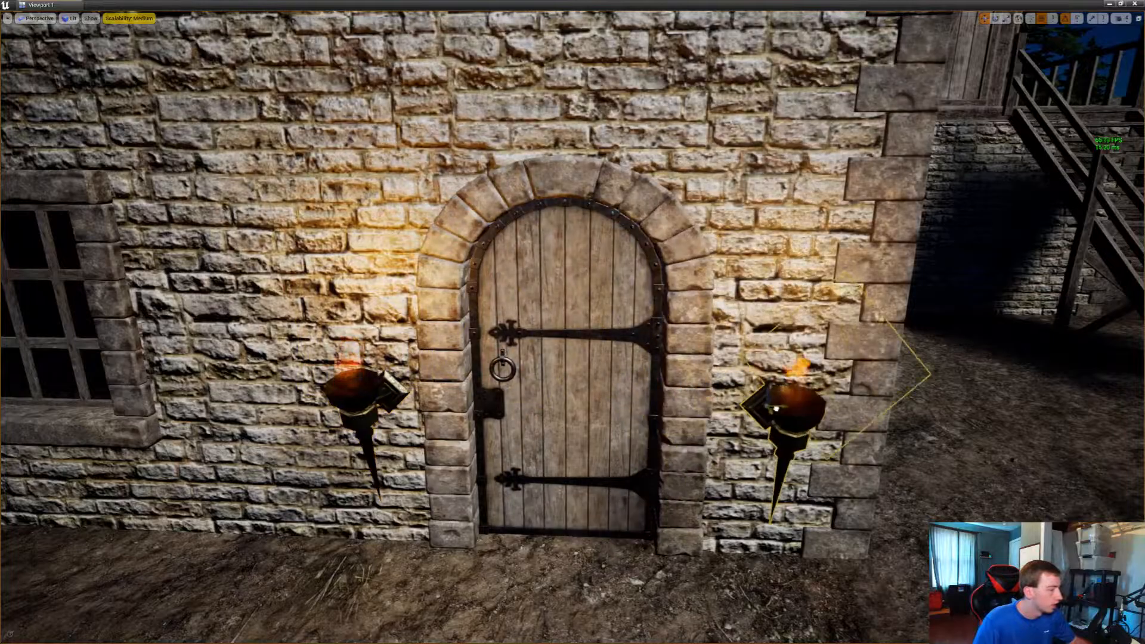
Place a torch beside the balcony's ring-handled plank door and rotate it about 175 degrees to face outward
key("w")
mouse_move(775, 408)
right_mouse_down()
mouse_move(847, 364)
mouse_move(864, 367)
mouse_move(790, 402)
right_mouse_up()
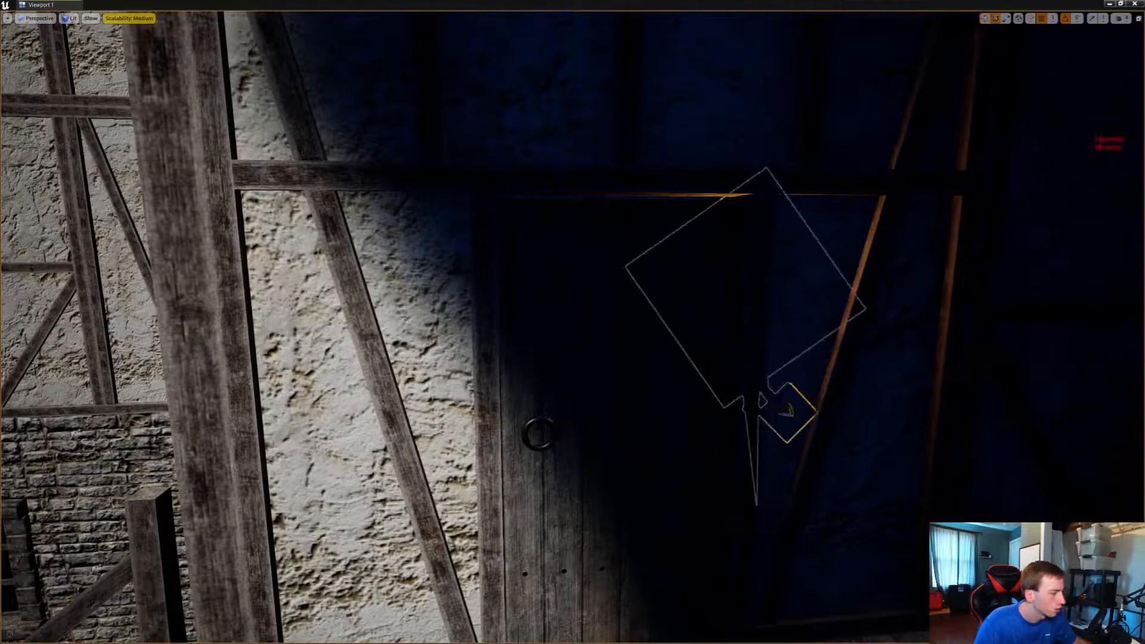
mouse_move(787, 410)
left_mouse_down()
mouse_move(779, 404)
mouse_move(793, 412)
left_mouse_up()
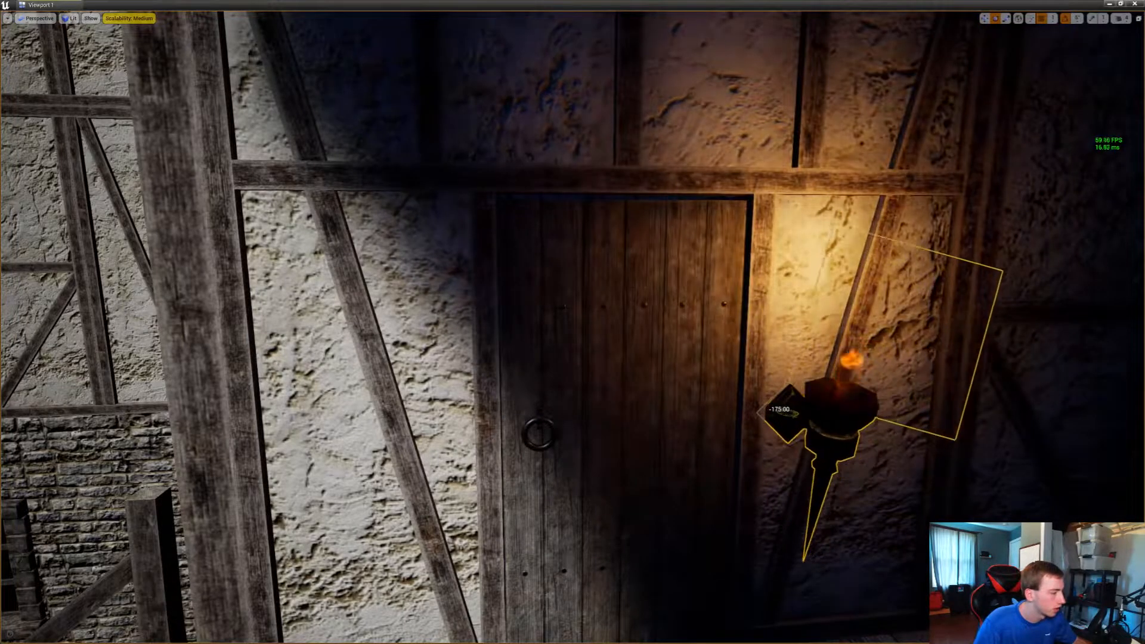
right_click_drag(787, 411, 858, 432)
Rotate a torch against the next stone house's wall by the arched door and duplicate it on the corner side
key("s")
key("s")
key("w")
key("w")
key("s")
key("w")
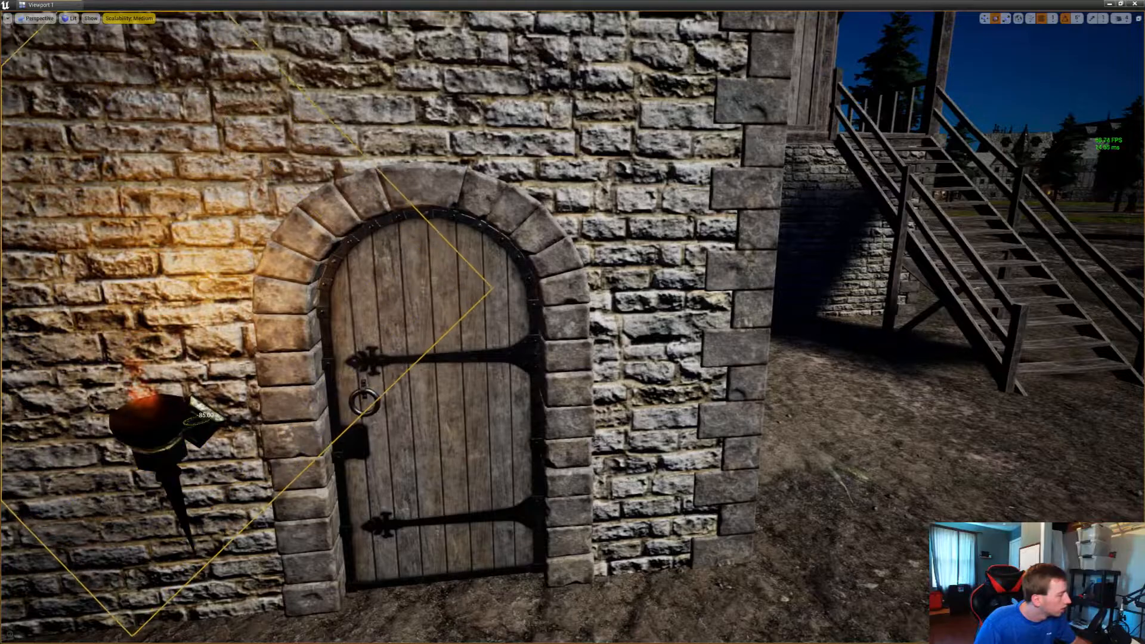
right_click_drag(220, 420, 208, 459)
key("d")
key("s")
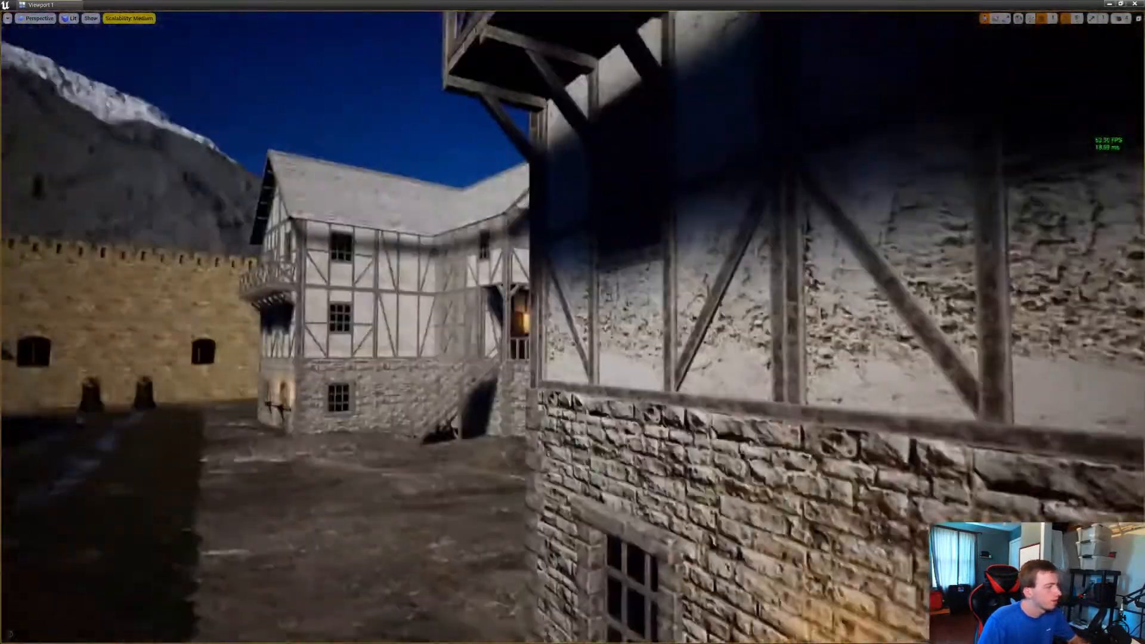
Add a torch beside the railed balcony's plank door, rotate it about 160 degrees to face outward, and deselect it
right_click_drag(573, 322, 426, 307)
key("w")
key("w")
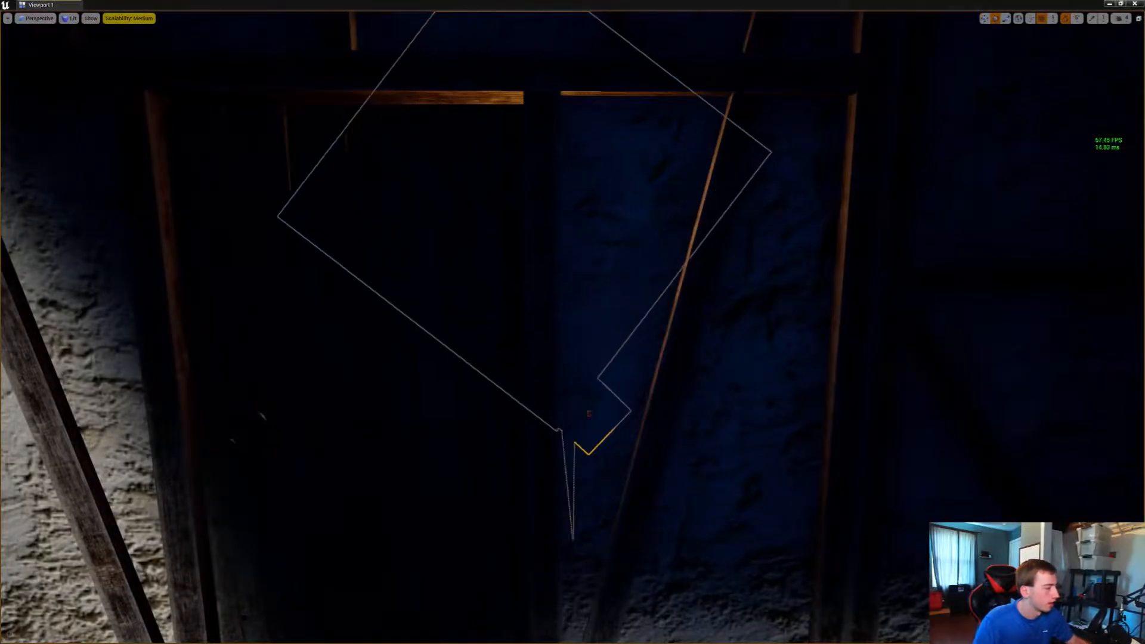
key("w")
key("s")
right_click_drag(573, 322, 579, 388)
key("w")
key("s")
key("e")
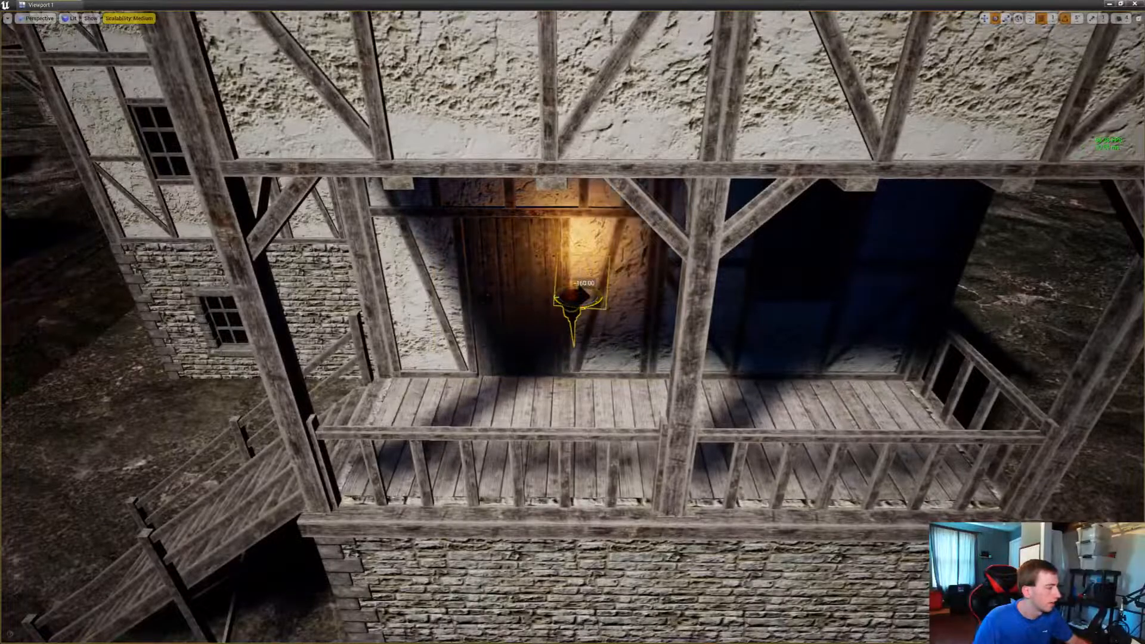
key("s")
right_click_drag(577, 298, 575, 287)
key("Escape")
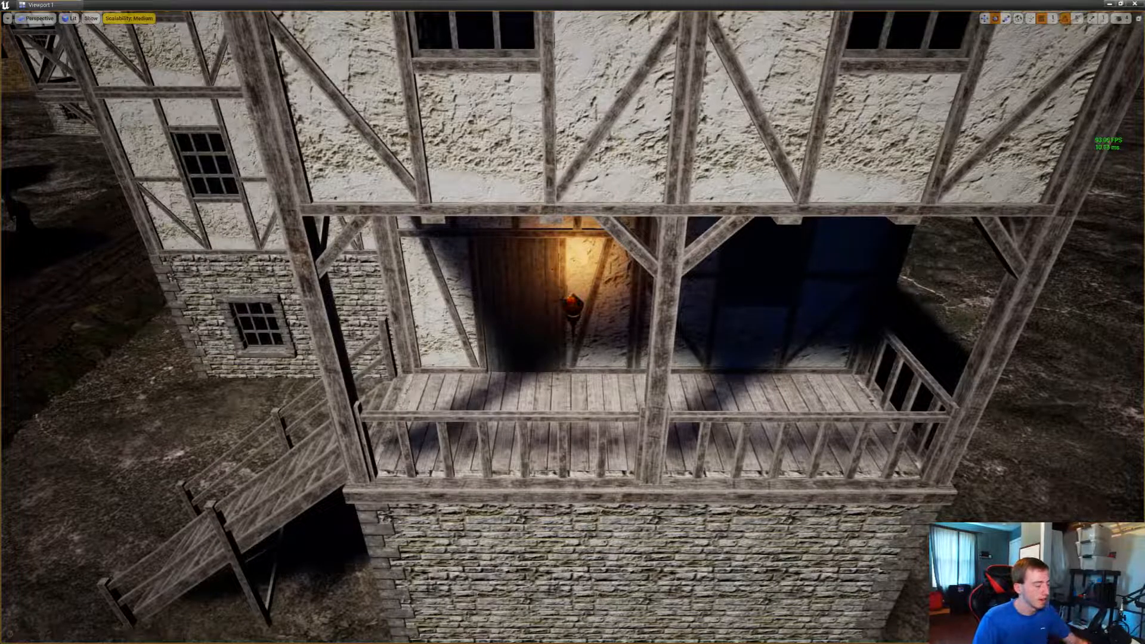
Position a torch between the arched door and slanted wooden post under the porch, and duplicate it across the door
key("s")
right_click_drag(576, 287, 564, 333)
key("w")
key("w")
left_click_drag(1144, 90, 854, 372)
key("super")
key("super")
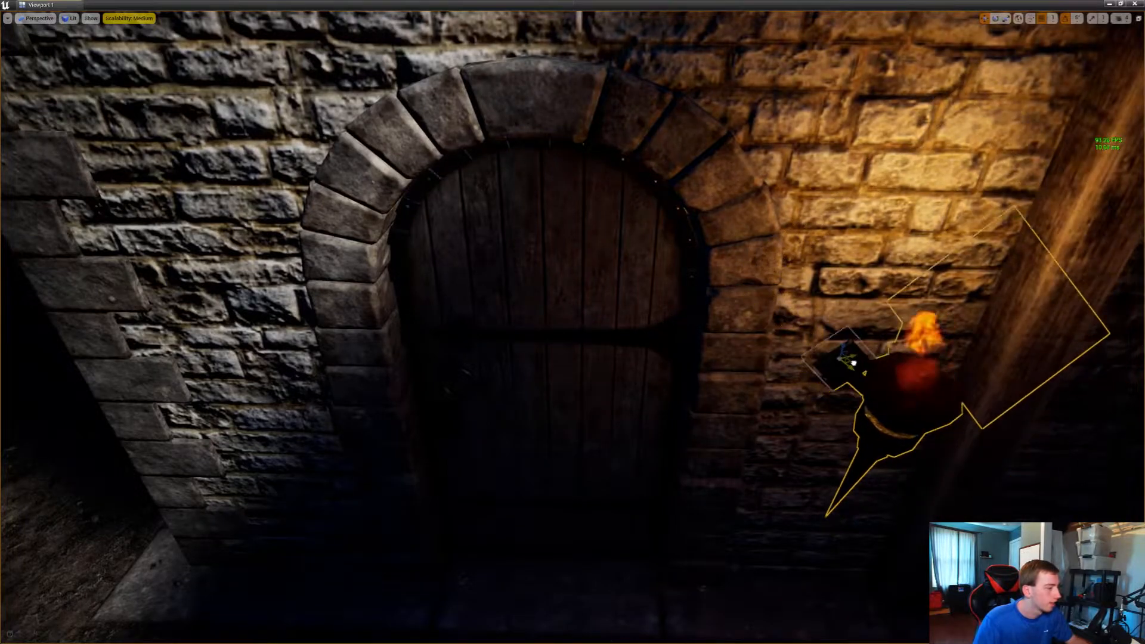
right_click_drag(854, 372, 920, 340)
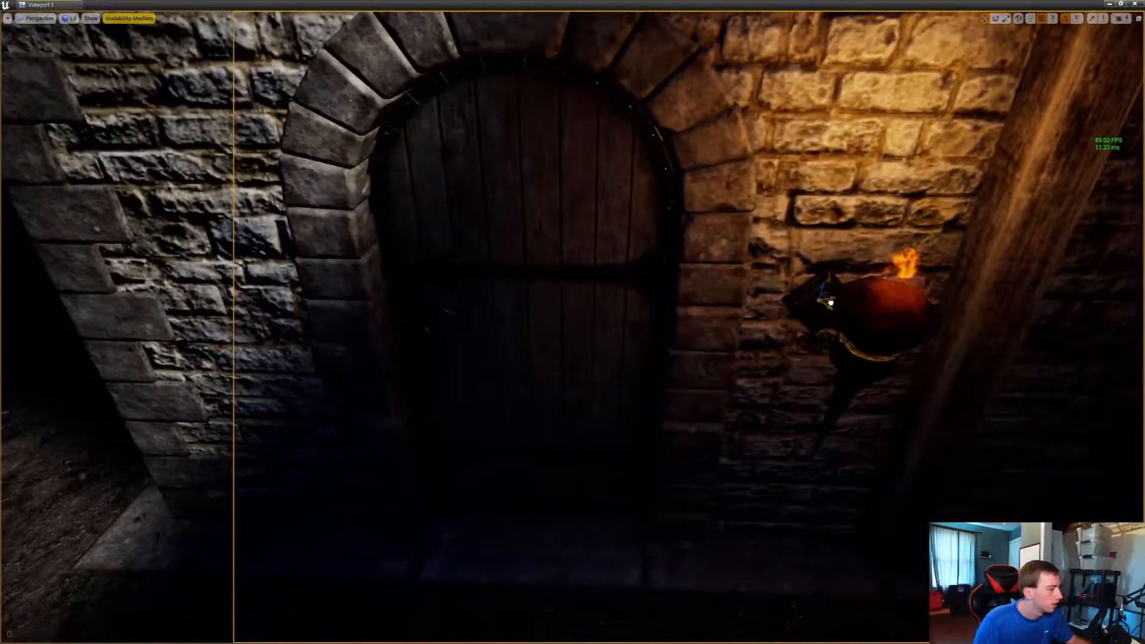
left_click_drag(830, 303, 266, 288, "alt")
Place a torch on the next house's unlit stone wall beside the arched door, on the side away from the house corner
key("s")
right_click_drag(573, 322, 525, 325)
key("w")
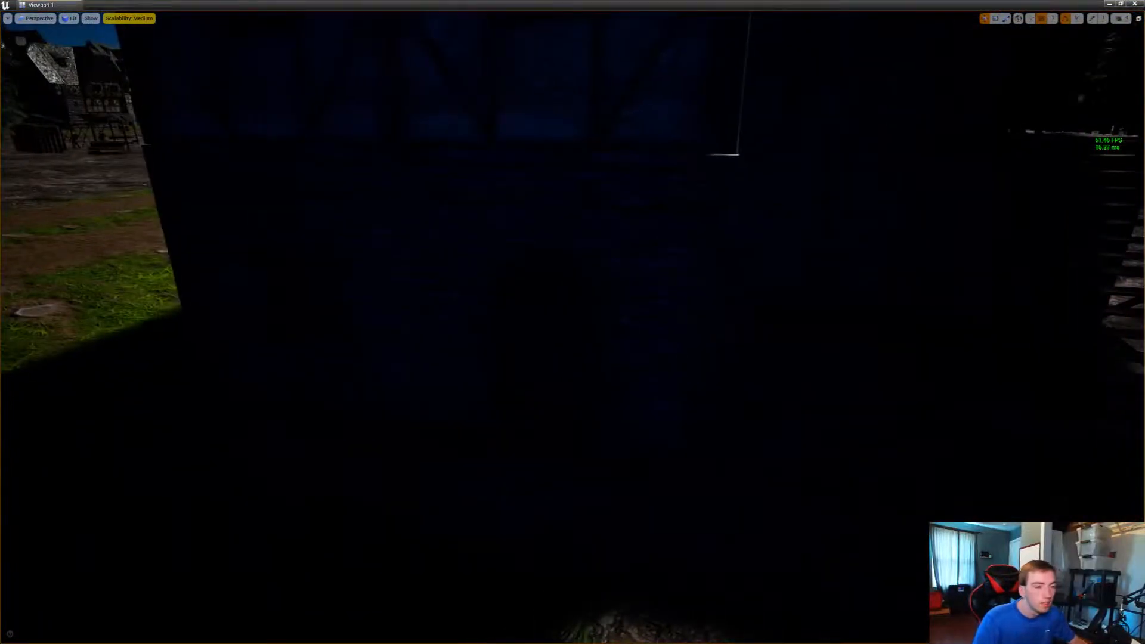
left_click_drag(610, 337, 450, 337)
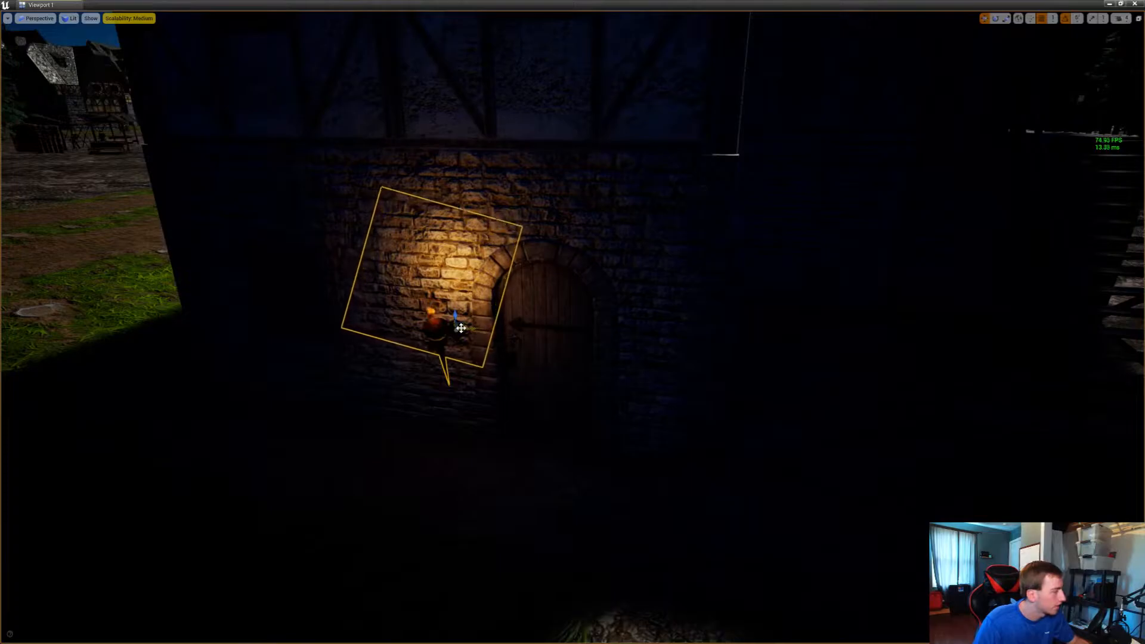
Duplicate the torch across the arched door on the corner side and set its bracket against the stone wall
left_click_drag(461, 328, 663, 349, "alt")
right_click_drag(663, 349, 488, 362)
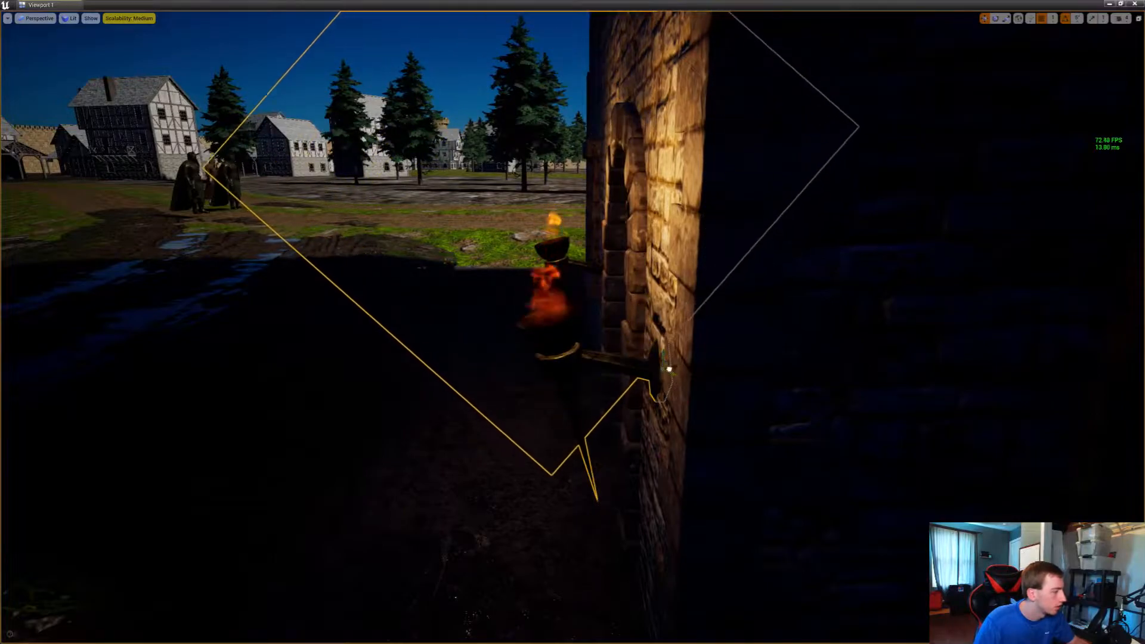
right_click_drag(572, 357, 579, 331)
key("s")
key("d")
key("w")
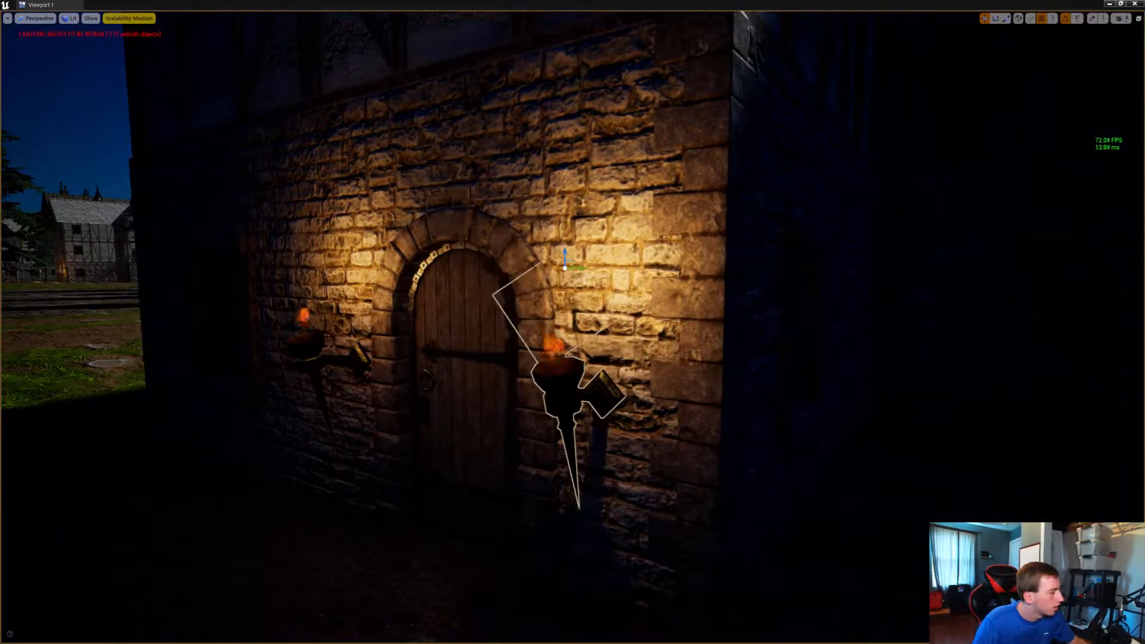
Add a torch beside the plank door on the railed wooden porch, rotate it about -70 degrees to face outward, and deselect it
right_click_drag(572, 322, 525, 311)
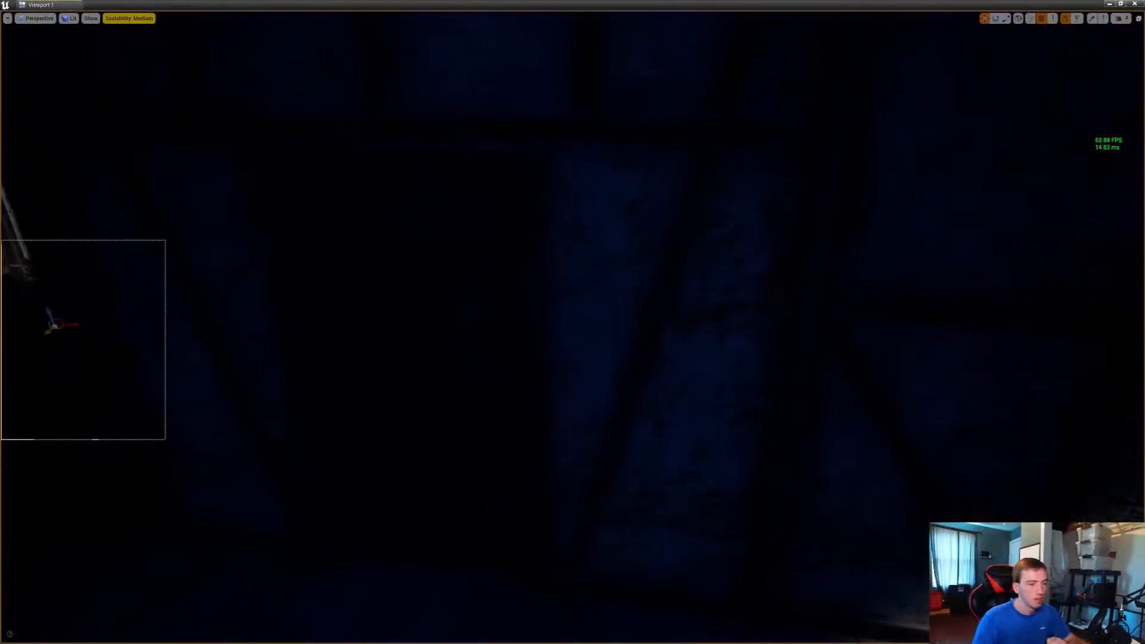
left_click_drag(657, 368, 632, 391)
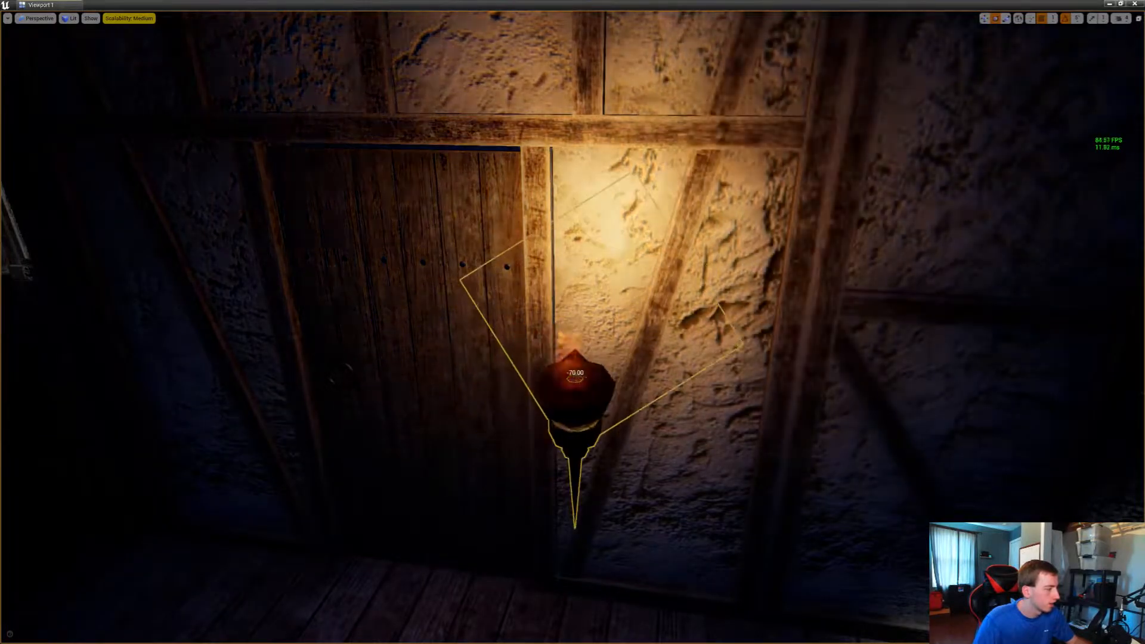
key("w")
mouse_move(632, 390)
right_mouse_down()
mouse_move(521, 390)
mouse_move(560, 408)
mouse_move(614, 409)
mouse_move(578, 399)
mouse_move(628, 411)
right_mouse_up()
key("e")
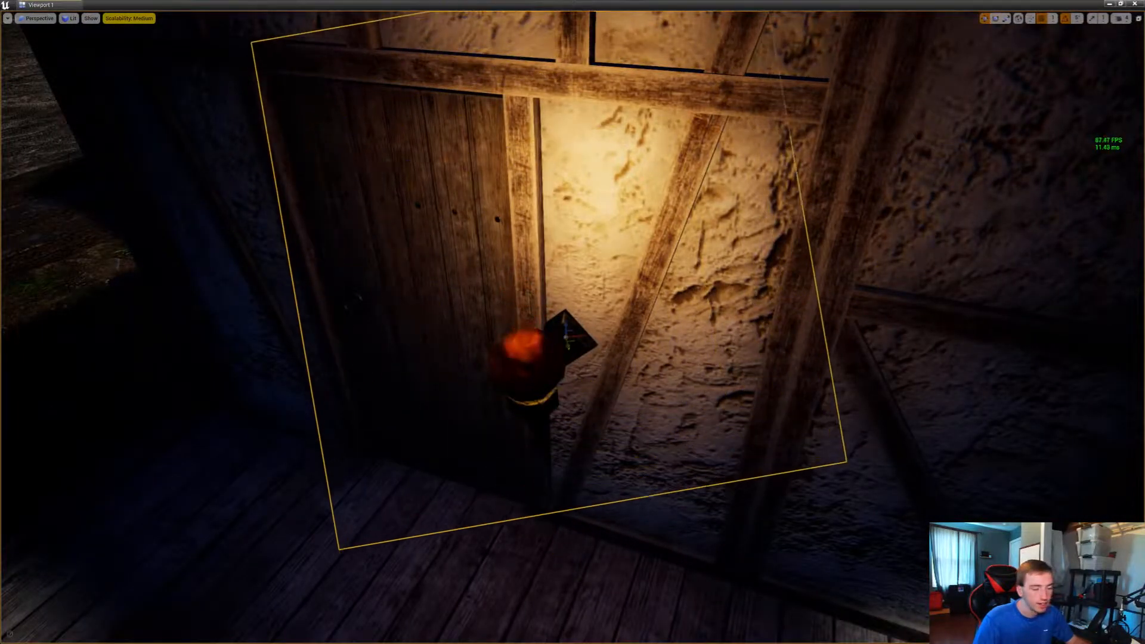
key("w")
left_click(649, 342)
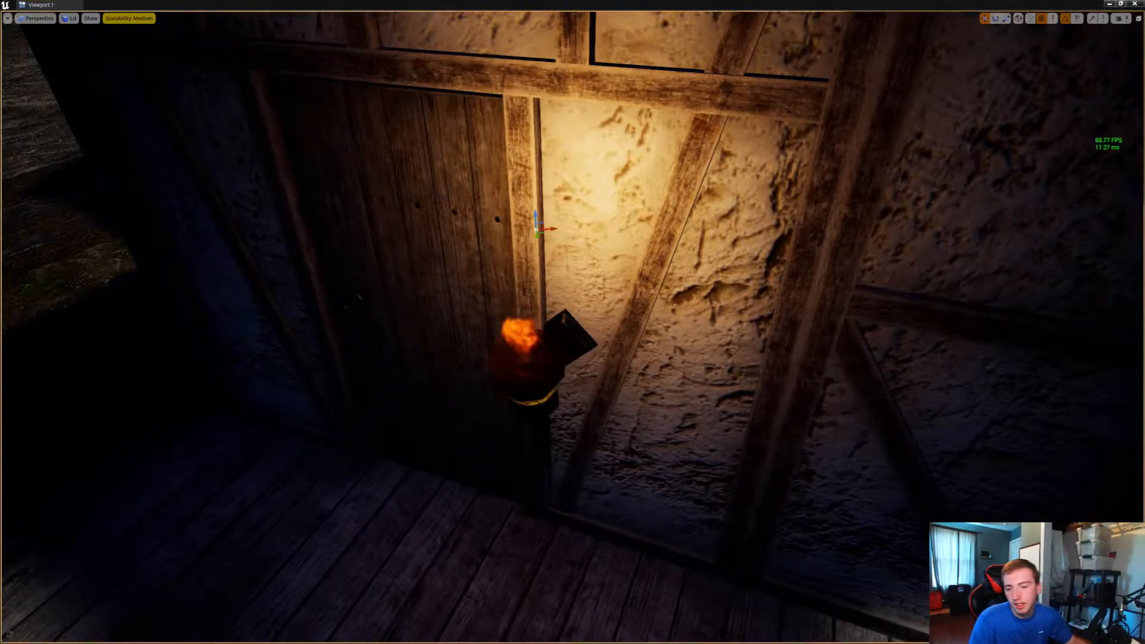
right_click_drag(649, 343, 682, 325)
key("s")
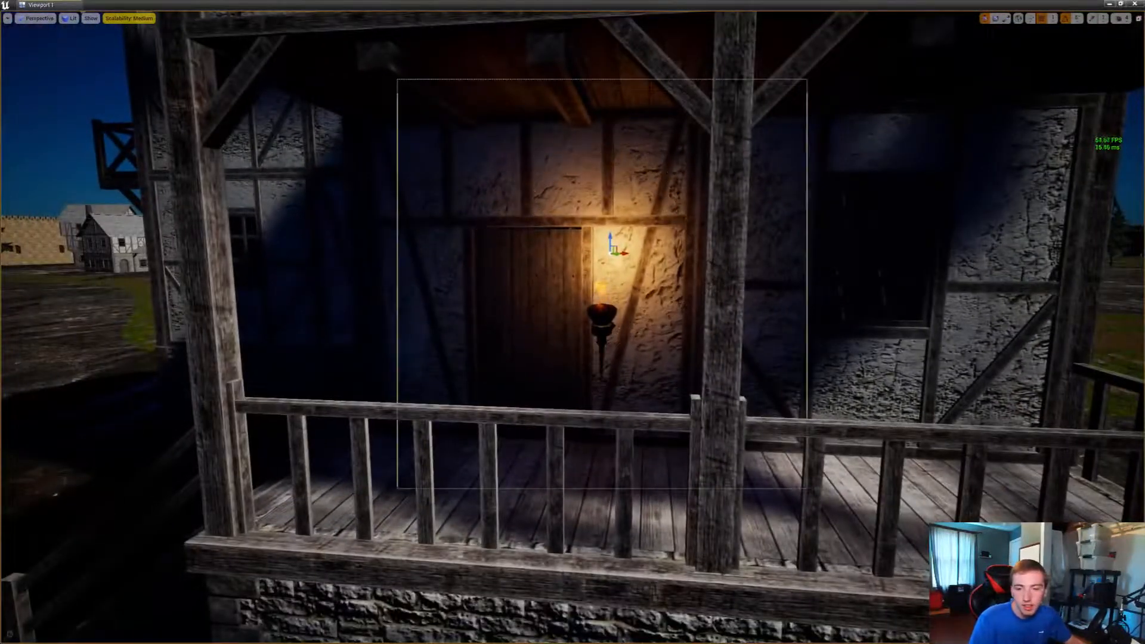
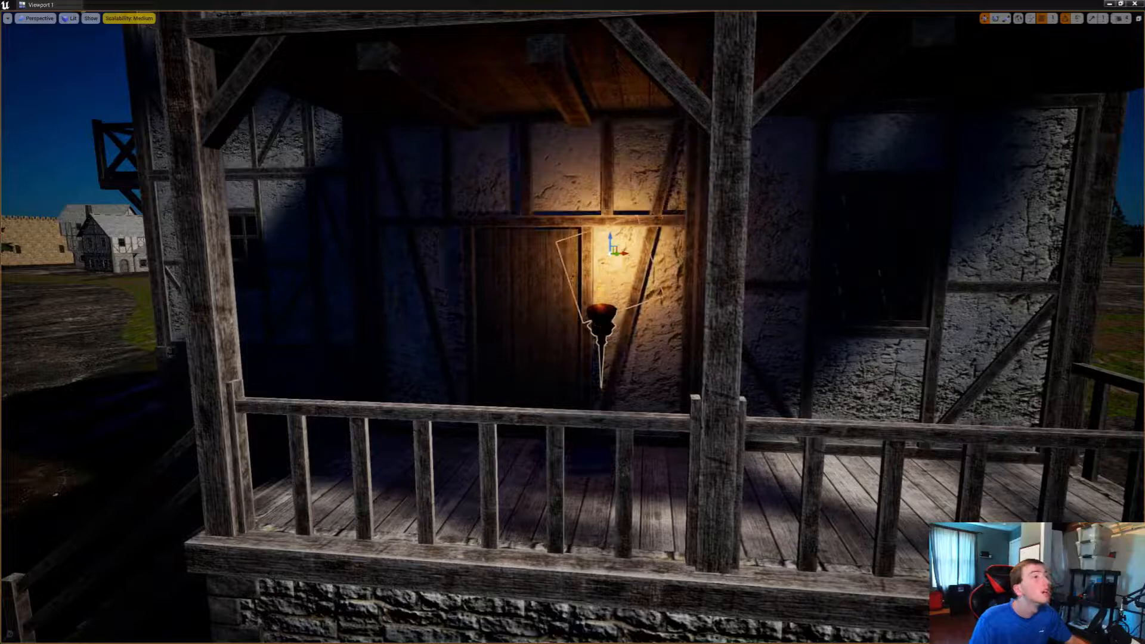
Show the frame rate in the viewport and turn on Game View to hide the editor icons
key("ctrl+shift+h")
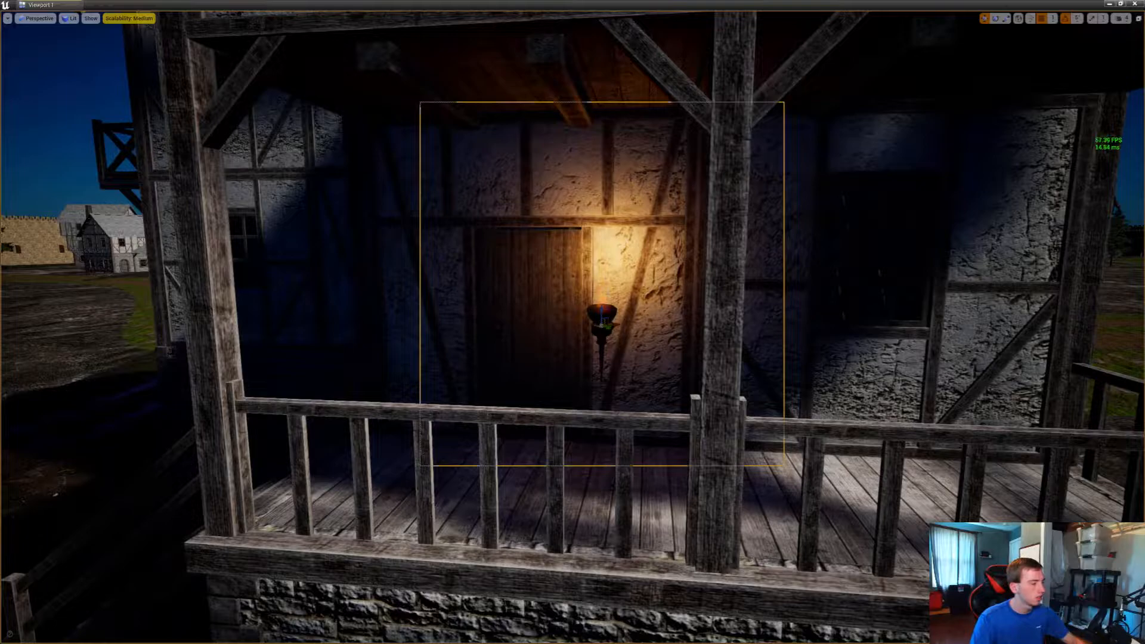
key("g")
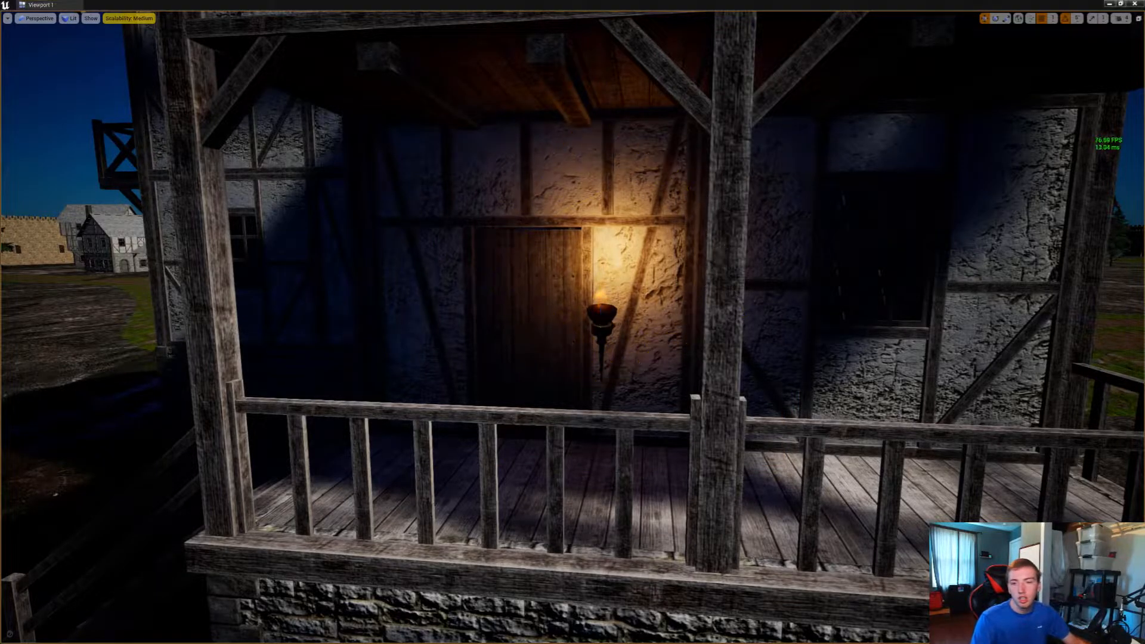
Place a torch on the lit stone wall between the arched door and the house corner, rotated -140 degrees
key("w")
right_click_drag(572, 322, 751, 337)
key("a")
key("s")
key("w")
key("w")
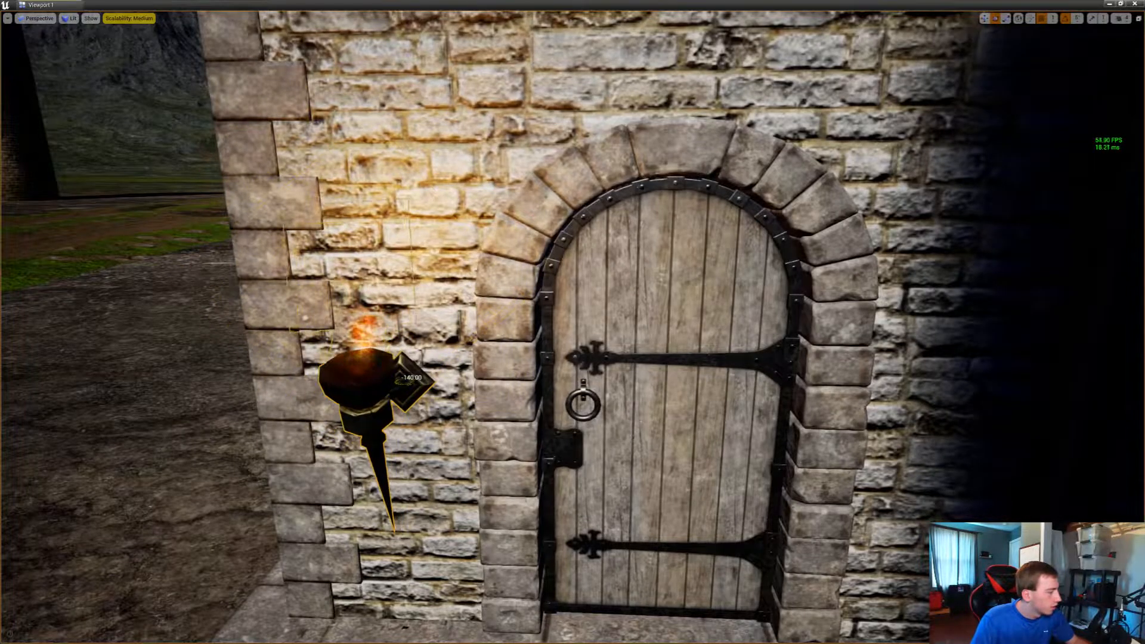
key("w")
right_click_drag(656, 334, 608, 391)
Duplicate the torch to the other side of the arched door, next to the lean-to roof
key("s")
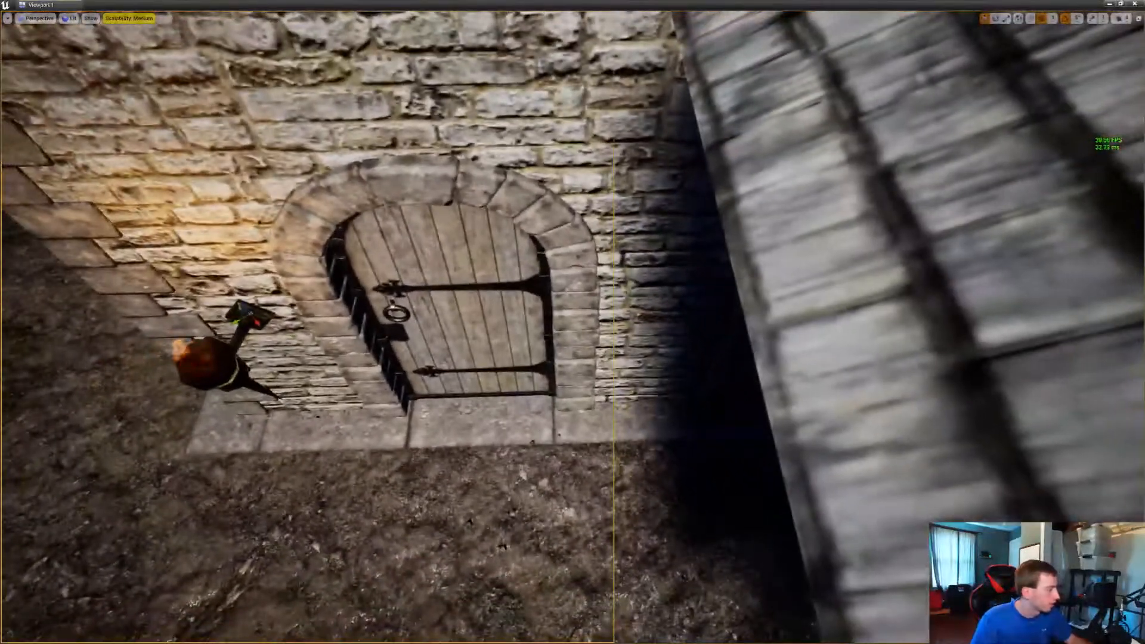
left_click_drag(247, 321, 604, 322, "alt")
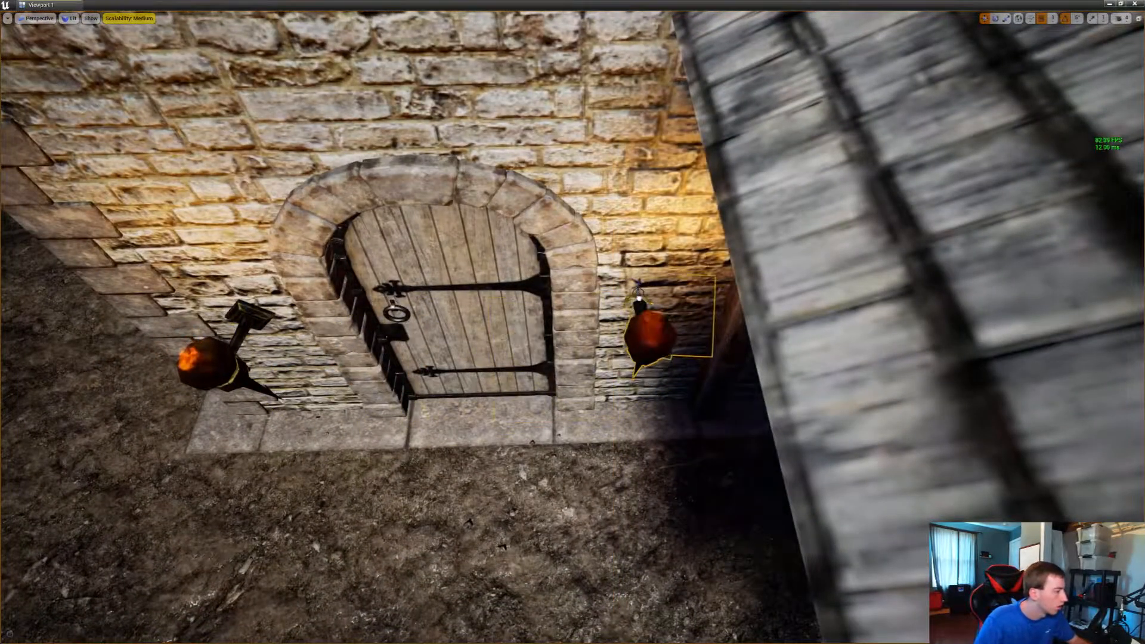
right_click_drag(585, 314, 946, 255)
Place a torch on the next house's dark stone wall beside the arched door, on the side away from the corner
key("w")
key("w")
key("w")
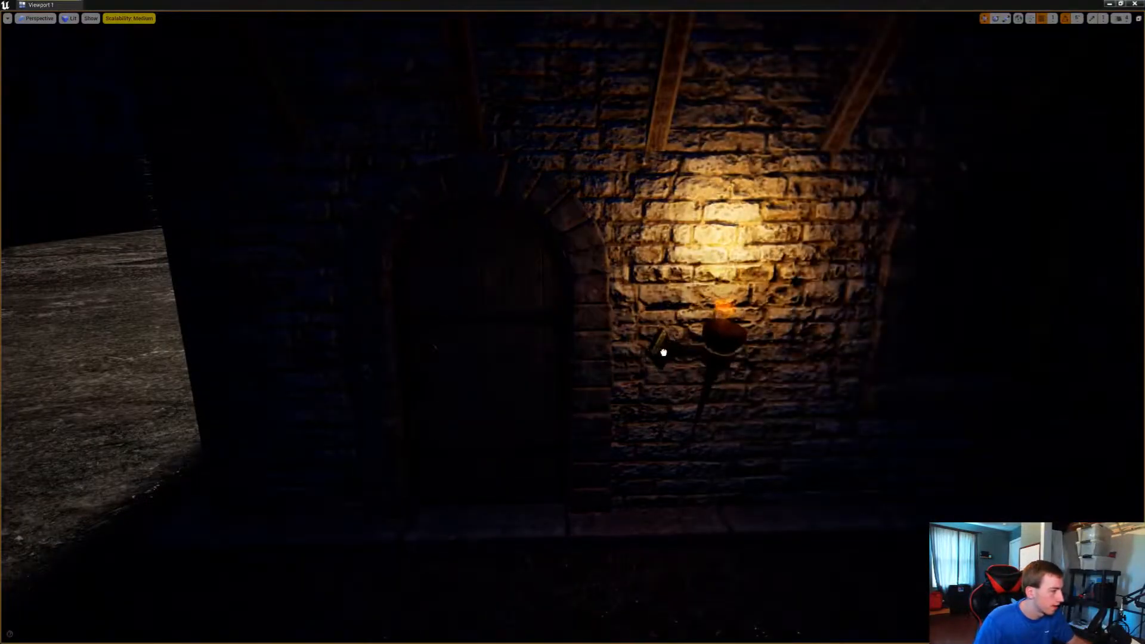
left_click_drag(663, 350, 658, 350)
mouse_move(658, 349)
right_mouse_down()
mouse_move(513, 357)
mouse_move(524, 405)
mouse_move(513, 387)
mouse_move(658, 335)
right_mouse_up()
Duplicate the torch across the arched door onto the stone wall near the house corner, and deselect it
key("d")
key("s")
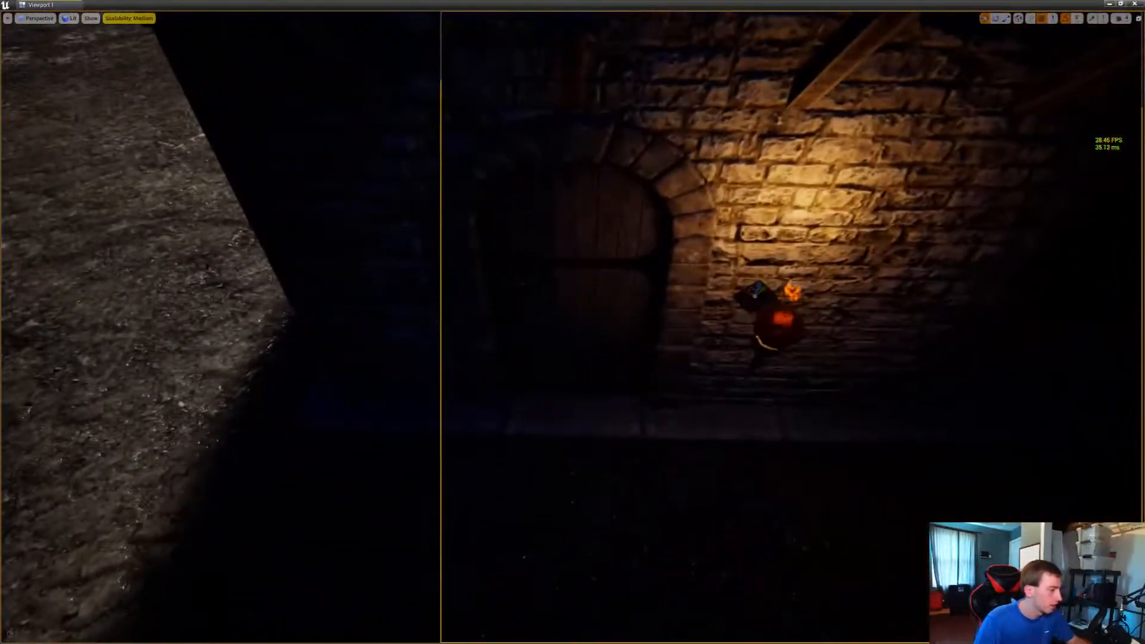
left_click(754, 291)
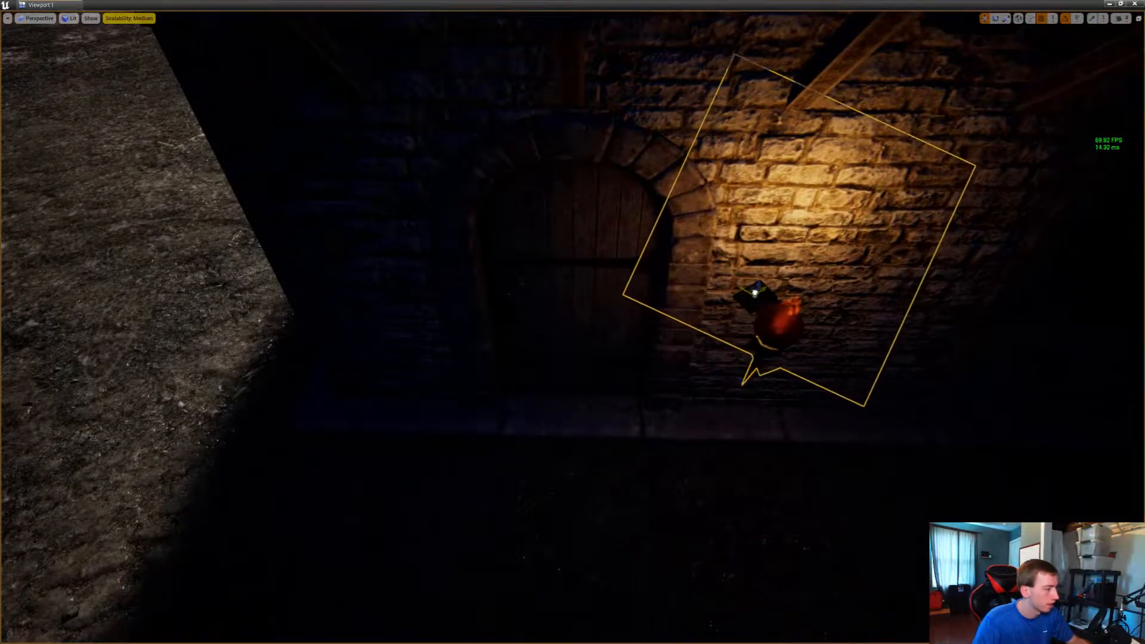
left_click_drag(755, 292, 396, 285, "alt")
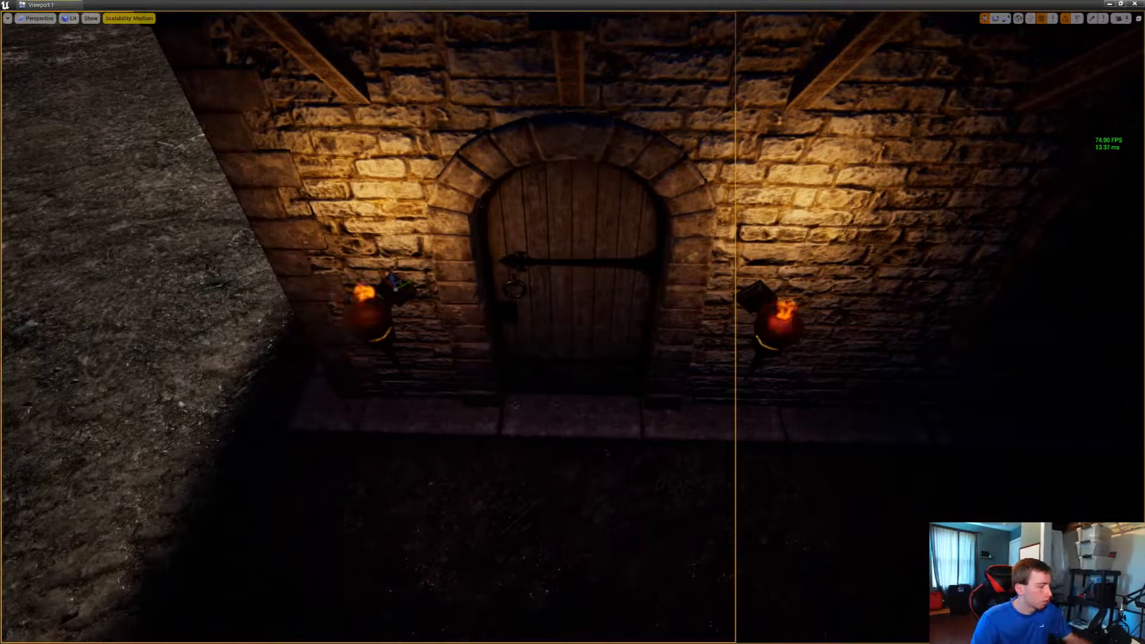
key("Escape")
Place a torch on the white plaster beside the plank door and duplicate it across the door
right_click_drag(573, 321, 486, 301)
key("w")
left_click_drag(1143, 238, 427, 318)
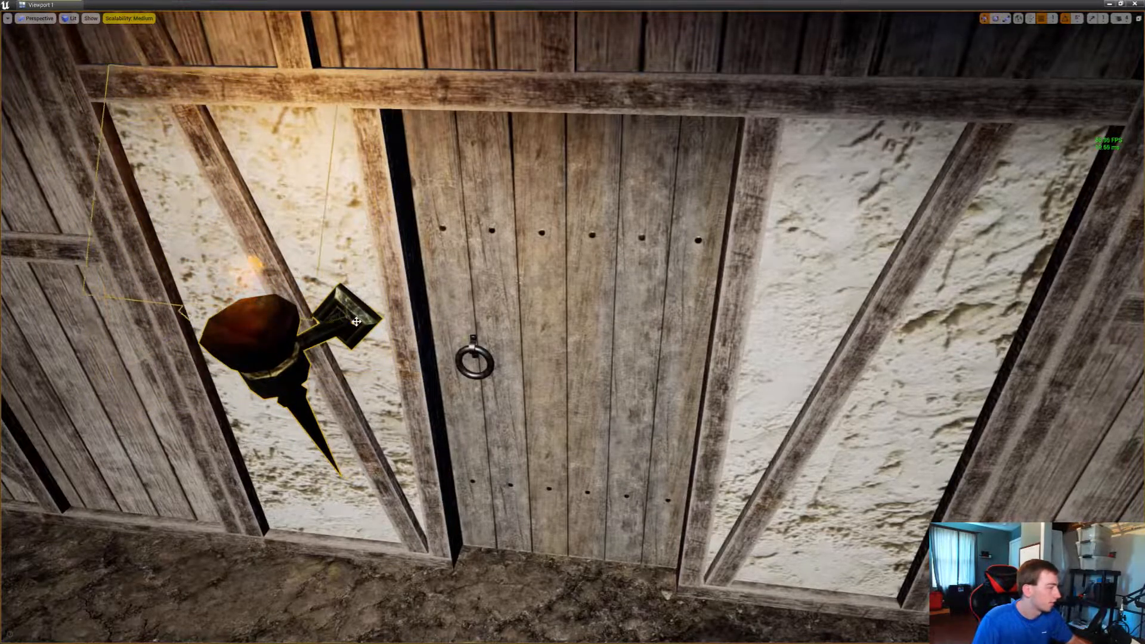
left_click_drag(344, 320, 797, 349, "alt")
key("g")
Place a torch on the corner side of the next unlit arched door and duplicate it between the door and the wooden post
key("s")
right_click_drag(797, 349, 1073, 358)
key("w")
key("w")
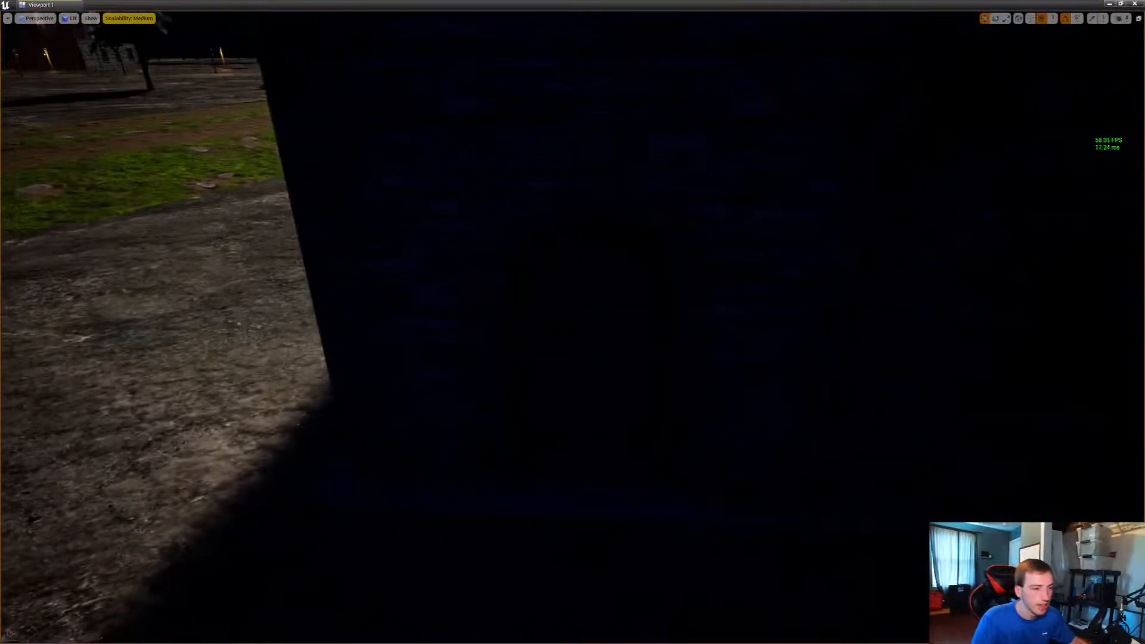
left_click_drag(735, 253, 441, 316)
right_click_drag(441, 329, 342, 324)
key("w")
left_click_drag(347, 318, 690, 322, "alt")
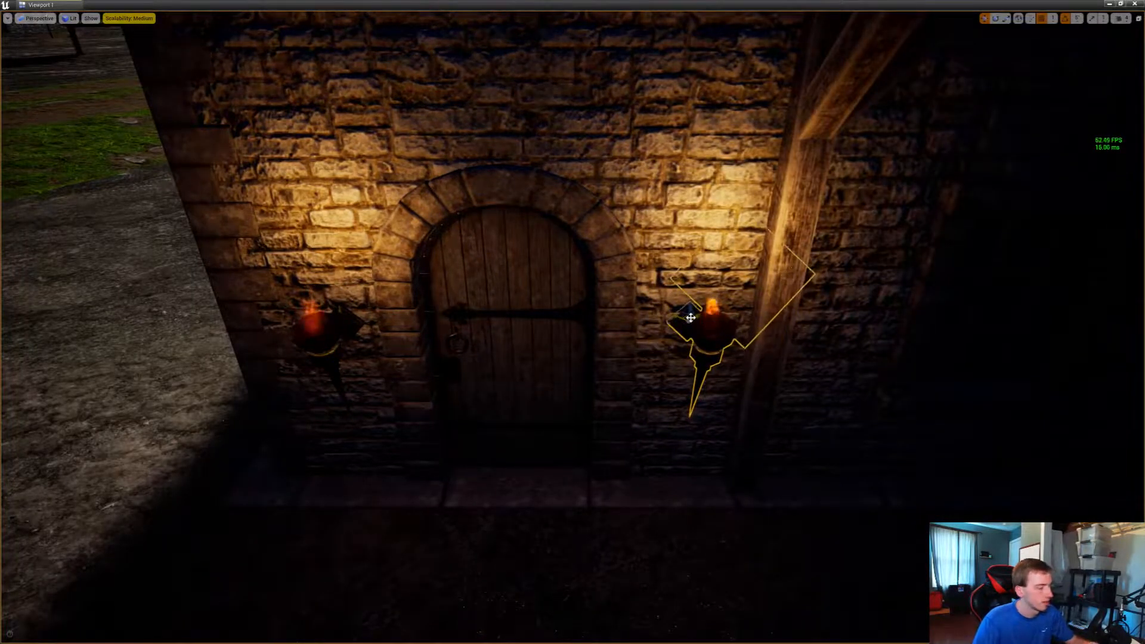
right_click_drag(689, 322, 798, 322)
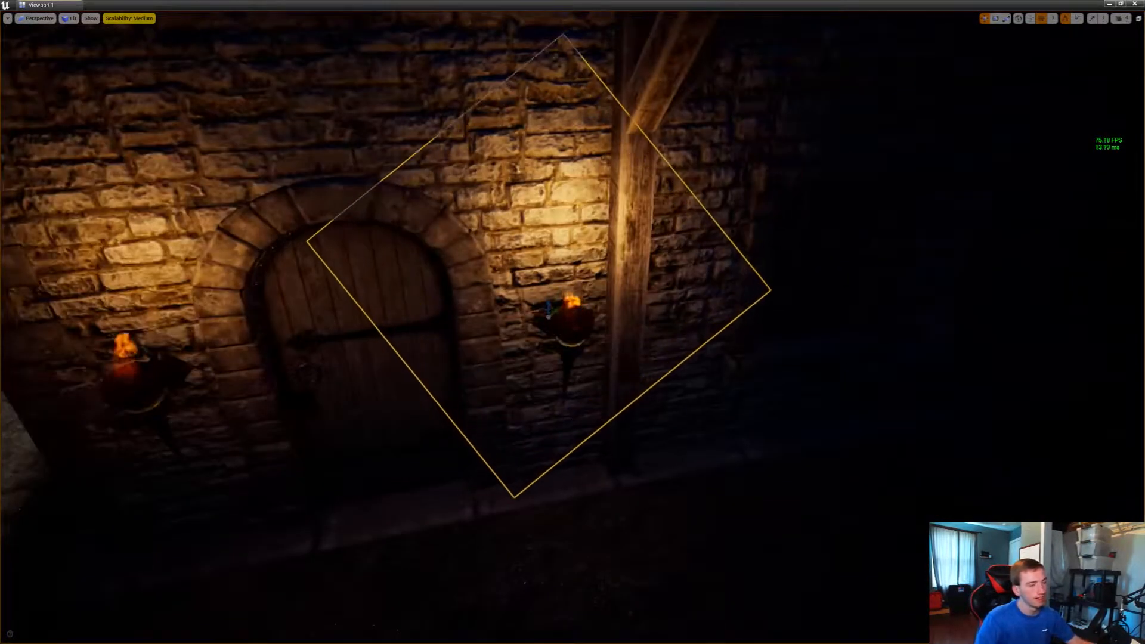
Place an outward-facing torch between the house corner and the arched door on the moonlit stone wall, and duplicate it across the door
right_click_drag(569, 322, 866, 314)
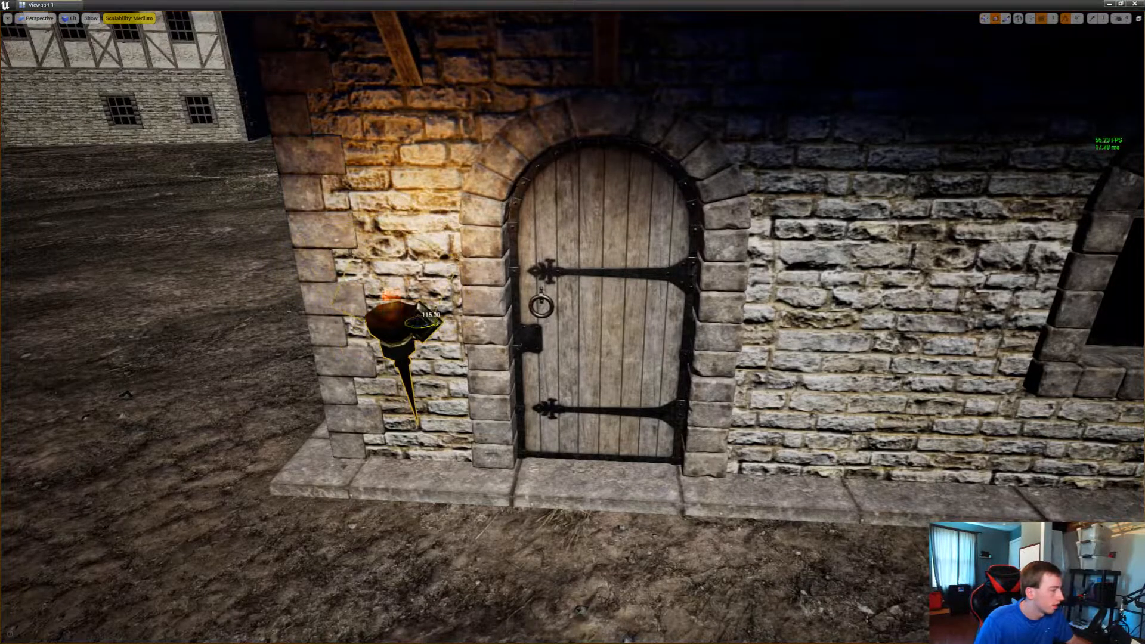
right_click_drag(438, 325, 465, 336)
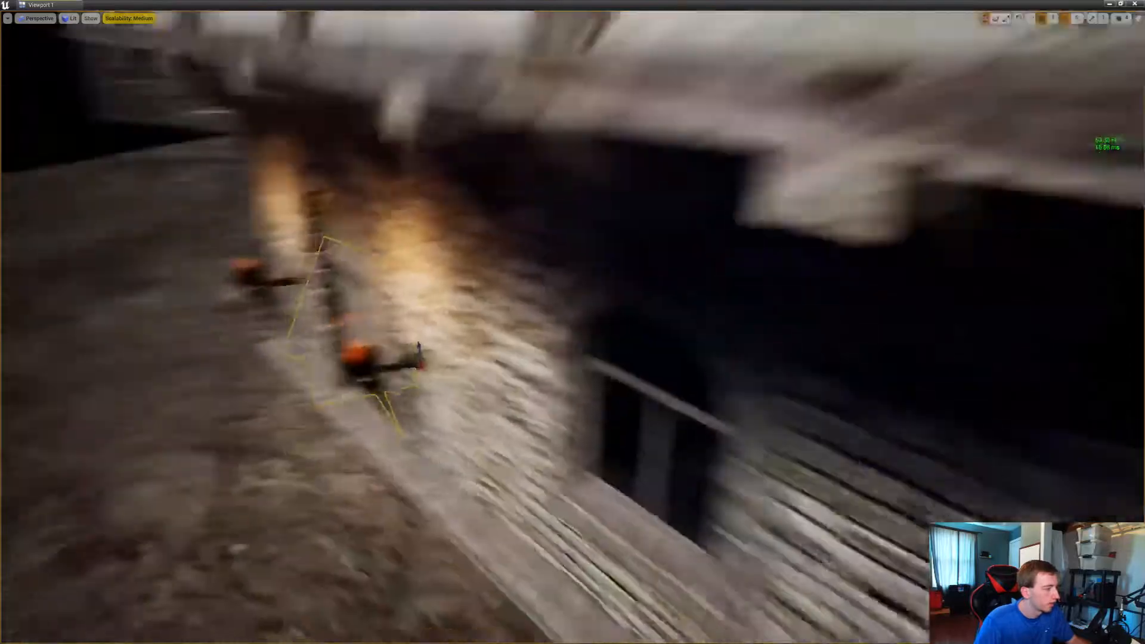
right_click_drag(465, 337, 775, 310)
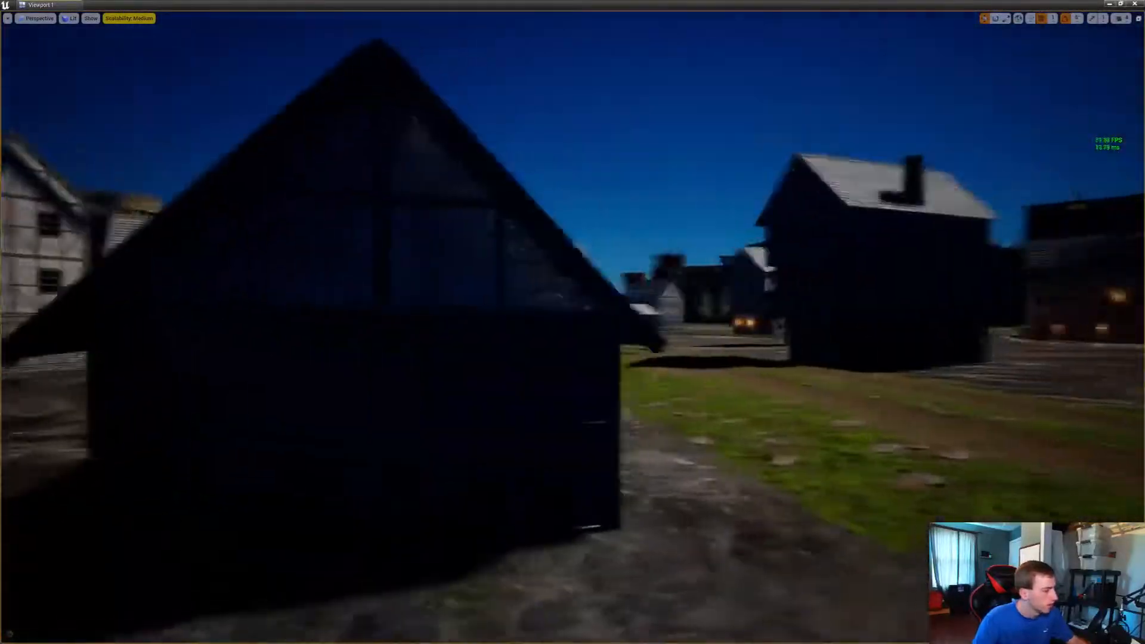
Place a torch on the corner side of the next dark house's arched door and rotate it about 10 degrees
right_click_drag(573, 322, 322, 364)
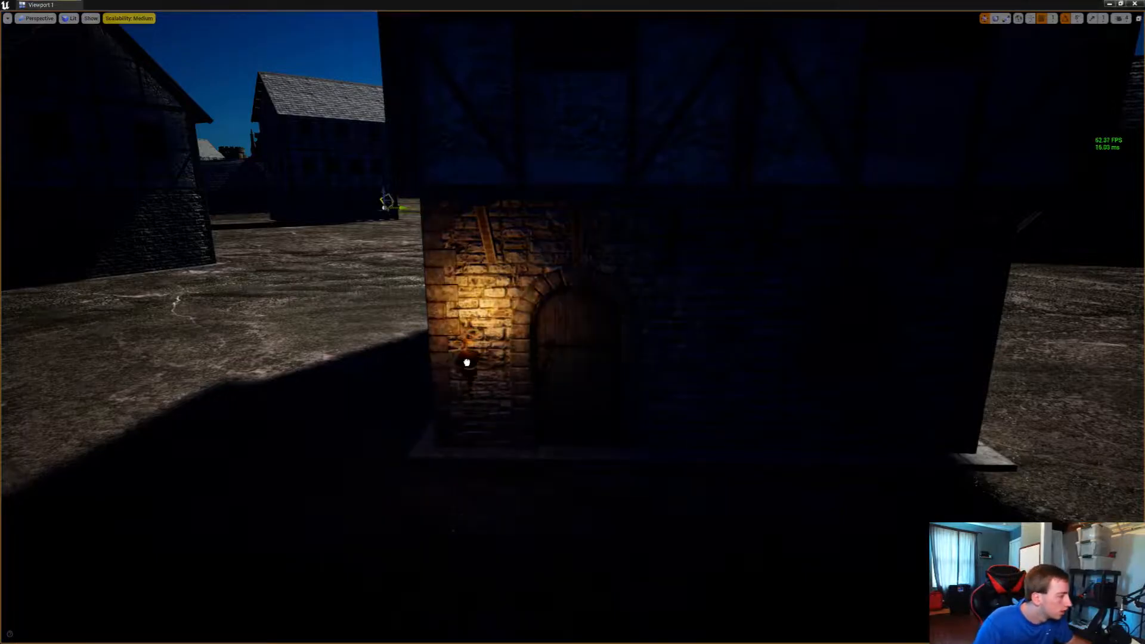
left_click_drag(484, 363, 472, 362)
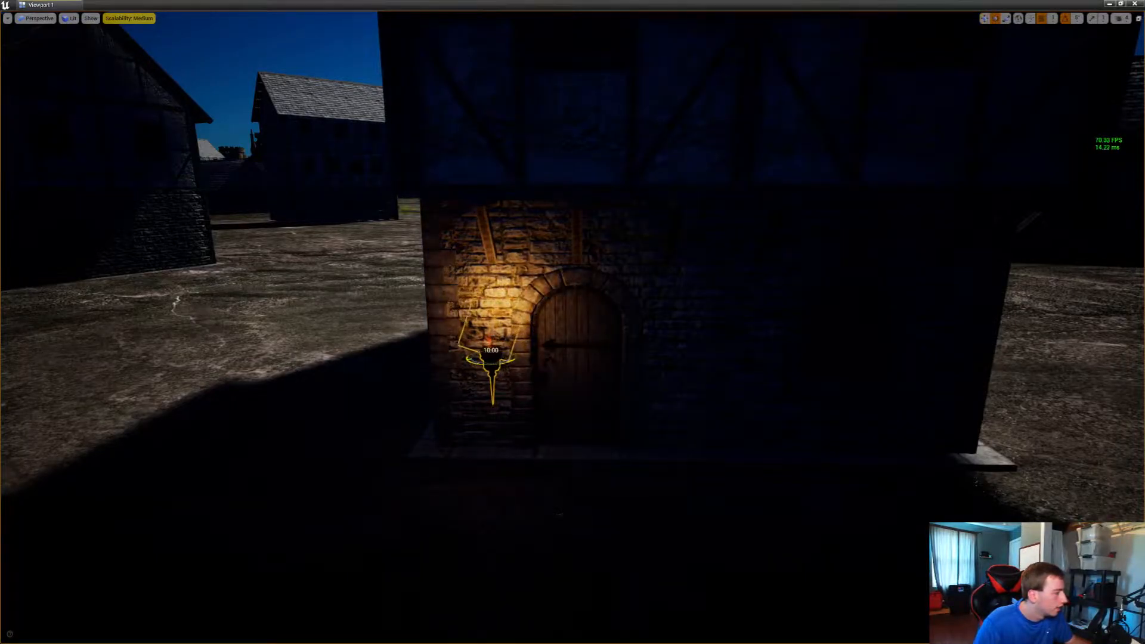
Duplicate the torch across the arched door and set its bracket against the stone wall
right_click_drag(484, 363, 471, 424)
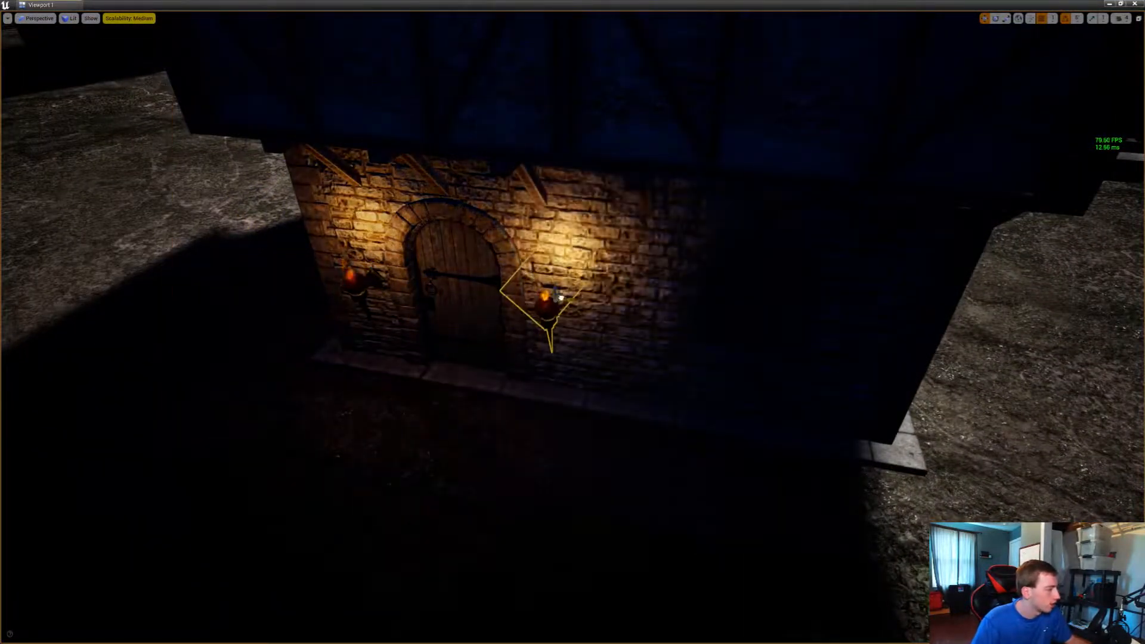
key("w")
right_click_drag(555, 298, 659, 316)
key("s")
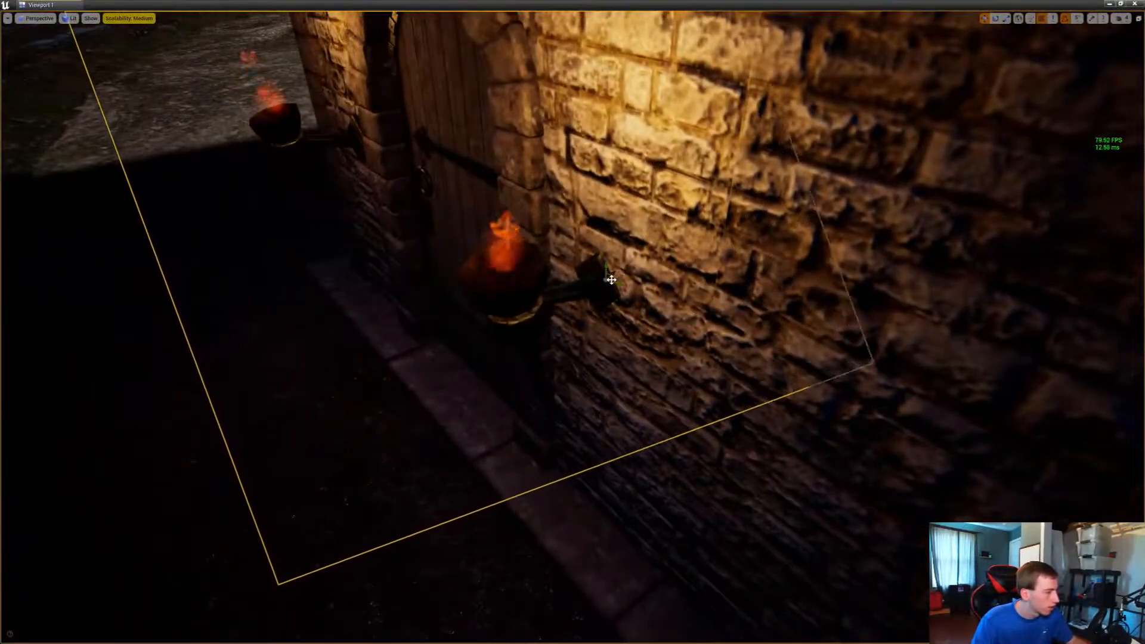
left_click(608, 279)
right_click_drag(604, 283, 358, 236)
Place a torch between the corner and the arched door of the next unlit stone house, rotated 56 degrees
key("s")
key("s")
key("a")
key("w")
key("w")
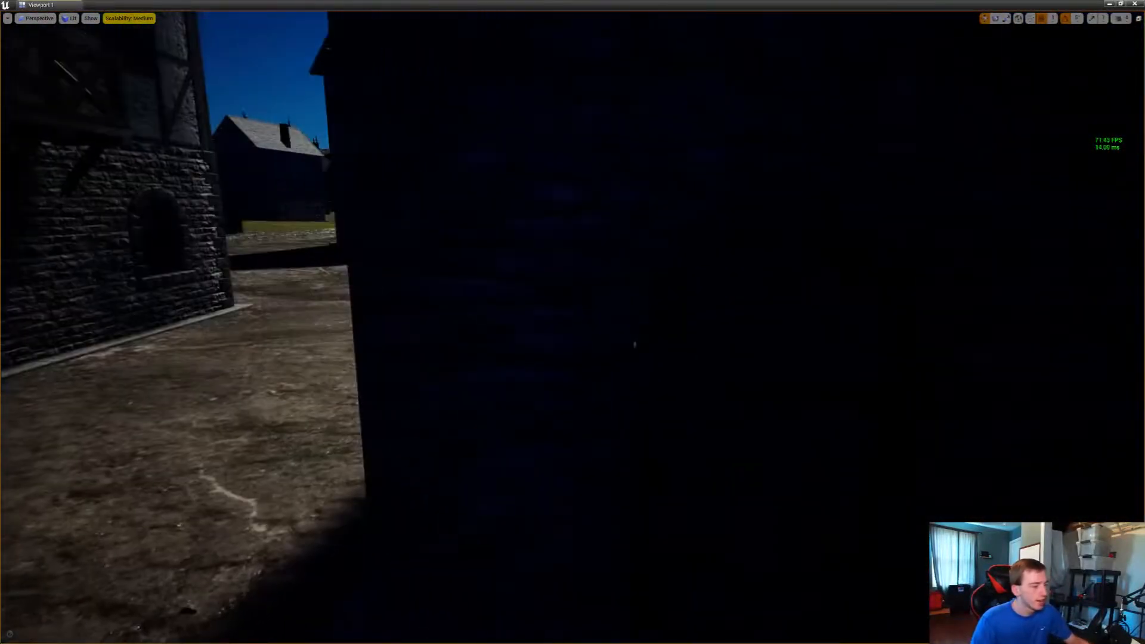
left_click_drag(697, 338, 480, 428)
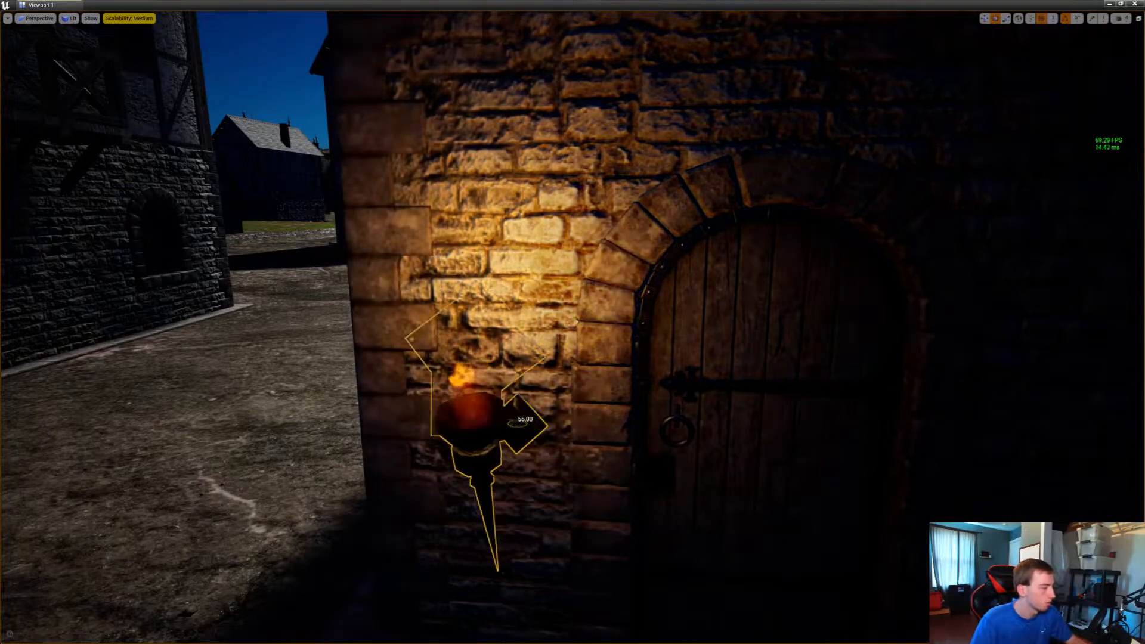
Duplicate the torch across the arched door beside the wooden post and check that its bracket meets the wall
key("d")
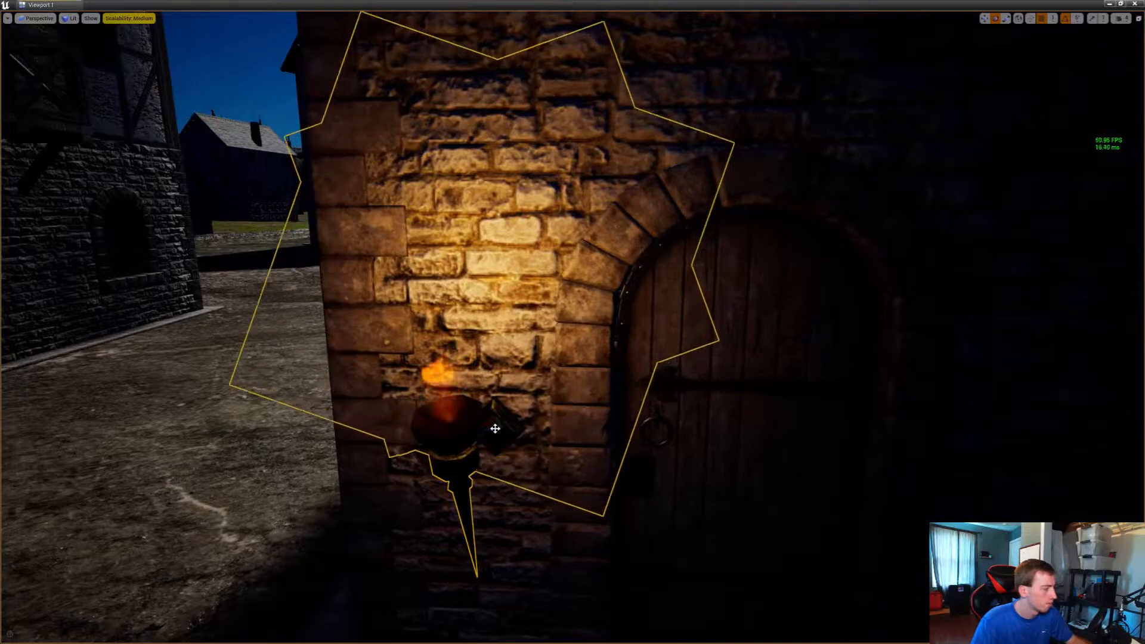
key("s")
right_click_drag(495, 428, 477, 471)
key("w")
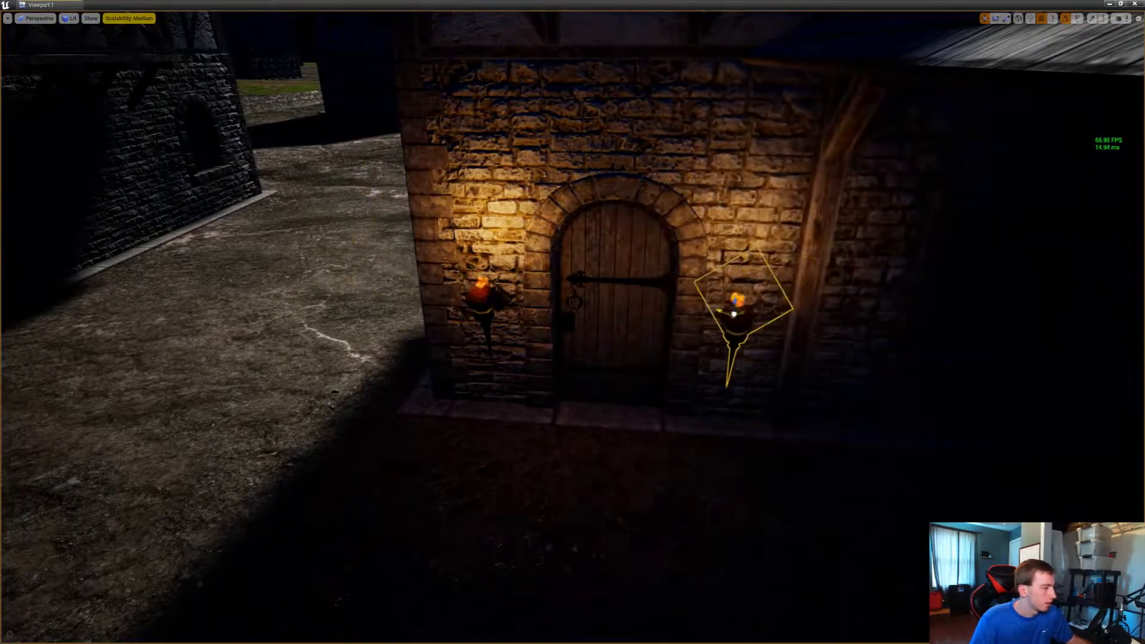
key("w")
key("w")
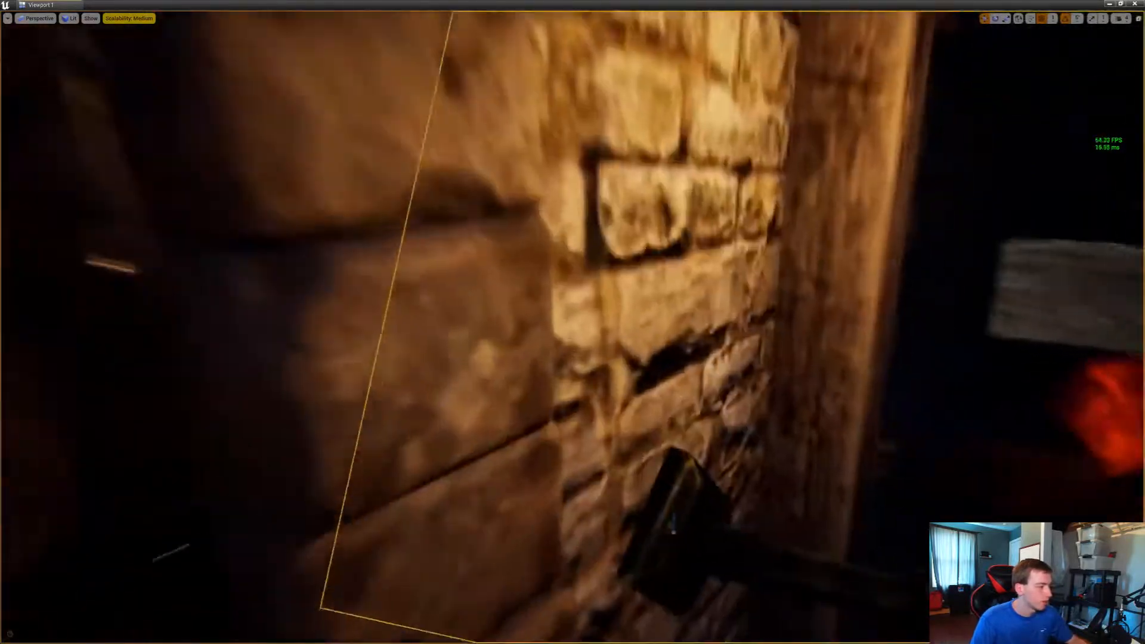
key("s")
key("d")
key("w")
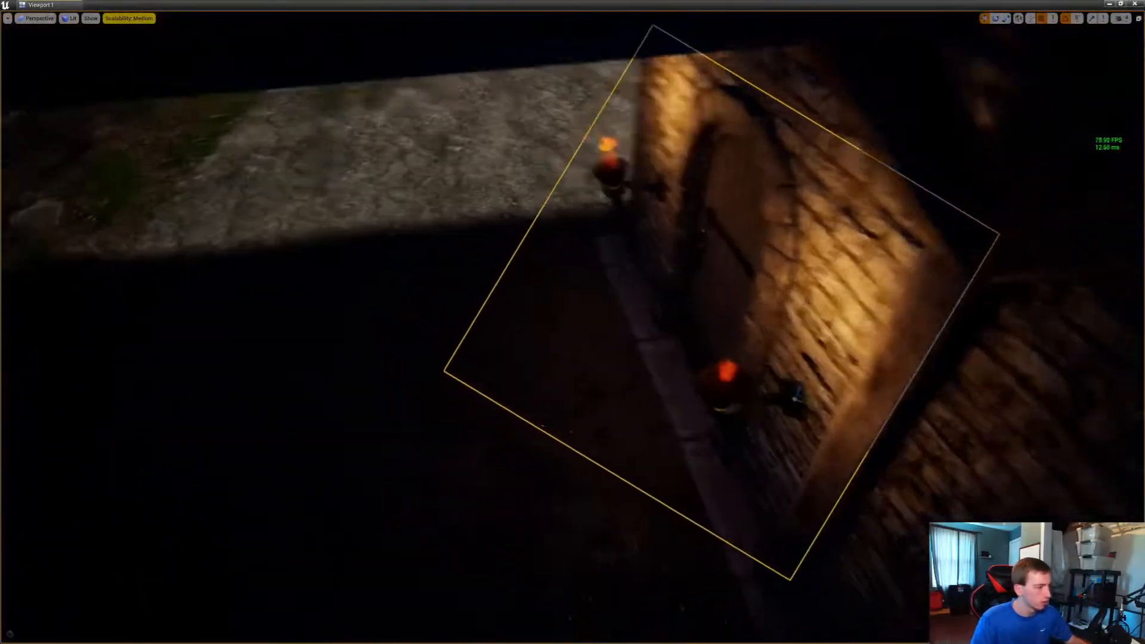
key("s")
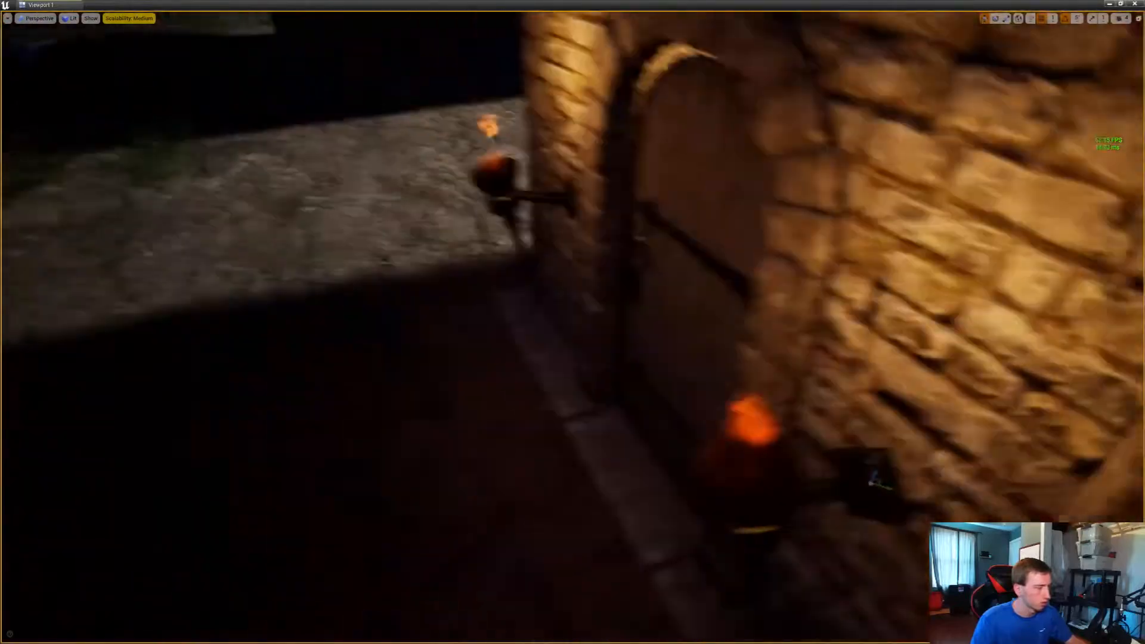
Add a torch on the corner side of the arched door of the unlit house near the castle wall and rotate it to face outward
key("w")
key("w")
key("a")
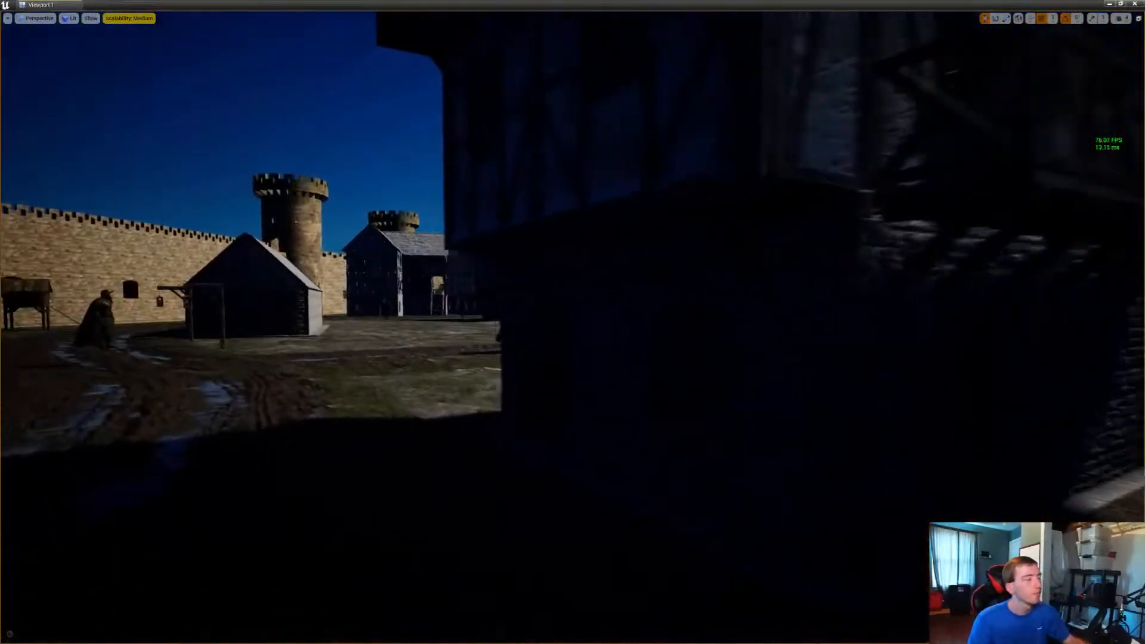
key("w")
key("a")
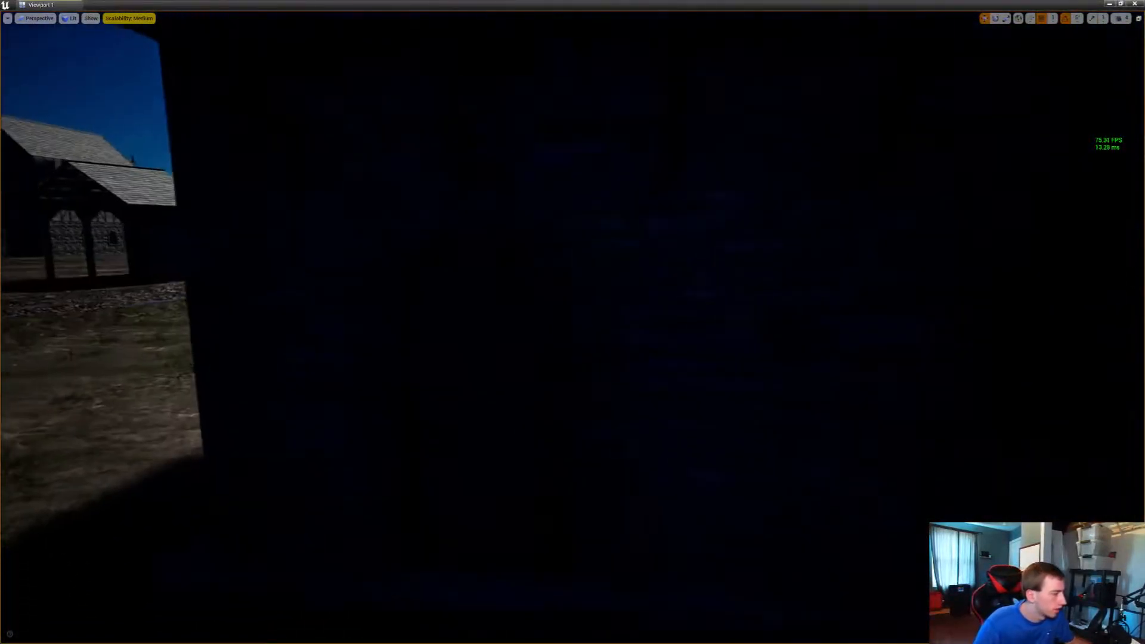
left_click_drag(619, 340, 370, 382)
key("e")
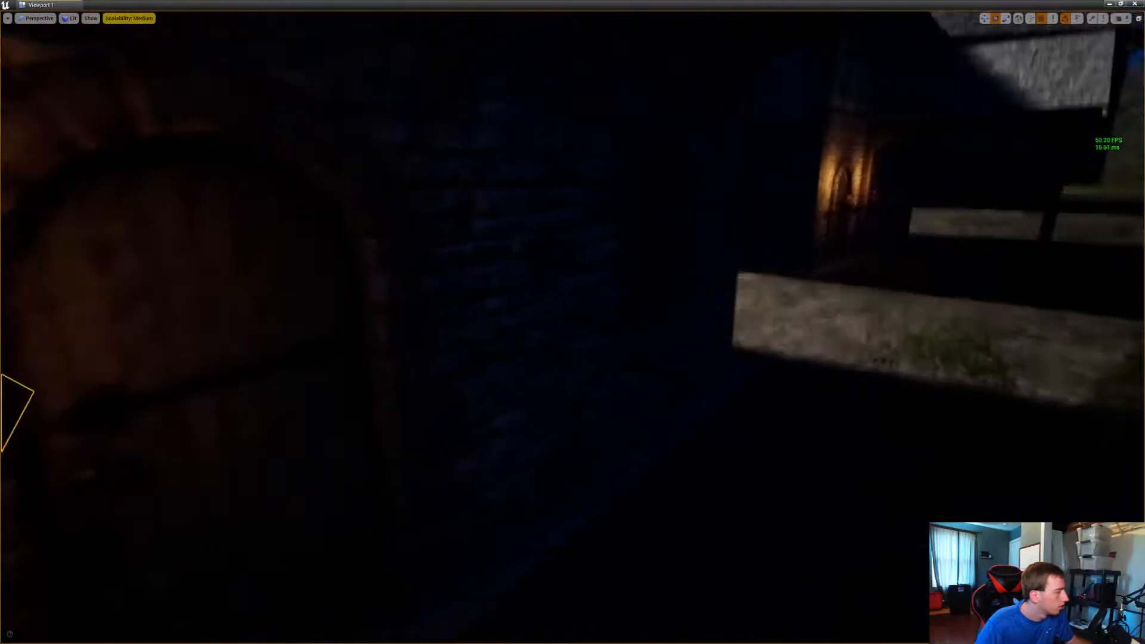
key("a")
key("w")
key("d")
key("s")
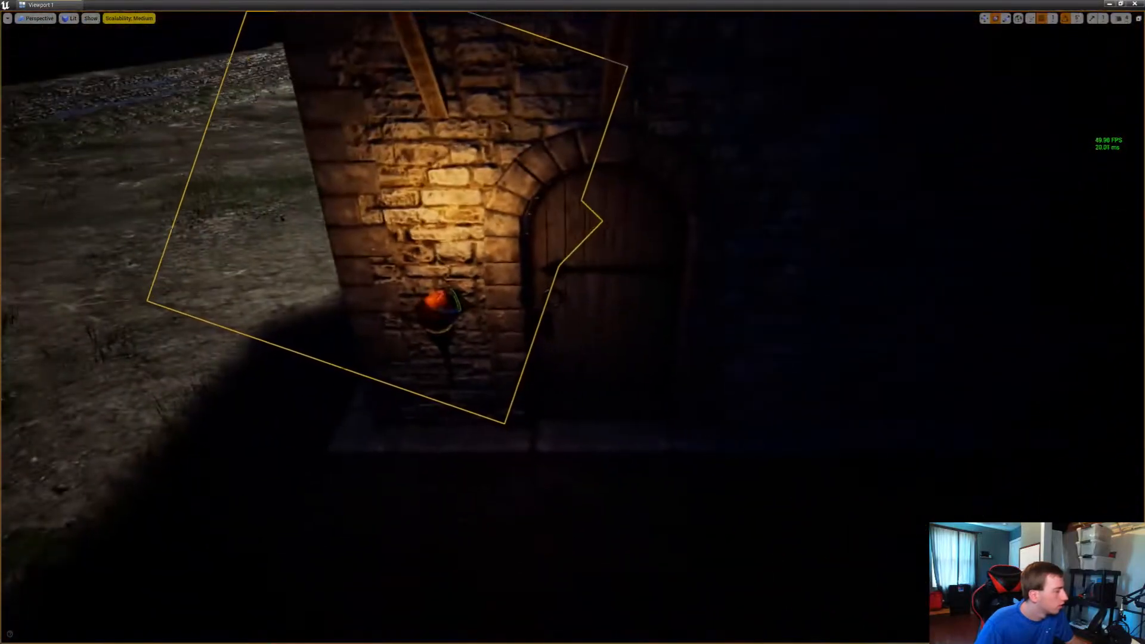
Duplicate the torch onto the stone wall on the far side of that arched door
key("w")
left_click_drag(452, 301, 765, 297, "alt")
key("s")
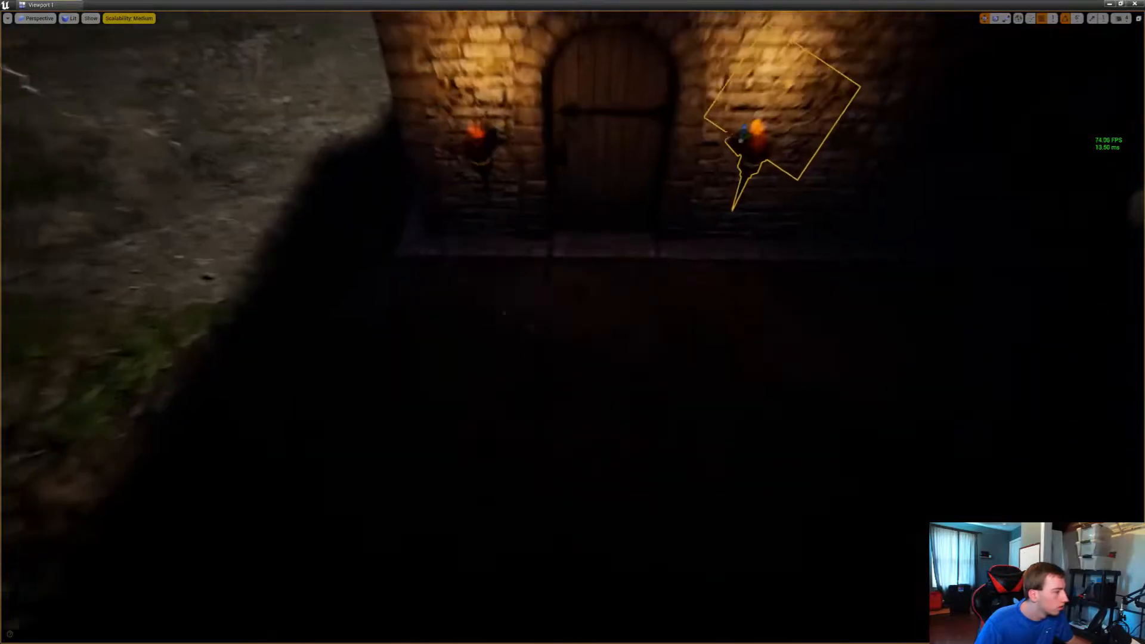
Examine the village from above to check the torch lighting across the houses
key("s")
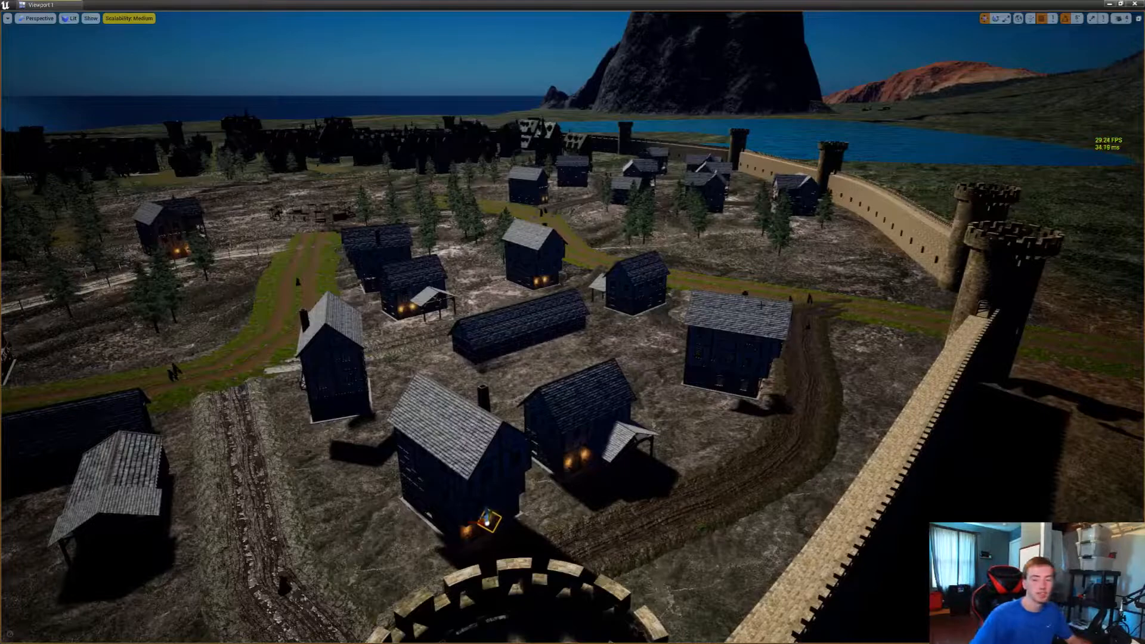
right_click(723, 322)
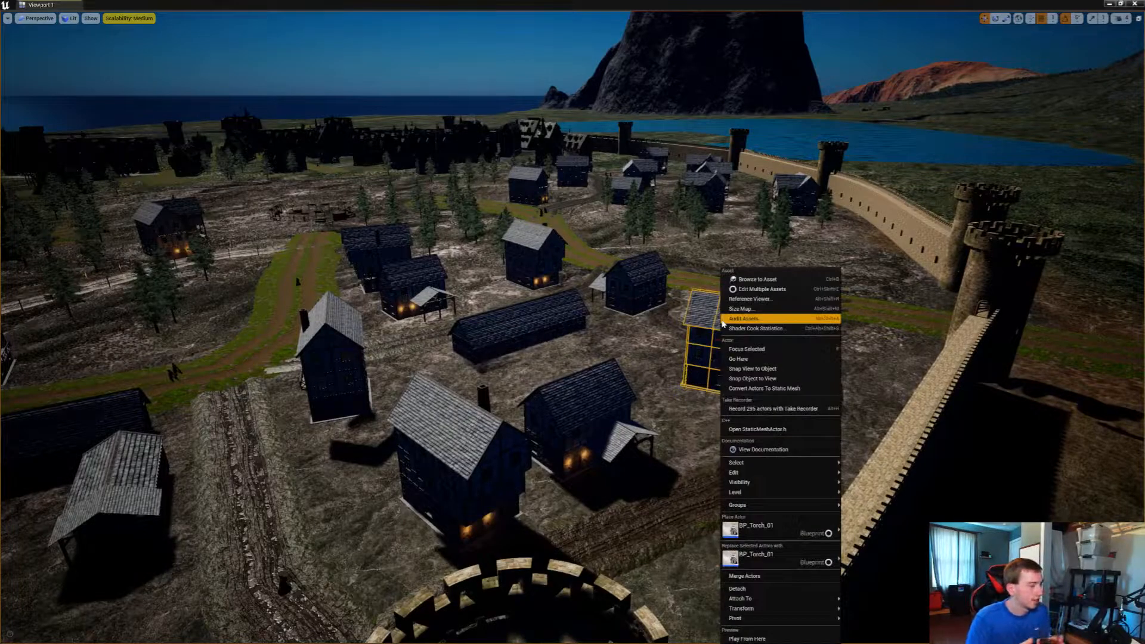
right_click_drag(717, 321, 549, 335)
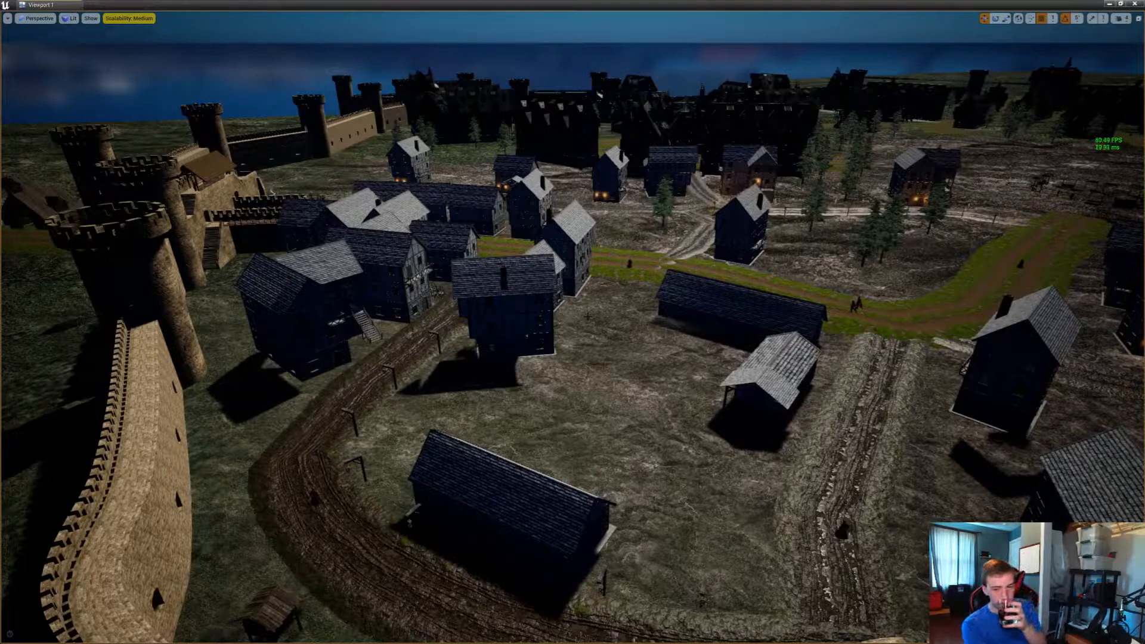
Add a torch on the dark brick wall beside the arched door of the next unlit house and adjust its placement
scroll(583, 316, "up", 2)
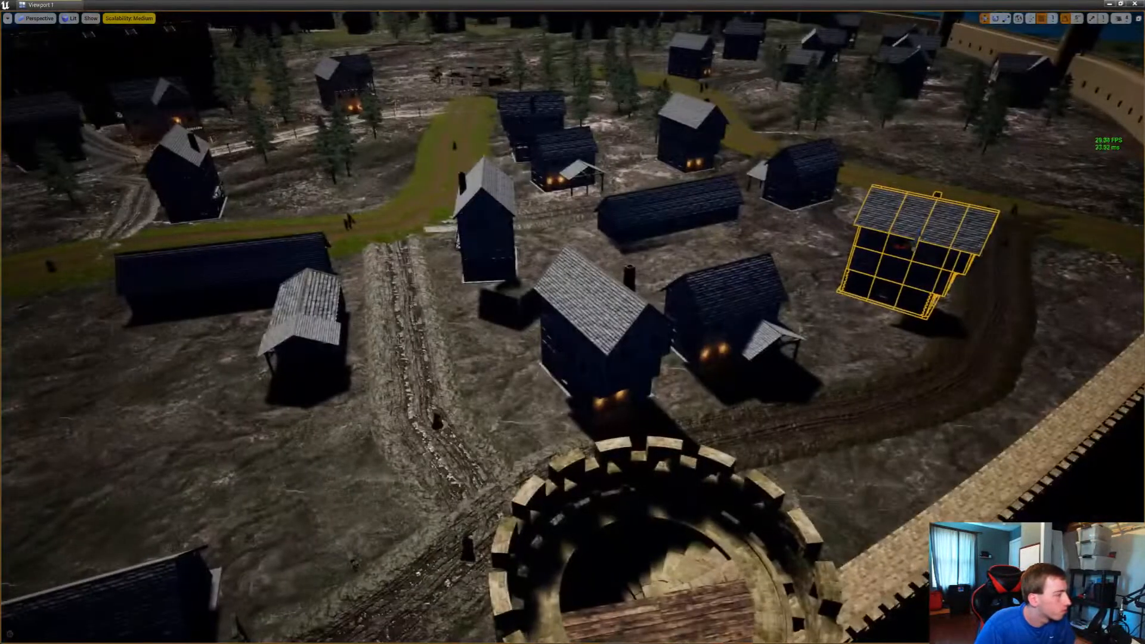
key("Escape")
right_click_drag(894, 215, 1070, 164)
key("w")
key("w")
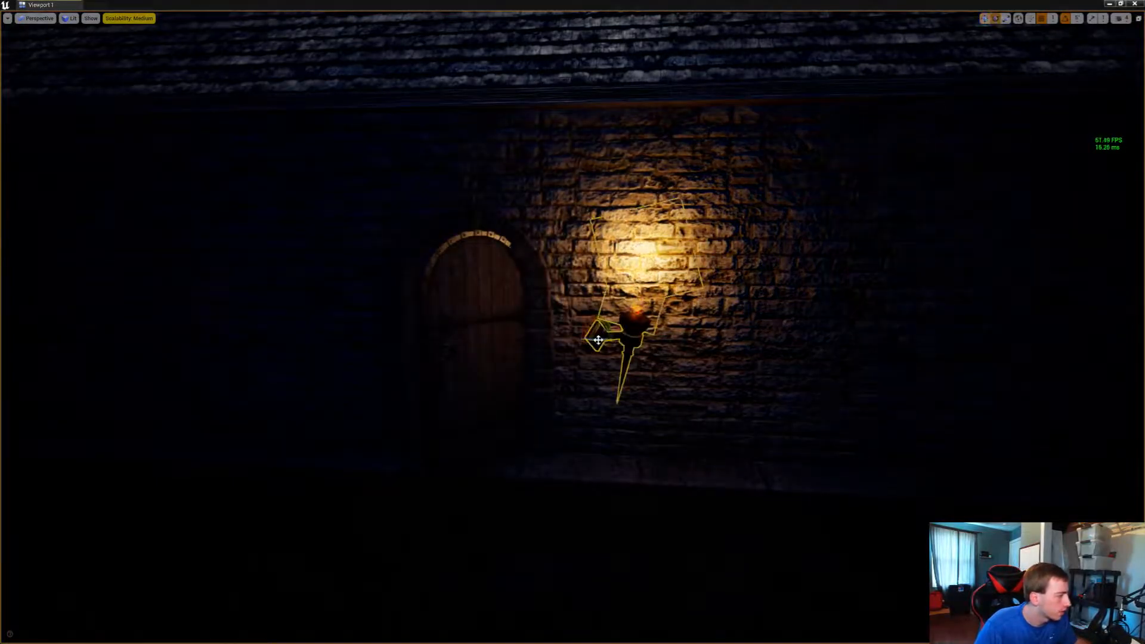
left_click_drag(598, 340, 599, 331)
right_click_drag(599, 330, 649, 334)
Place a torch on the brick wall on the hinge side of the half-open arched door and turn it outward
key("w")
key("s")
key("w")
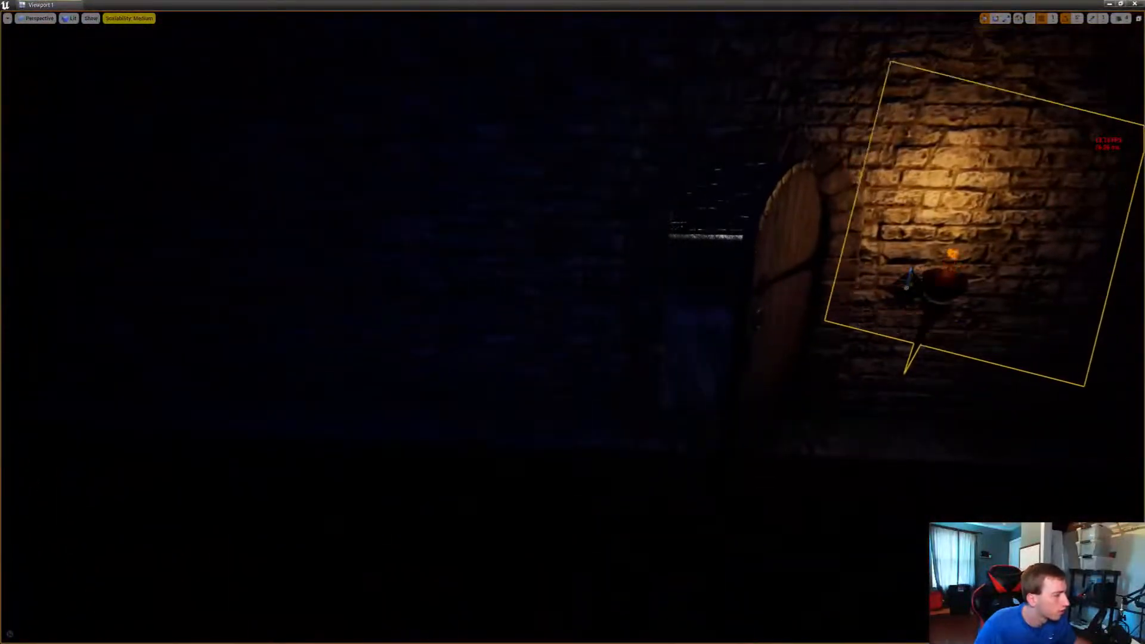
mouse_move(903, 286)
left_mouse_down()
mouse_move(565, 322)
mouse_move(710, 342)
mouse_move(822, 270)
mouse_move(908, 277)
left_mouse_up()
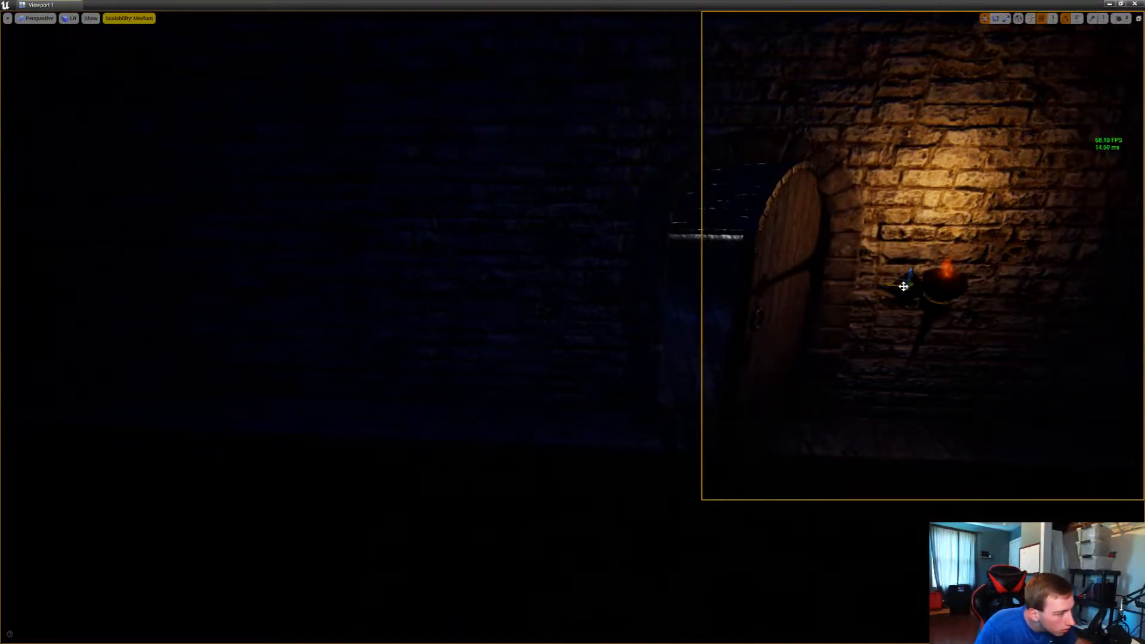
left_click_drag(921, 288, 897, 286)
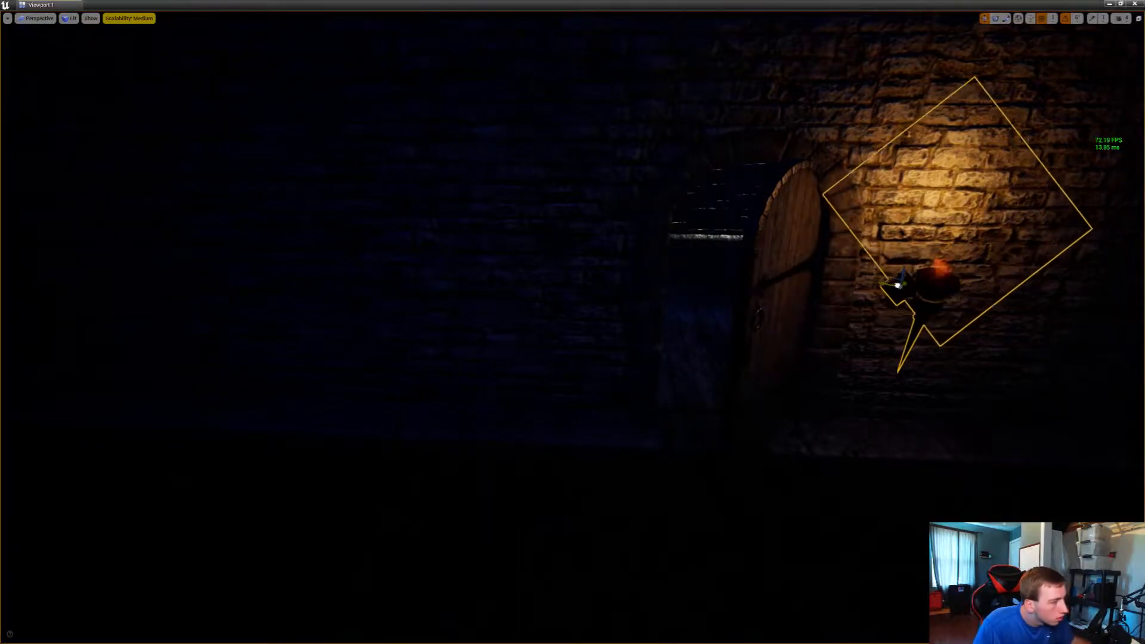
Duplicate the torch across the half-open arched door and push its bracket against the brick wall
left_click_drag(898, 285, 604, 279, "alt")
right_click_drag(605, 280, 730, 298)
key("w")
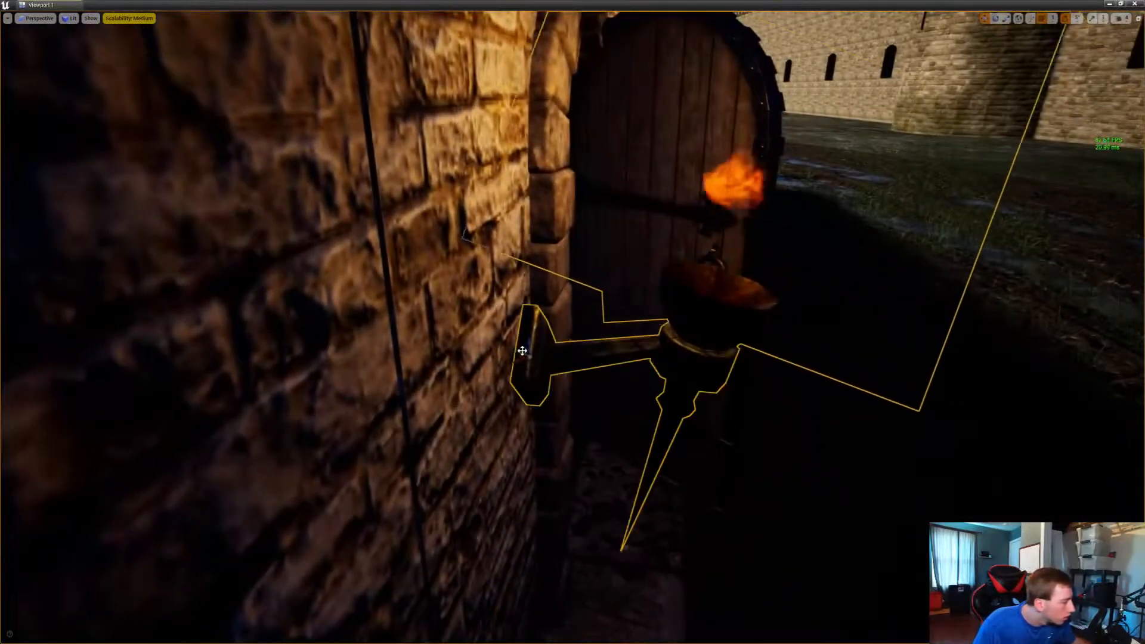
mouse_move(518, 353)
left_mouse_down()
mouse_move(488, 354)
mouse_move(504, 358)
left_mouse_up()
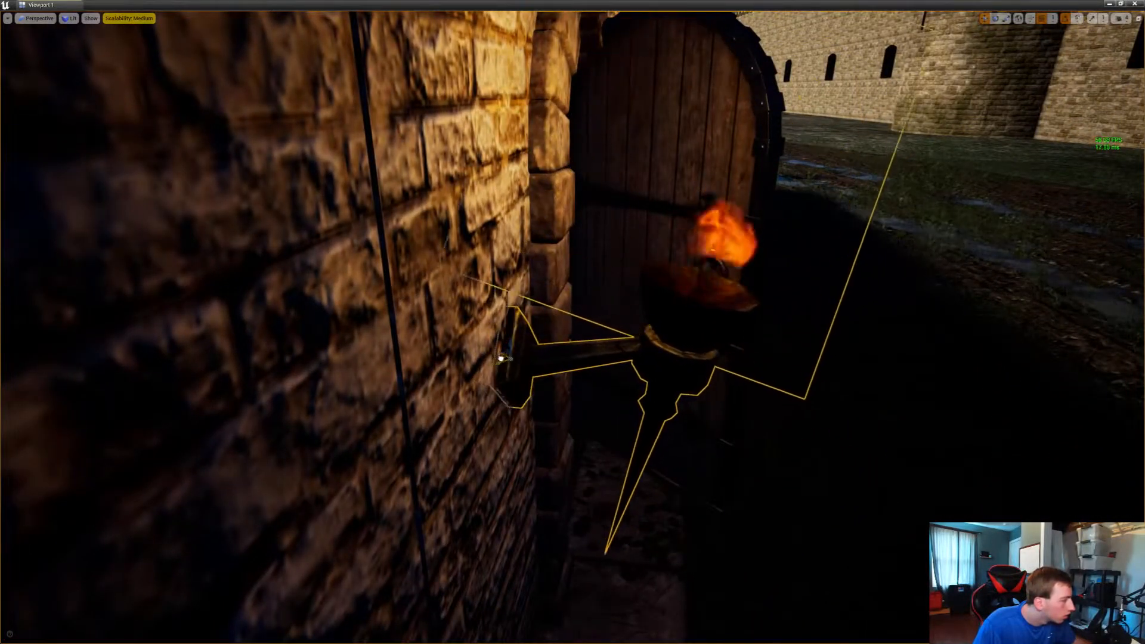
Add an outward-facing torch on the plaster panel beside the dark barn's plank door and duplicate it across the door
key("s")
right_click_drag(504, 358, 533, 392)
key("w")
key("s")
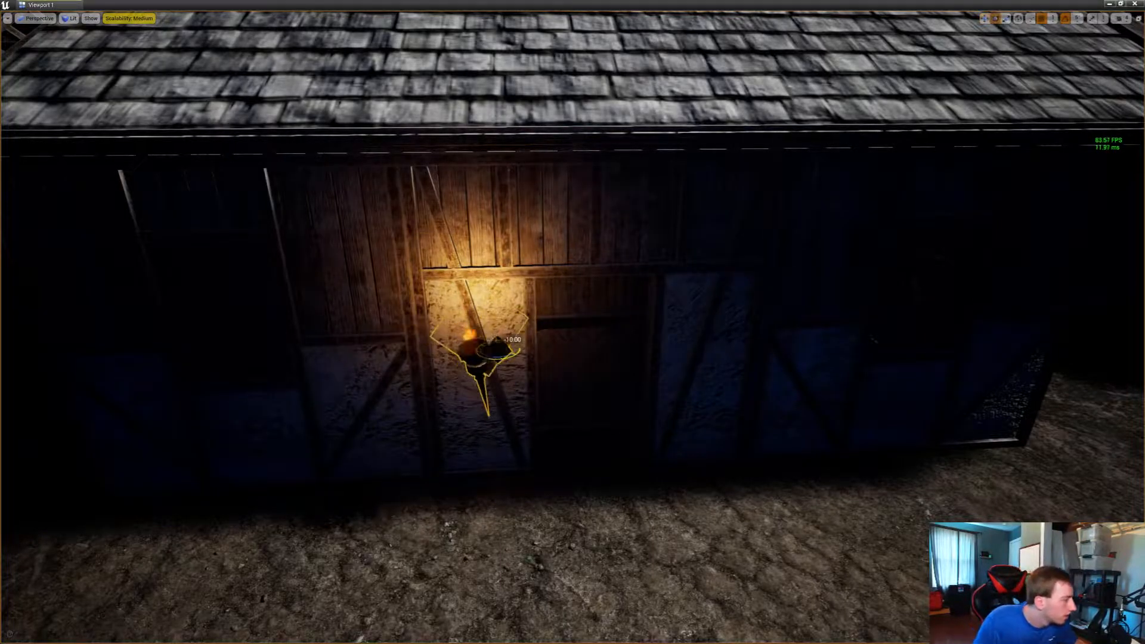
key("w")
right_click_drag(499, 361, 423, 343)
key("s")
key("s")
key("w")
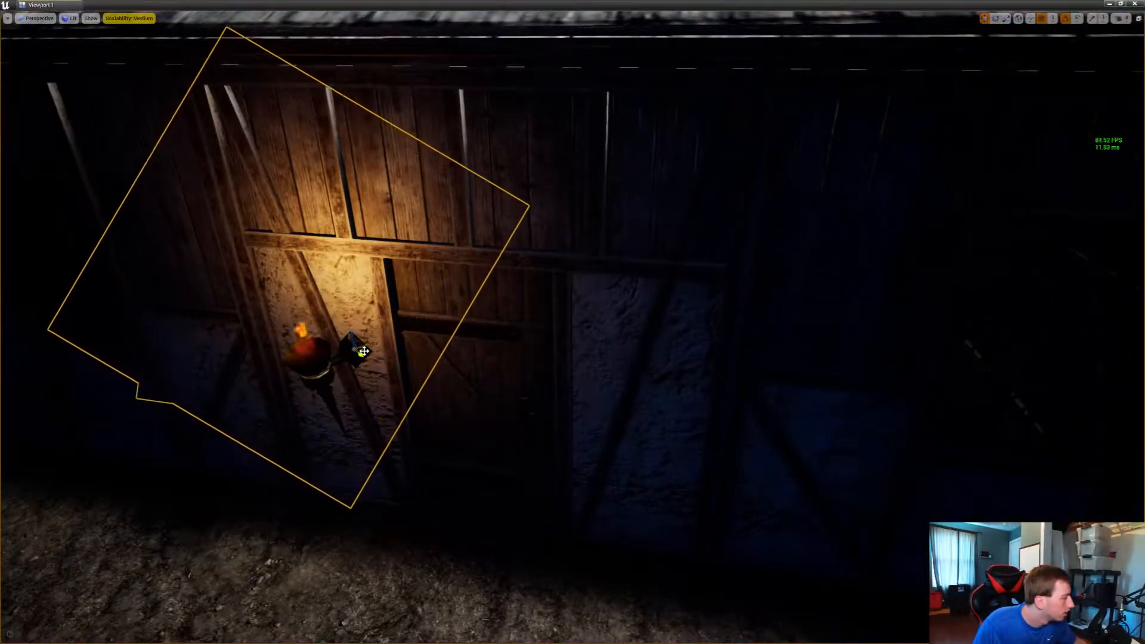
left_click_drag(362, 351, 597, 370, "alt")
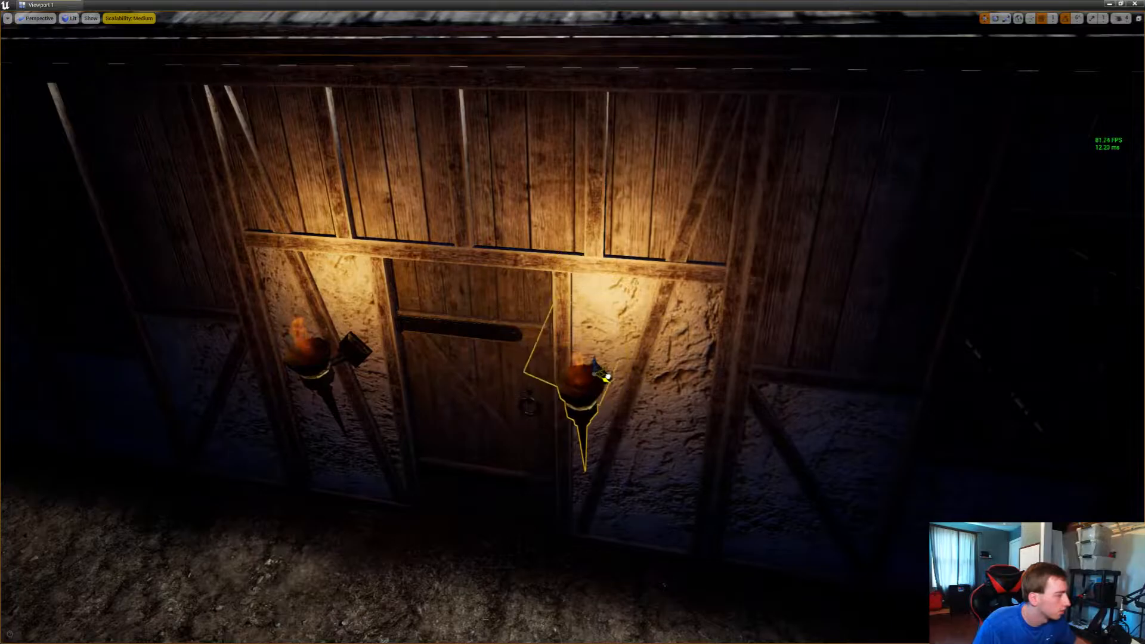
Add an outward-facing torch on the pale plaster panel beside the plank door of the moonlit timber barn
key("s")
mouse_move(607, 378)
right_mouse_down()
mouse_move(715, 355)
mouse_move(599, 370)
mouse_move(611, 365)
right_mouse_up()
key("w")
key("s")
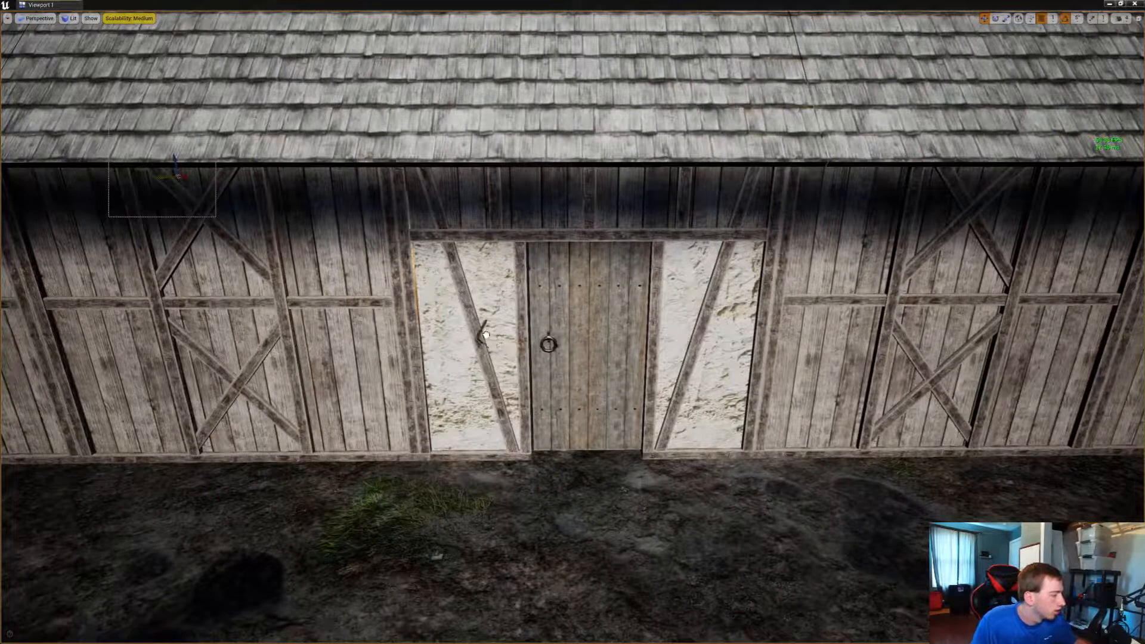
right_click_drag(488, 331, 575, 399)
key("w")
key("s")
key("w")
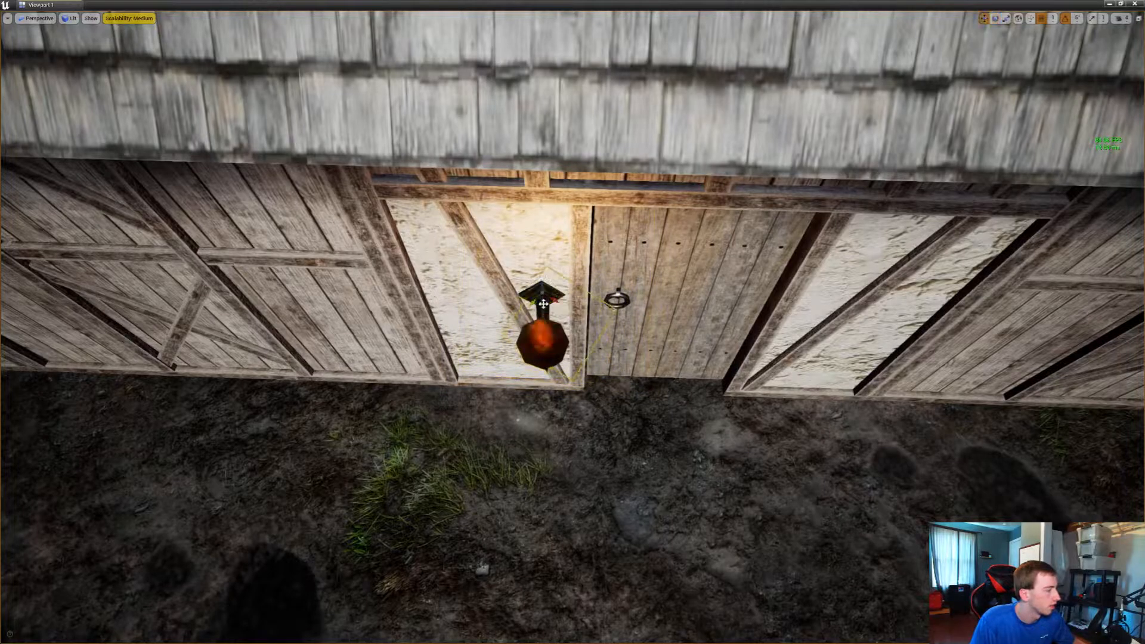
Add a torch on the stone wall between the open arched doorway and the window, and rotate it to face outward
key("s")
right_click_drag(576, 399, 527, 292)
key("w")
key("w")
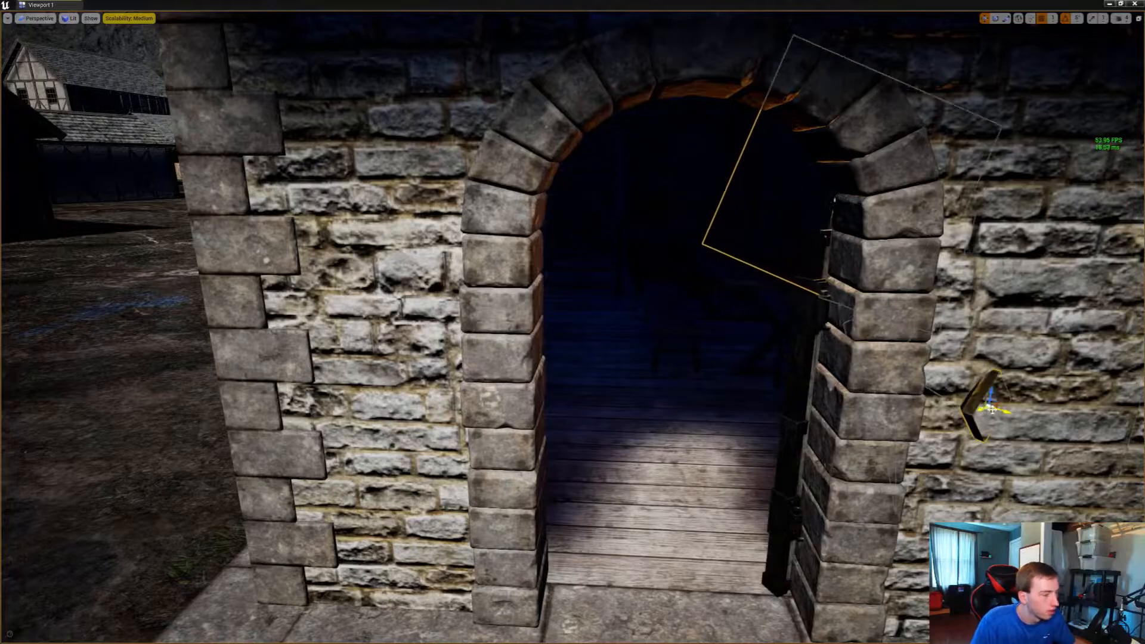
left_click_drag(991, 412, 1078, 412)
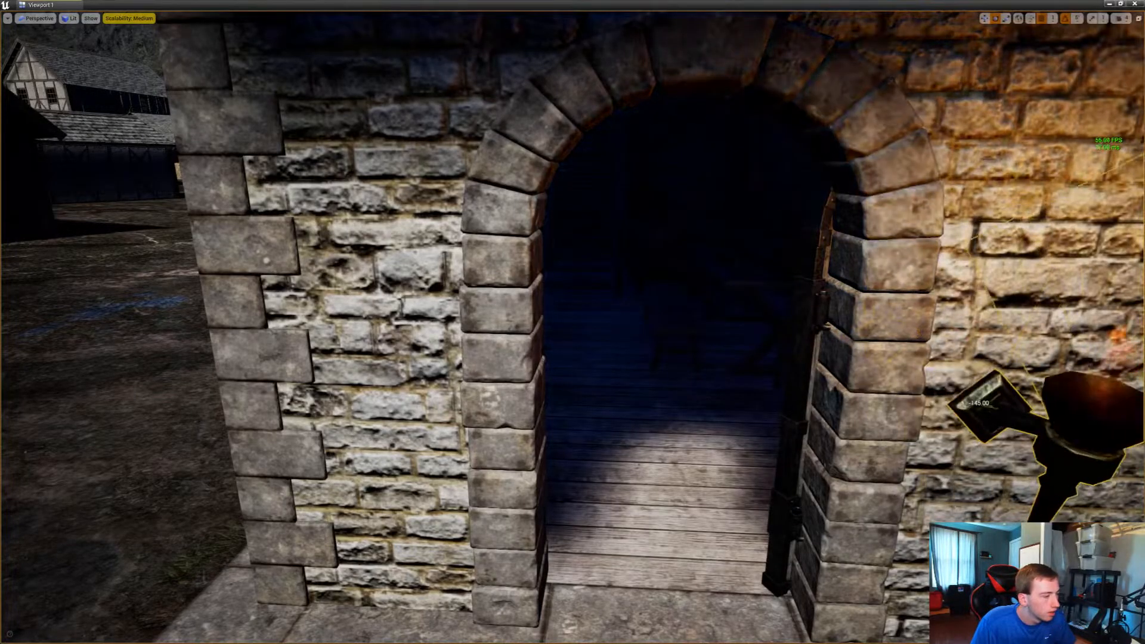
key("w")
Duplicate the torch across the open arched doorway onto the stone wall near the house corner
right_click_drag(817, 340, 1013, 358)
key("w")
key("s")
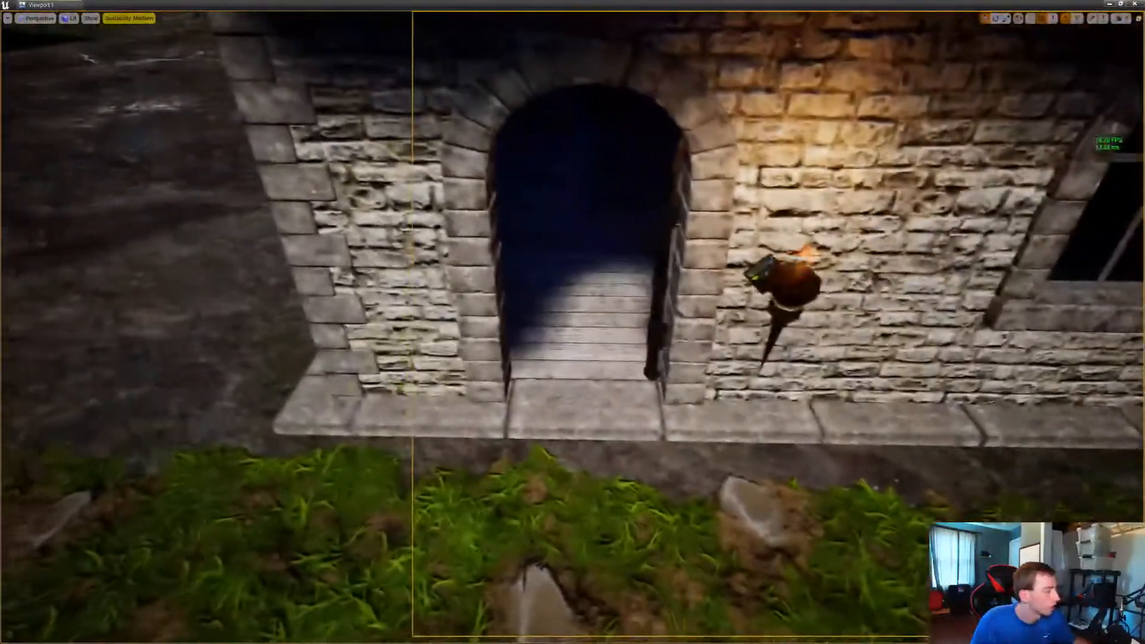
left_click(767, 266)
left_click_drag(771, 279, 420, 269, "alt")
Add an outward-facing torch on the corner side of the unlit house's closed arched door and duplicate it across the door
key("s")
right_click_drag(420, 272, 441, 199)
key("w")
key("w")
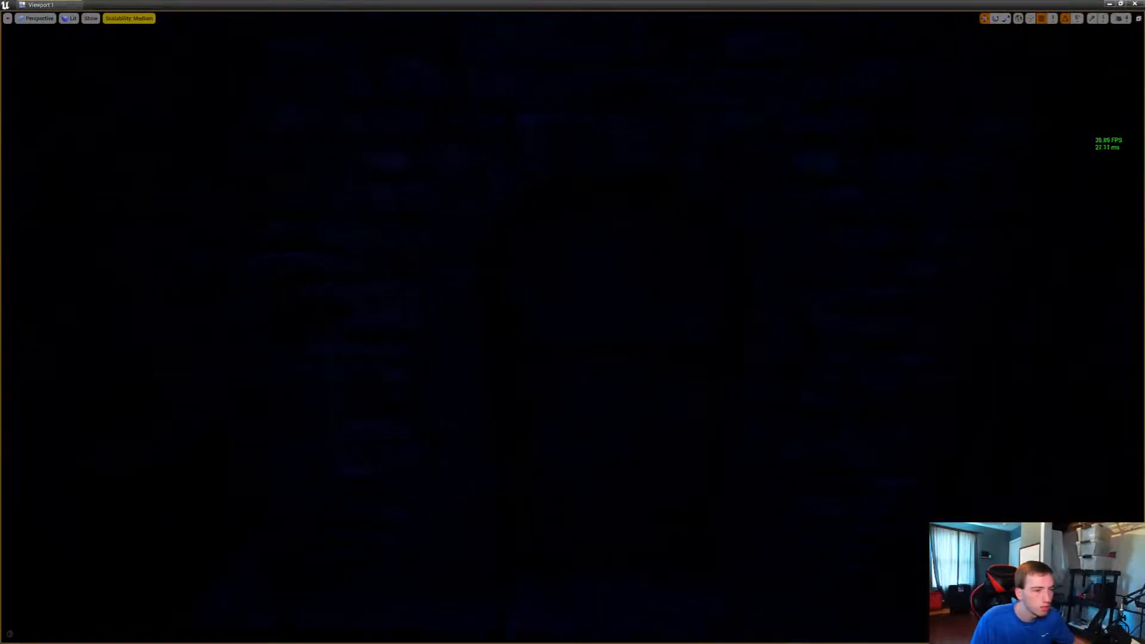
key("alt+Tab")
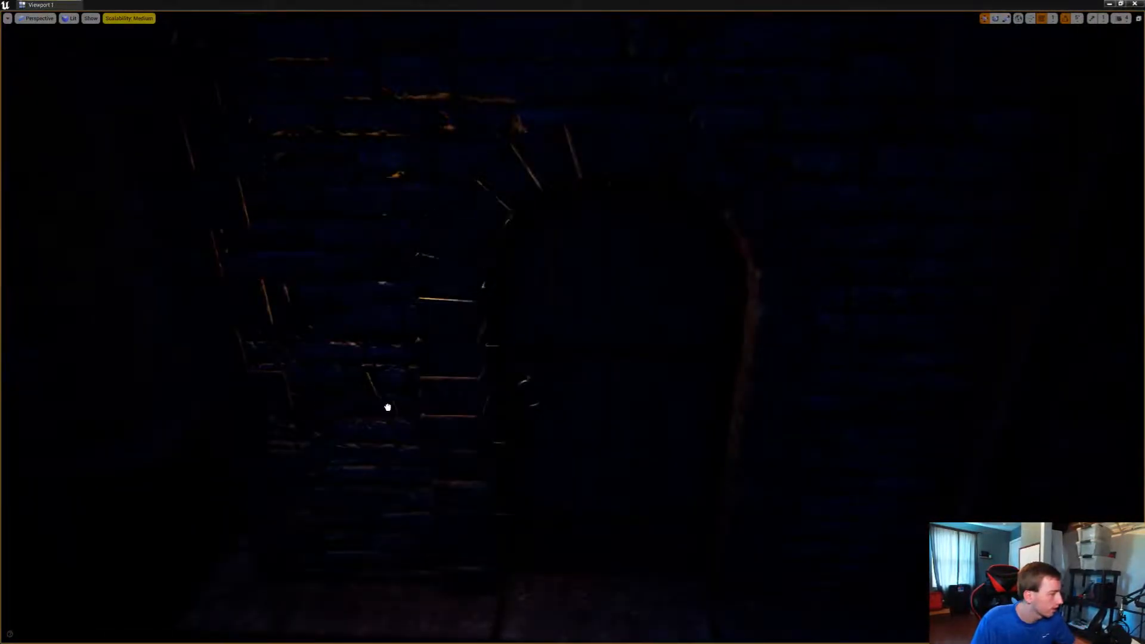
left_click_drag(363, 400, 250, 403)
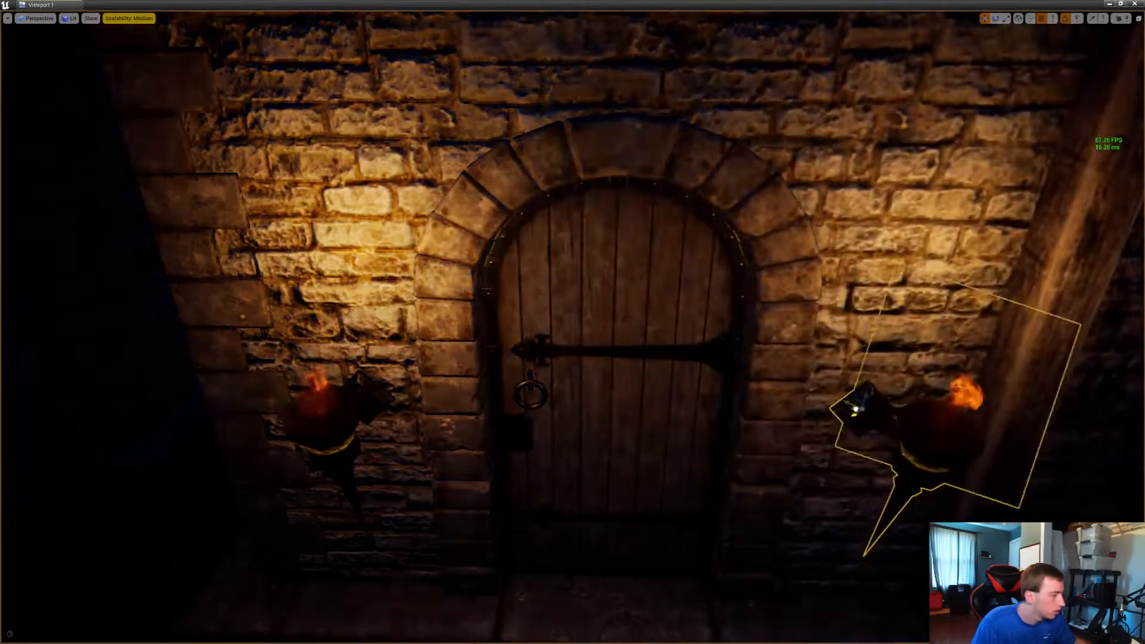
left_click_drag(855, 410, 849, 402)
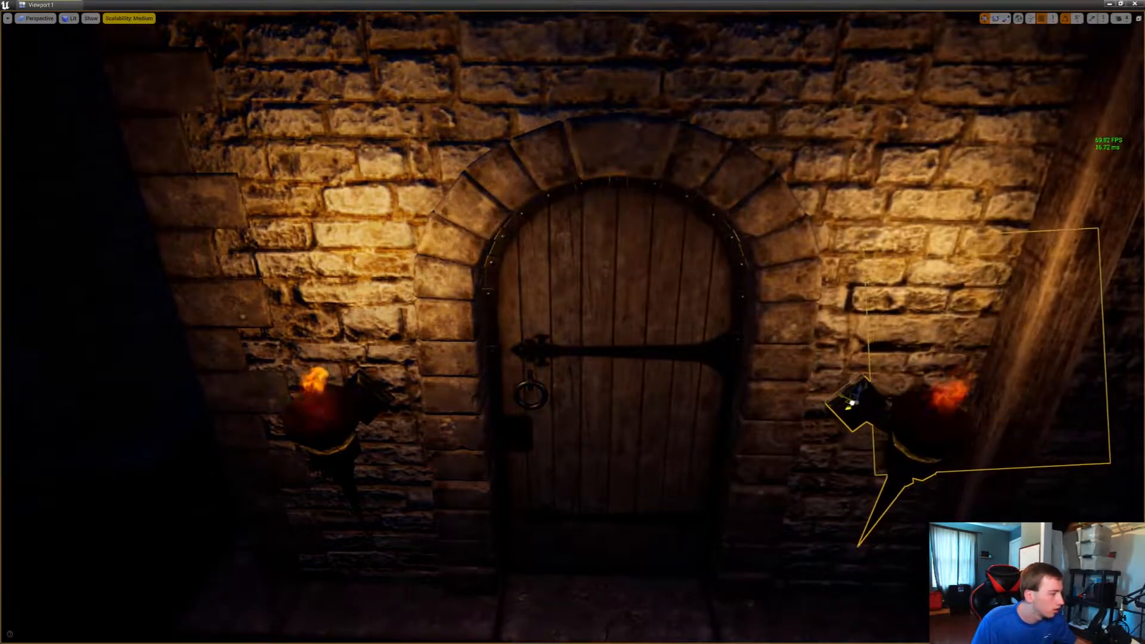
Add and rotate a torch by the arched door under the timber braces, and duplicate it above the leaning cart wheel
key("s")
right_click_drag(849, 402, 1073, 412)
key("w")
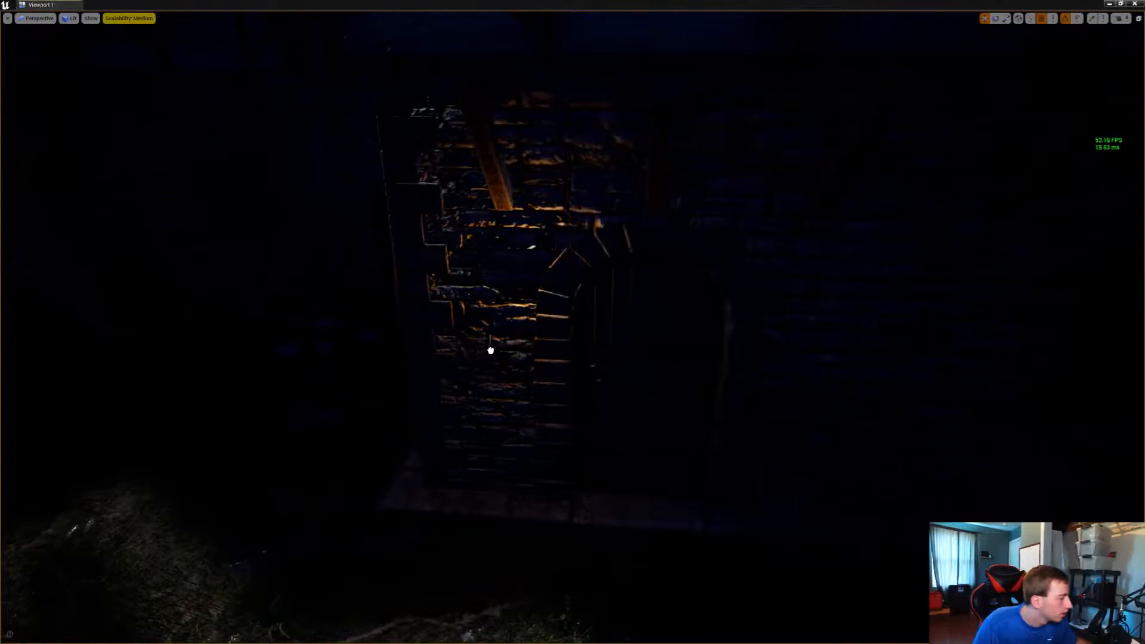
left_click_drag(517, 358, 429, 358)
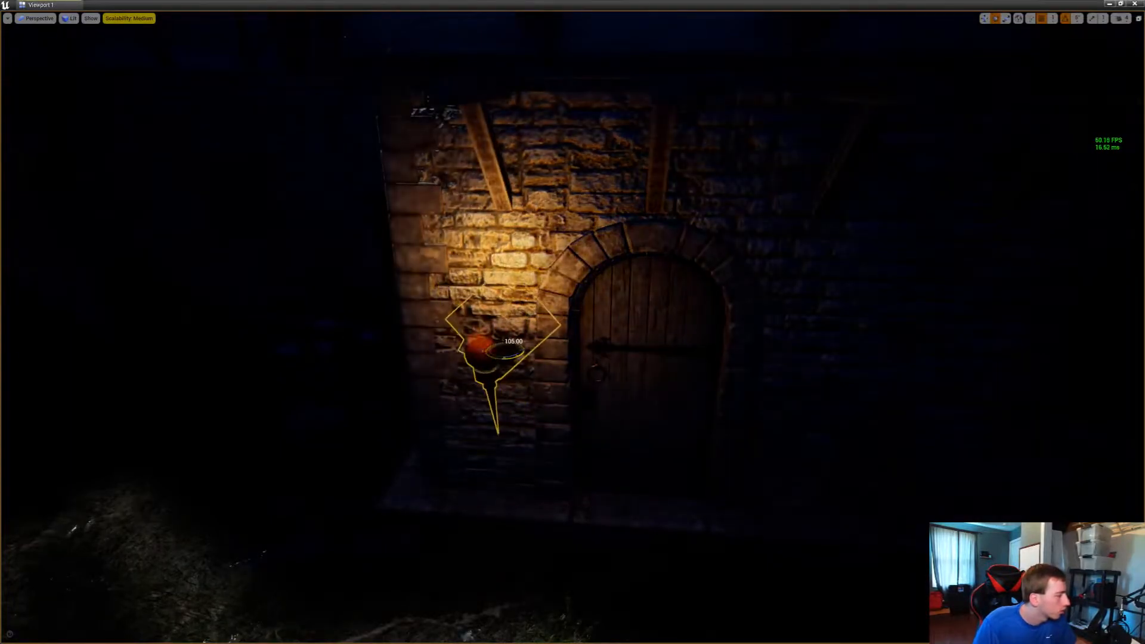
left_click_drag(501, 348, 800, 356, "alt")
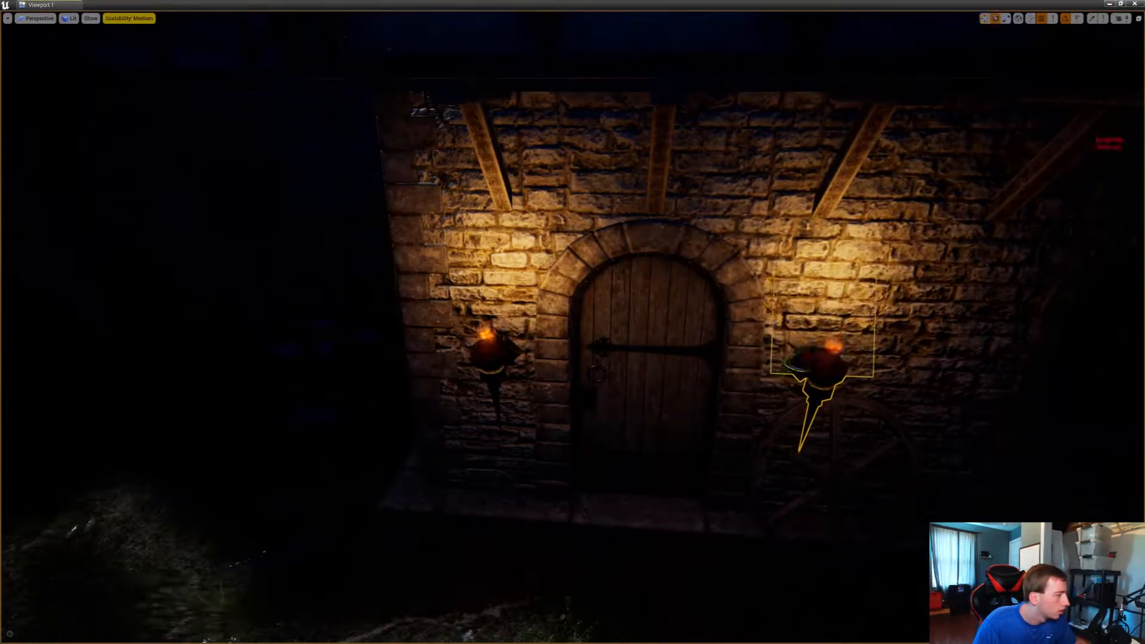
Place a torch on the unlit stone wall beside the arched door near the moonlit house corner
right_click_drag(782, 364, 536, 328)
key("s")
key("w")
key("s")
key("d")
key("w")
right_click_drag(572, 322, 650, 319)
key("s")
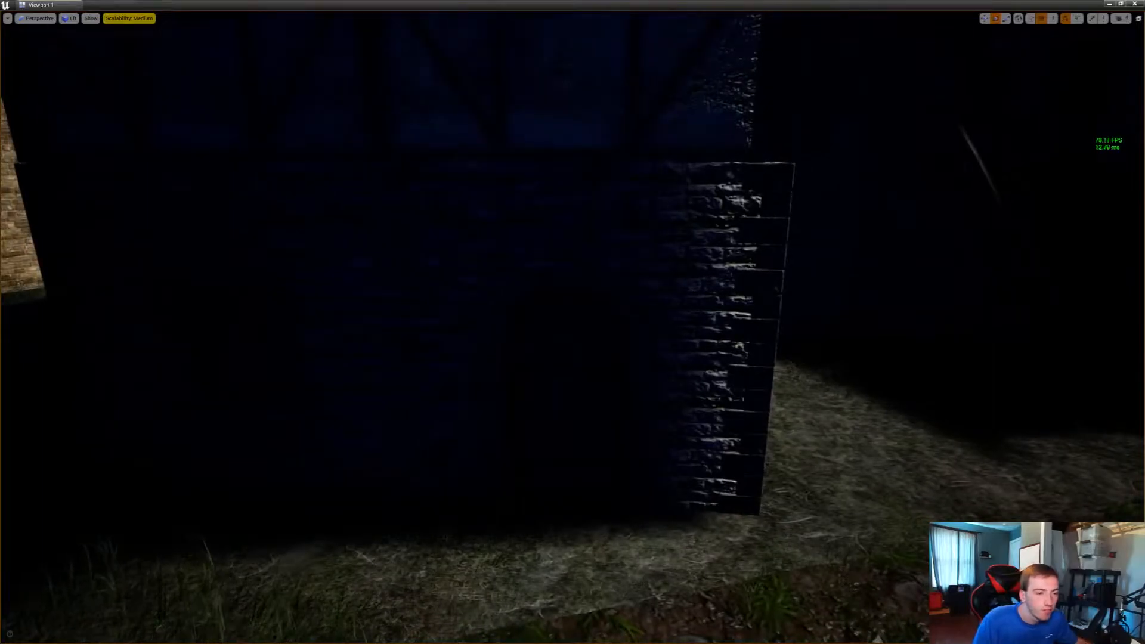
left_click_drag(519, 444, 449, 366)
key("w")
right_click_drag(448, 366, 420, 405)
key("w")
Adjust the torch on the stone wall and duplicate it onto the corner side of the arched door
mouse_move(513, 408)
left_mouse_down()
mouse_move(531, 402)
mouse_move(504, 413)
left_mouse_up()
right_click_drag(504, 413, 554, 391)
key("s")
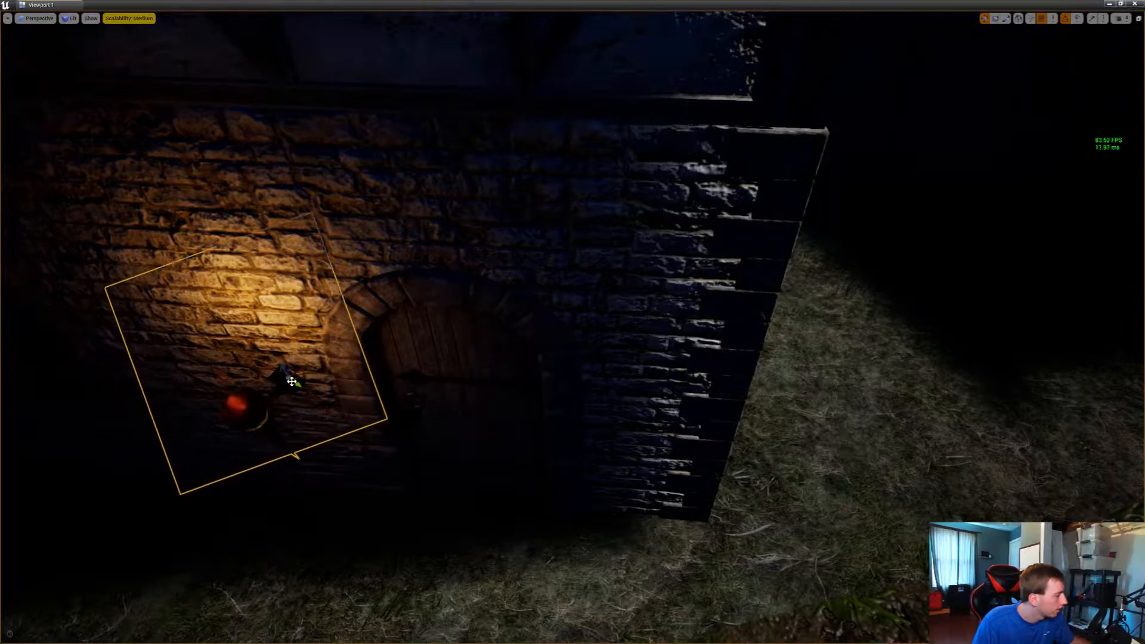
left_click_drag(291, 382, 642, 412, "alt")
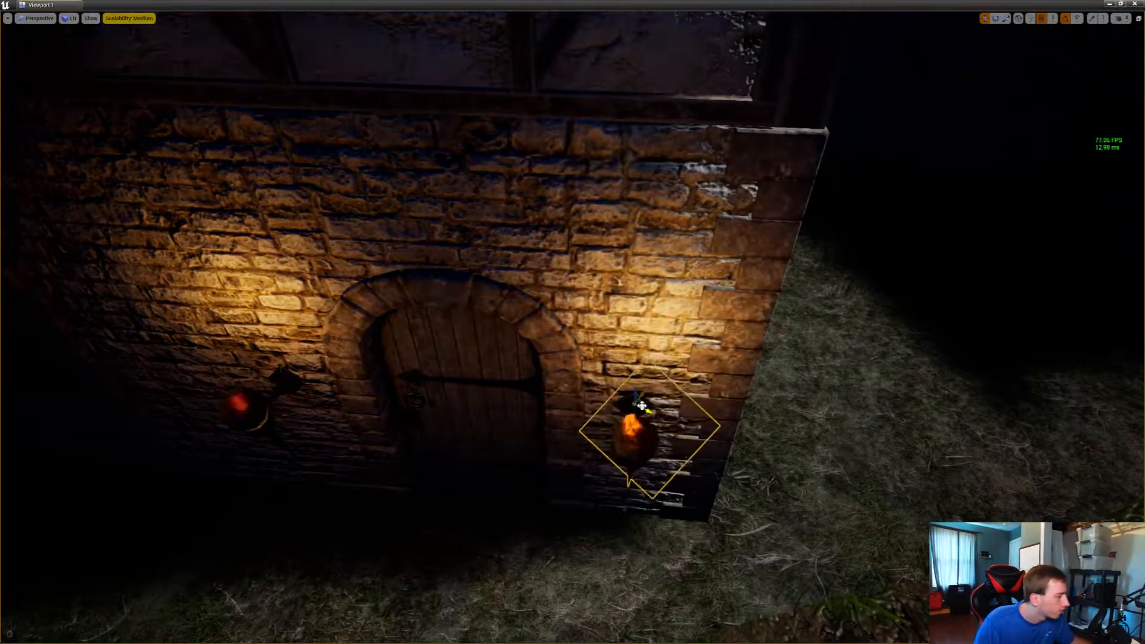
Add a torch on the plaster panel beside the plank door of the timber-framed wall and rotate it outward
right_click_drag(641, 405, 432, 381)
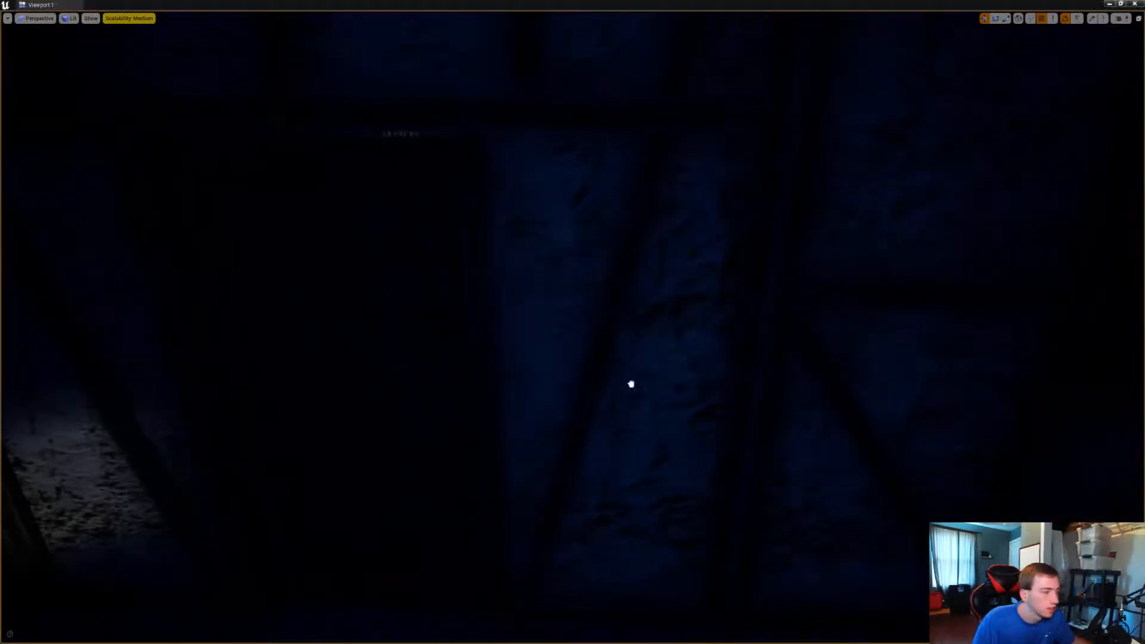
mouse_move(630, 383)
left_mouse_down()
mouse_move(536, 390)
mouse_move(608, 385)
left_mouse_up()
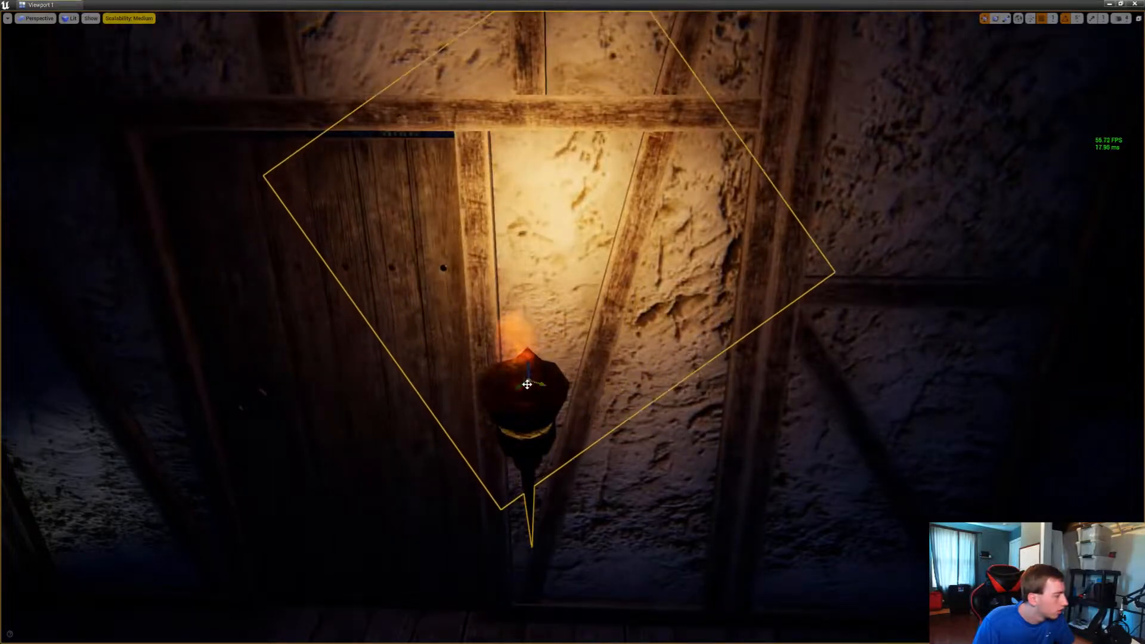
left_click_drag(527, 384, 532, 383)
Set an outward-facing torch between the barred window and the arched stone-wall door, and duplicate it onto the corner side
right_click_drag(535, 382, 566, 390)
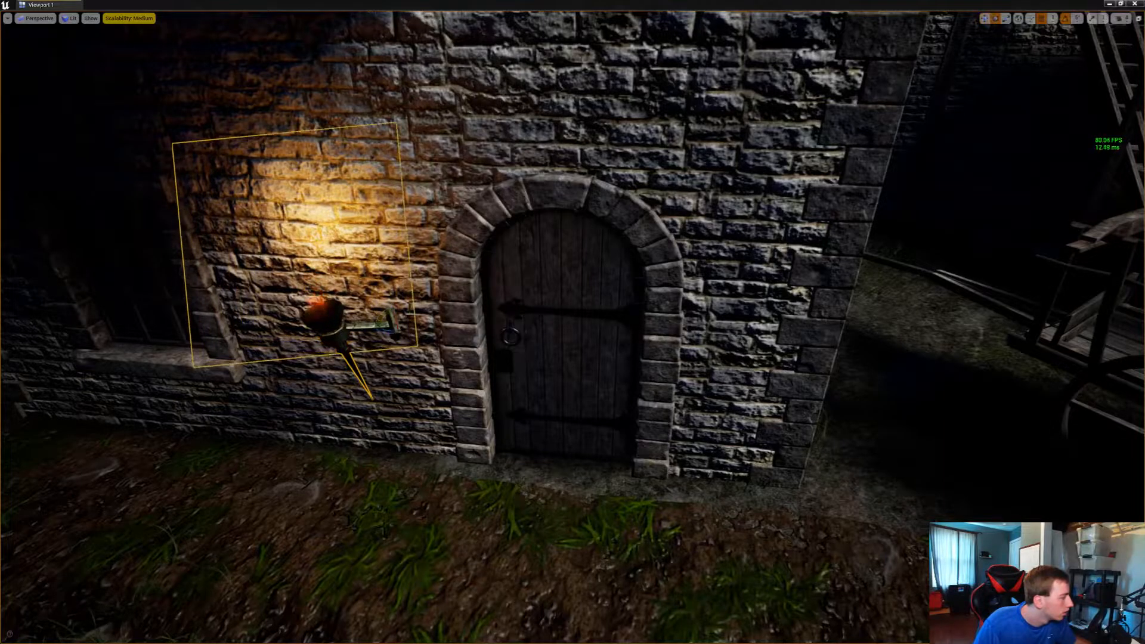
left_click_drag(393, 332, 420, 332)
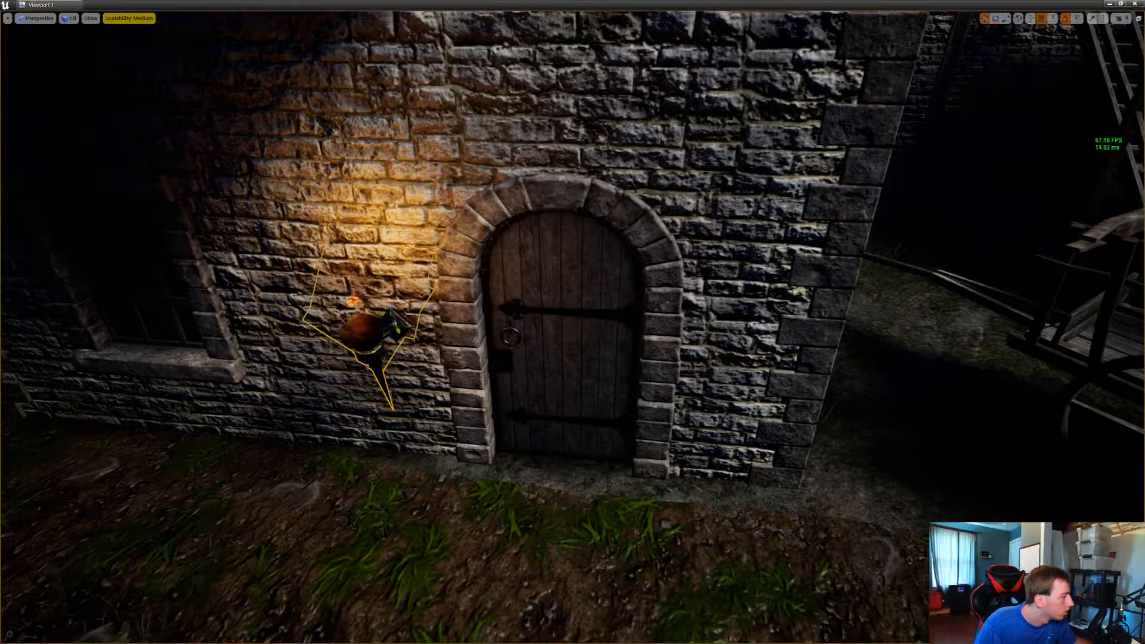
left_click_drag(400, 328, 731, 350, "alt")
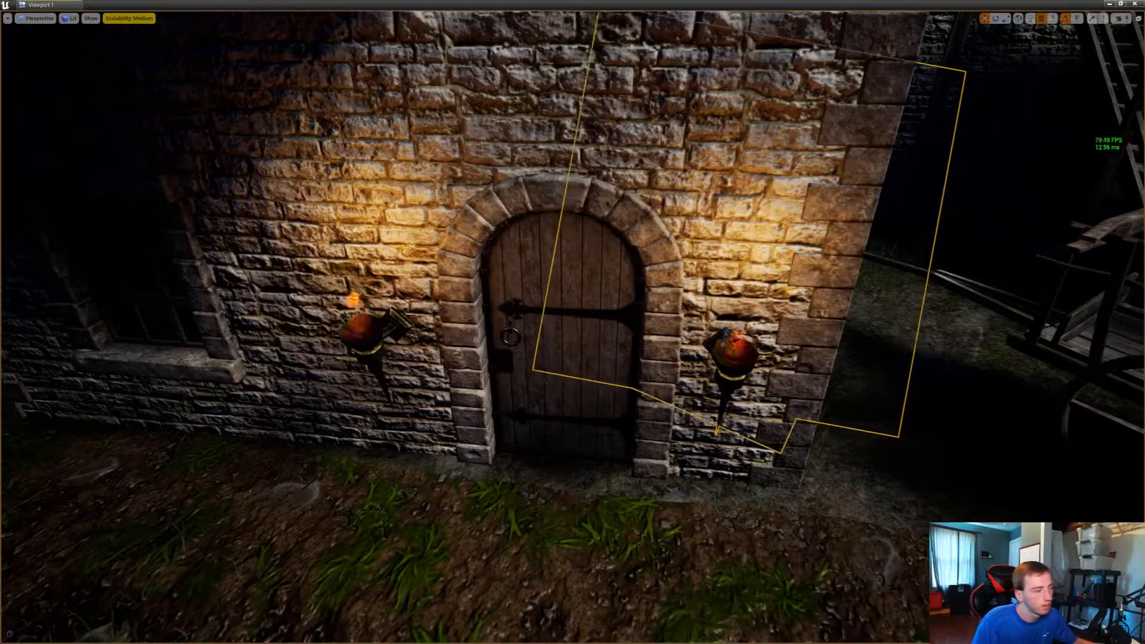
Add a torch on the plaster panel between the corner post and the plank door of the shaded timber-framed wall
key("s")
right_click_drag(801, 329, 810, 235)
key("w")
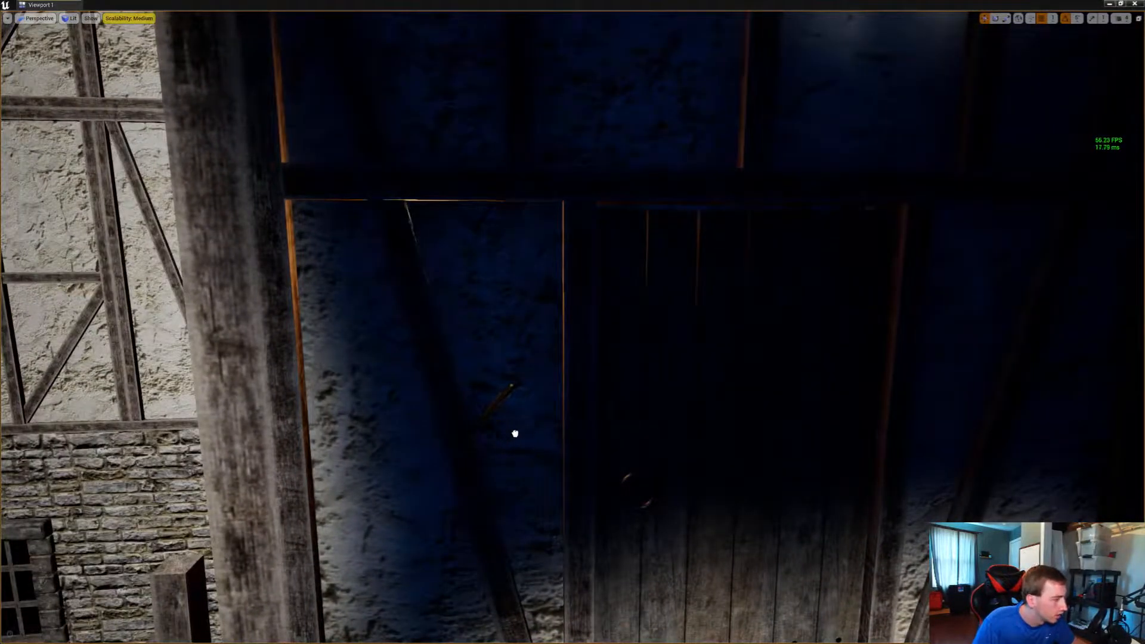
left_click_drag(510, 424, 623, 426)
Add and rotate a torch on the corner side of the moonlit arched door, and duplicate it beside the wooden post
key("w")
key("d")
right_click_drag(622, 427, 733, 409)
key("w")
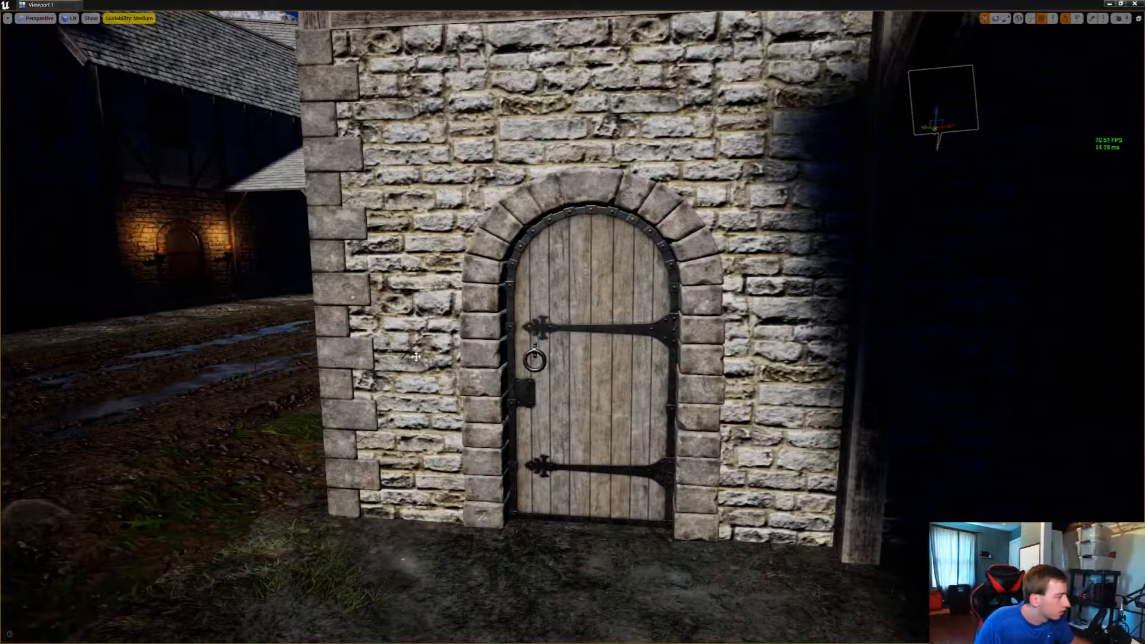
left_click_drag(416, 360, 427, 357)
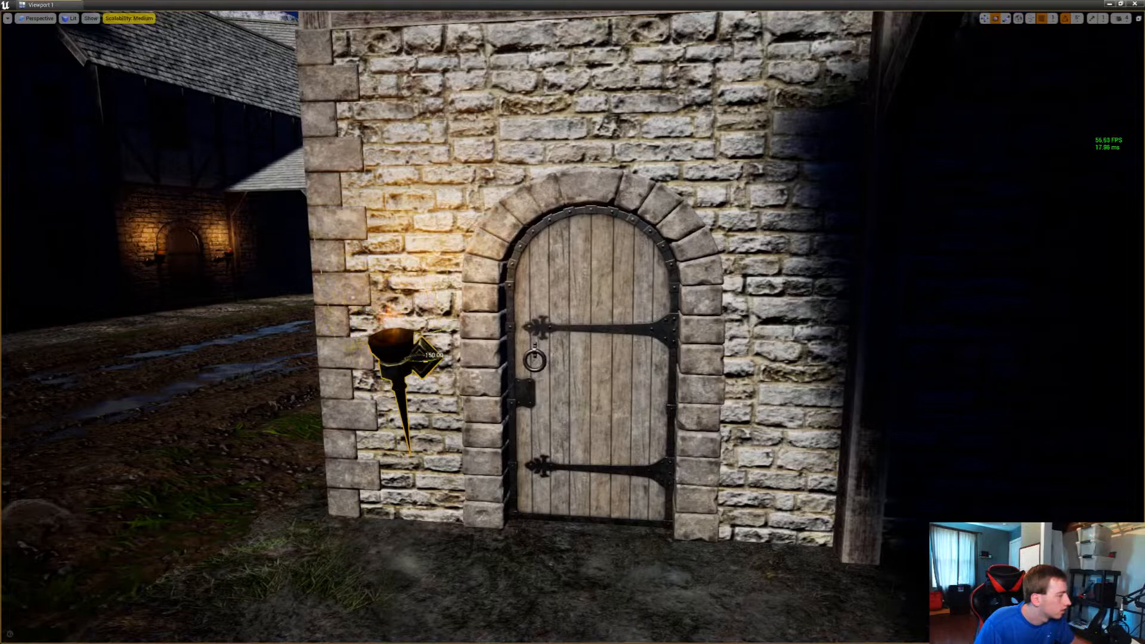
left_click_drag(424, 360, 765, 365, "alt")
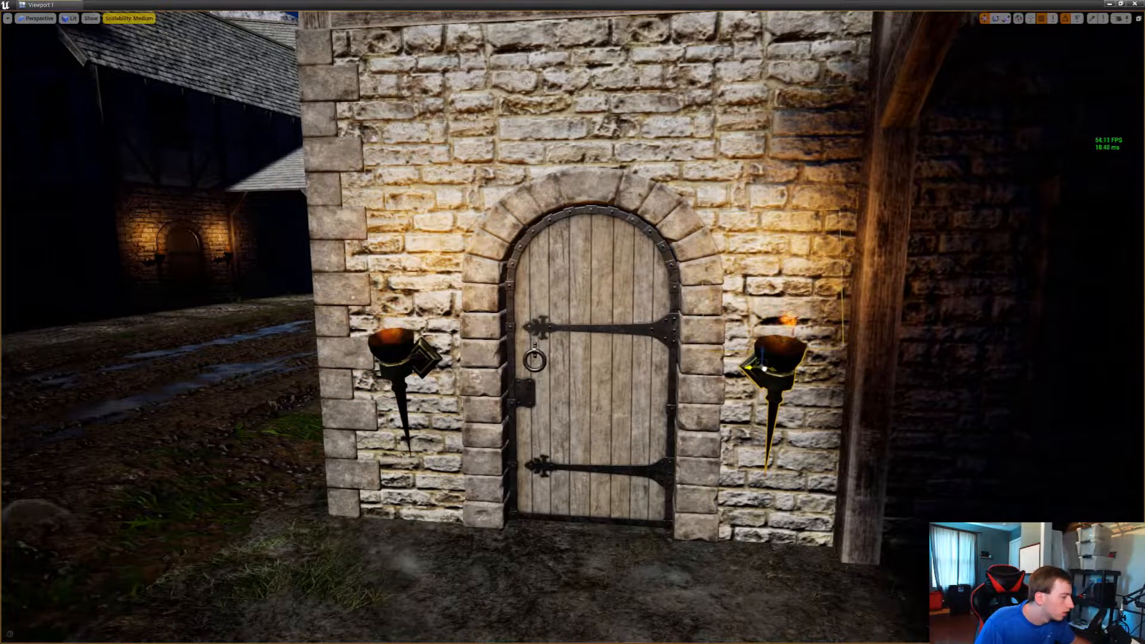
Add a torch on the corner side of the arched door beneath the wooden eaves and rotate it outward
key("s")
right_click_drag(765, 365, 871, 364)
key("d")
key("w")
key("w")
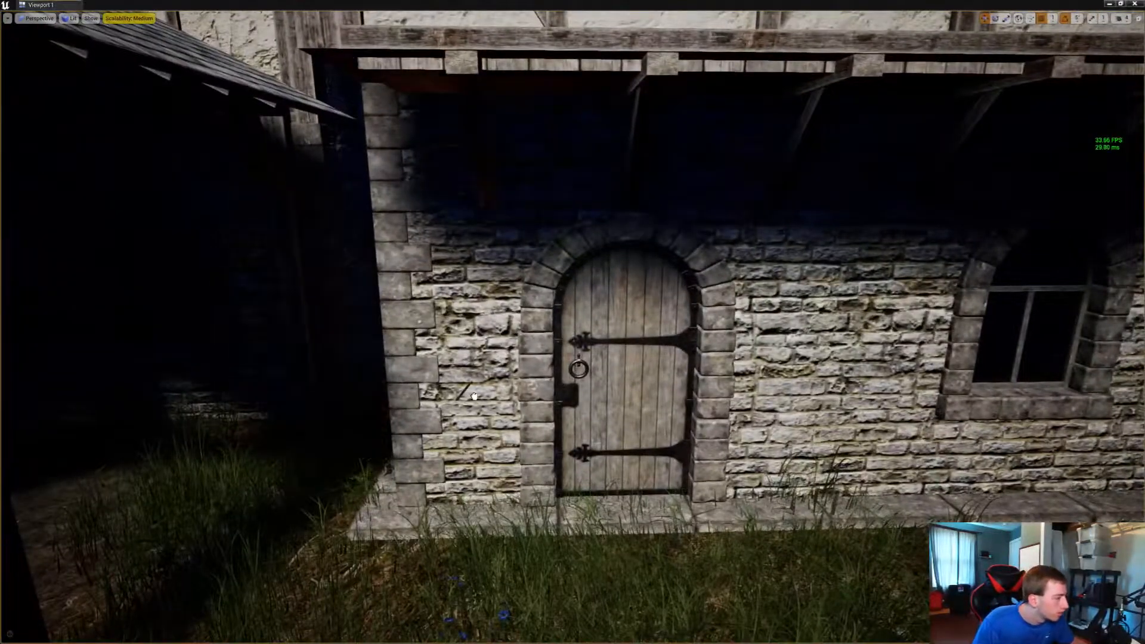
left_click_drag(475, 394, 480, 389)
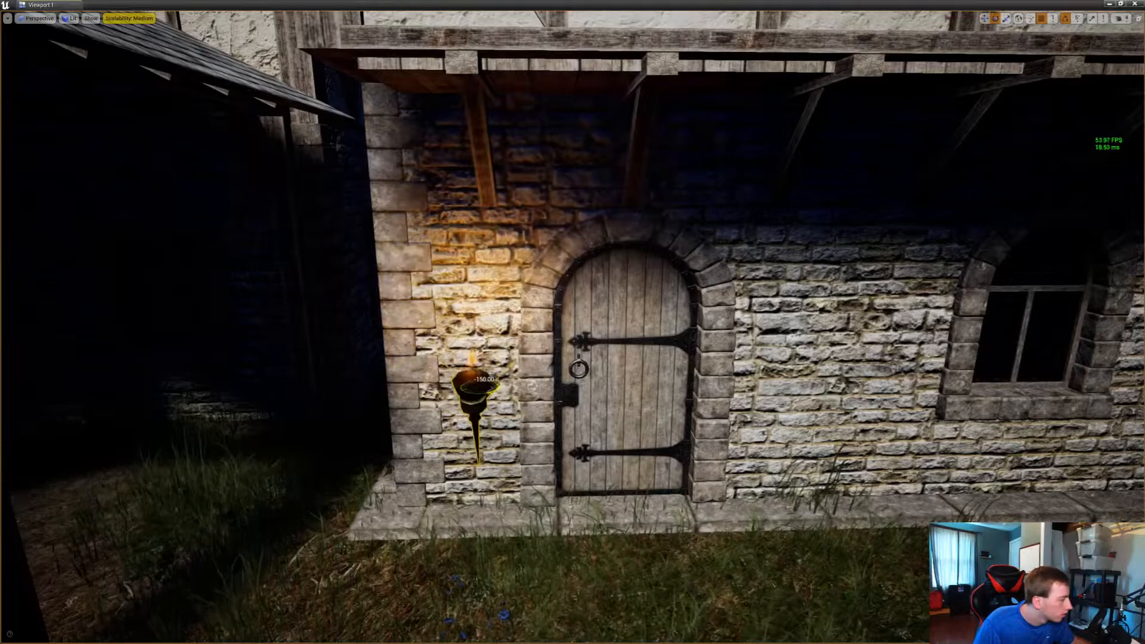
key("d")
right_click_drag(484, 382, 400, 391)
key("w")
key("w")
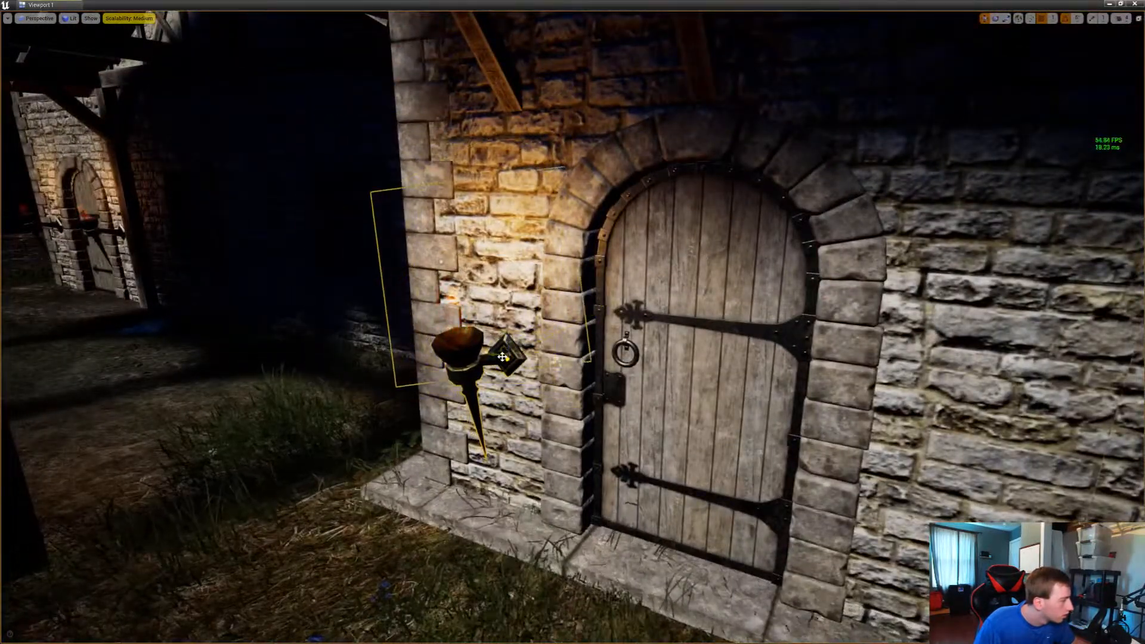
key("w")
Duplicate the torch onto the window side of the arched door and push its bracket against the stone wall
right_click_drag(399, 391, 506, 394)
key("s")
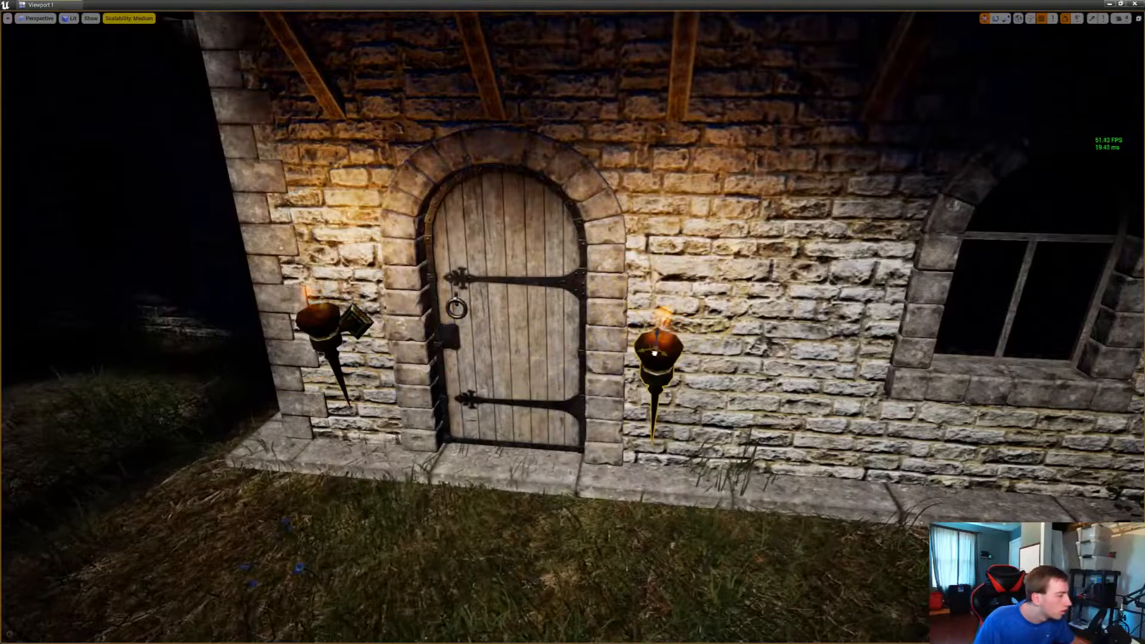
key("d")
right_click_drag(654, 353, 529, 345)
key("w")
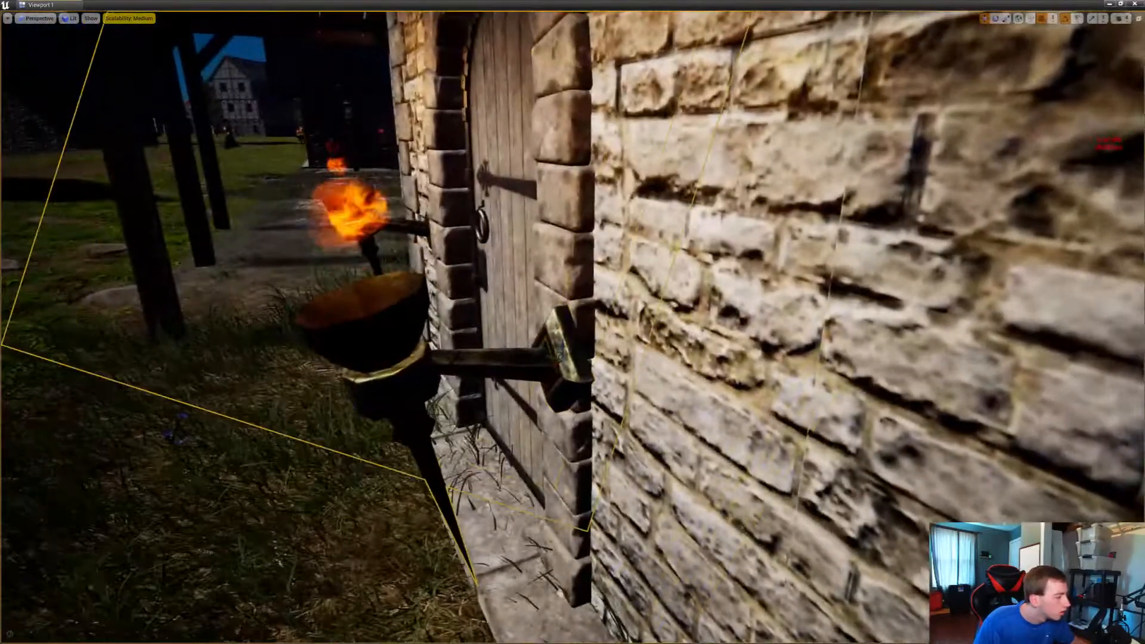
left_click_drag(578, 363, 654, 354)
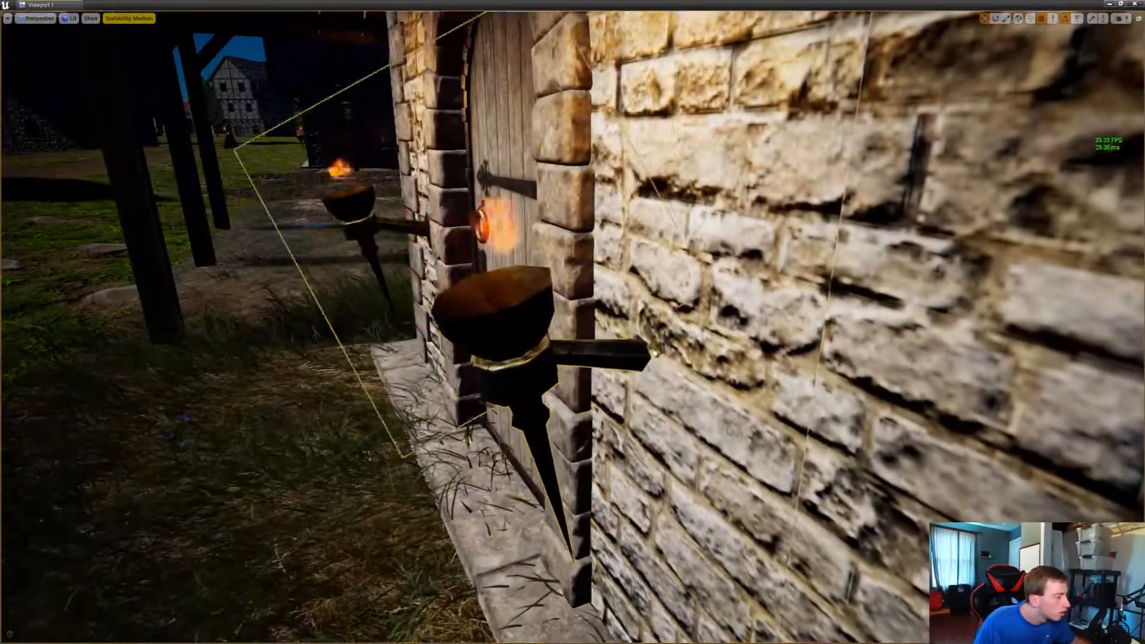
key("s")
Add an outward-facing torch on the window side of the arched door near the outdoor staircase, and duplicate it onto the corner side
mouse_move(646, 358)
right_mouse_down()
mouse_move(793, 365)
mouse_move(894, 352)
mouse_move(721, 358)
mouse_move(661, 384)
mouse_move(637, 370)
mouse_move(513, 365)
mouse_move(566, 364)
mouse_move(558, 372)
mouse_move(631, 385)
mouse_move(636, 371)
right_mouse_up()
key("s")
key("w")
key("w")
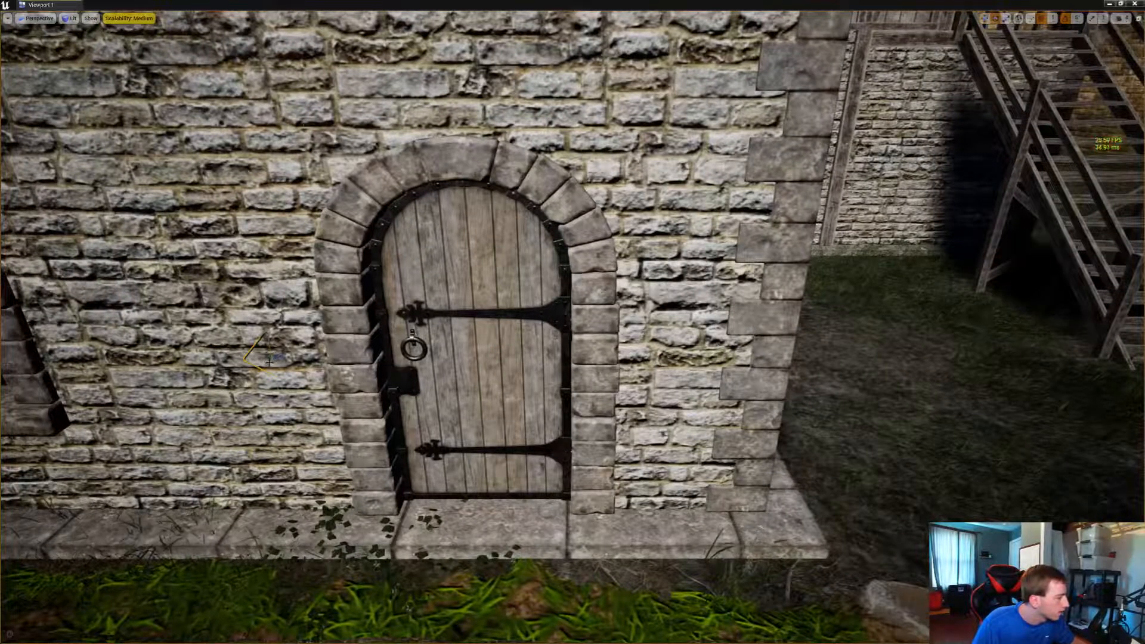
left_click_drag(268, 361, 296, 360)
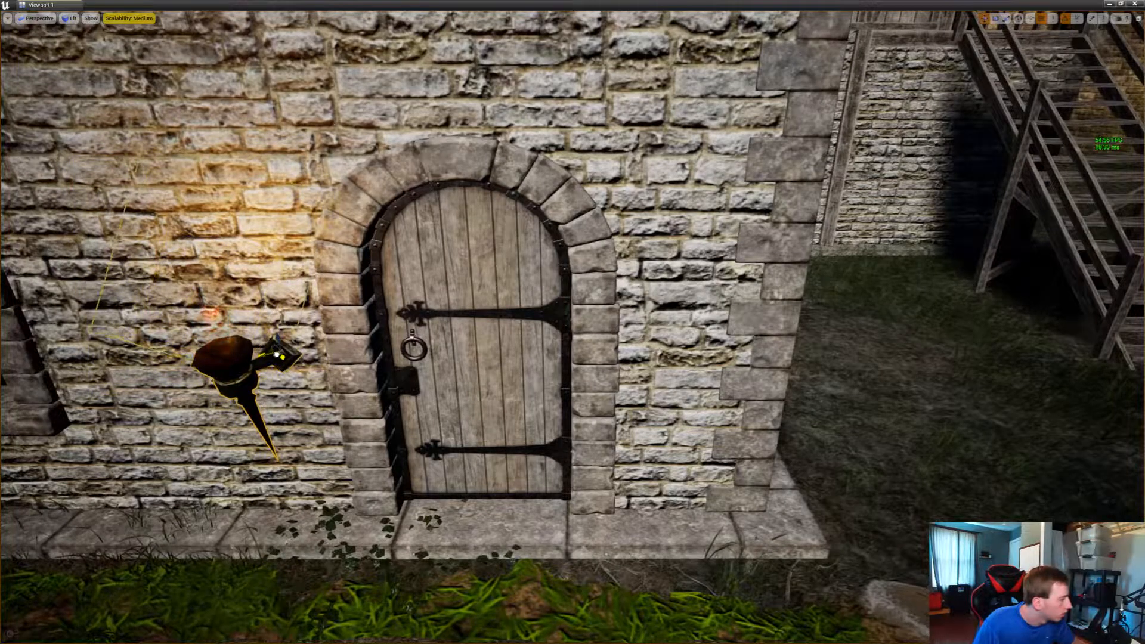
left_click_drag(274, 356, 689, 363, "alt")
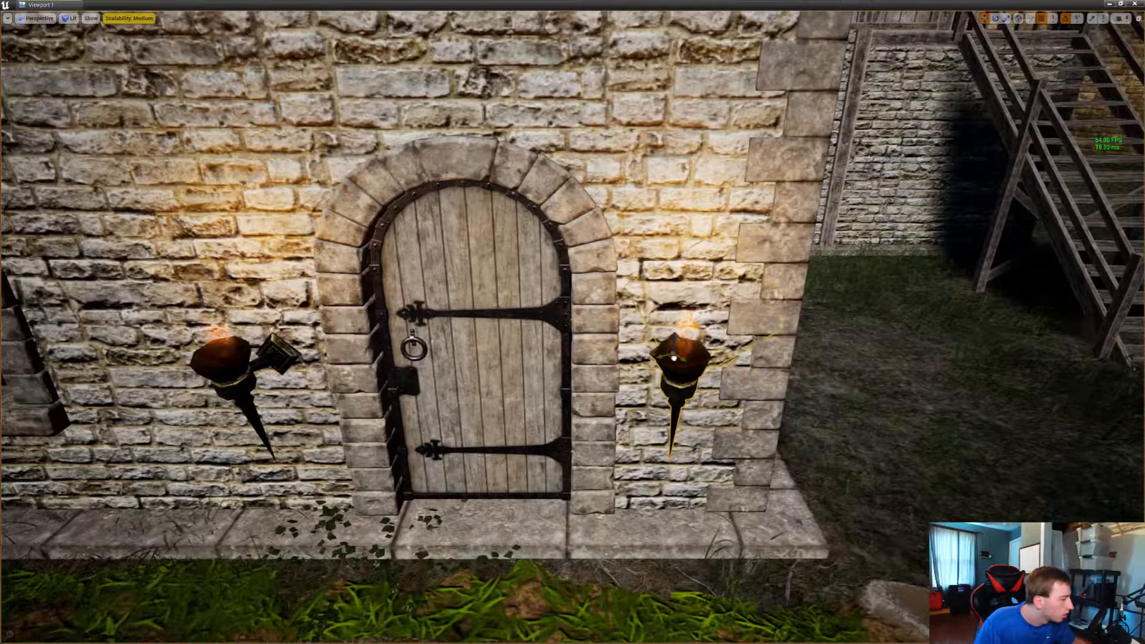
Add a torch on the dark plaster panel beside the door above the wooden floorboards
right_click_drag(673, 358, 710, 293)
key("w")
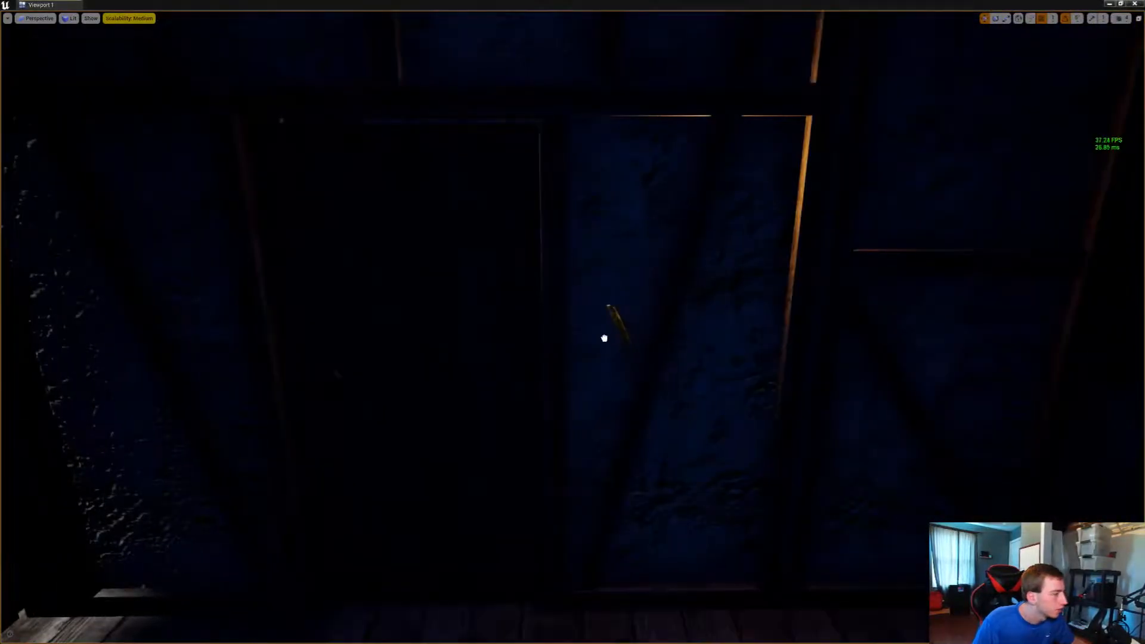
mouse_move(604, 337)
left_mouse_down()
mouse_move(590, 340)
mouse_move(599, 351)
mouse_move(608, 336)
left_mouse_up()
right_click_drag(608, 337, 506, 373)
Add a torch on the corner side of the shaded house's arched door and duplicate it onto the window side
key("s")
key("w")
key("s")
key("w")
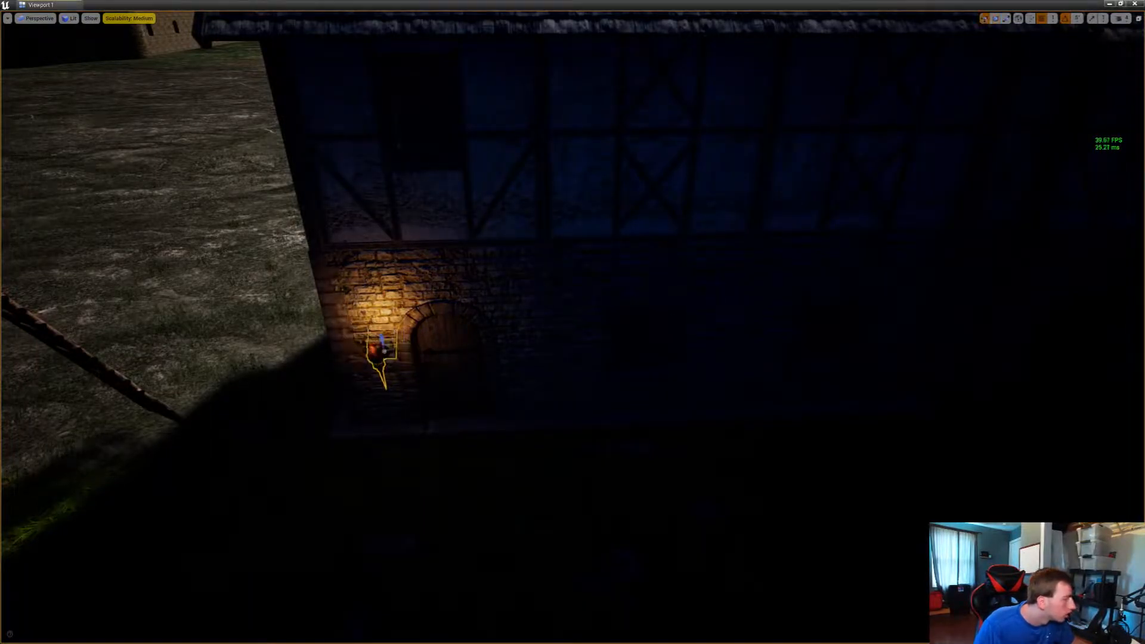
left_click_drag(387, 348, 544, 360, "alt")
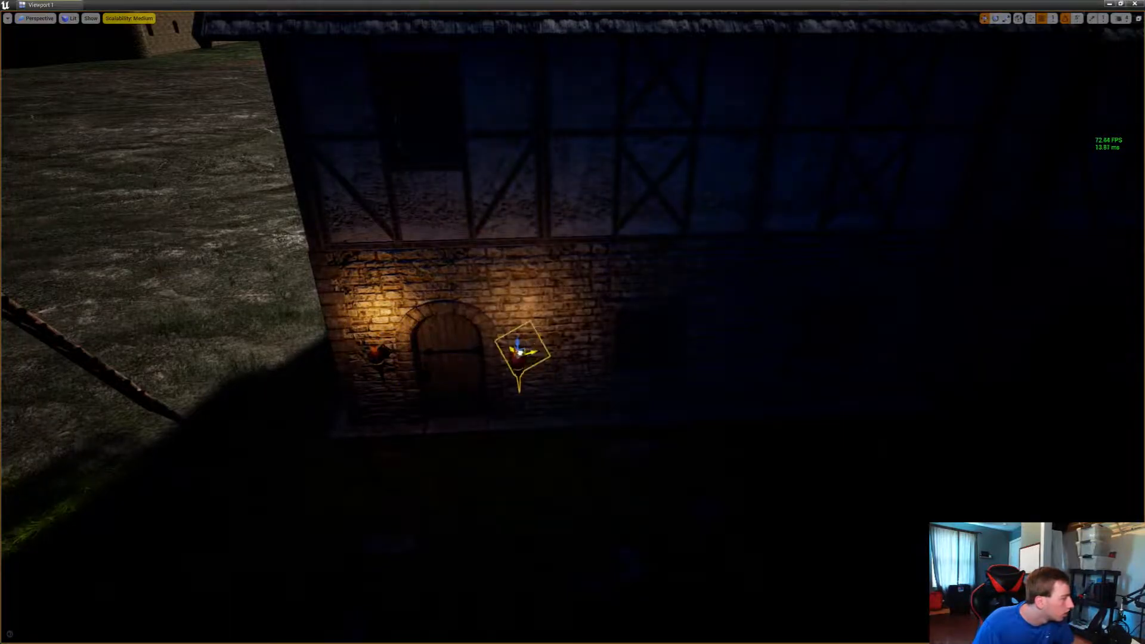
Move the duplicated torch on the window side of the shaded arched door against the stone wall
right_click_drag(520, 348, 1061, 328)
key("w")
right_click_drag(573, 322, 727, 427)
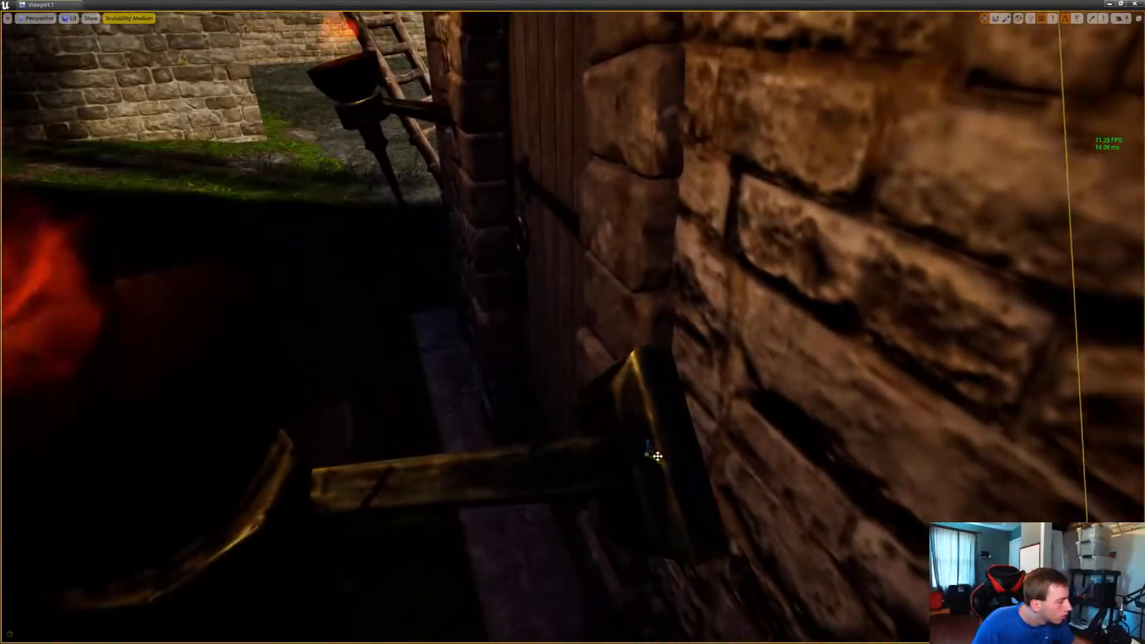
left_click_drag(659, 457, 770, 379)
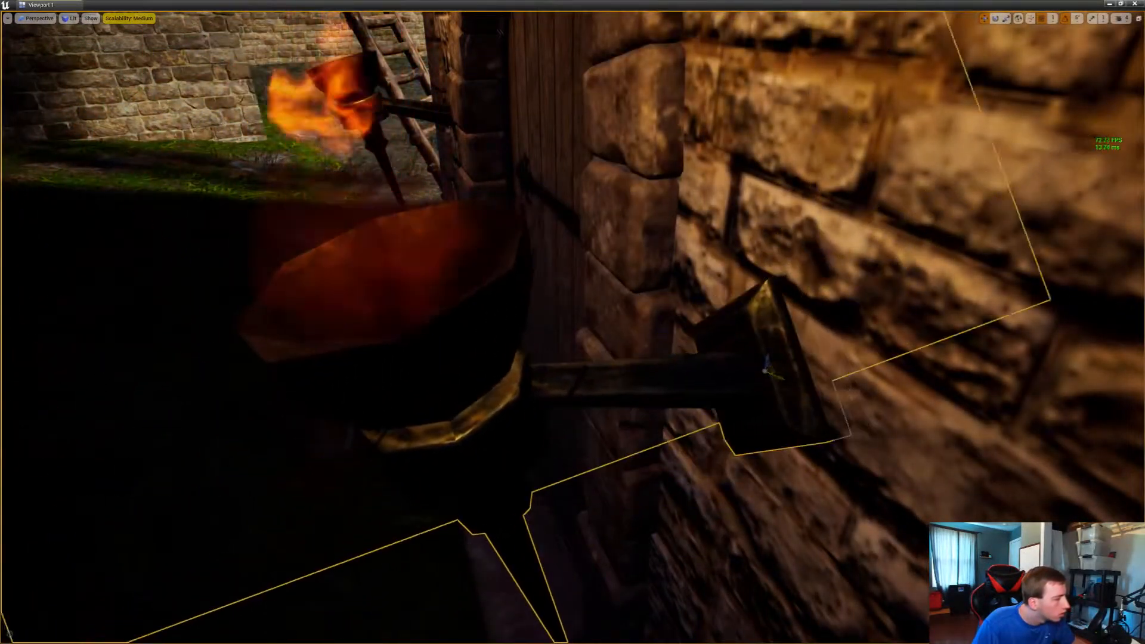
key("s")
Select both torches at the shaded arched door and duplicate the pair to the second arched door along the same facade
right_click_drag(770, 379, 882, 352)
key("s")
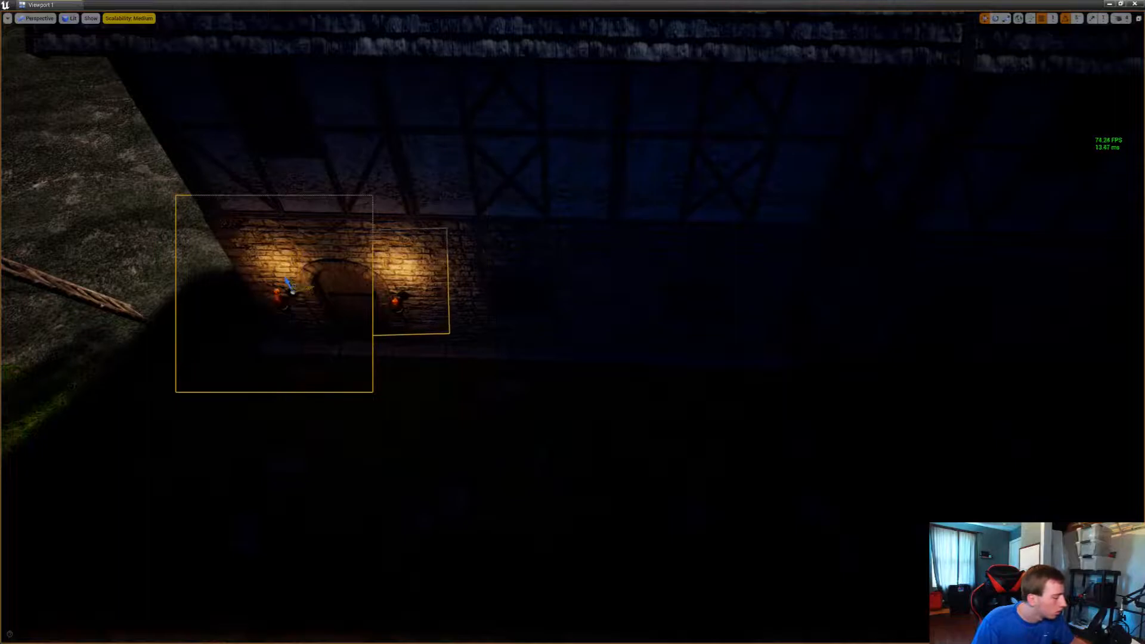
left_click_drag(291, 288, 1019, 301, "alt")
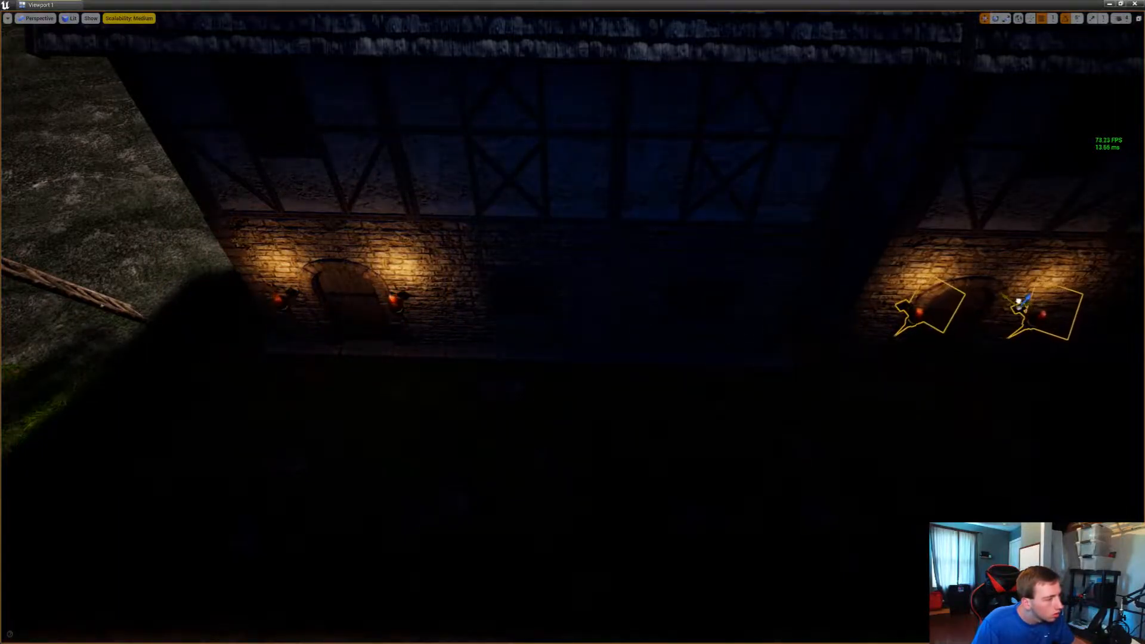
key("d")
right_click_drag(1018, 301, 1020, 302)
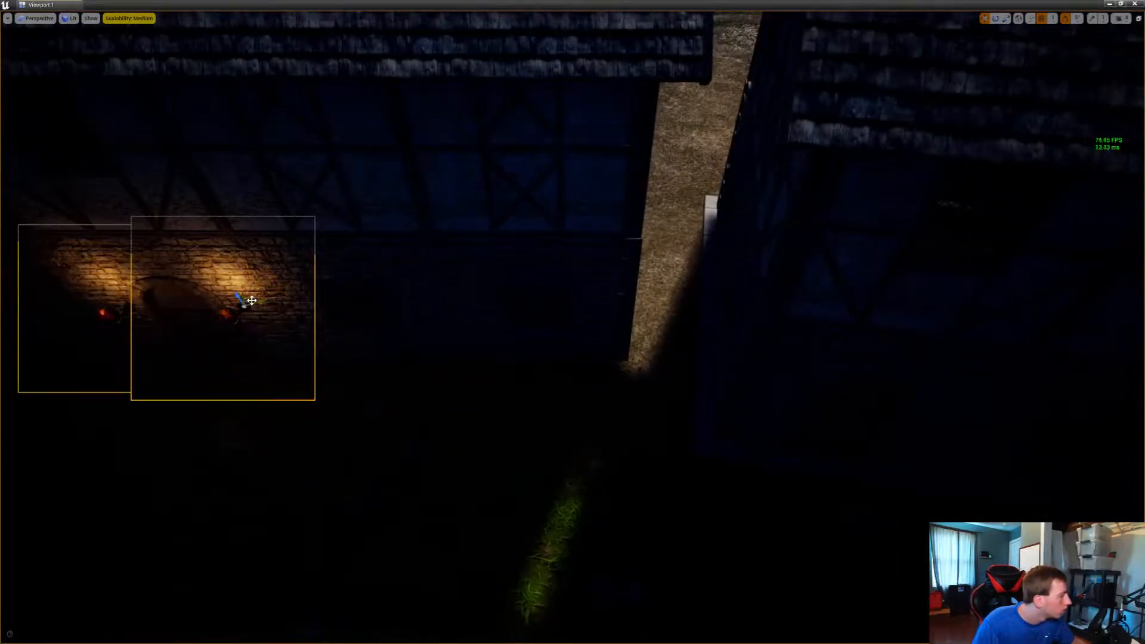
Duplicate the torch pair to the arched door of the neighbouring tall house and rotate it to follow that wall
left_click_drag(251, 300, 914, 415, "alt")
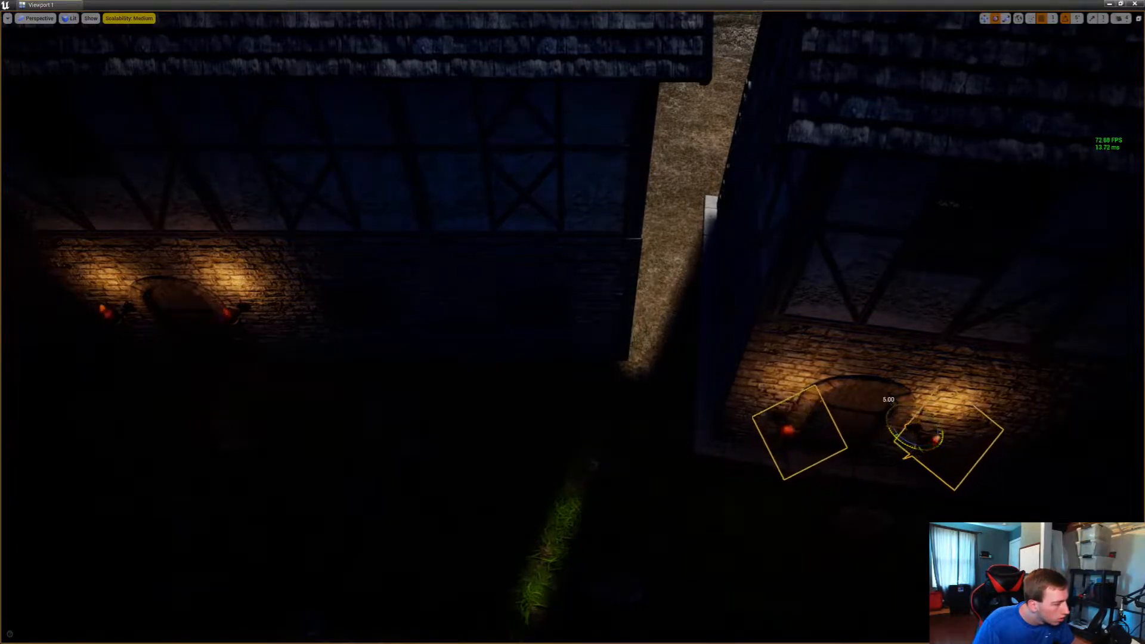
key("w")
right_click_drag(909, 443, 1055, 426)
key("s")
key("w")
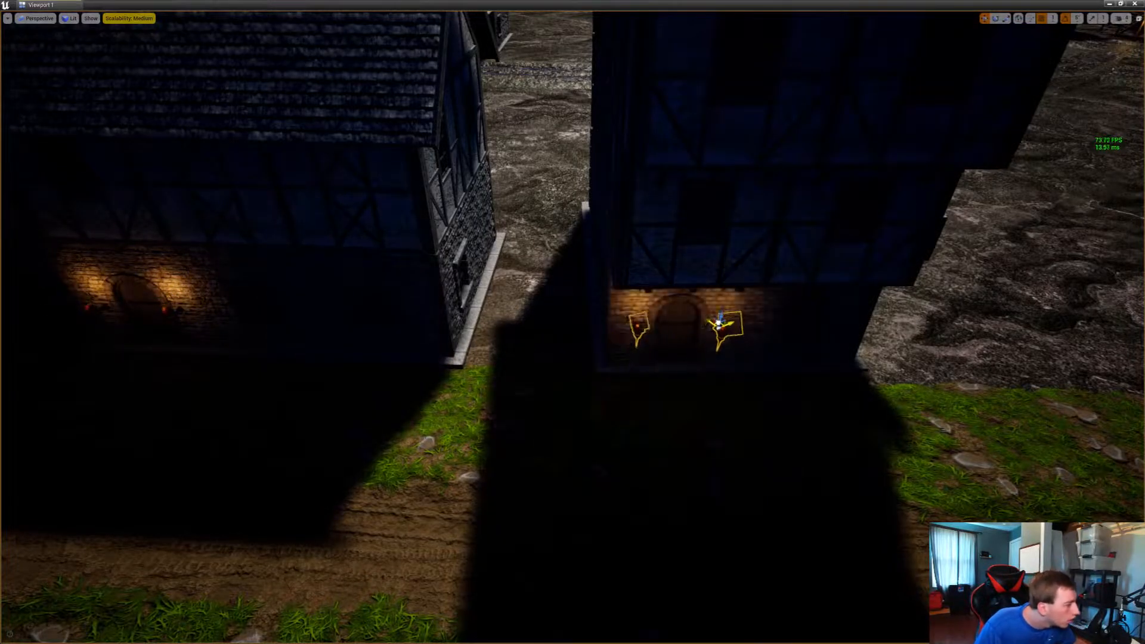
Move the torch pair up to the tall house's stone wall and fine-tune its rotation
key("w")
right_click_drag(1055, 427, 904, 459)
key("s")
key("w")
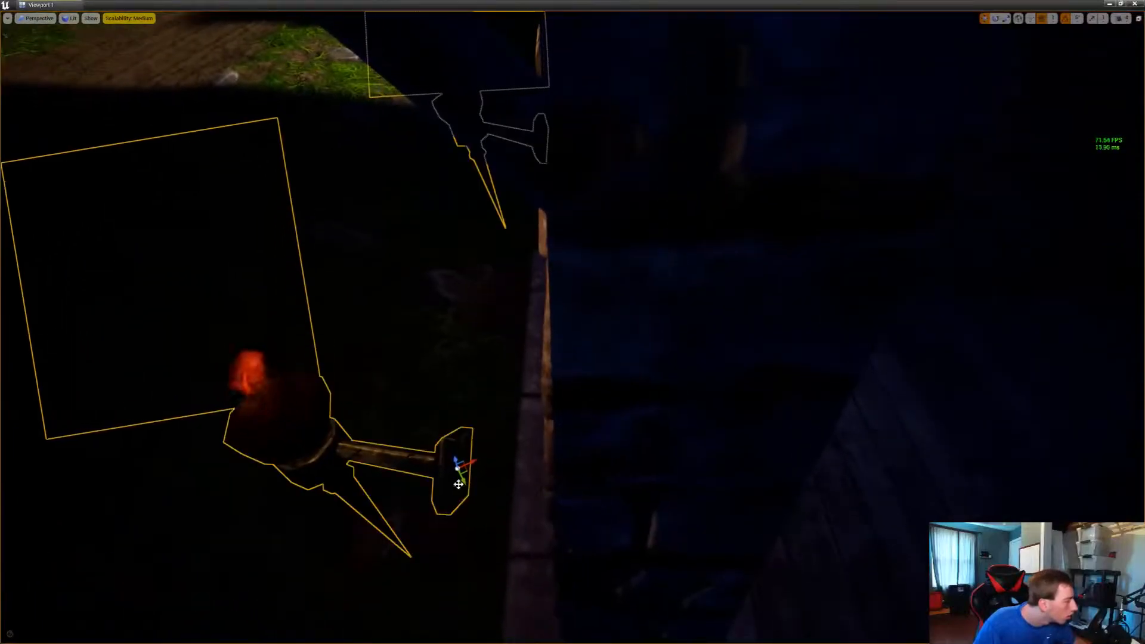
left_click_drag(472, 469, 555, 471)
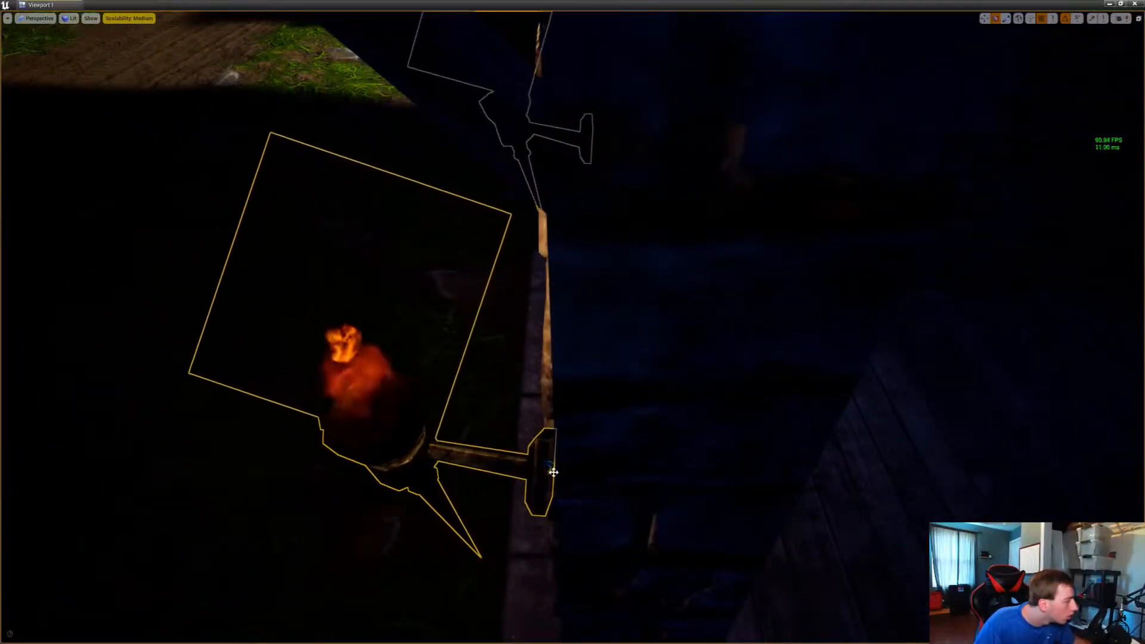
key("s")
right_click_drag(554, 472, 715, 447)
key("w")
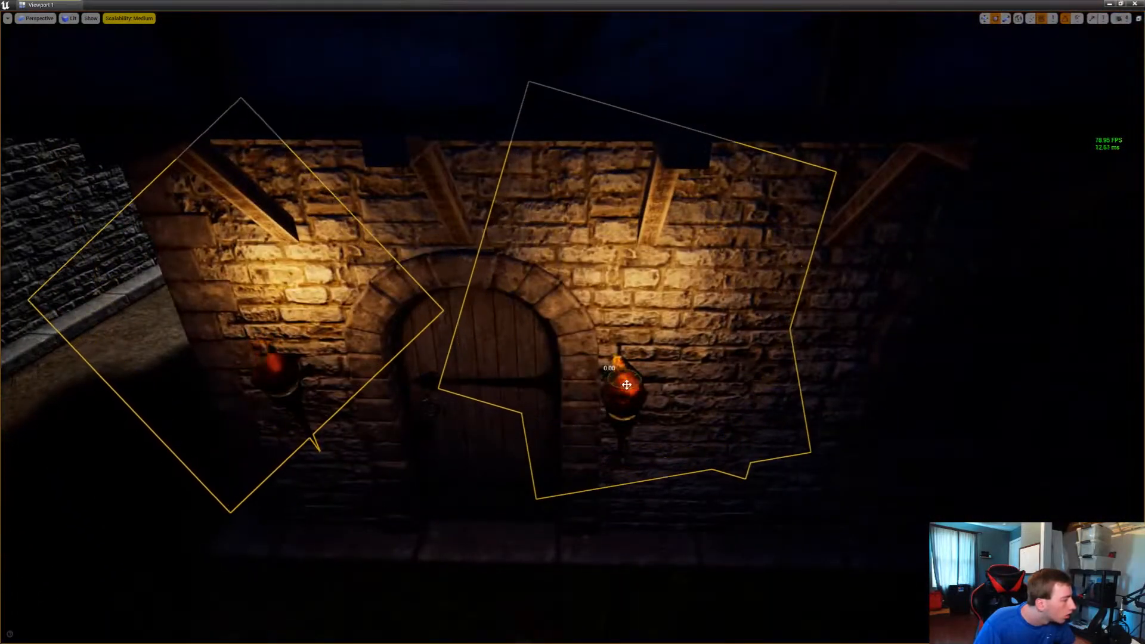
Inspect the torch brackets beside the tall house's door surround and nudge the pair closer to the stonework
key("d")
right_click_drag(629, 385, 464, 375)
key("w")
key("s")
key("s")
left_click(570, 457)
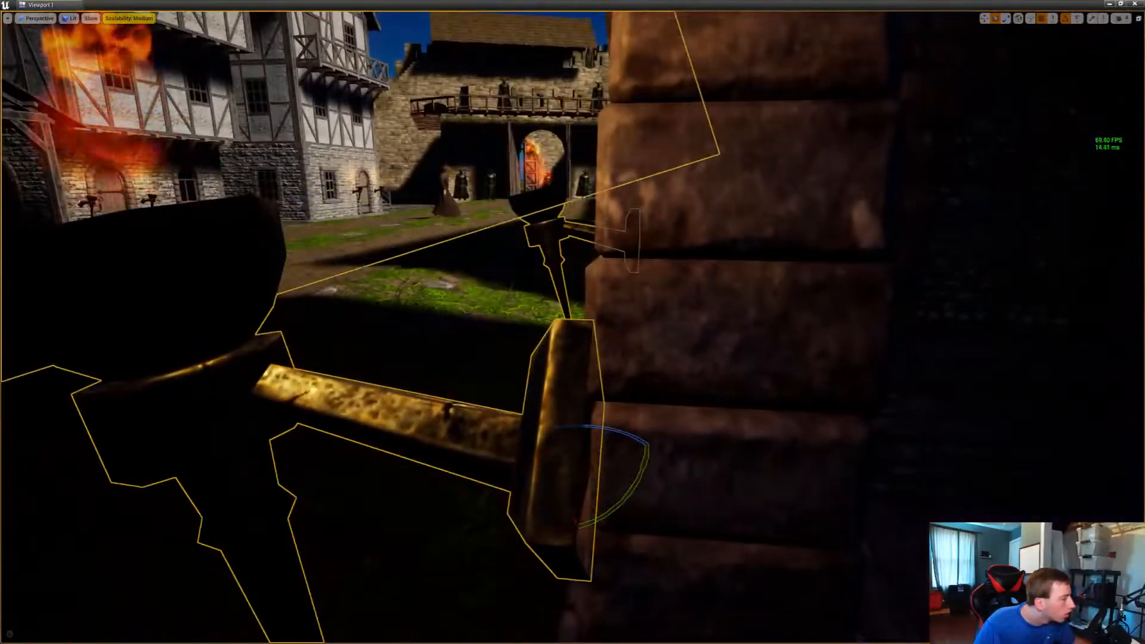
key("w")
left_click_drag(591, 460, 610, 463)
Push both torches at the tall house's arched door into the wall so their mounting plates sit flush
right_click_drag(610, 464, 837, 444)
key("w")
key("w")
key("s")
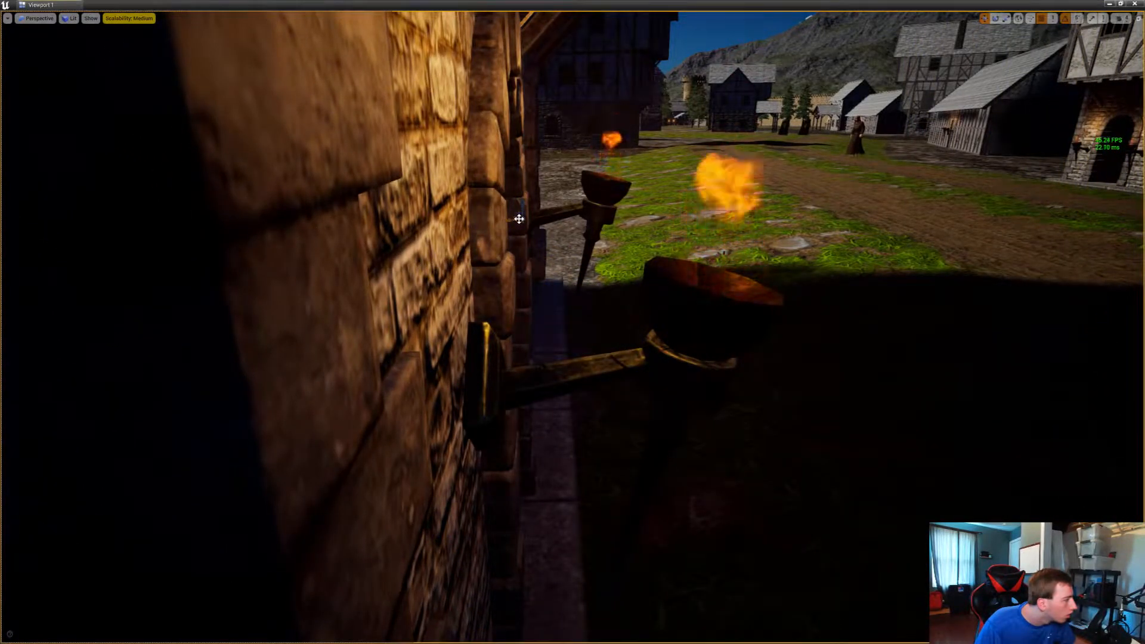
right_click_drag(572, 322, 238, 316)
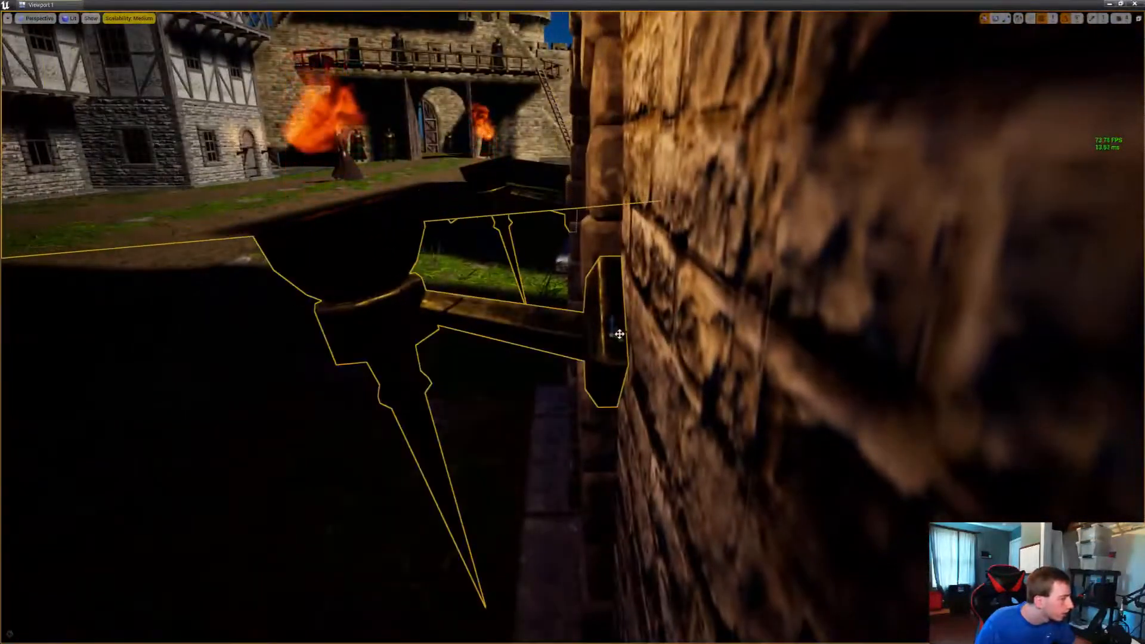
left_click_drag(623, 336, 641, 336)
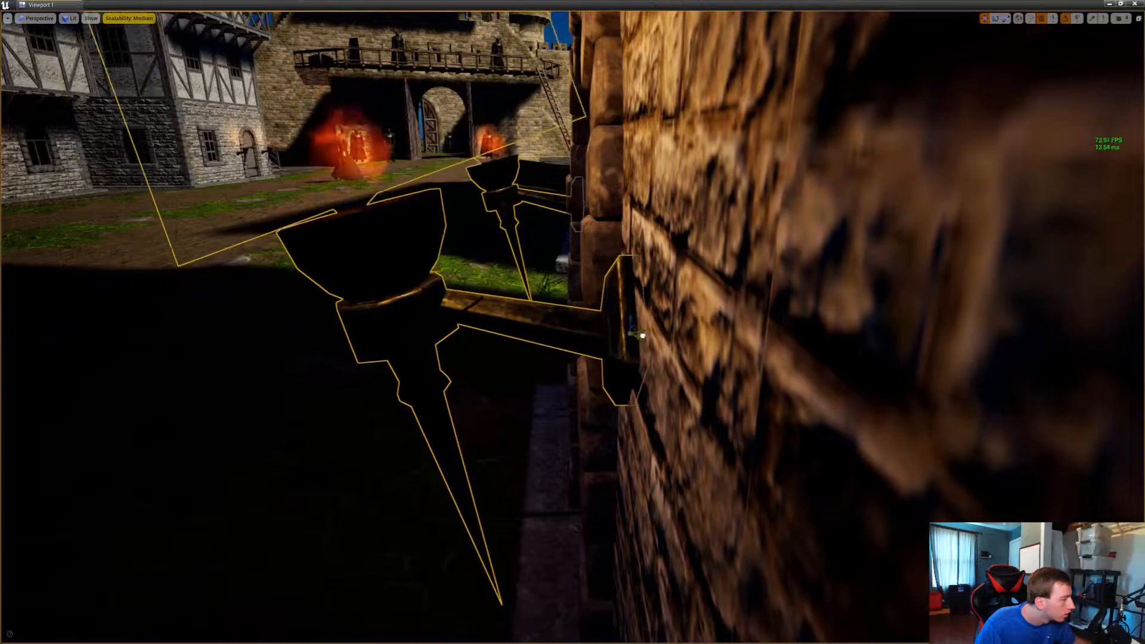
Rotate a torch outward on the corner side of the arched door beside the gravel path, and duplicate it across the door
right_click_drag(641, 336, 942, 334)
right_click_drag(572, 322, 539, 286)
left_click_drag(695, 276, 430, 287)
key("e")
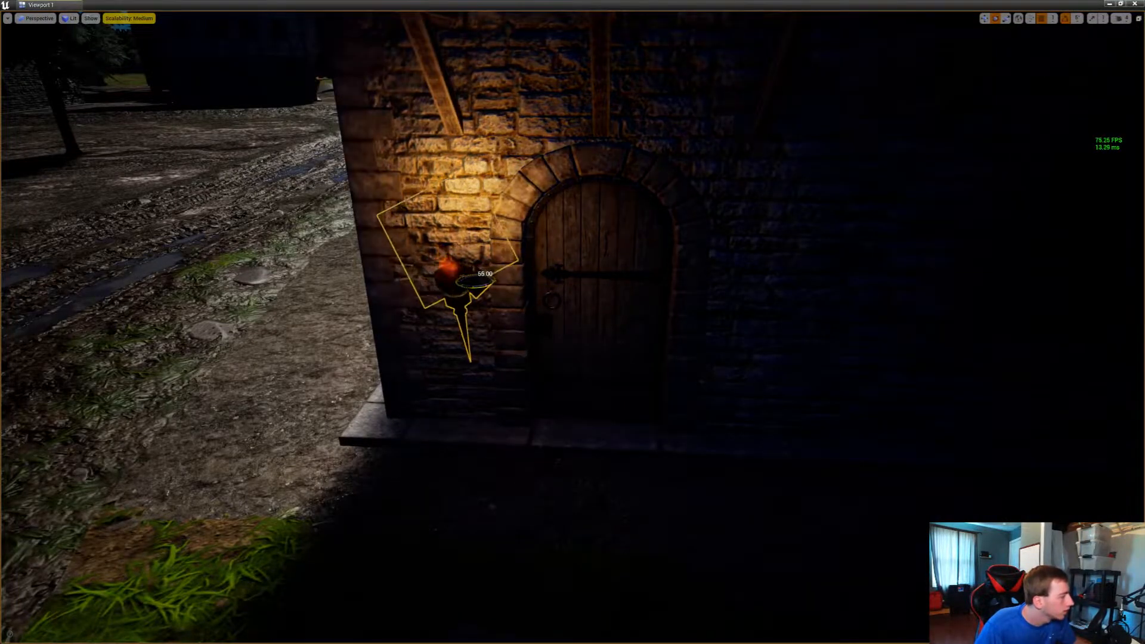
key("w")
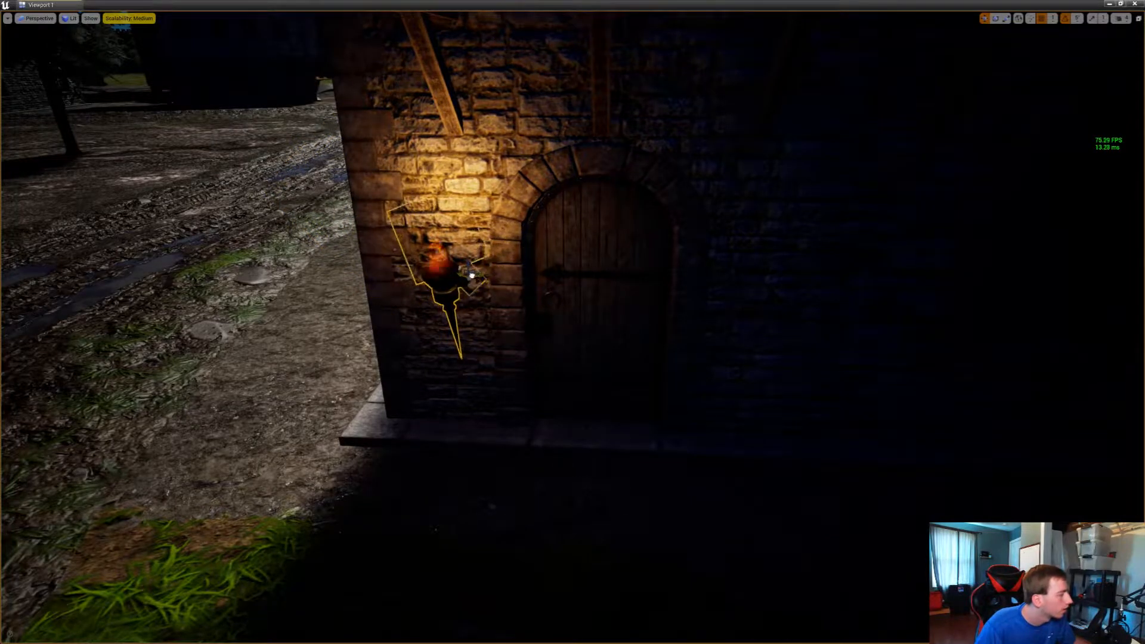
left_click_drag(473, 278, 750, 284, "alt")
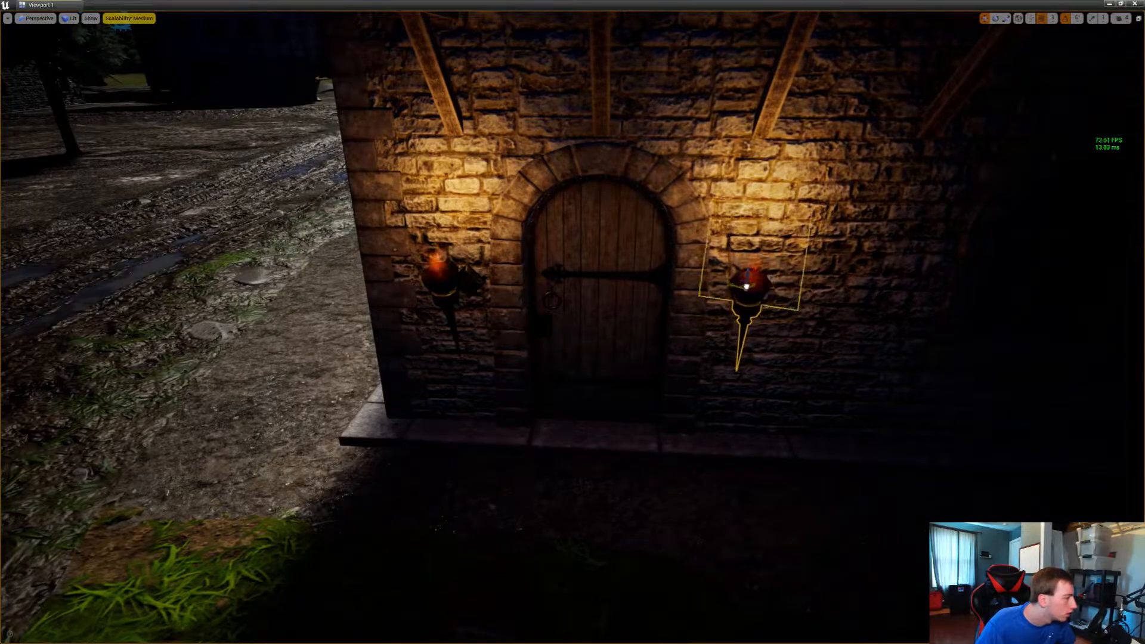
Adjust the duplicated torch beyond the gravel-side door so its bracket meets the stone wall
right_click_drag(749, 284, 684, 266)
key("w")
key("a")
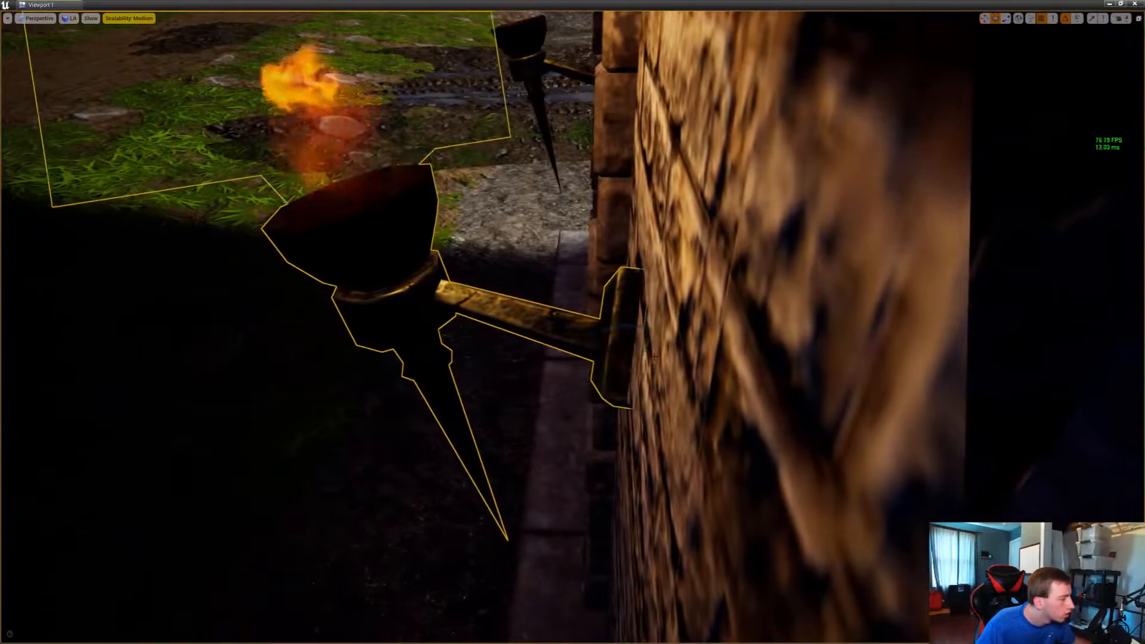
key("e")
left_click_drag(635, 364, 621, 368)
key("s")
mouse_move(621, 368)
right_mouse_down()
mouse_move(587, 352)
mouse_move(602, 322)
mouse_move(566, 352)
mouse_move(599, 367)
right_mouse_up()
key("w")
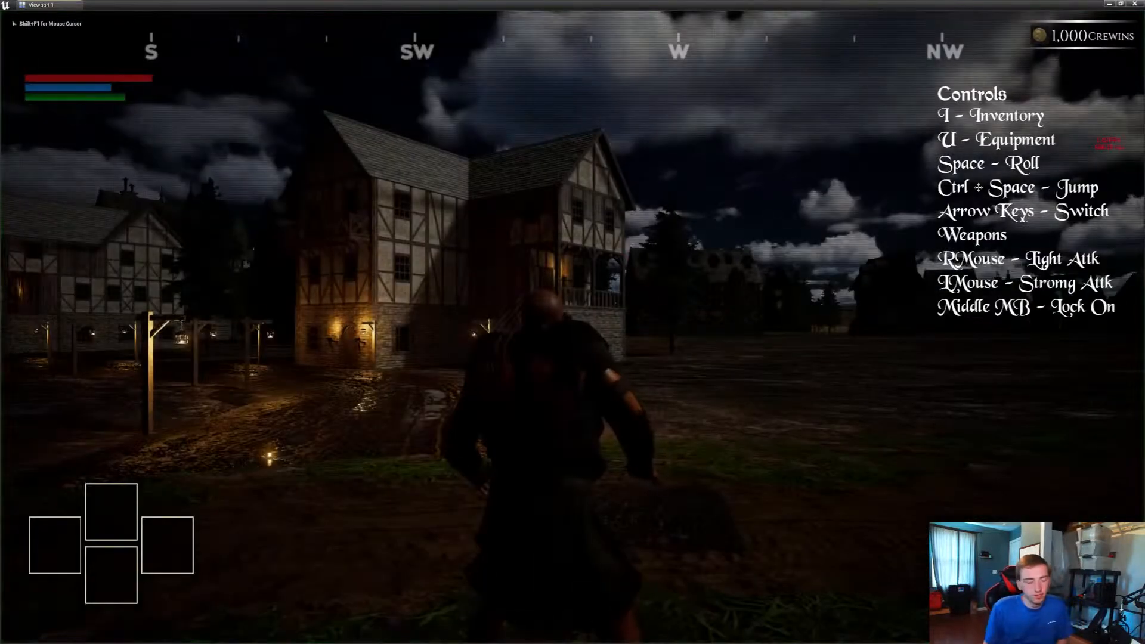
Play-test the lamp-lit village road on foot, checking the torch-lit doors, dark side streets and frame rate
key("w")
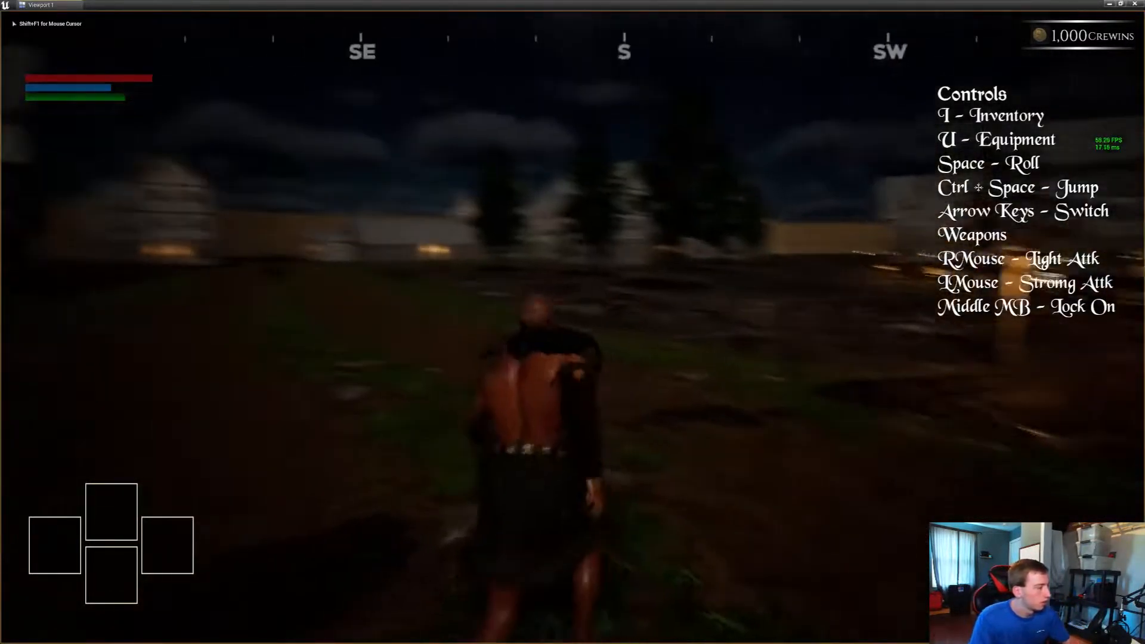
key("space")
key("w")
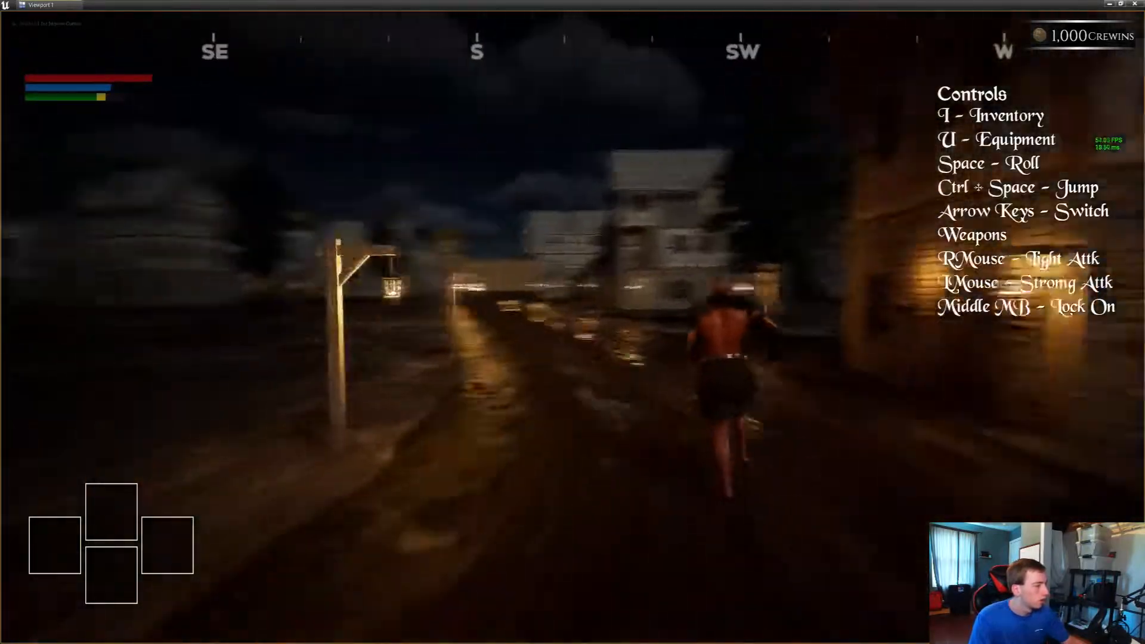
key("w")
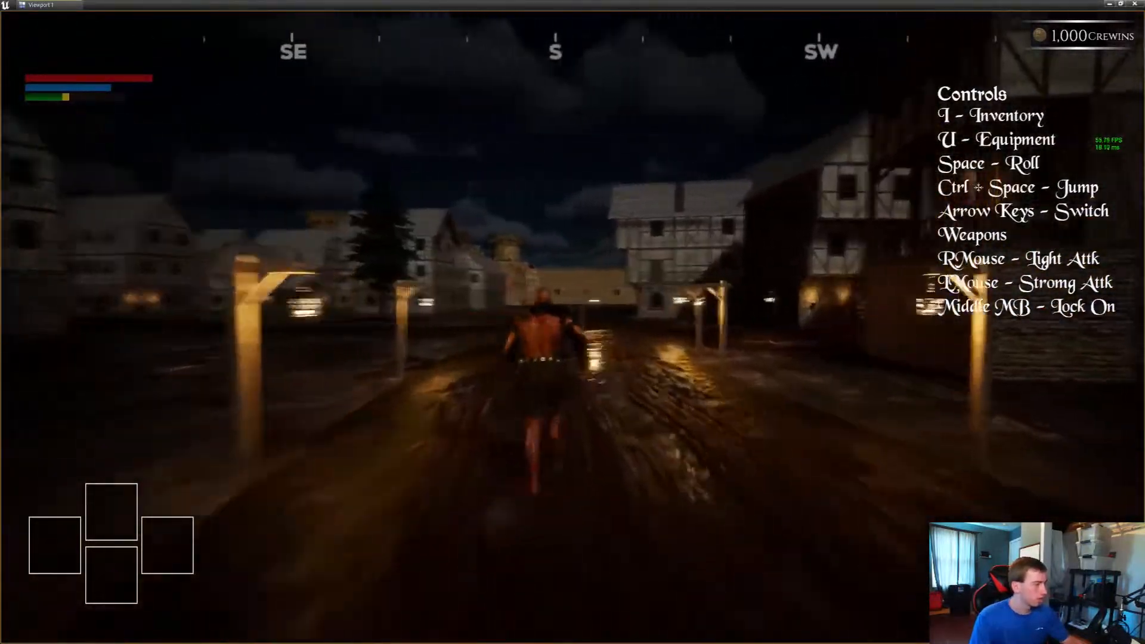
key("w")
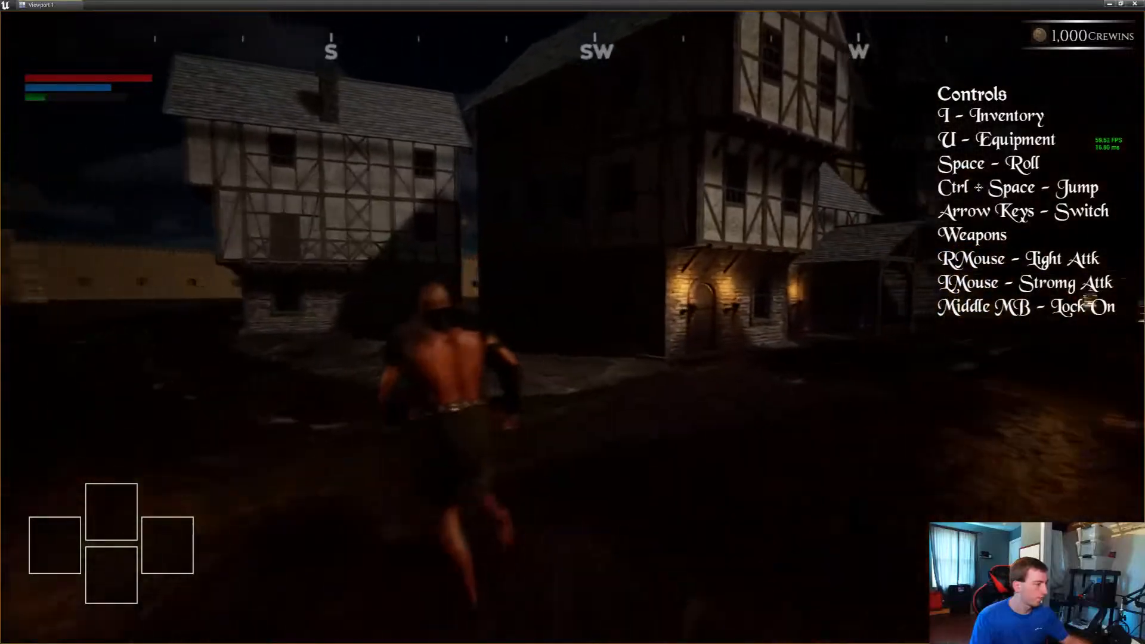
key("w")
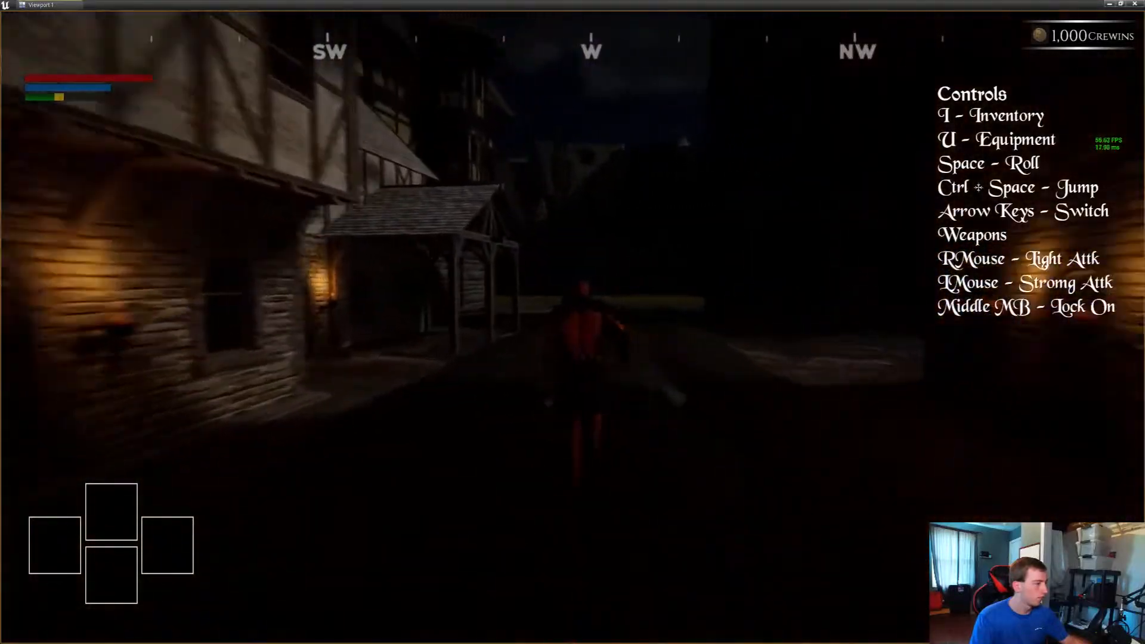
key("w")
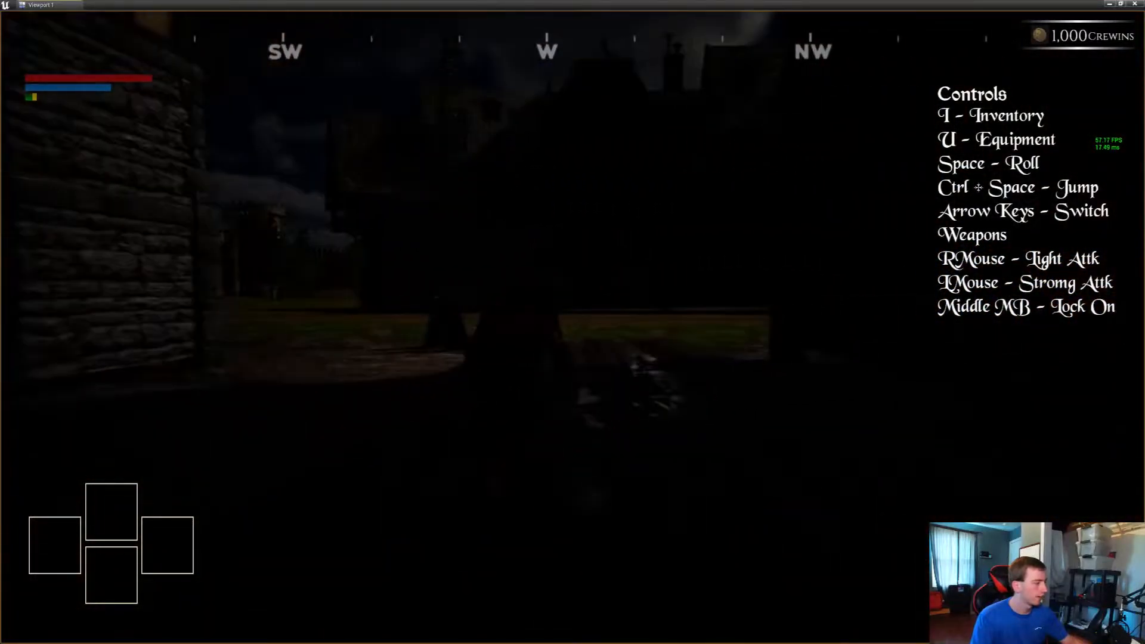
key("w")
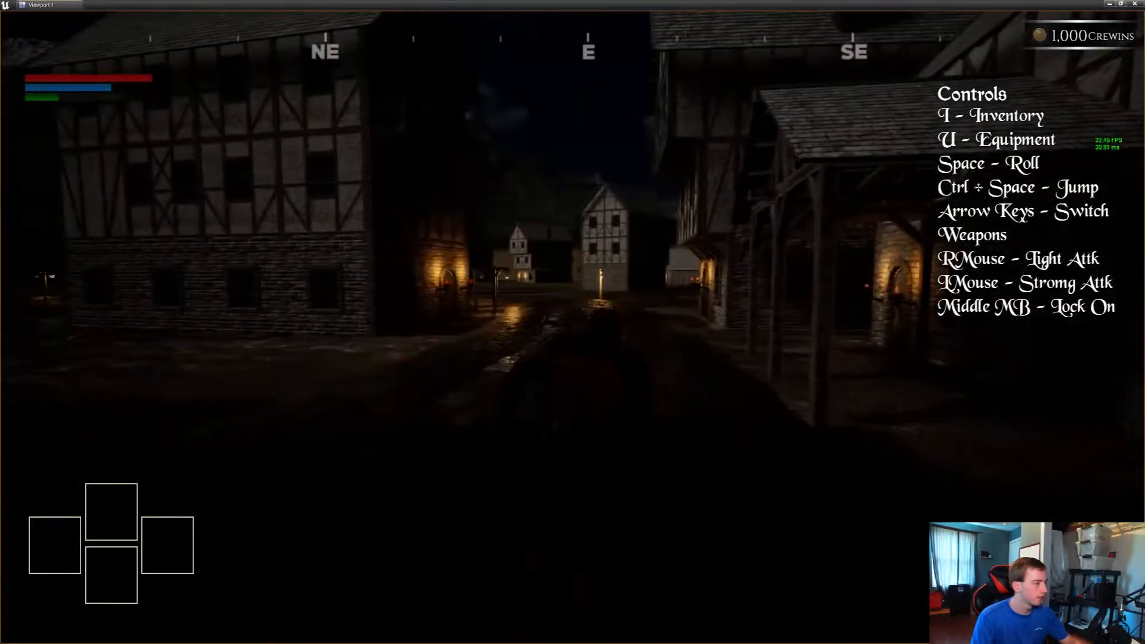
key("w")
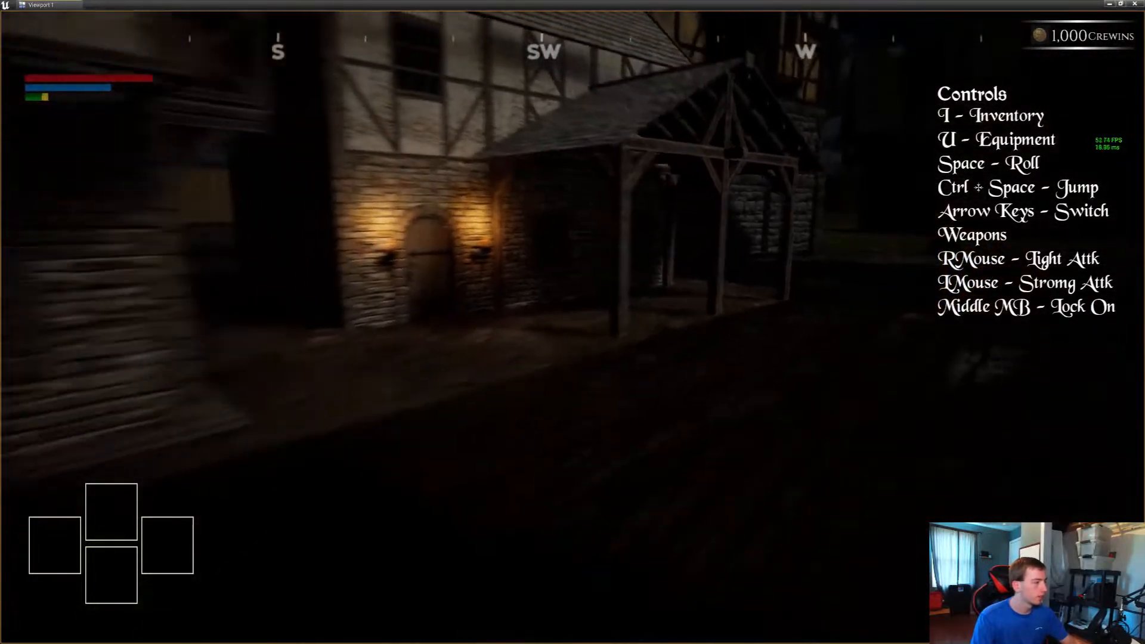
Continue the play-test past the unlit houses towards the castle wall and guards, and end the play session
key("w")
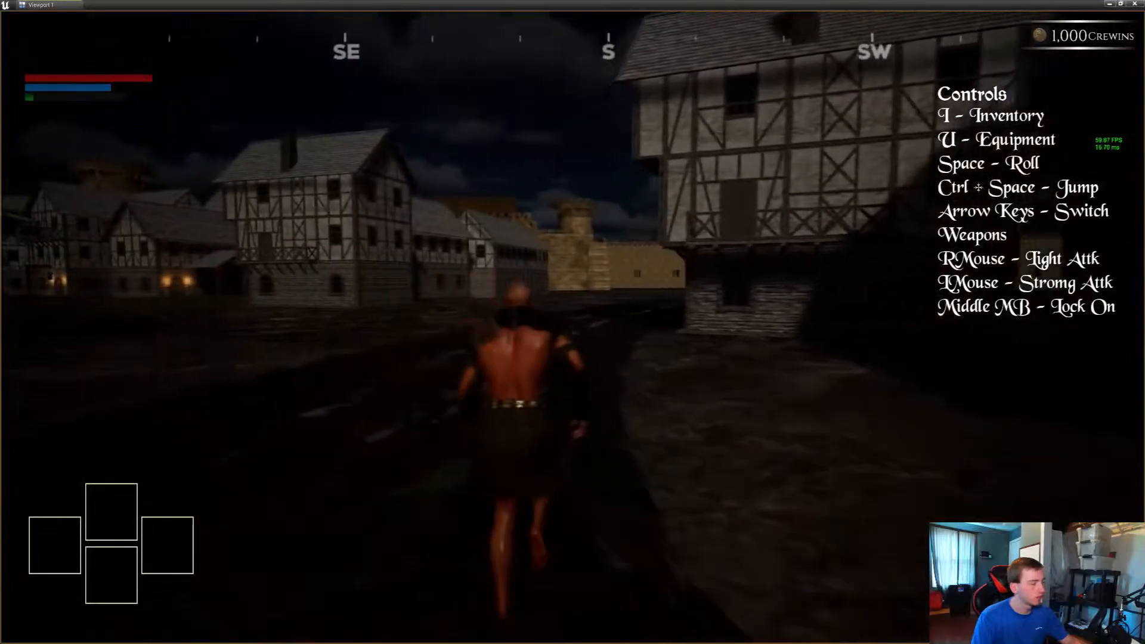
key("w")
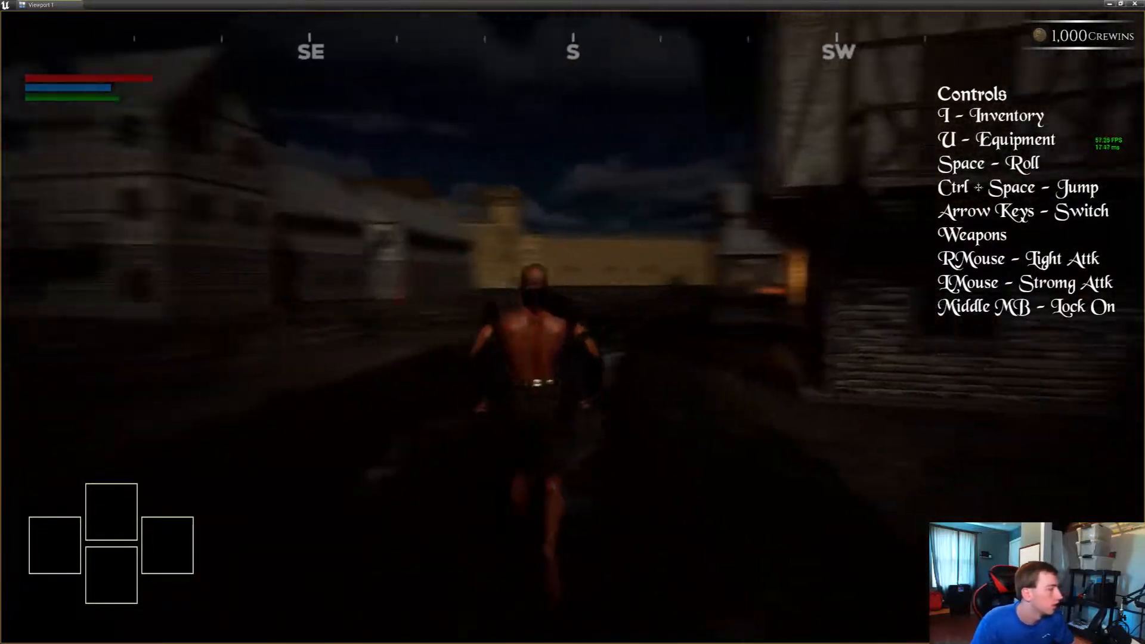
key("w")
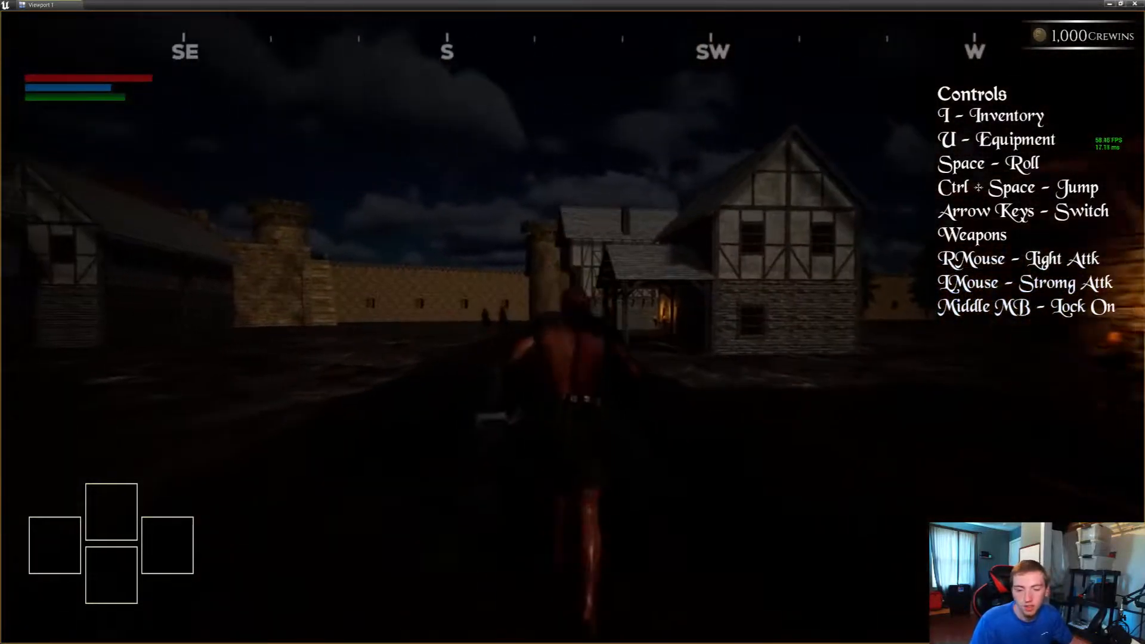
key("w")
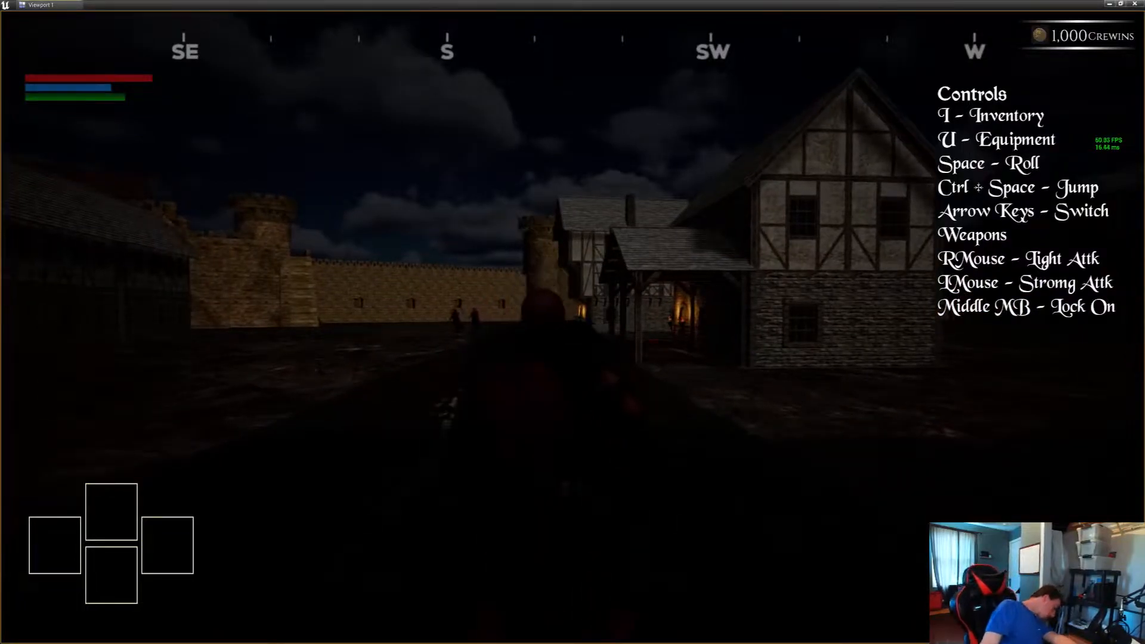
key("w")
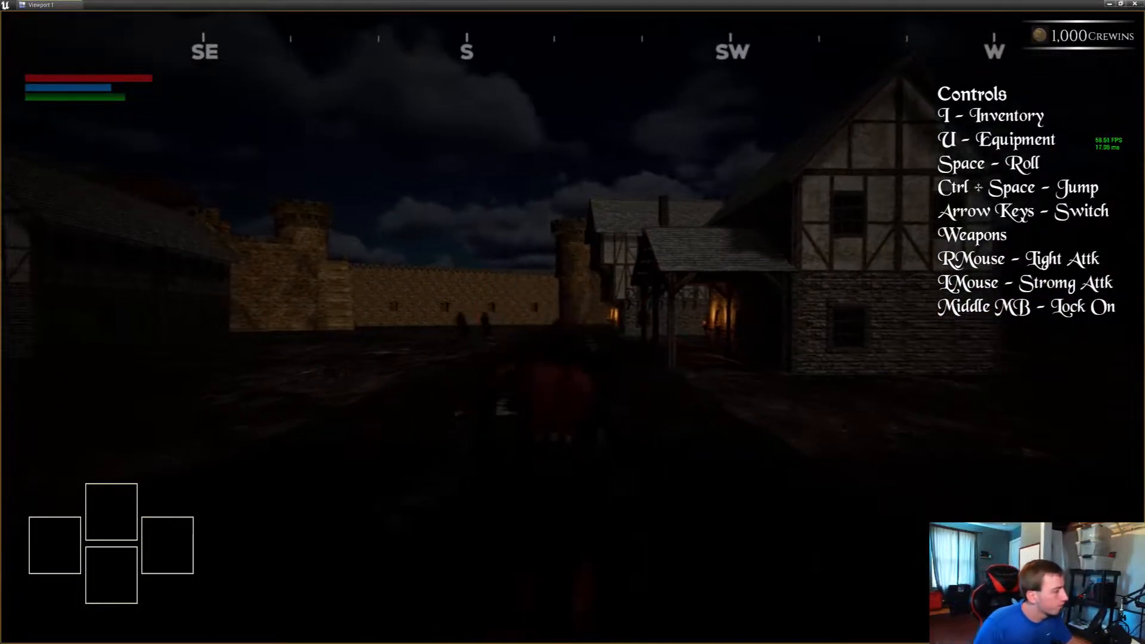
key("w")
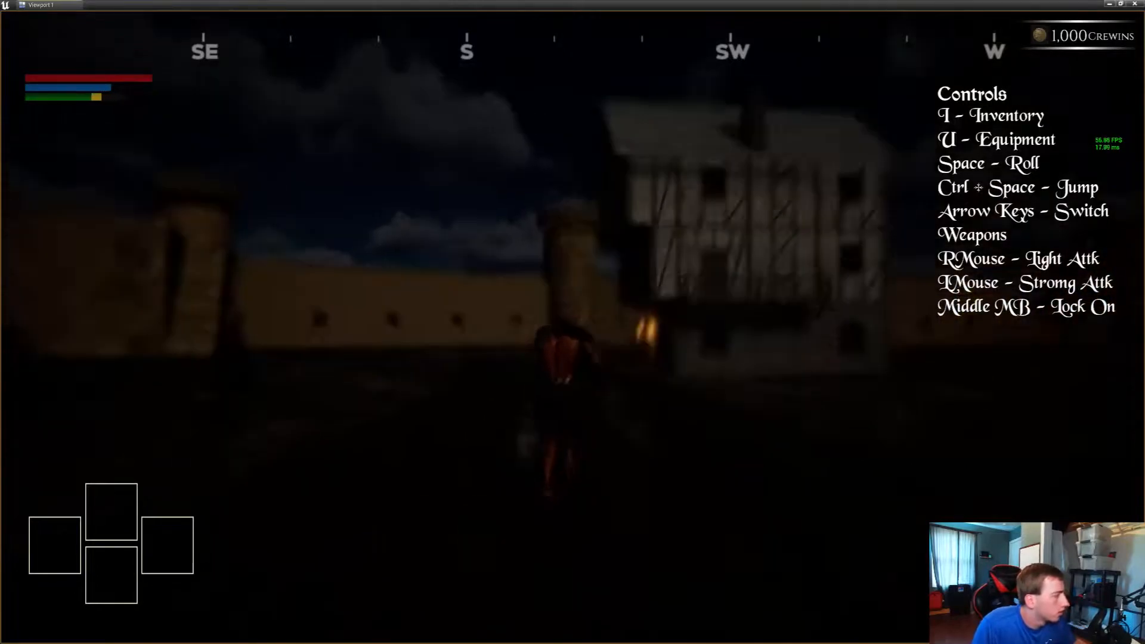
key("w")
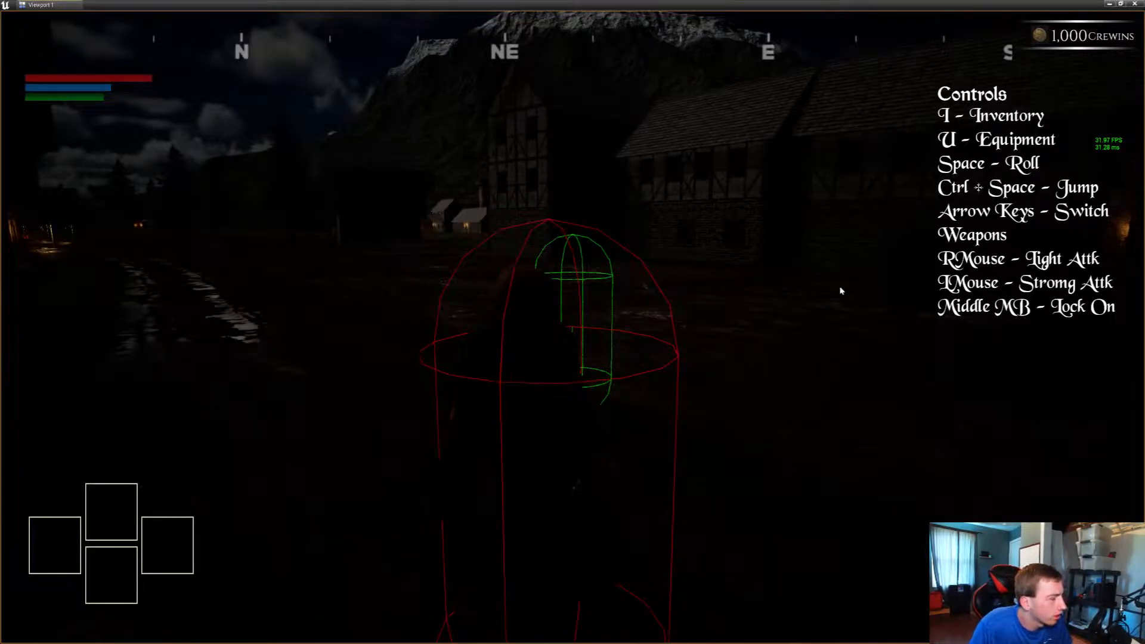
key("Escape")
Show the editor helpers and examine the two guards and their patrol paths in front of the torch-lit house
right_click_drag(841, 291, 1084, 283)
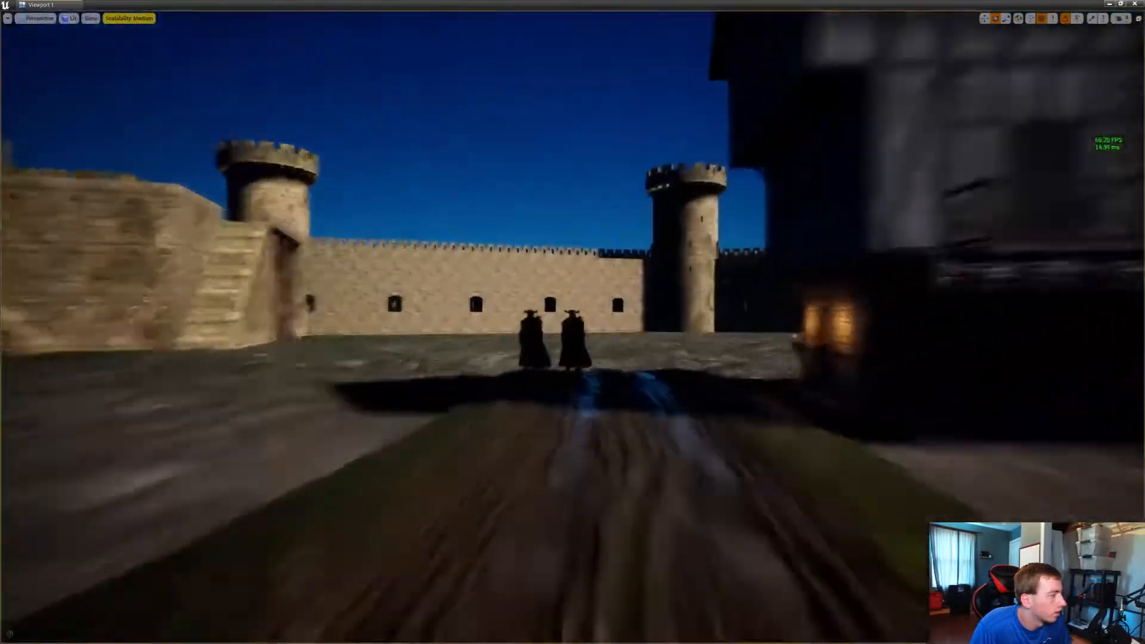
right_click_drag(683, 308, 459, 310)
key("g")
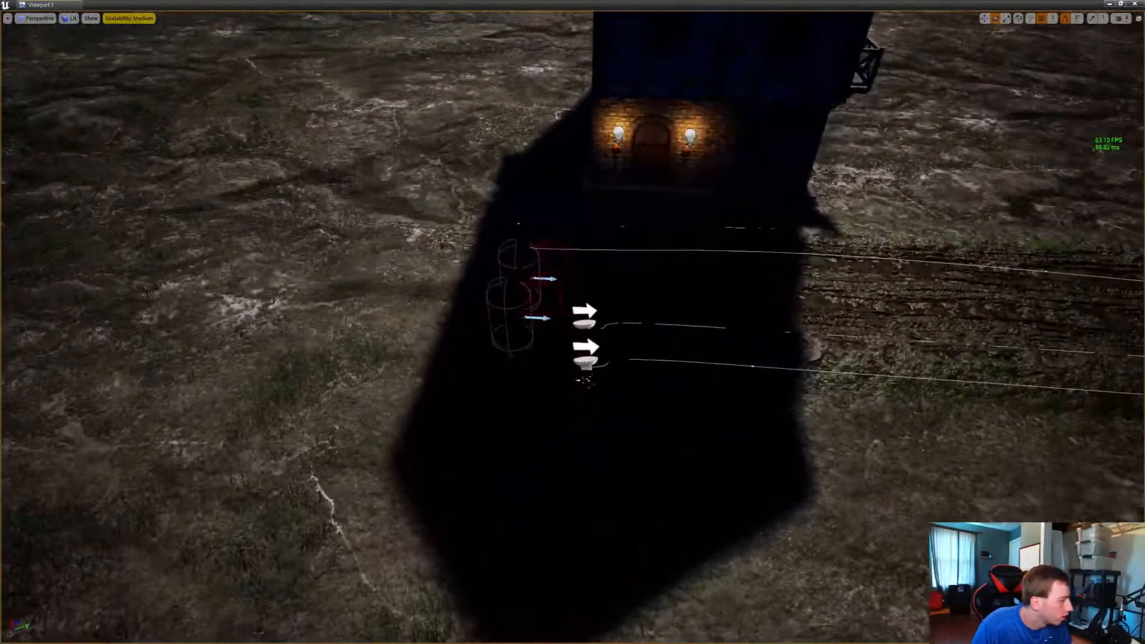
left_click(585, 325)
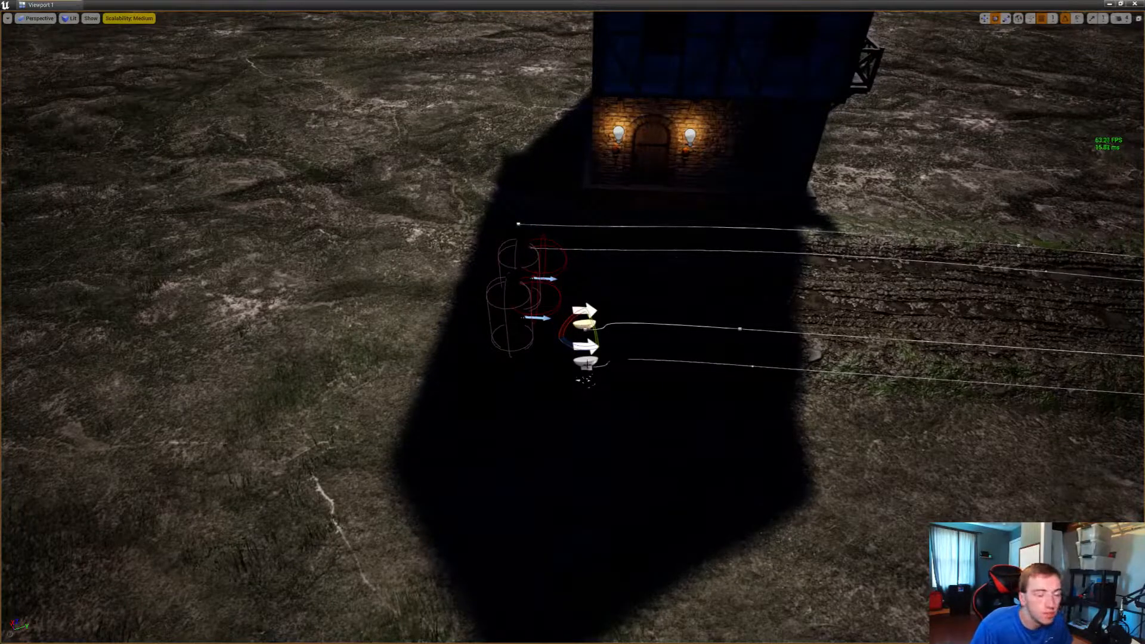
left_click(586, 364)
left_click(517, 262)
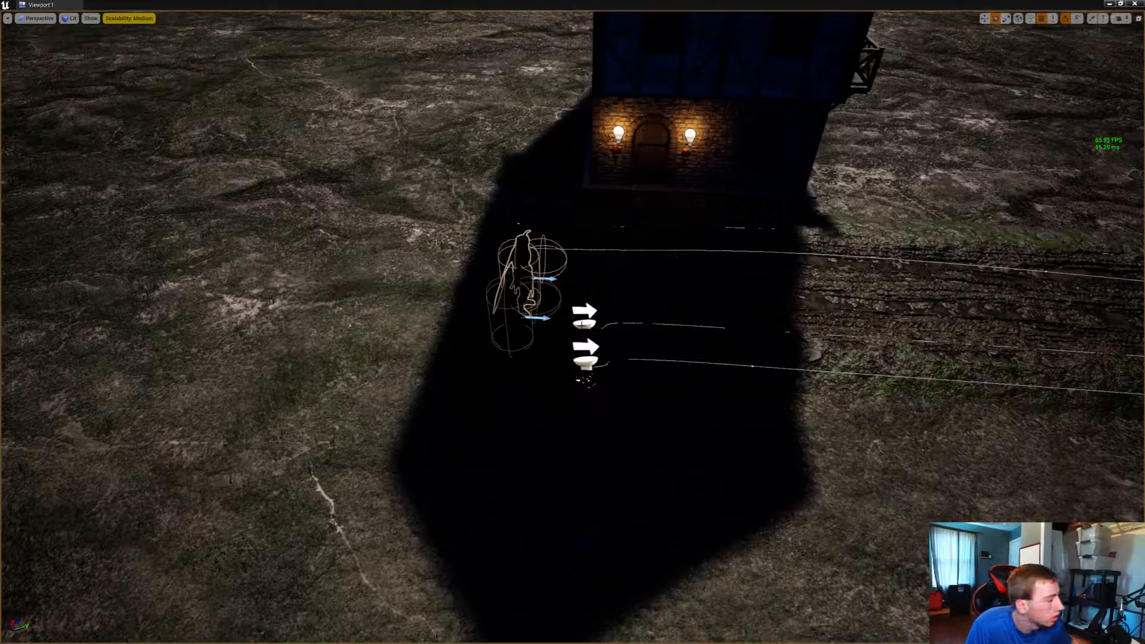
left_click(583, 325)
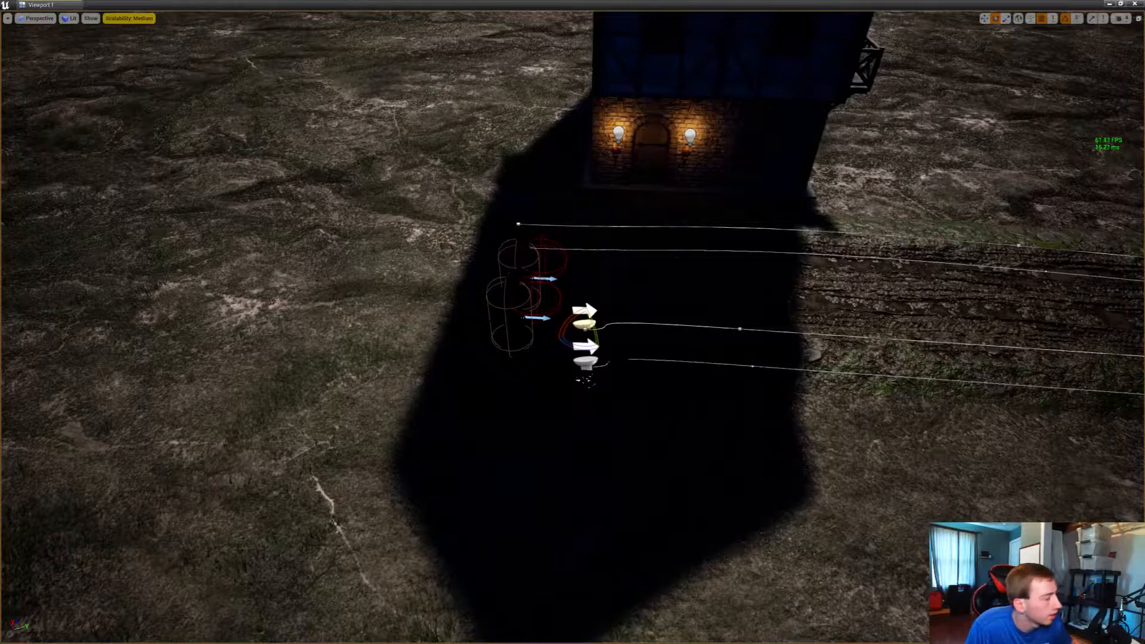
left_click(522, 257)
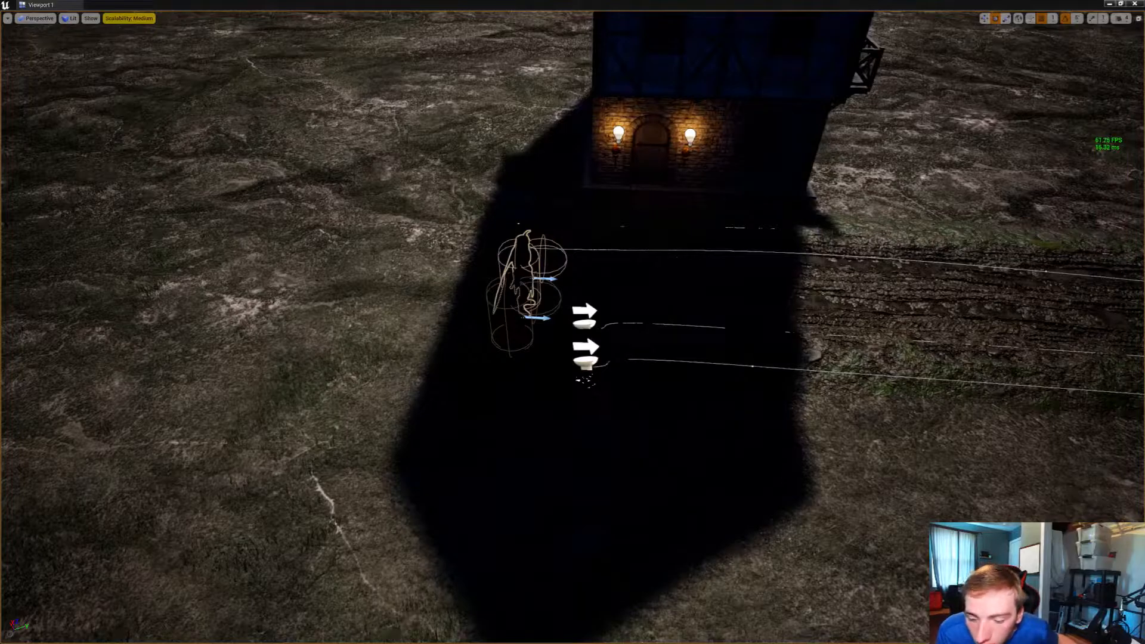
left_click(584, 323)
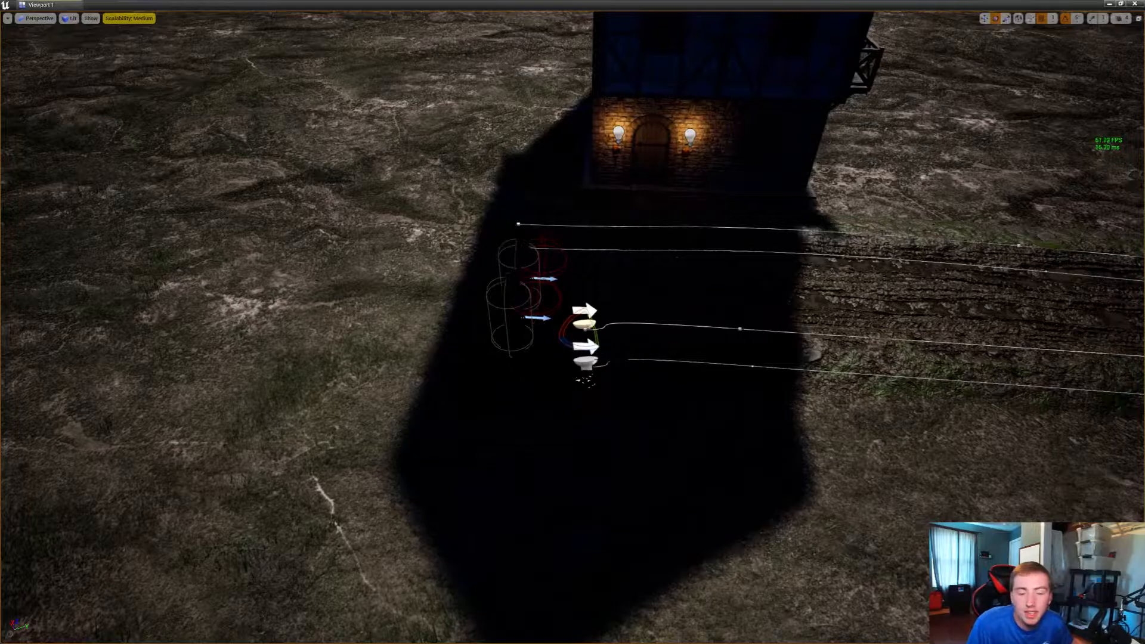
left_click(583, 363)
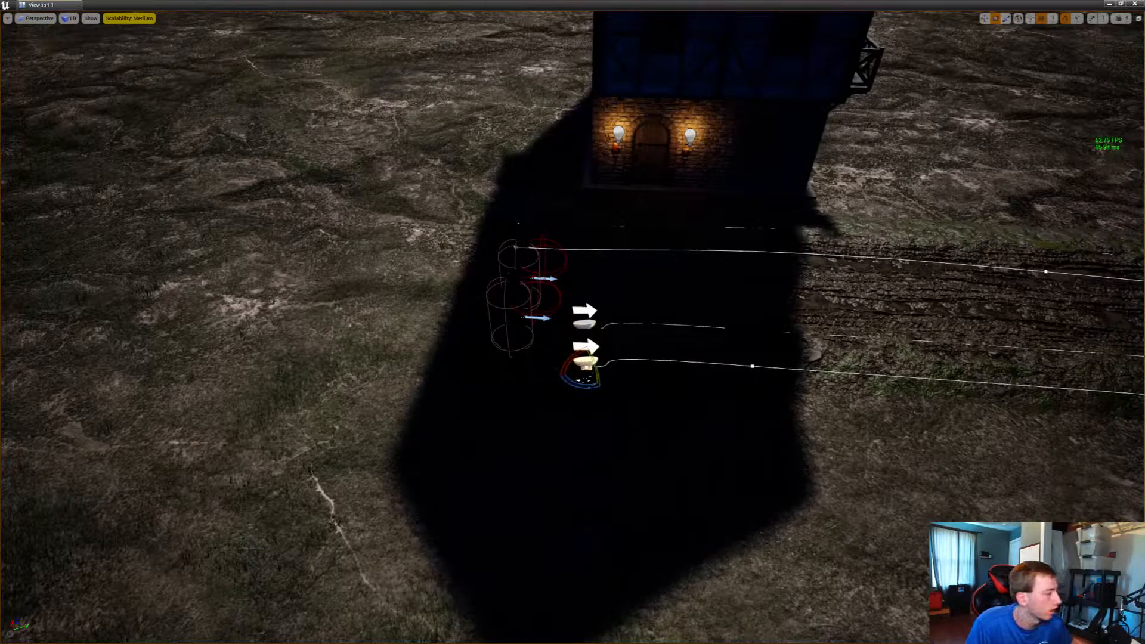
left_click(522, 257)
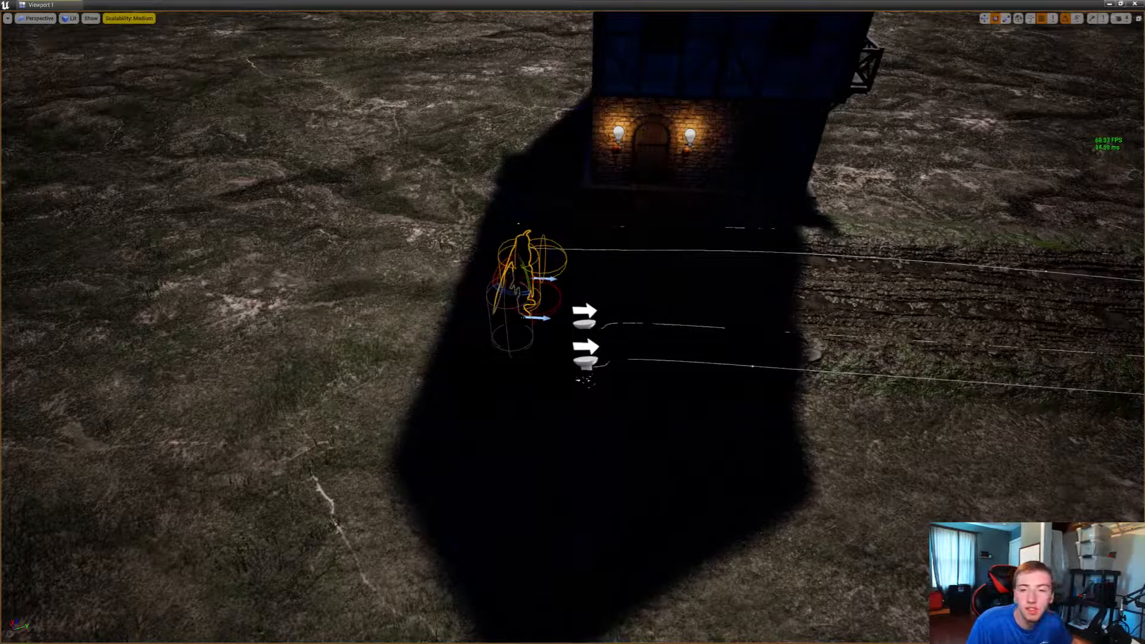
left_click(584, 324)
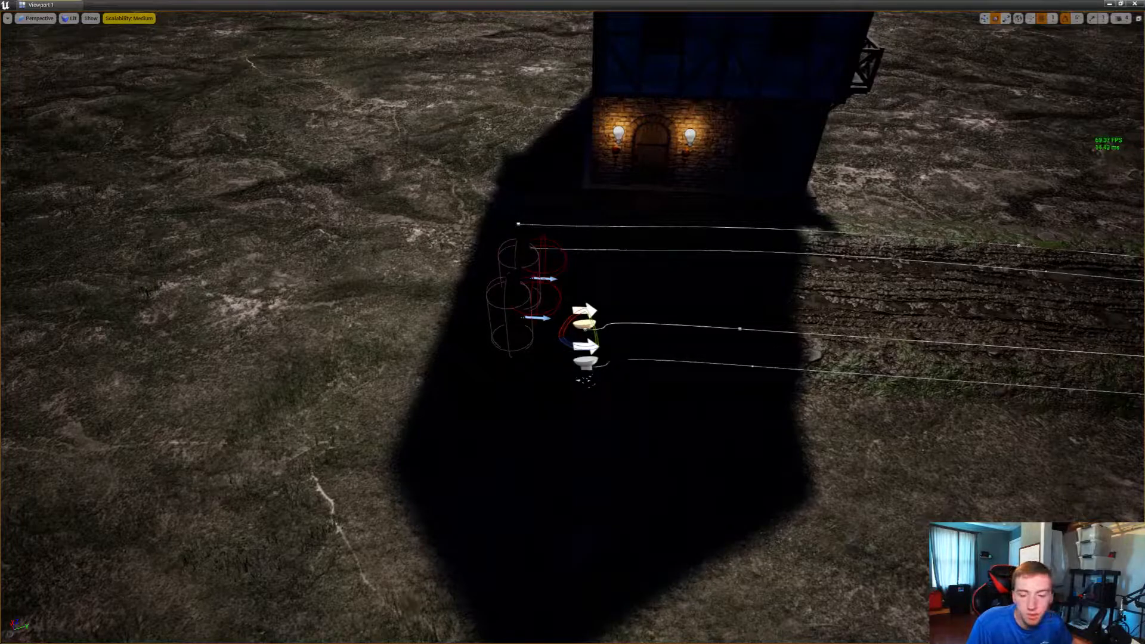
left_click(522, 258)
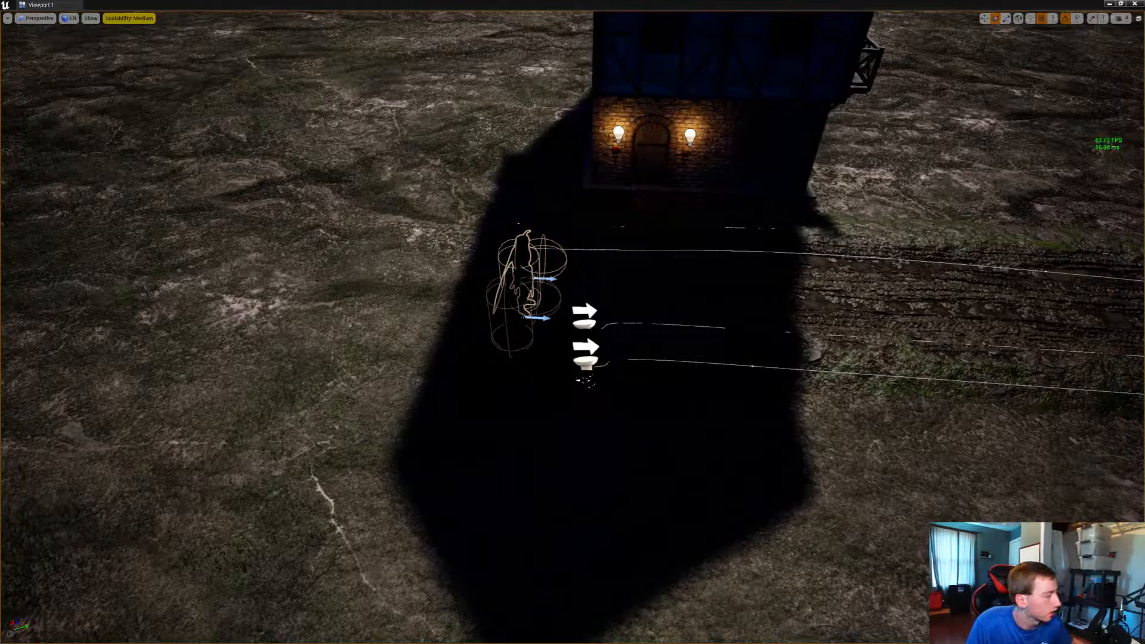
left_click(511, 300)
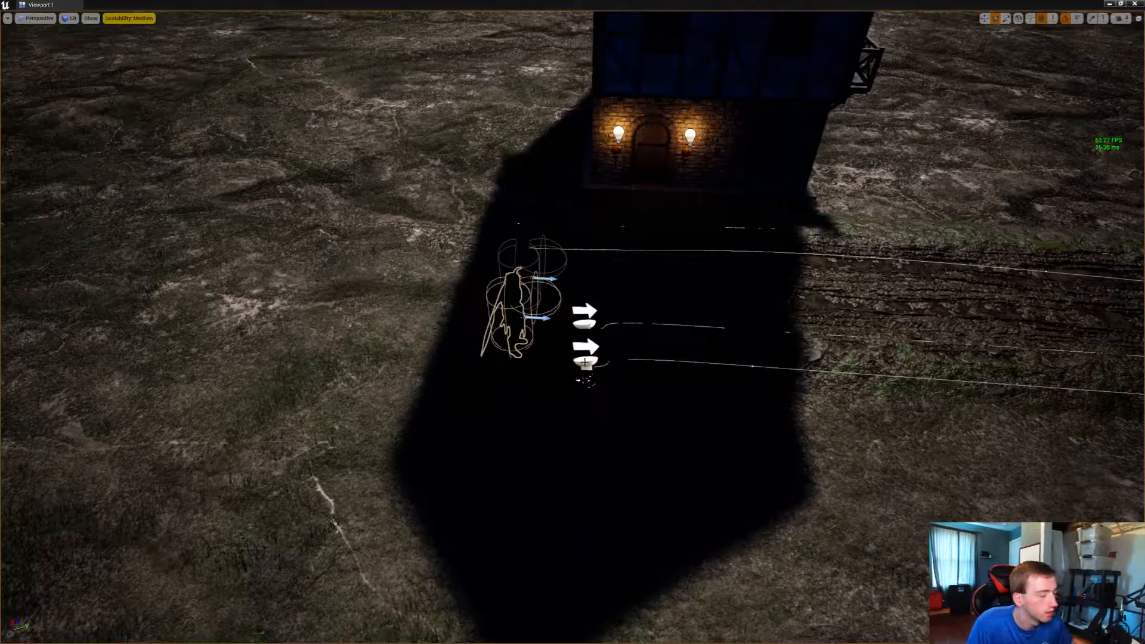
left_click(584, 362)
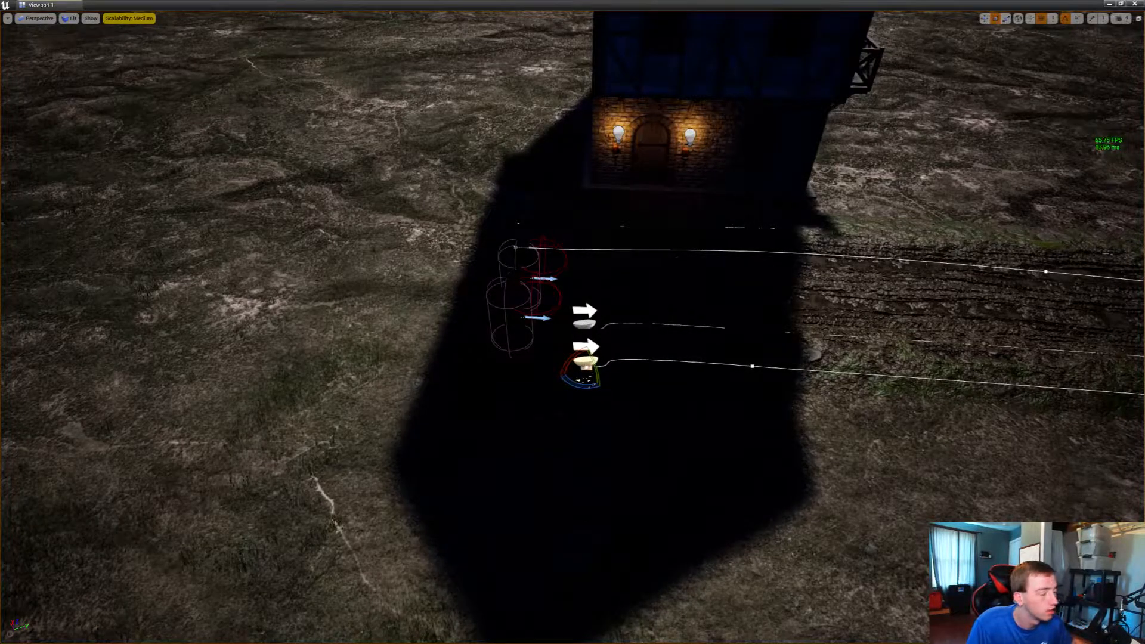
left_click(584, 322)
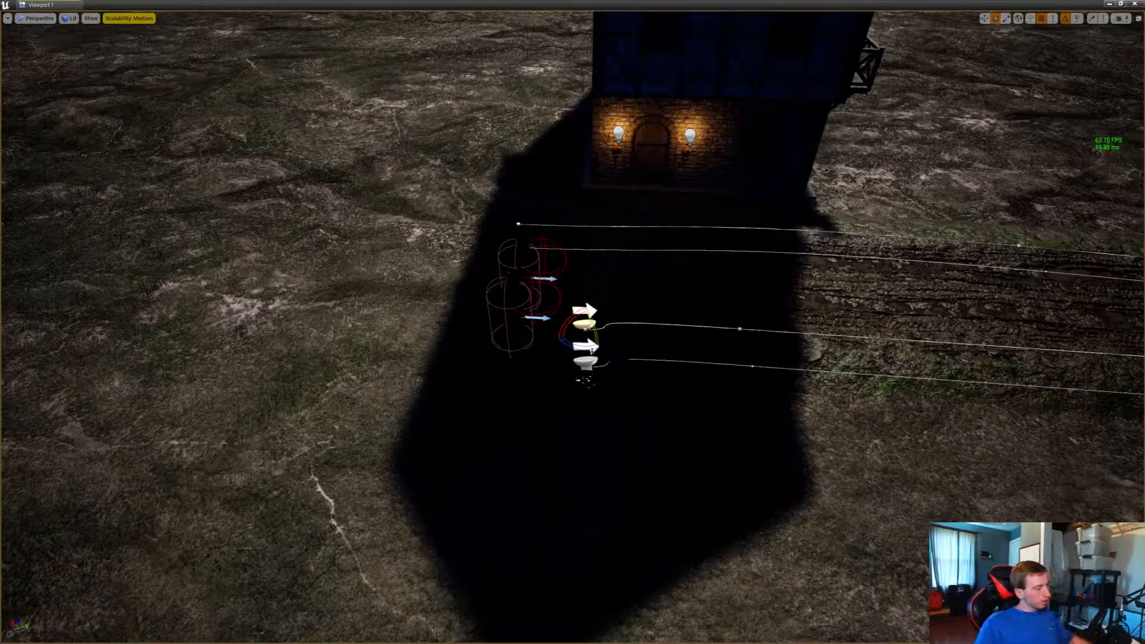
key("Escape")
Examine the dark stepped doorway beneath the timber balcony for torch positions on both sides
right_click_drag(583, 325, 763, 298)
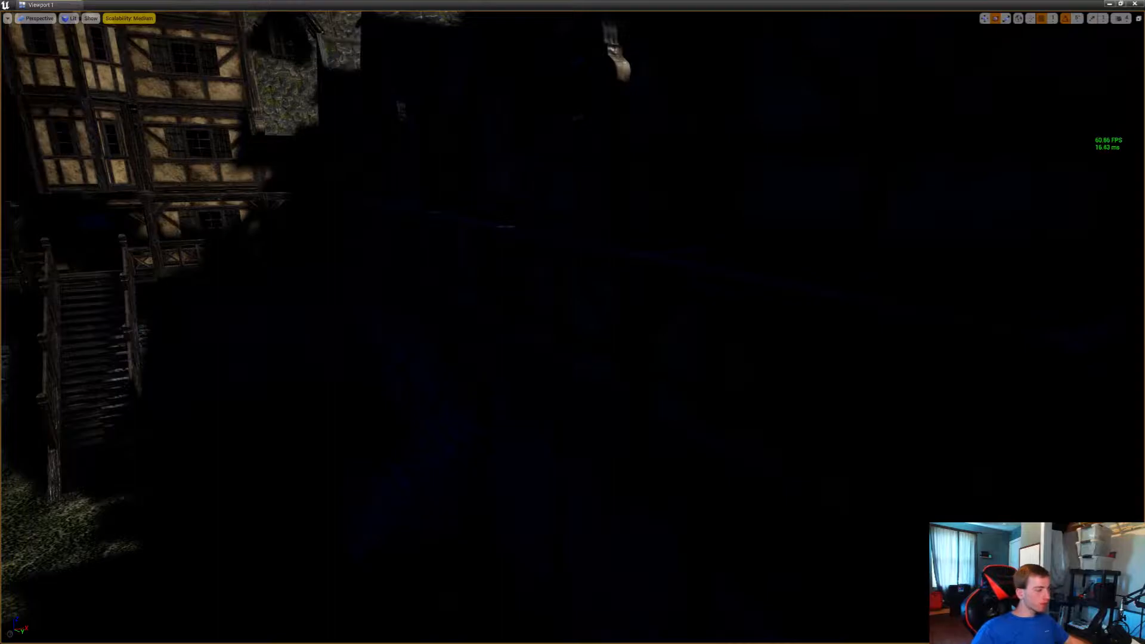
right_click_drag(572, 321, 477, 295)
key("w")
key("w")
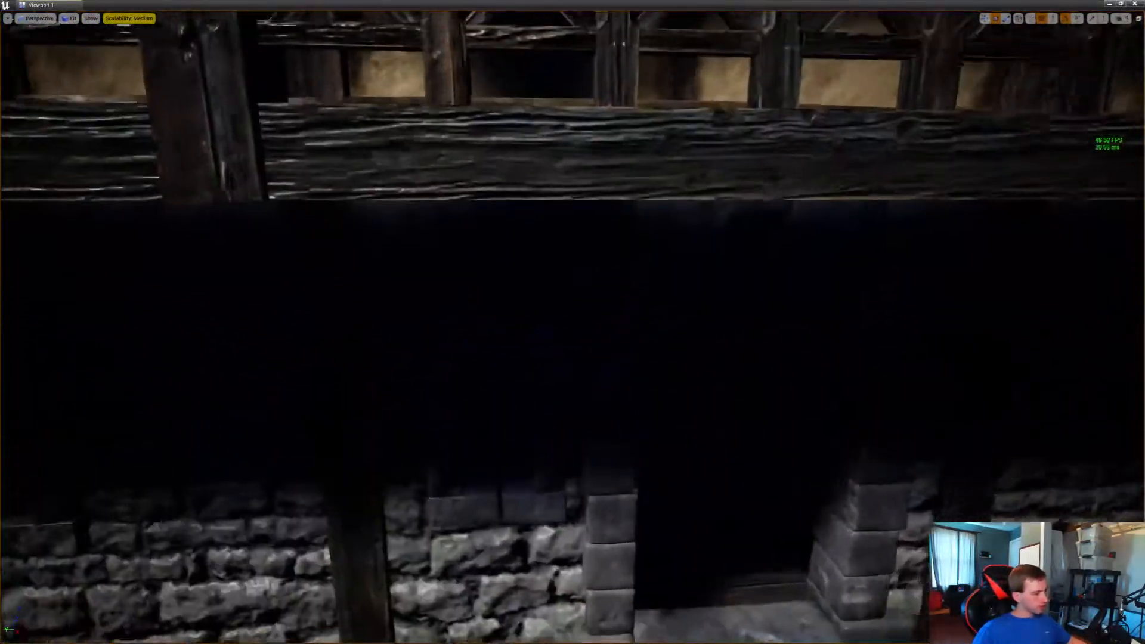
key("s")
right_click_drag(311, 480, 352, 481)
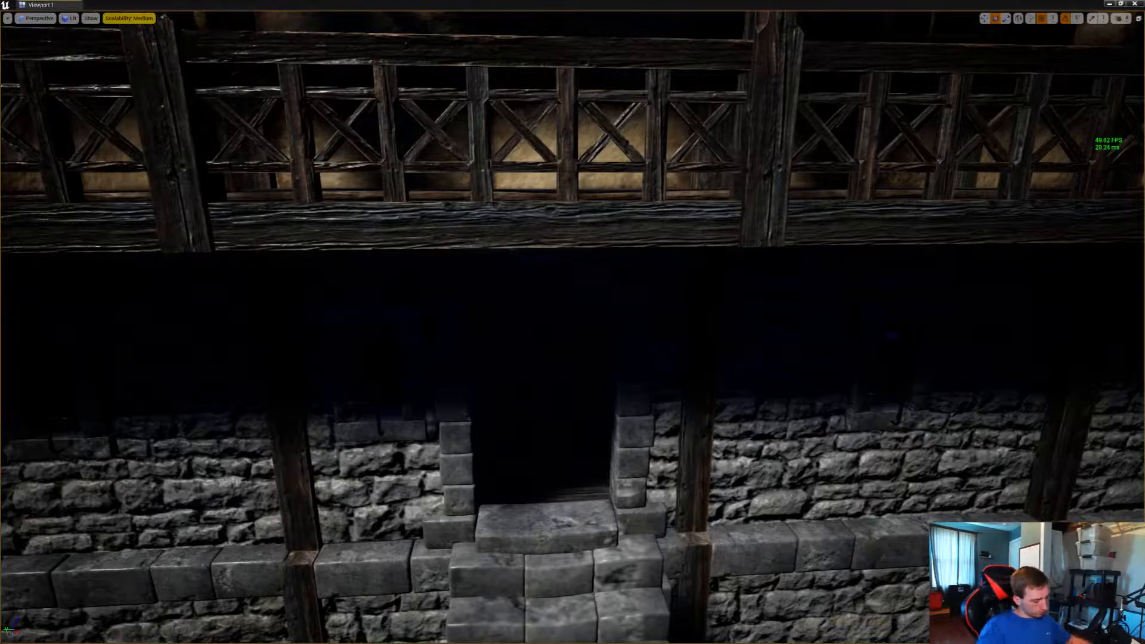
right_click_drag(572, 321, 960, 370)
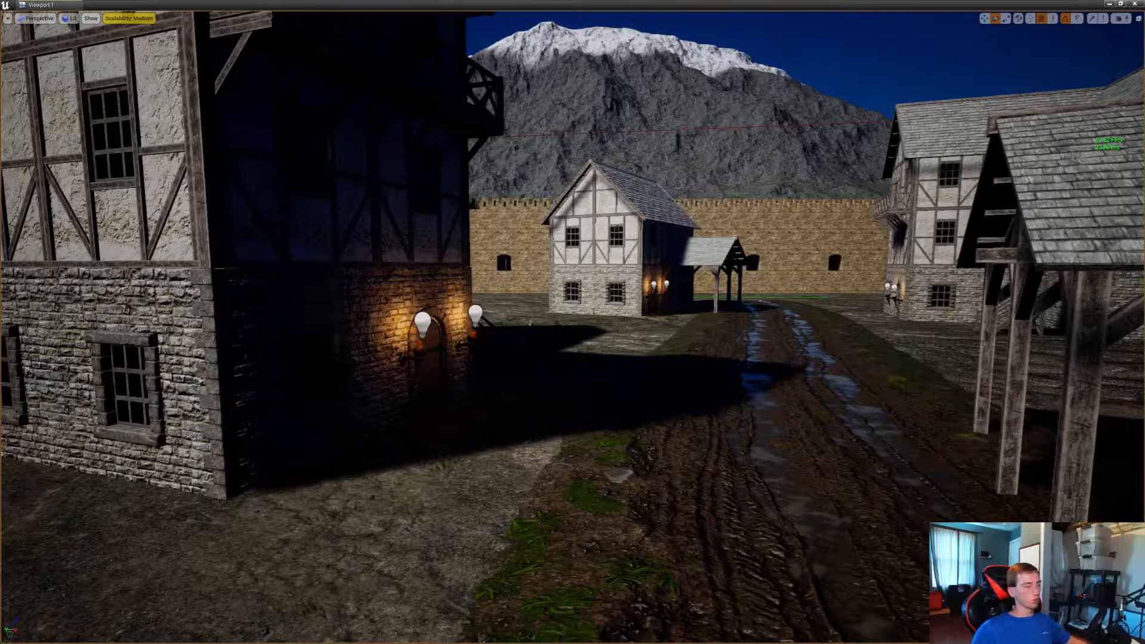
Place a wall torch beside the arched doorway above the stone steps, rotating it -170° to face outward from the wall
right_click_drag(530, 322, 844, 409)
key("w")
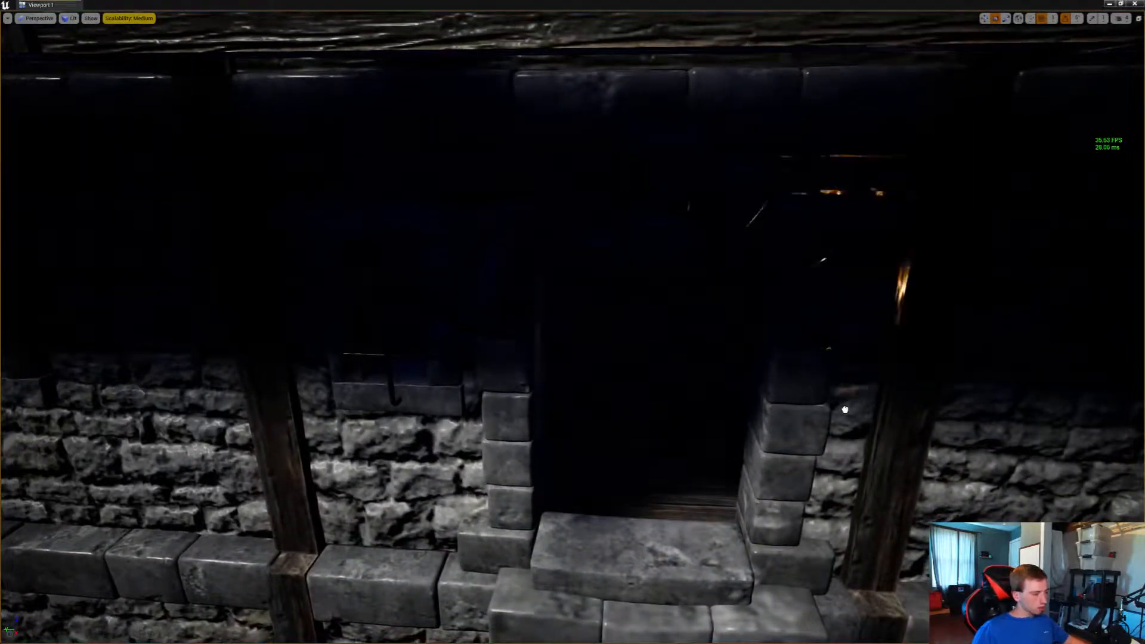
left_click(815, 408)
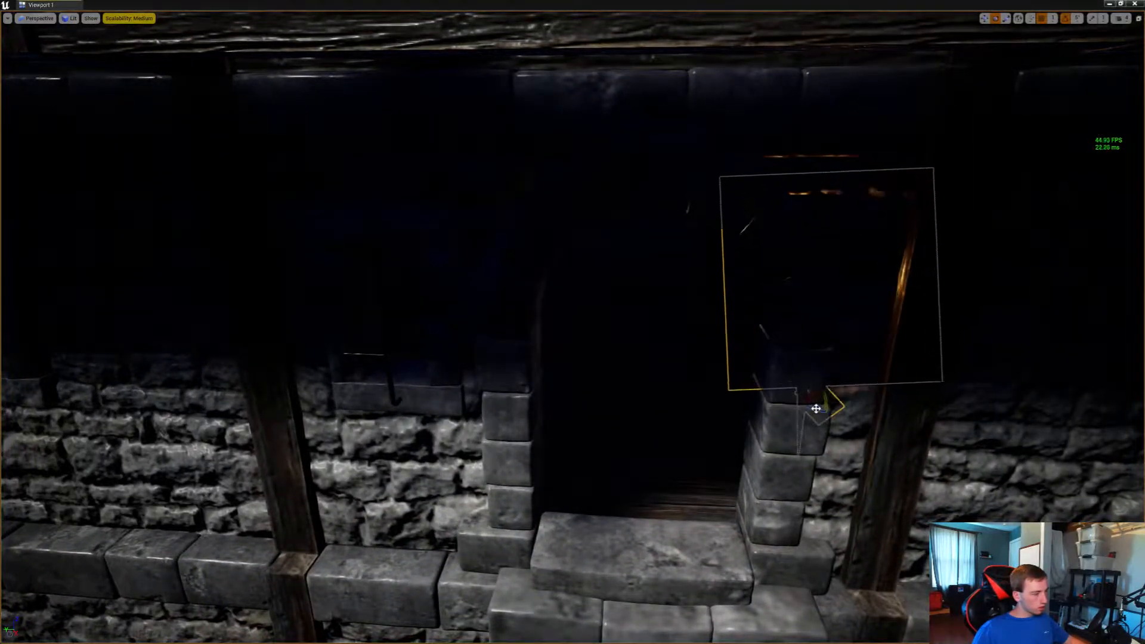
left_click_drag(820, 410, 921, 410)
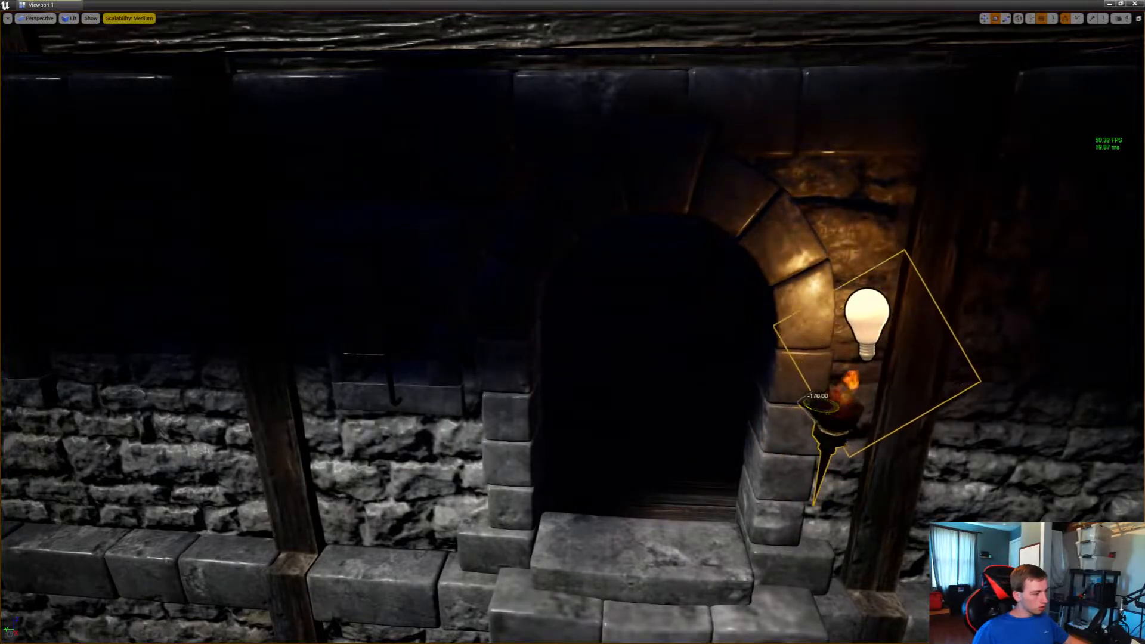
key("w")
right_click_drag(821, 410, 983, 459)
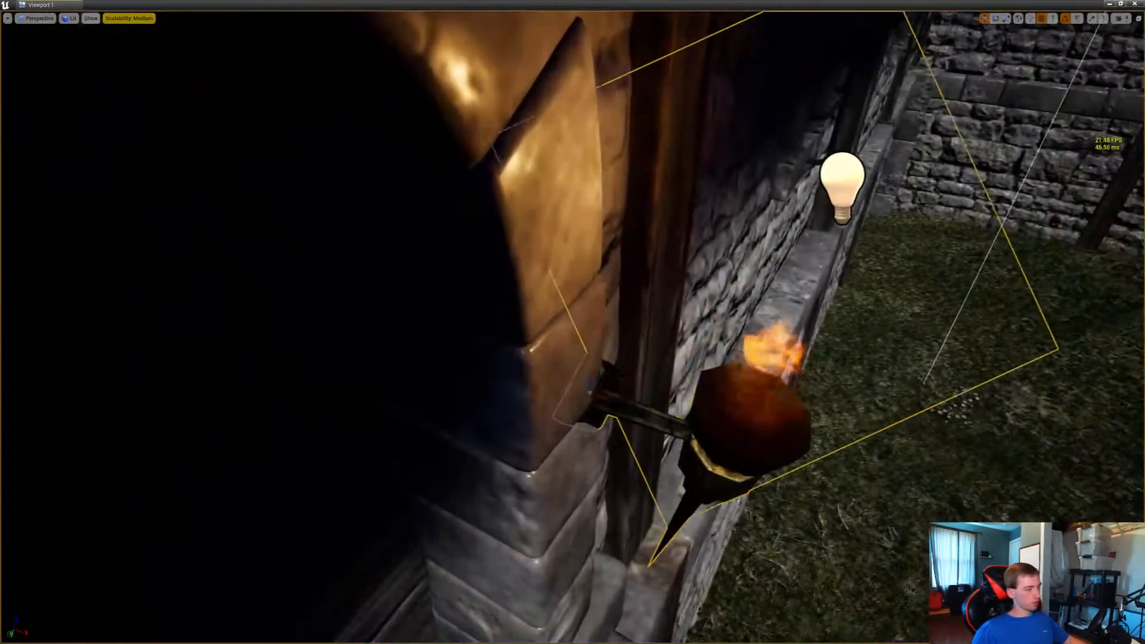
Fine-tune the torch's position and rotation so its bracket sits against the doorway's stone pillar, and check it from the courtyard
left_click_drag(590, 393, 587, 428)
key("e")
right_click_drag(588, 428, 572, 373)
key("s")
key("Escape")
key("s")
key("w")
key("s")
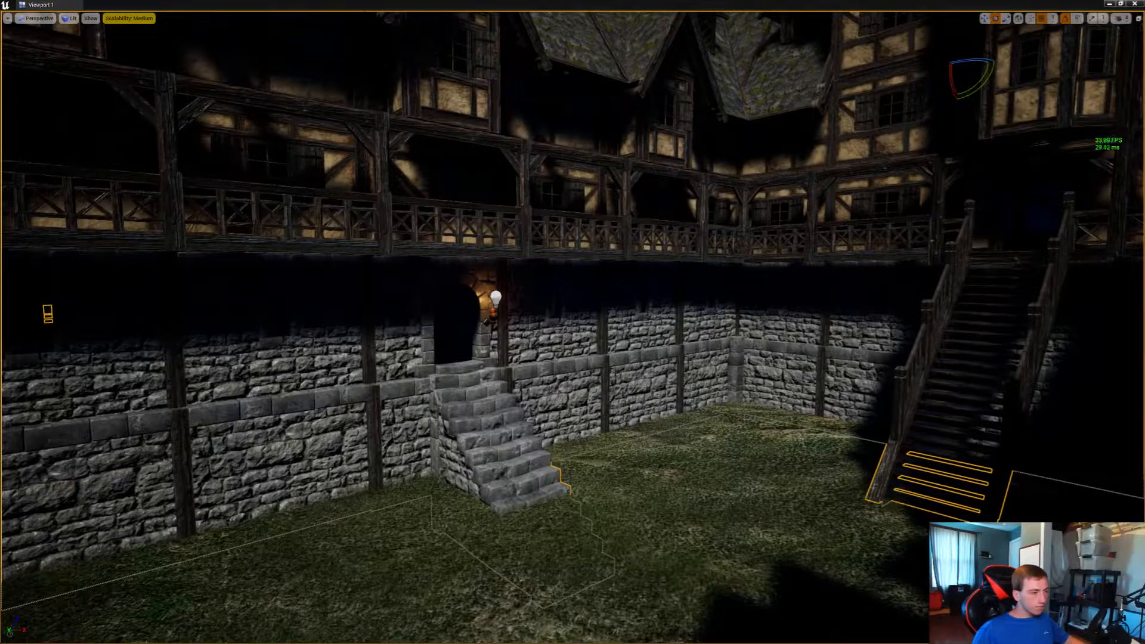
Bulk-edit the medieval town house textures in the property matrix, checking their Texture settings and setting the maximum texture size to 2048
right_click(700, 165)
left_click(728, 174)
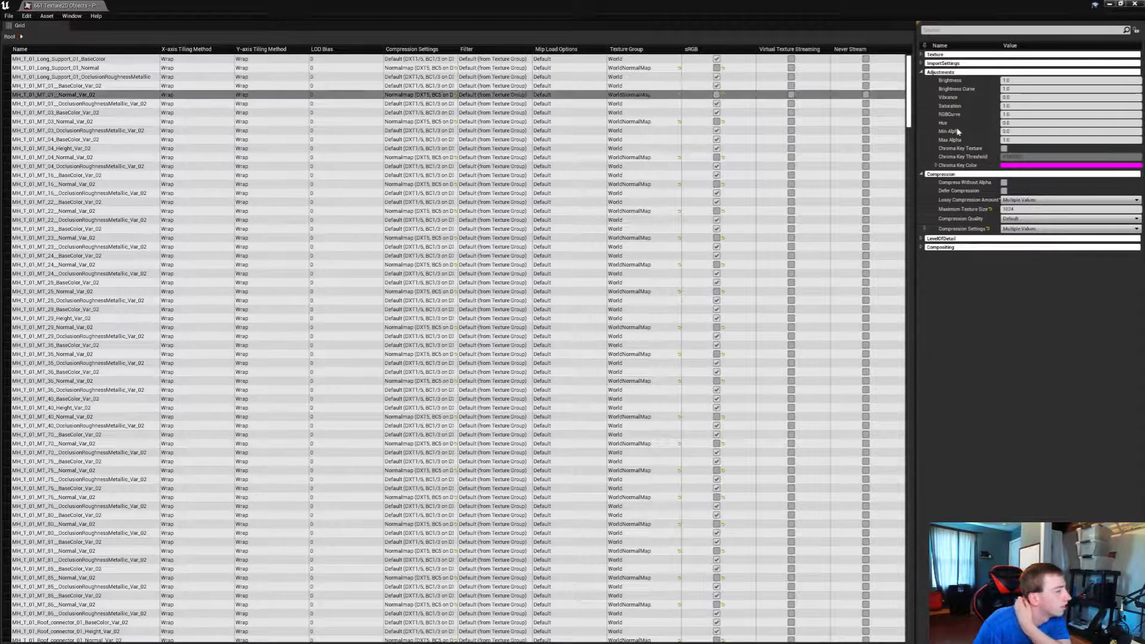
left_click(922, 55)
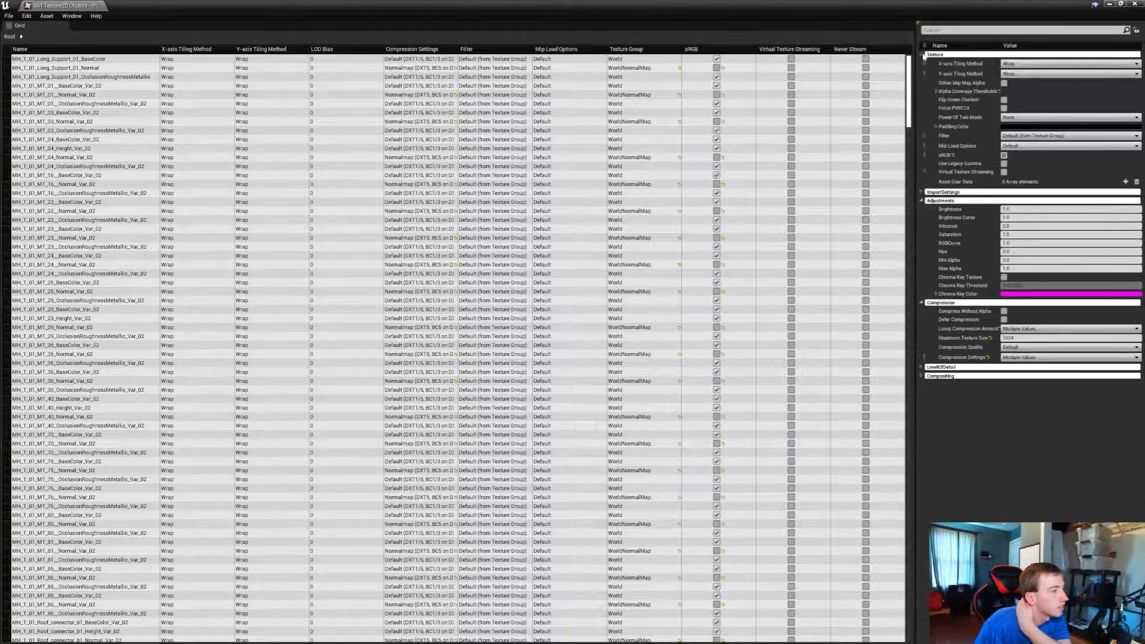
left_click(922, 54)
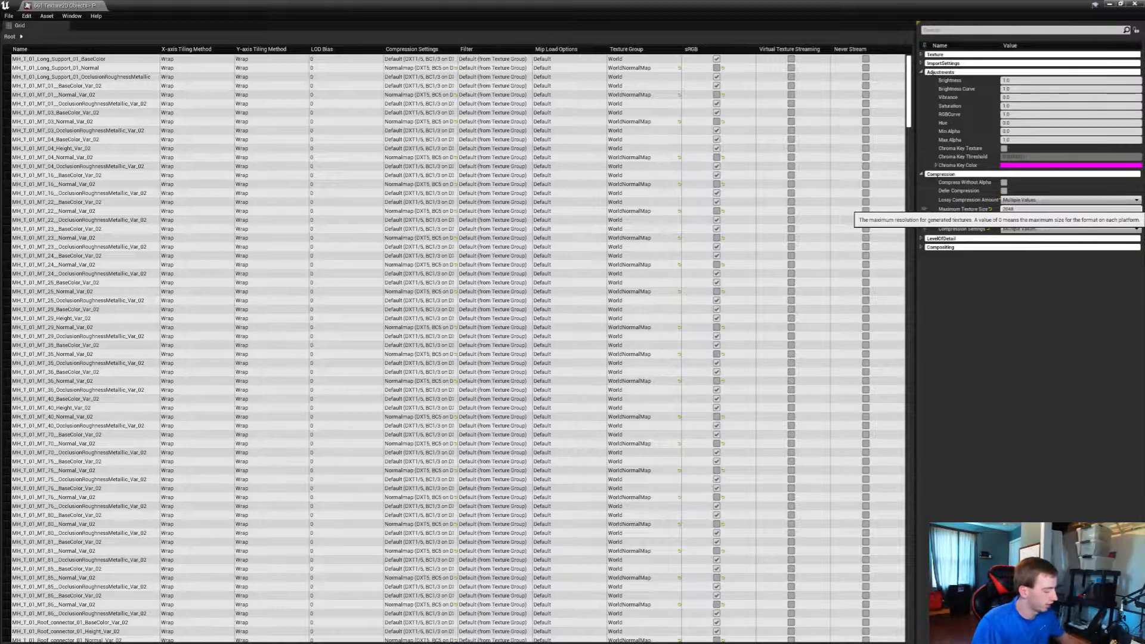
Open Task Manager to check the CPU and memory use of UE4Editor during the texture update
key("super")
right_click(421, 635)
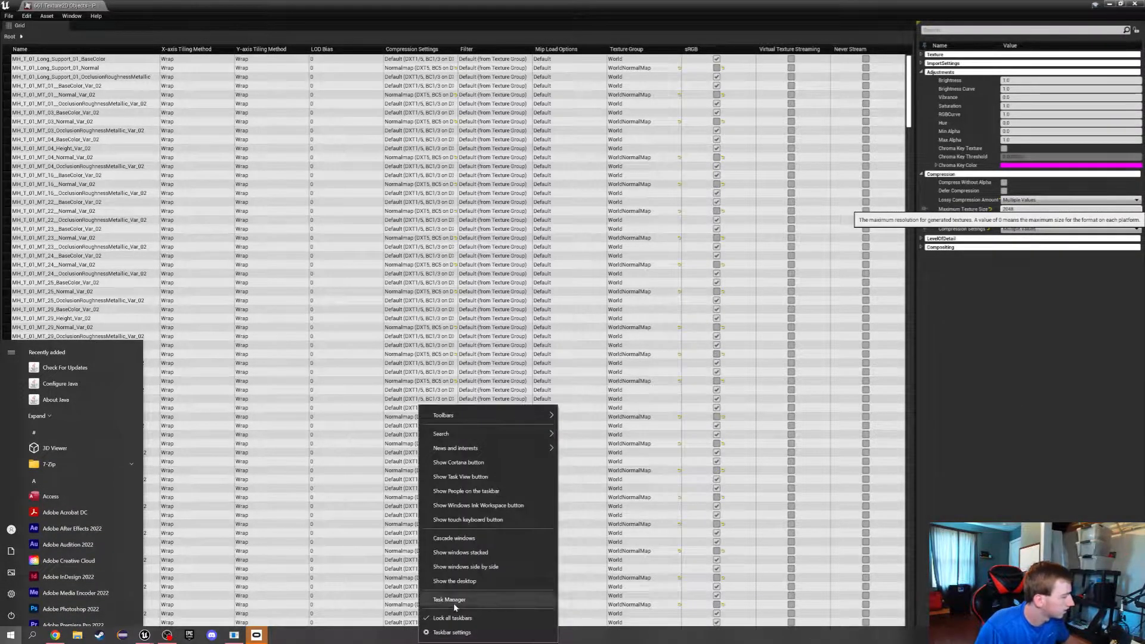
left_click(453, 602)
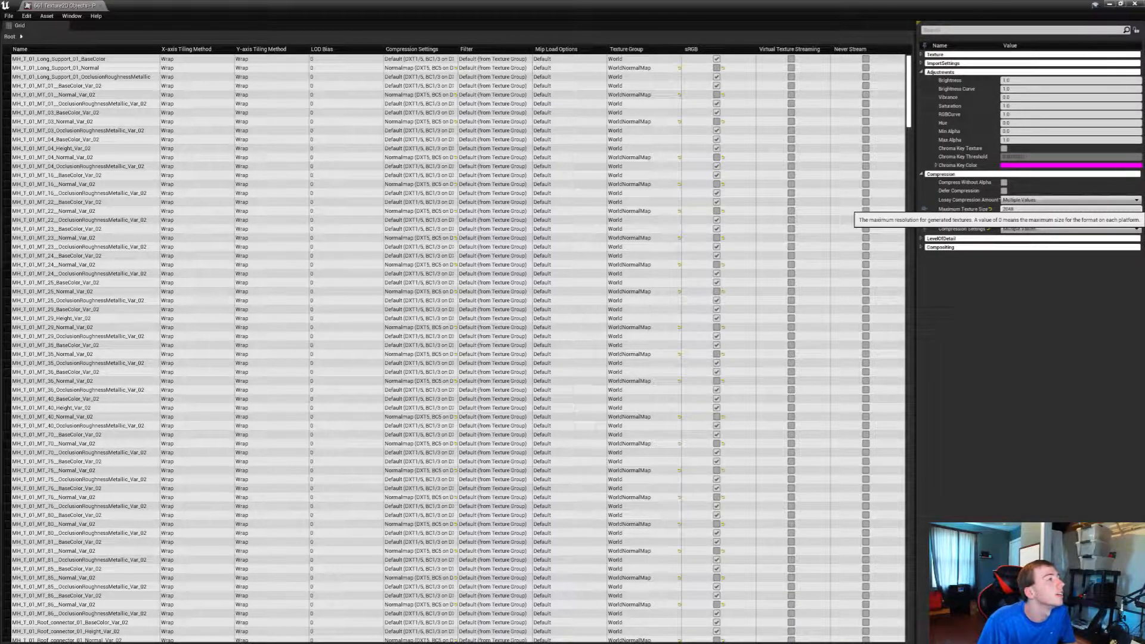
key("ctrl+shift+Escape")
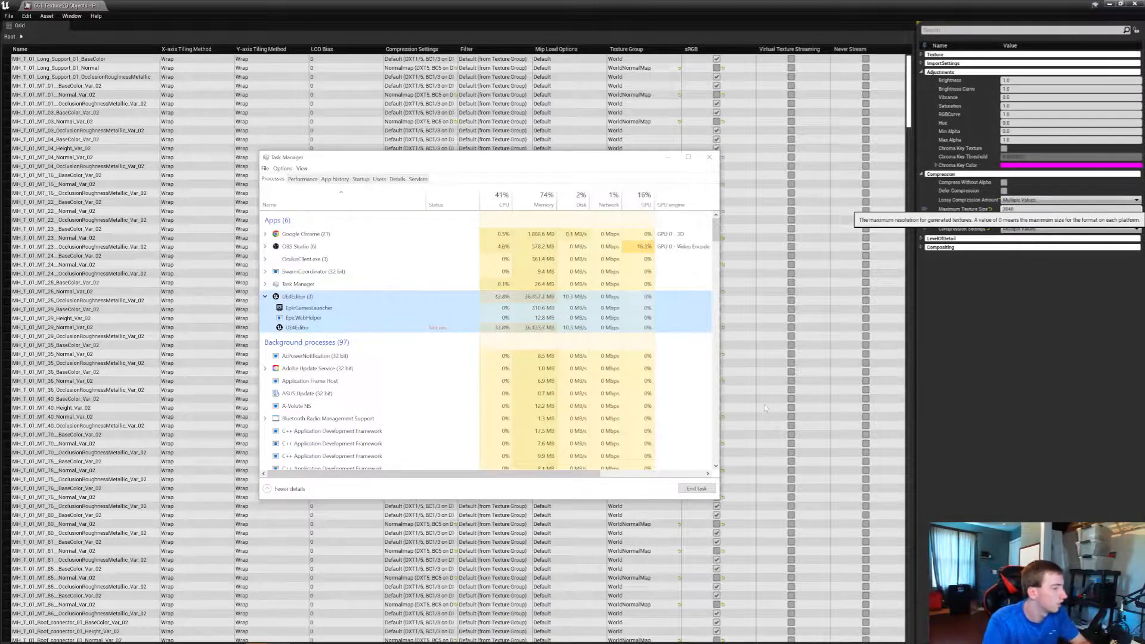
Switch to Discord, open the Crewin: The Wrath Of Athys server, and disable Streamer Mode
key("super")
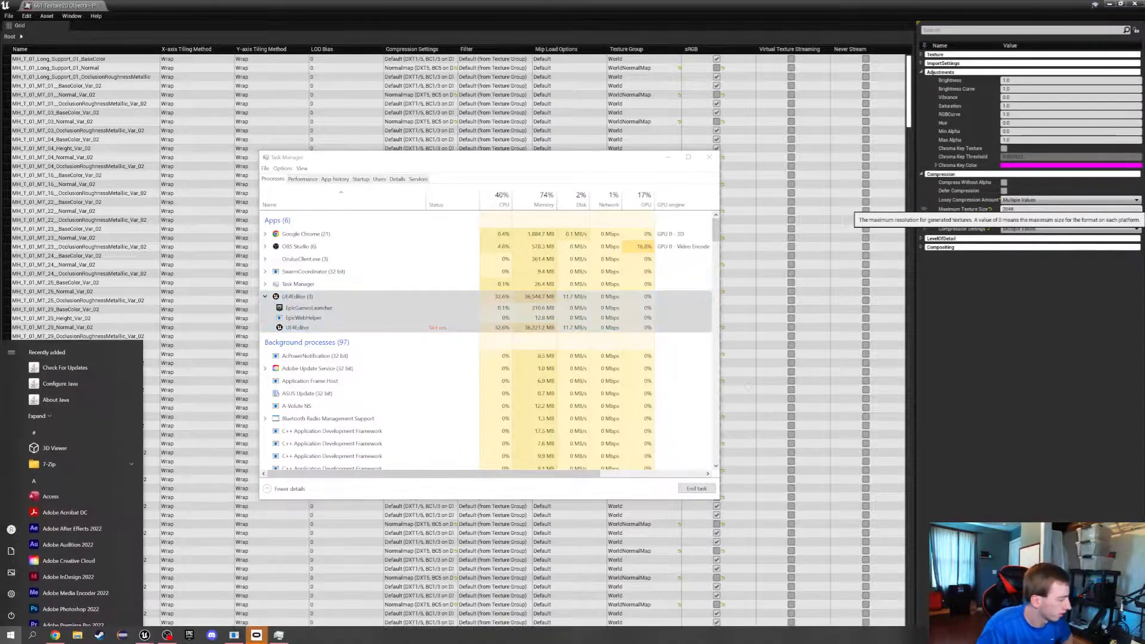
left_click(217, 636)
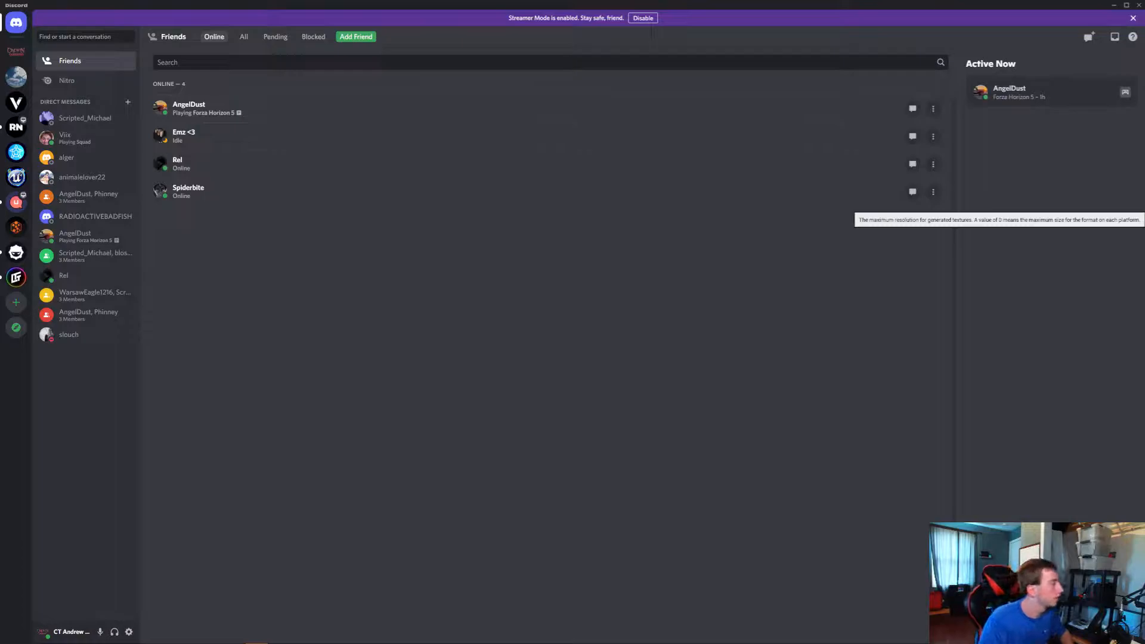
left_click(16, 53)
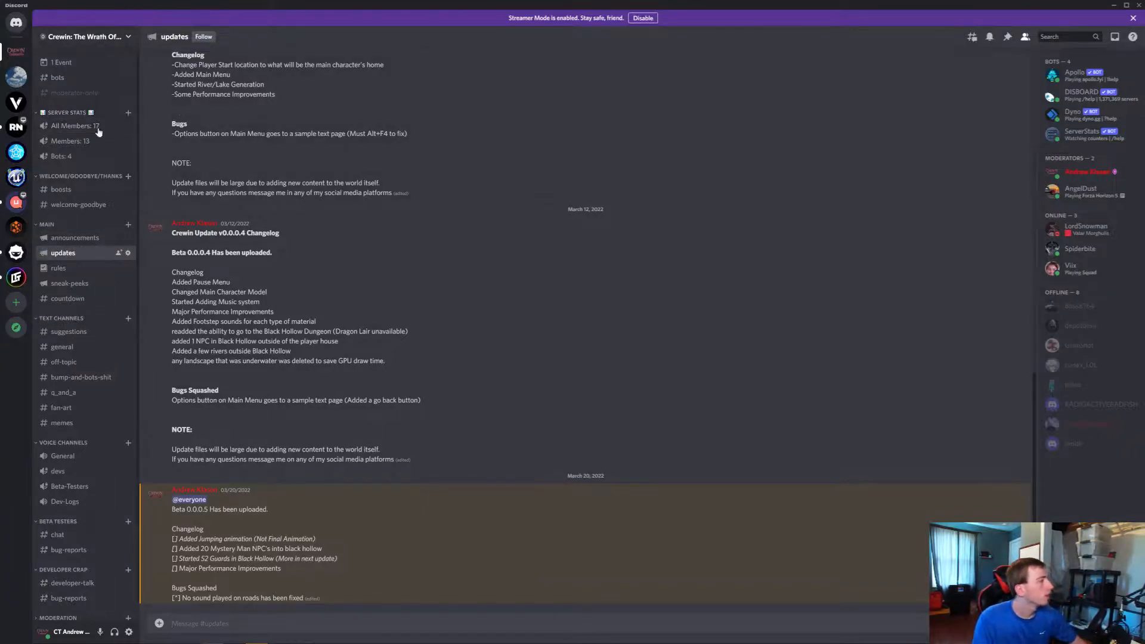
left_click(642, 18)
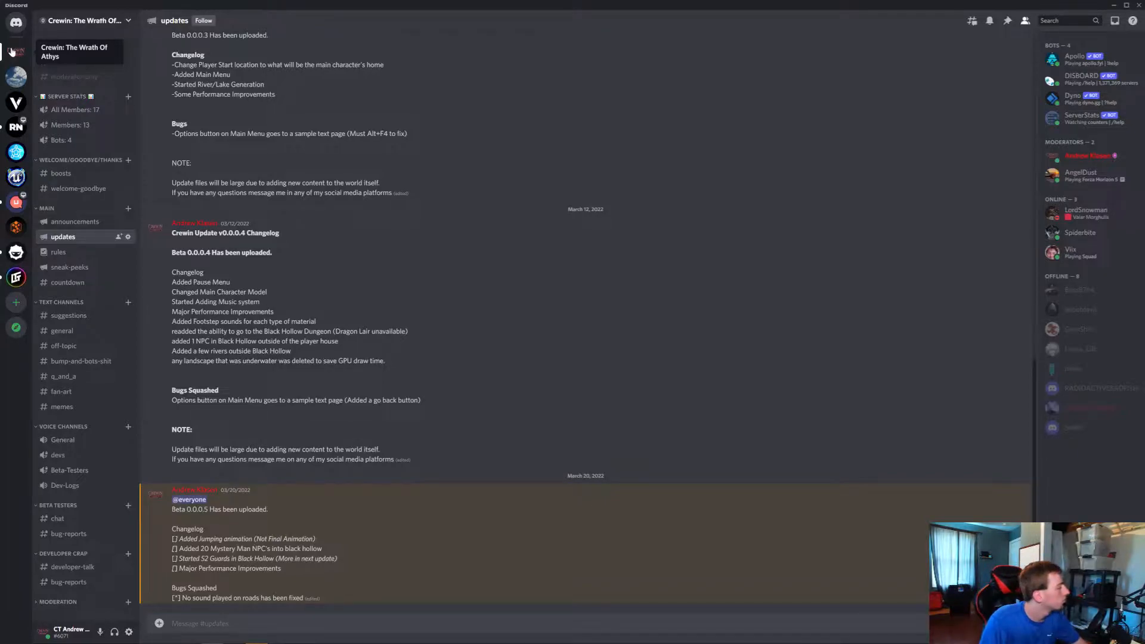
left_click(62, 21)
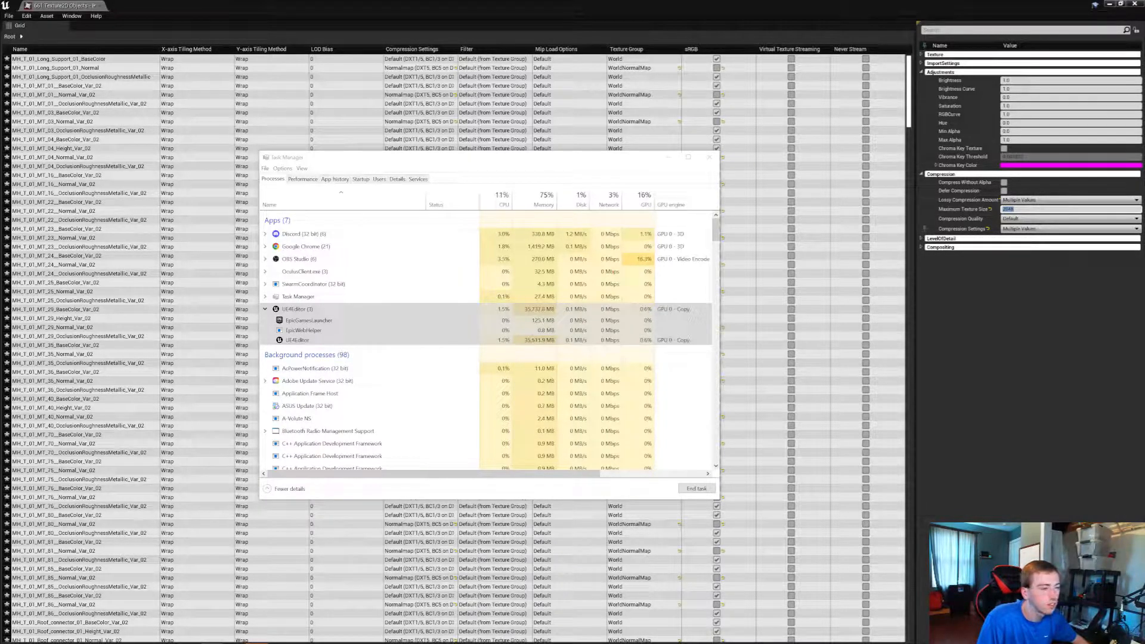
Save all modified assets of the project, including the Crewin map and the edited house textures
left_click(9, 16)
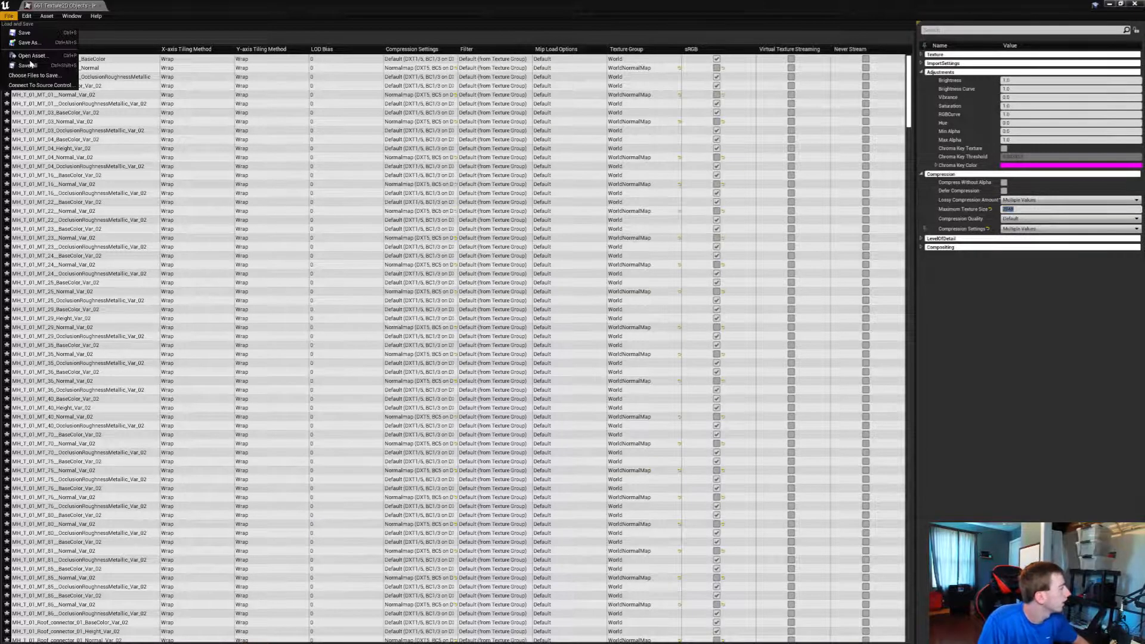
left_click(30, 66)
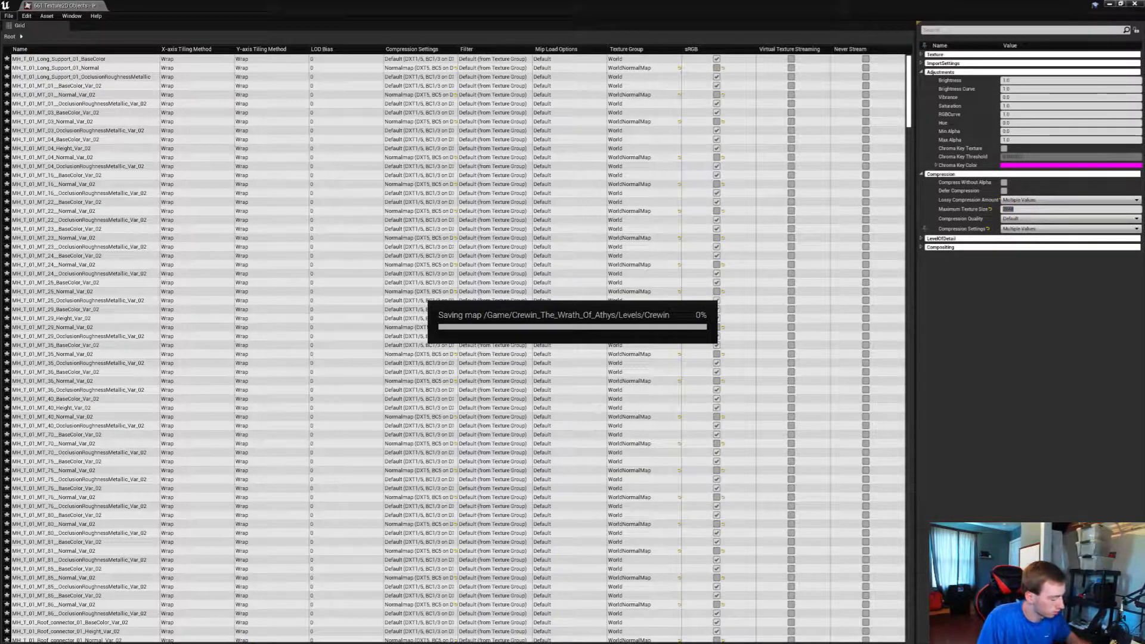
key("super")
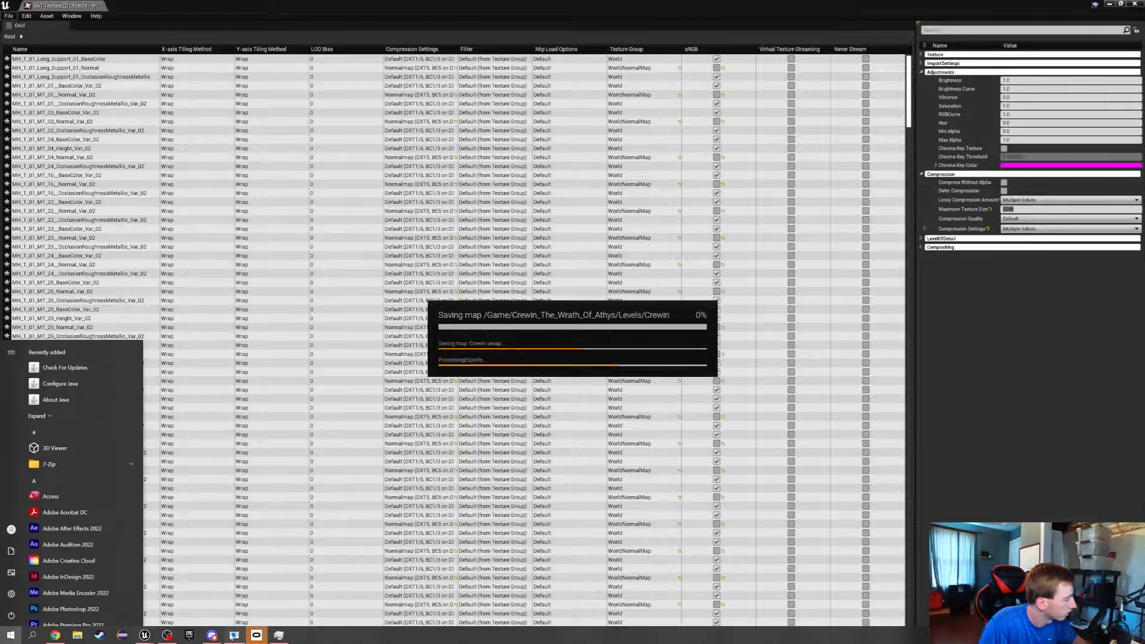
left_click(220, 638)
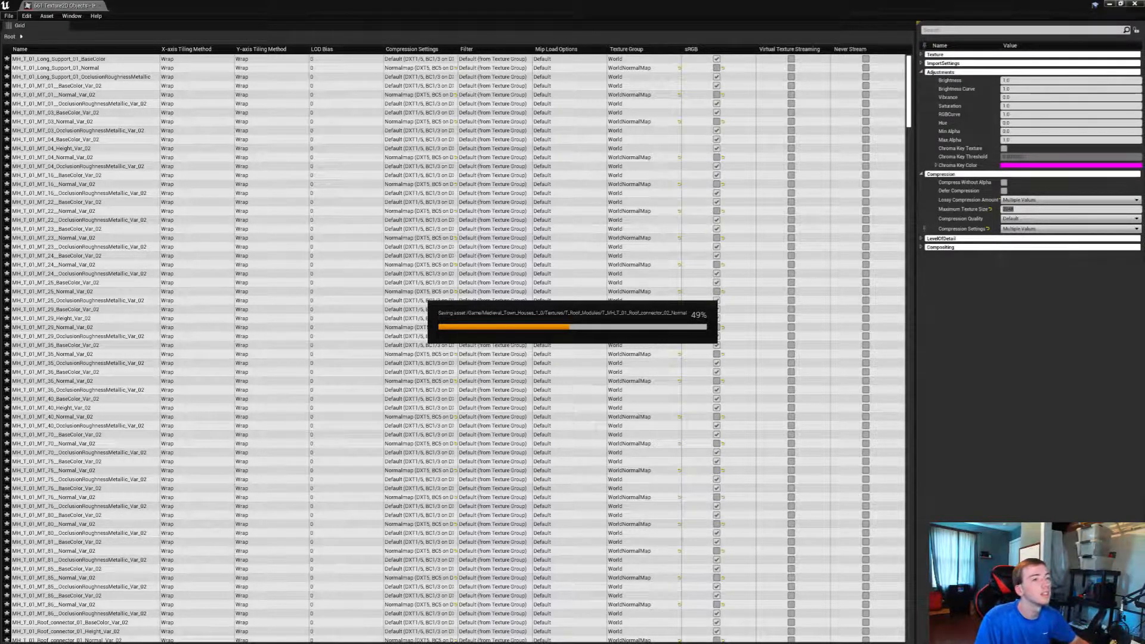
key("super")
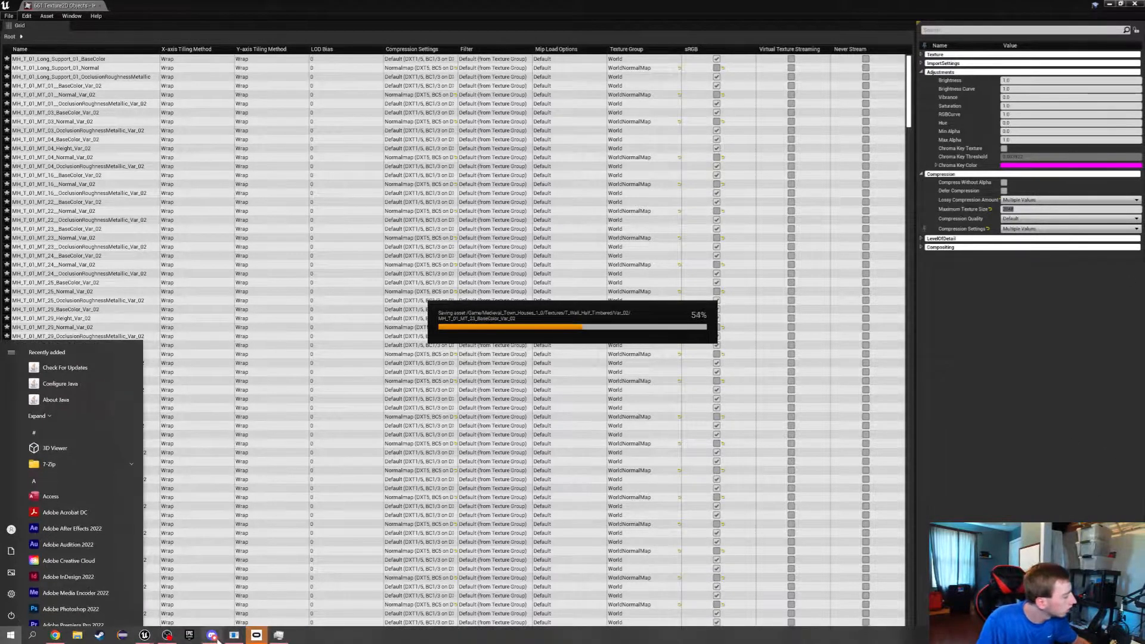
key("super")
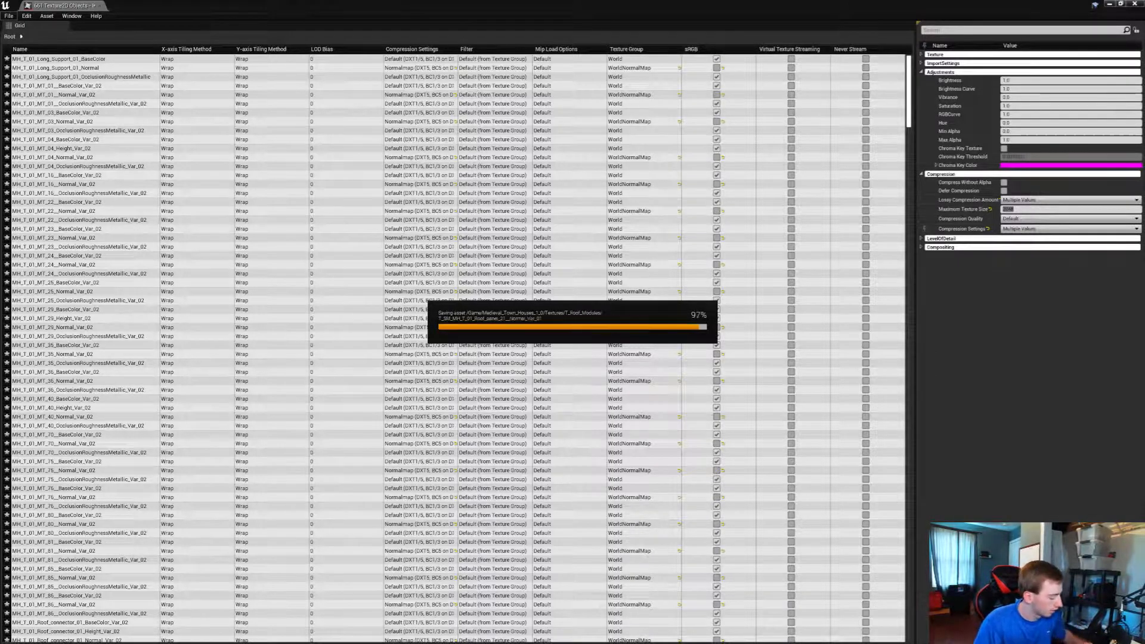
Switch to Discord, maximize its window, and look over the Crewin server's welcome-goodbye channel and channel categories
key("super")
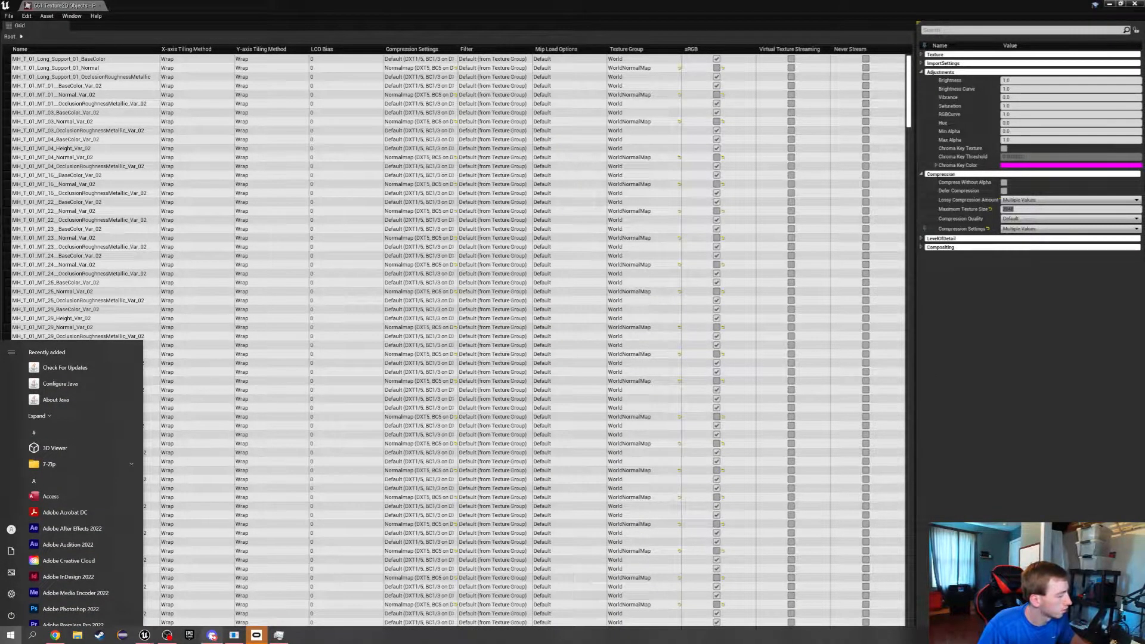
left_click(211, 634)
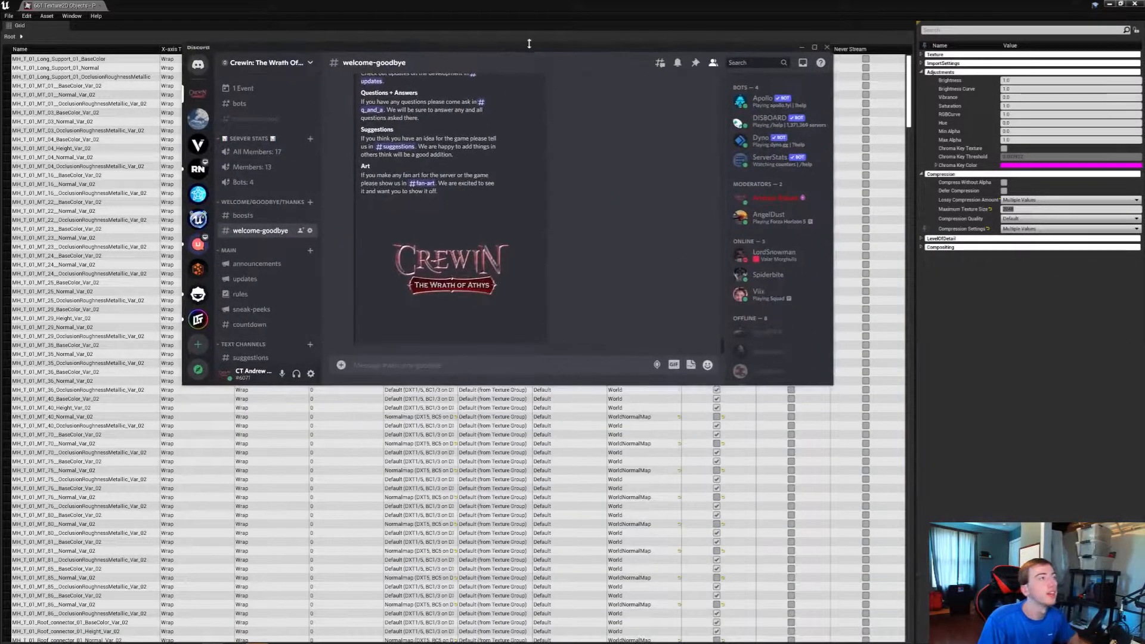
left_click(815, 45)
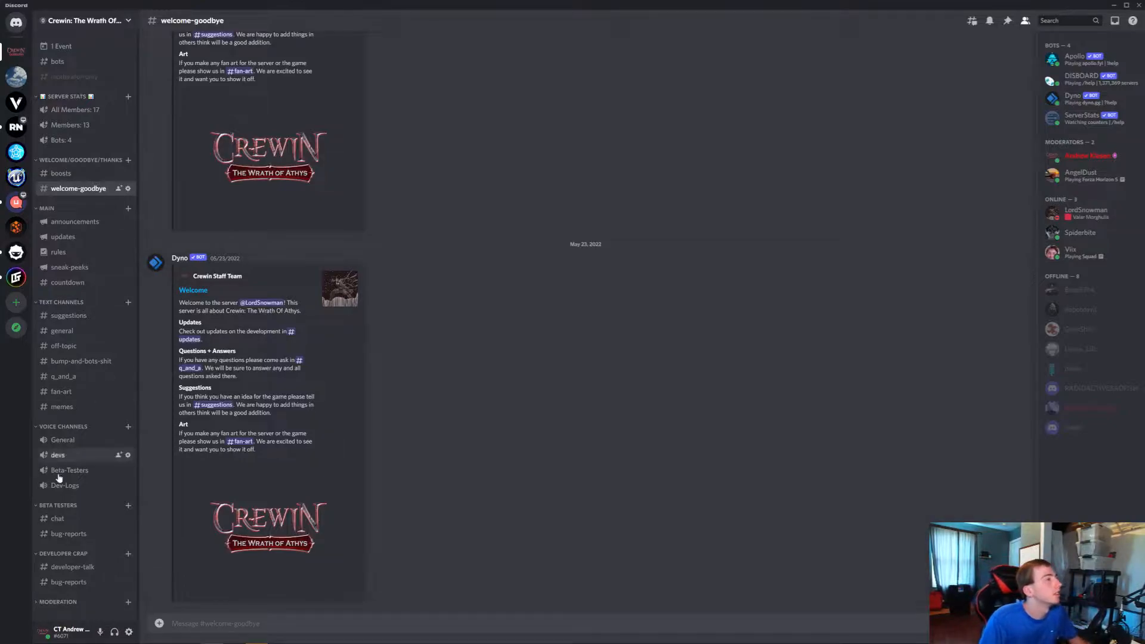
left_click(40, 507)
left_click(41, 505)
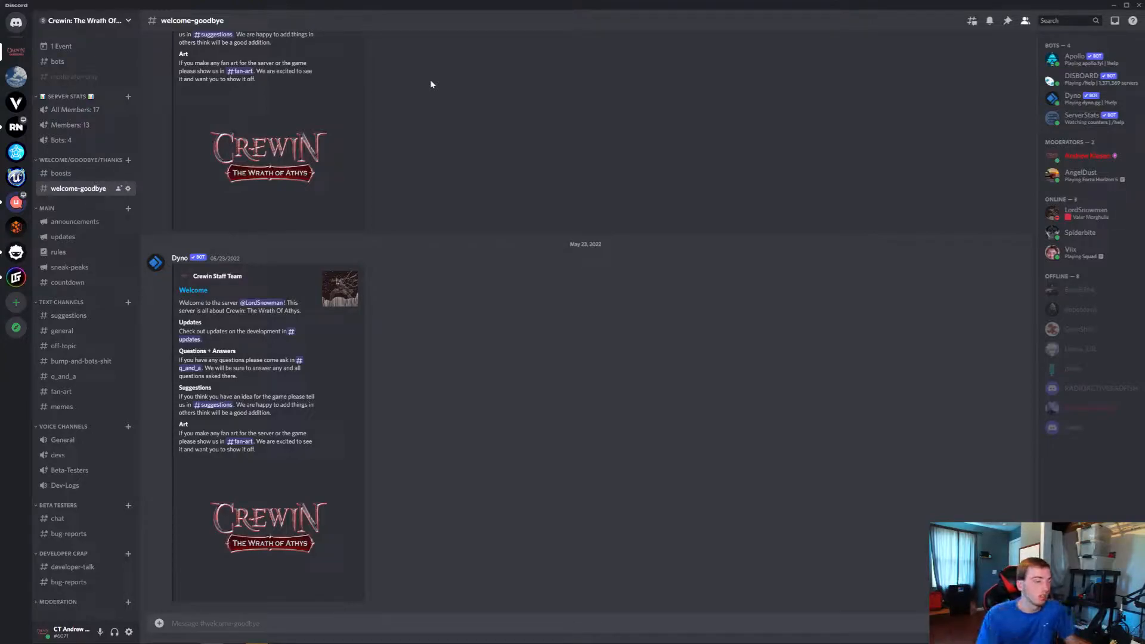
Return to Unreal Editor, close the property matrix of the house textures, and view the torch-lit doorway in the level
key("super")
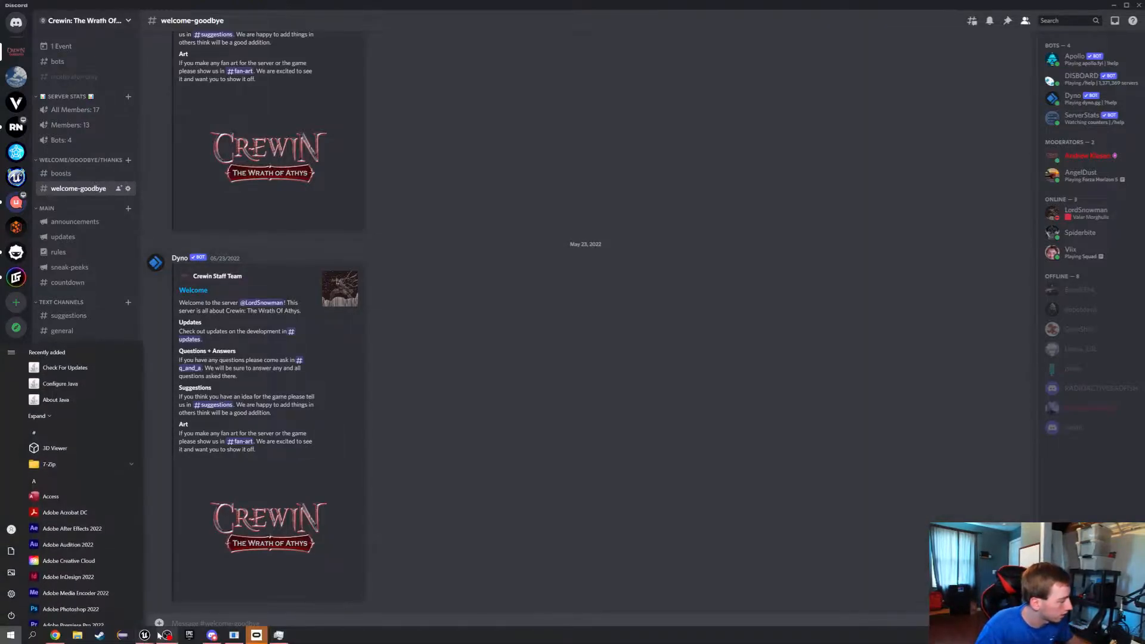
left_click(100, 635)
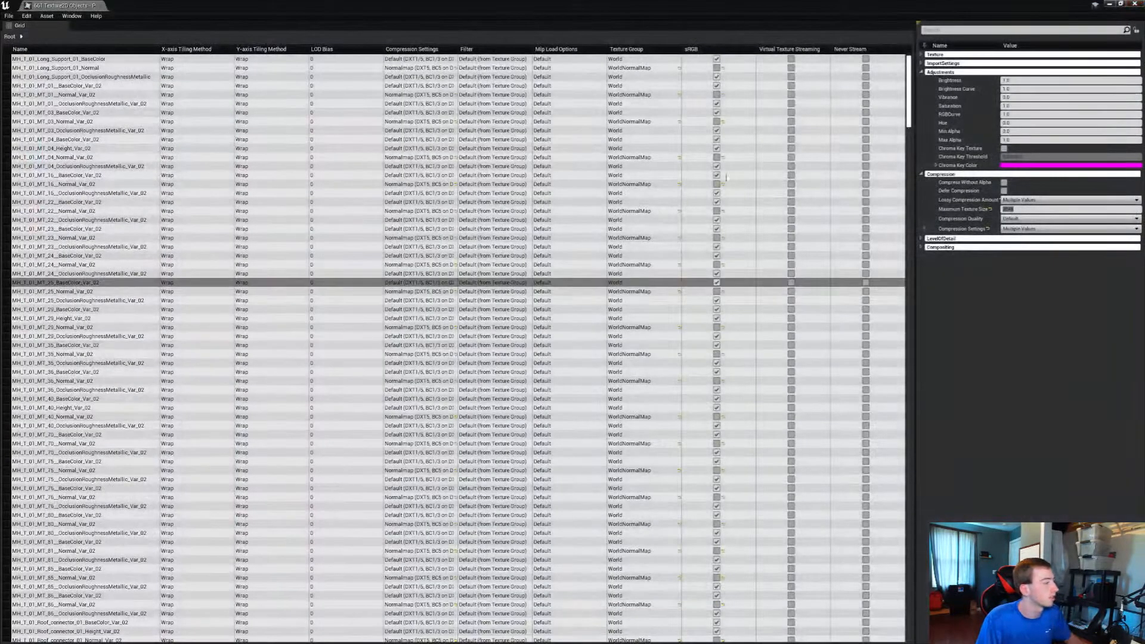
left_click(9, 16)
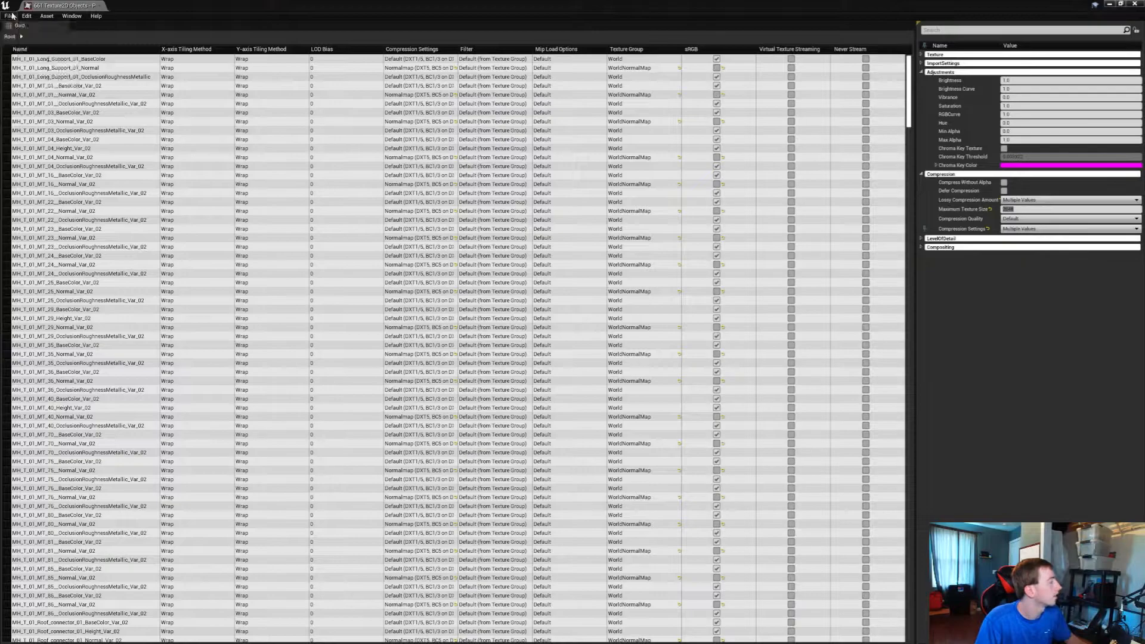
left_click(46, 16)
left_click(109, 9)
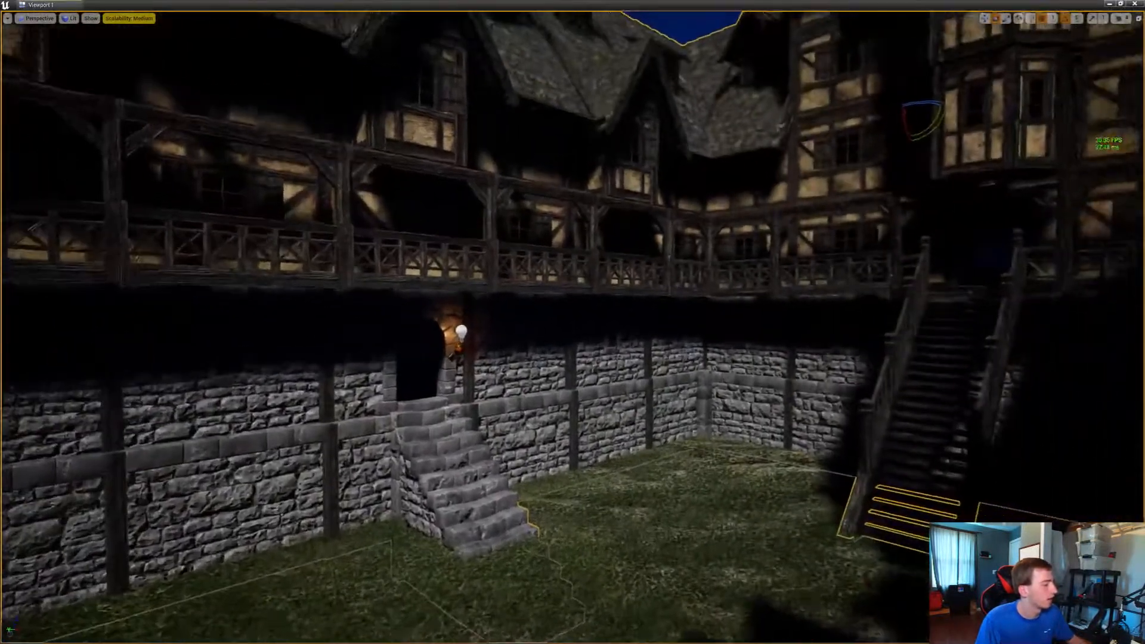
key("w")
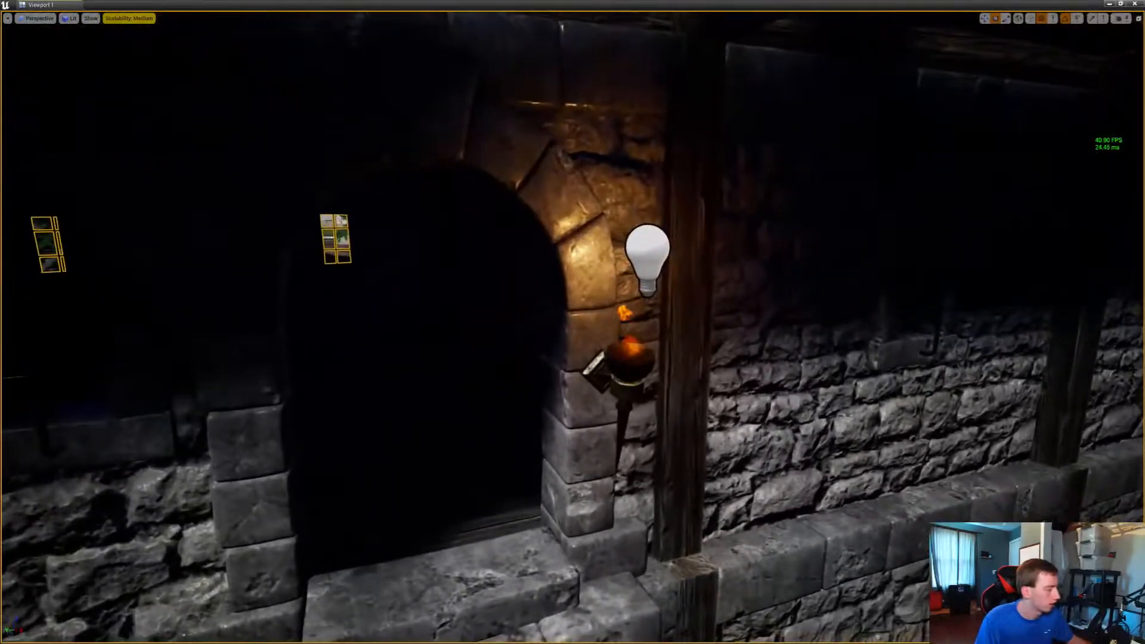
Switch to Steam and open the game library
key("super")
left_click(82, 638)
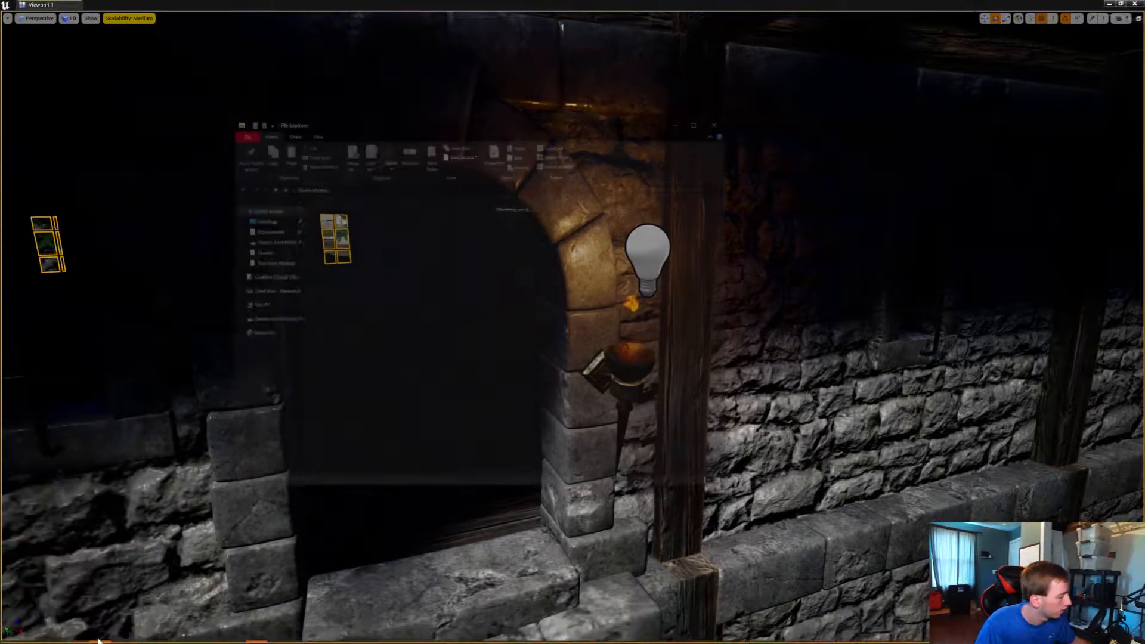
left_click(724, 124)
key("super")
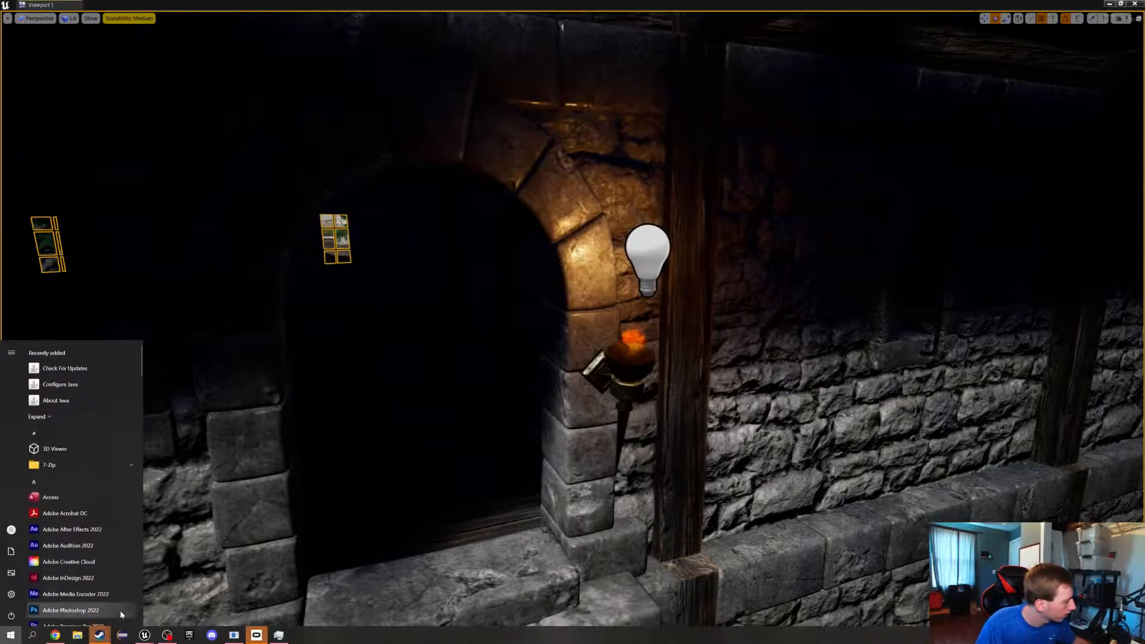
mouse_move(99, 634)
left_click(99, 600)
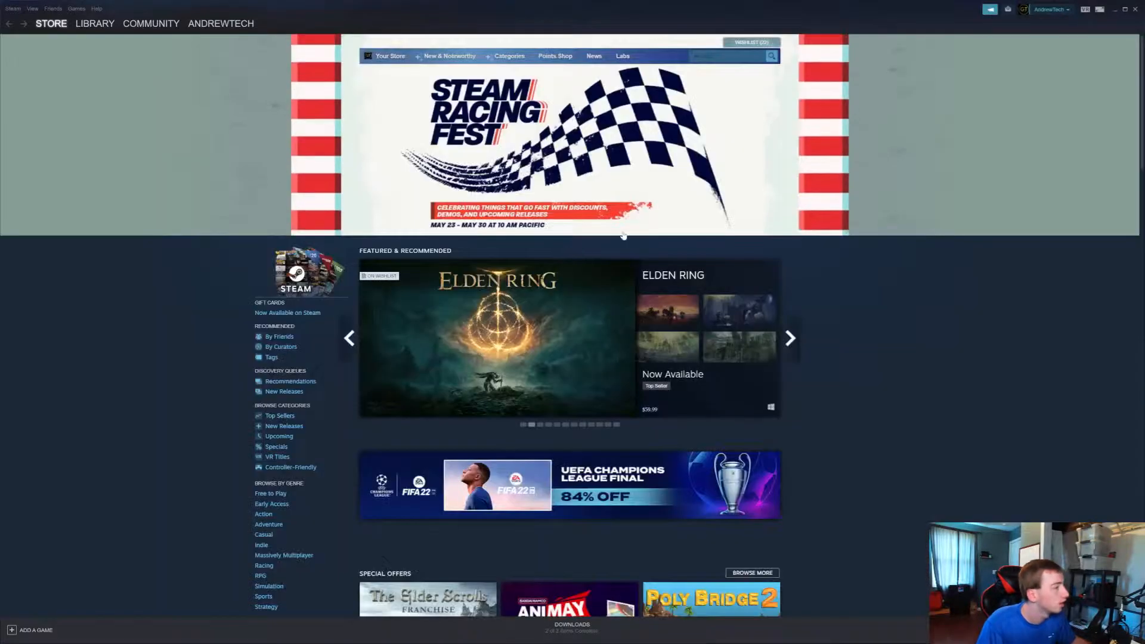
left_click(94, 24)
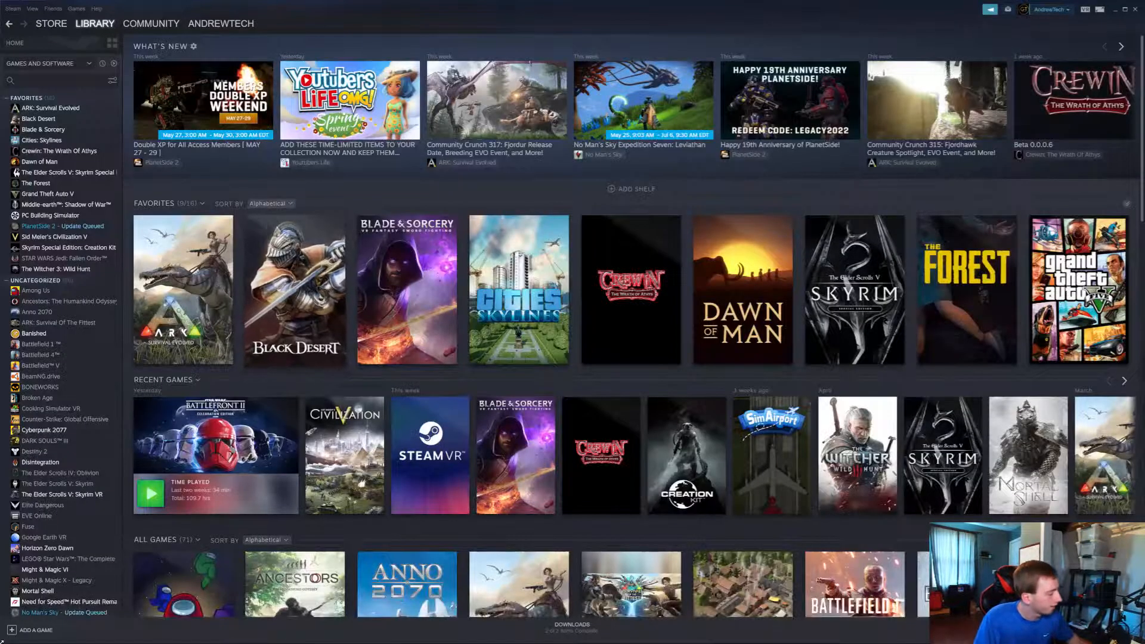
Show the product activation wizard up to the product code entry, and close it without entering a code
left_click(15, 632)
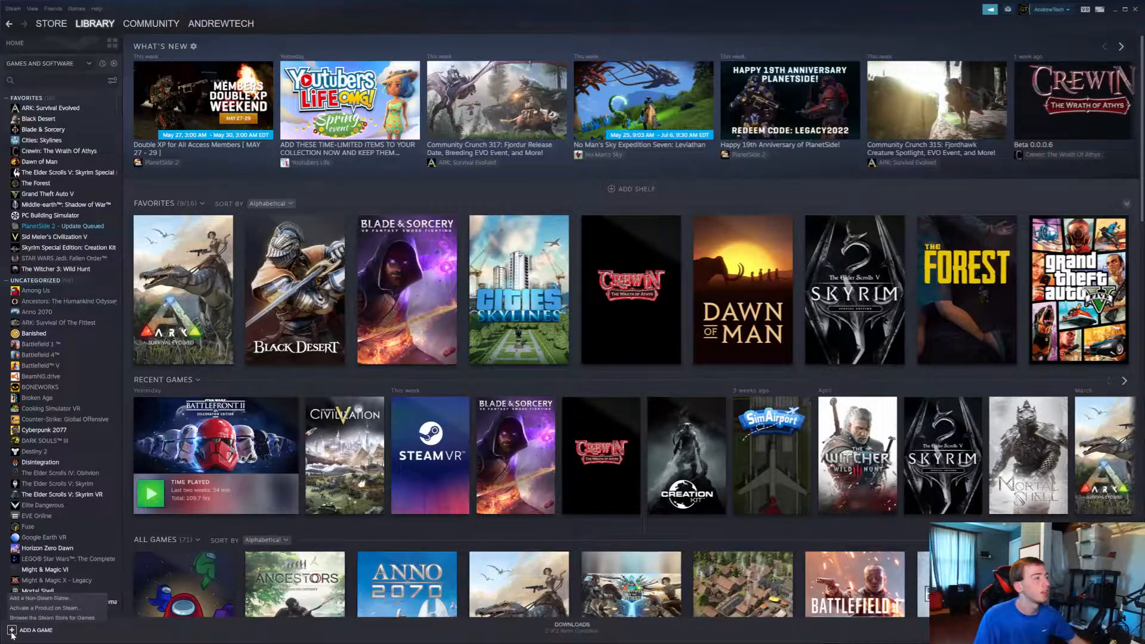
left_click(71, 612)
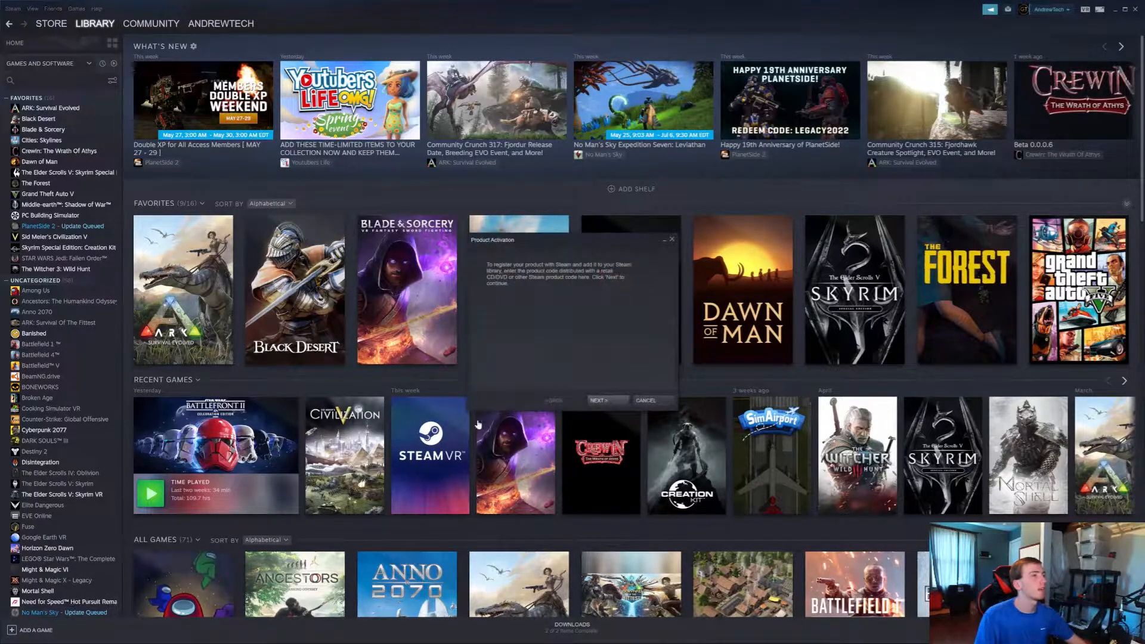
left_click(603, 399)
left_click(590, 400)
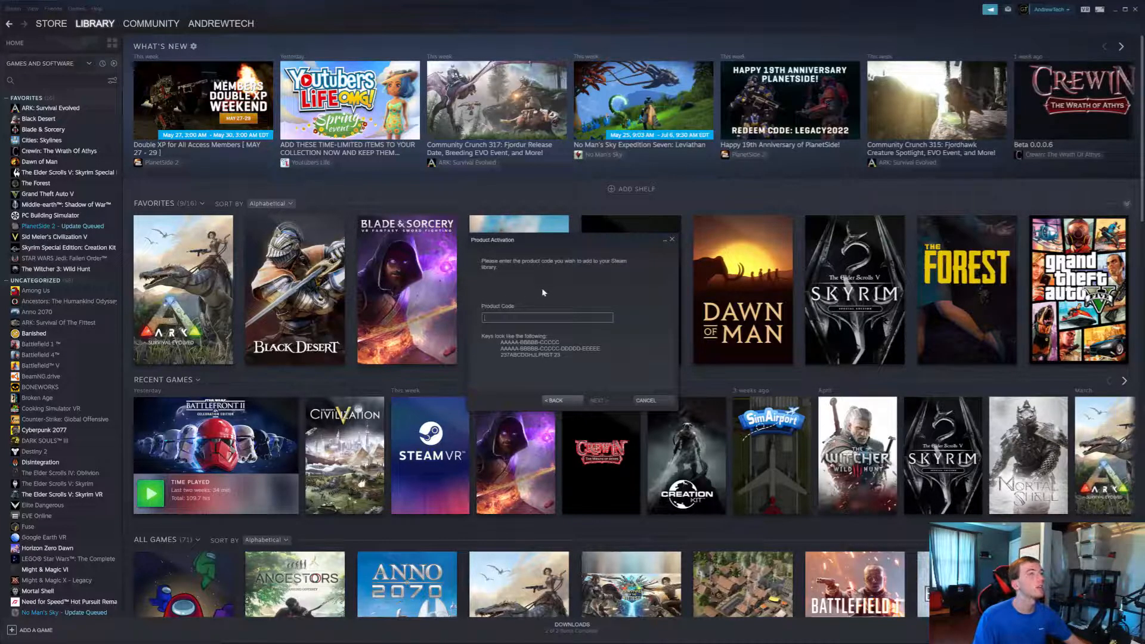
left_click(645, 400)
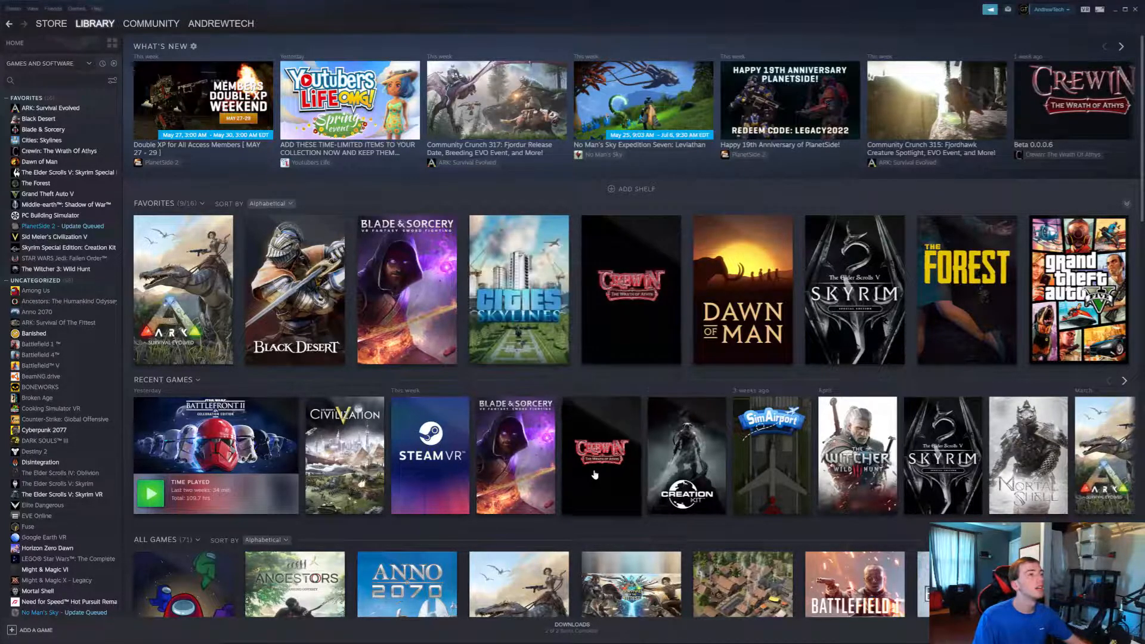
Open the library page of Crewin: The Wrath Of Athys and look over its news and activity
left_click(601, 453)
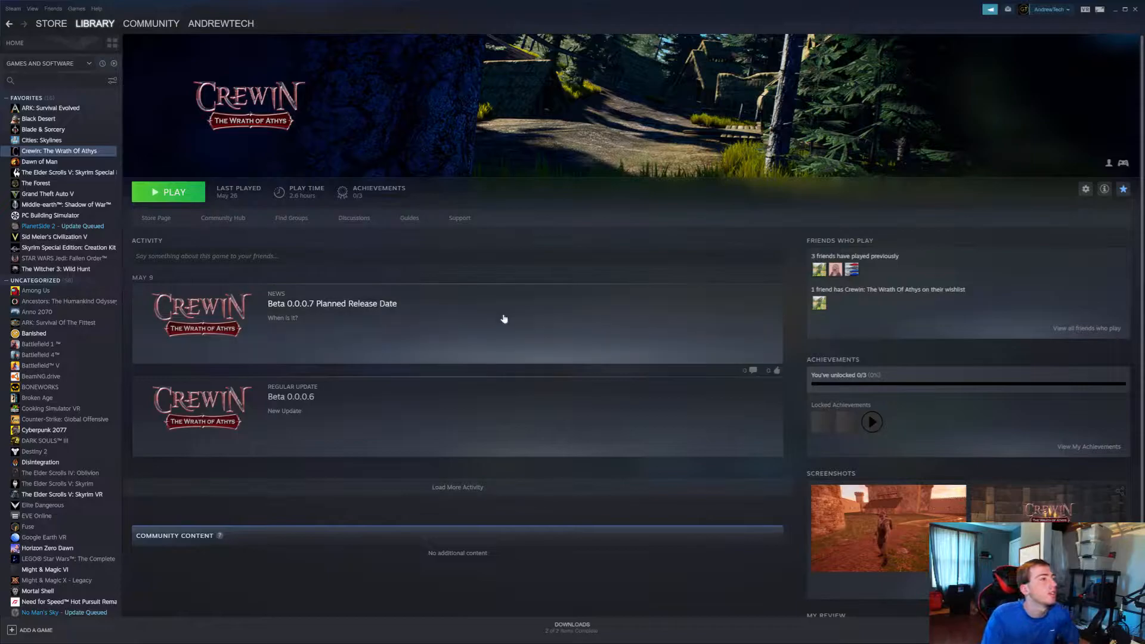
scroll(511, 320, "down", 2)
scroll(636, 559, "up", 2)
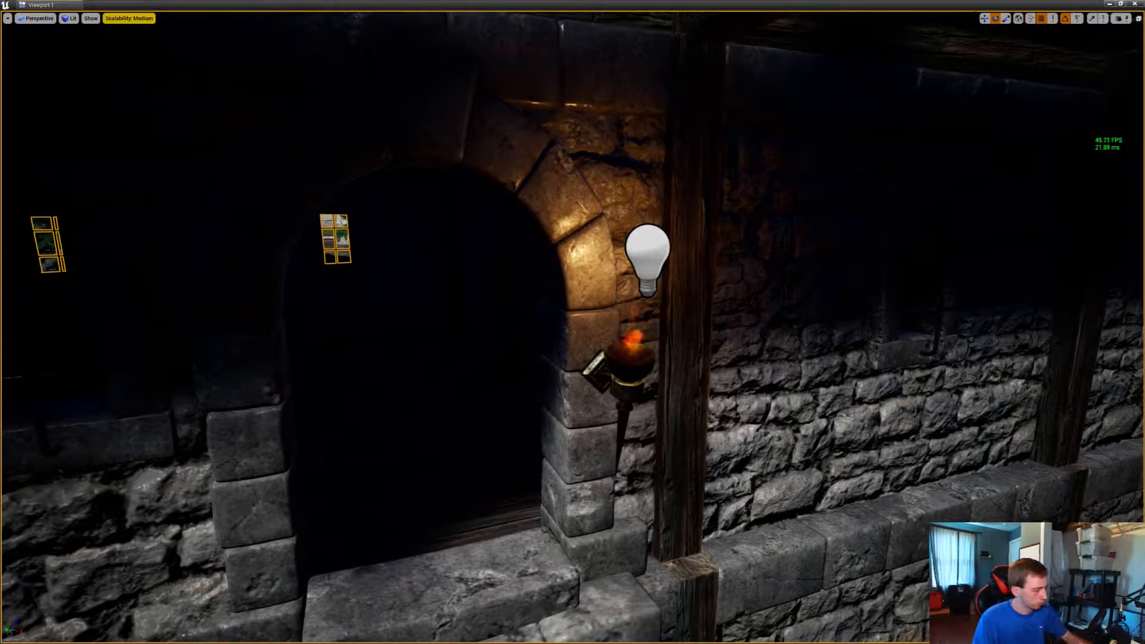
Return to Unreal Editor and view the medieval town and its castle walls from above
key("Escape")
right_click_drag(573, 322, 459, 221)
key("s")
key("s")
key("s")
key("w")
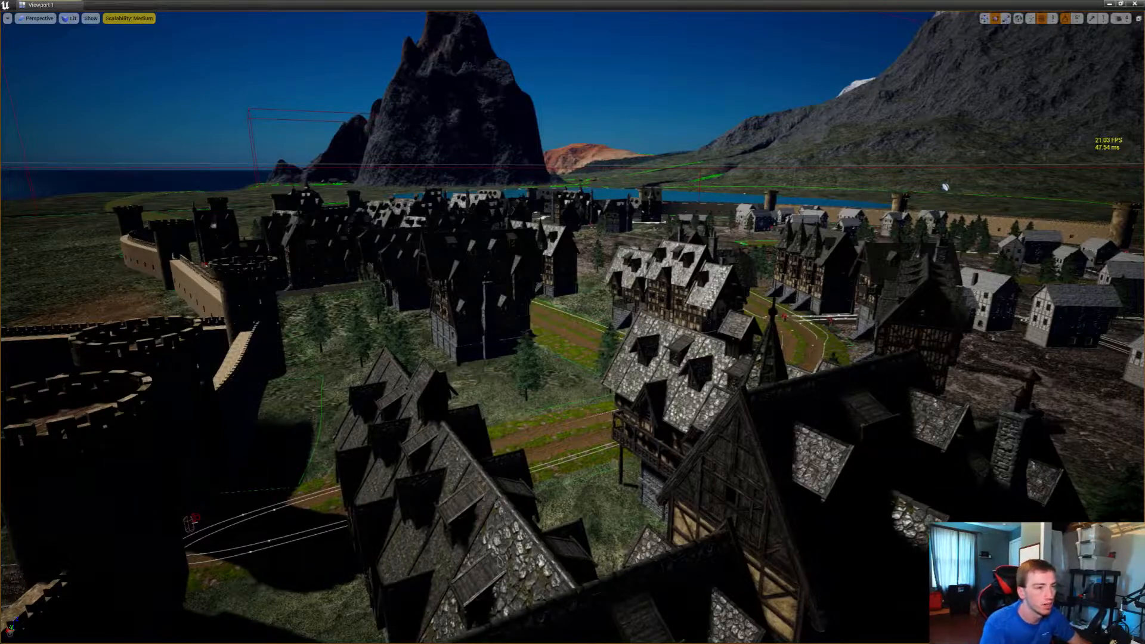
Play the level and run the character through the dark village toward the castle towers to check the night lighting
key("alt+p")
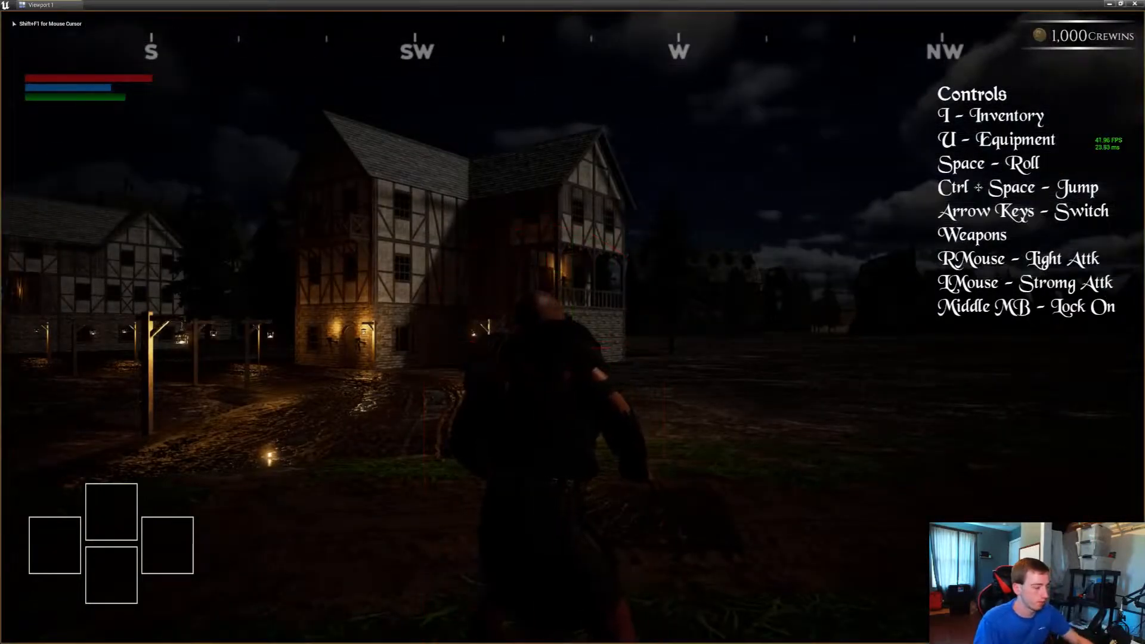
key("w")
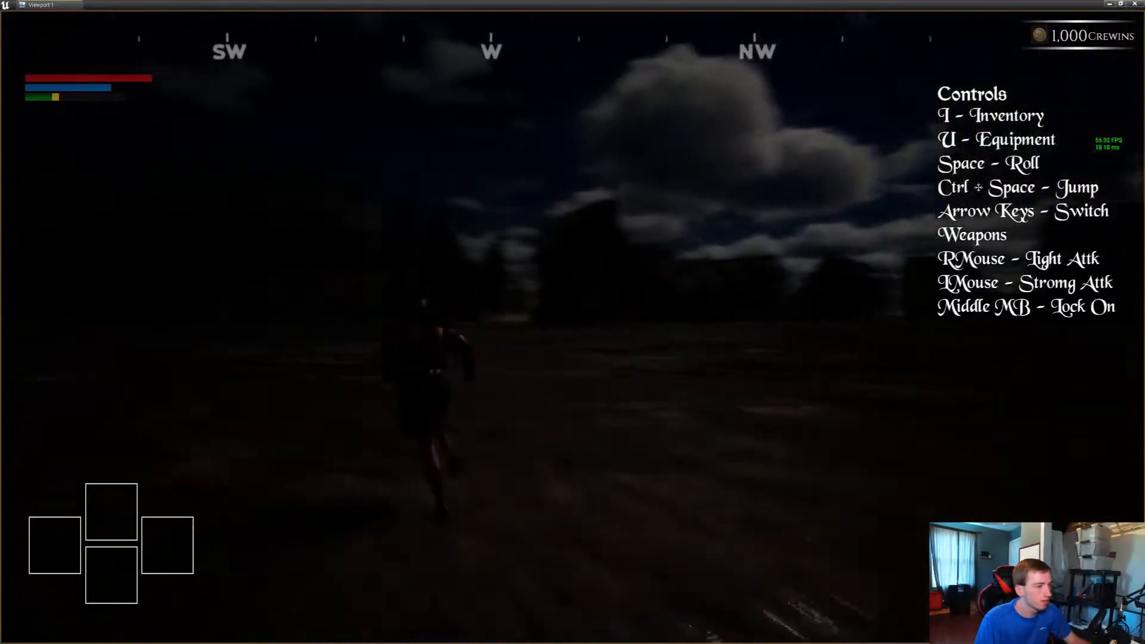
key("e")
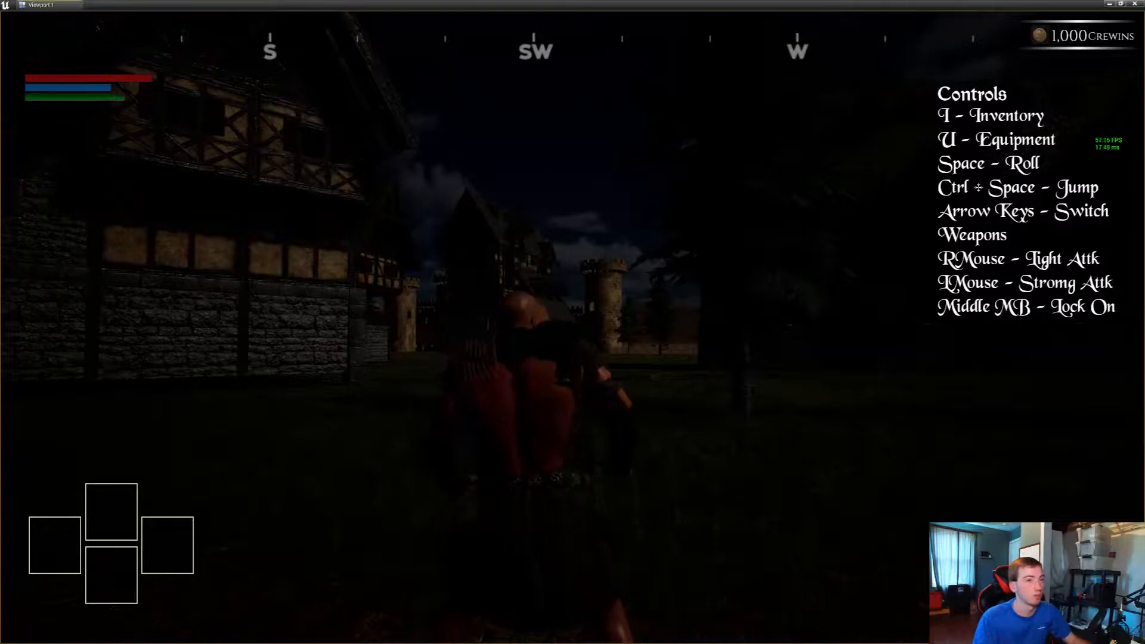
key("shift+w")
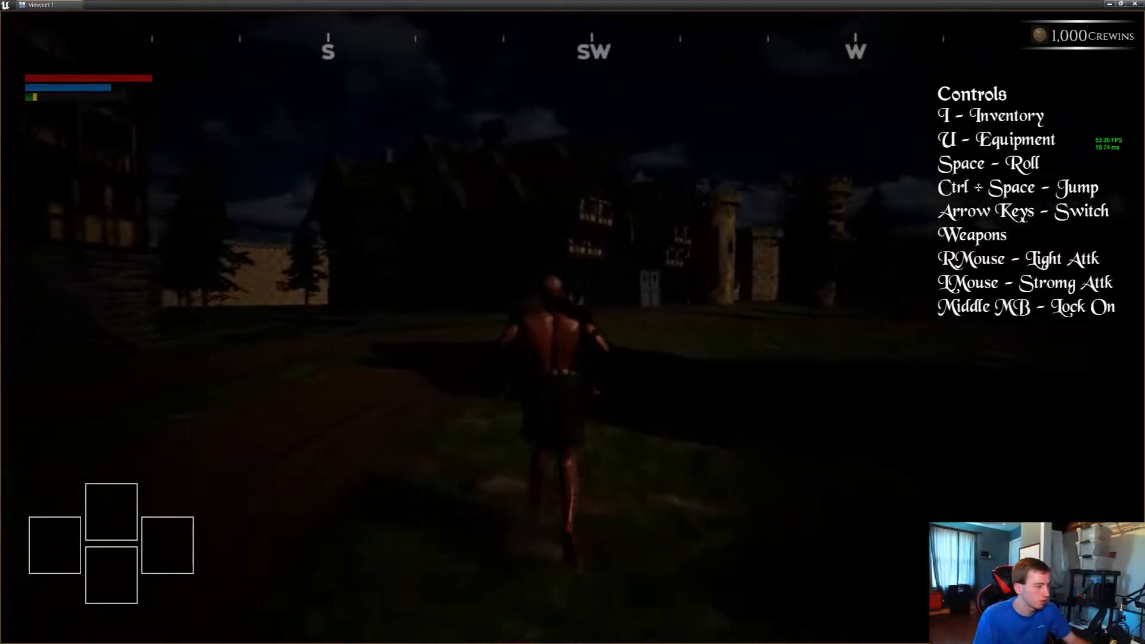
key("w")
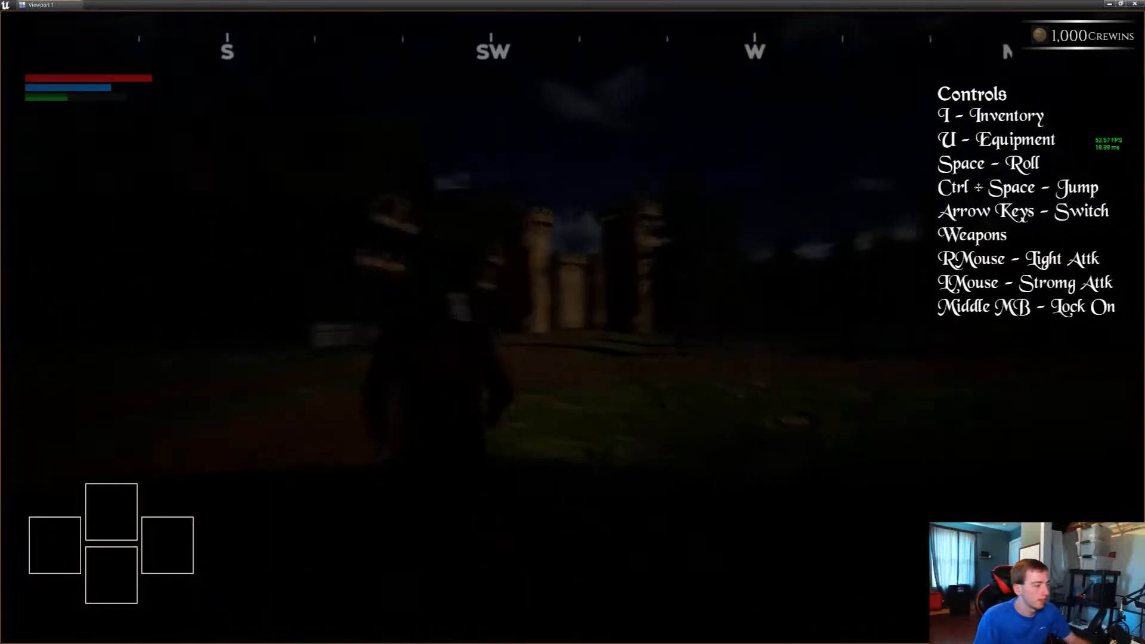
key("w")
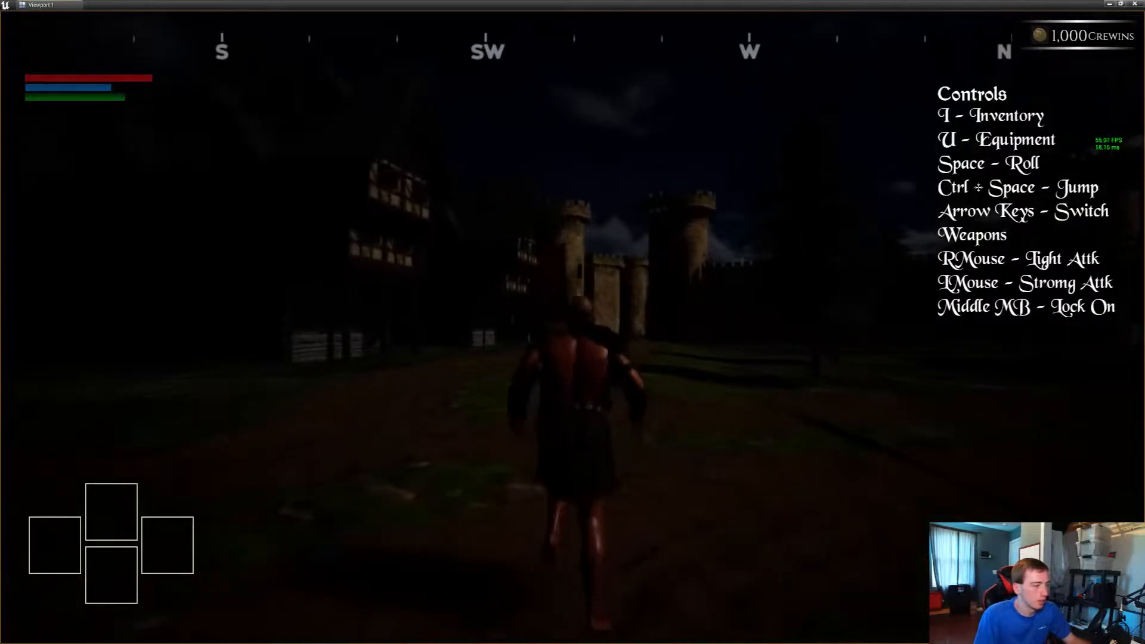
key("w")
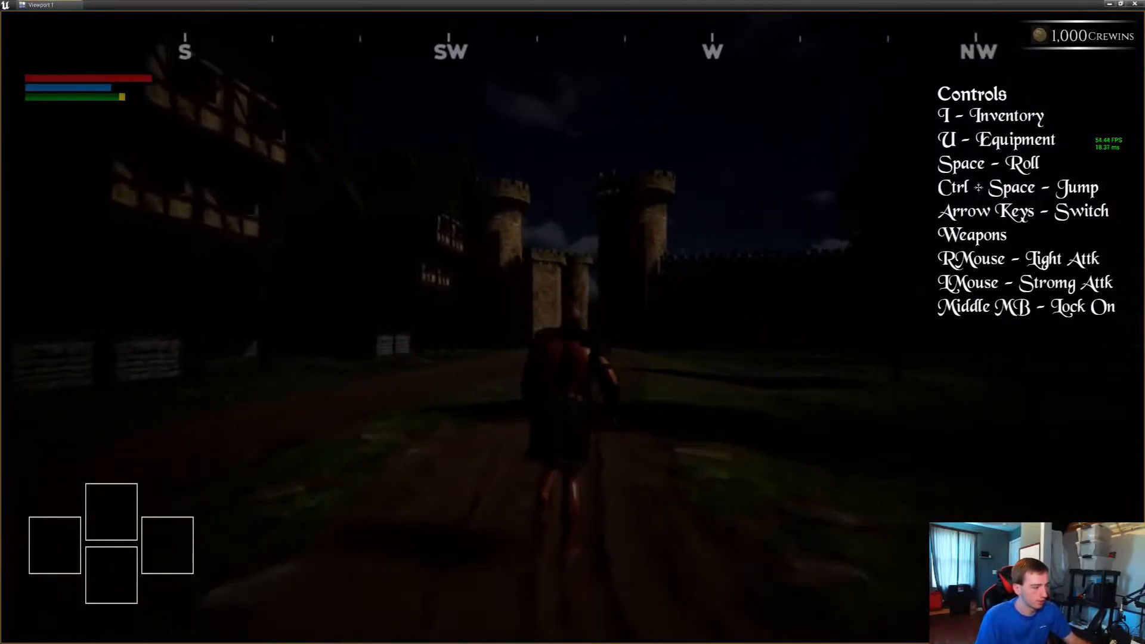
Run the character to the torch-lit arched doorway up the stone steps and inspect its lighting
key("w")
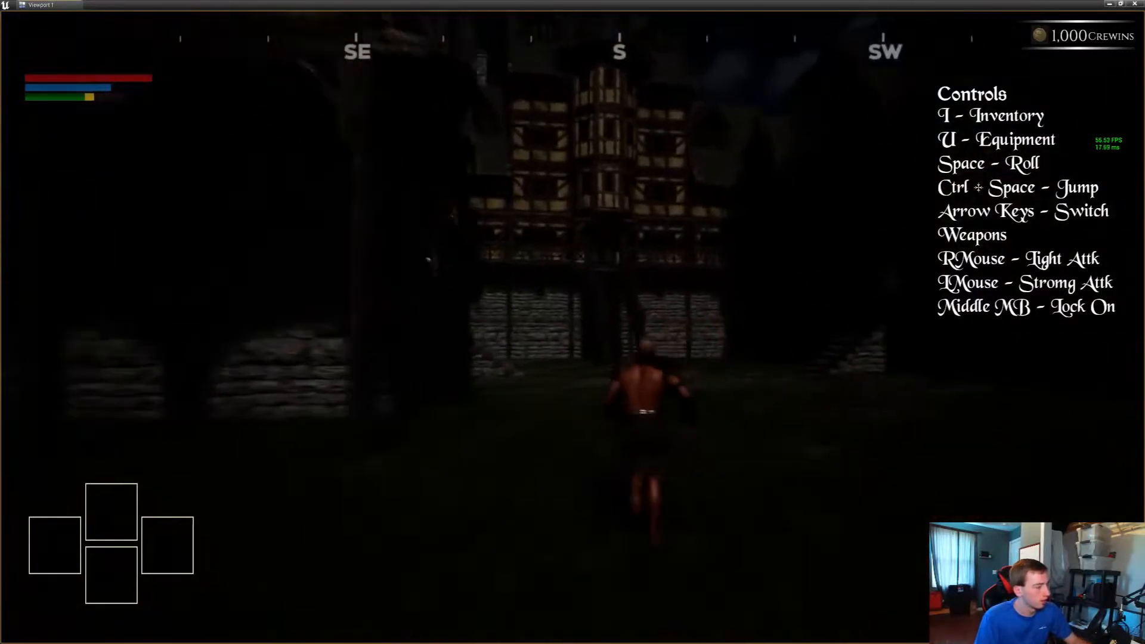
key("w")
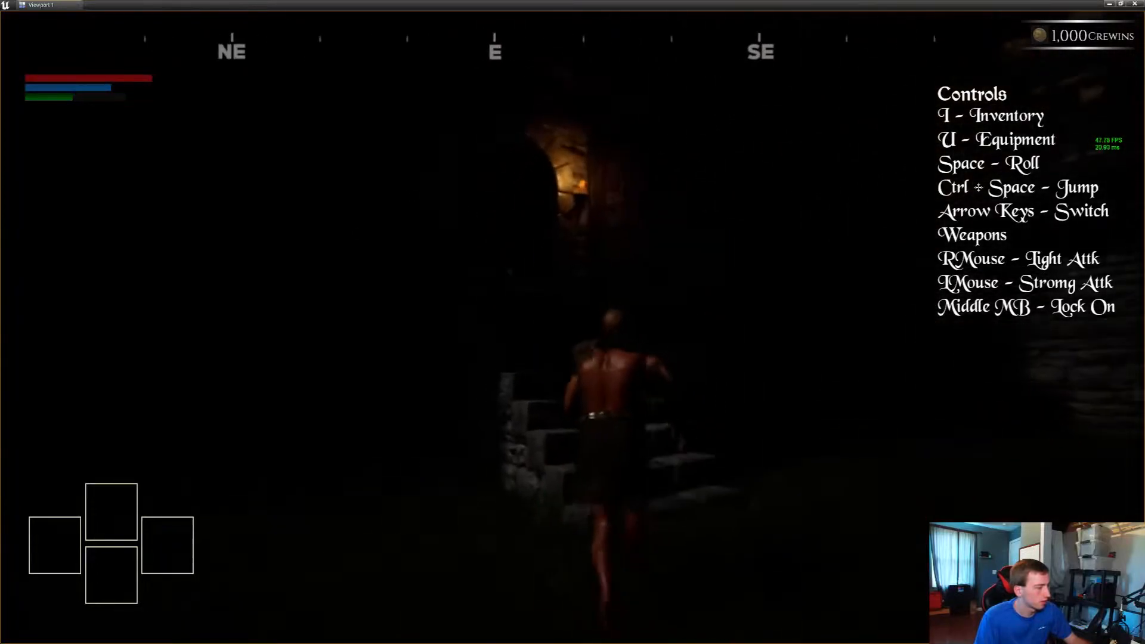
key("w")
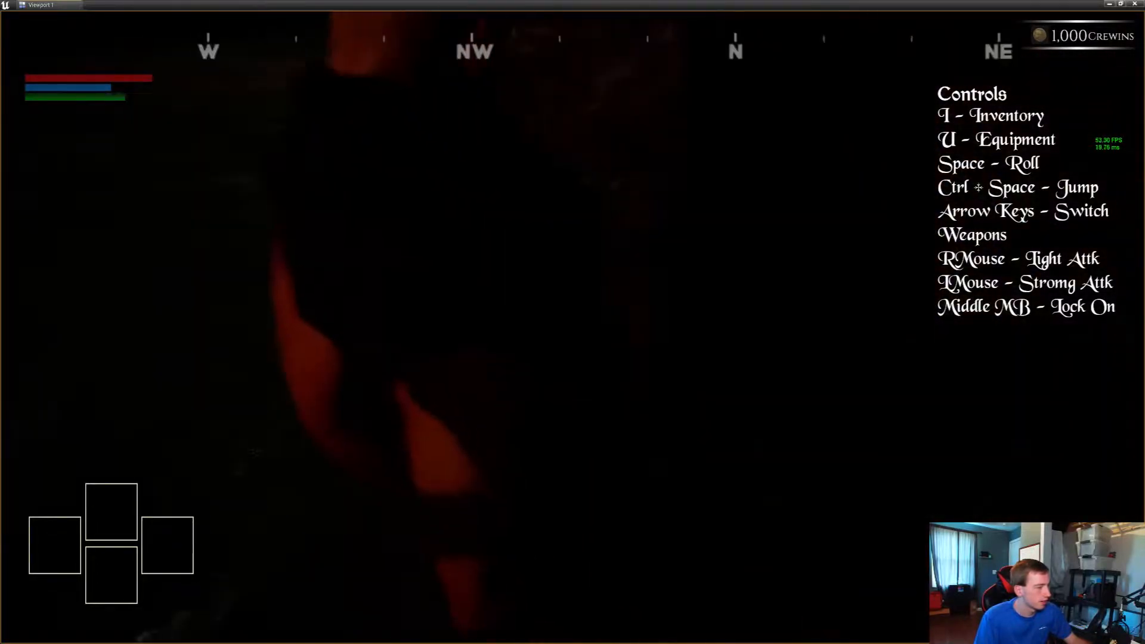
key("w")
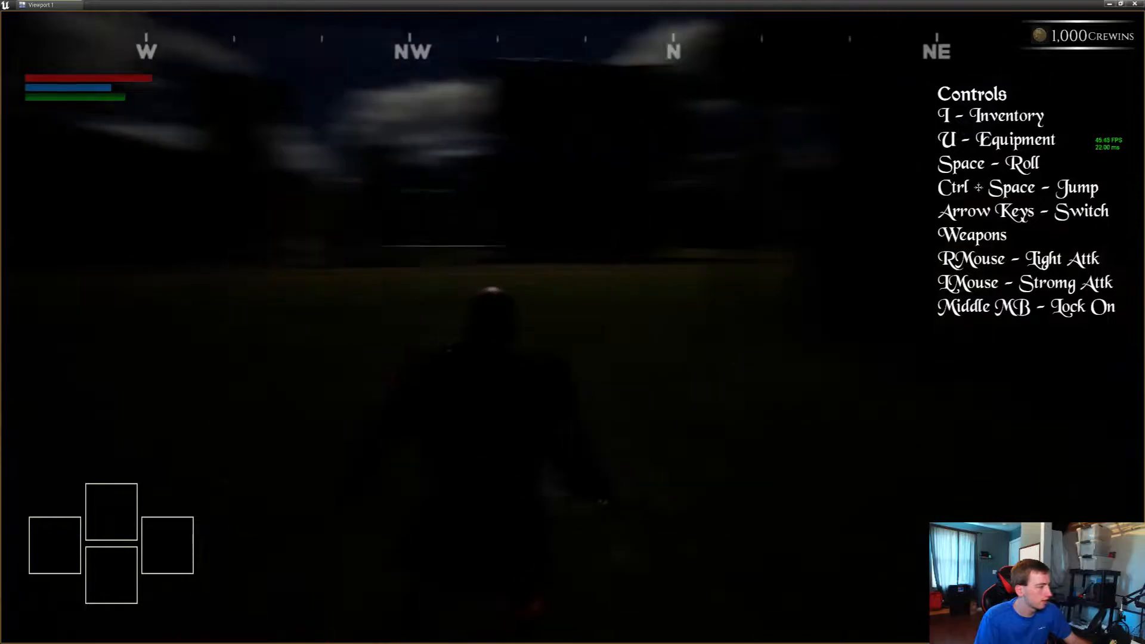
key("w")
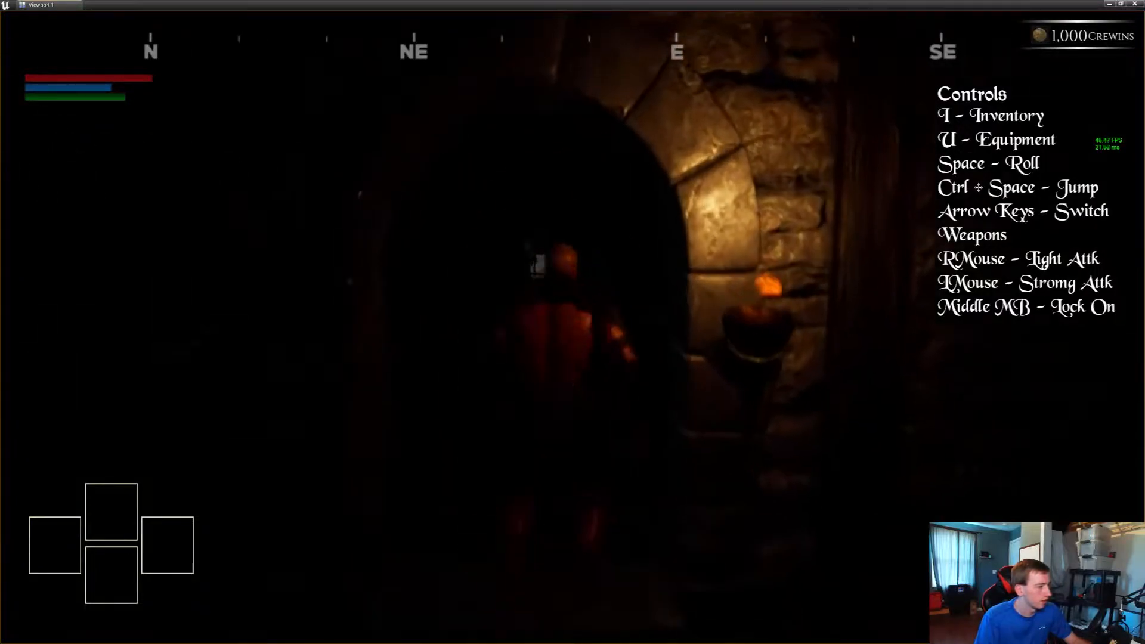
key("w")
key("shift")
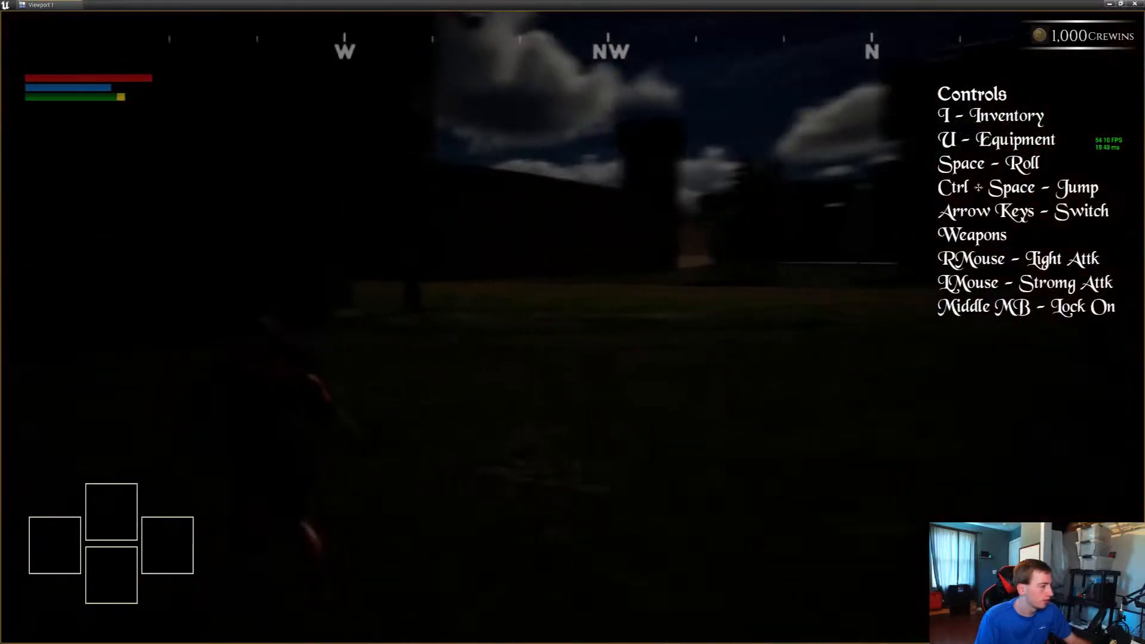
Run the character on to the unlit castle building, check how dark it is, and end the play session
key("w")
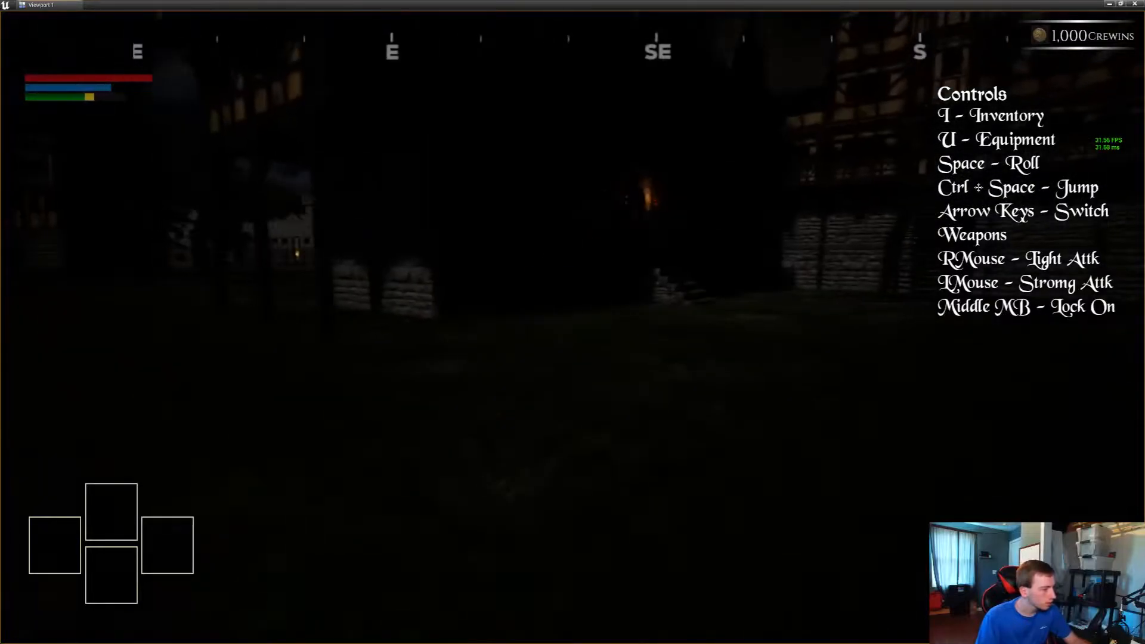
key("w")
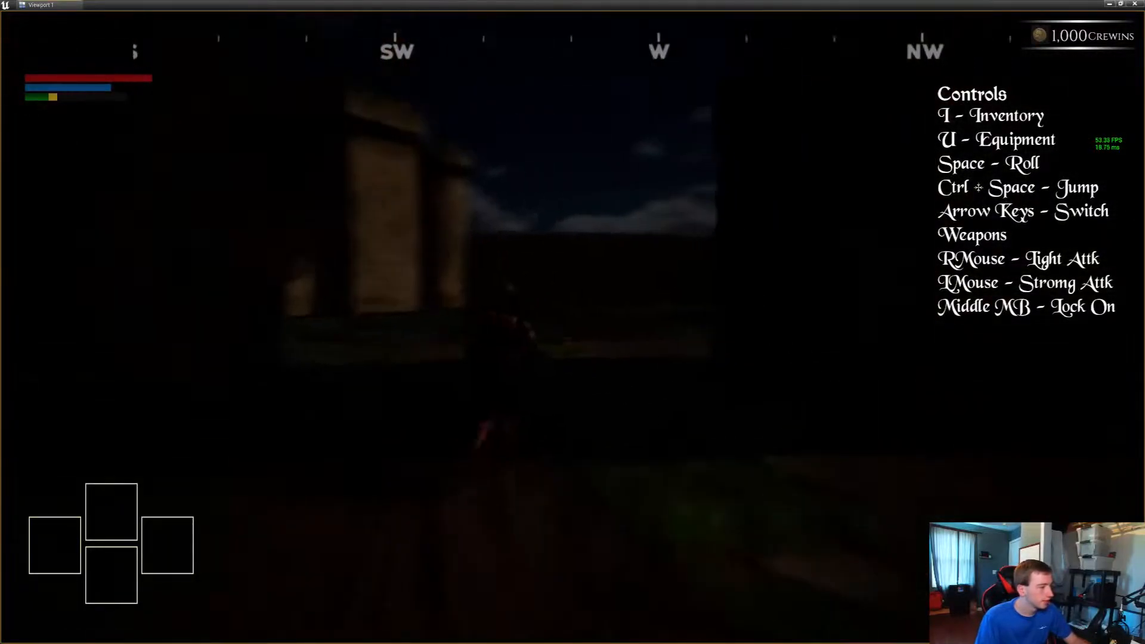
key("w")
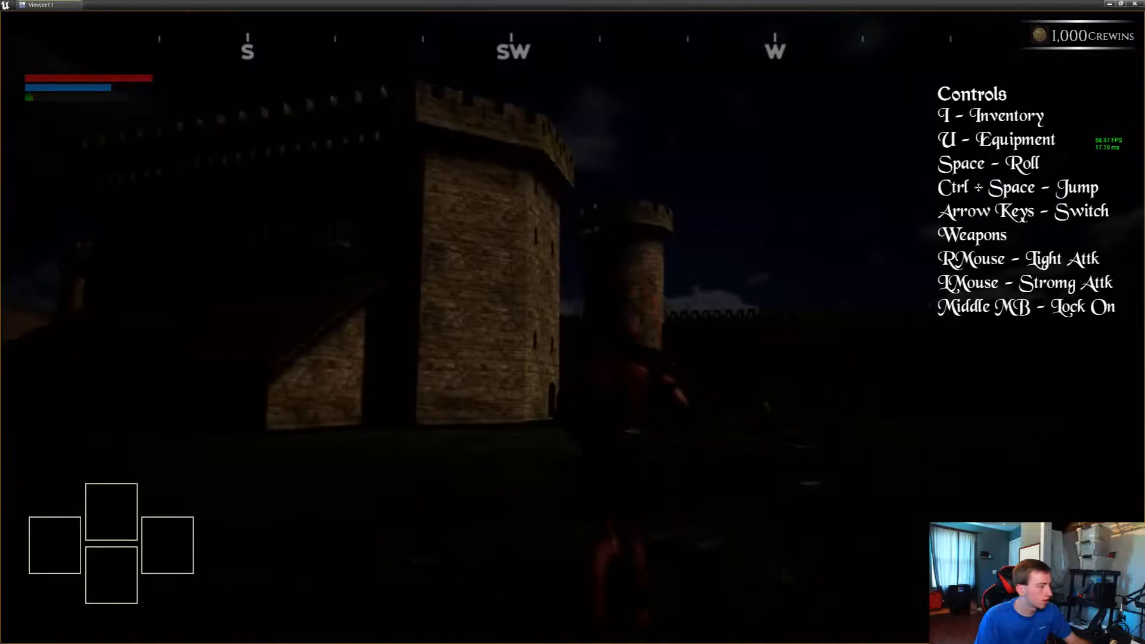
key("w")
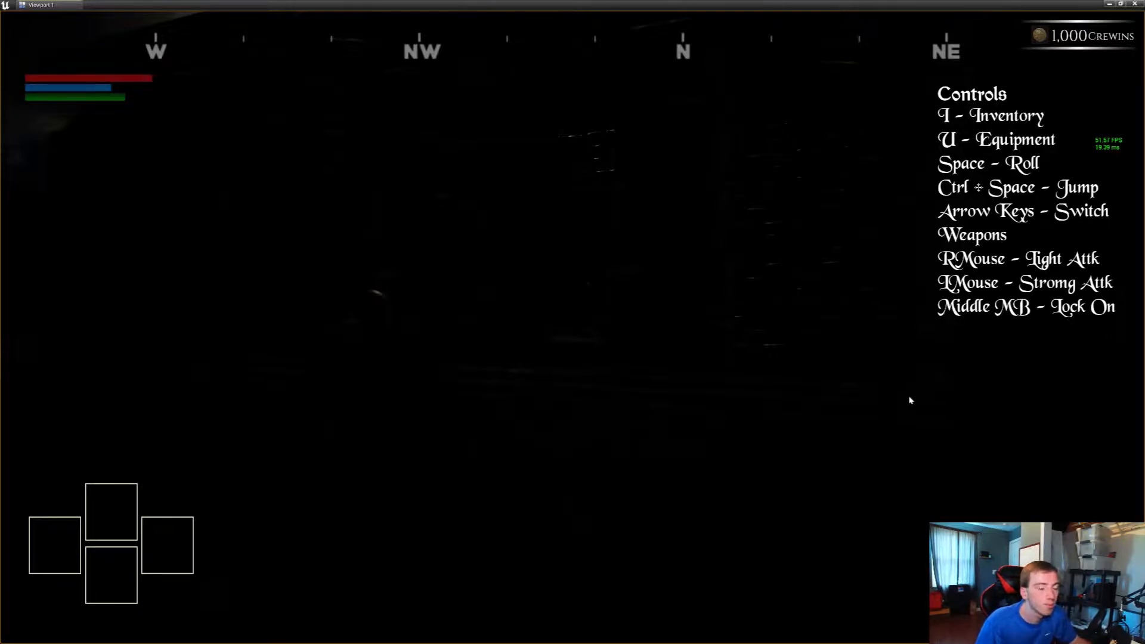
key("Escape")
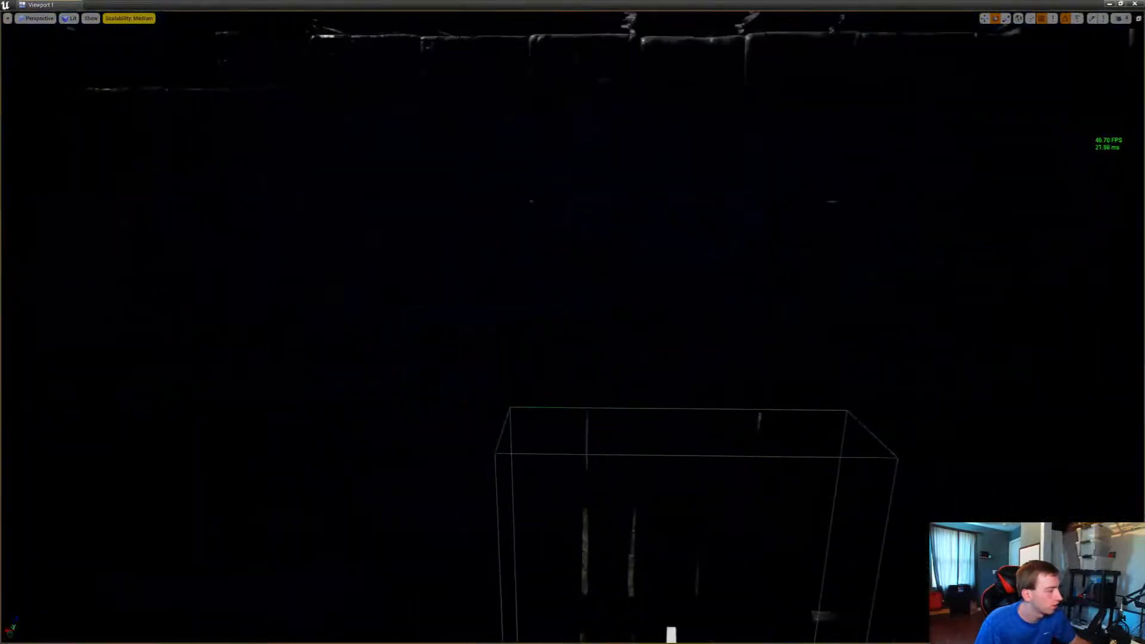
Lift the torch from the floor near the castle's dark doorway and rotate it to suit the wall
right_click_drag(572, 322, 465, 465)
left_click(530, 487)
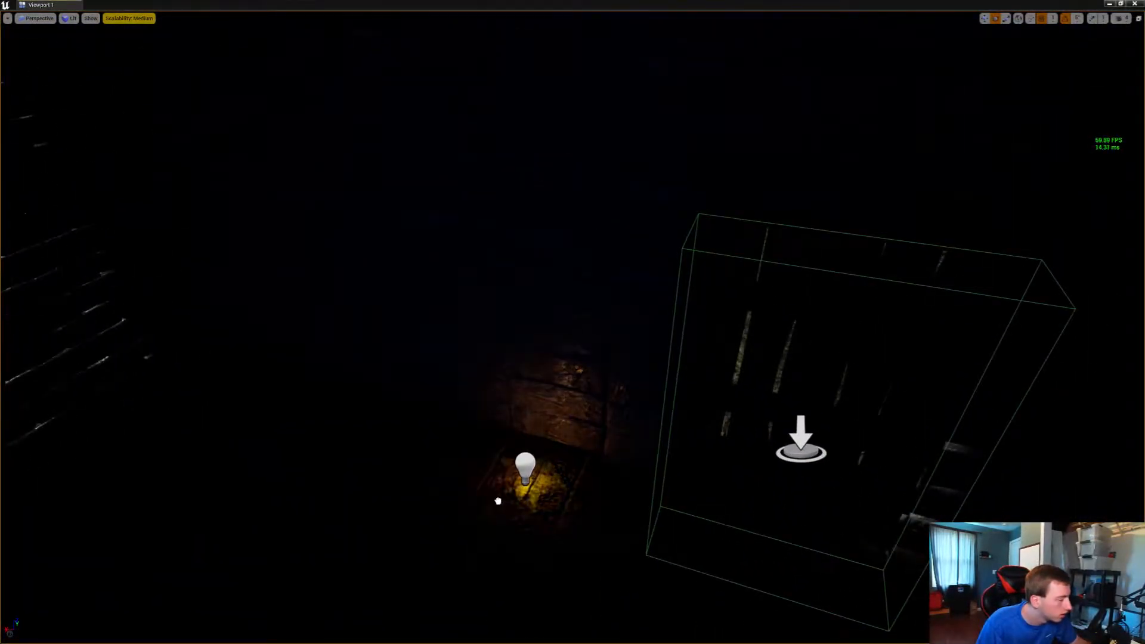
left_click_drag(524, 471, 515, 337)
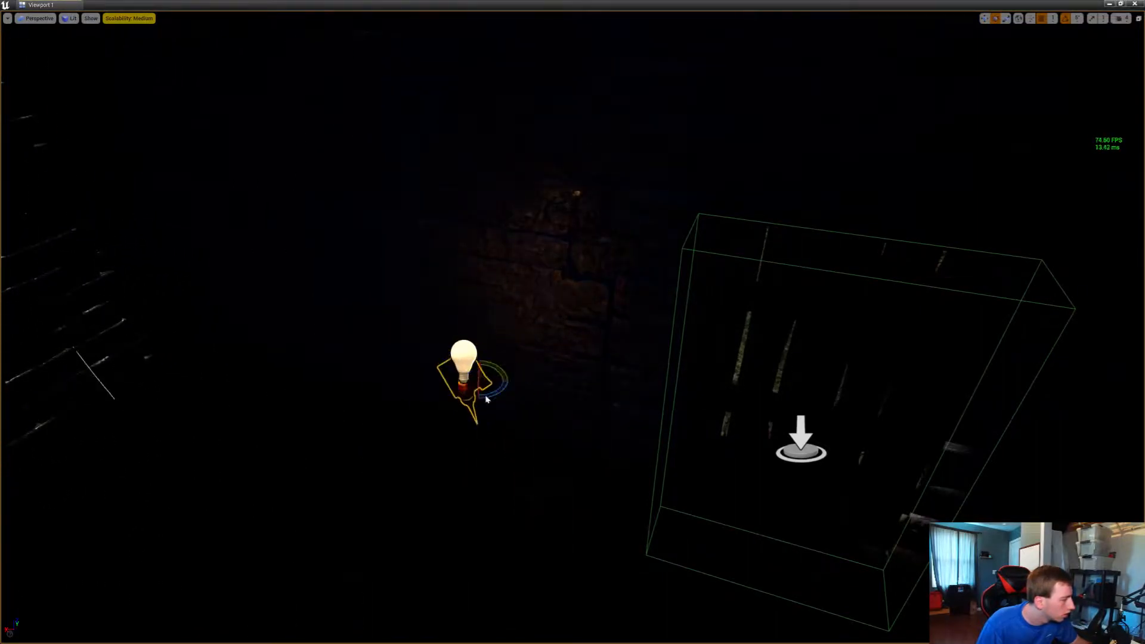
mouse_move(486, 400)
right_mouse_down()
mouse_move(572, 358)
mouse_move(442, 322)
mouse_move(459, 418)
mouse_move(489, 393)
right_mouse_up()
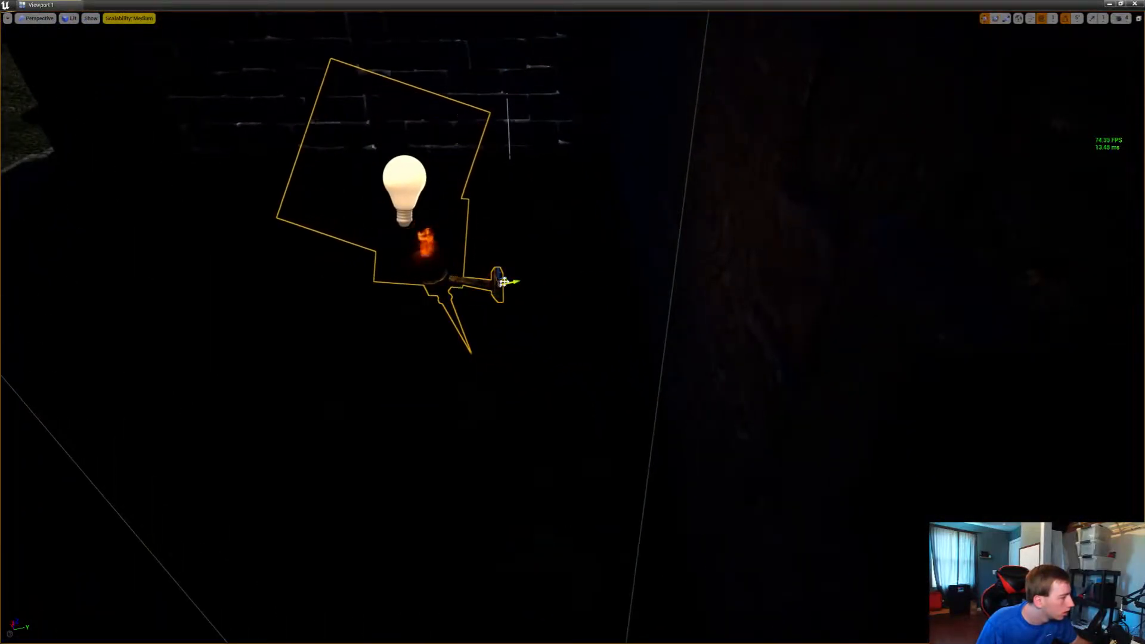
Position the torch against the stonework on one side of the doorway and duplicate it to the opposite side
left_click_drag(503, 282, 829, 536)
right_click_drag(830, 536, 927, 548)
key("s")
key("w")
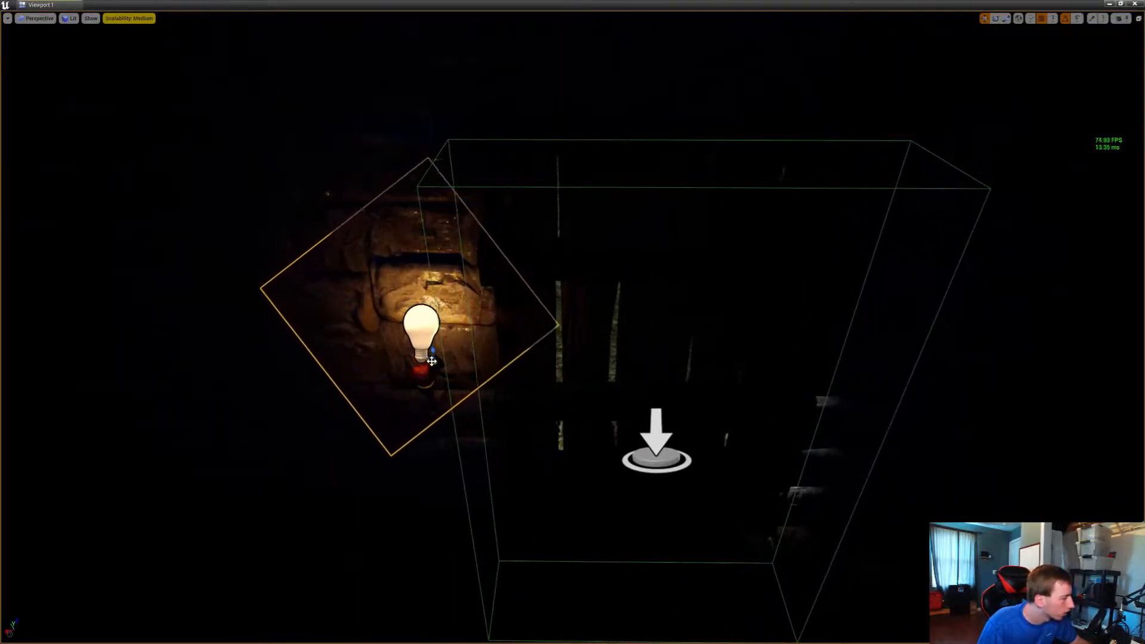
left_click_drag(431, 360, 446, 371)
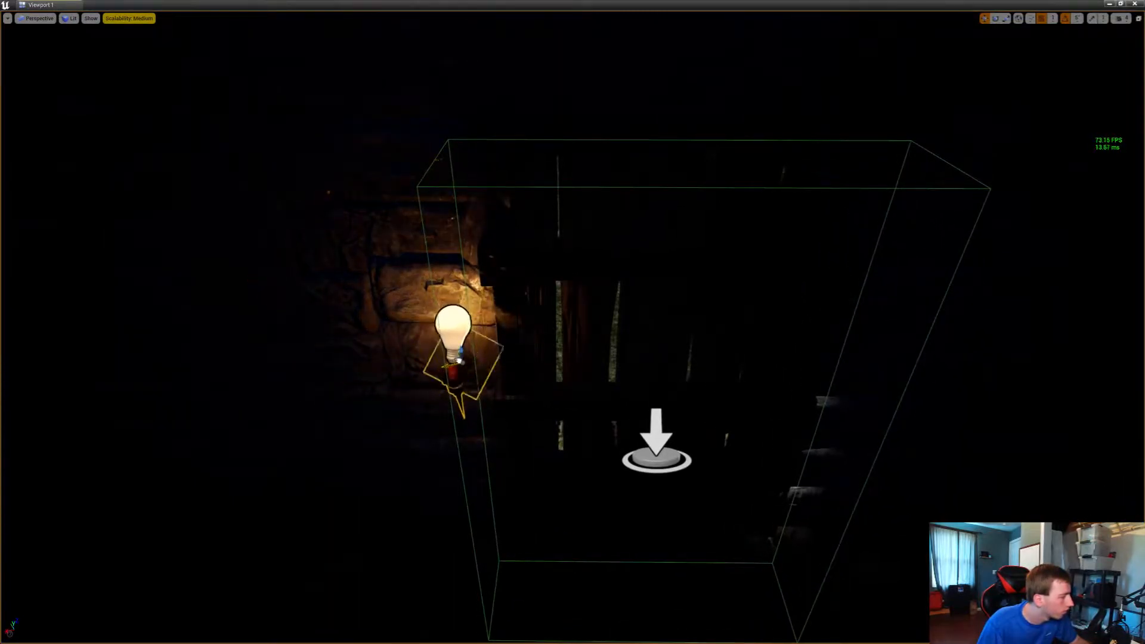
left_click_drag(456, 362, 847, 369, "alt")
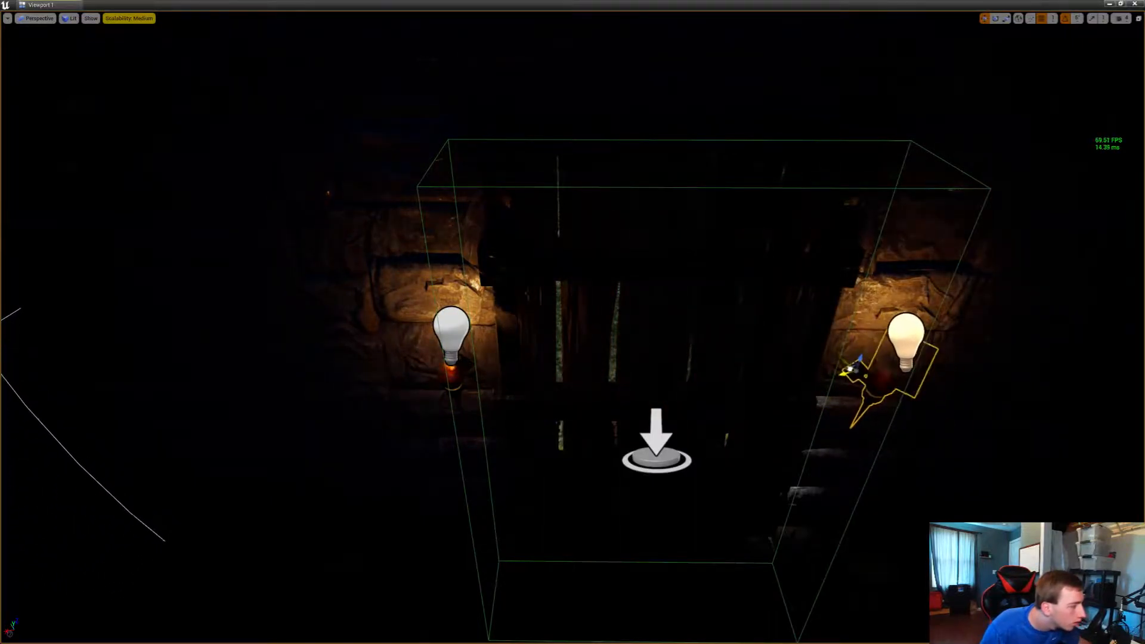
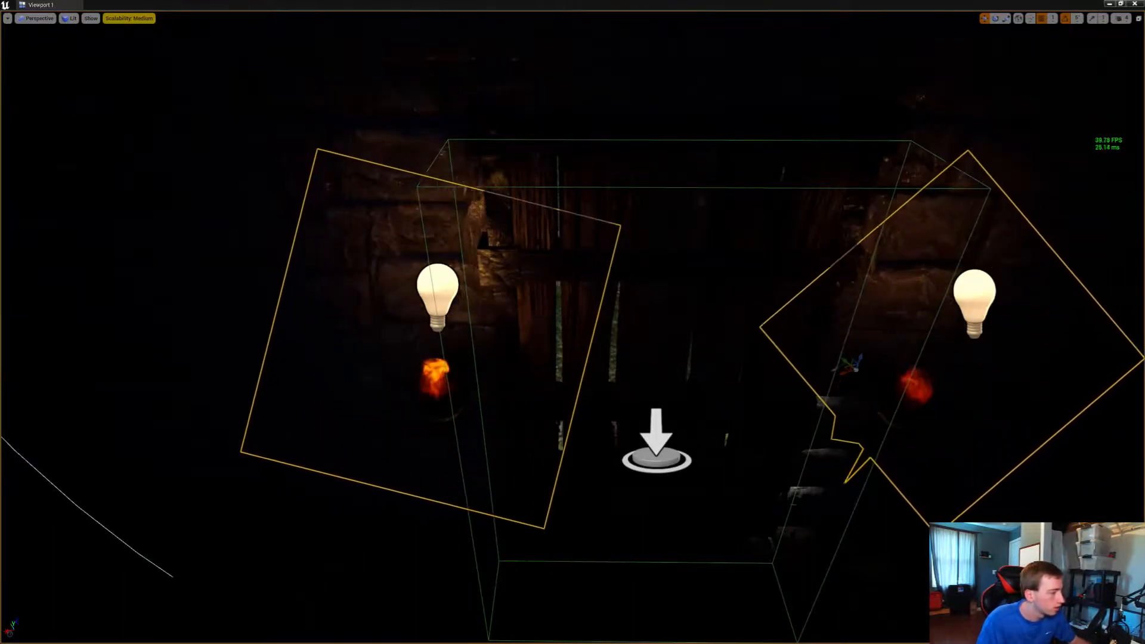
Move the duplicated torch into place against the stonework on the opposite side of the castle's wooden door
mouse_move(848, 369)
left_mouse_down()
mouse_move(855, 384)
mouse_move(851, 370)
mouse_move(838, 404)
mouse_move(850, 372)
left_mouse_up()
right_click_drag(858, 370, 897, 354)
left_click(741, 268)
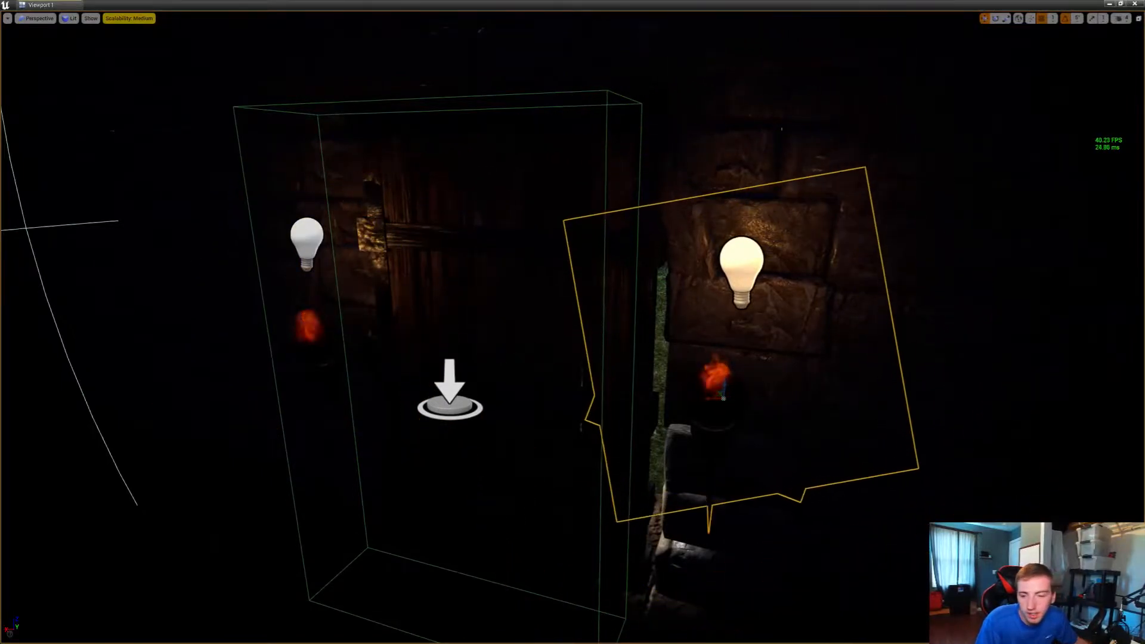
Brighten the lights of both torches so they illuminate the wooden door and the surrounding stone wall
left_click(741, 268)
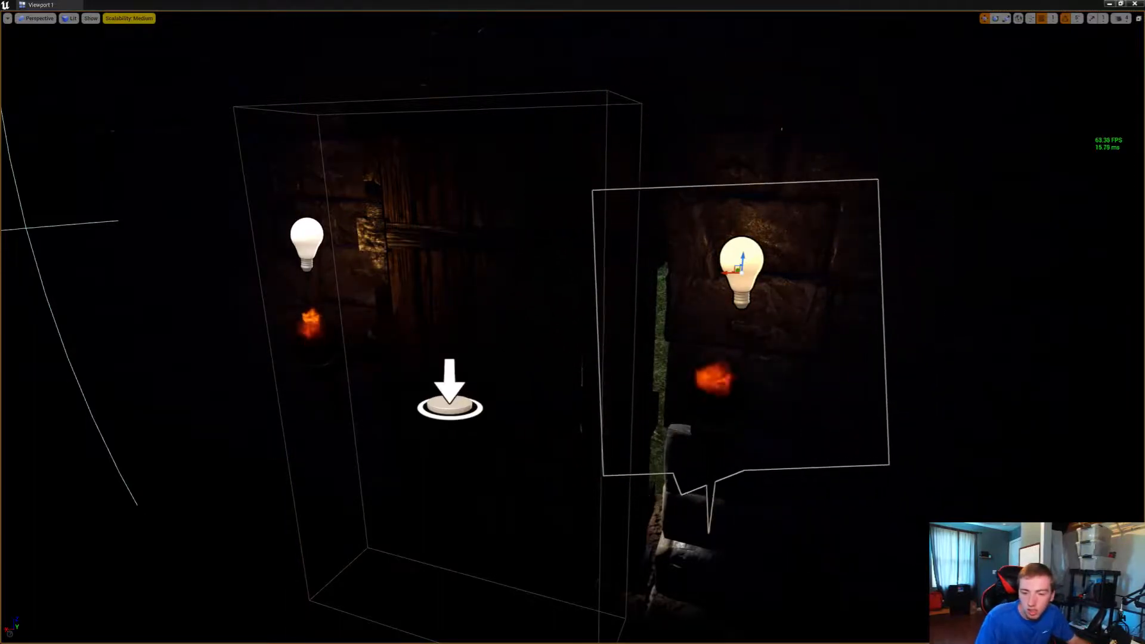
key("Return")
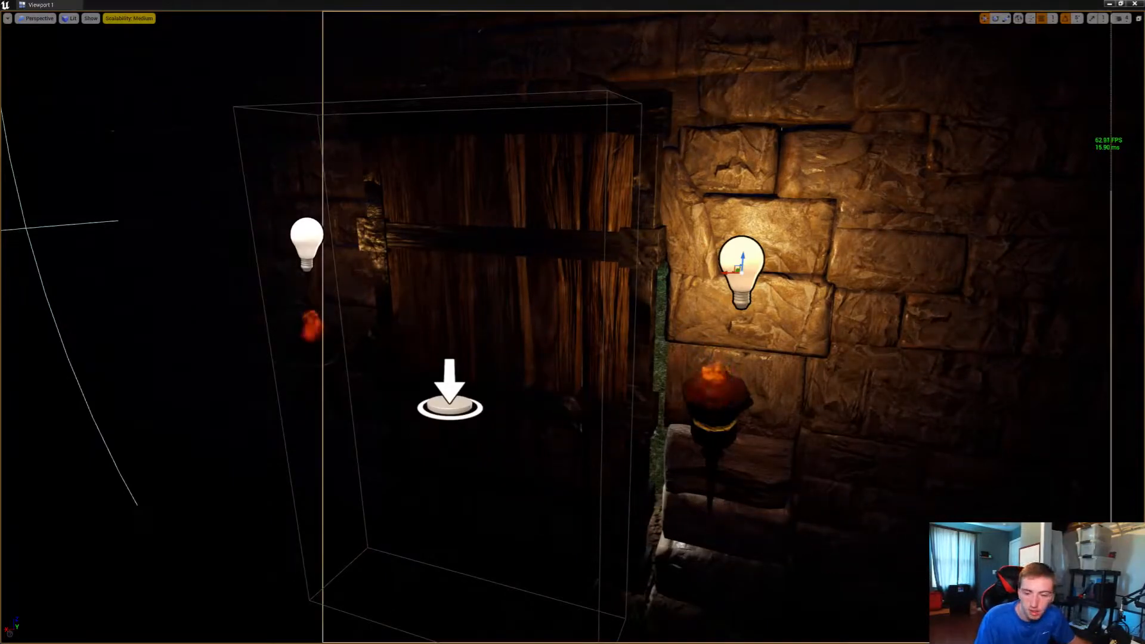
left_click(378, 347)
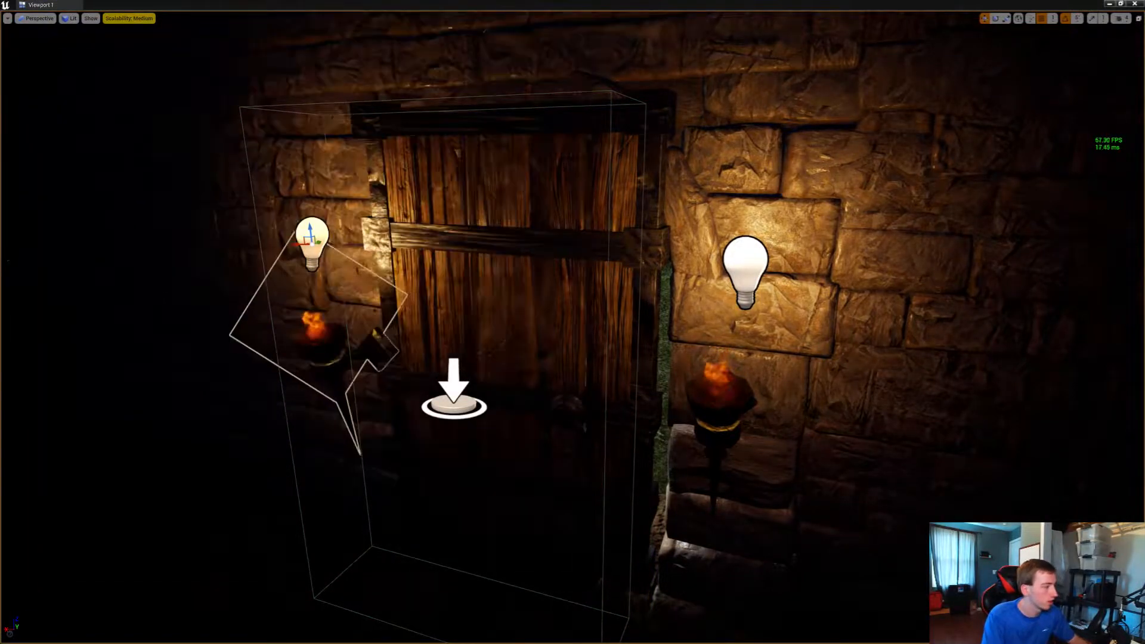
Duplicate one of the door torches and bring the copy out to the stone pillar in front of the doorway
right_click_drag(572, 322, 501, 348)
key("w")
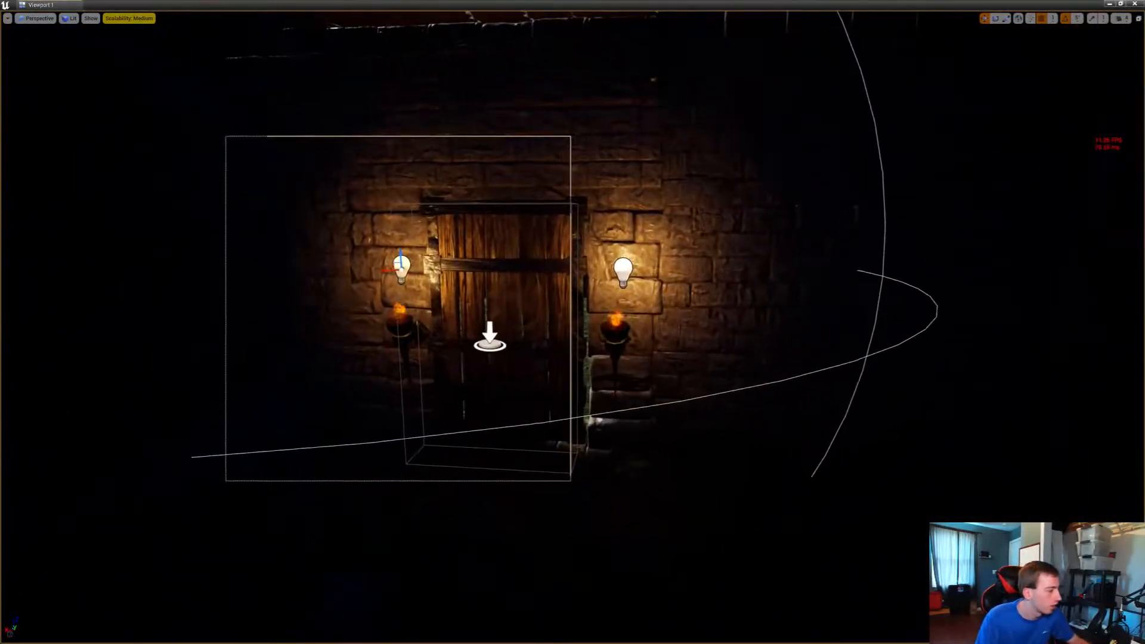
left_click(616, 328)
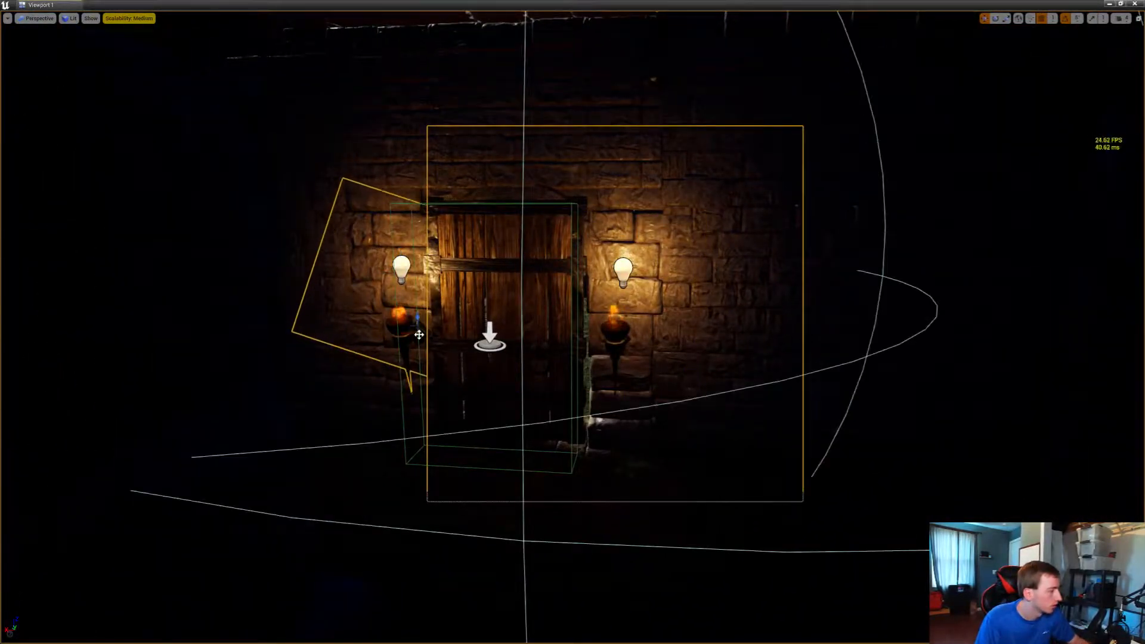
right_click_drag(418, 335, 307, 348)
key("d")
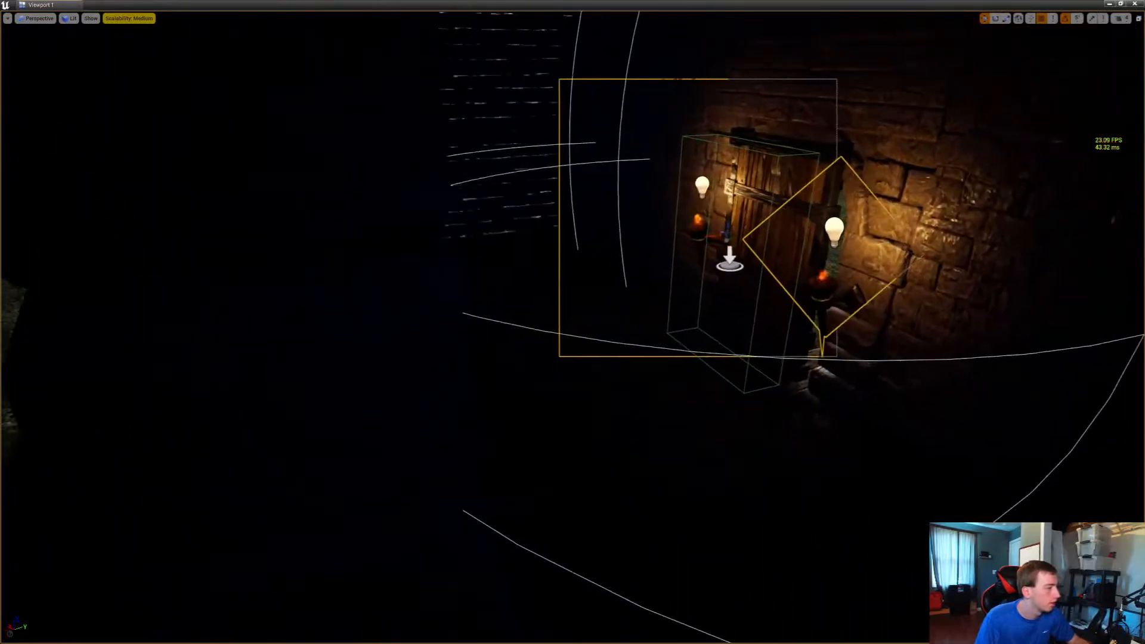
left_click(857, 300)
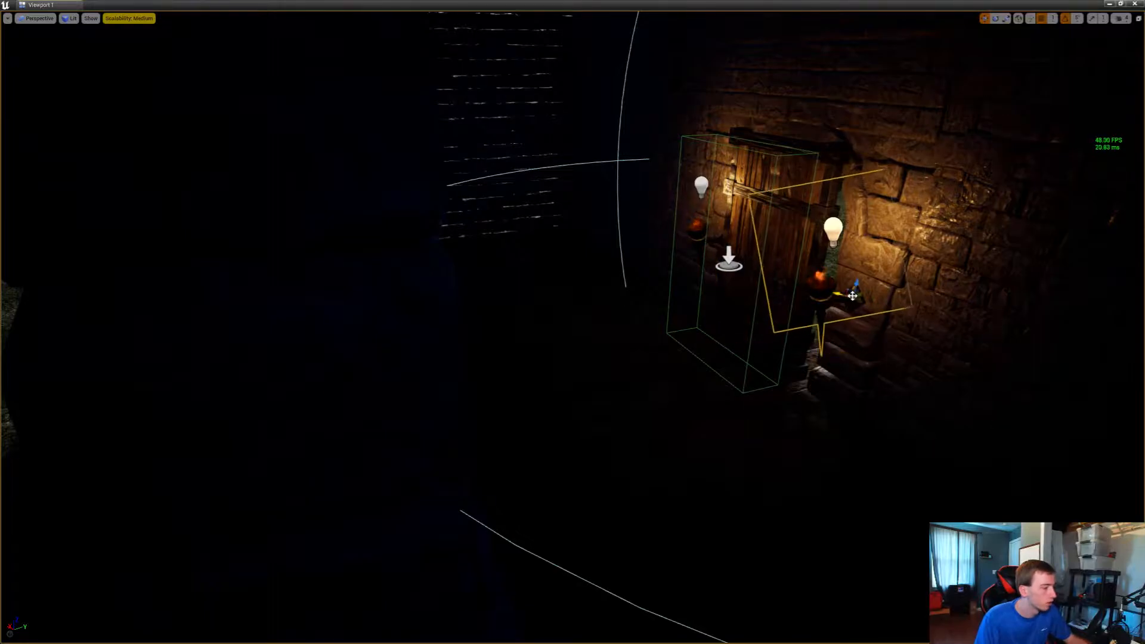
left_click_drag(853, 296, 64, 534, "alt")
right_click_drag(64, 534, 5, 524)
key("w")
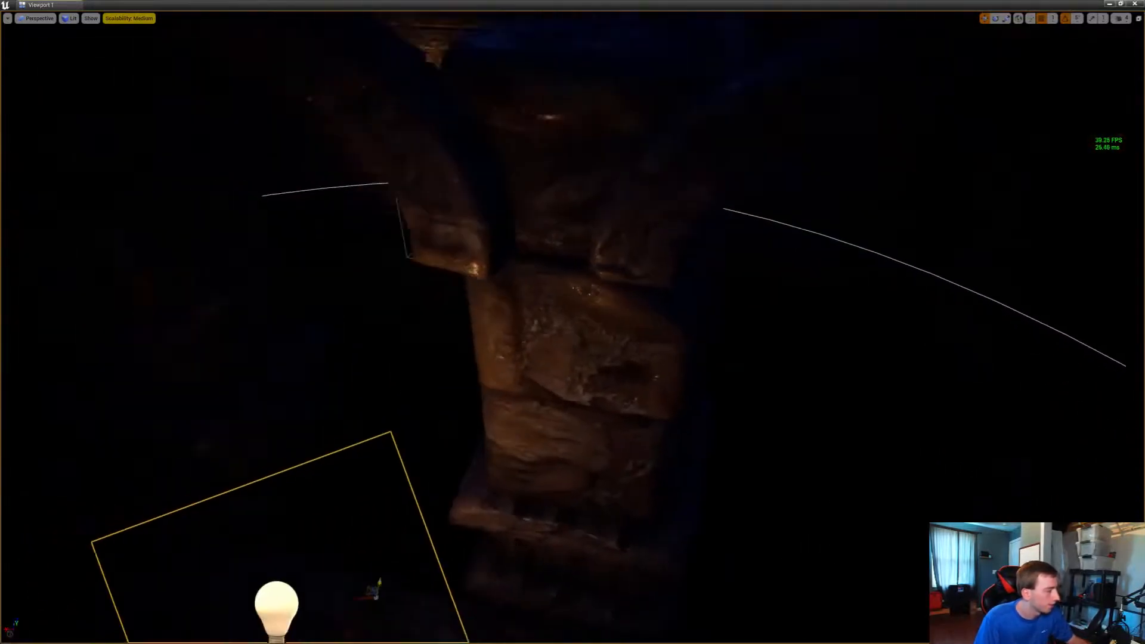
key("s")
key("w")
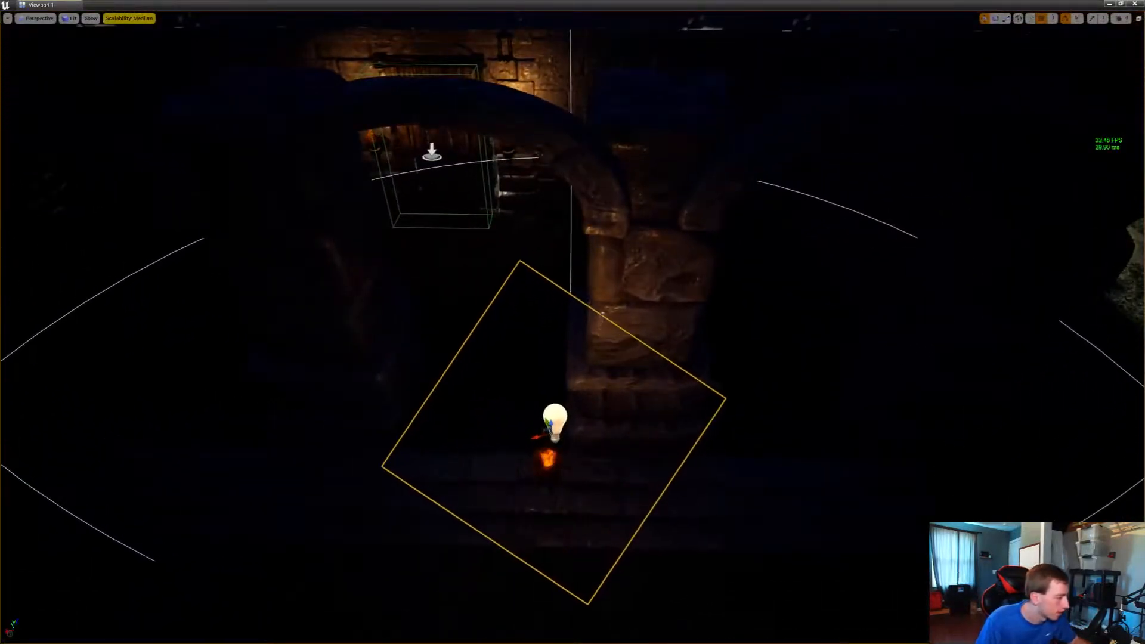
left_click_drag(544, 431, 637, 338)
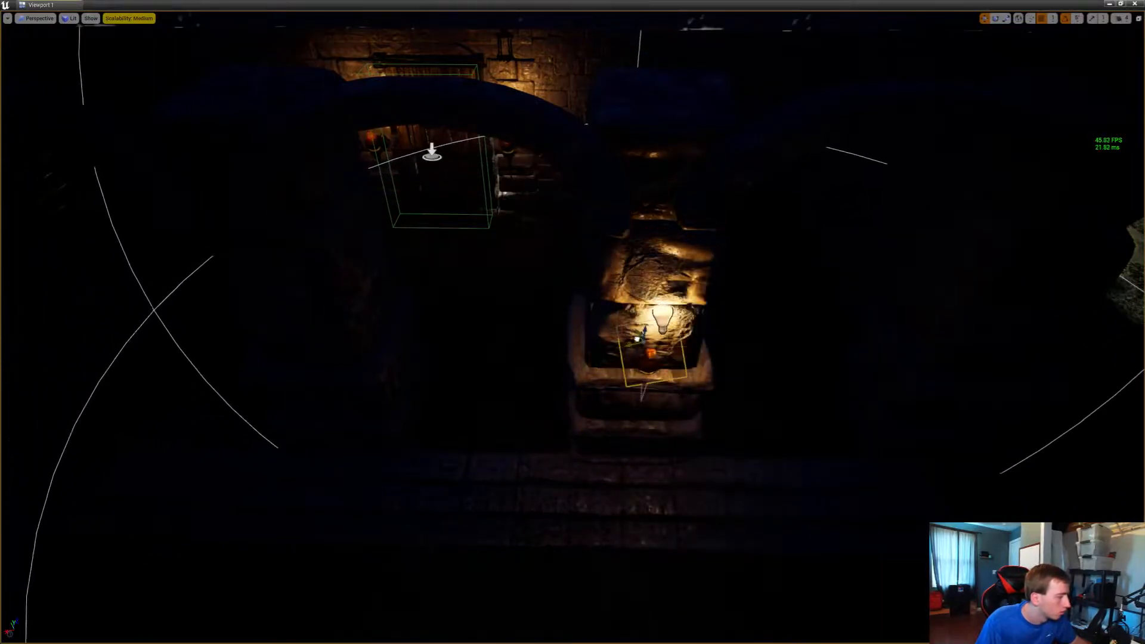
Fit the torch against the pillar's outer face and lower it to the block at the pillar's base
key("d")
right_click_drag(636, 352, 459, 337)
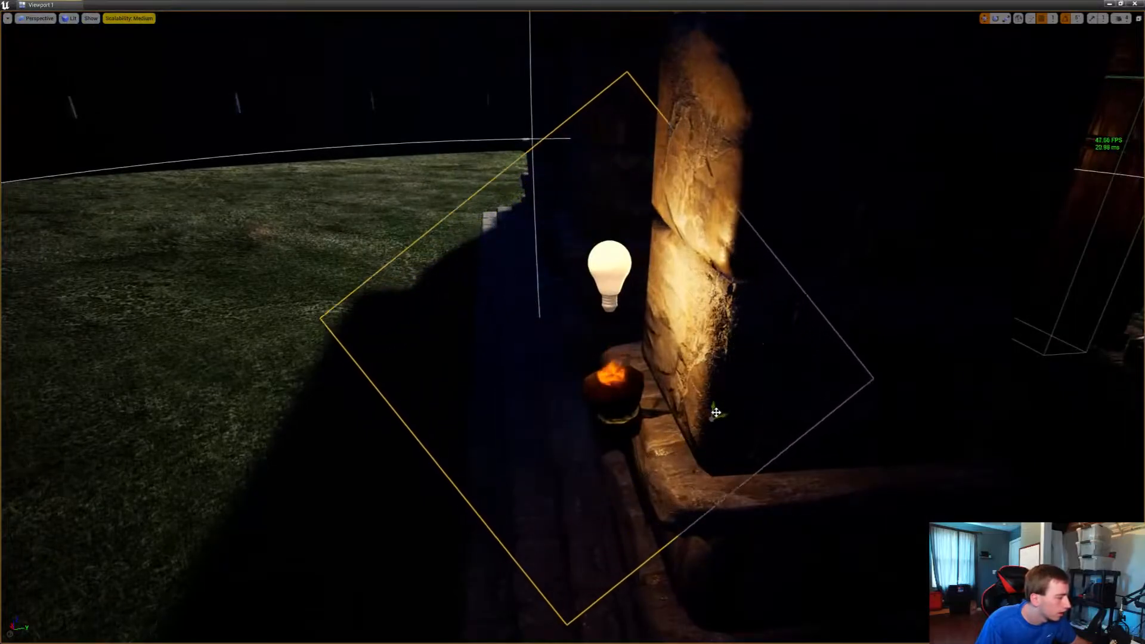
left_click_drag(716, 412, 680, 358)
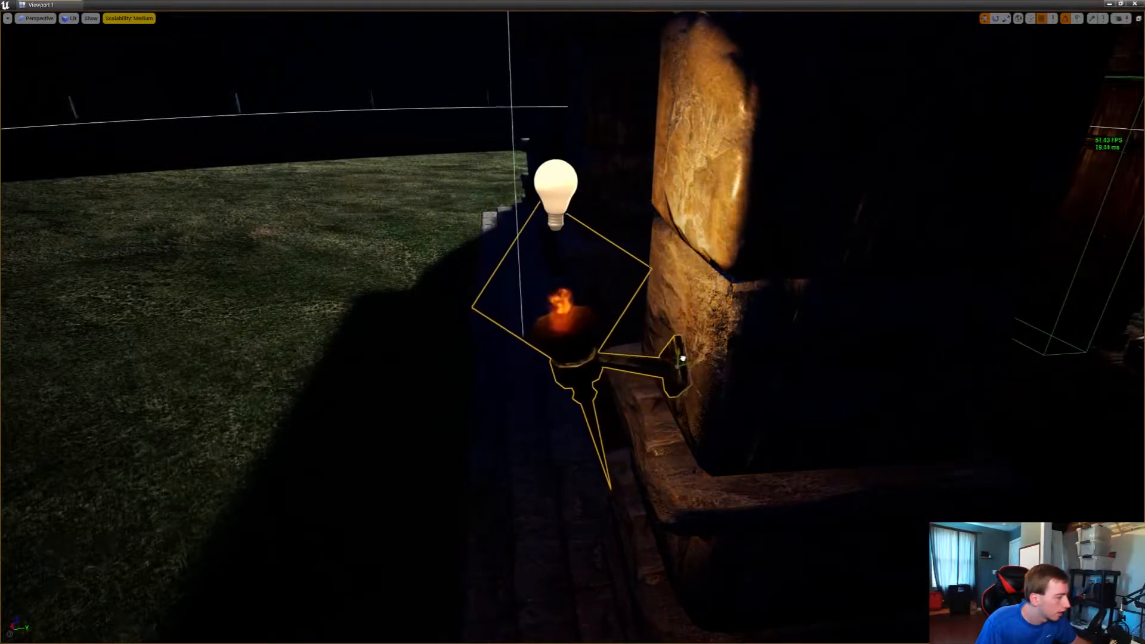
key("a")
right_click_drag(683, 359, 816, 363)
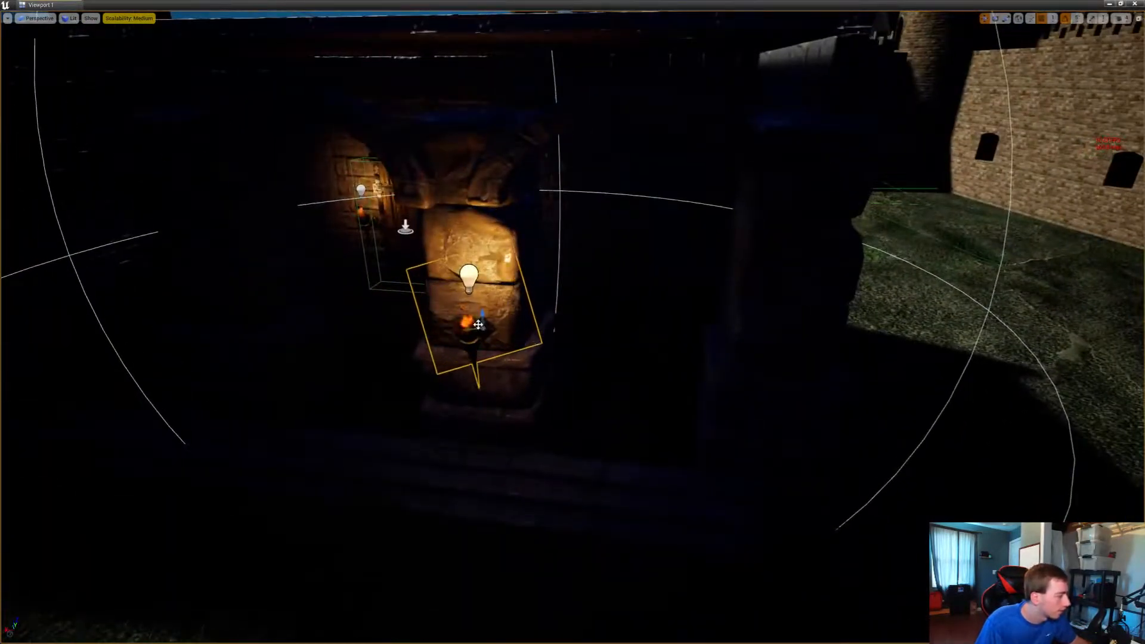
key("a")
mouse_move(478, 324)
right_mouse_down()
mouse_move(507, 322)
mouse_move(459, 319)
right_mouse_up()
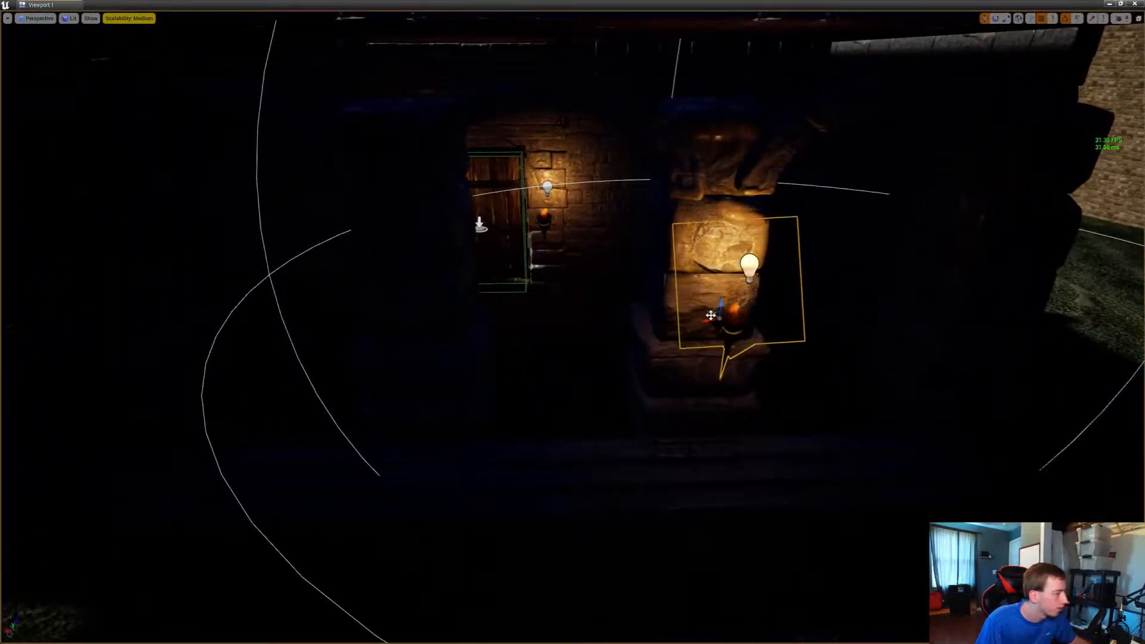
left_click_drag(720, 308, 713, 378)
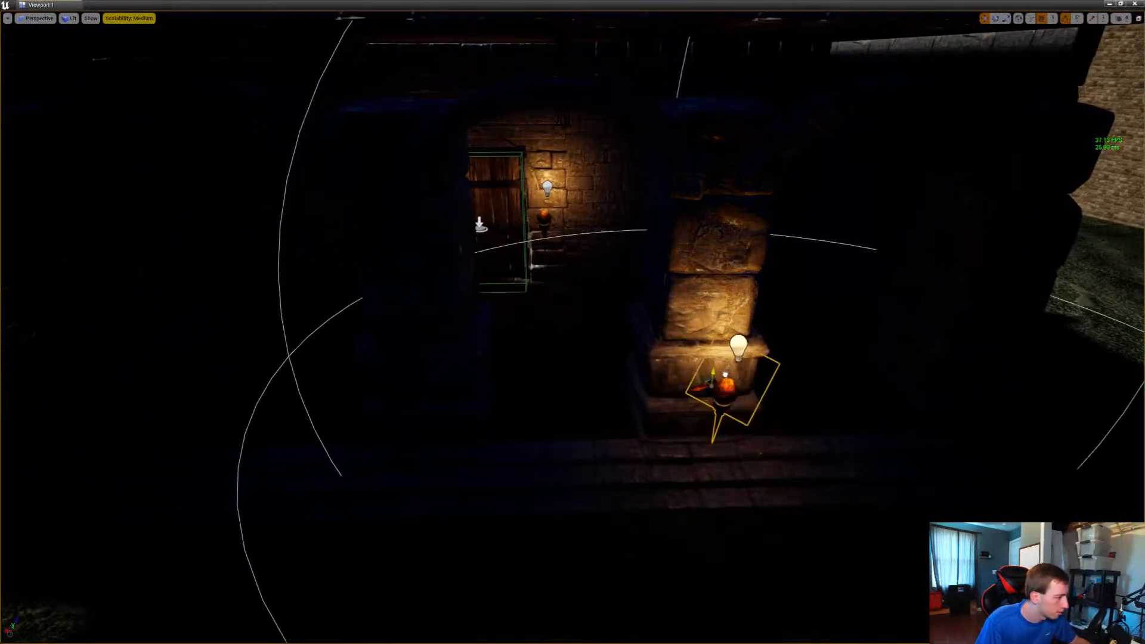
Duplicate the pillar torch onto the neighbouring pillars along the stone steps so three pillars carry torches
right_click_drag(726, 362, 543, 410)
key("w")
key("s")
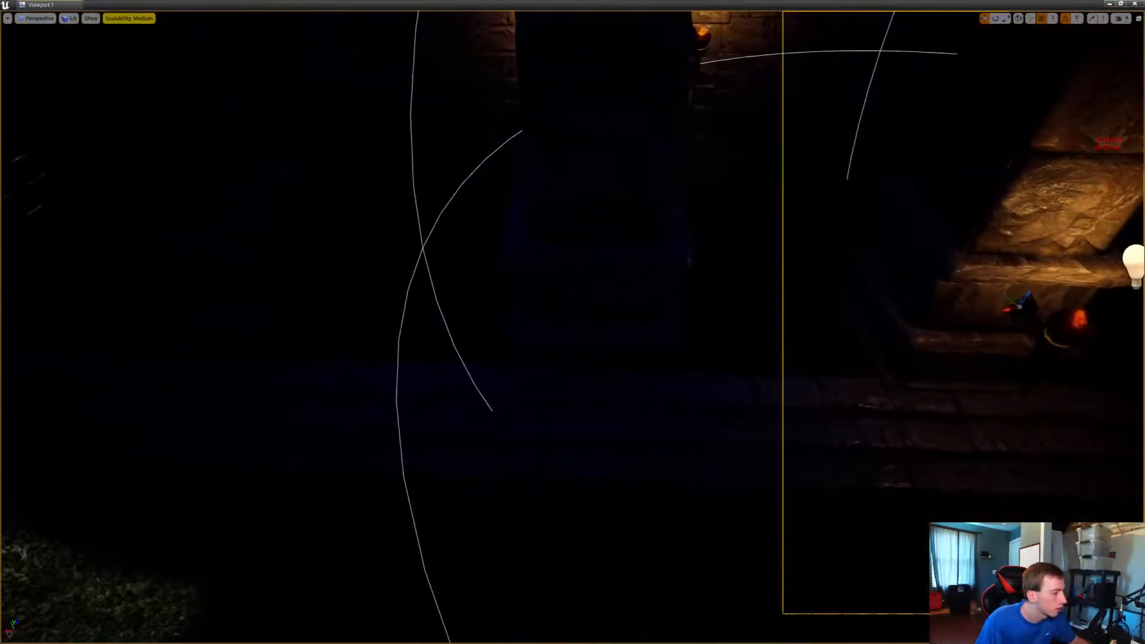
key("f")
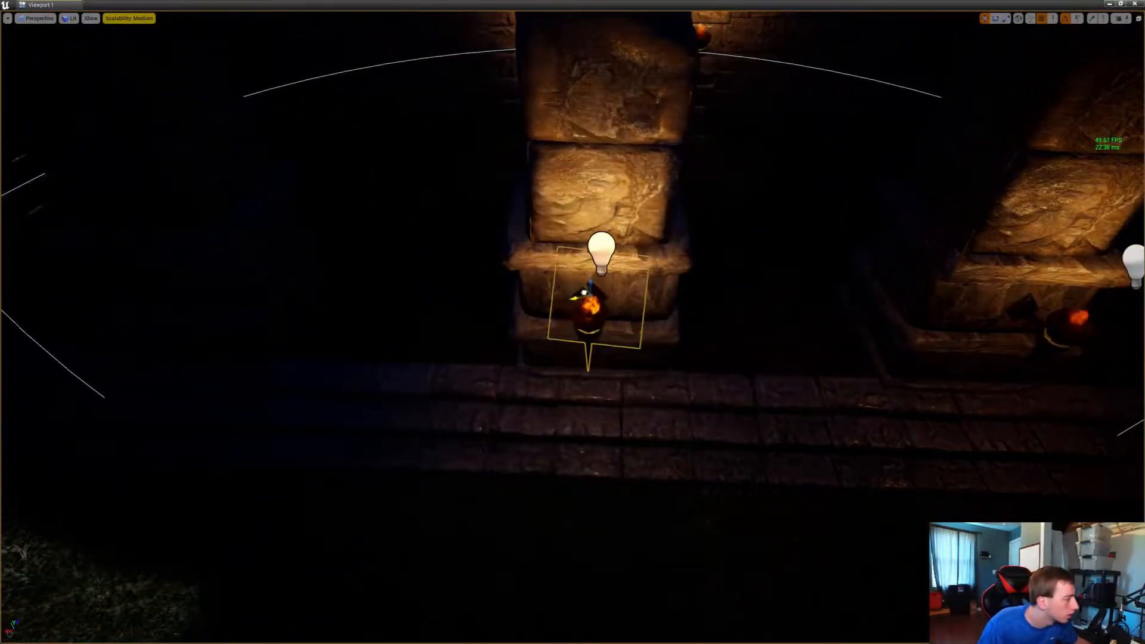
left_click_drag(589, 292, 160, 281, "alt")
key("s")
right_click_drag(160, 281, 143, 229)
key("w")
left_click(573, 438)
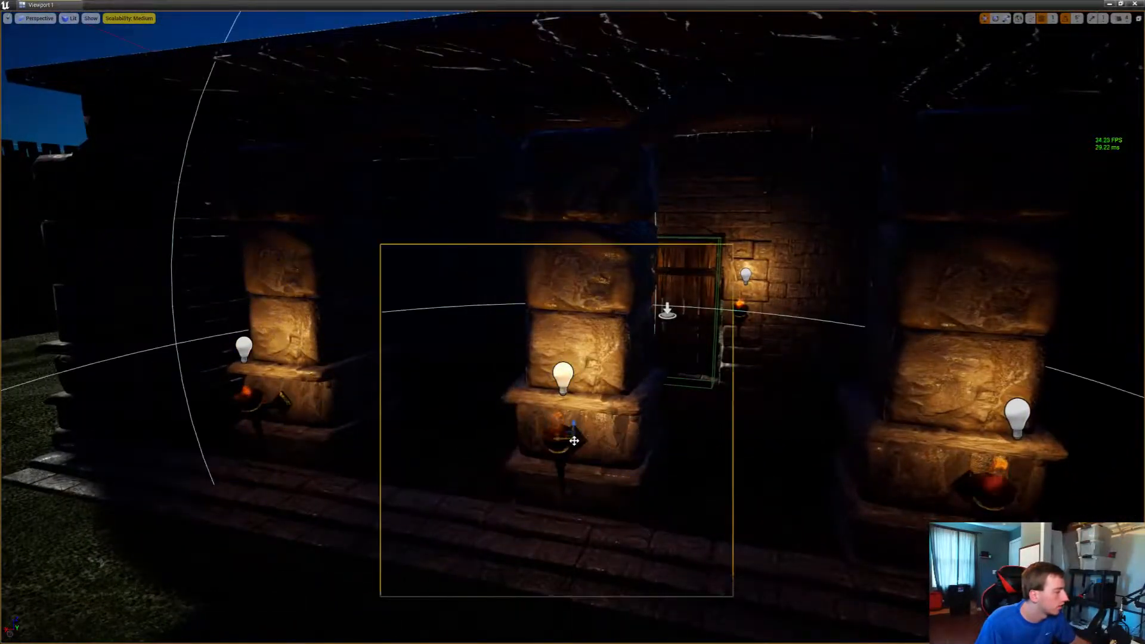
Mount torches on the outside wall on both sides of the castle keep's arched doorway
key("s")
right_click_drag(573, 440, 34, 411)
key("w")
key("w")
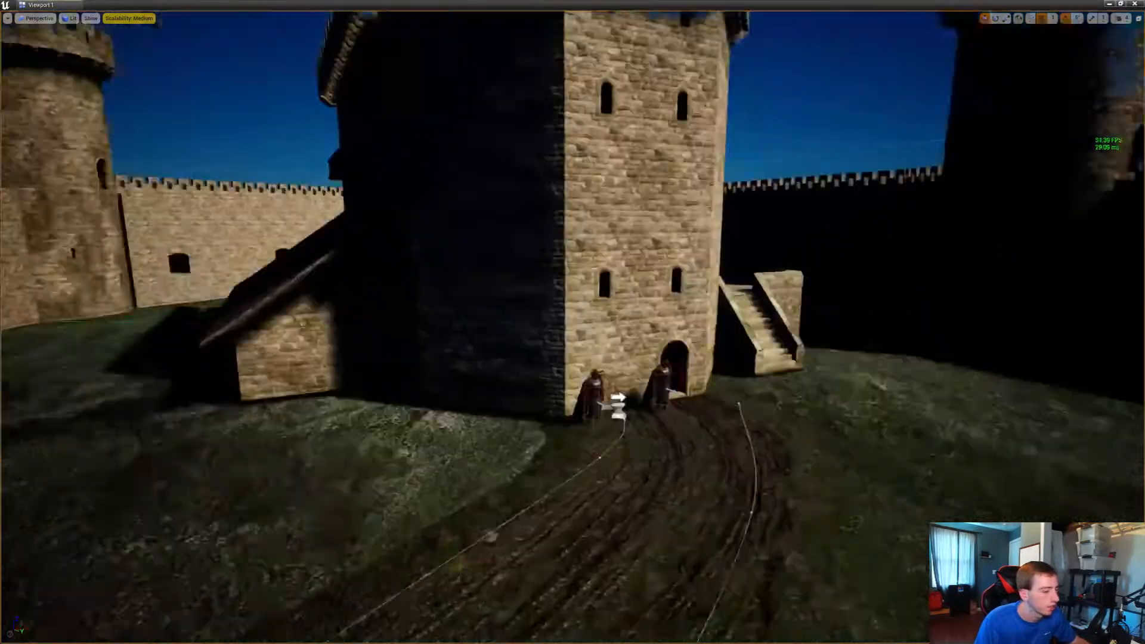
right_click_drag(572, 322, 655, 396)
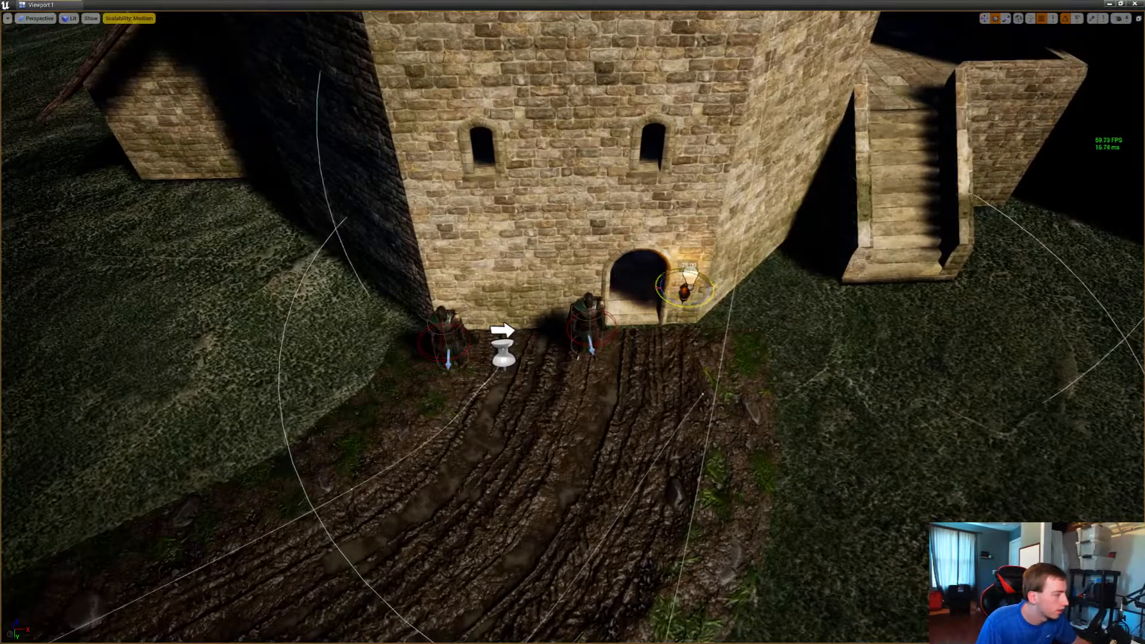
right_click_drag(685, 298, 638, 334)
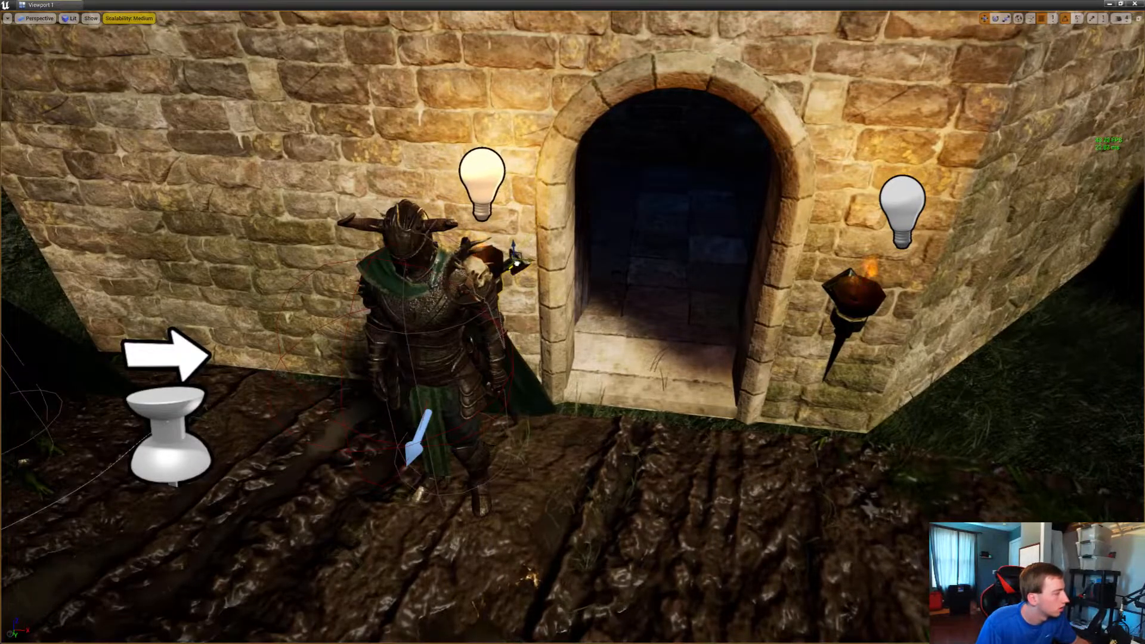
right_click_drag(516, 264, 471, 233)
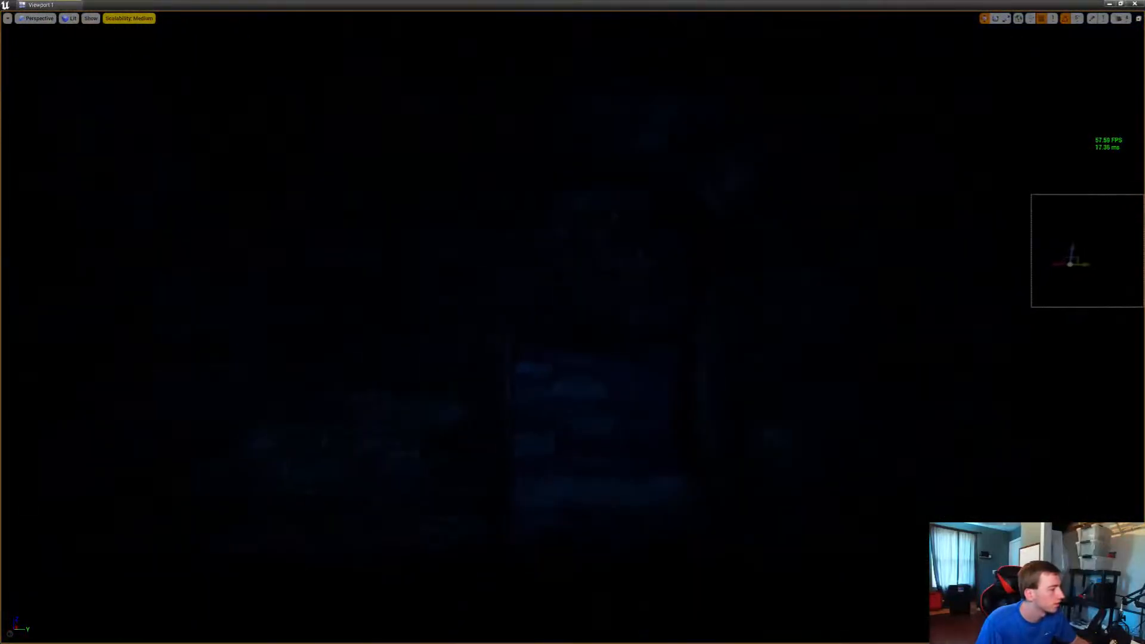
Place a matching pair of torches on either side of the dark stone archway
left_click_drag(587, 401, 794, 350)
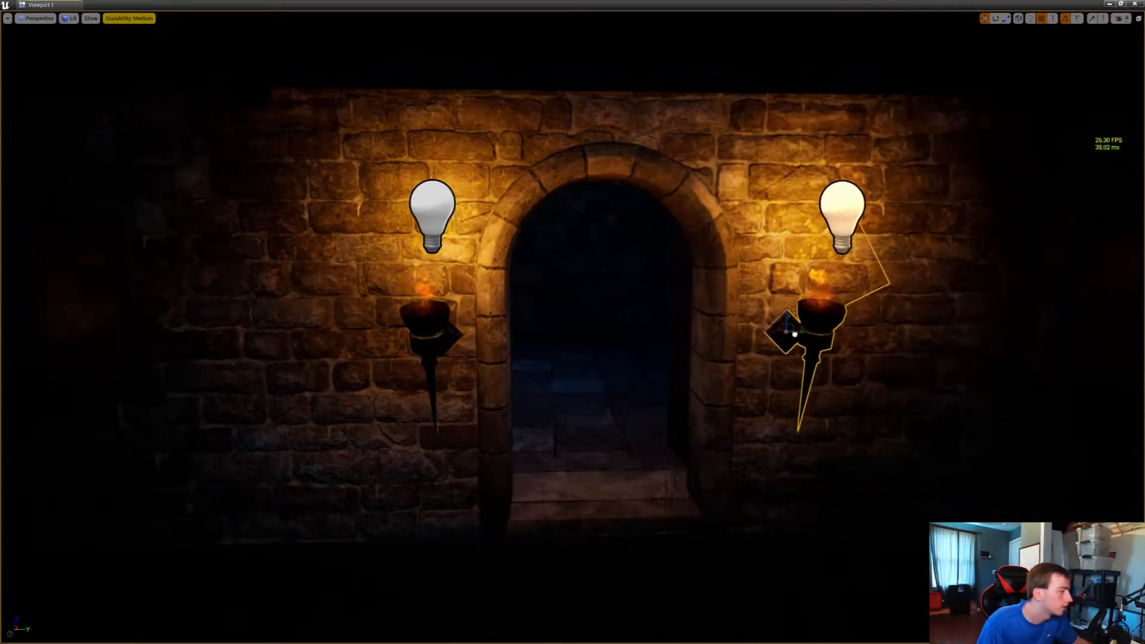
key("s")
right_click_drag(794, 334, 901, 384)
key("w")
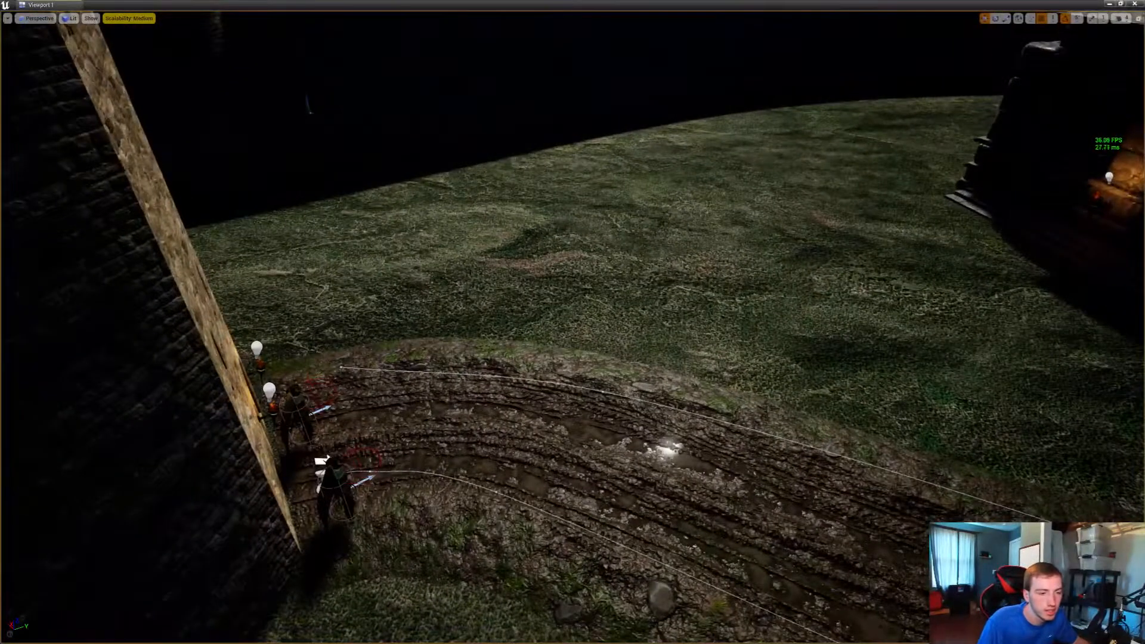
Raise the camera speed and fly from the castle across the landscape to the street lamp in the other settlement
right_click_drag(573, 322, 471, 325)
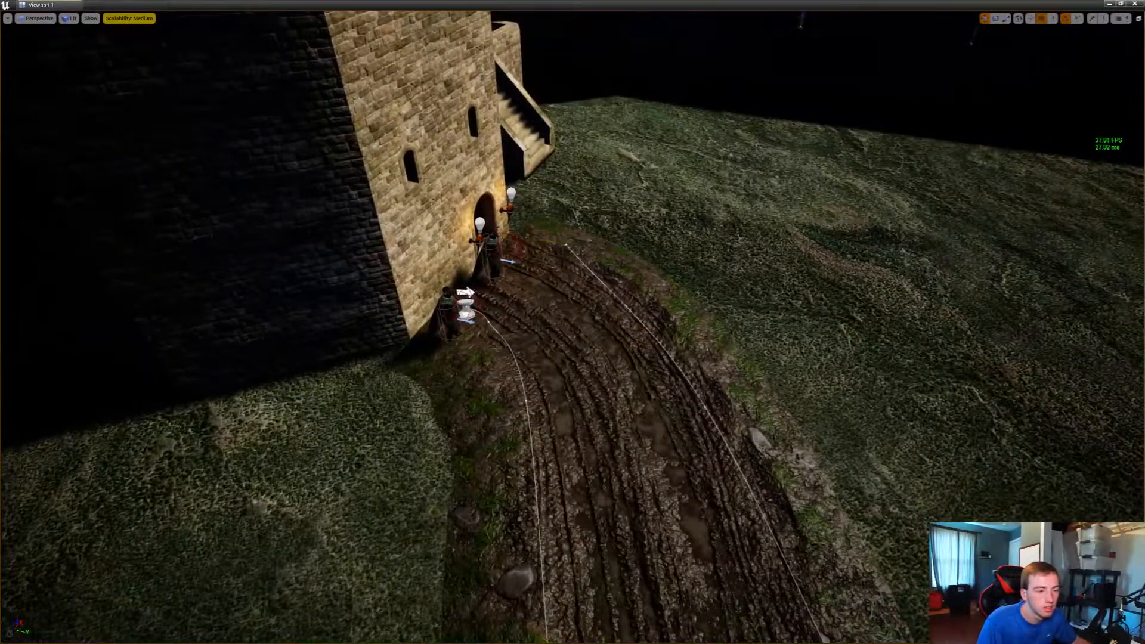
right_click_drag(572, 322, 140, 155)
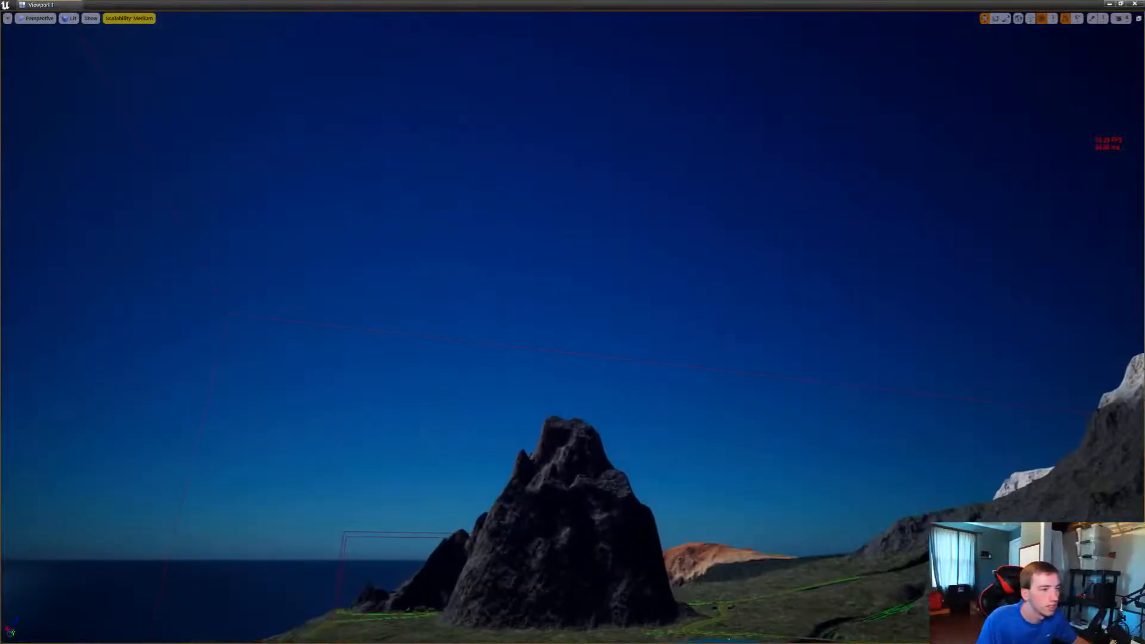
left_click(1122, 18)
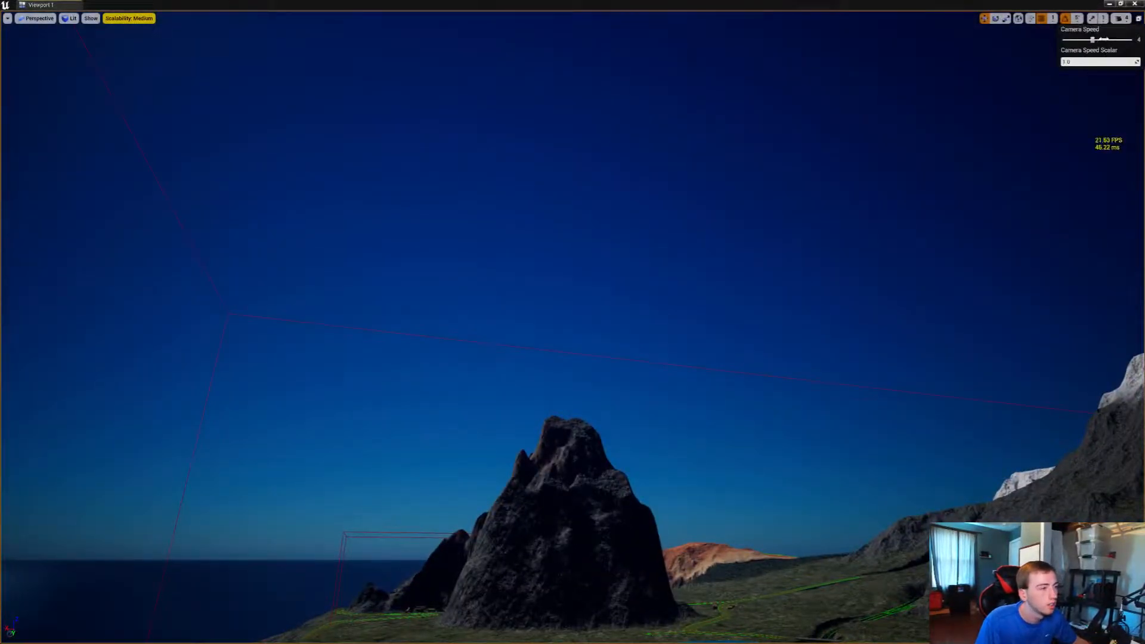
left_click_drag(1103, 40, 1119, 39)
key("w")
right_click_drag(859, 170, 975, 353)
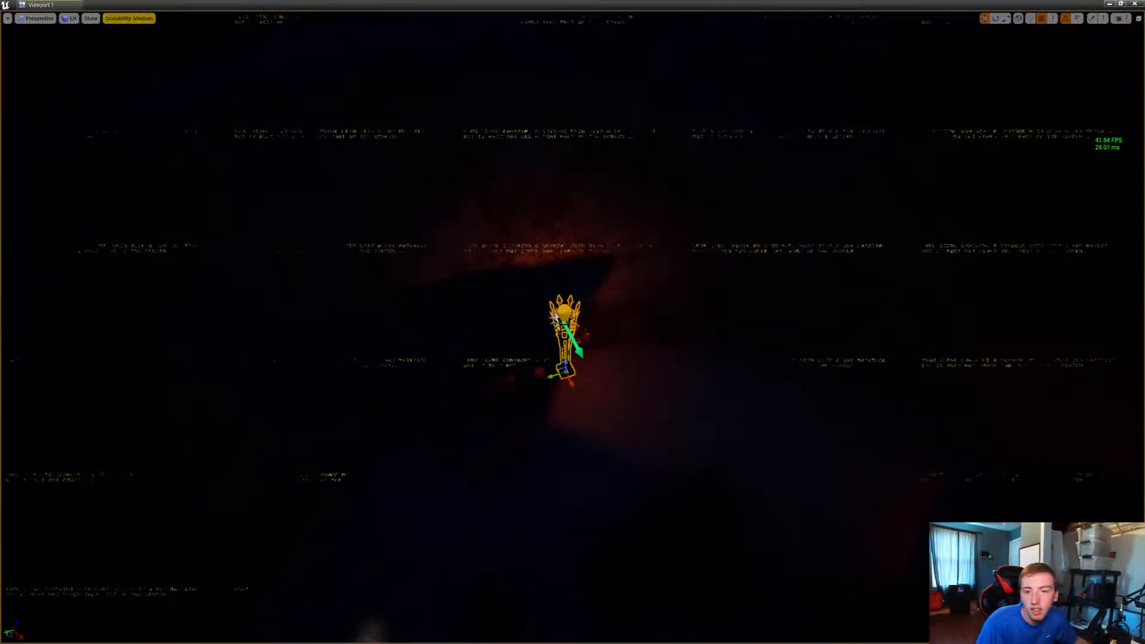
Select the street lamp together with its other lamp and fire actors and copy the three of them
right_click_drag(564, 340, 597, 351)
double_click(581, 289)
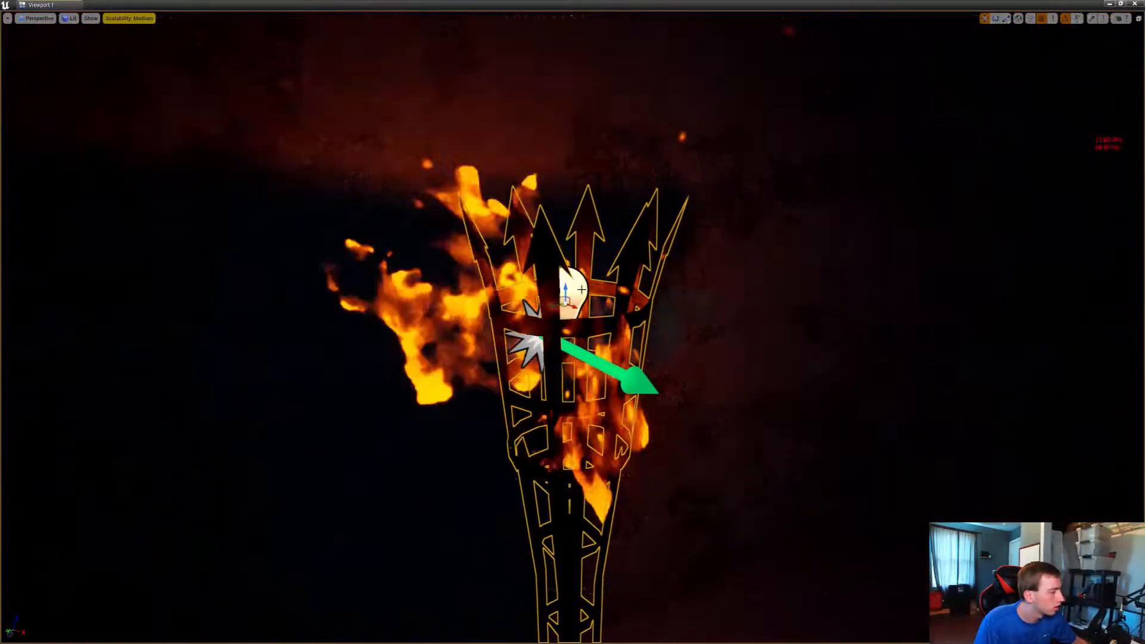
left_click(529, 350)
right_click_drag(529, 349, 530, 423)
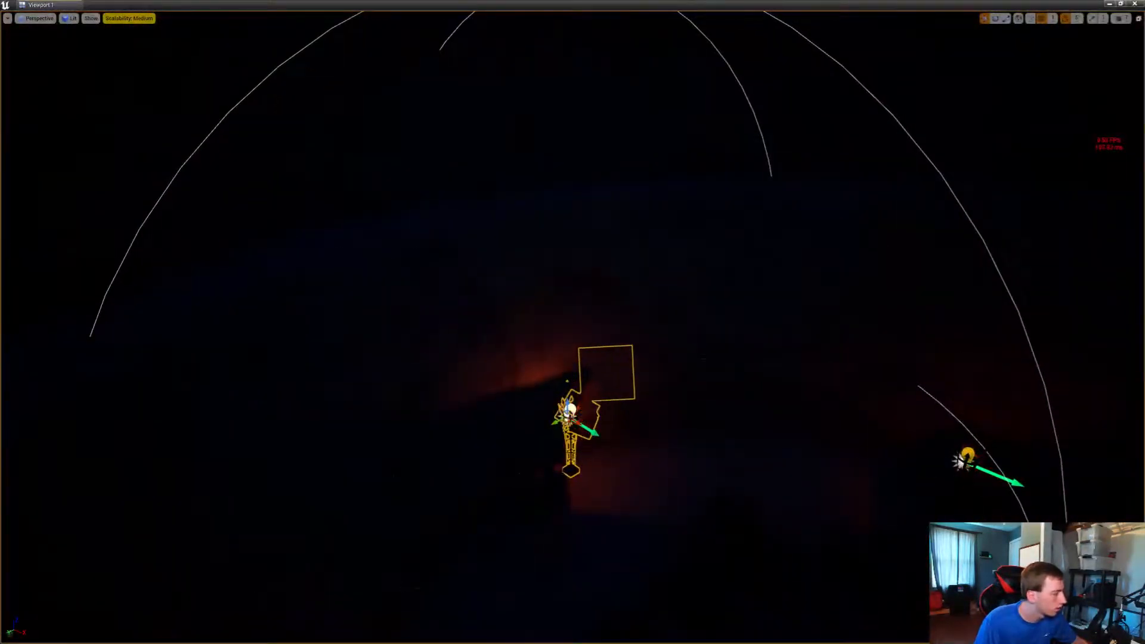
right_click(570, 122)
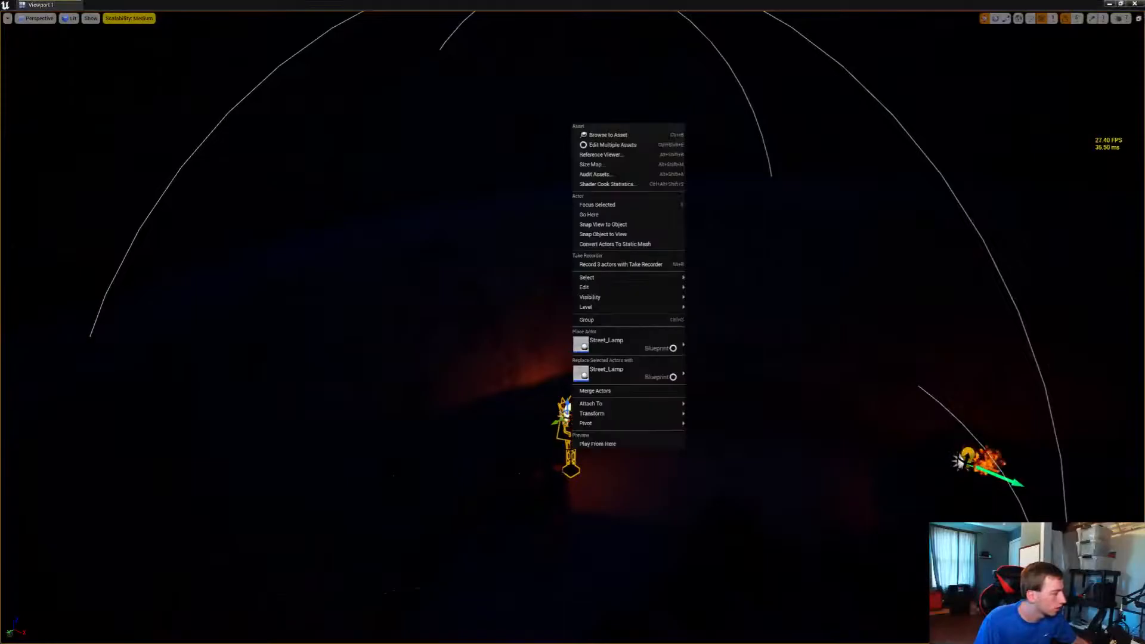
mouse_move(626, 286)
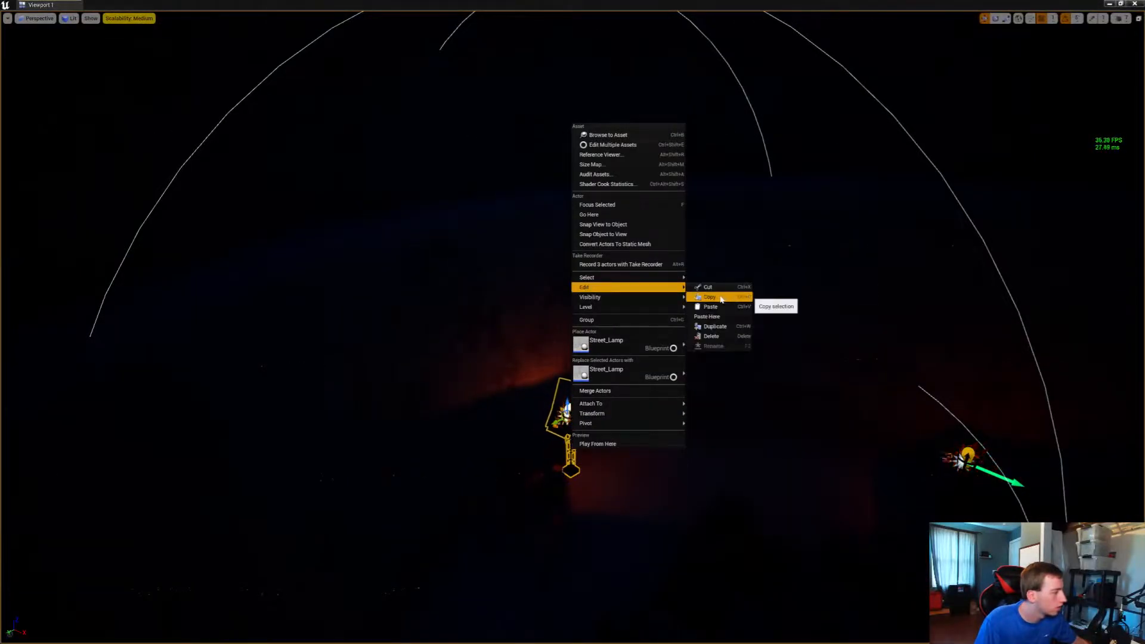
left_click(710, 296)
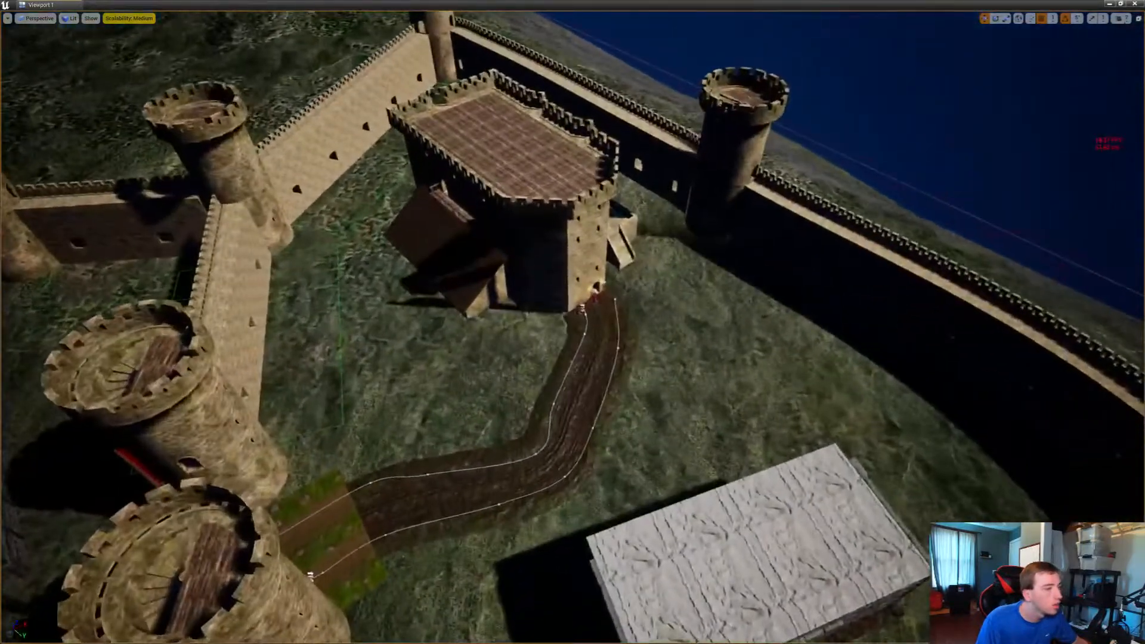
Paste the copied street lamp, with its light and fire, on the grass beside the road in front of the keep
left_click(1118, 18)
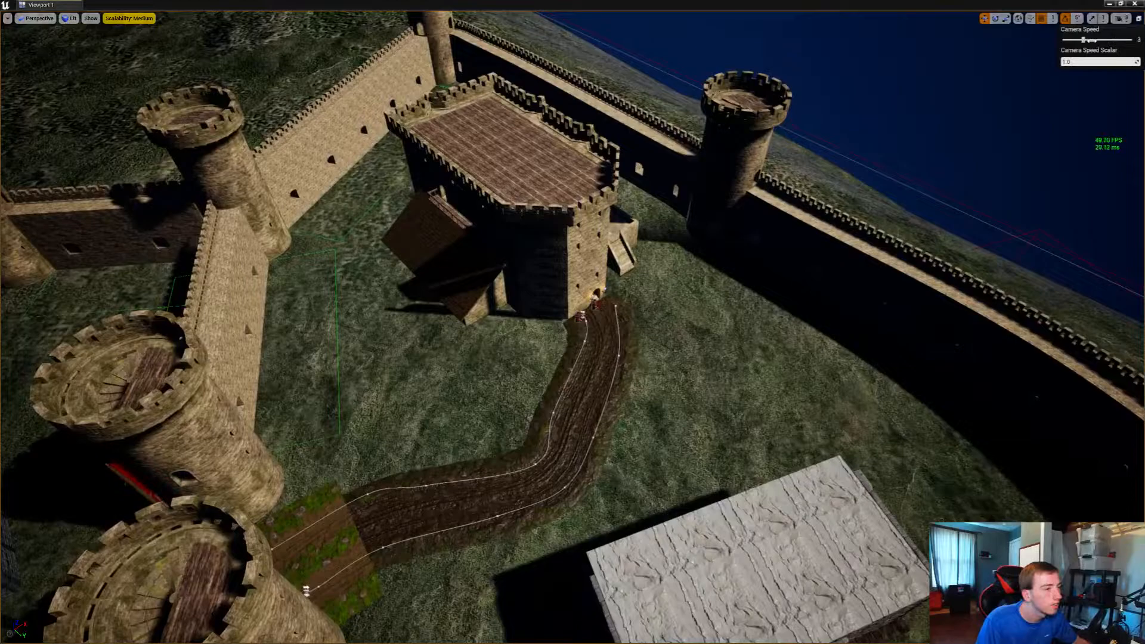
key("w")
right_click_drag(834, 238, 807, 254)
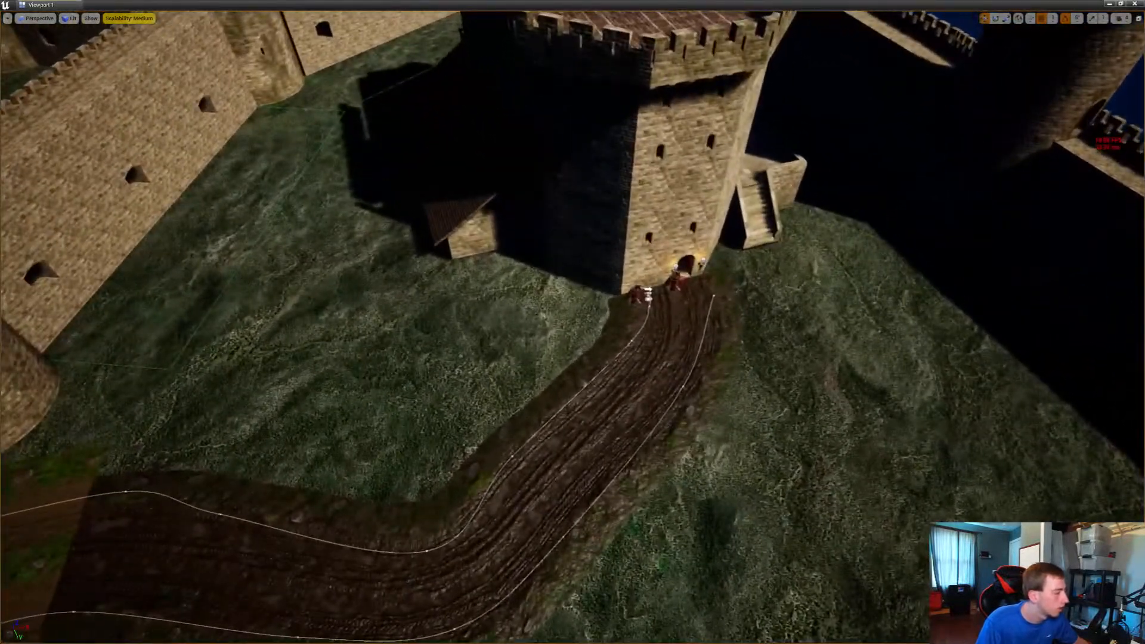
right_click(566, 329)
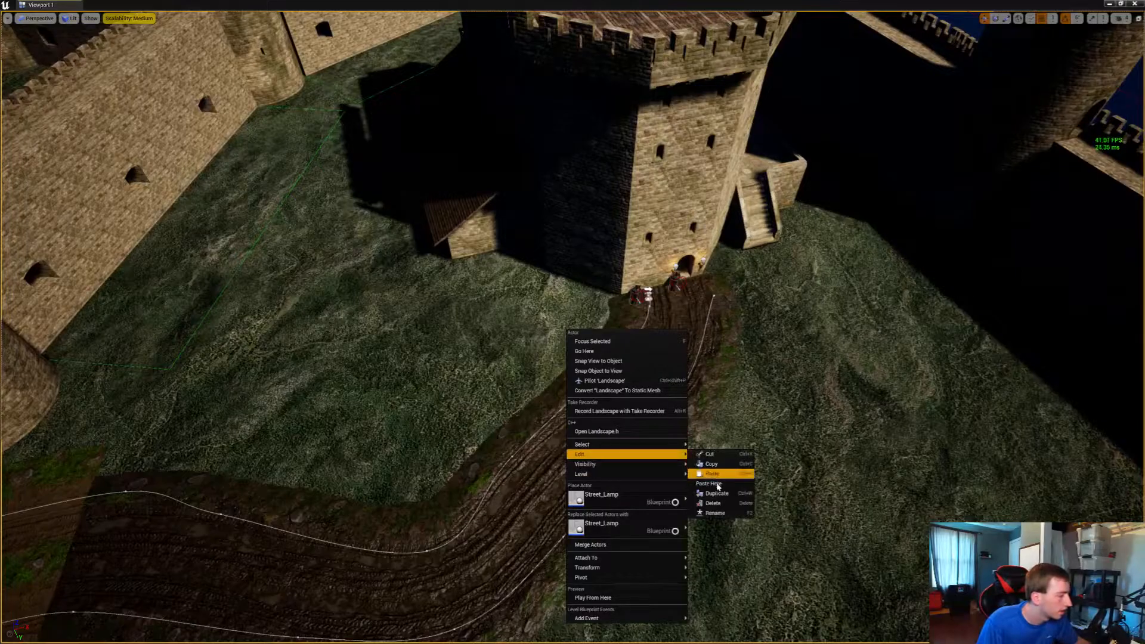
key("f")
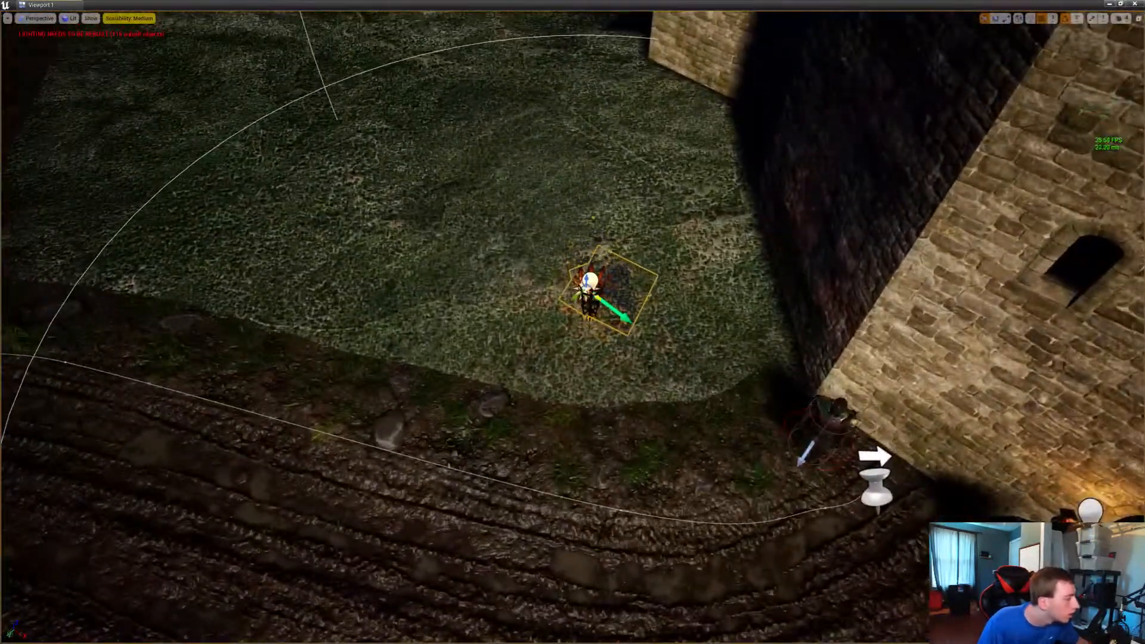
Raise the pasted street lamp until its base stands on the grass and move it beside the road at the keep's corner
right_click_drag(618, 308, 716, 259)
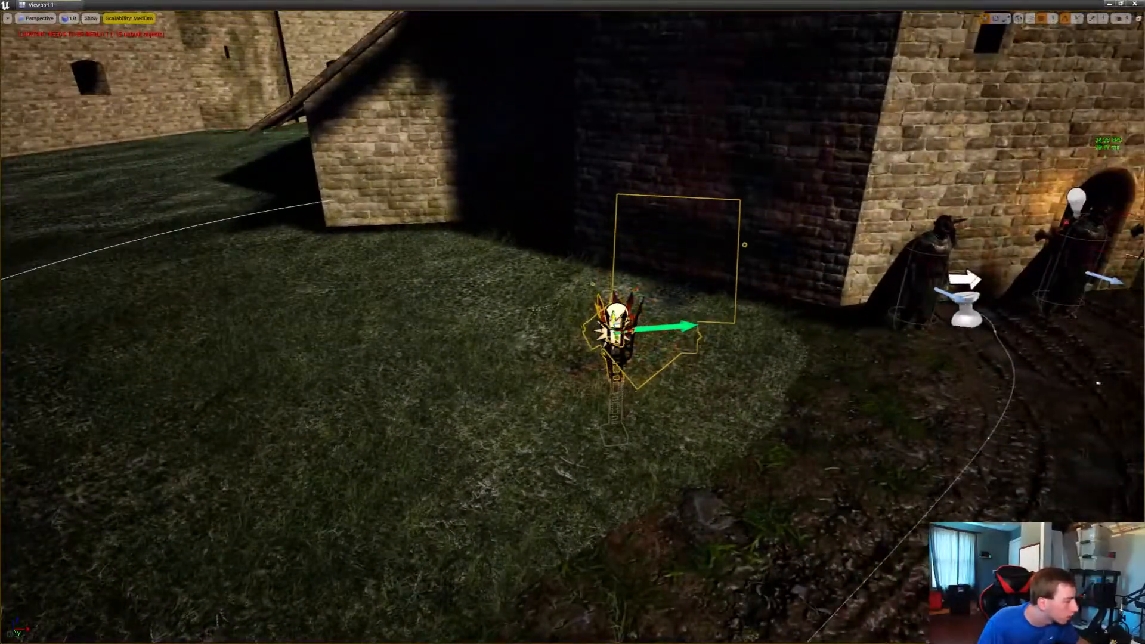
left_click_drag(617, 238, 617, 229)
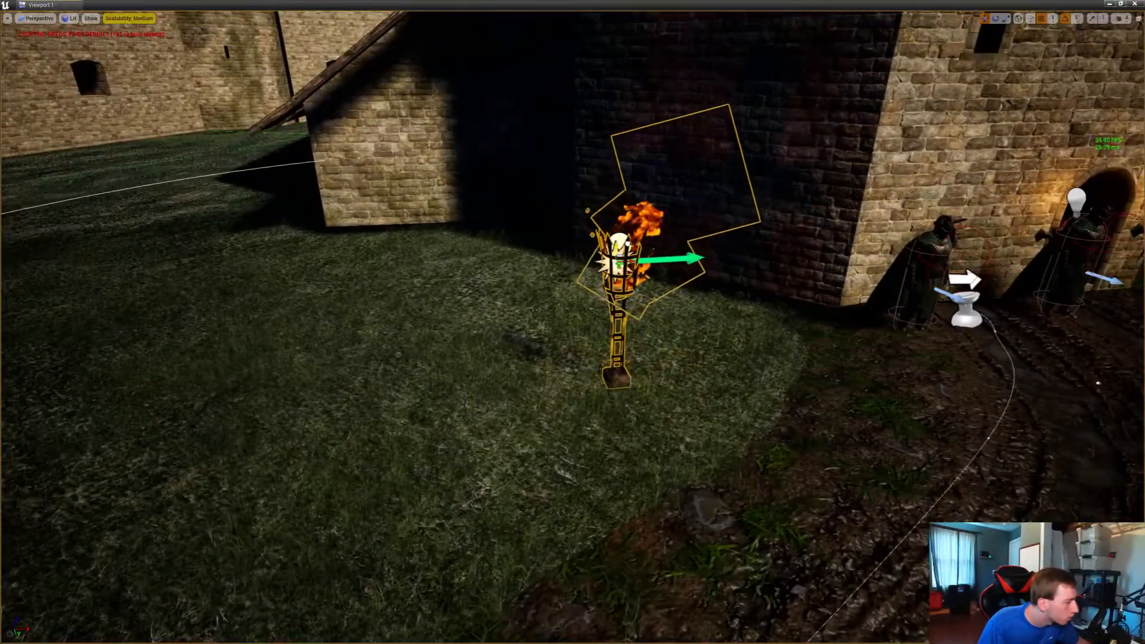
right_click_drag(617, 238, 669, 289)
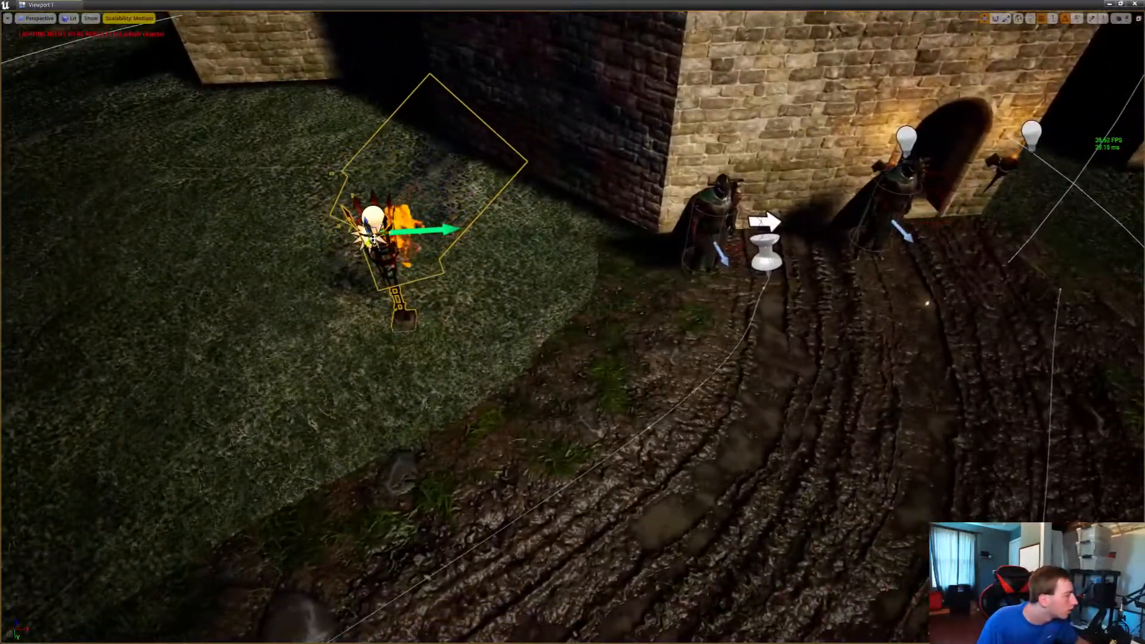
left_click_drag(376, 239, 539, 199)
right_click_drag(539, 199, 491, 268)
Place a copy of the street lamp on the opposite side of the road by the keep's entrance
left_click_drag(733, 268, 935, 526, "alt")
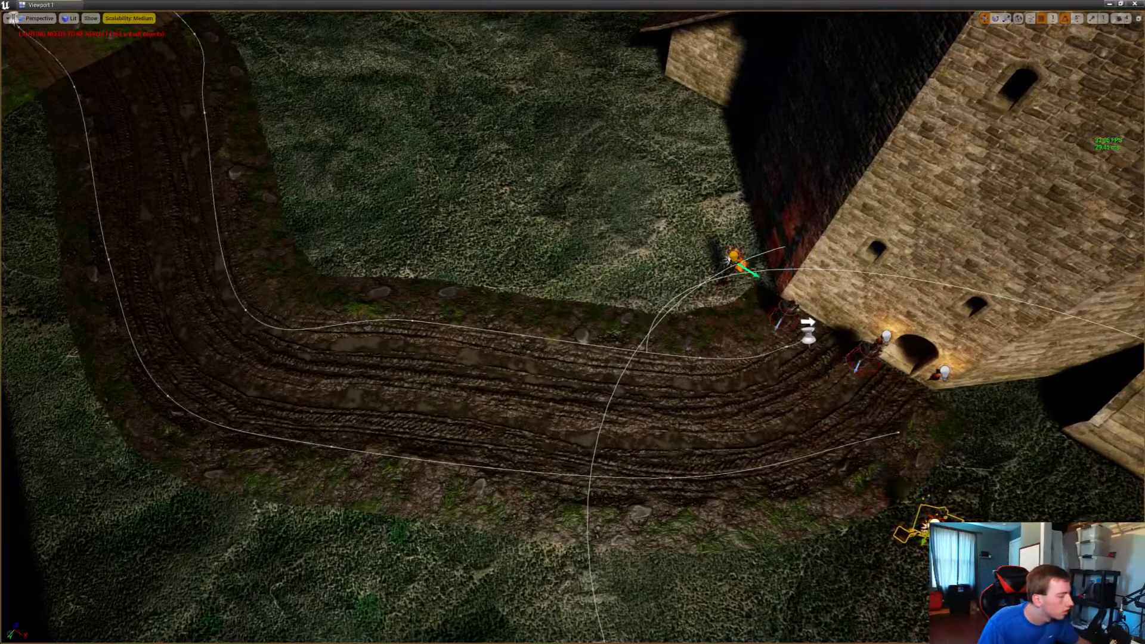
right_click_drag(935, 526, 1127, 507)
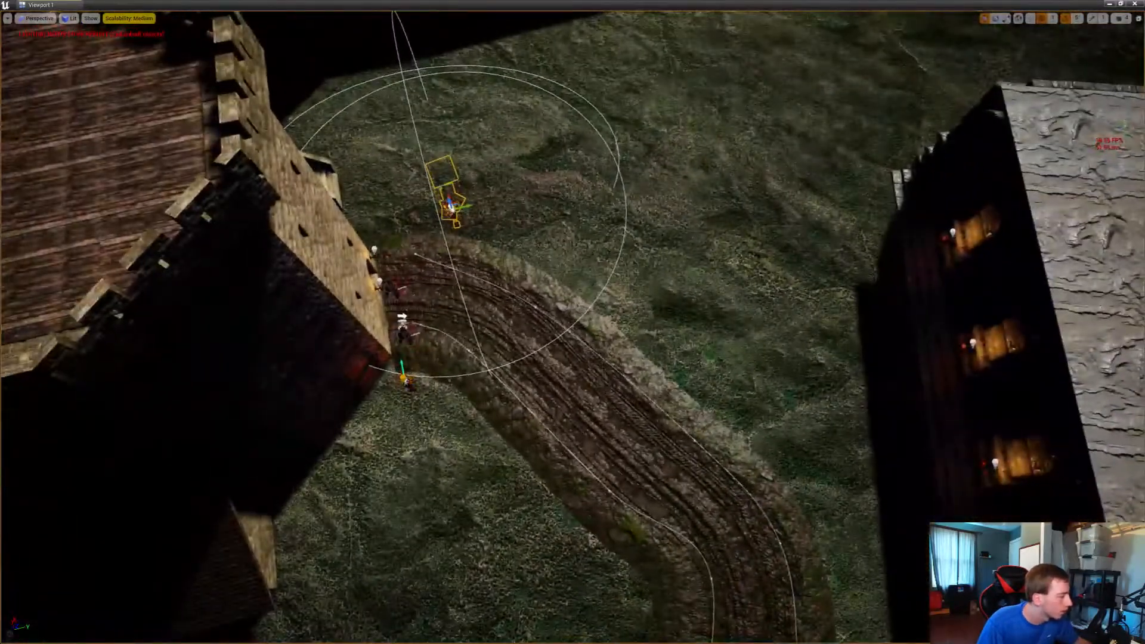
right_click_drag(413, 390, 481, 387)
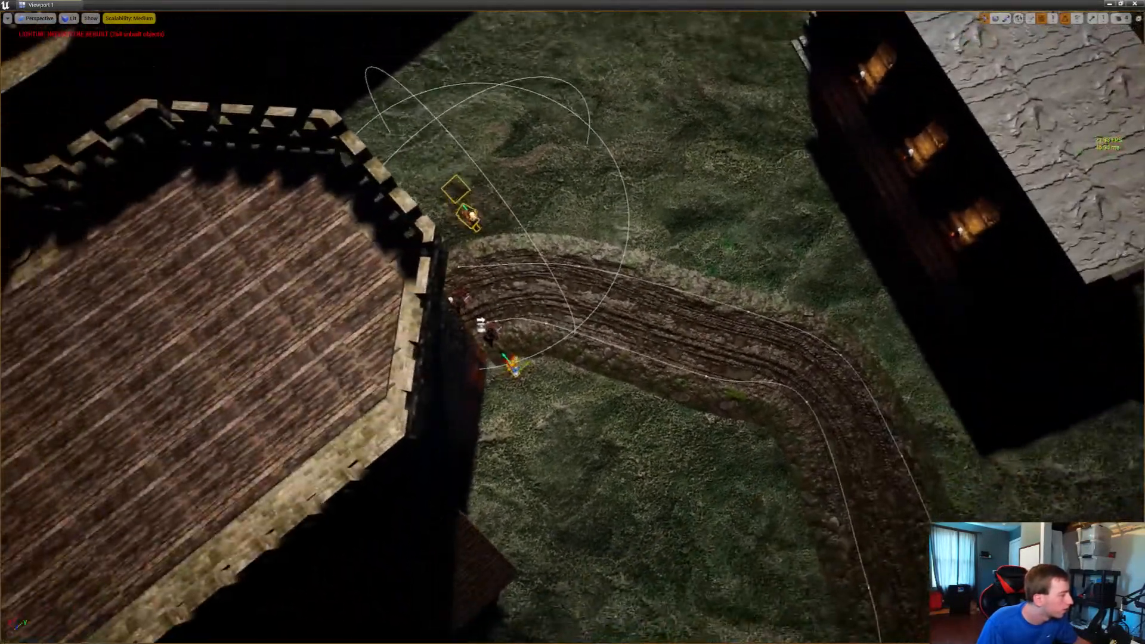
Duplicate the street lamp twice along the edge of the road facing the long building, rotating the copies to follow the road
left_click_drag(517, 362, 561, 245, "alt")
key("e")
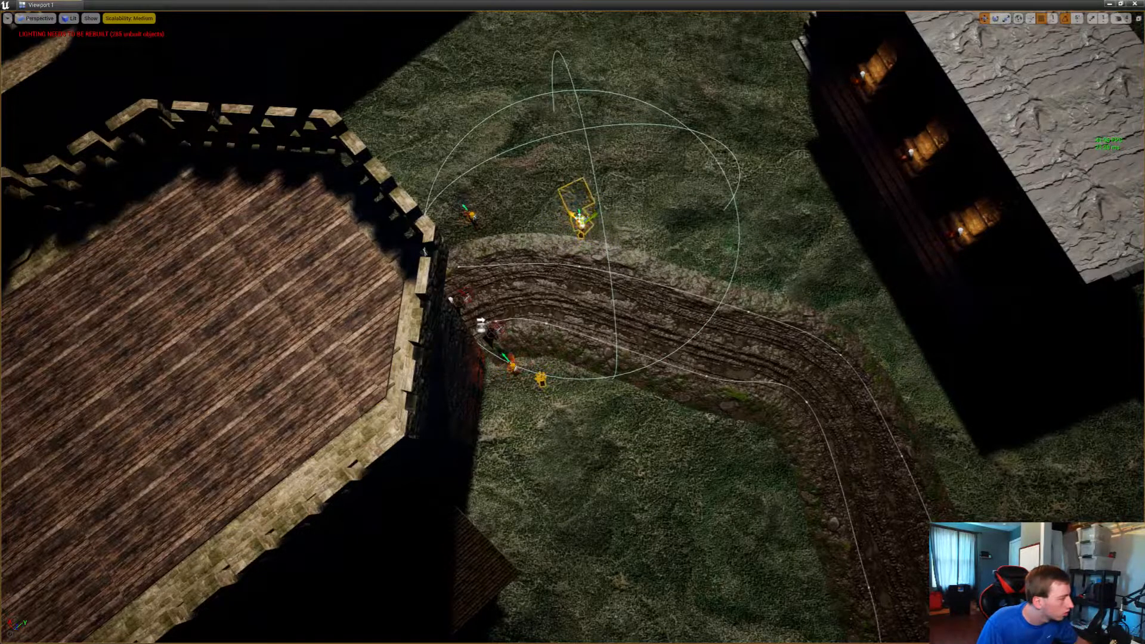
left_click_drag(580, 218, 653, 234)
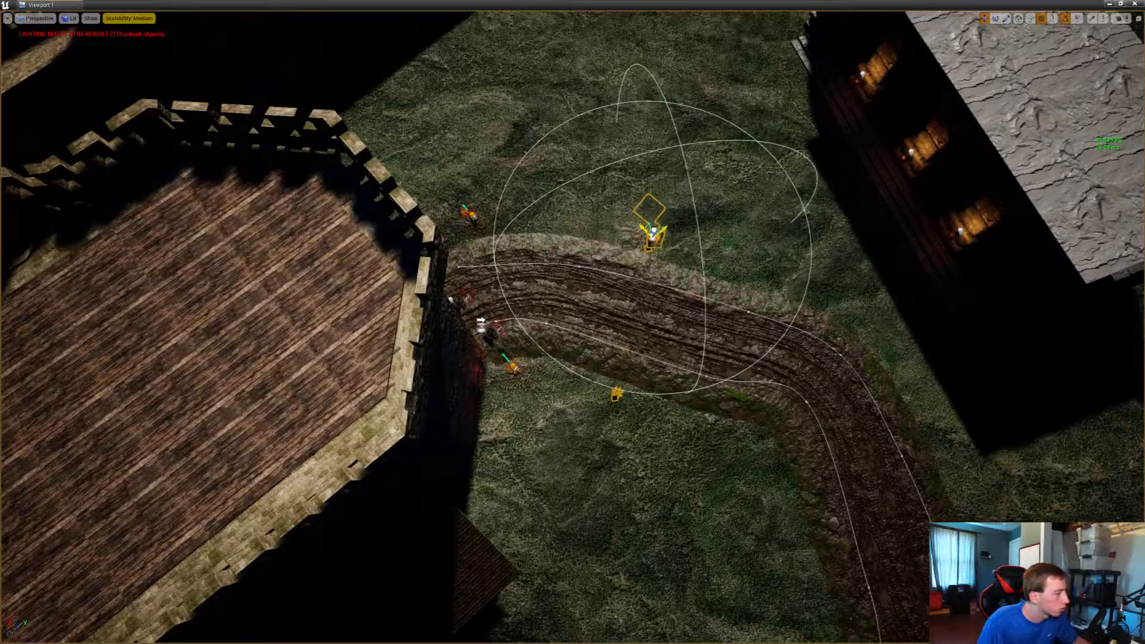
right_click_drag(654, 234, 775, 230)
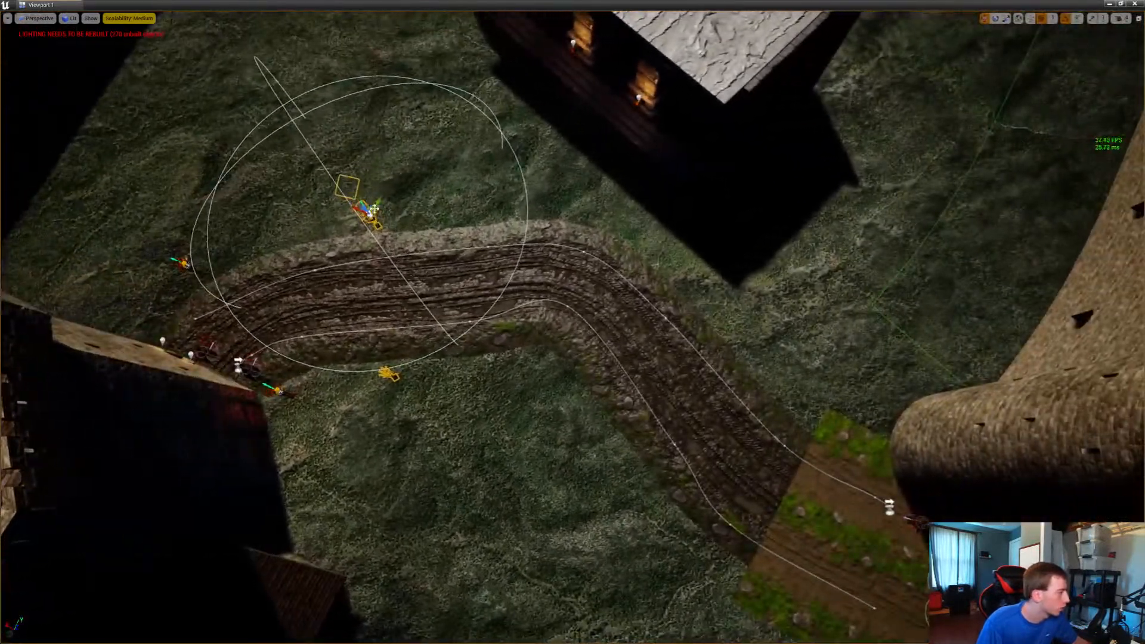
left_click_drag(368, 206, 477, 199)
right_click_drag(477, 199, 507, 199)
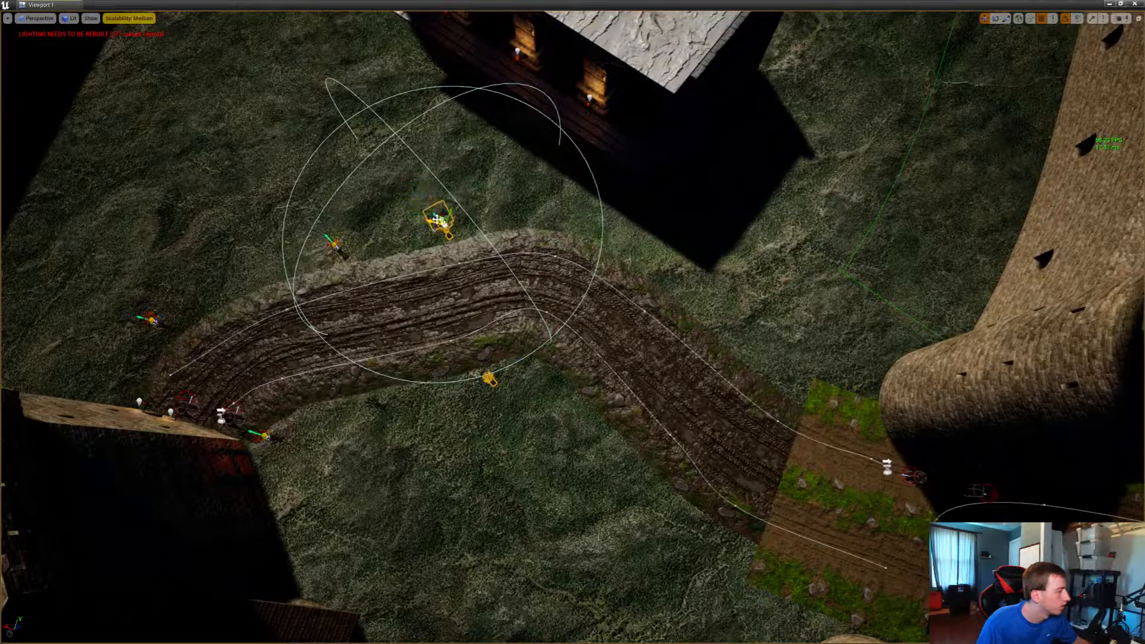
Duplicate and rotate the street lamp past the outside of the road's bend by the long building's corner, and undo the last change
mouse_move(438, 219)
left_mouse_down("alt")
mouse_move(587, 225)
mouse_move(637, 253)
mouse_move(621, 234)
mouse_move(644, 227)
left_mouse_up("alt")
key("e")
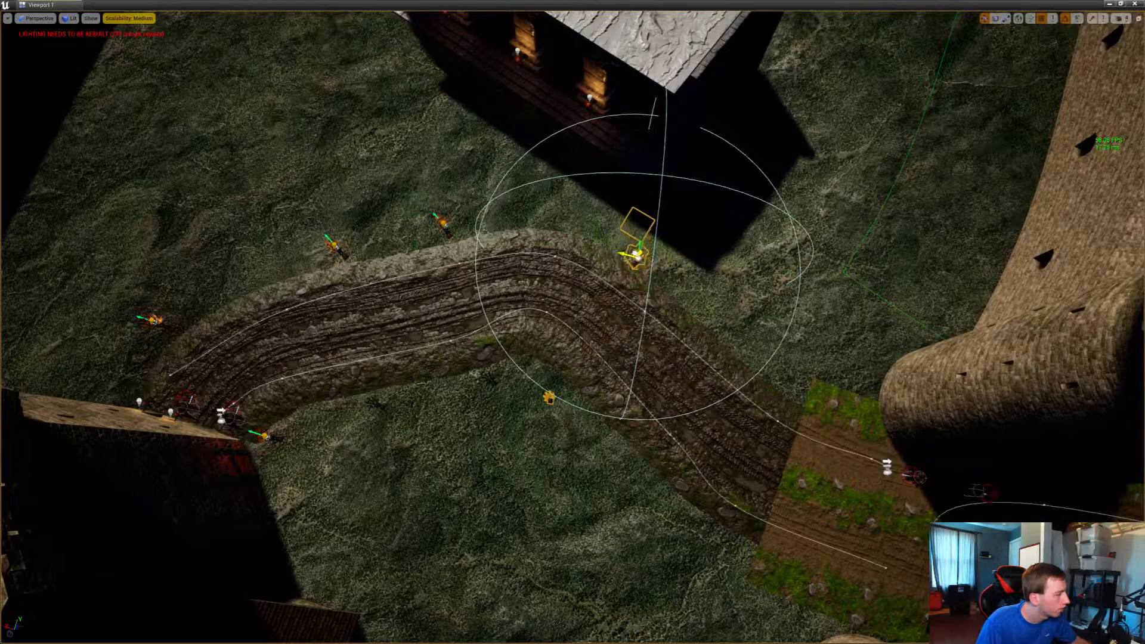
left_click_drag(636, 255, 655, 262)
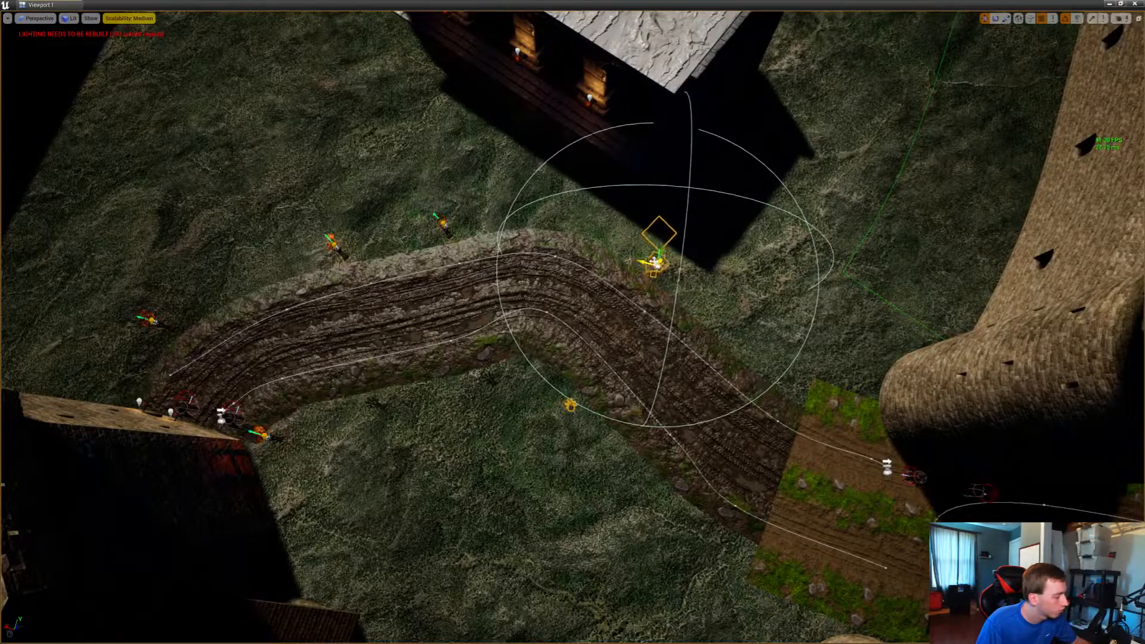
right_click_drag(655, 262, 782, 181)
key("w")
mouse_move(404, 201)
left_mouse_down()
mouse_move(401, 180)
mouse_move(401, 190)
left_mouse_up()
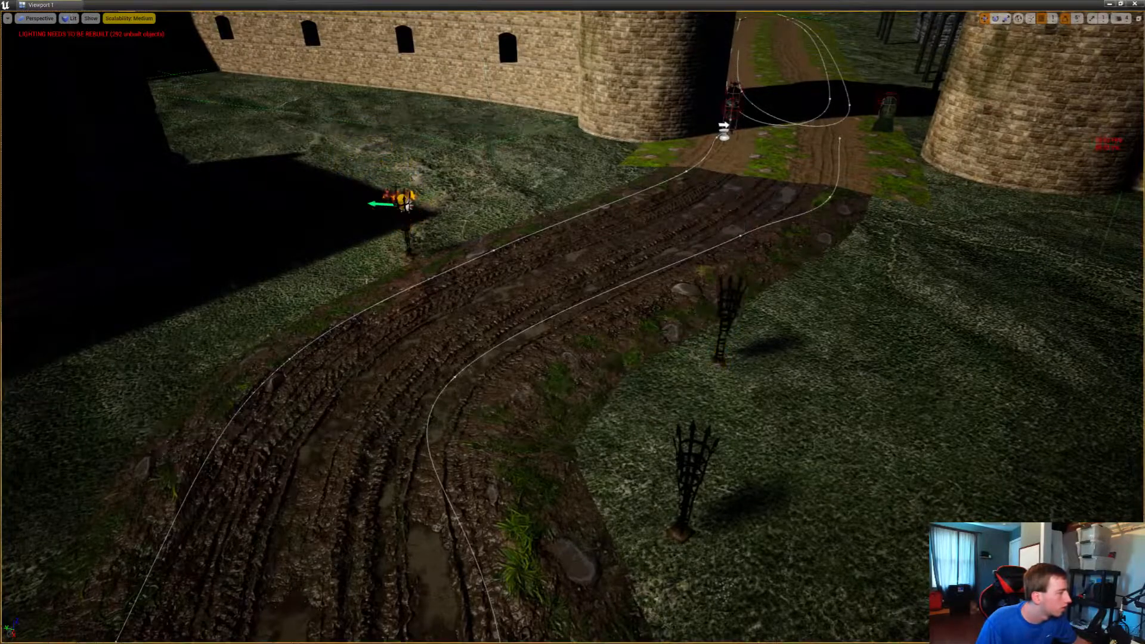
right_click_drag(572, 322, 375, 337)
key("ctrl+z")
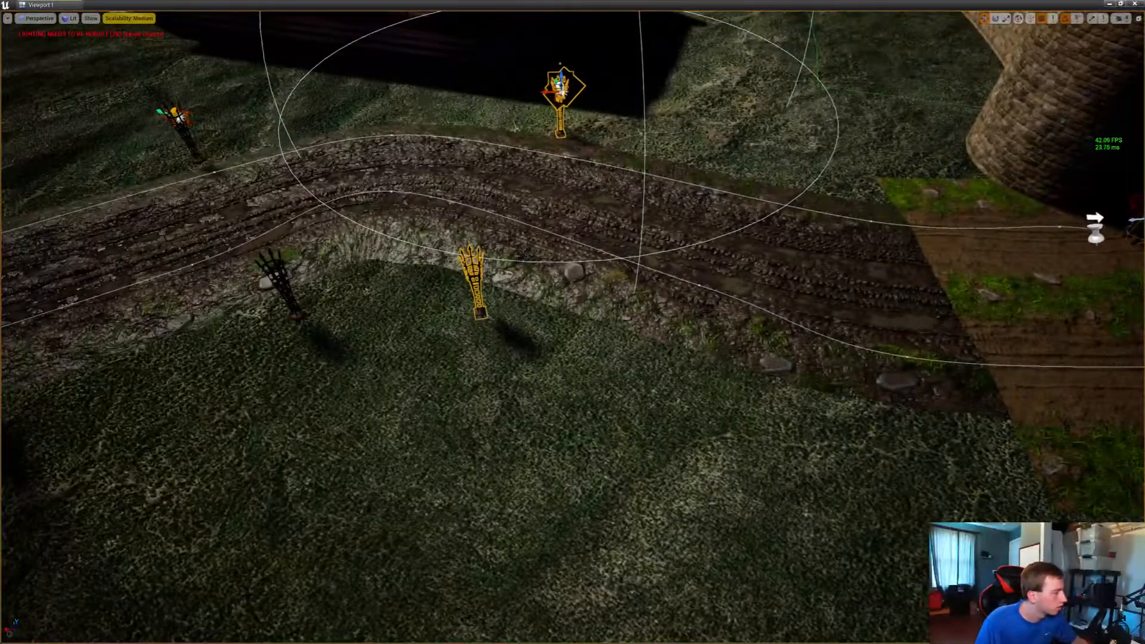
Place two more copies of the street lamp along the same road edge, ending beside the gate tower
right_click_drag(573, 322, 293, 406)
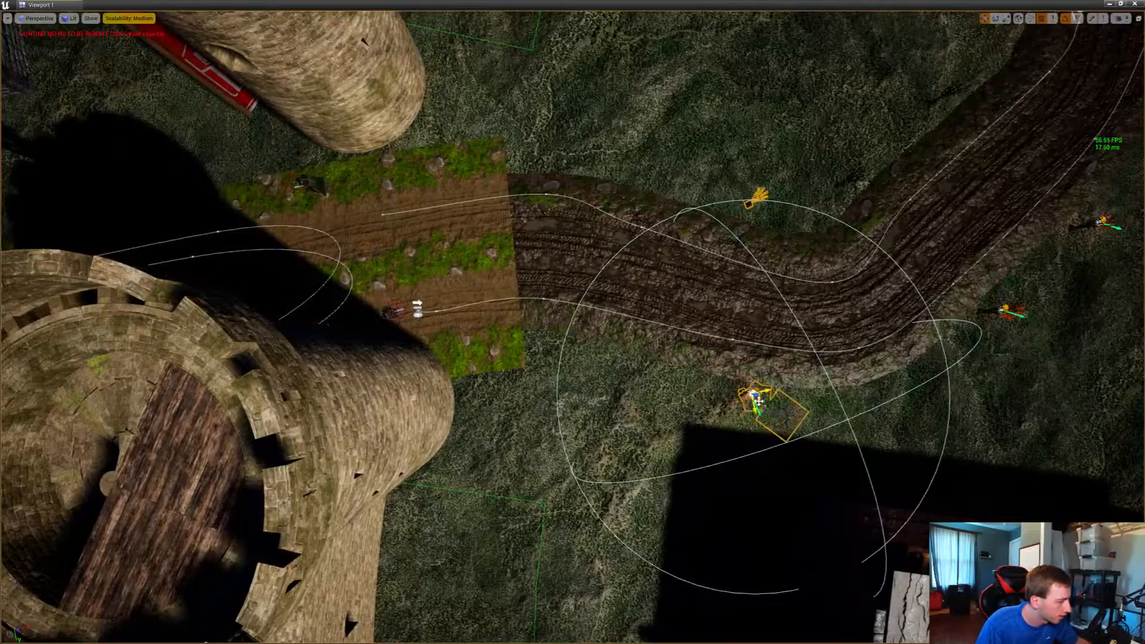
left_click_drag(758, 401, 602, 345)
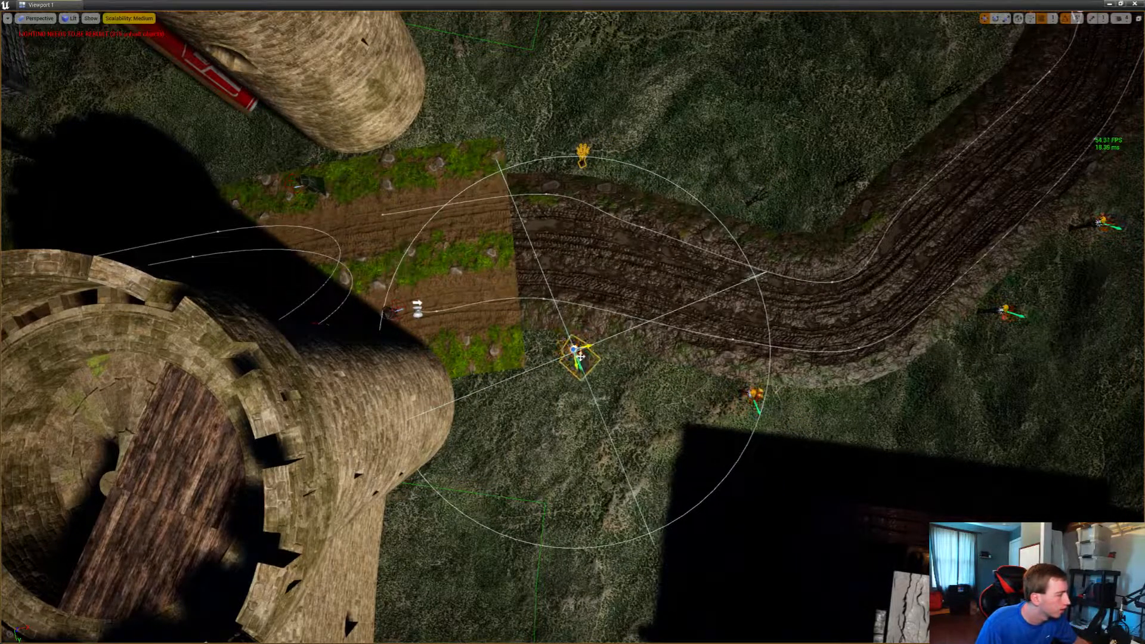
left_click_drag(580, 357, 490, 381, "alt")
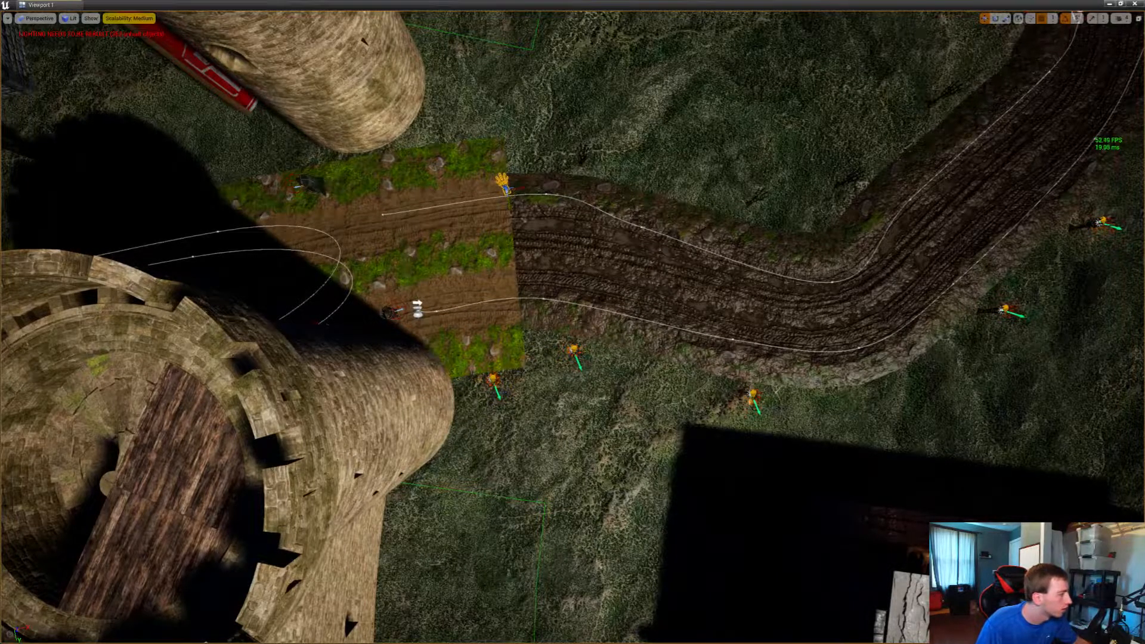
Select the stray unlit lamp posts on the other side of the road and delete them
right_click_drag(573, 334, 530, 334)
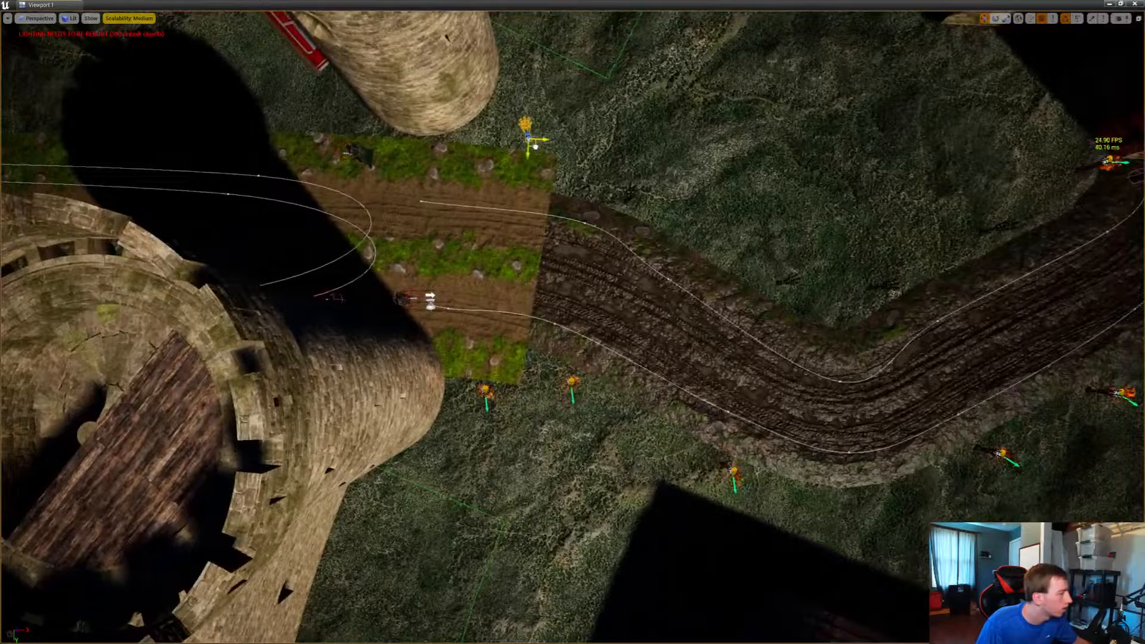
key("w")
right_click_drag(572, 334, 501, 316)
key("w")
key("s")
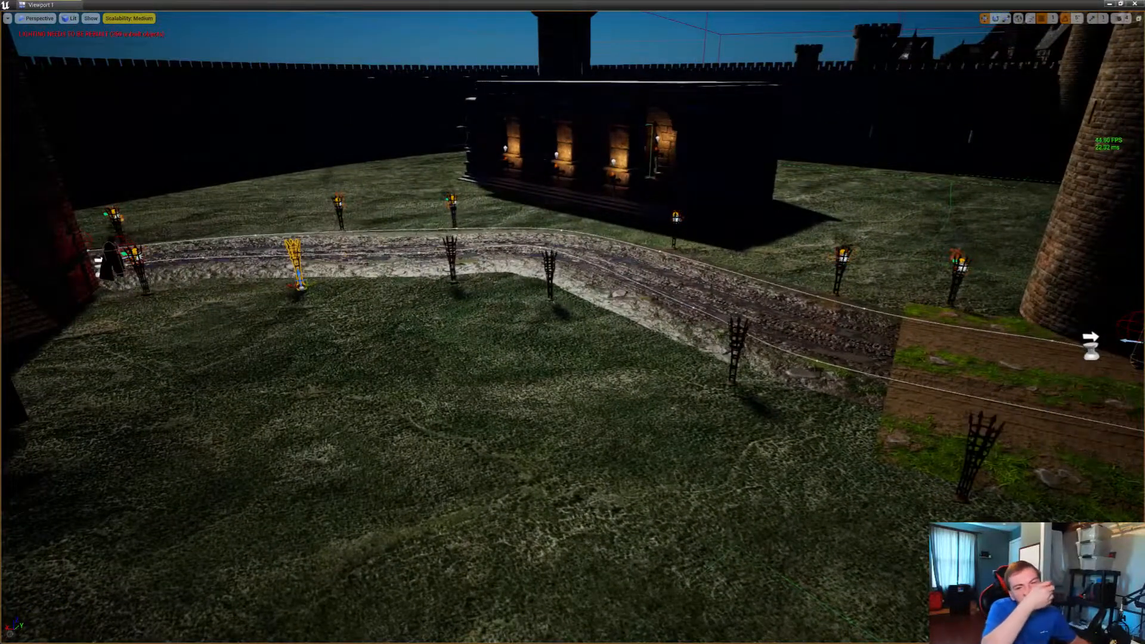
key("Delete")
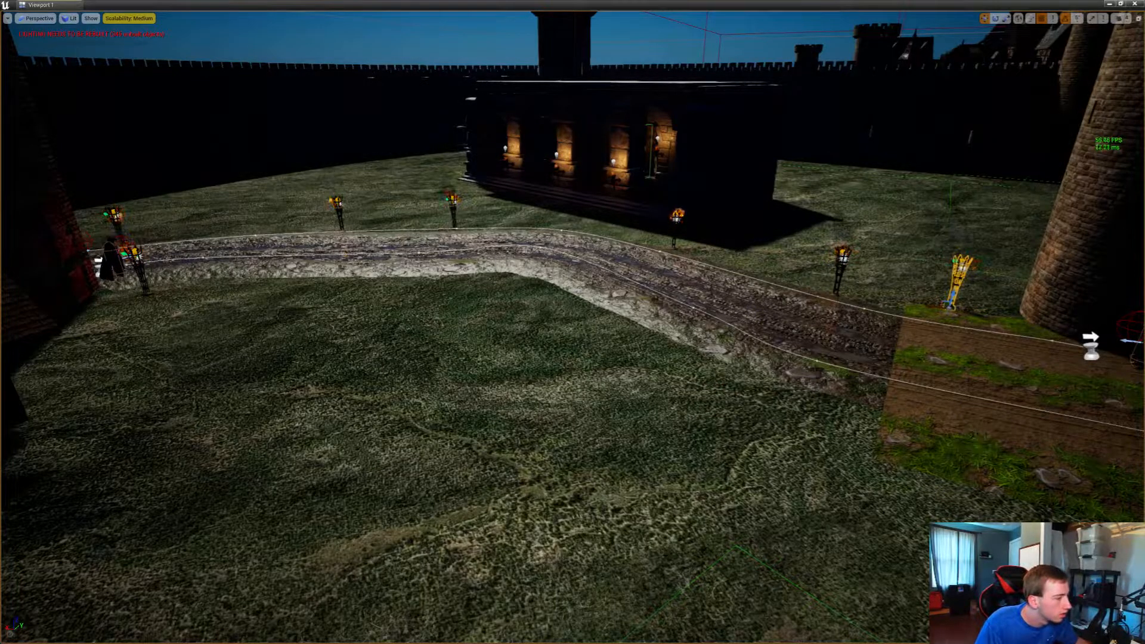
Try to copy a lamp post from beside the gate to the opposite side of the road
right_click_drag(572, 321, 408, 399)
key("s")
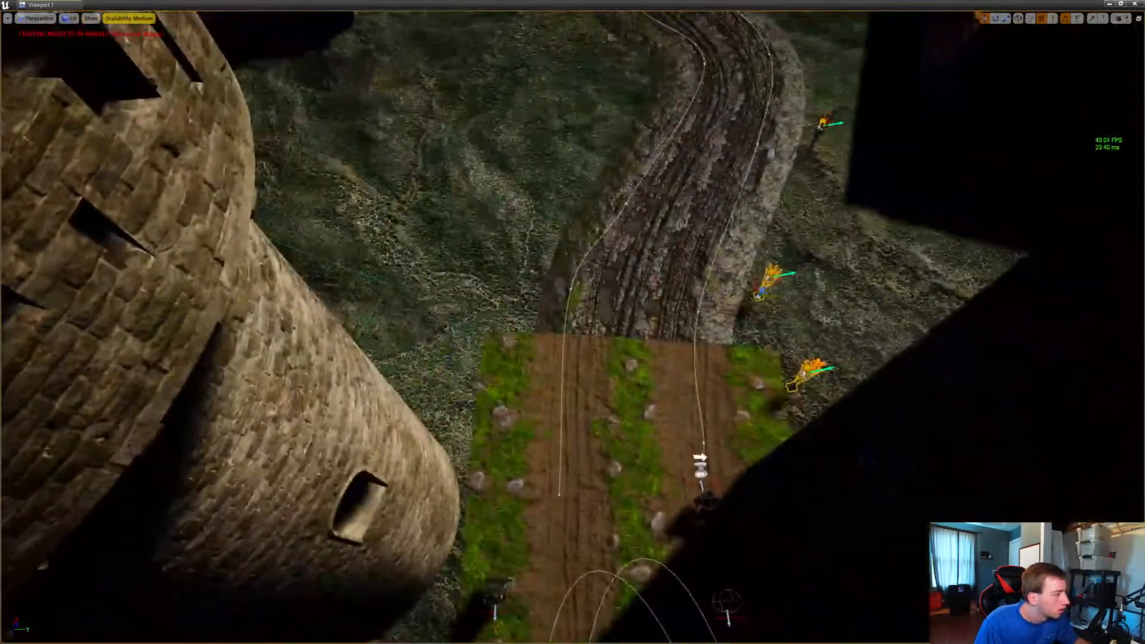
left_click(763, 294)
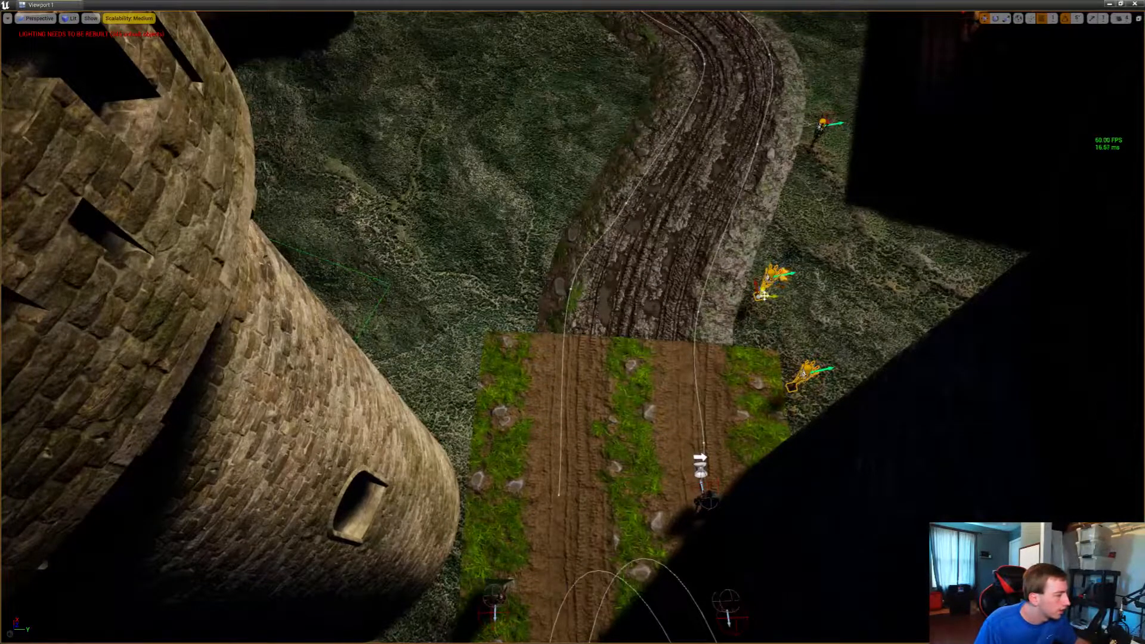
right_click_drag(764, 296, 438, 322)
key("w")
key("s")
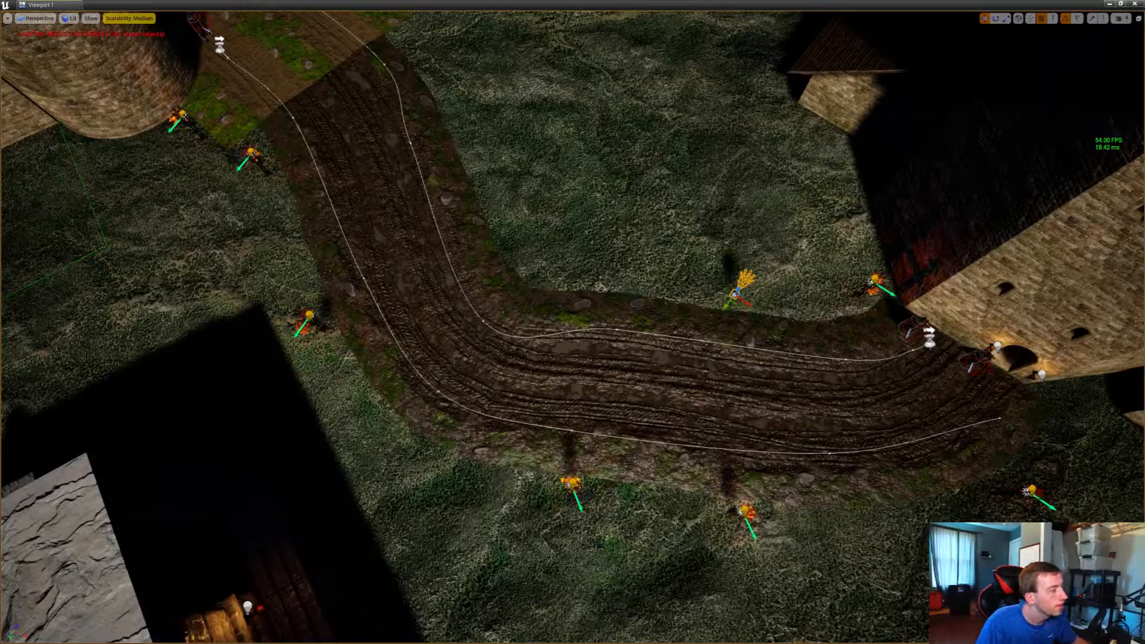
Select the post, light and fire of the street lamp at the keep's corner and group them
key("w")
right_click_drag(867, 291, 1007, 244)
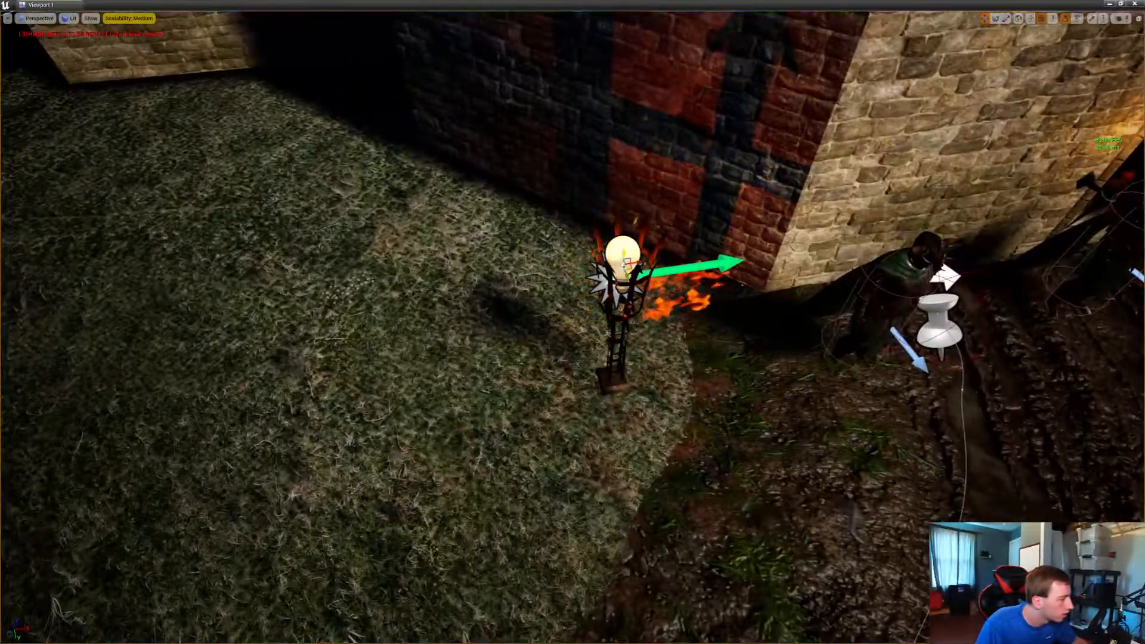
right_click_drag(620, 288, 612, 290)
left_click(610, 289, "ctrl")
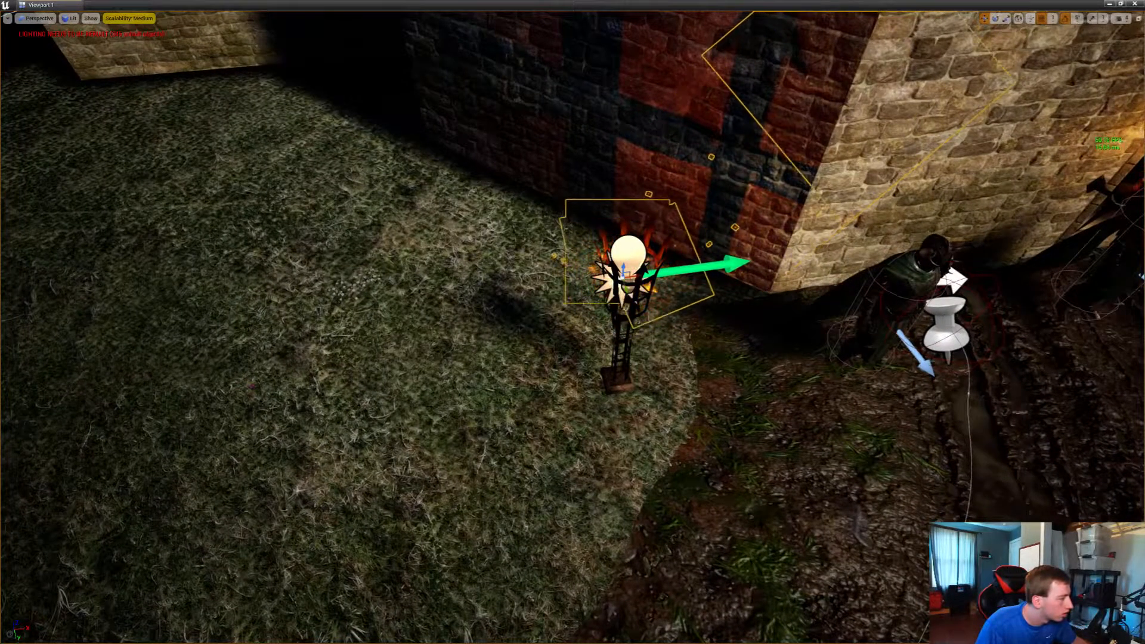
left_click(616, 389, "ctrl")
key("s")
right_click_drag(616, 389, 722, 364)
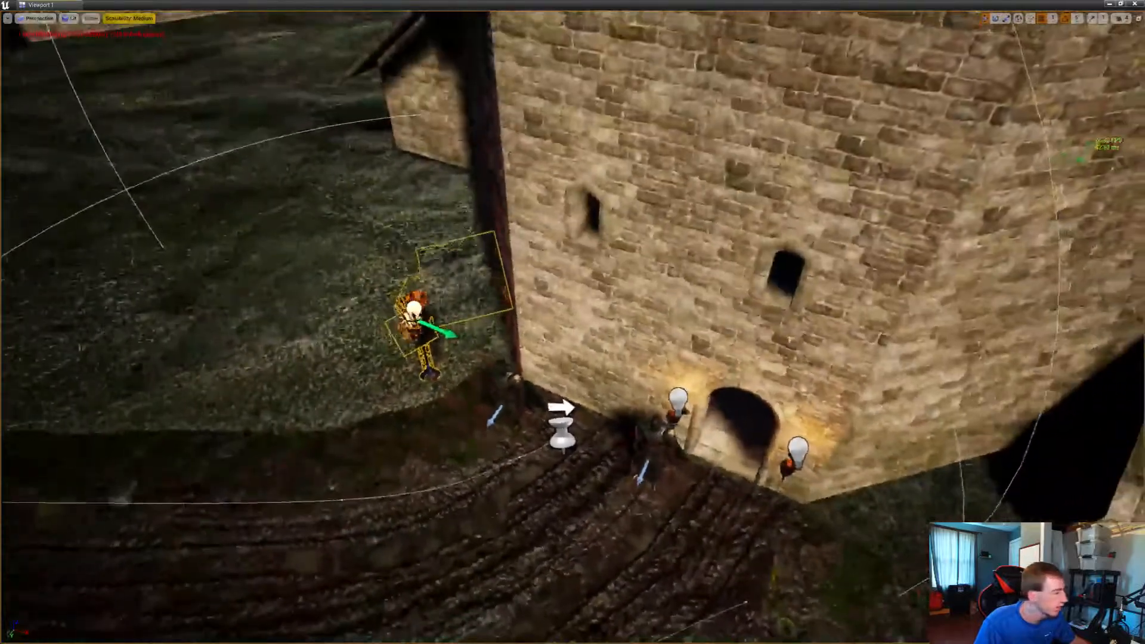
right_click(424, 346)
mouse_move(448, 189)
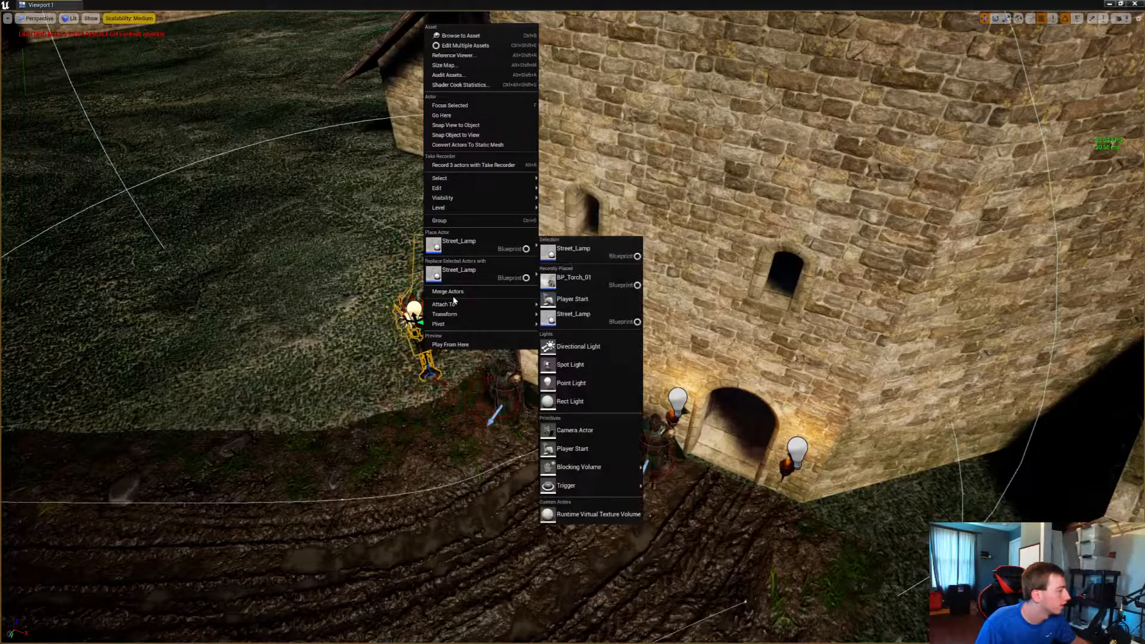
left_click(460, 220)
Duplicate the grouped street lamp along the unlit side of the road from the keep to the gate tower
right_click_drag(460, 221, 397, 234)
key("s")
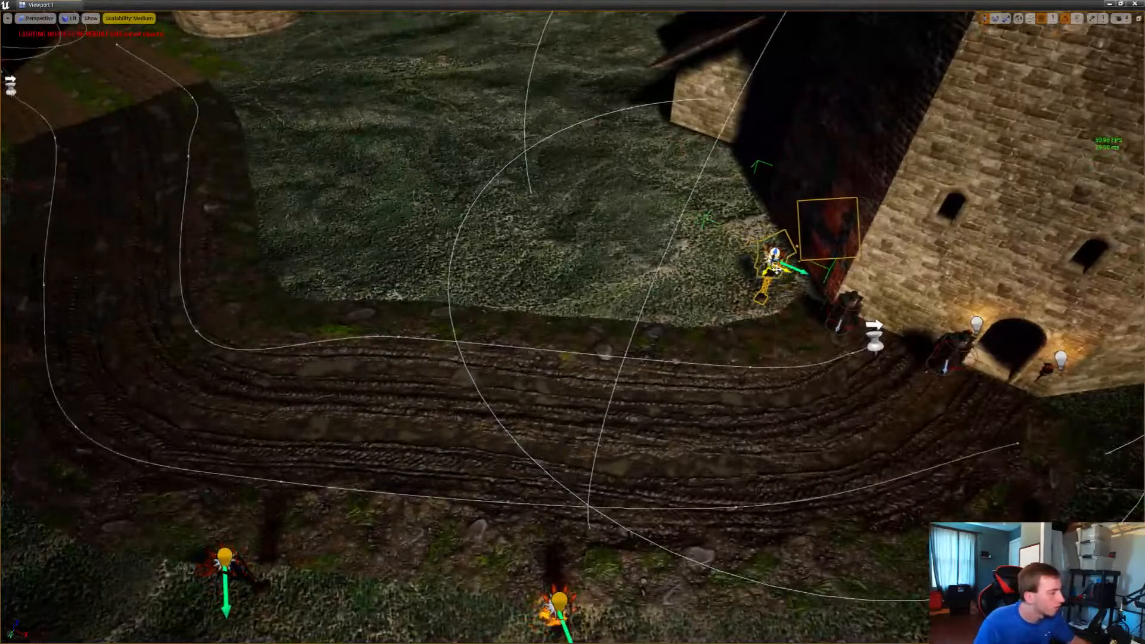
left_click_drag(775, 271, 256, 118, "alt")
right_click_drag(256, 117, 333, 229)
left_click_drag(529, 227, 350, 197, "alt")
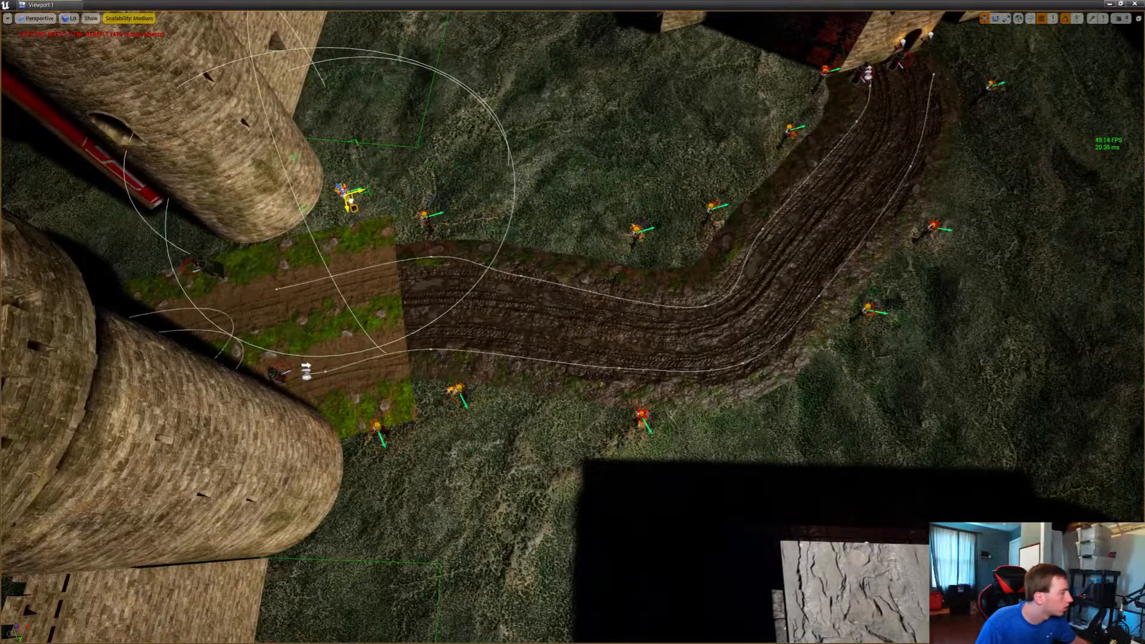
Copy the grouped street lamp from beside the tower into the columned building and set it on the floor by a pillar
right_click_drag(351, 197, 33, 140)
right_click_drag(572, 322, 643, 322)
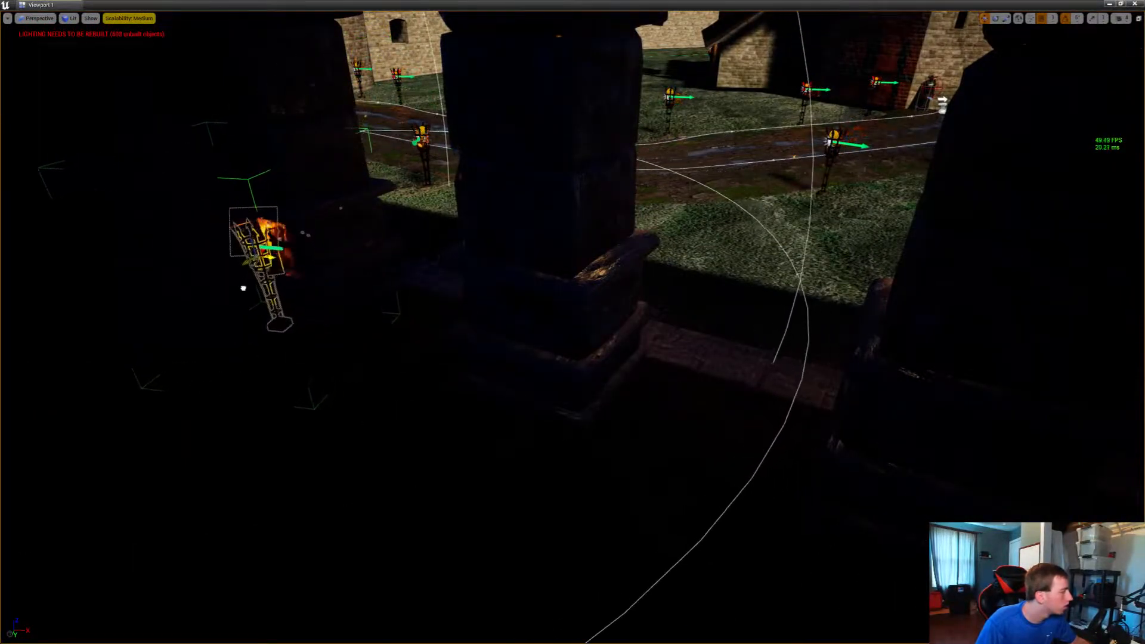
left_click_drag(242, 288, 267, 355)
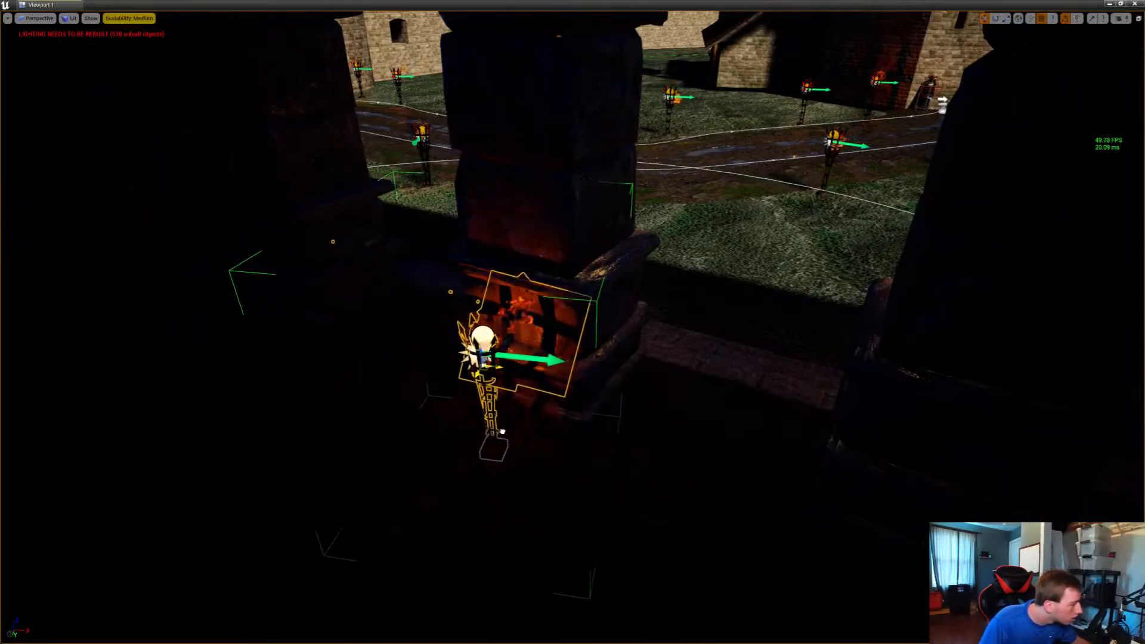
left_click_drag(482, 345, 481, 319)
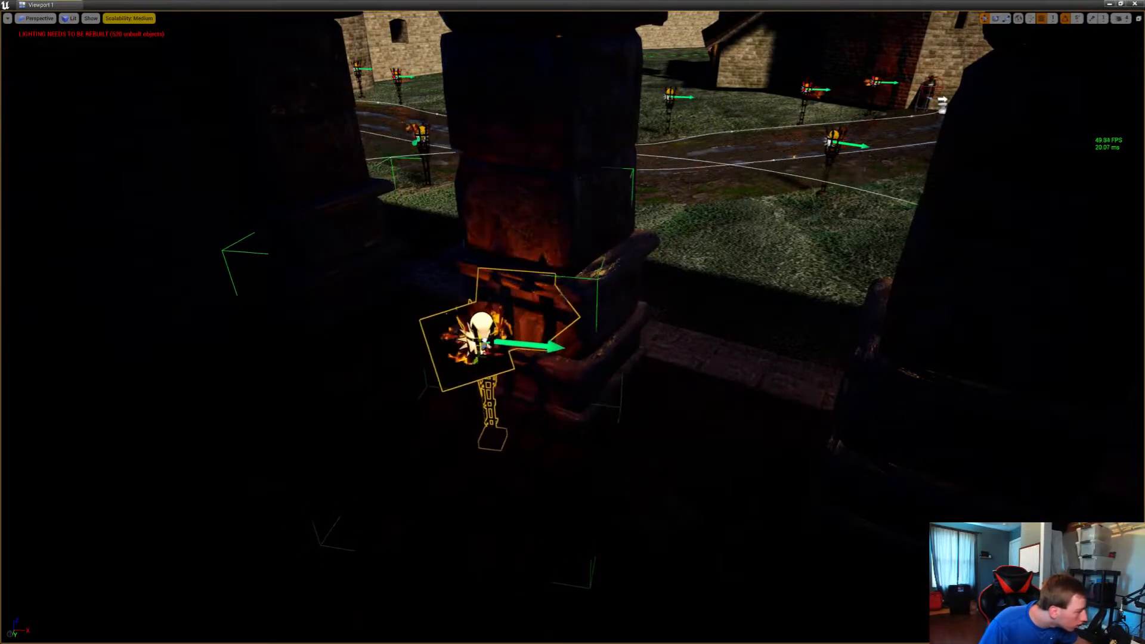
key("w")
right_click_drag(482, 326, 507, 212)
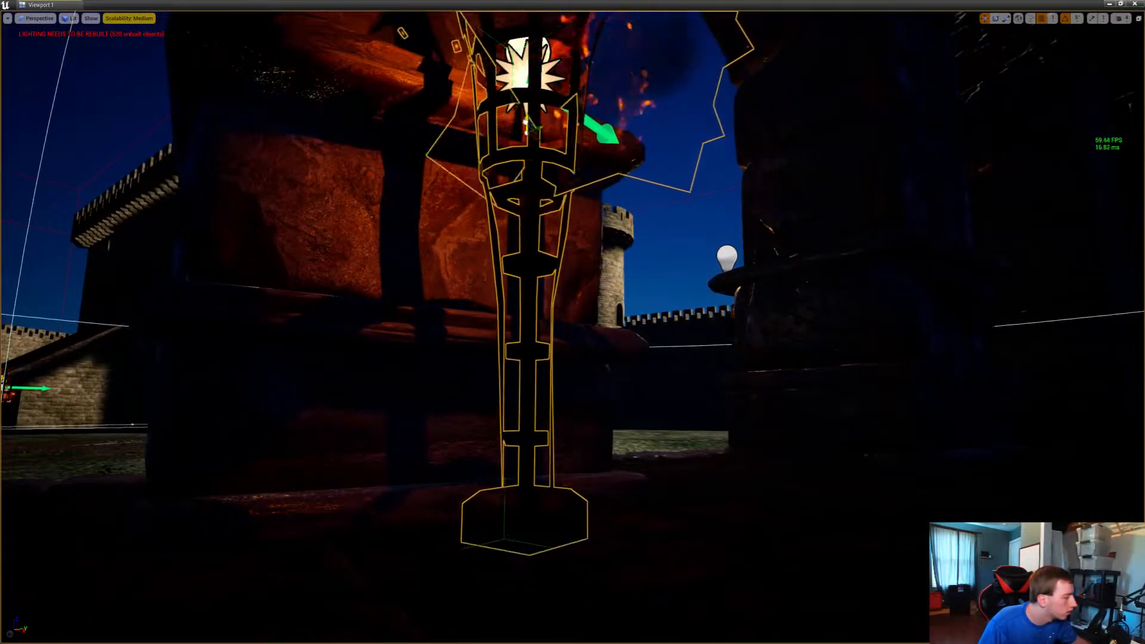
right_click_drag(527, 114, 536, 170)
key("s")
key("w")
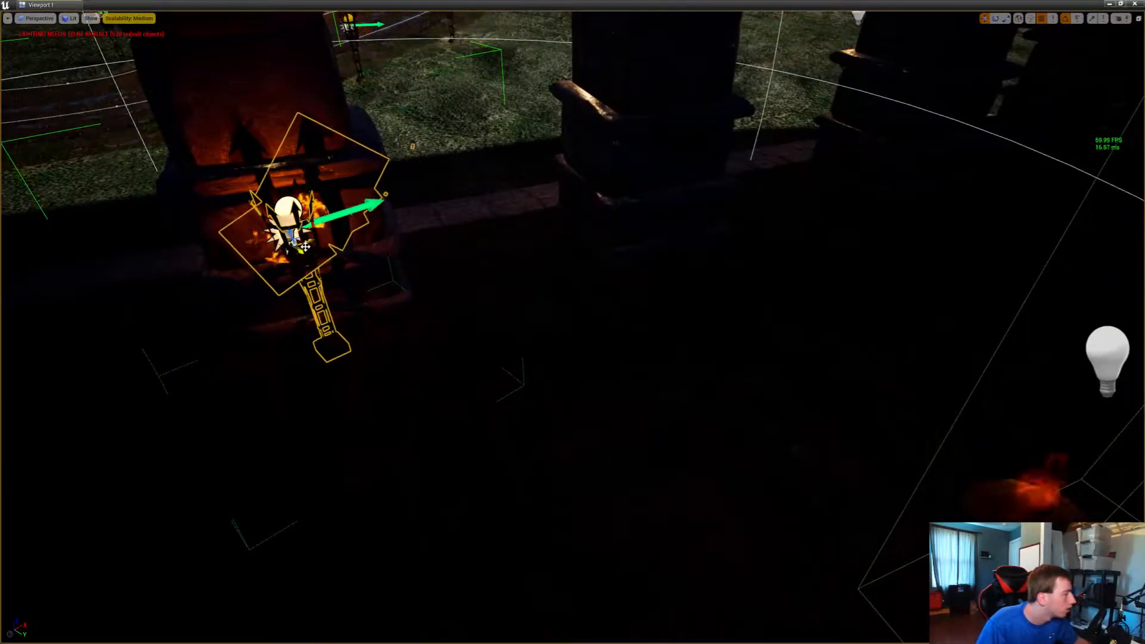
Duplicate the pillar lamp in front of the neighbouring pillars of the columned building
left_click_drag(304, 247, 605, 250, "alt")
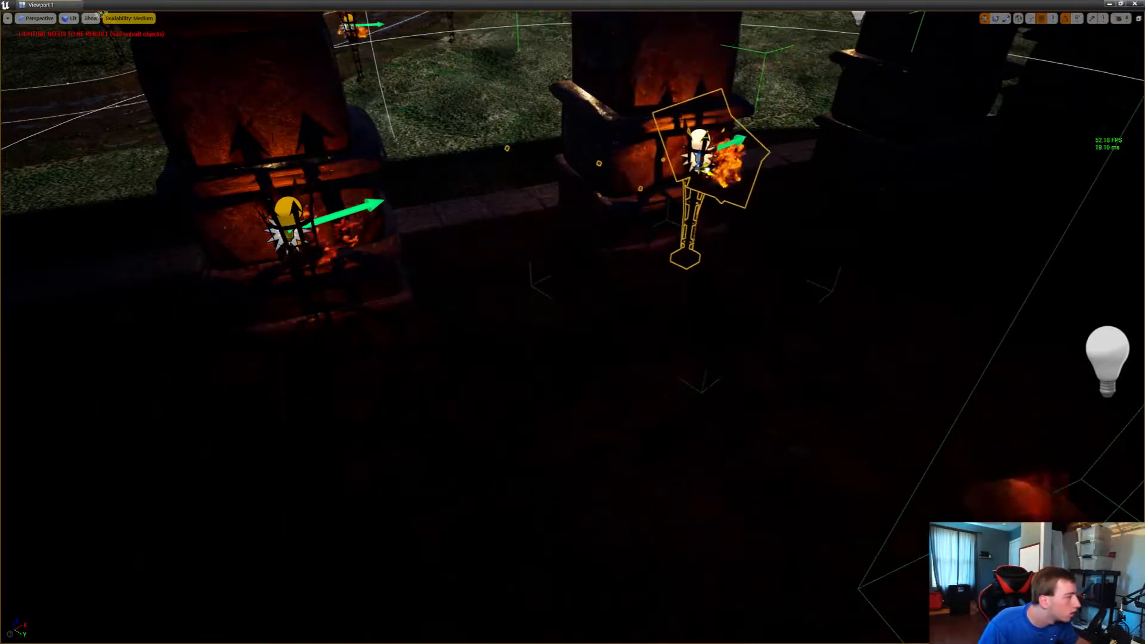
left_click_drag(808, 185, 1014, 122)
right_click_drag(1007, 123, 811, 113)
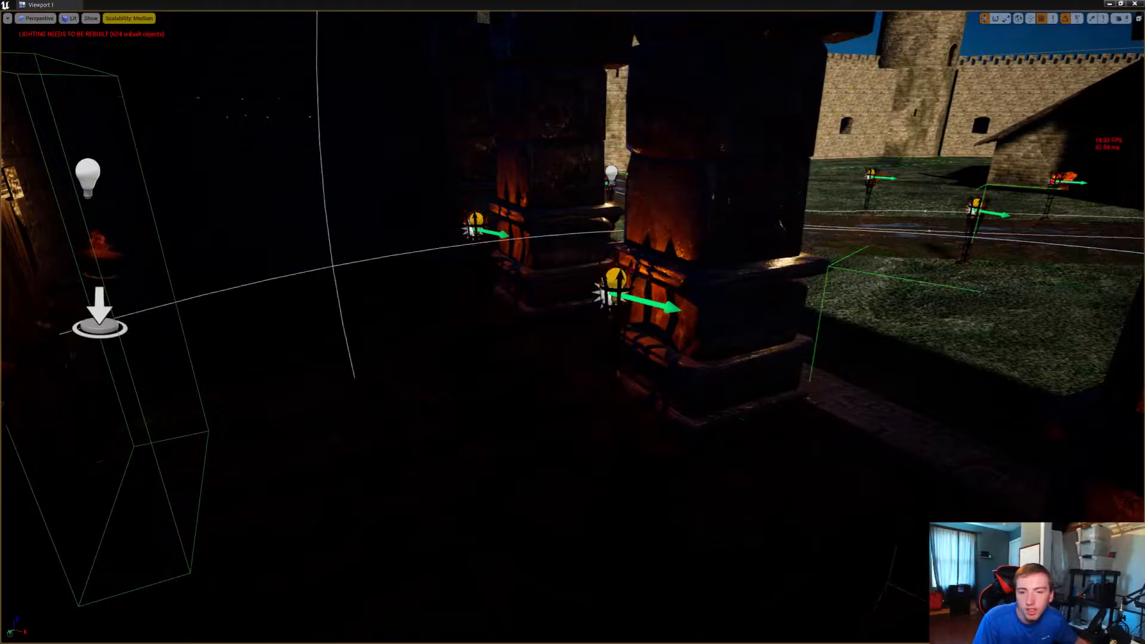
Duplicate the street lamp beside the gate tower into both sides of the gate passage
right_click_drag(572, 322, 817, 365)
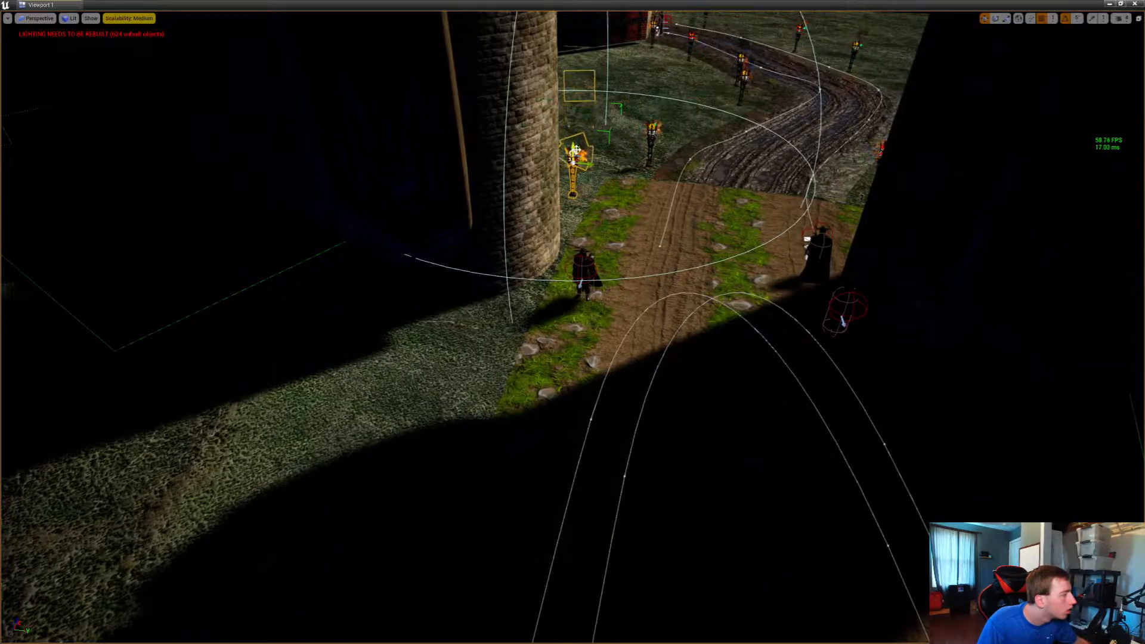
key("s")
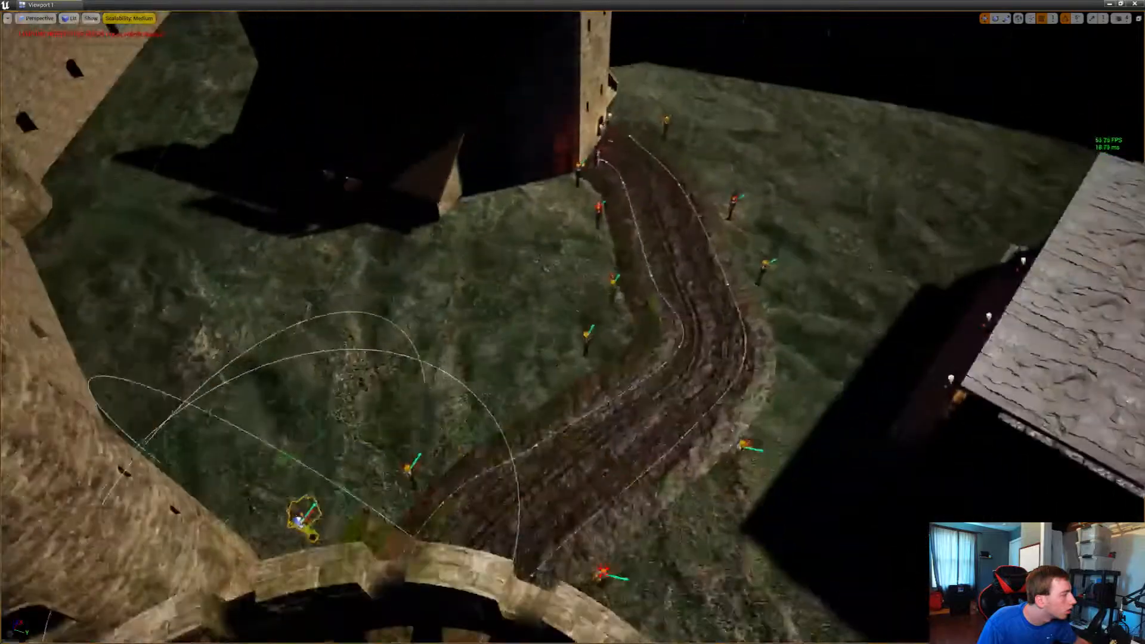
key("w")
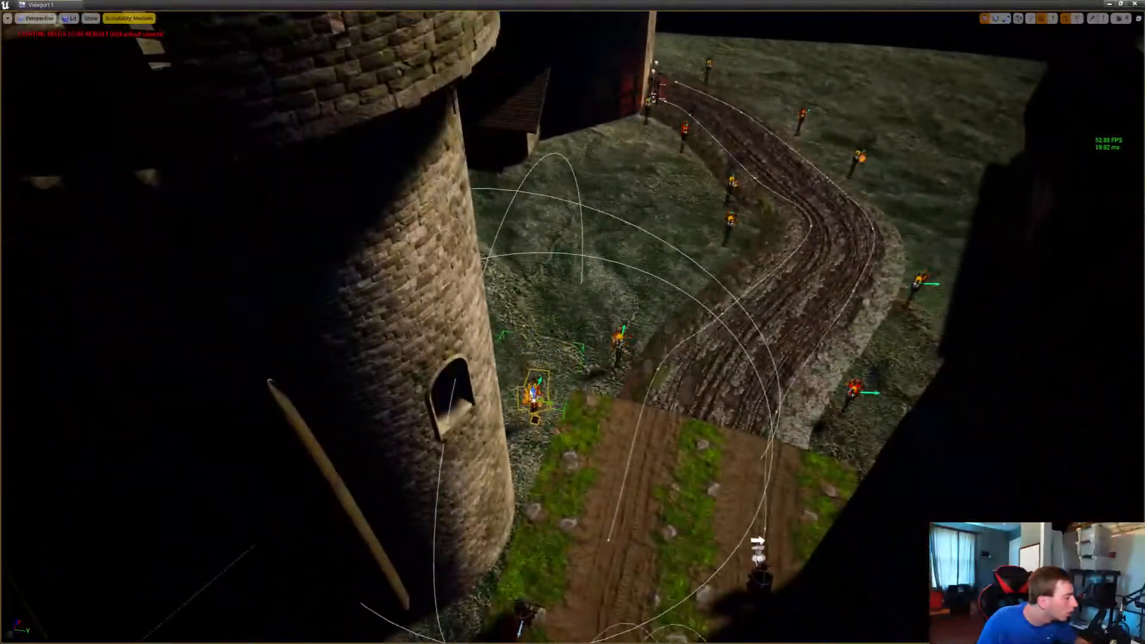
right_click_drag(539, 385, 769, 444)
key("s")
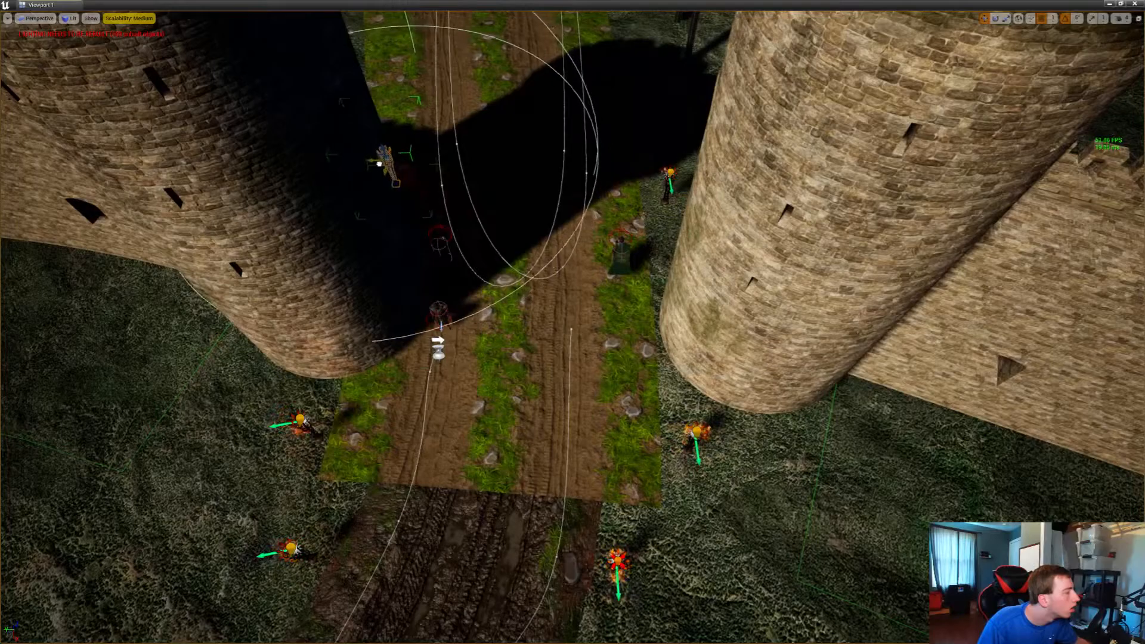
key("w")
right_click_drag(769, 444, 459, 450)
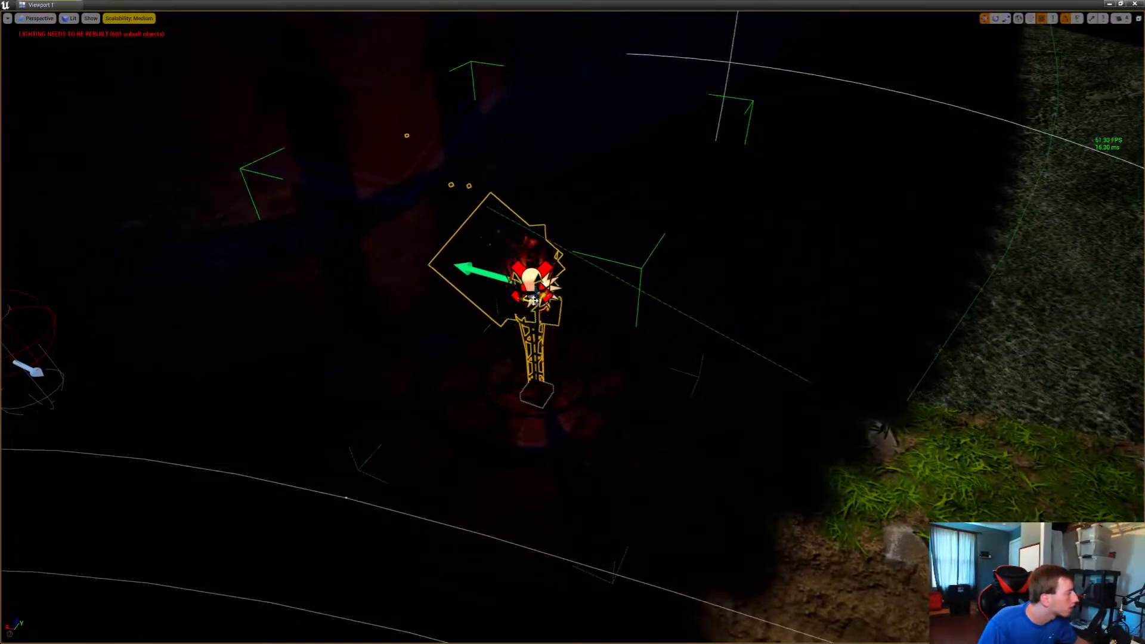
Copy further street lamps along the shaded edges of the road through the gatehouse
key("d")
right_click_drag(533, 301, 223, 322)
key("w")
key("s")
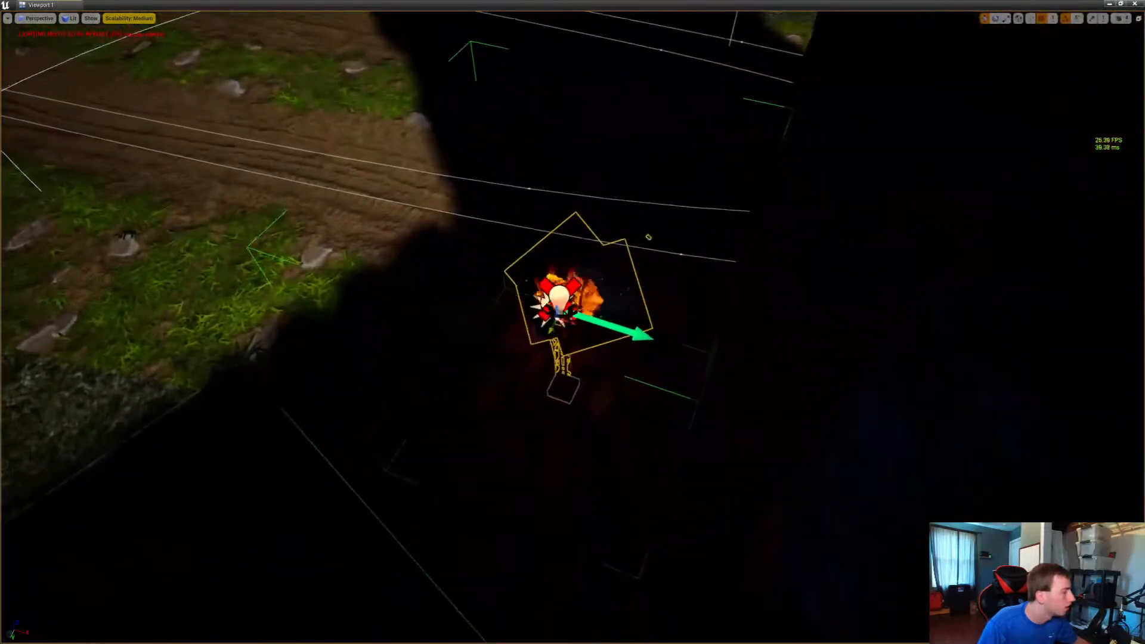
left_click_drag(503, 337, 405, 459)
key("a")
right_click_drag(405, 459, 557, 322)
key("s")
key("a")
Play-test the level full screen, running from the village through the gate to check the road lighting at night
key("Escape")
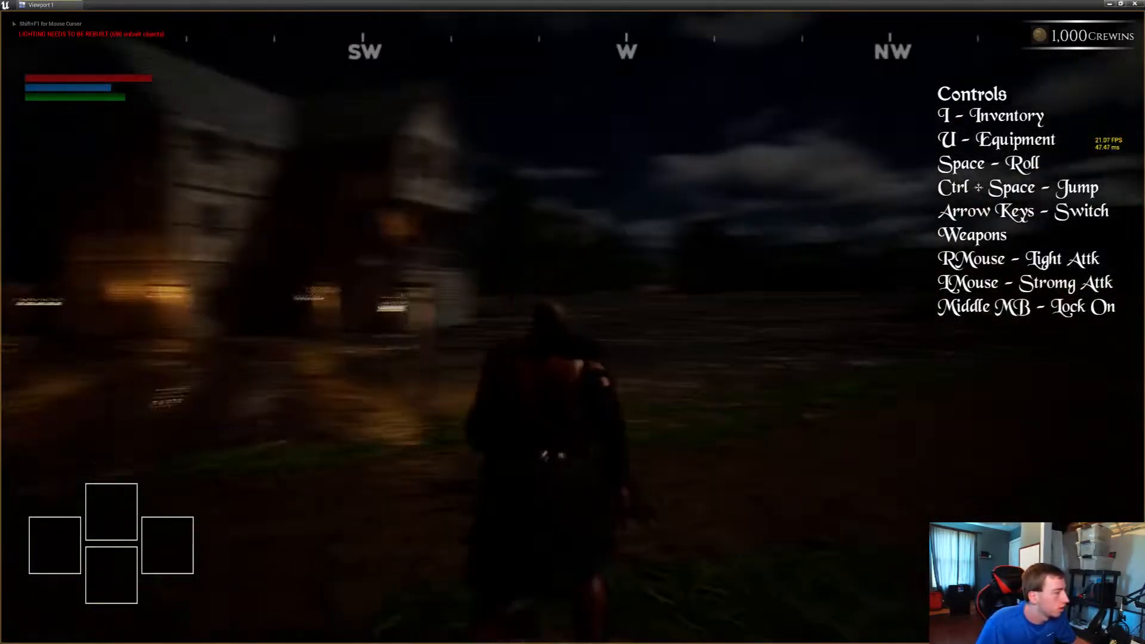
key("shift+w")
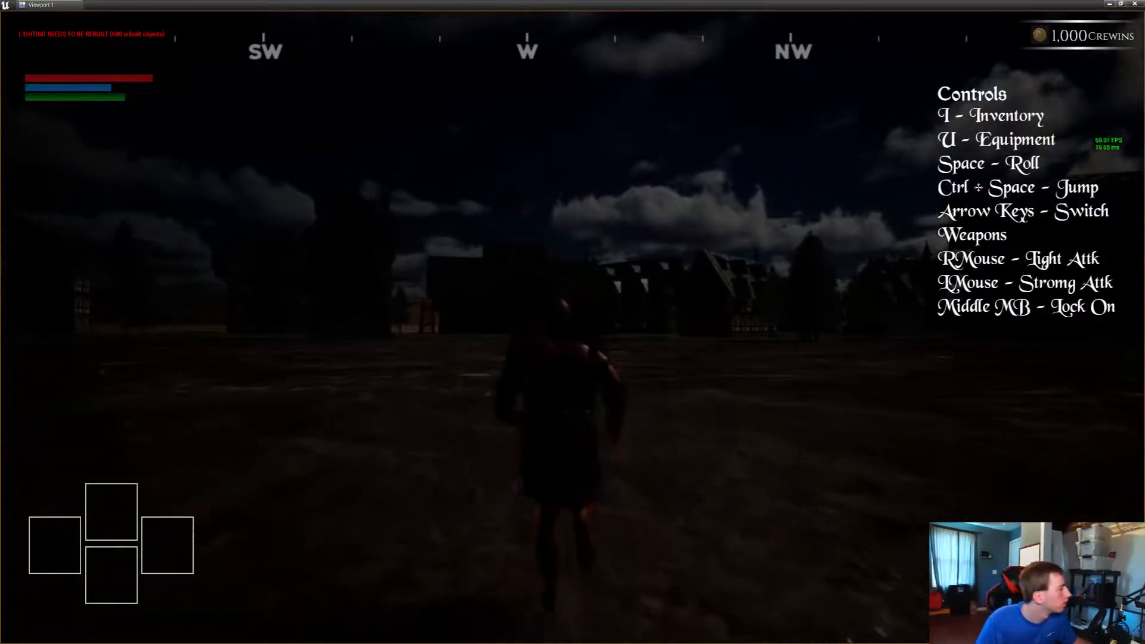
key("e")
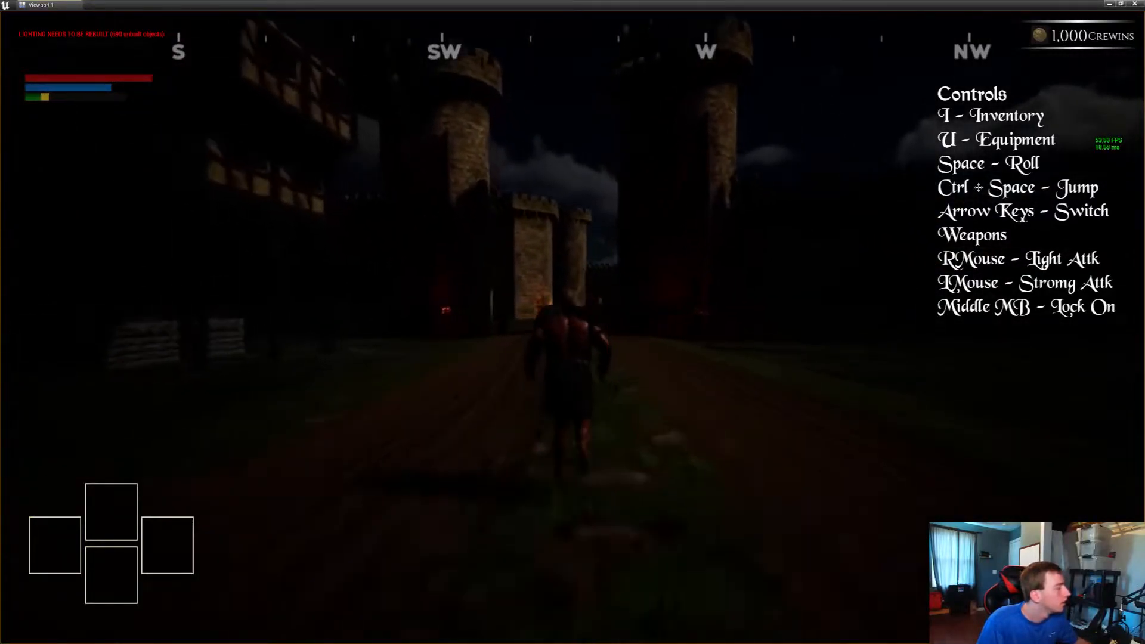
key("F11")
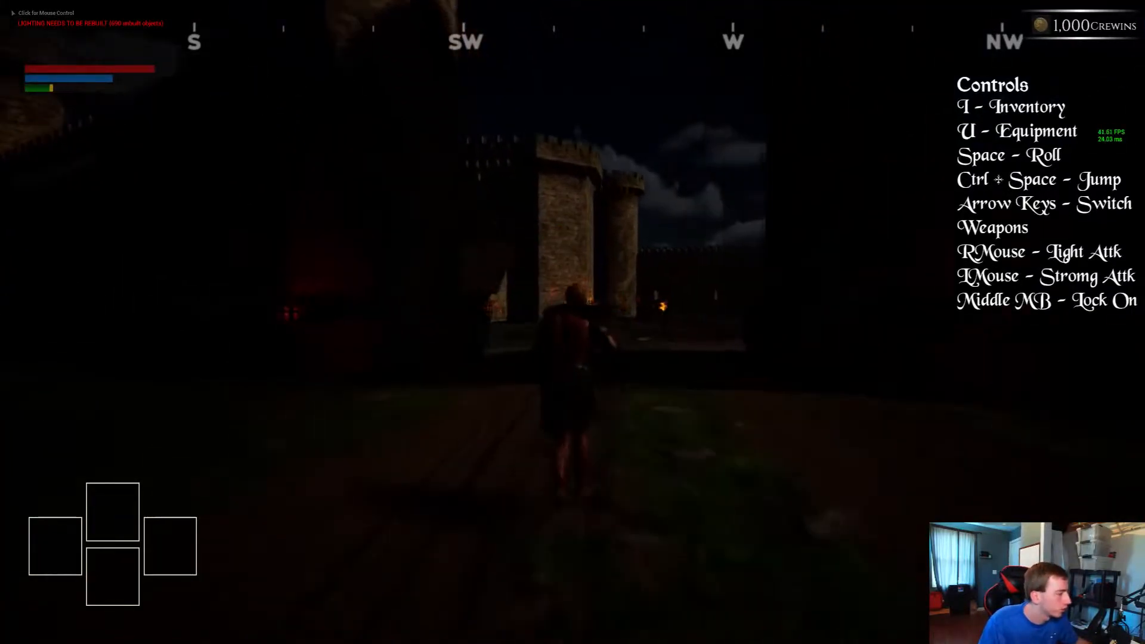
left_click(572, 322)
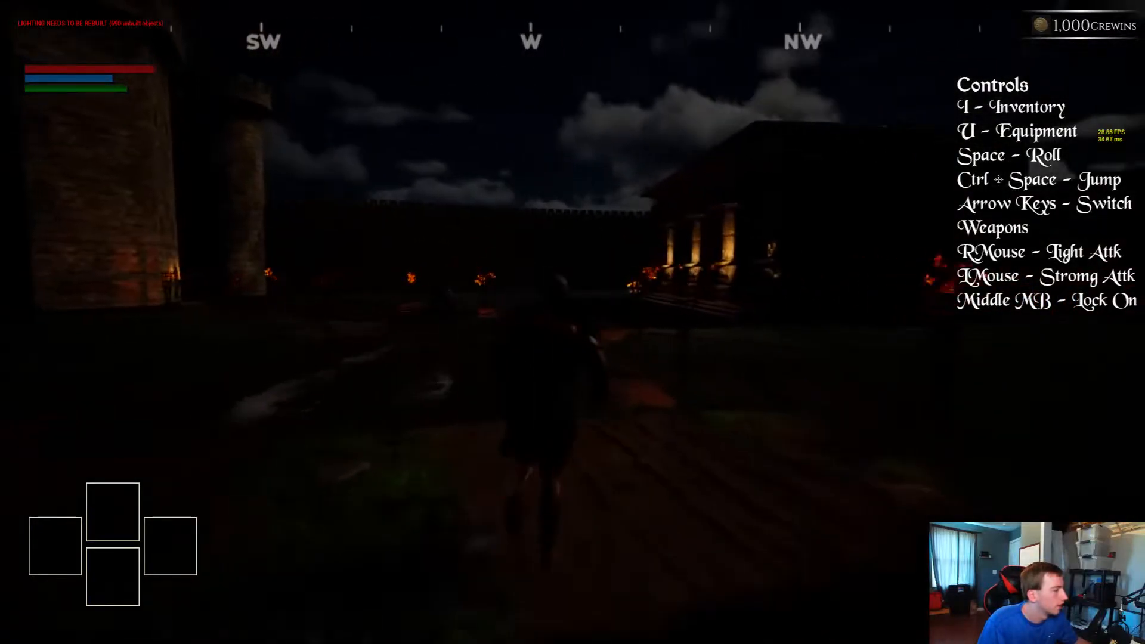
key("w")
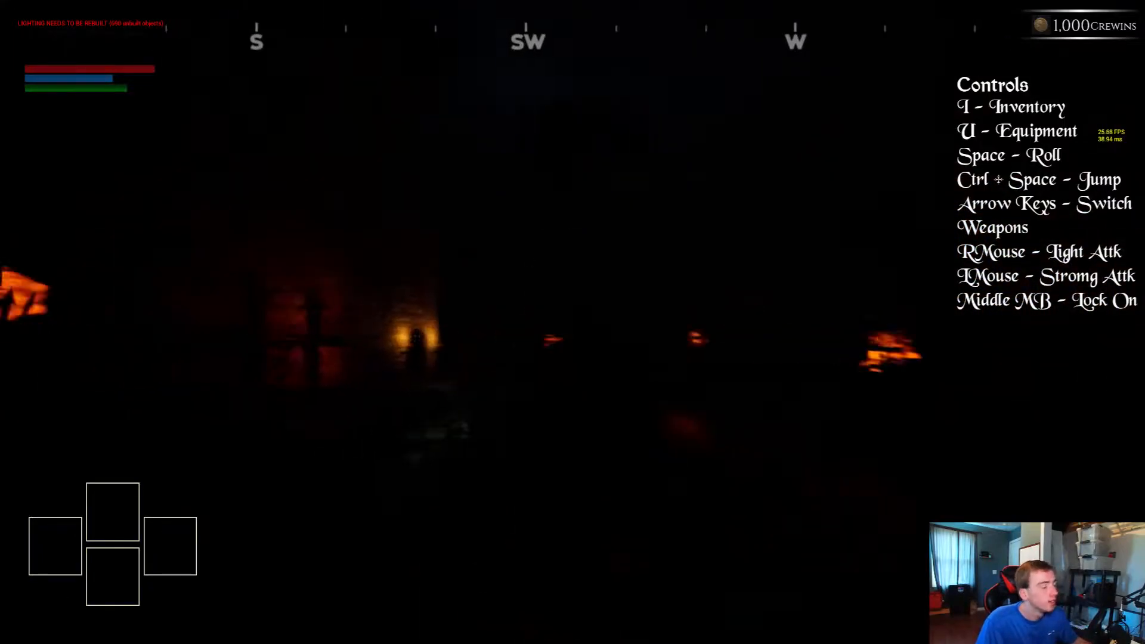
Review the in-game display and brightness options, and resume the game
key("Escape")
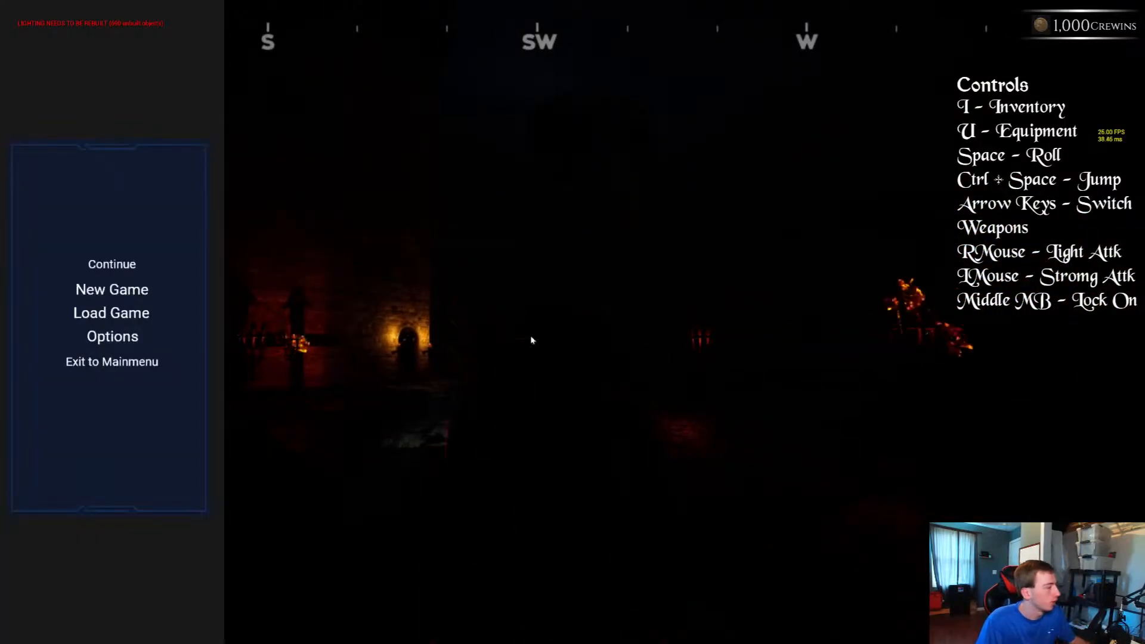
left_click(132, 338)
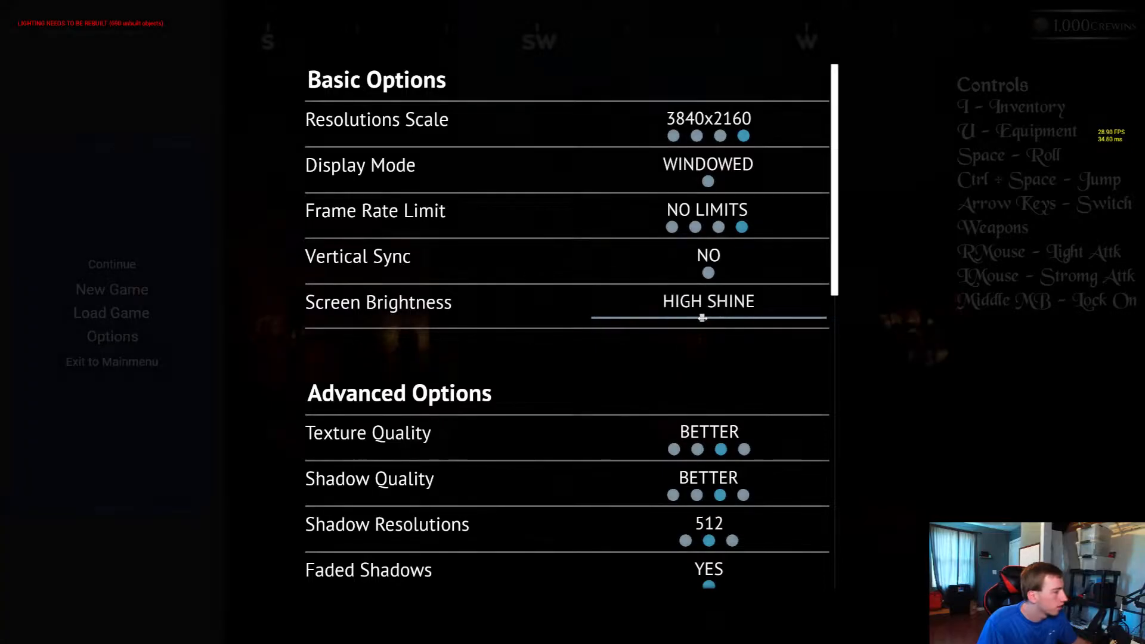
key("Escape")
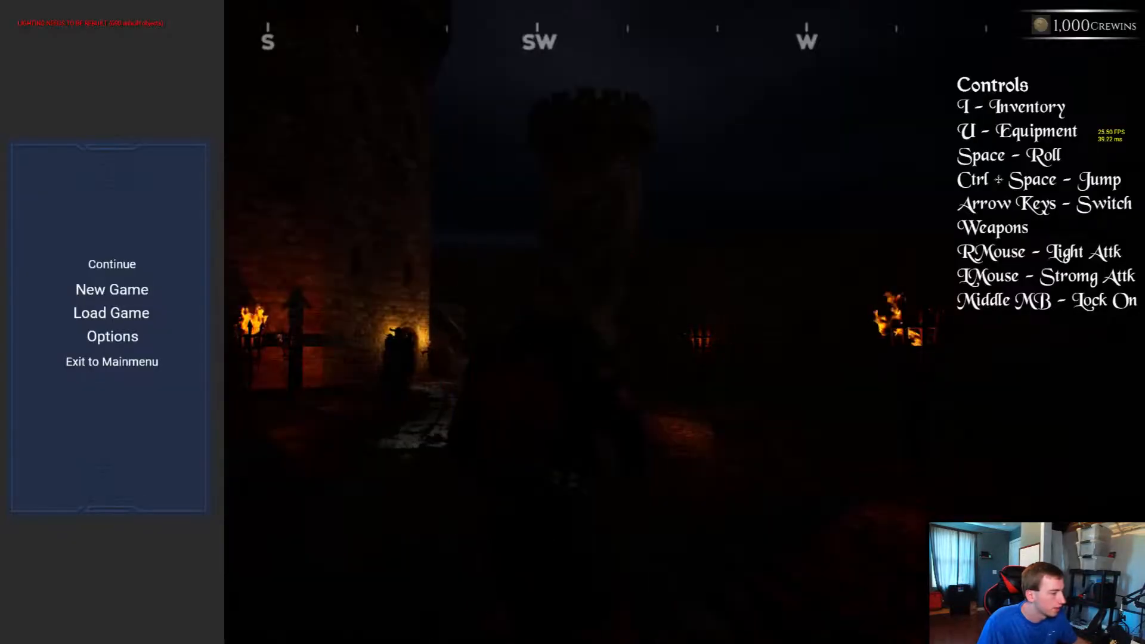
left_click(93, 267)
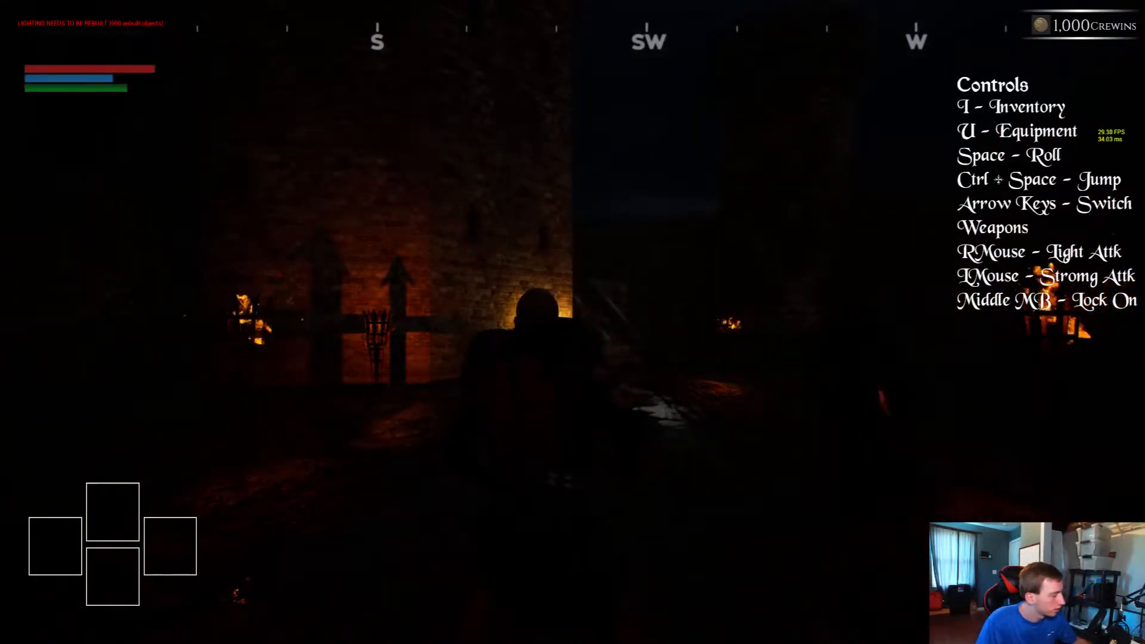
Walk through the keep's doorway to inspect the interior lighting, and end the play test
key("w")
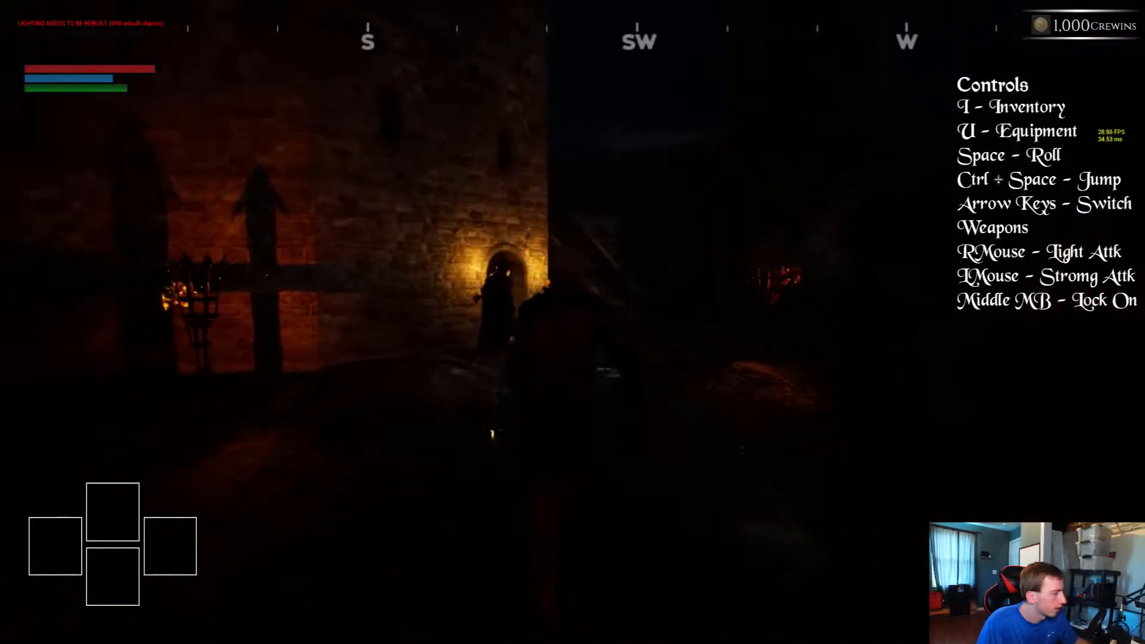
key("w")
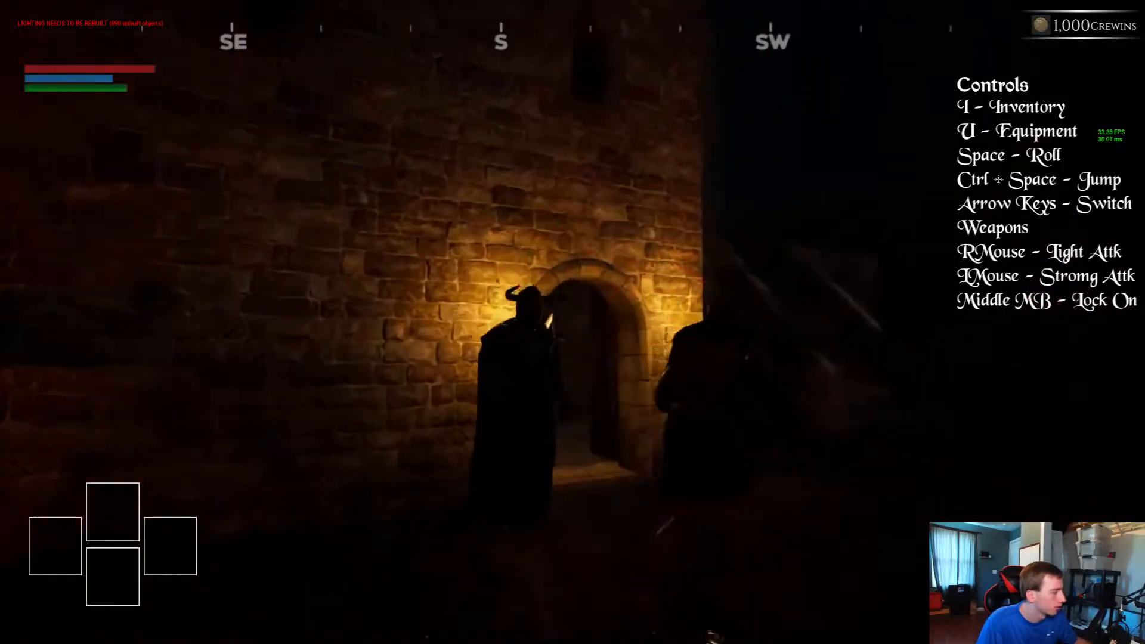
key("w")
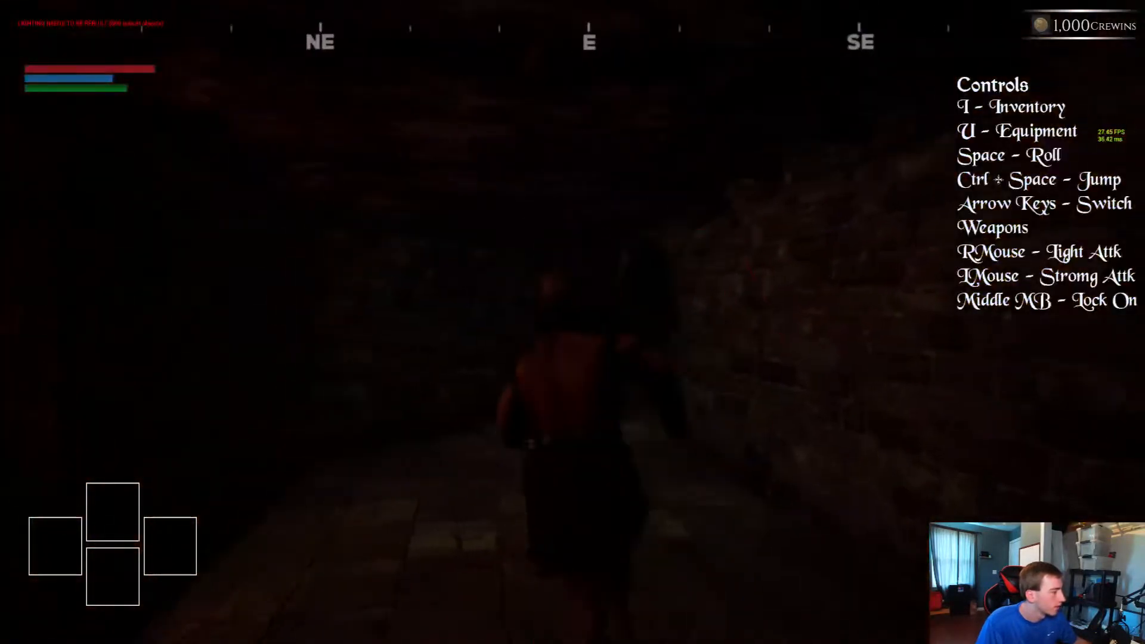
key("w")
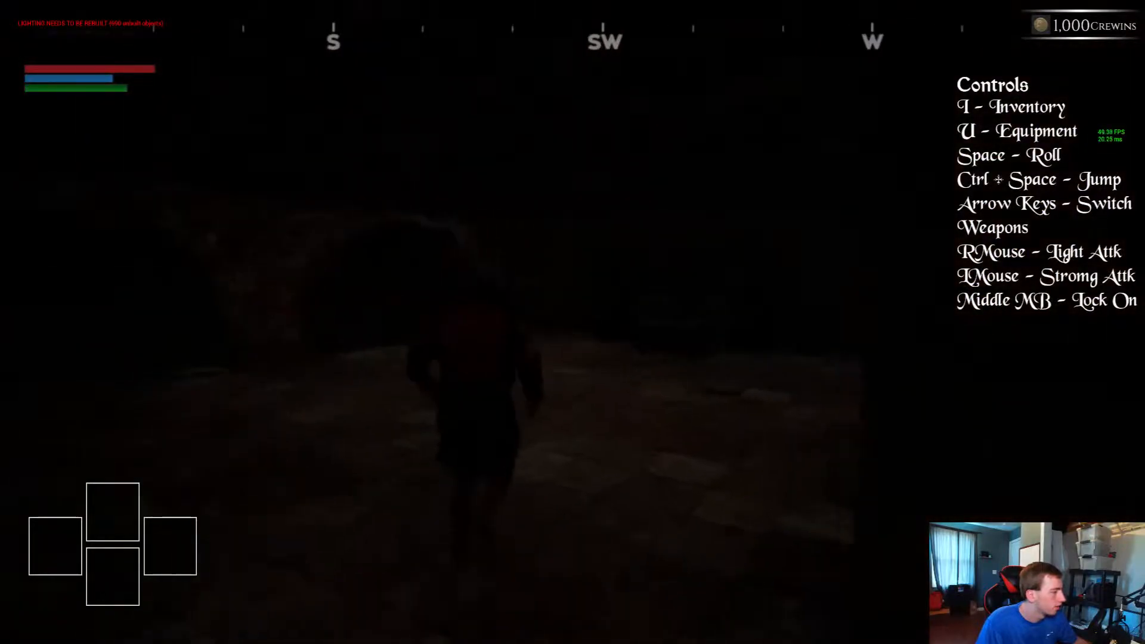
key("w")
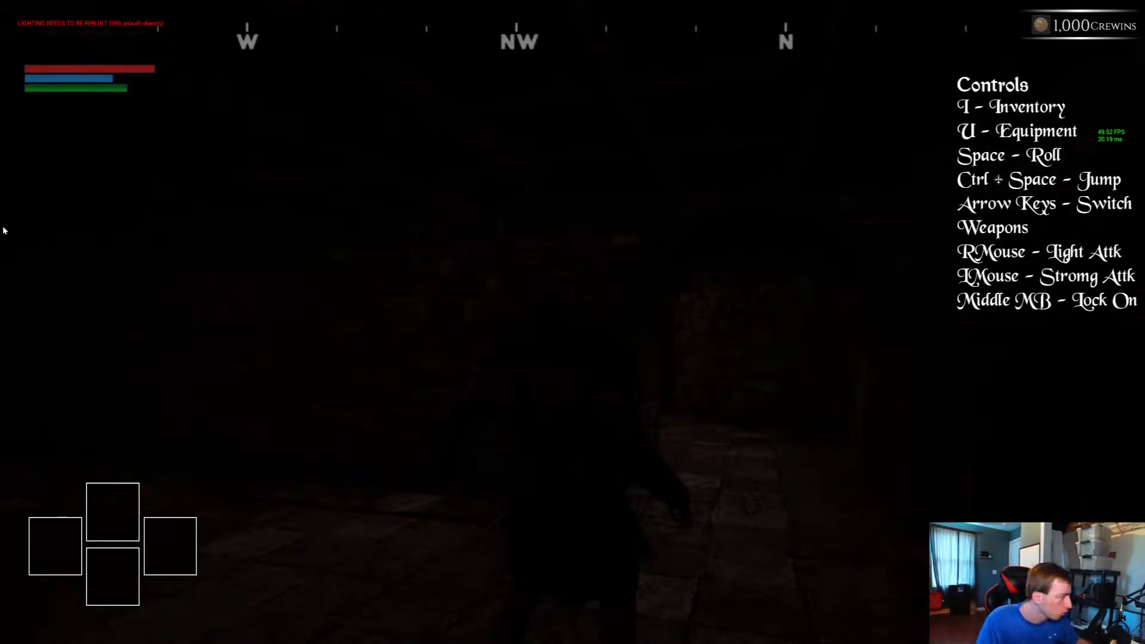
key("Escape")
Copy a grouped street lamp from the road outside the keep into the dark hall, placing it near the stairs
right_click_drag(325, 349, 333, 441)
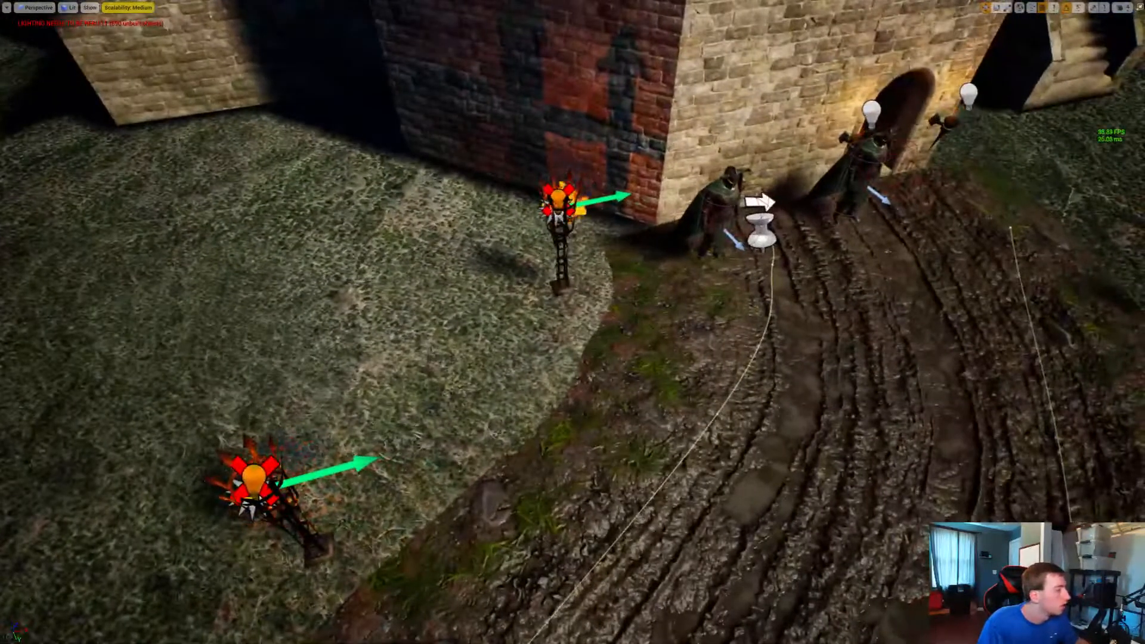
left_click(560, 232)
right_click_drag(559, 232, 740, 203)
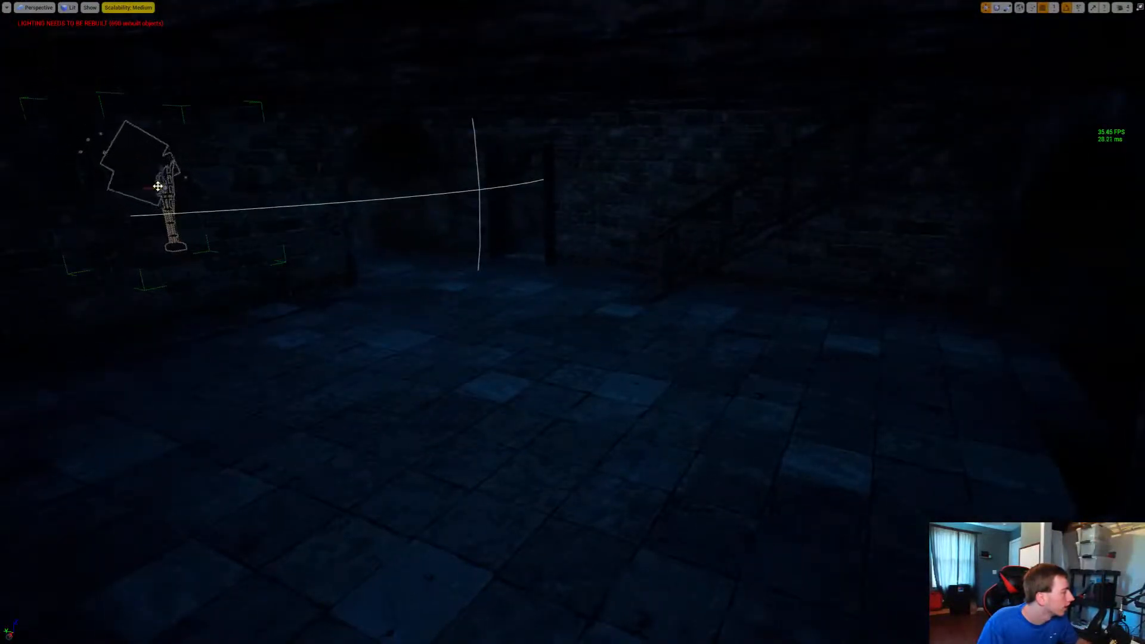
left_click_drag(169, 190, 516, 309)
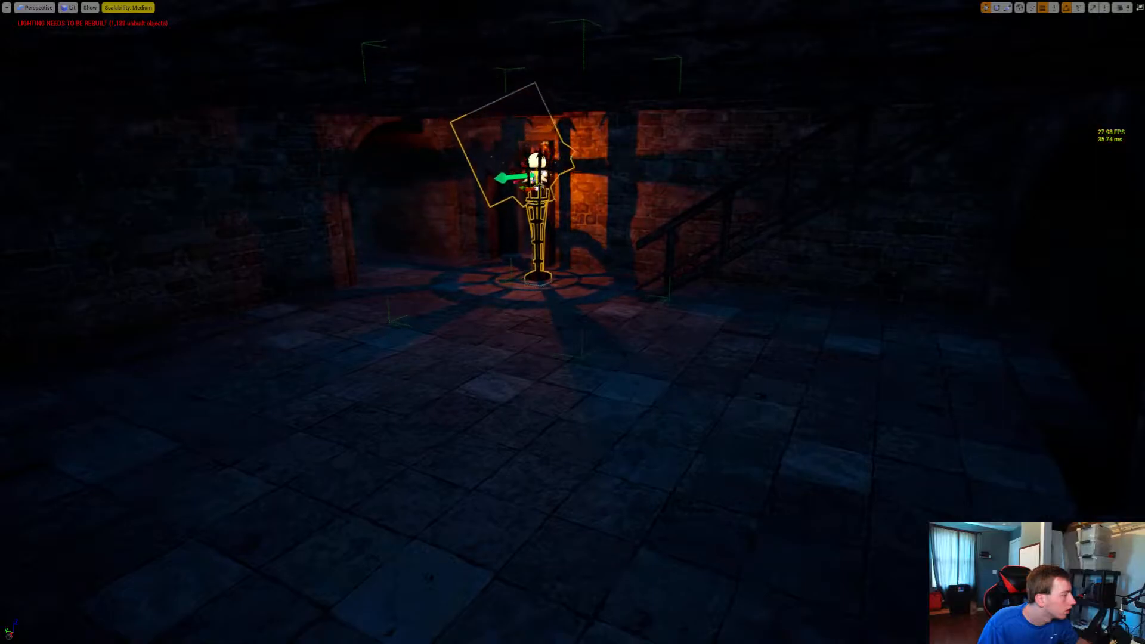
right_click_drag(516, 308, 674, 290)
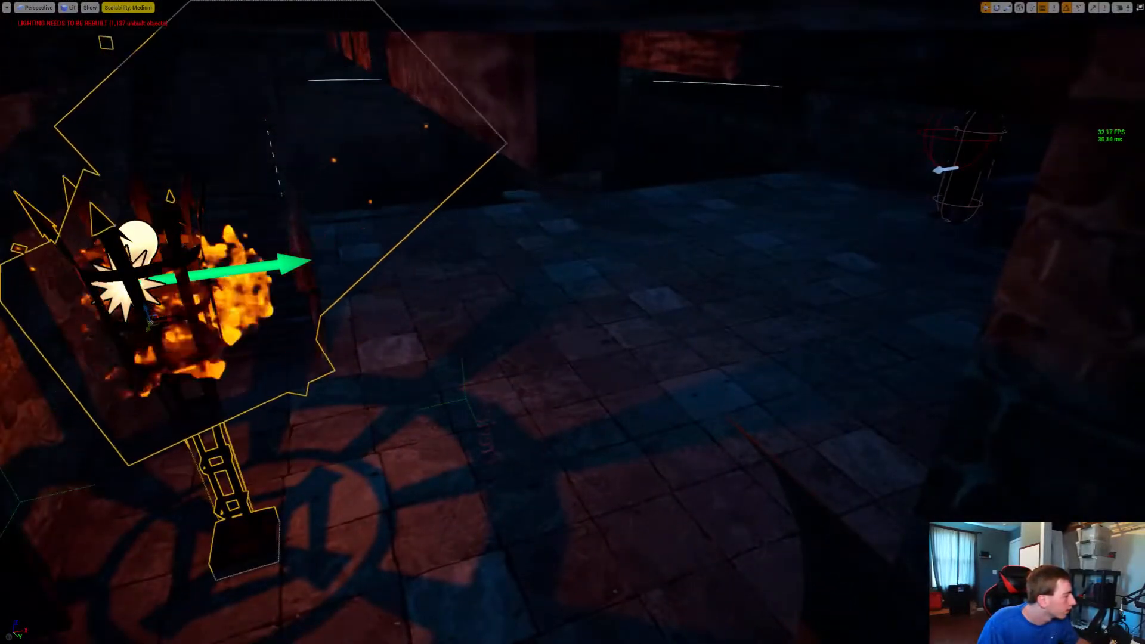
Copy the hall lamp beside one guard at the stone seat and move the original beside the guard on the other side
left_click_drag(153, 325, 921, 111, "alt")
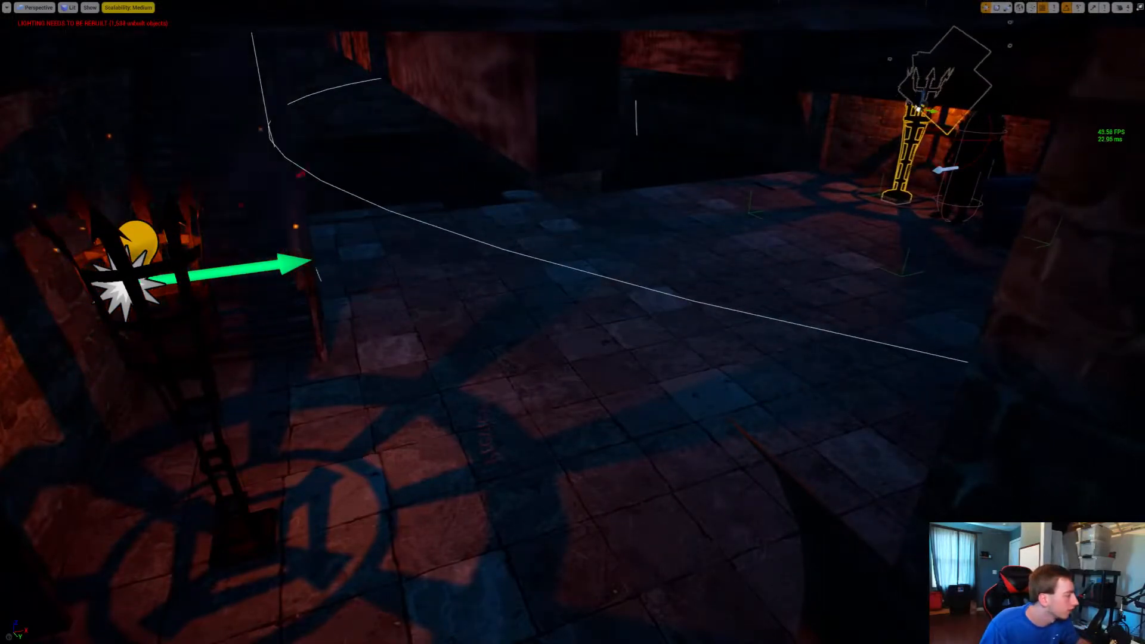
left_click(176, 325)
left_click_drag(154, 325, 1140, 146)
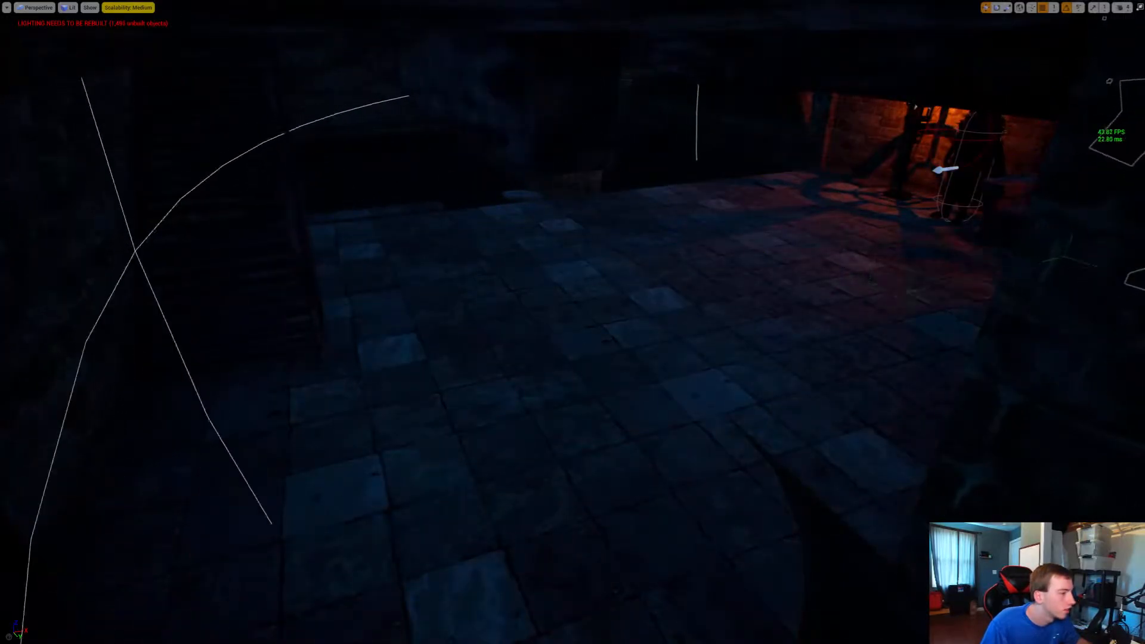
right_click_drag(572, 322, 786, 316)
key("w")
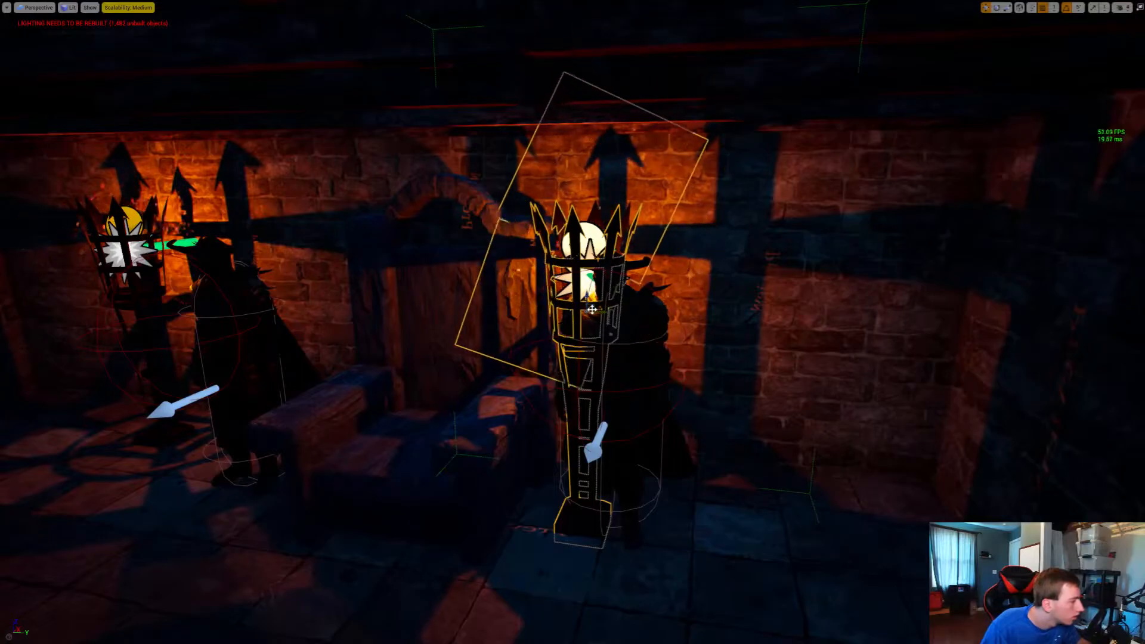
Move the lamp beside the second guard out toward the corner of the hall, adjusting its distance from the wall
left_click_drag(594, 308, 898, 317)
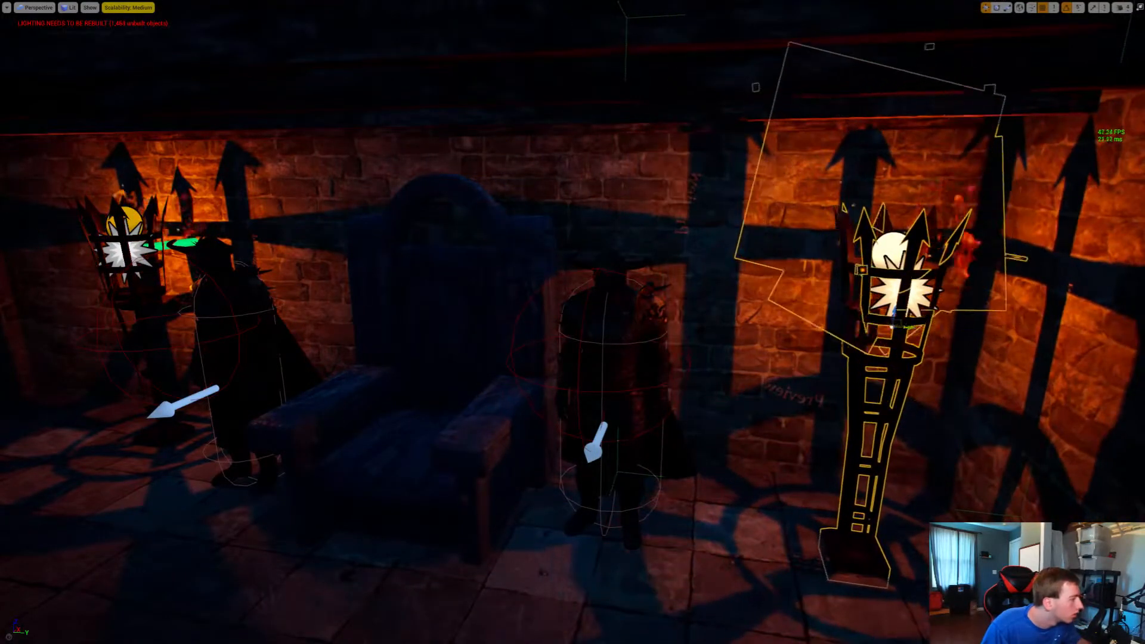
key("a")
right_click_drag(897, 317, 1026, 376)
key("a")
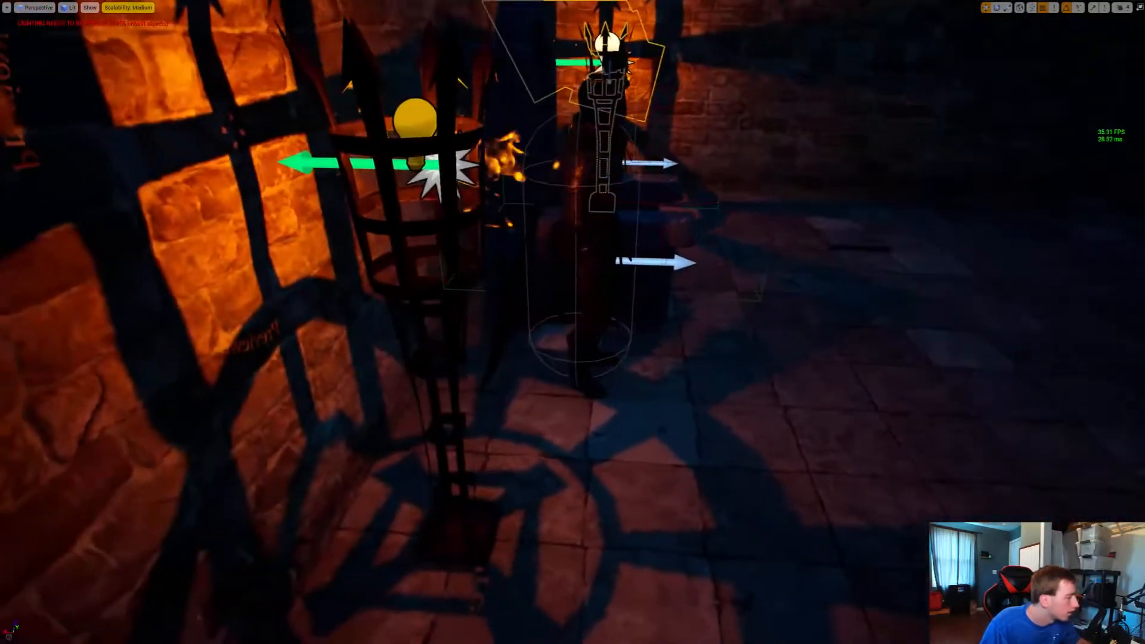
left_click(446, 293)
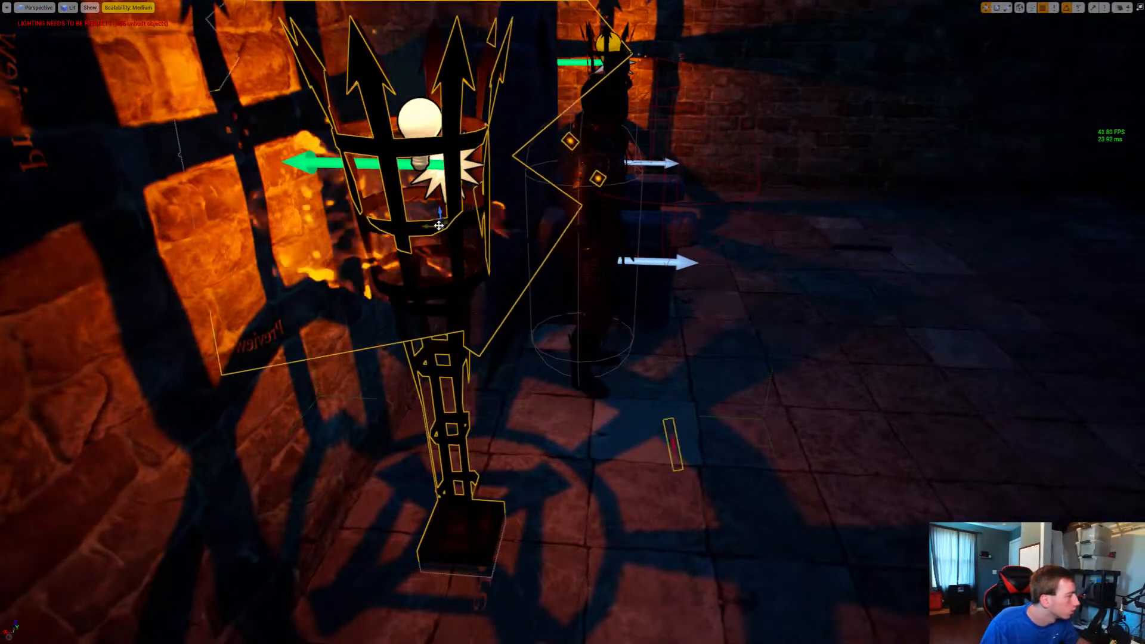
left_click_drag(438, 225, 614, 233)
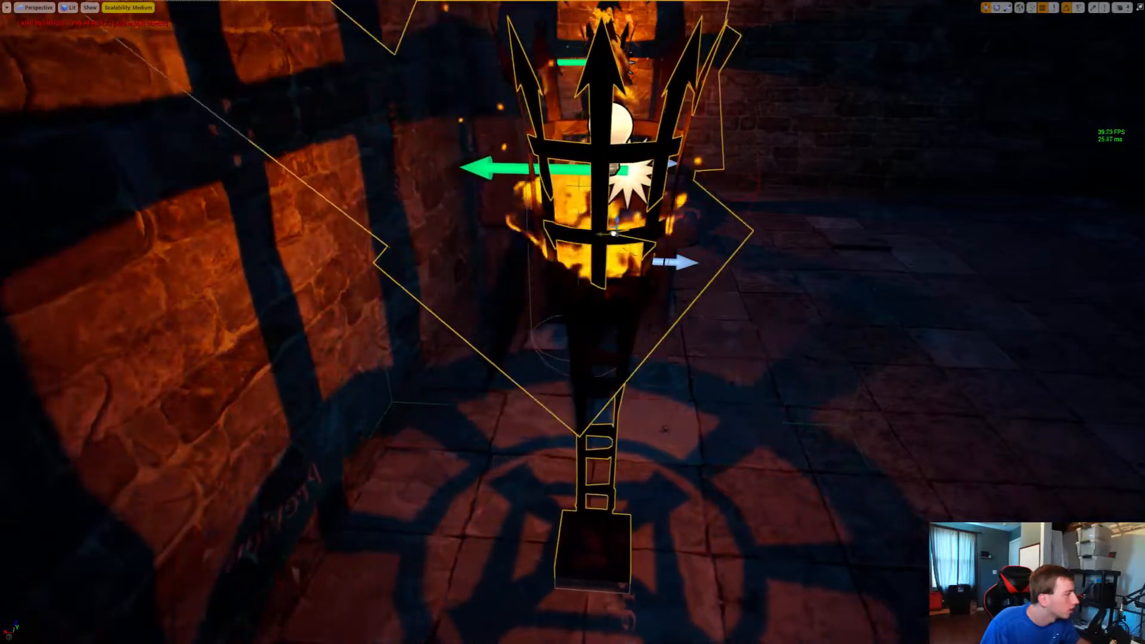
Copy the corner lamp through the dividing stone wall into the dark corner of the adjoining room
key("d")
right_click_drag(614, 233, 140, 205)
key("s")
key("w")
right_click_drag(572, 322, 512, 364)
key("w")
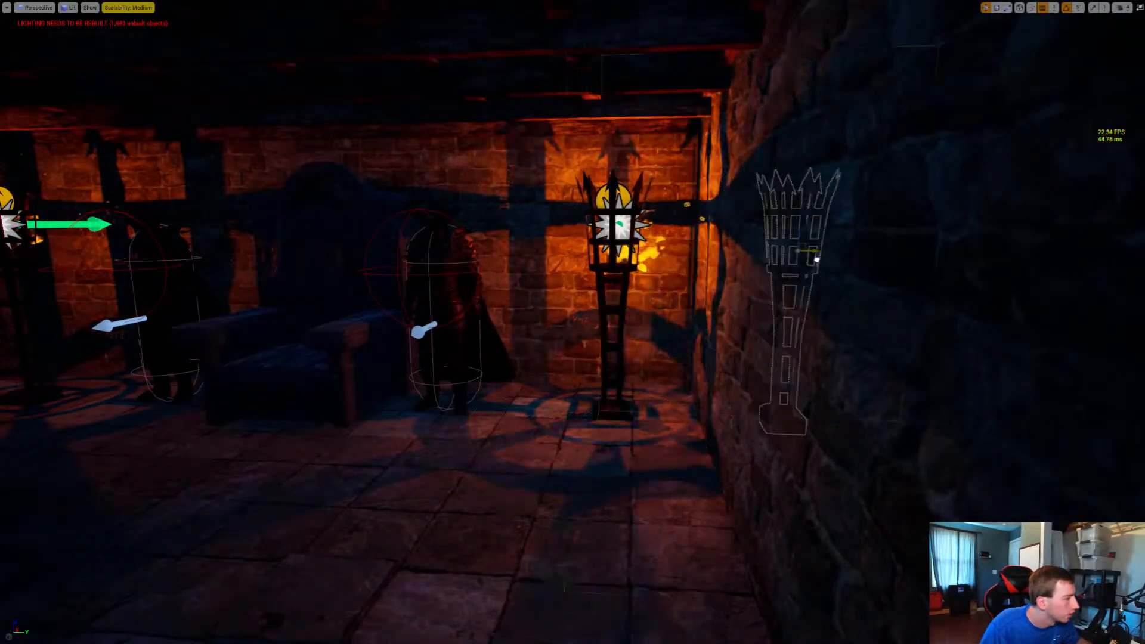
left_click_drag(816, 259, 412, 257)
key("d")
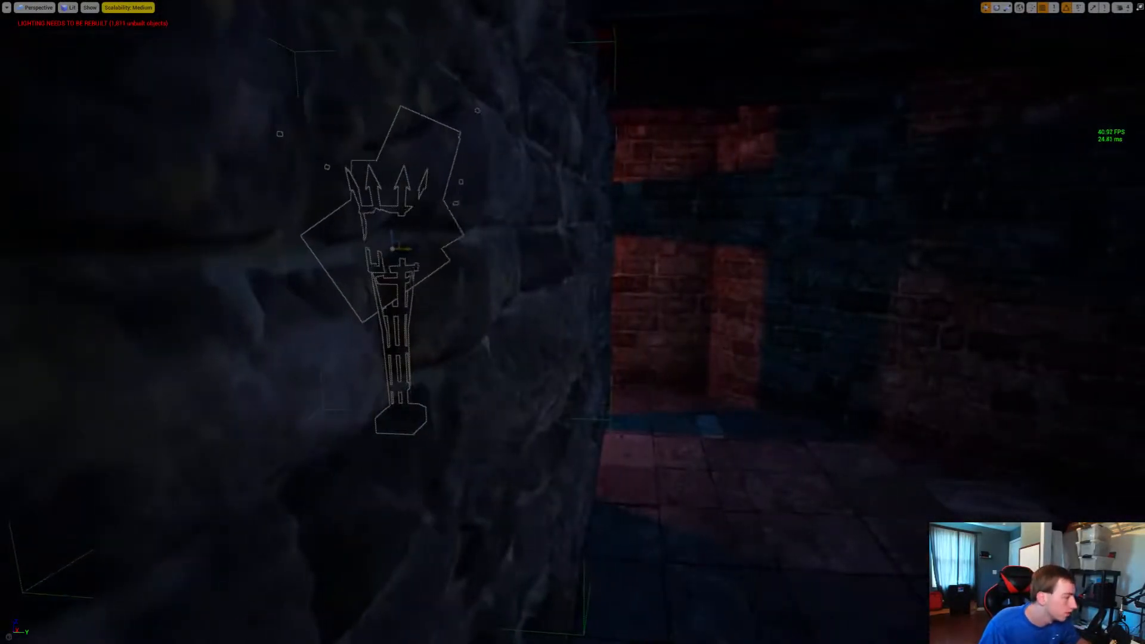
key("d")
mouse_move(403, 249)
right_mouse_down()
mouse_move(375, 224)
mouse_move(298, 226)
mouse_move(412, 248)
right_mouse_up()
key("w")
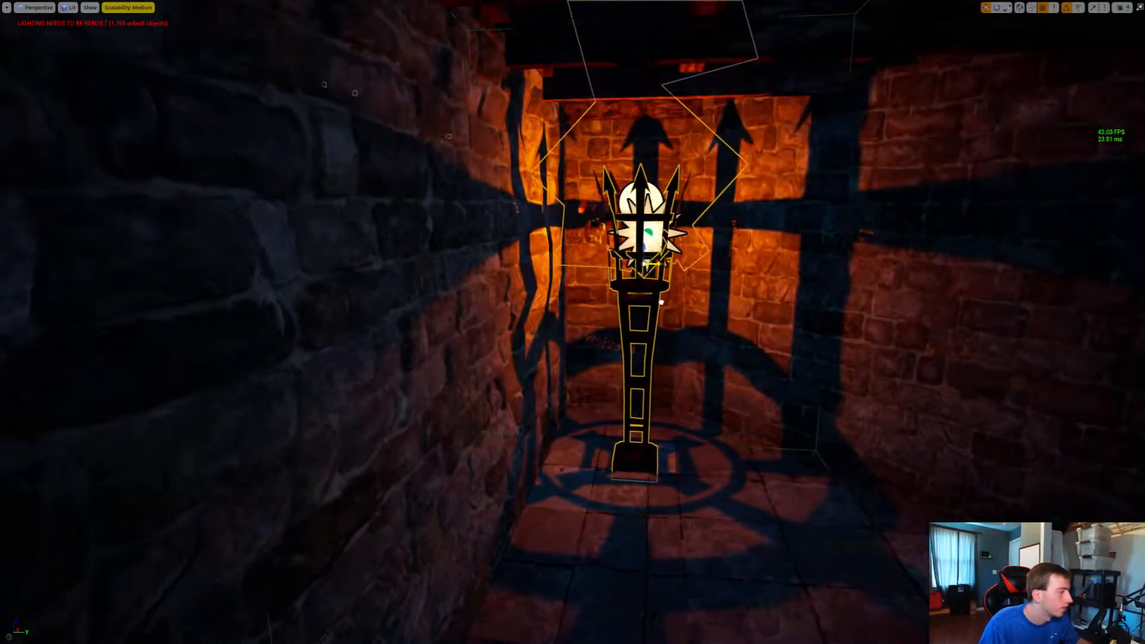
Copy the adjoining room's lamp to the area by the outside doorway and shift it along the wall into the corner
key("d")
right_click_drag(660, 302, 685, 292)
key("w")
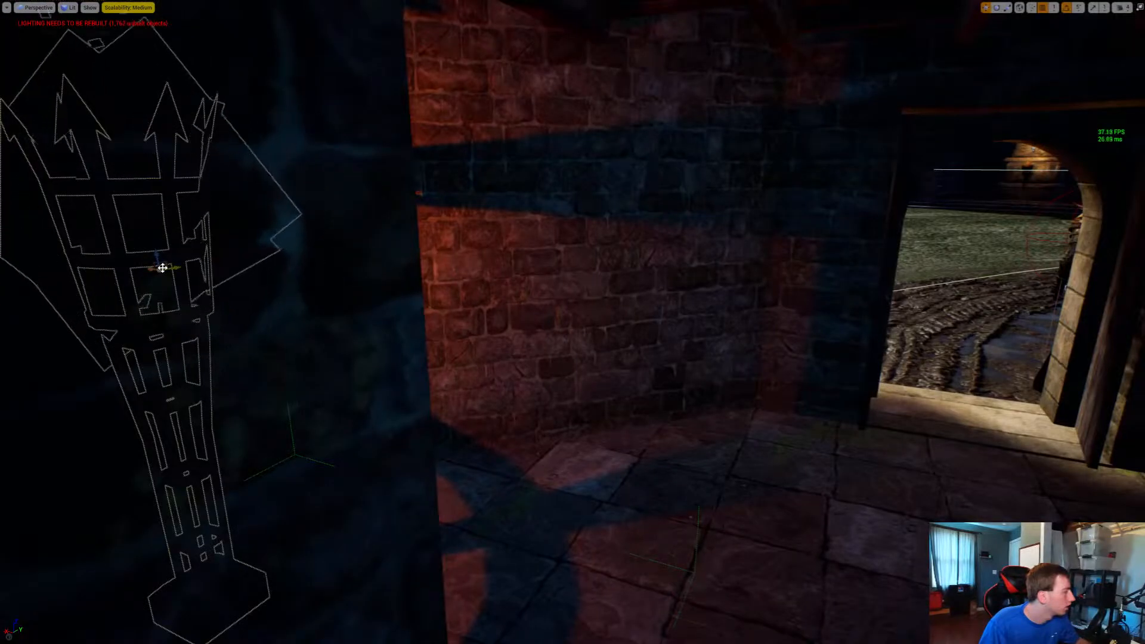
left_click_drag(162, 268, 1136, 286)
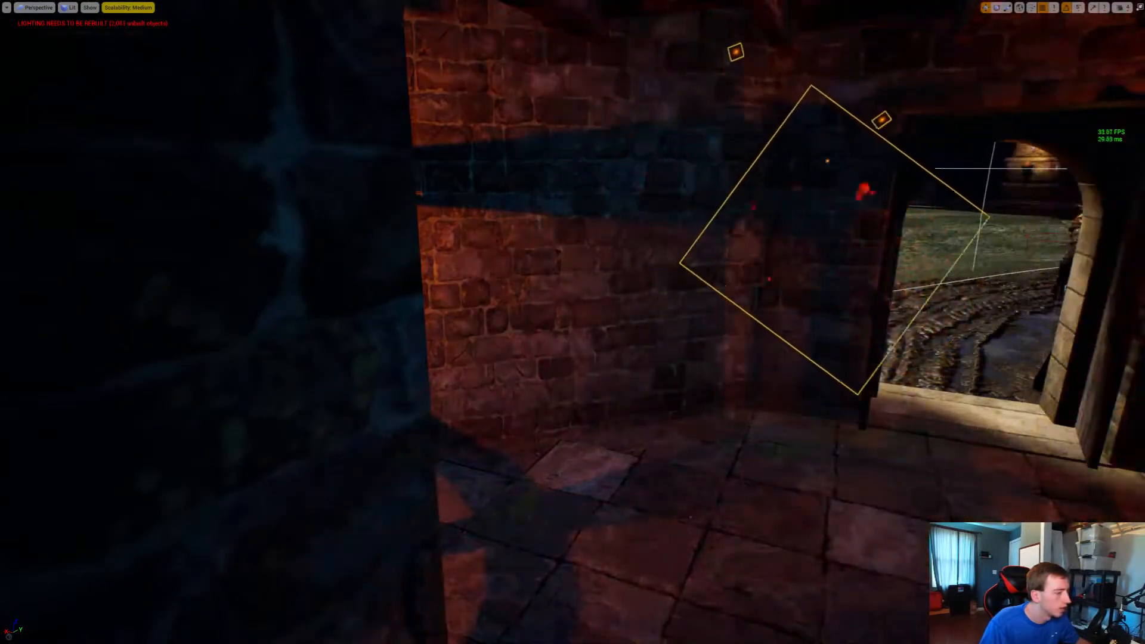
right_click_drag(573, 322, 930, 322)
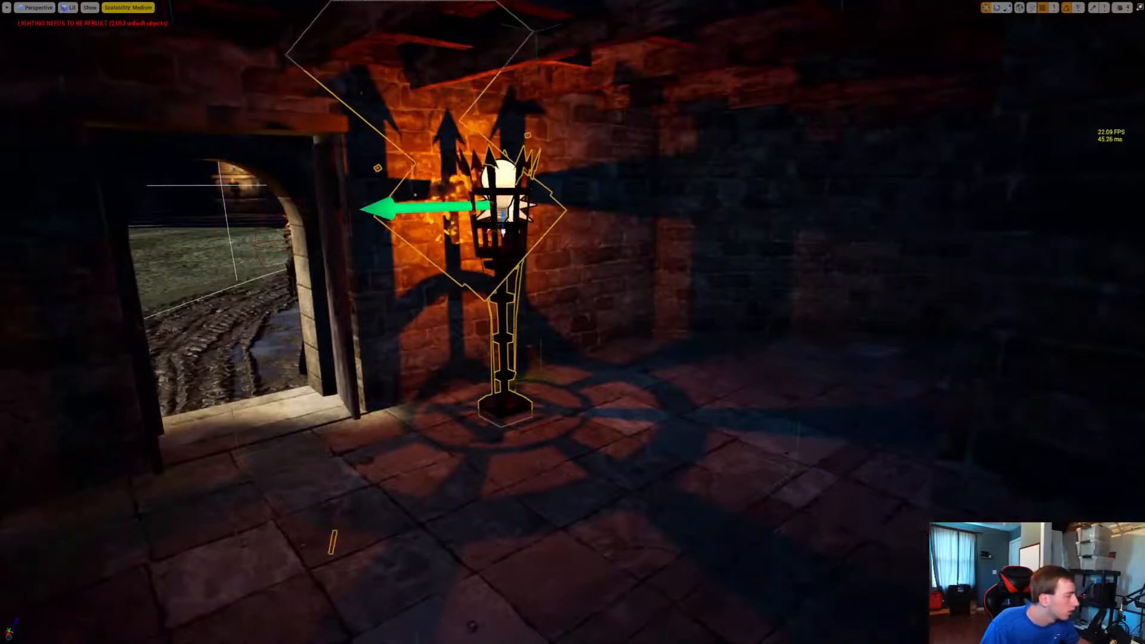
right_click_drag(572, 322, 525, 412)
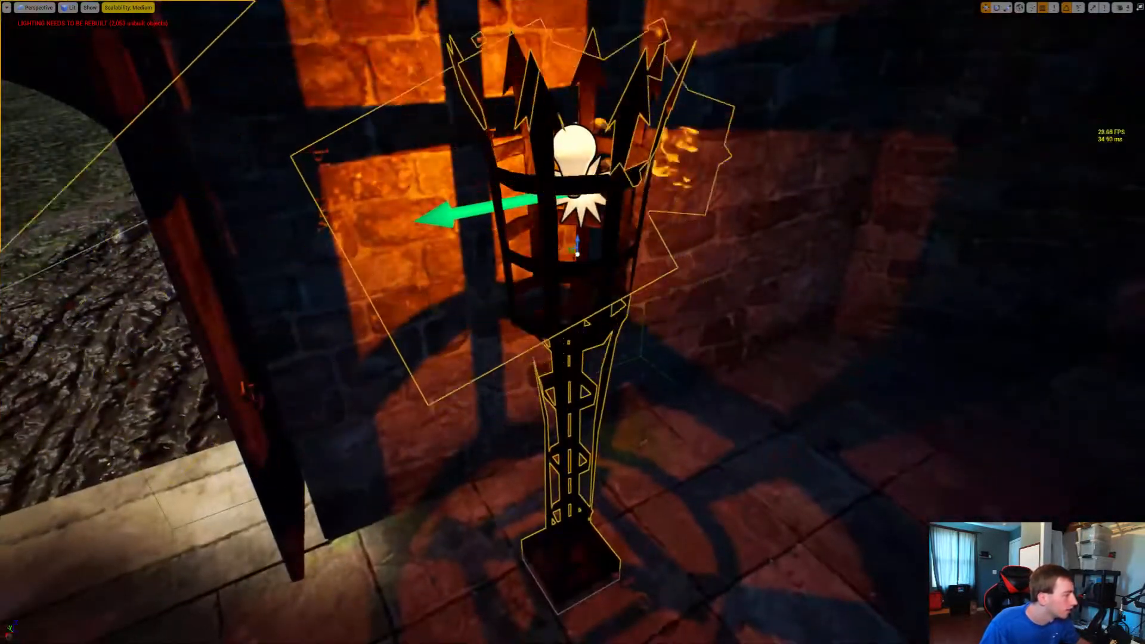
left_click_drag(477, 211, 901, 139)
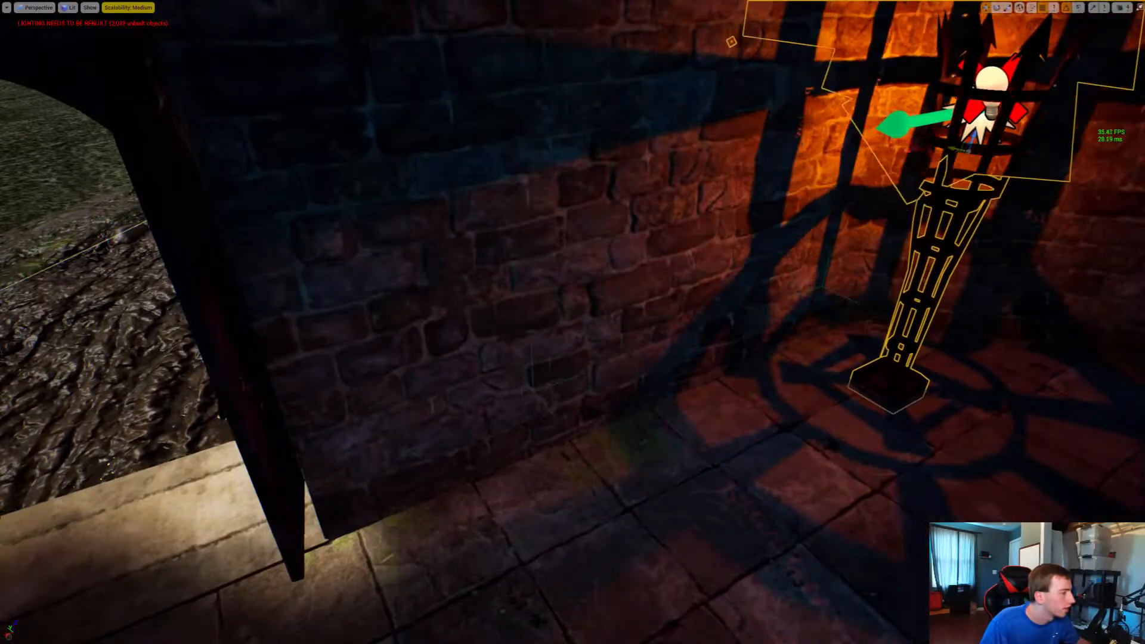
Place a wall torch beside the arched doorway, rotate it 180 degrees to face the room, and copy it to the doorway's other side
right_click_drag(573, 321, 930, 319)
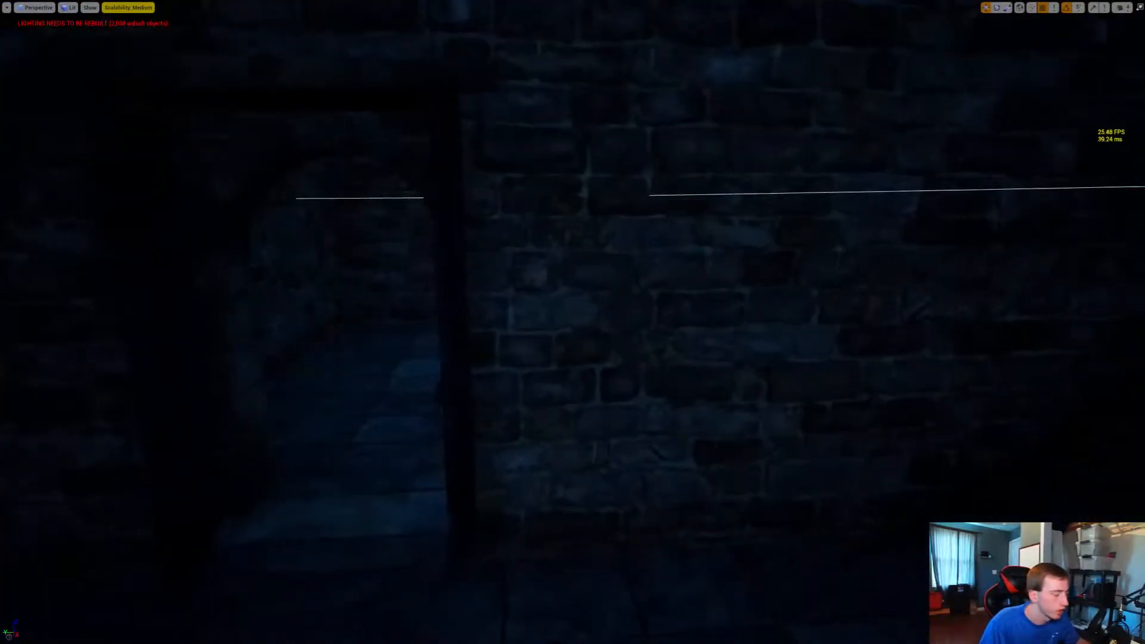
left_click_drag(0, 352, 515, 347)
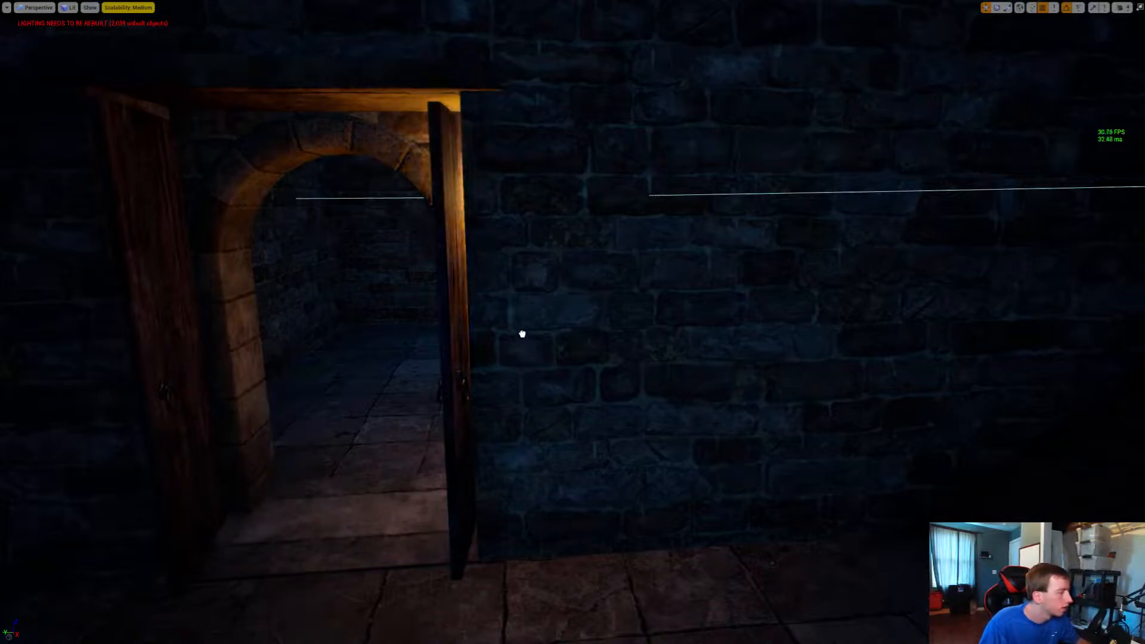
left_click_drag(512, 338, 543, 337)
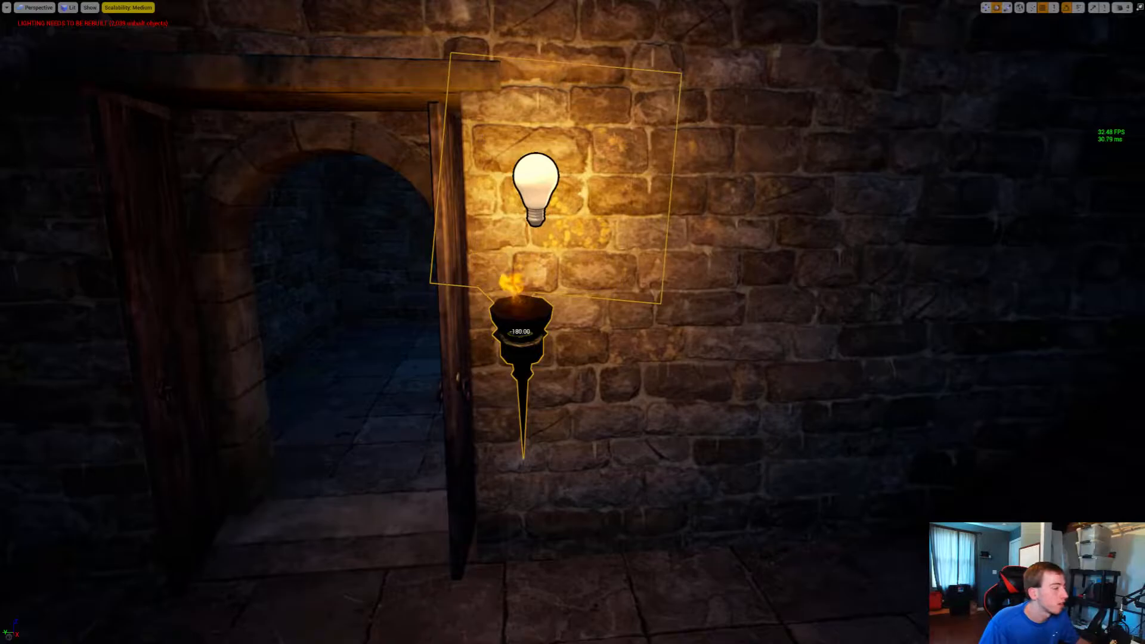
right_click_drag(519, 338, 573, 334)
key("w")
left_click(572, 334)
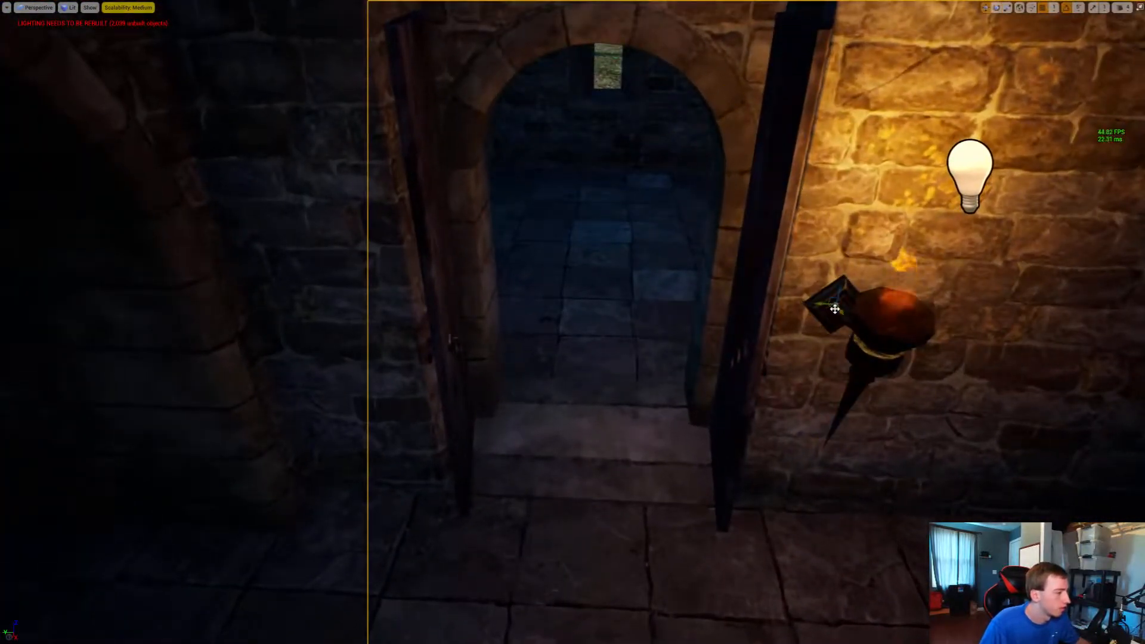
left_click_drag(835, 308, 335, 308, "alt")
Place a pair of torches on the reverse side of the doorway wall and turn them to face that room
right_click_drag(339, 304, 557, 280)
key("w")
key("s")
key("w")
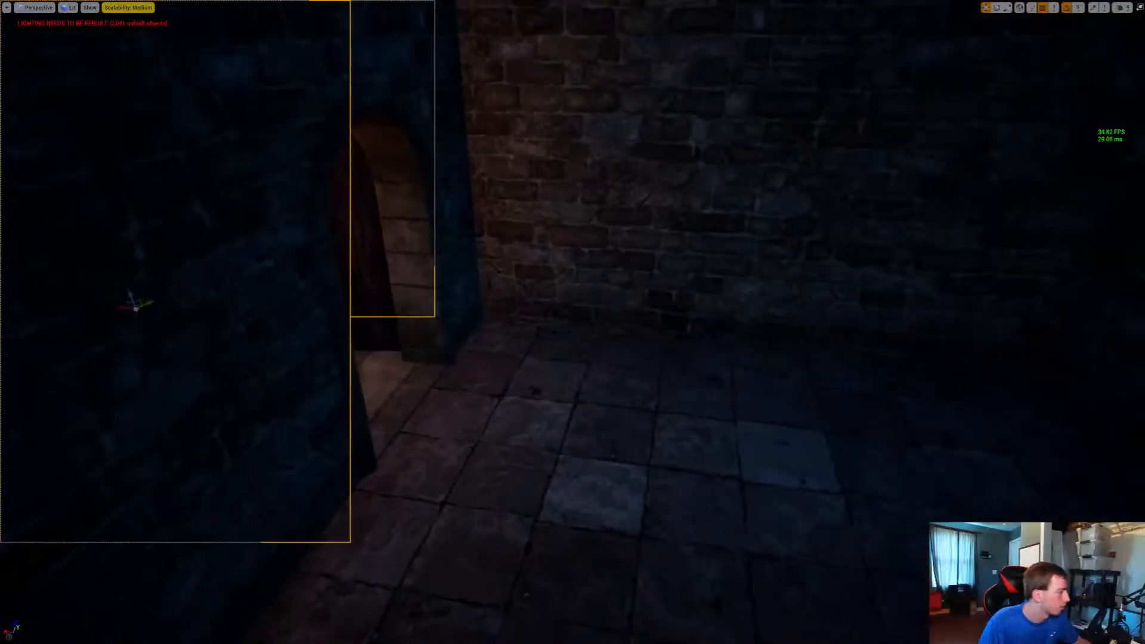
left_click_drag(242, 336, 524, 371)
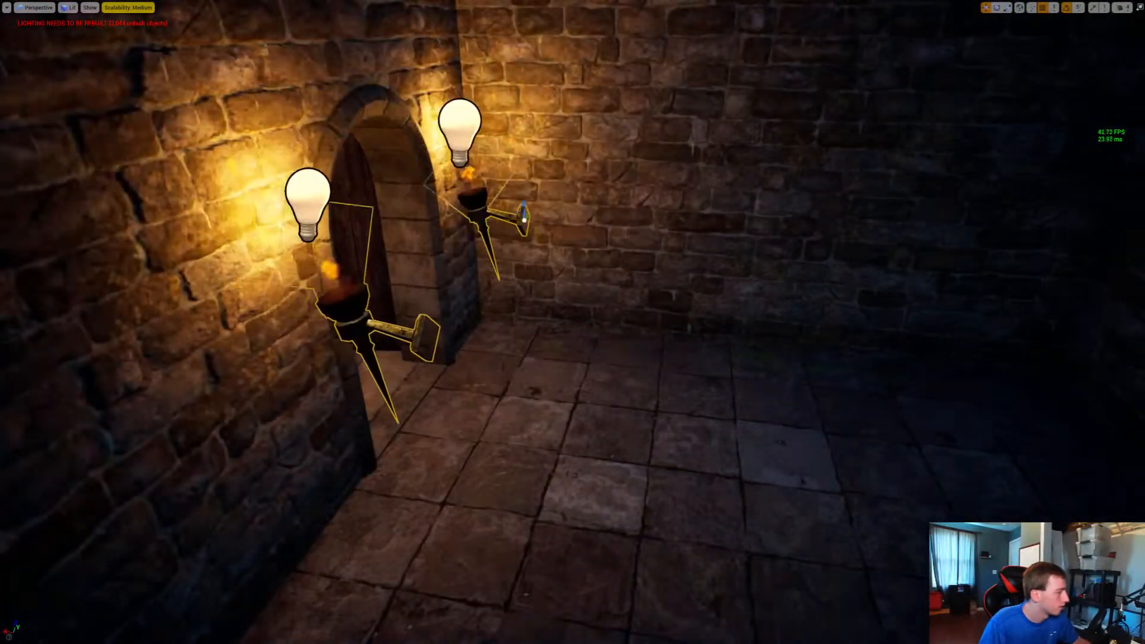
left_click_drag(530, 226, 653, 226)
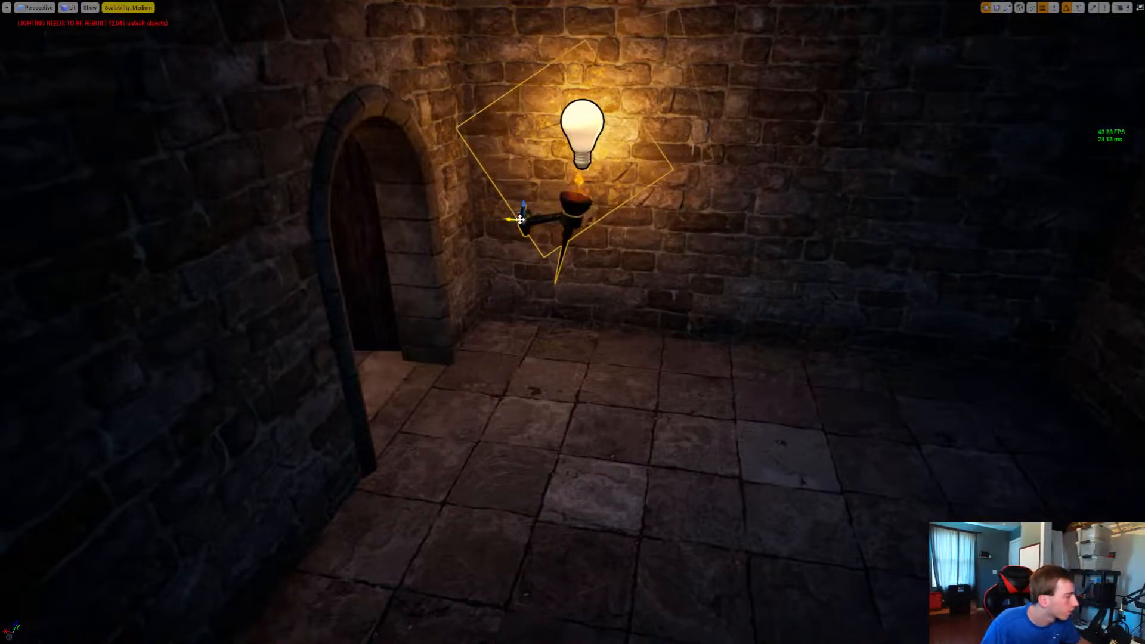
left_click_drag(523, 218, 308, 316)
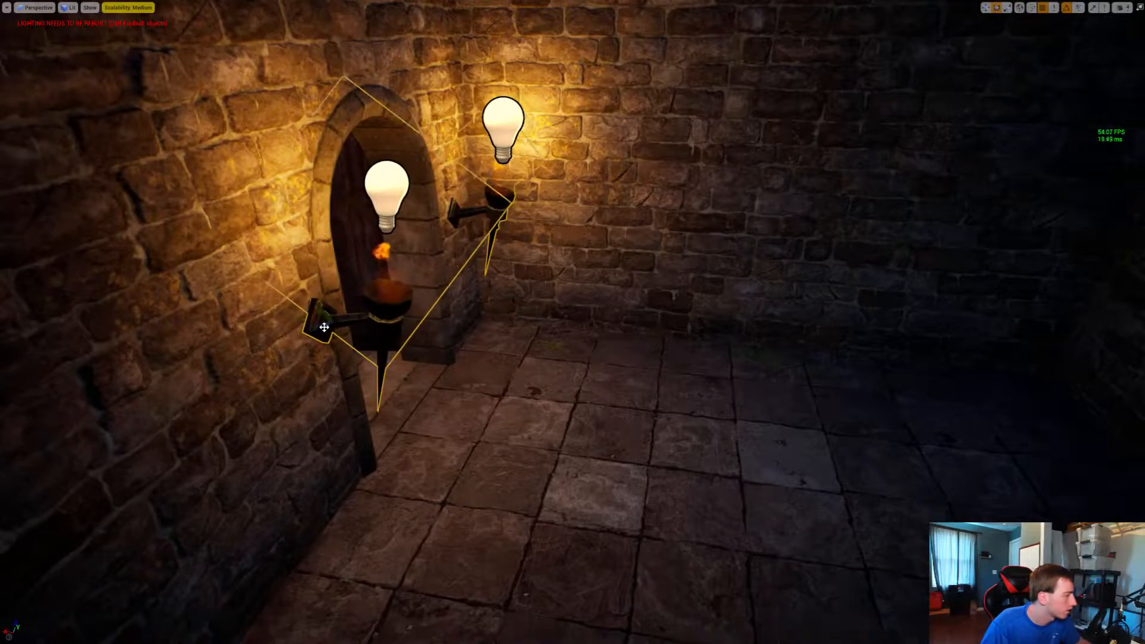
Nudge the doorway torches toward the stone until their brackets sit against the wall
right_click_drag(342, 320, 316, 342)
key("w")
right_click_drag(530, 429, 514, 447)
key("e")
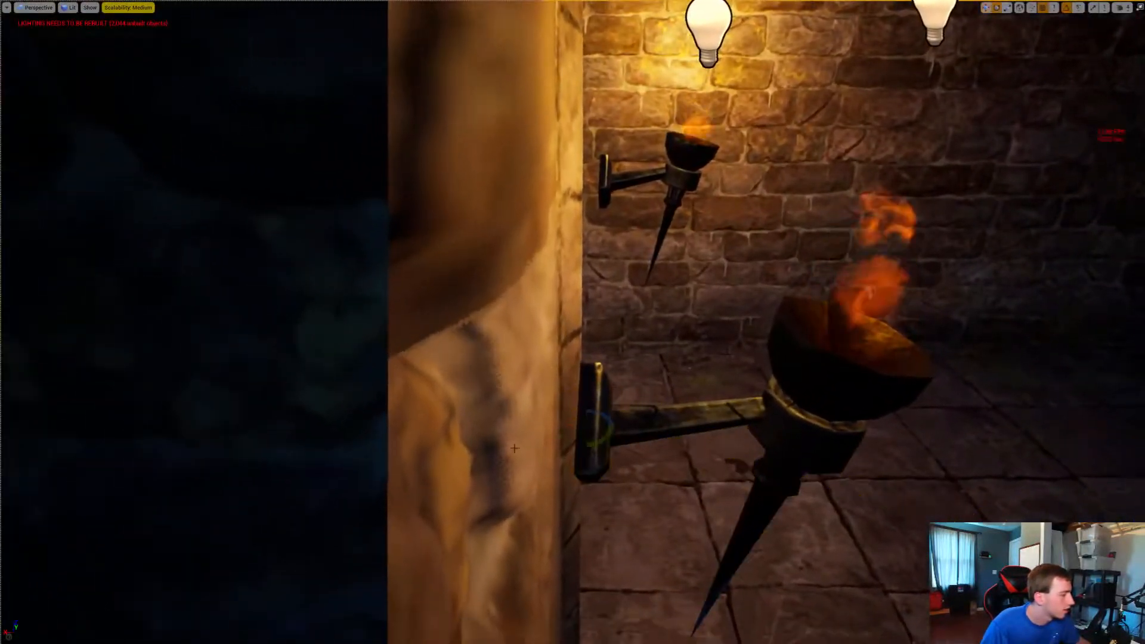
left_click(597, 423)
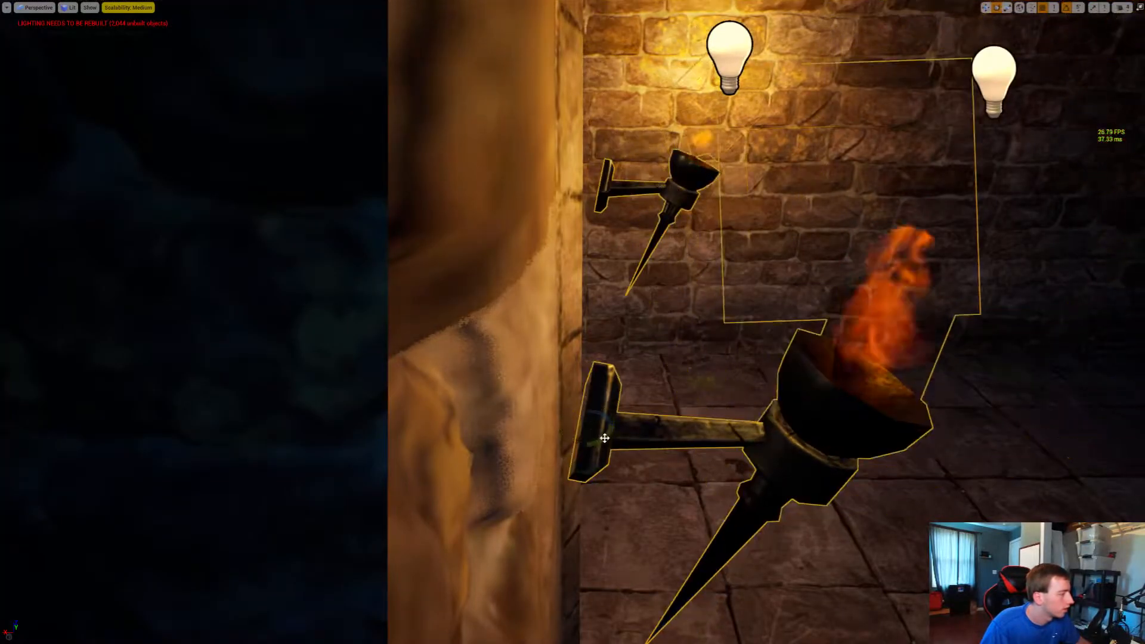
mouse_move(604, 415)
left_mouse_down()
mouse_move(617, 417)
mouse_move(589, 417)
left_mouse_up()
right_click_drag(589, 418, 570, 419)
key("d")
key("a")
key("d")
key("a")
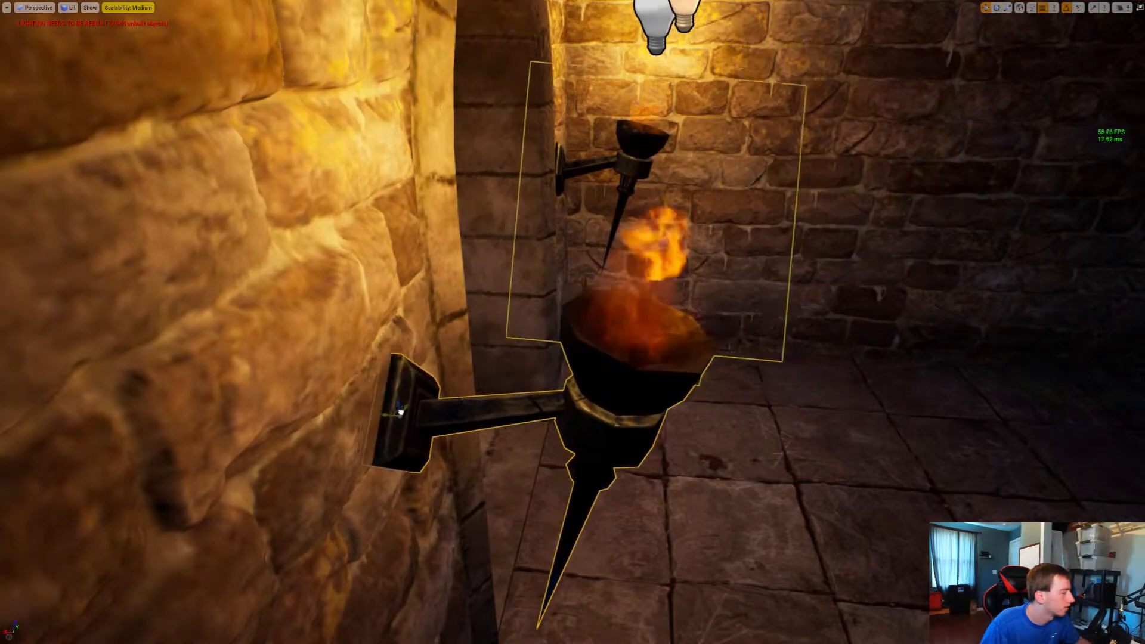
Examine the stairway and dark upper floor above the lit doorway for places that need lighting
key("s")
right_click_drag(573, 358, 35, 337)
key("w")
key("w")
key("w")
key("w")
right_click_drag(573, 334, 81, 387)
key("w")
key("w")
key("w")
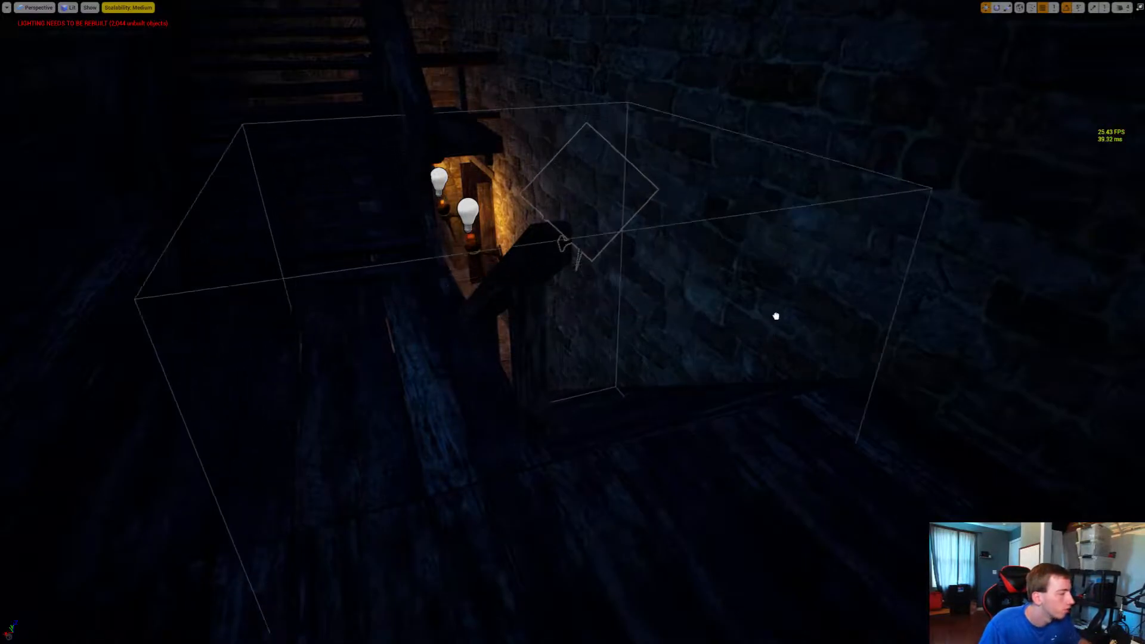
right_click_drag(573, 322, 477, 364)
key("s")
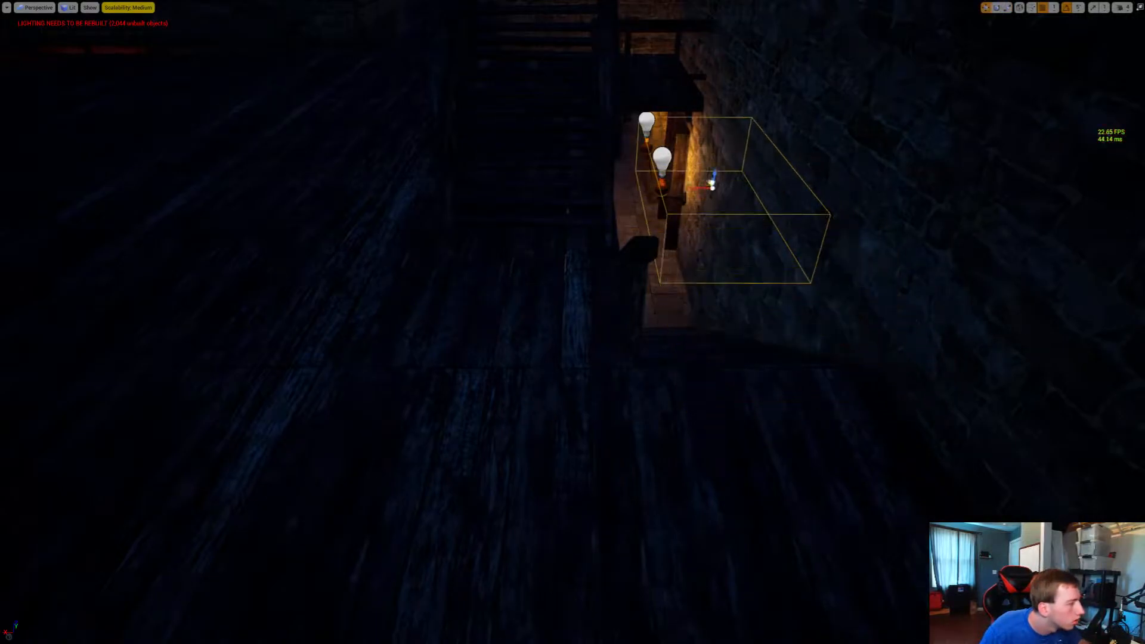
Place a grouped wall torch on the pillar between the two large arches and rotate it to face the hall
left_click_drag(710, 182, 700, 161)
key("e")
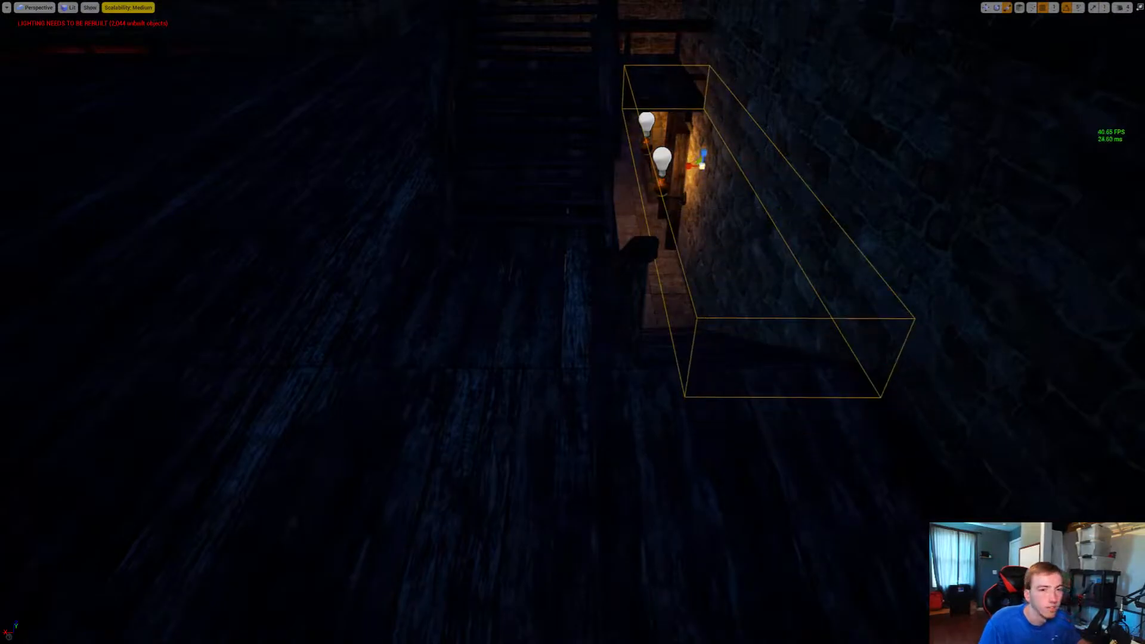
right_click_drag(573, 322, 411, 328)
key("w")
key("w")
key("w")
left_click_drag(581, 348, 504, 359)
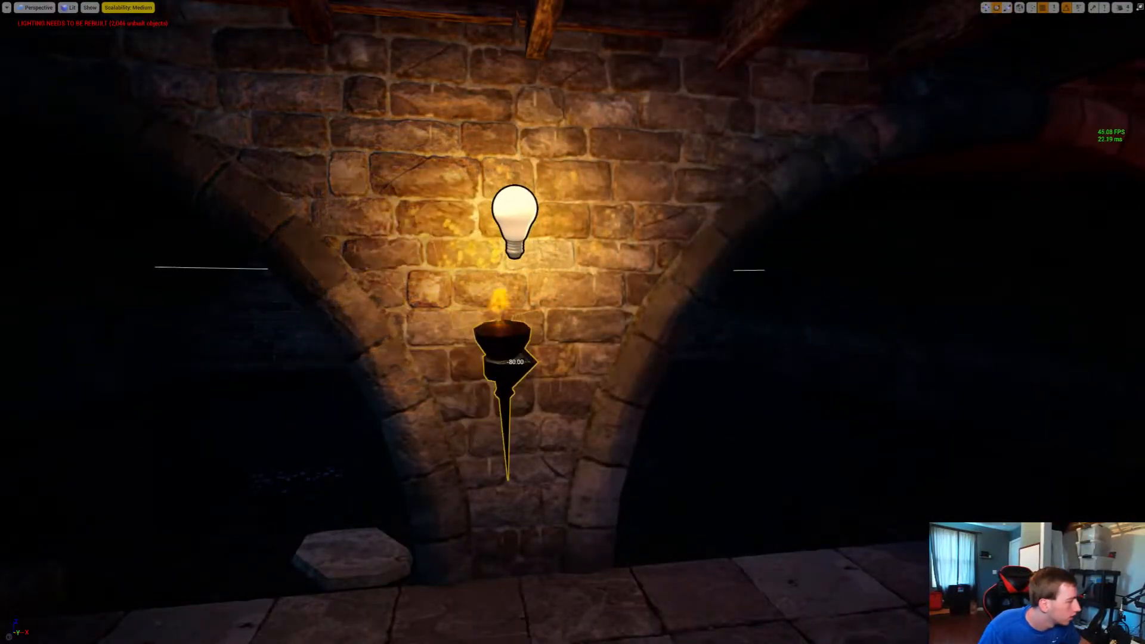
mouse_move(503, 360)
right_mouse_down()
mouse_move(542, 316)
mouse_move(423, 391)
mouse_move(432, 384)
mouse_move(334, 364)
mouse_move(673, 373)
mouse_move(334, 363)
mouse_move(656, 365)
mouse_move(537, 364)
mouse_move(571, 348)
mouse_move(388, 358)
mouse_move(524, 359)
right_mouse_up()
Copy the standing lamp beside the guard across the hall toward the staircase
left_click(679, 239)
right_click_drag(678, 239, 579, 246)
key("w")
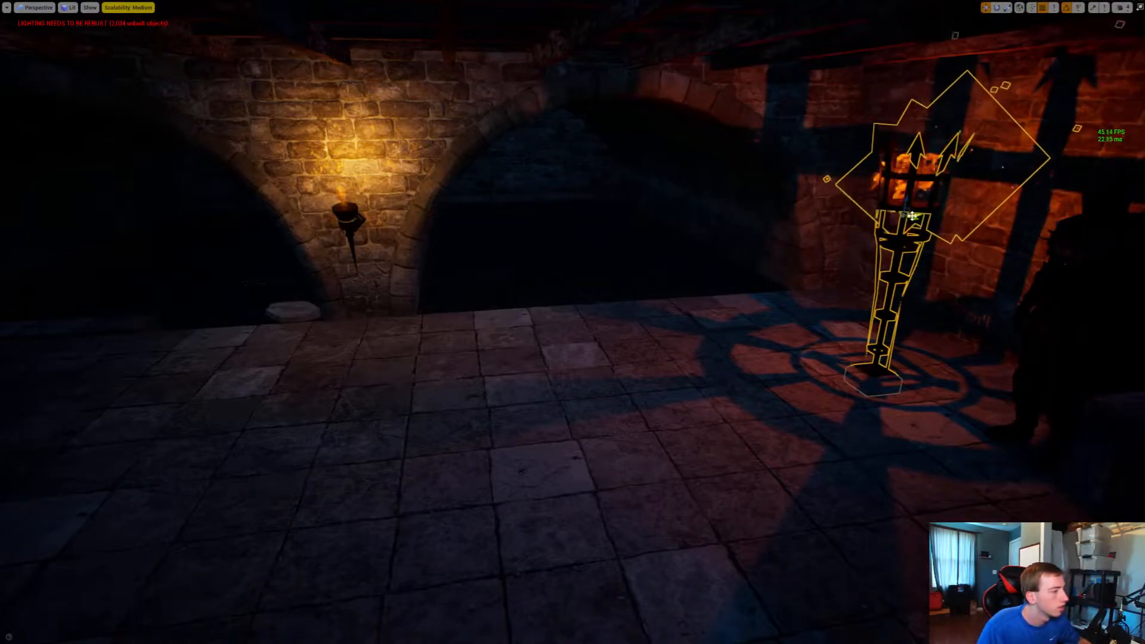
left_click_drag(912, 216, 3, 219, "alt")
key("f")
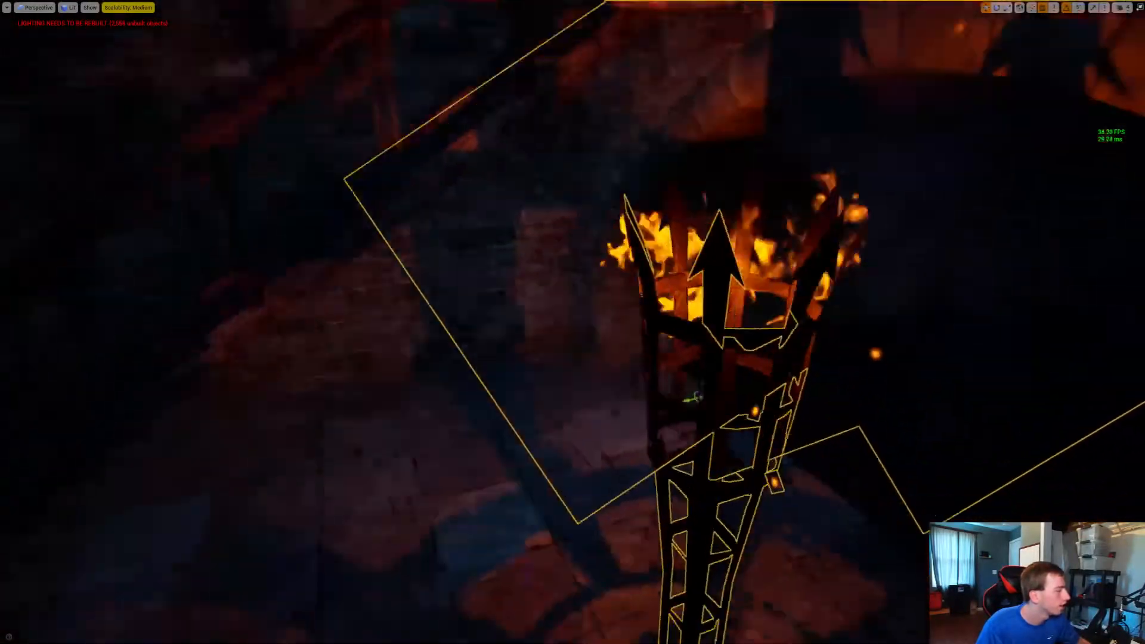
key("s")
right_click_drag(630, 250, 655, 322)
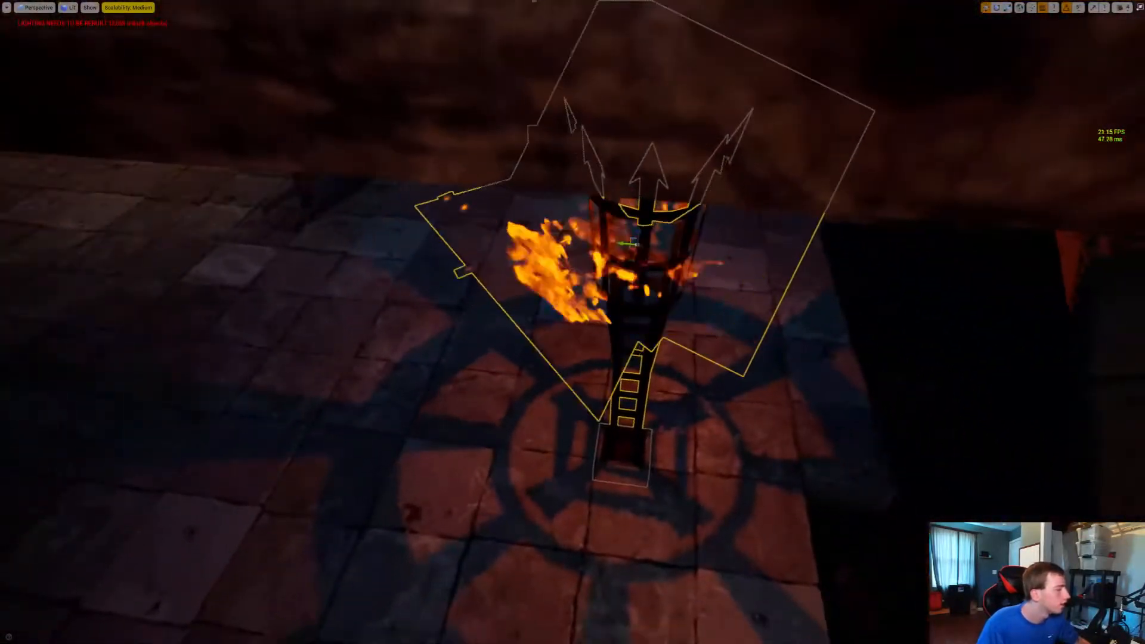
Move the copied lamp into the corner by the stairs, lower it to the floor, and shift it closer to the arch
left_click_drag(629, 249, 709, 45)
right_click_drag(710, 45, 709, 18)
key("w")
right_click_drag(709, 114, 742, 78)
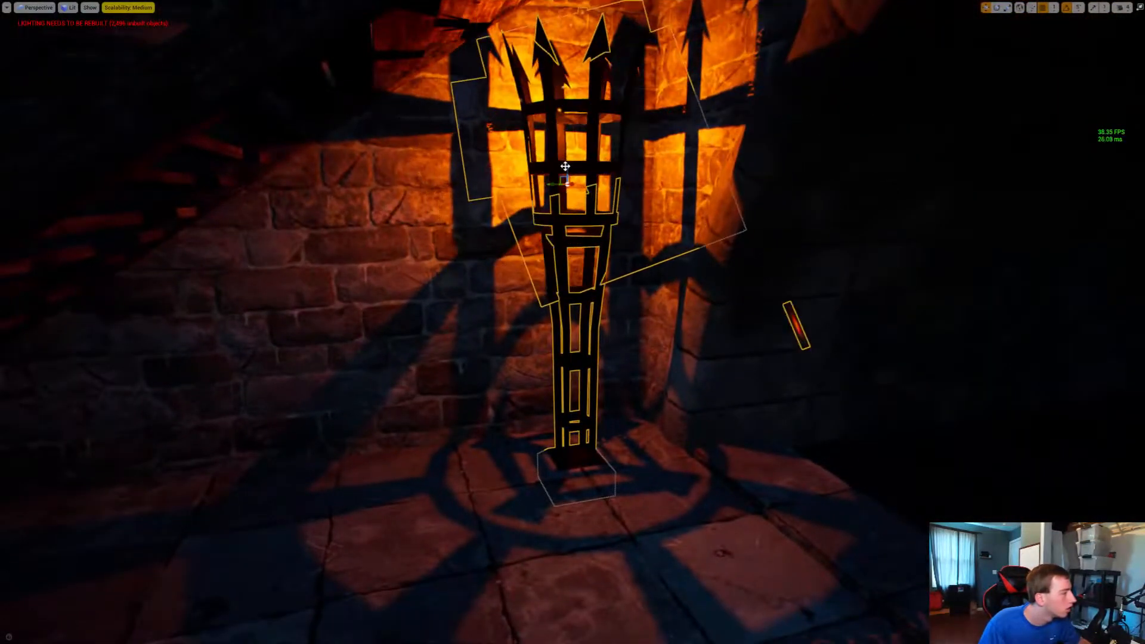
left_click_drag(564, 166, 564, 211)
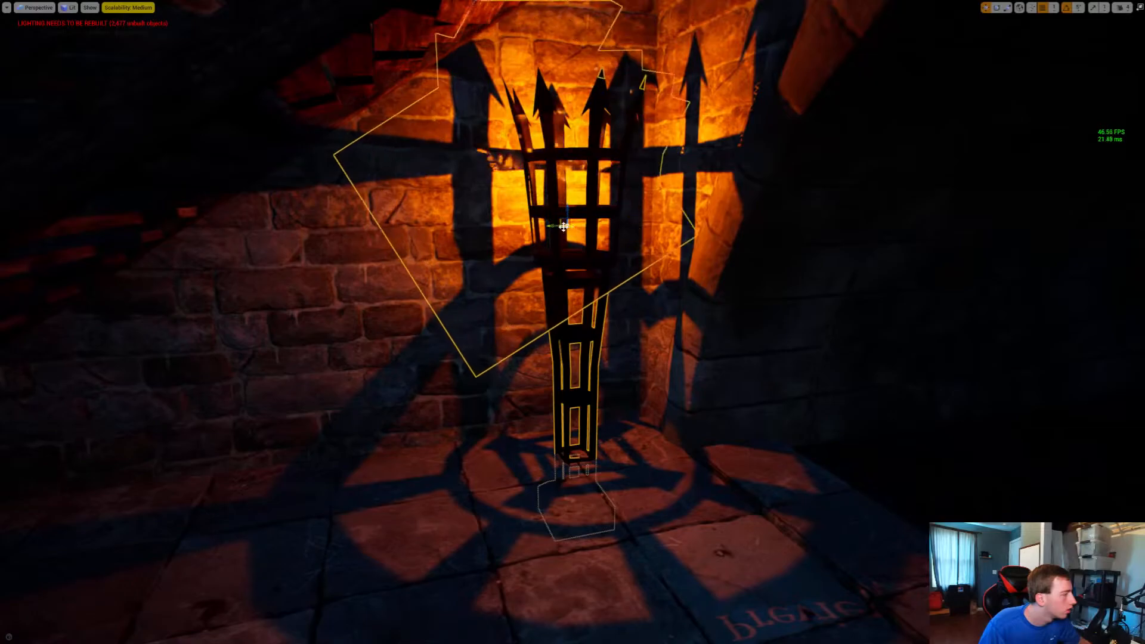
left_click_drag(548, 224, 635, 226)
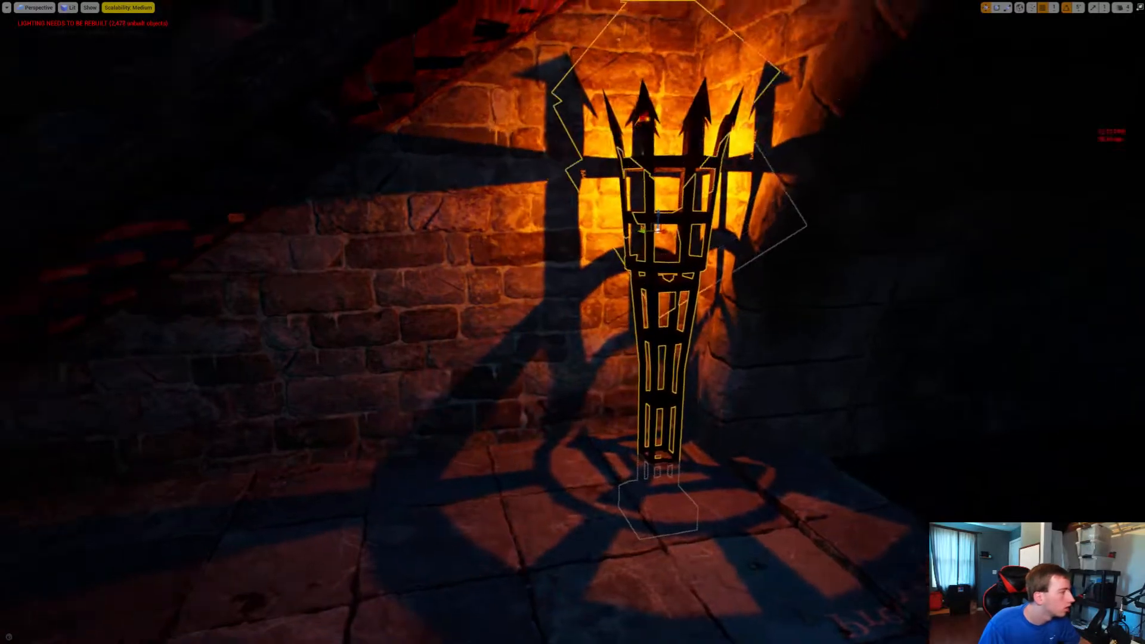
Undo the last change to the wall torch beside the stone arch and shift the torch along the wall away from the arch
right_click_drag(635, 225, 978, 201)
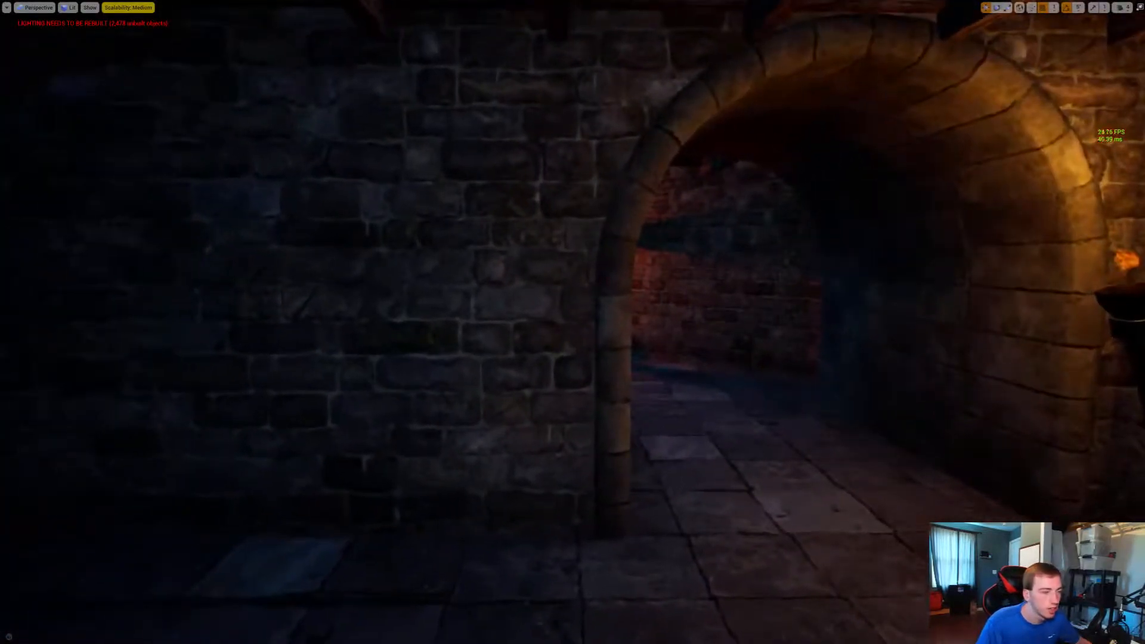
key("ctrl+z")
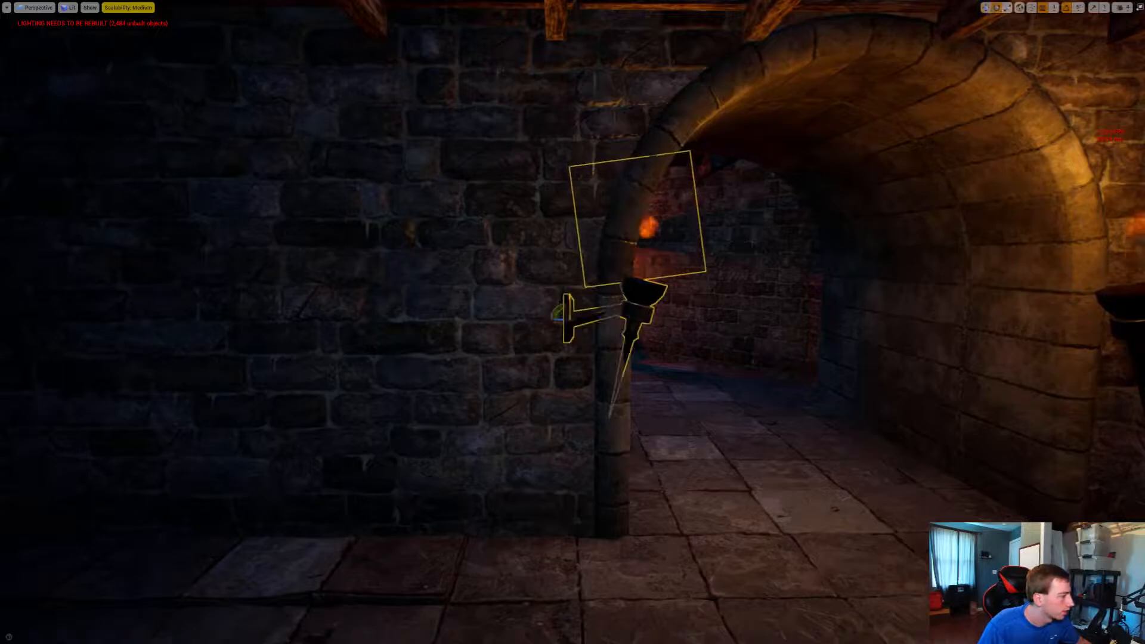
left_click_drag(558, 319, 502, 319)
right_click_drag(565, 319, 24, 416)
Add the standing torches on the keep side of the courtyard road to the selection and check which ones are included
left_click(622, 273)
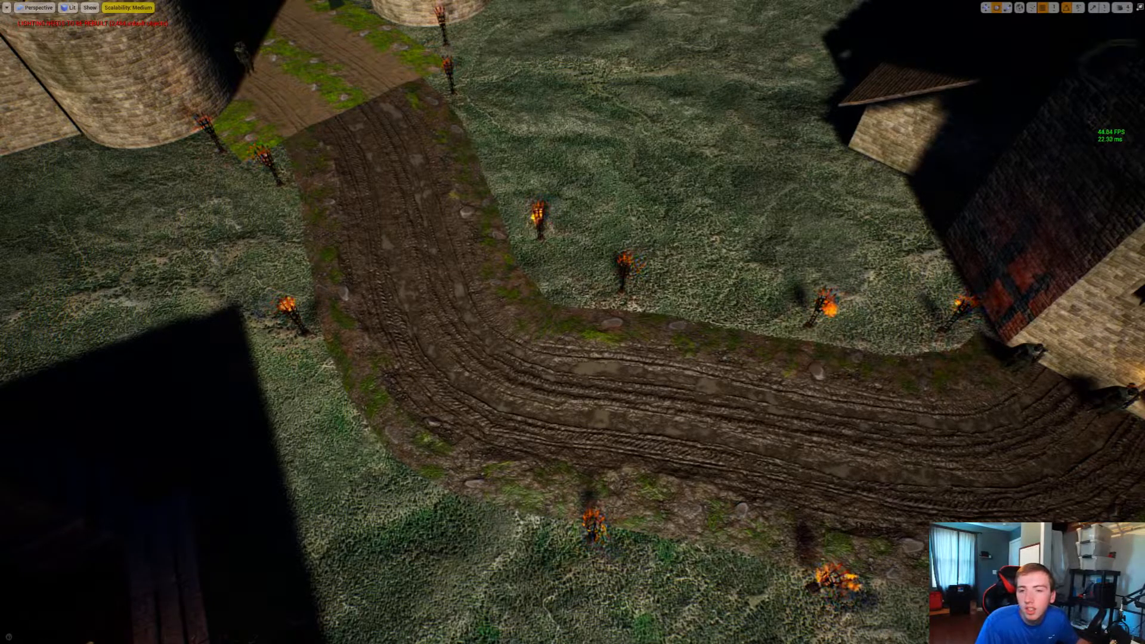
left_click(624, 266)
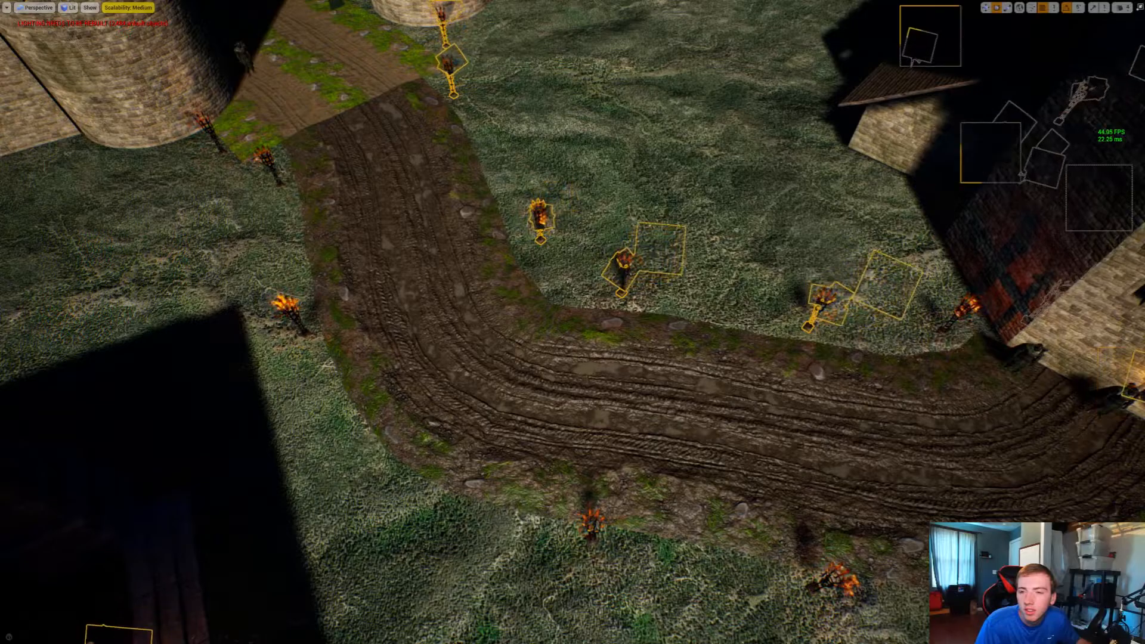
right_click_drag(833, 164, 692, 58)
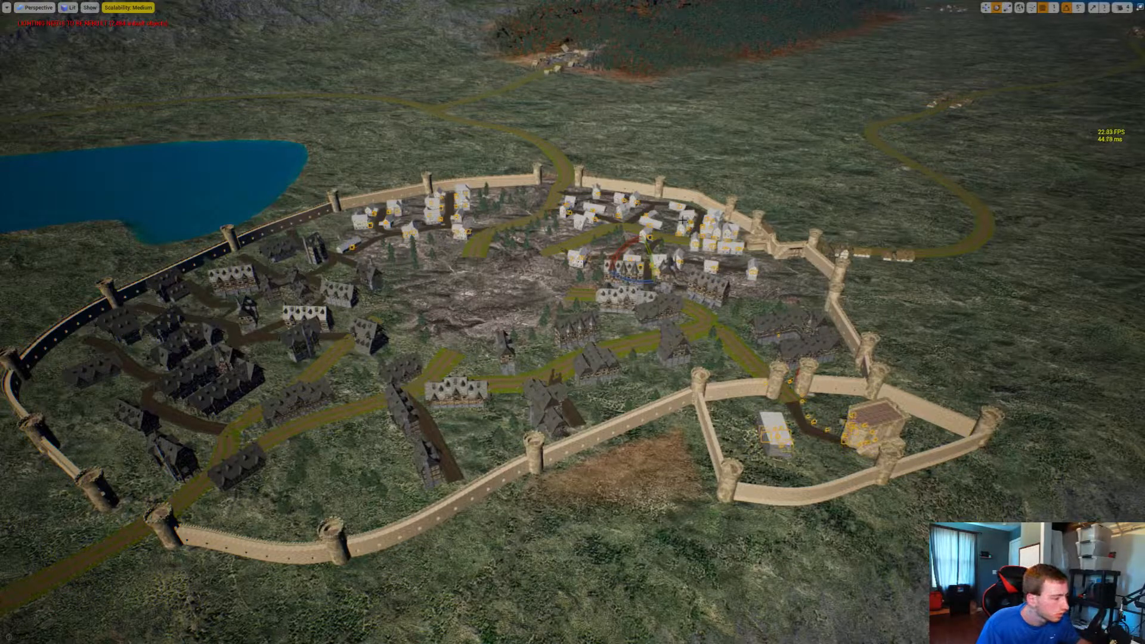
key("w")
right_click_drag(682, 220, 748, 257)
key("w")
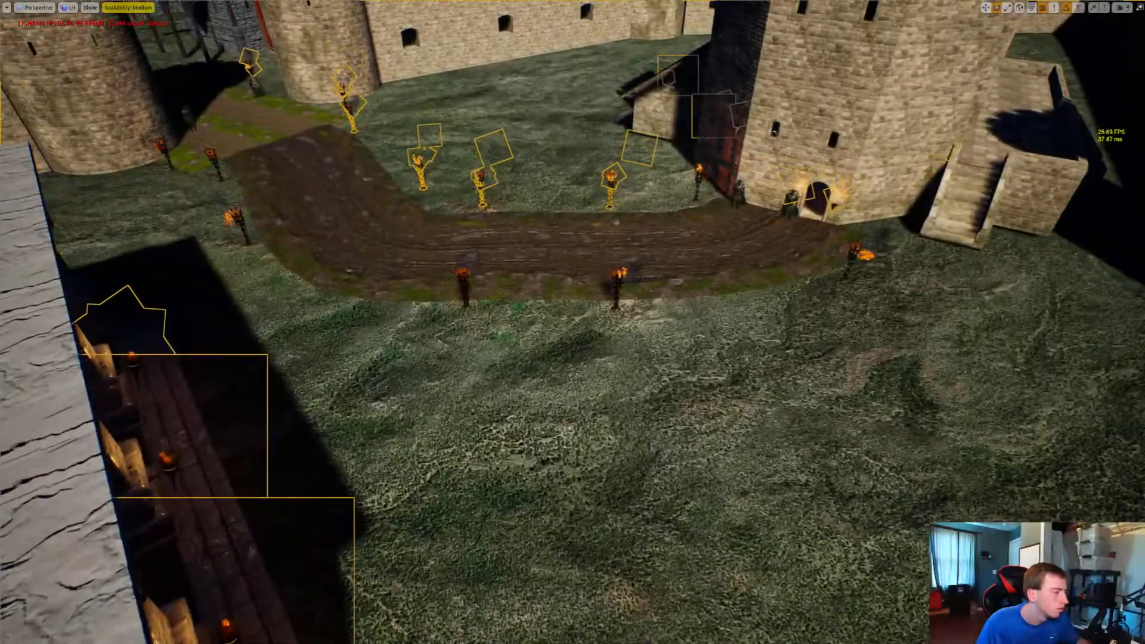
key("w")
right_click_drag(451, 166, 474, 145)
key("g")
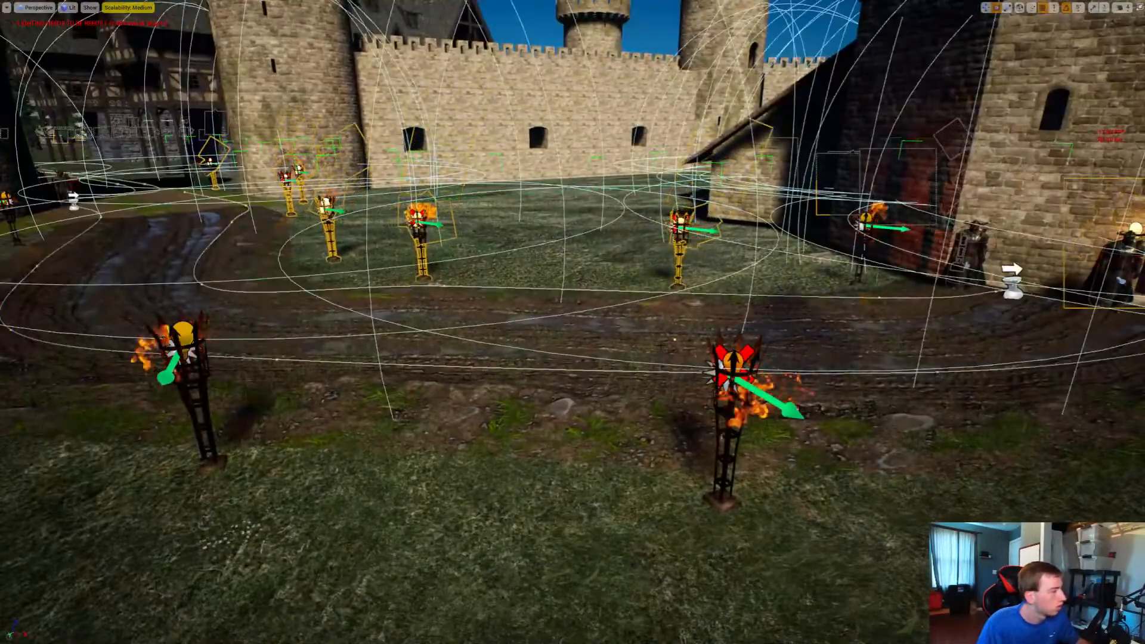
key("g")
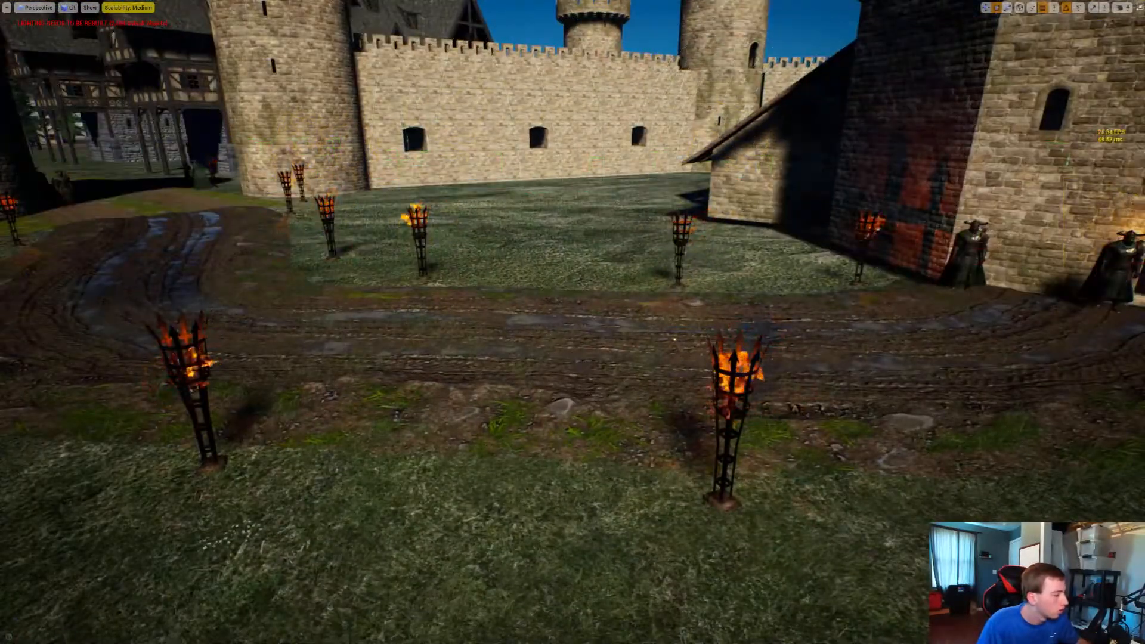
Add the standing torches along the opposite side of the courtyard road, up to the gate towers, to the selection
left_click(731, 381, "ctrl")
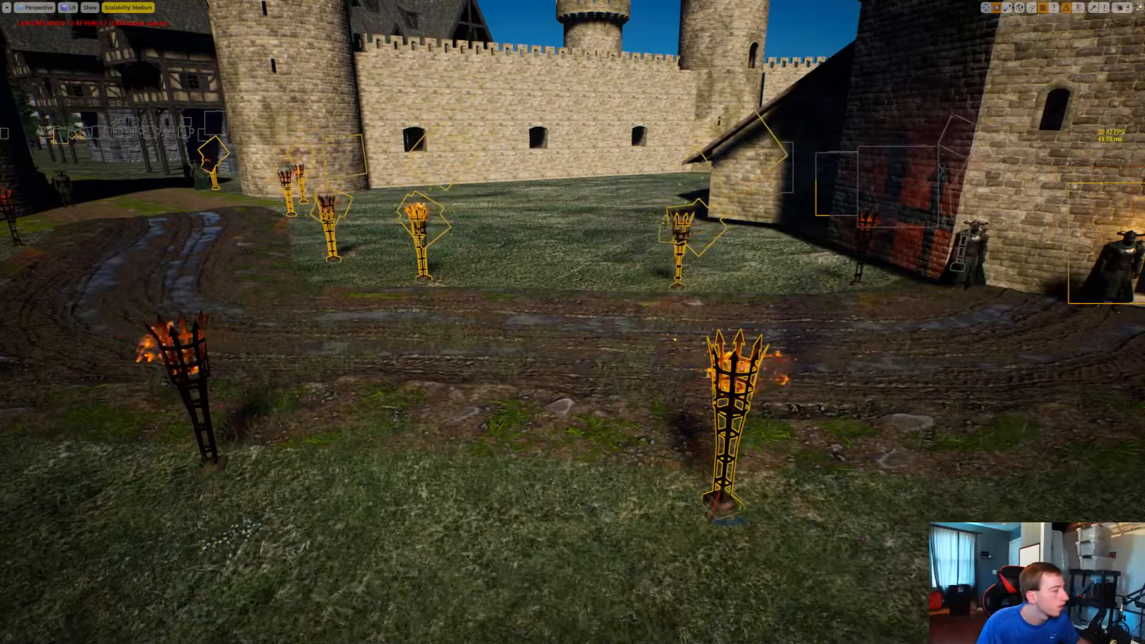
key("d")
right_click_drag(680, 357, 540, 354)
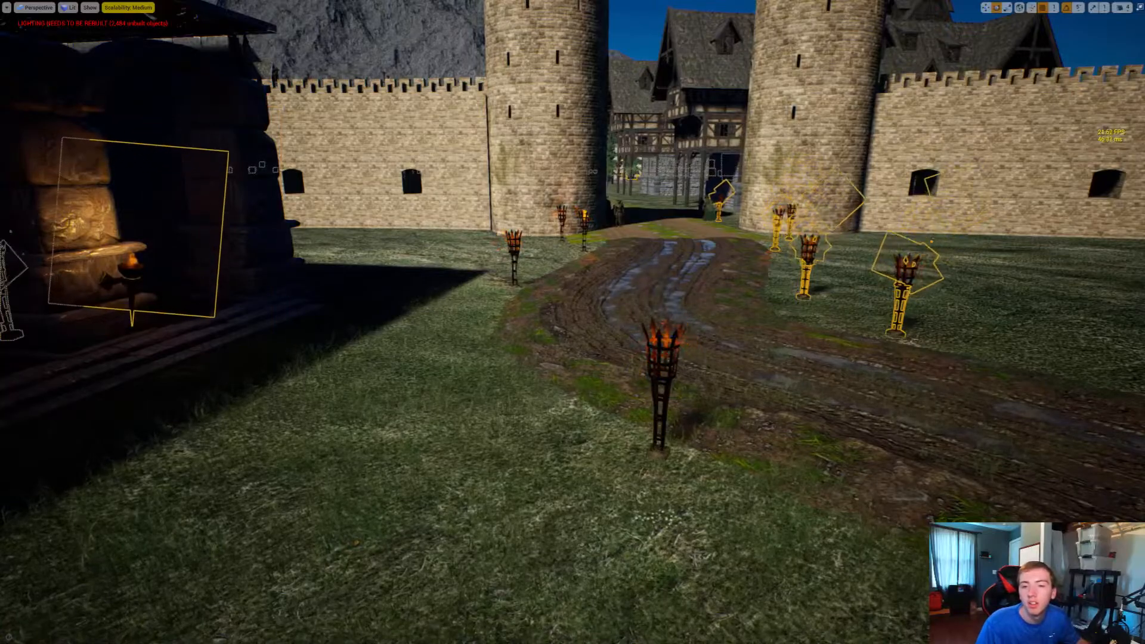
left_click(562, 218, "ctrl")
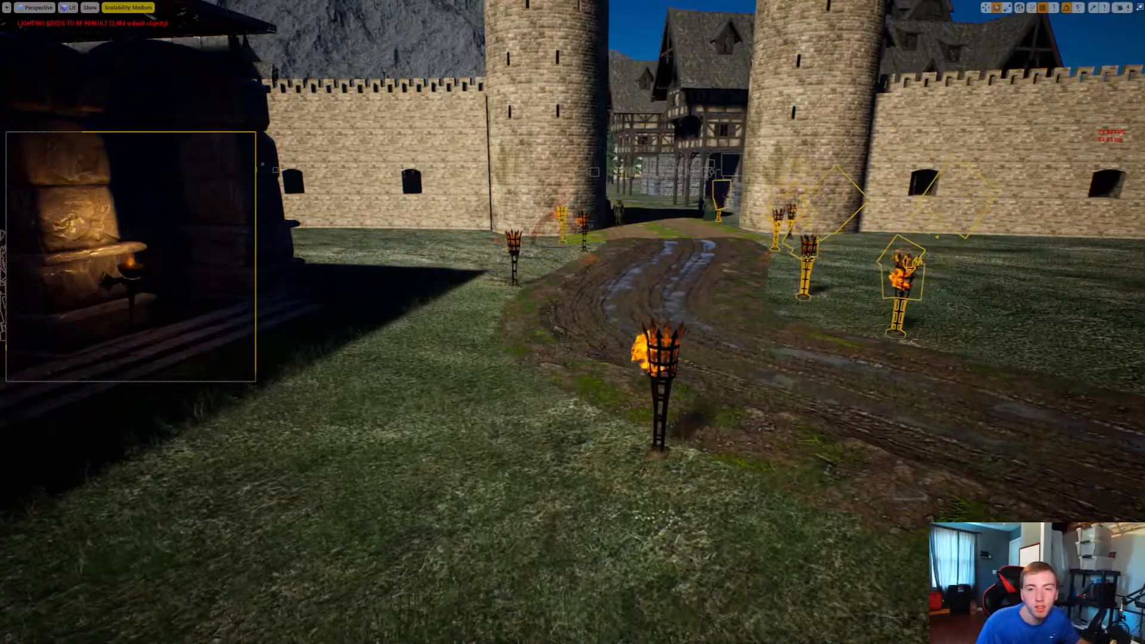
left_click(584, 224, "ctrl")
left_click(514, 245, "ctrl")
left_click(659, 363, "ctrl")
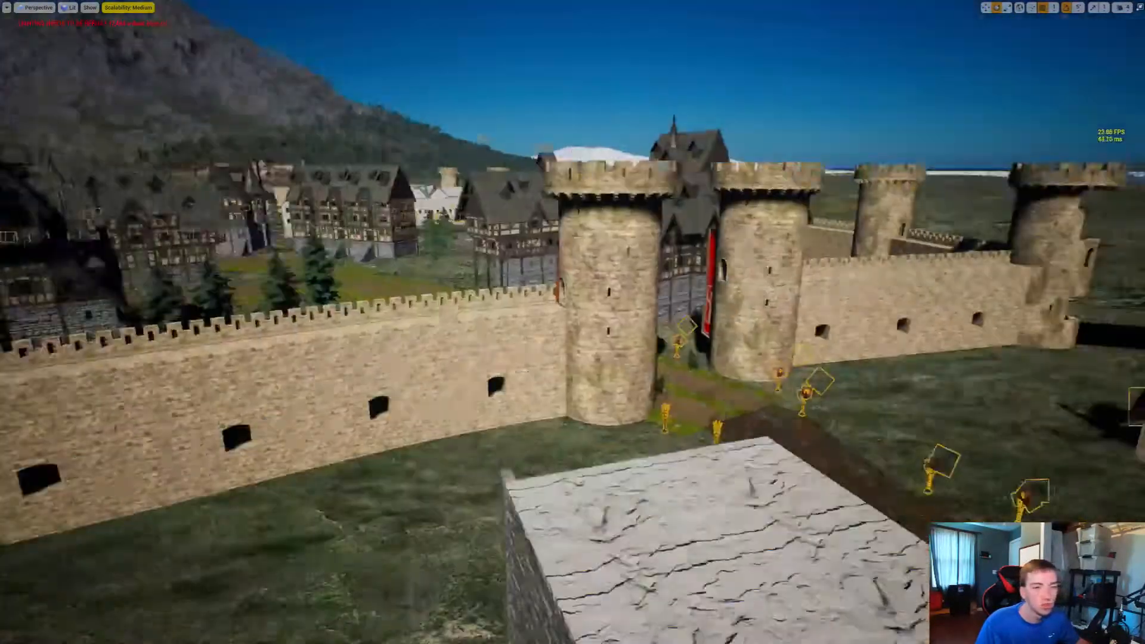
Add the remaining standing torch outside the keep's entrance to the selection
right_click_drag(572, 322, 686, 376)
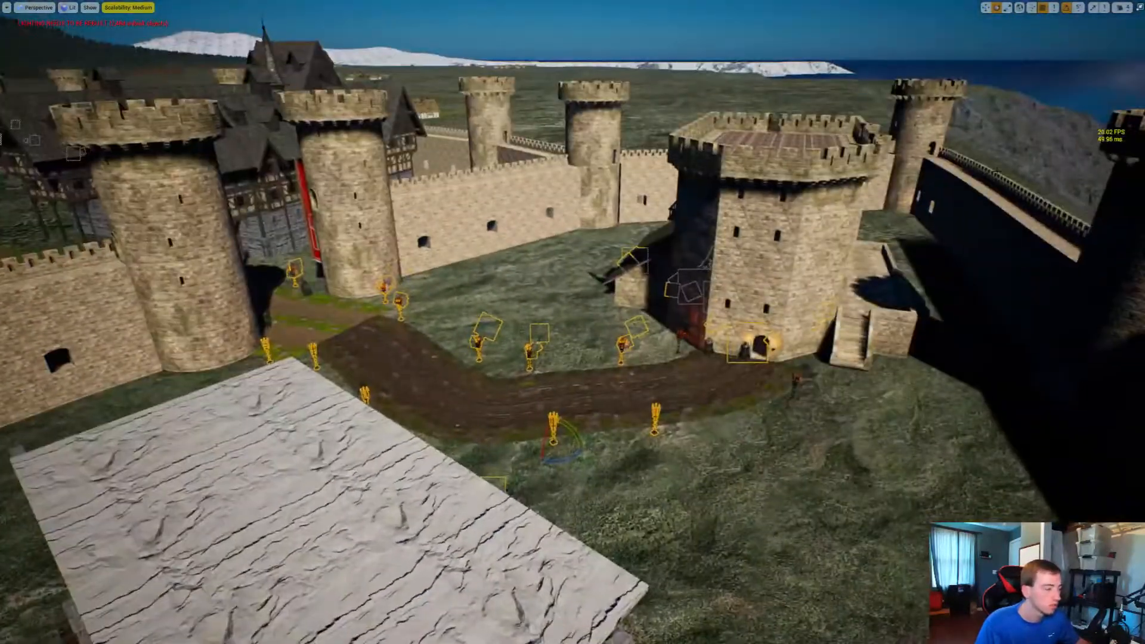
key("w")
right_click_drag(572, 322, 659, 370)
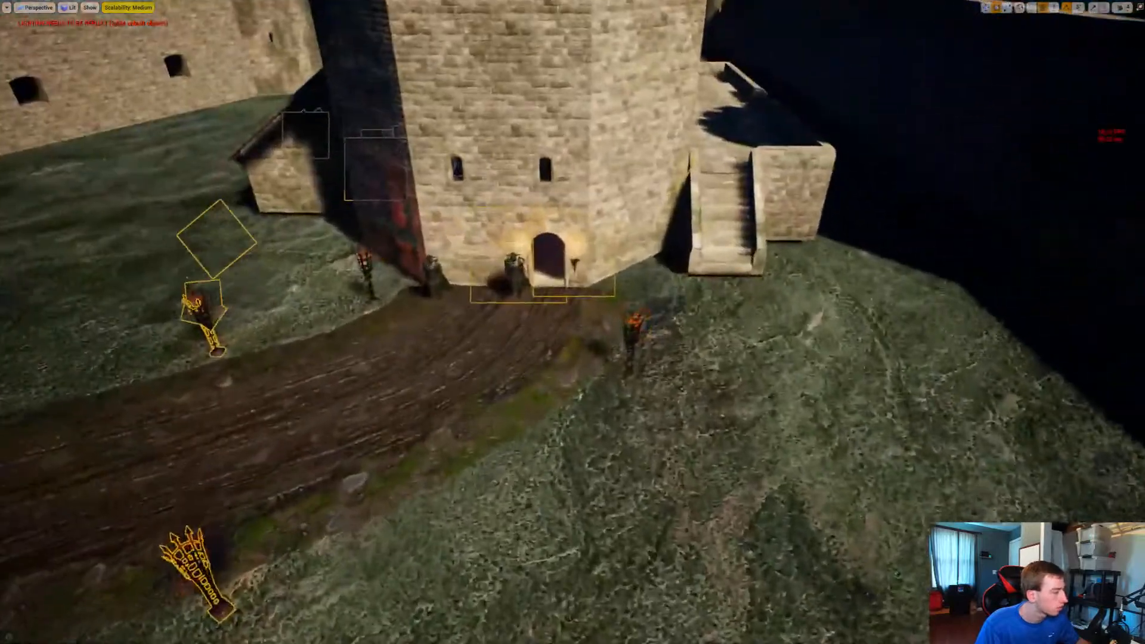
left_click(631, 343, "ctrl")
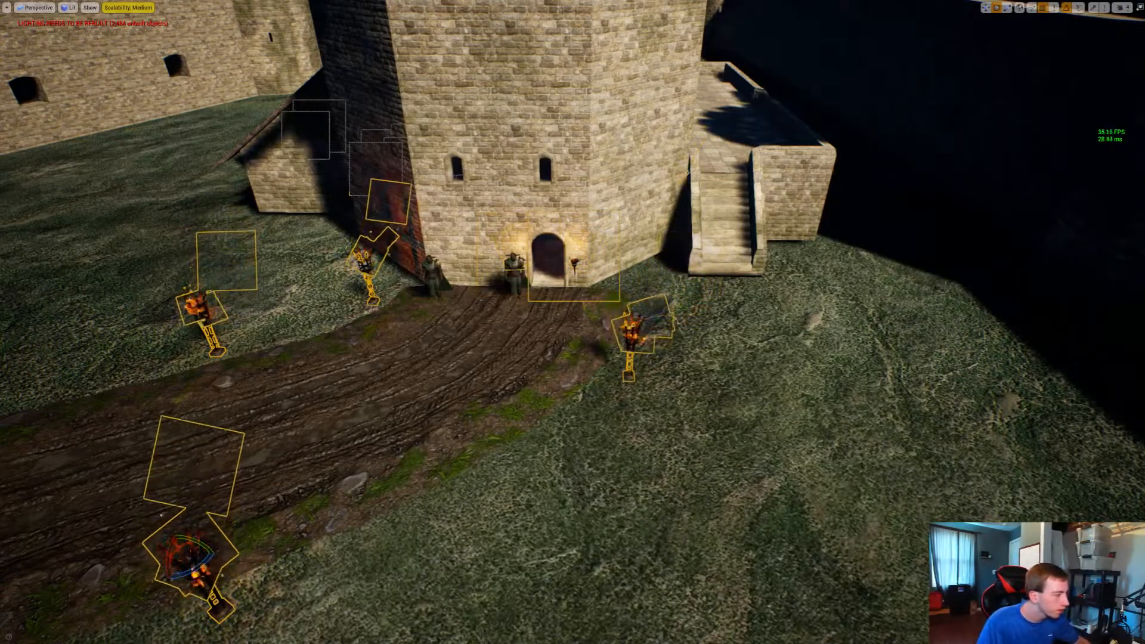
Move all the selected torches to the current level, accept deleting every referenced group actor, and clear the selection
right_click(631, 19)
mouse_move(667, 203)
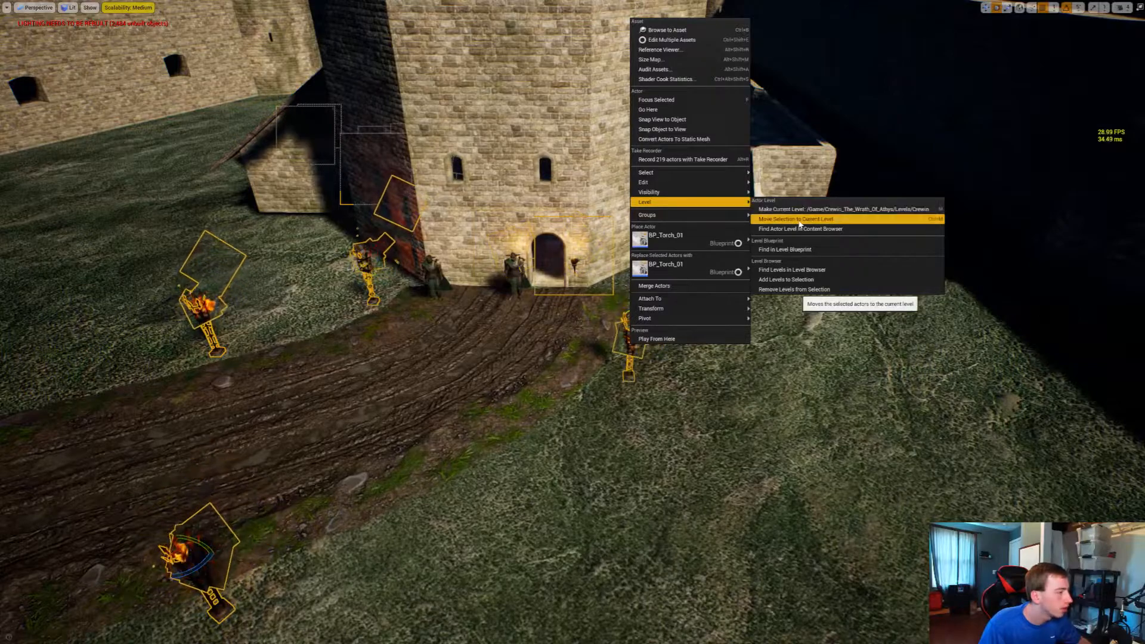
left_click(800, 220)
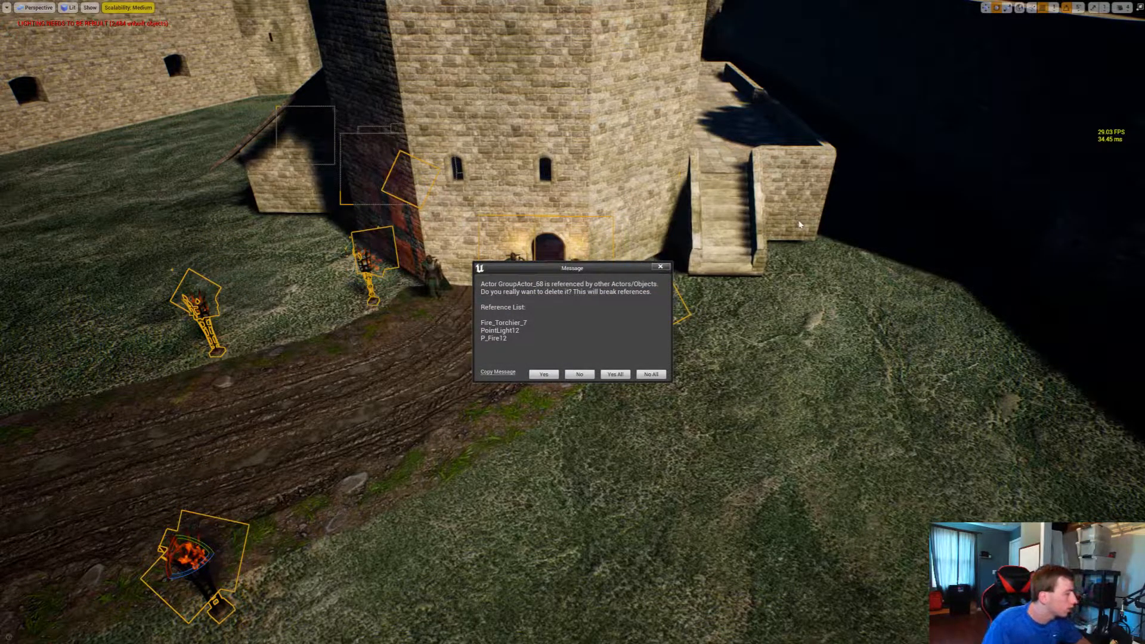
left_click(613, 374)
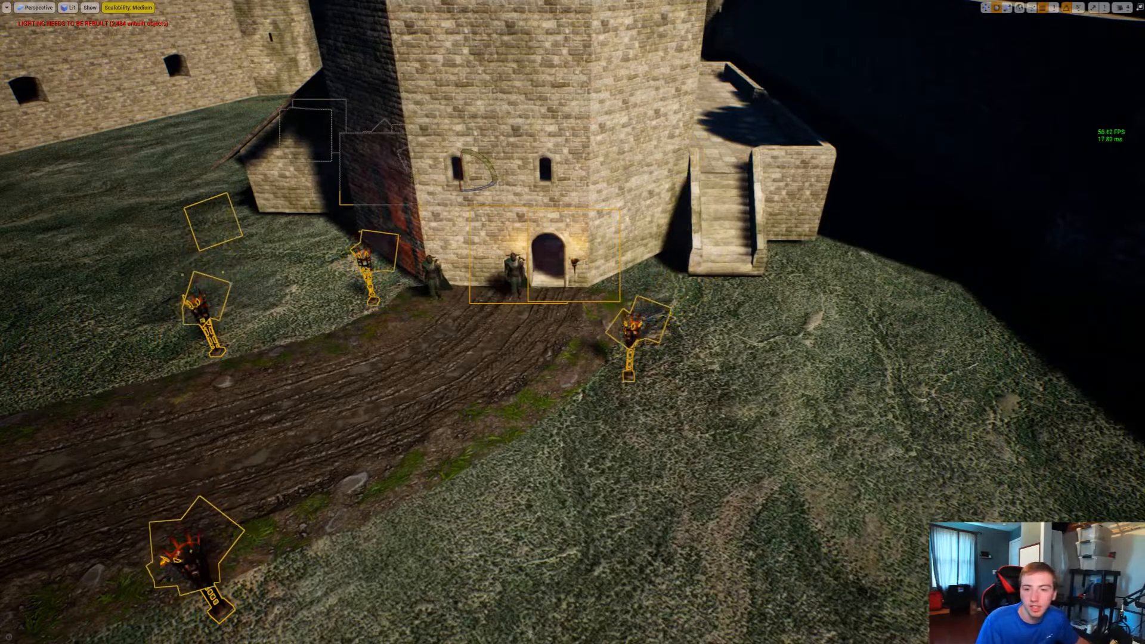
key("Escape")
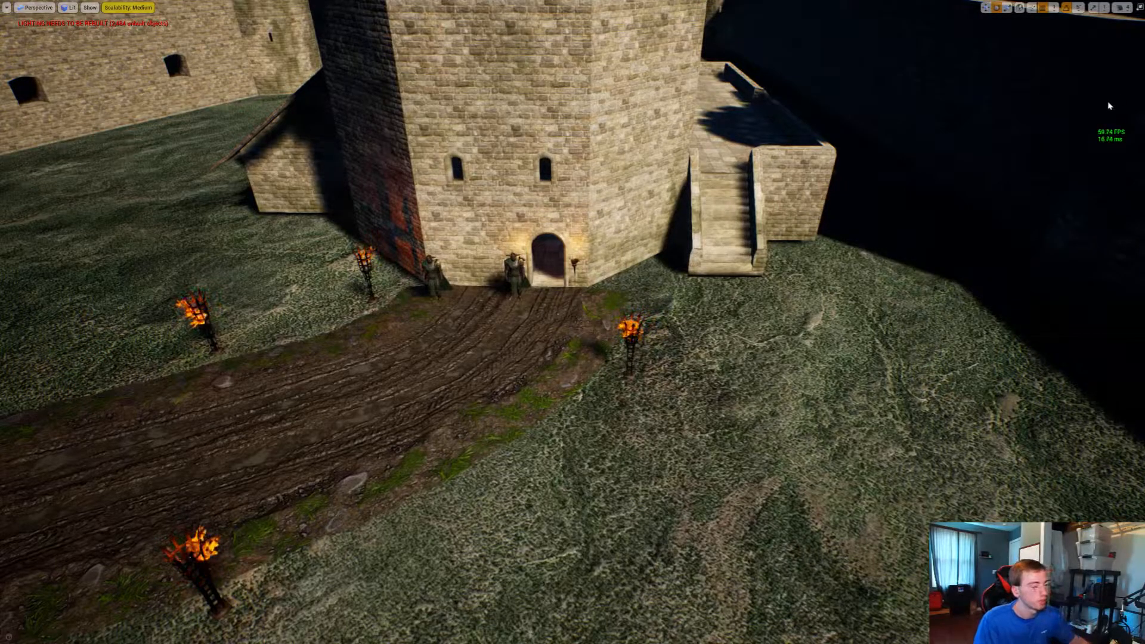
Turn on the viewport's frame-rate display and bring the village houses into view
right_click_drag(572, 322, 454, 316)
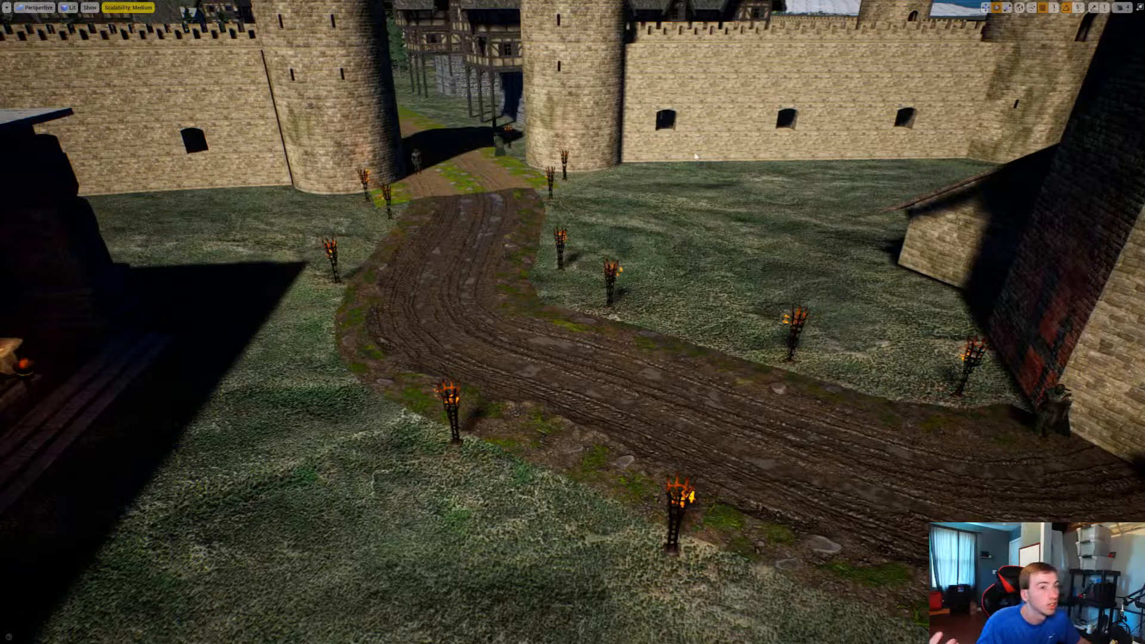
key("h")
right_click_drag(687, 149, 11, 62)
key("w")
key("w")
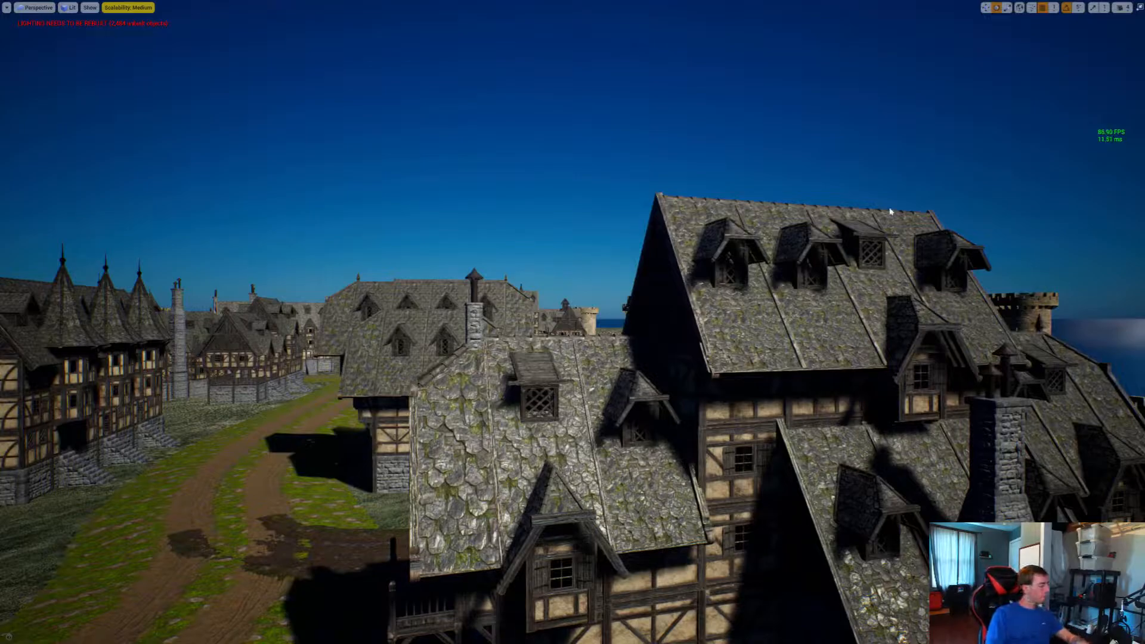
key("super")
left_click(55, 635)
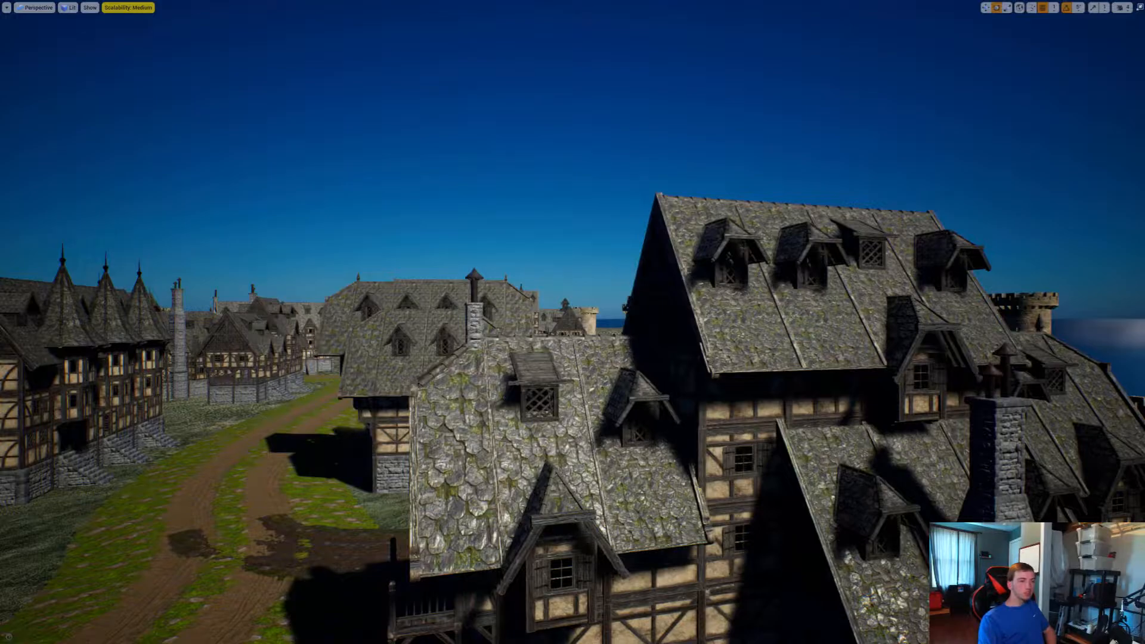
key("ctrl+shift+h")
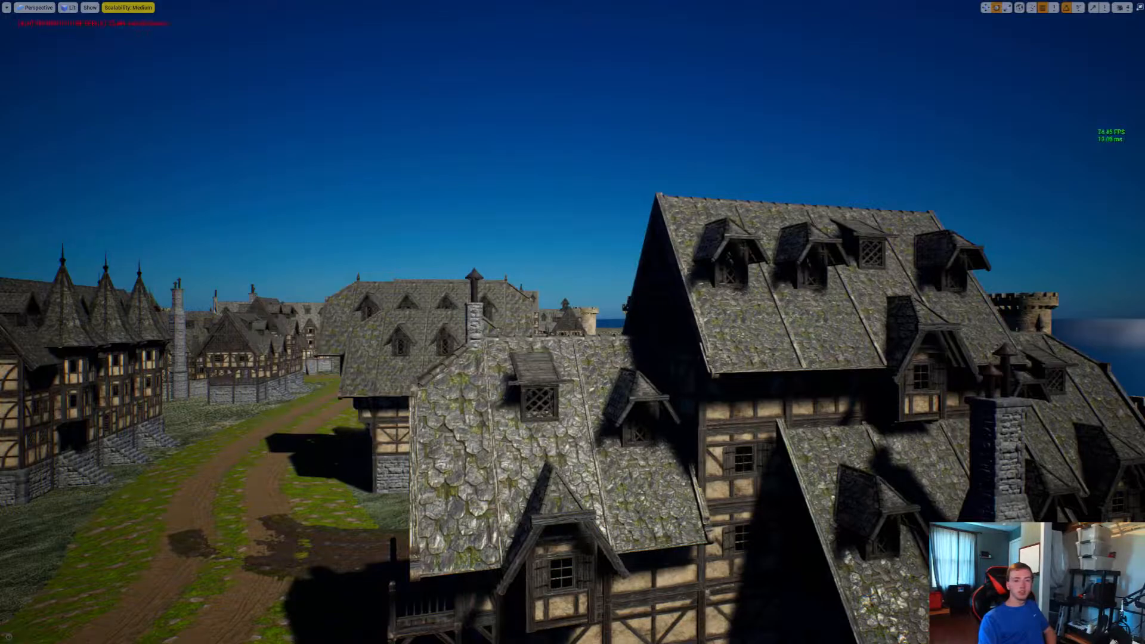
Fly back and forth through the village to examine its buildings and surroundings
right_click_drag(572, 321, 846, 358)
key("s")
key("w")
key("s")
key("w")
key("s")
key("w")
key("w")
key("w")
key("s")
key("w")
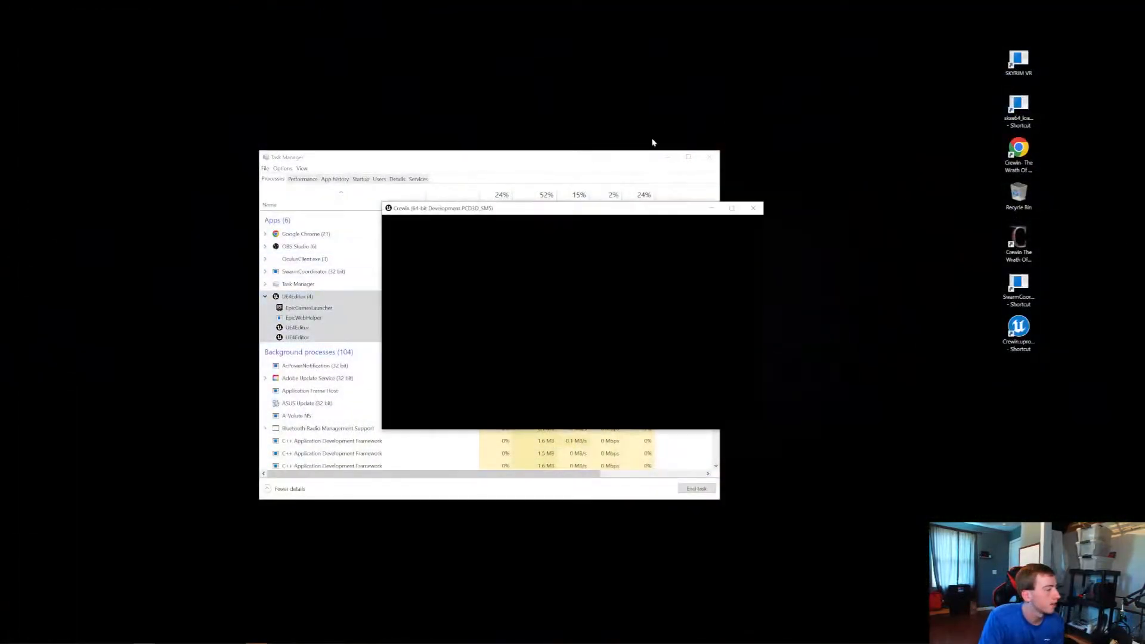
Close Task Manager and switch the running Crewin game window to full screen
left_click(708, 158)
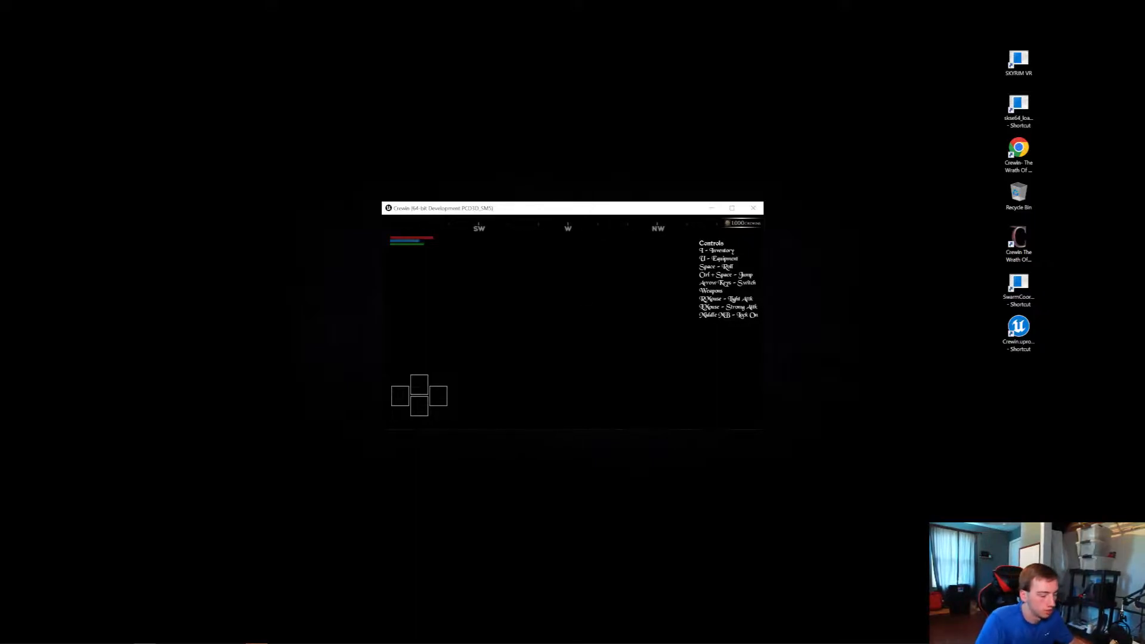
key("alt+Return")
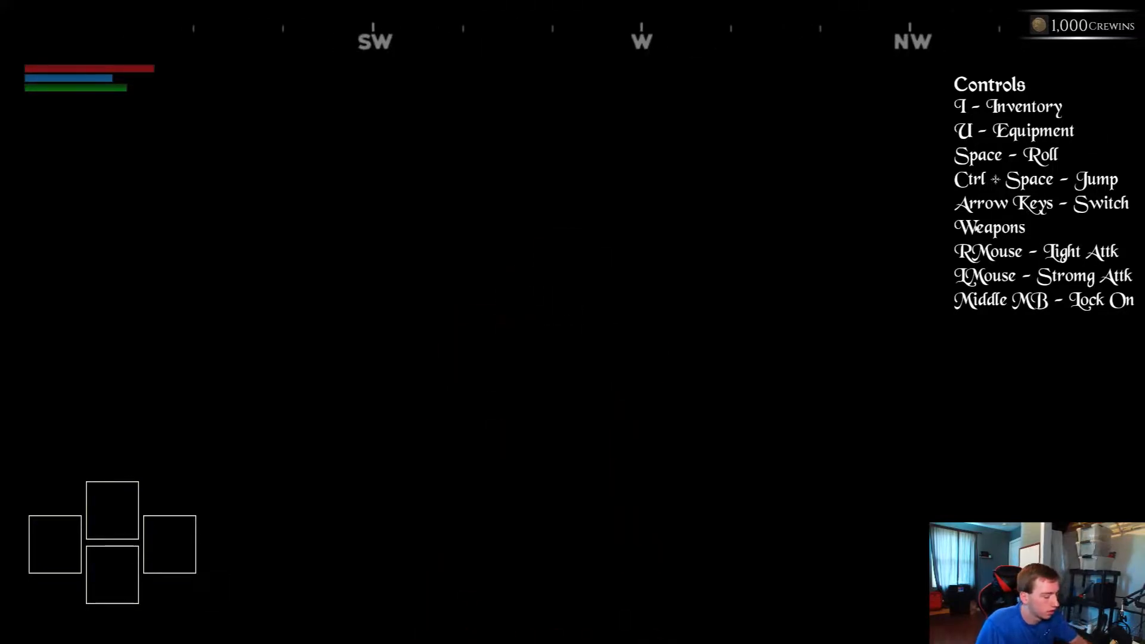
Raise the game's screen brightness to Intense Shine
key("Escape")
left_click(133, 345)
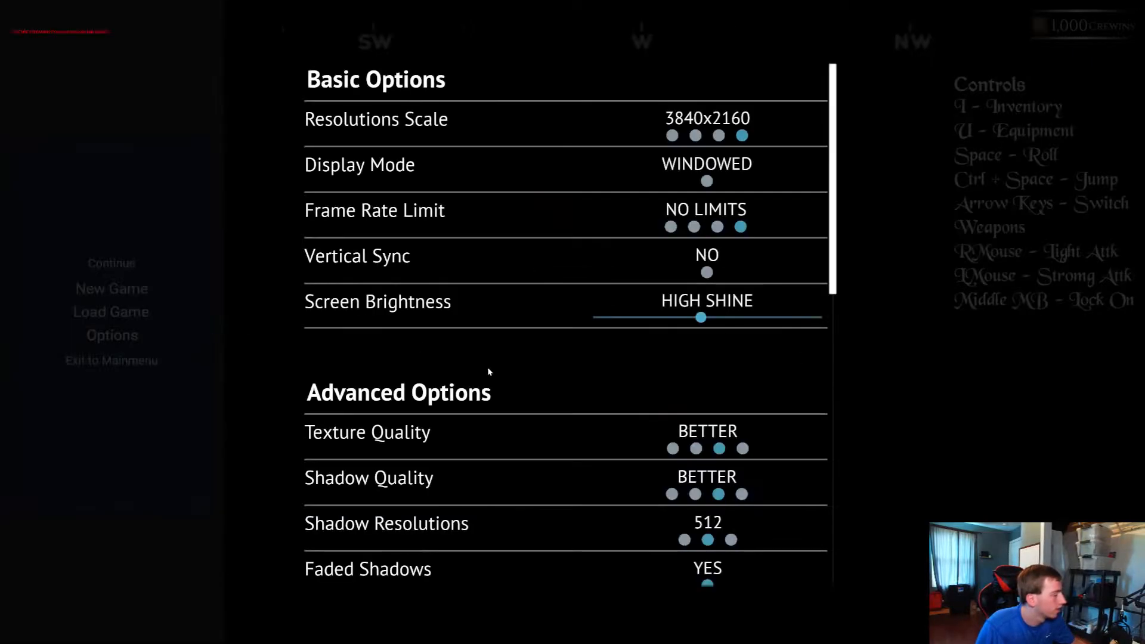
left_click_drag(701, 317, 871, 319)
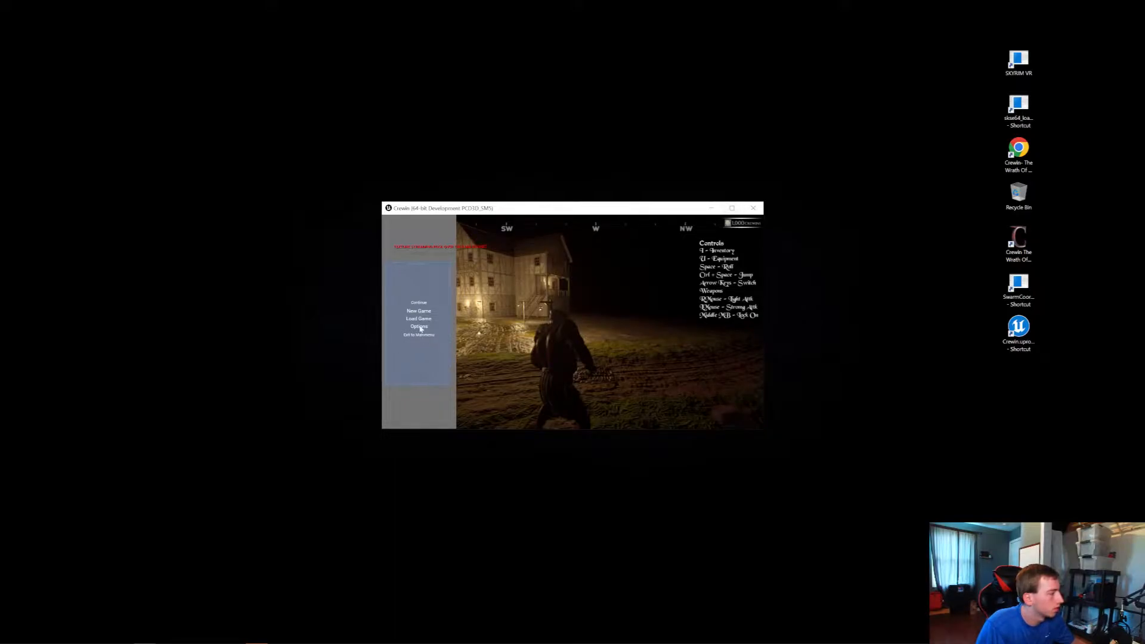
Set the game's screen brightness to Moderate Shine, save the options, and maximize the game window
left_click(419, 327)
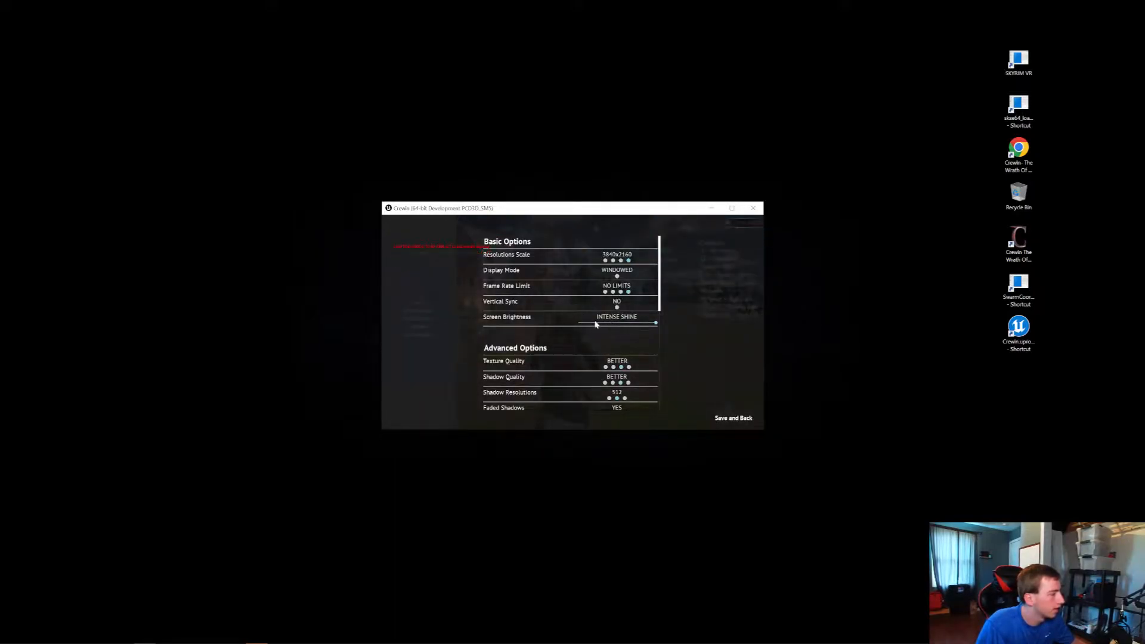
left_click_drag(595, 323, 604, 323)
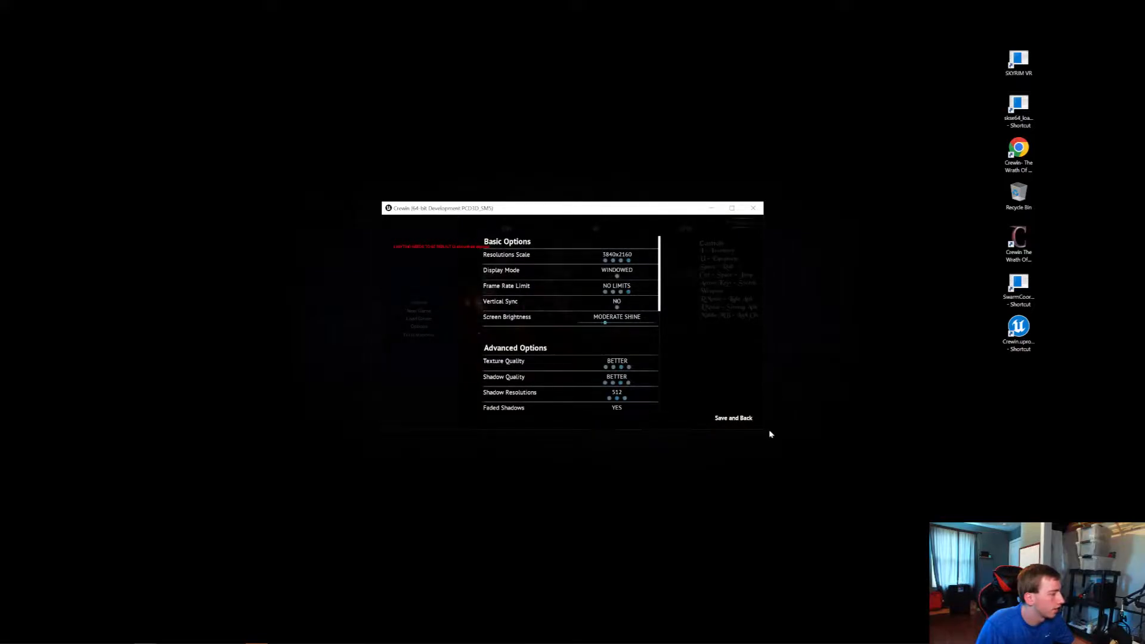
left_click(739, 418)
left_click(732, 208)
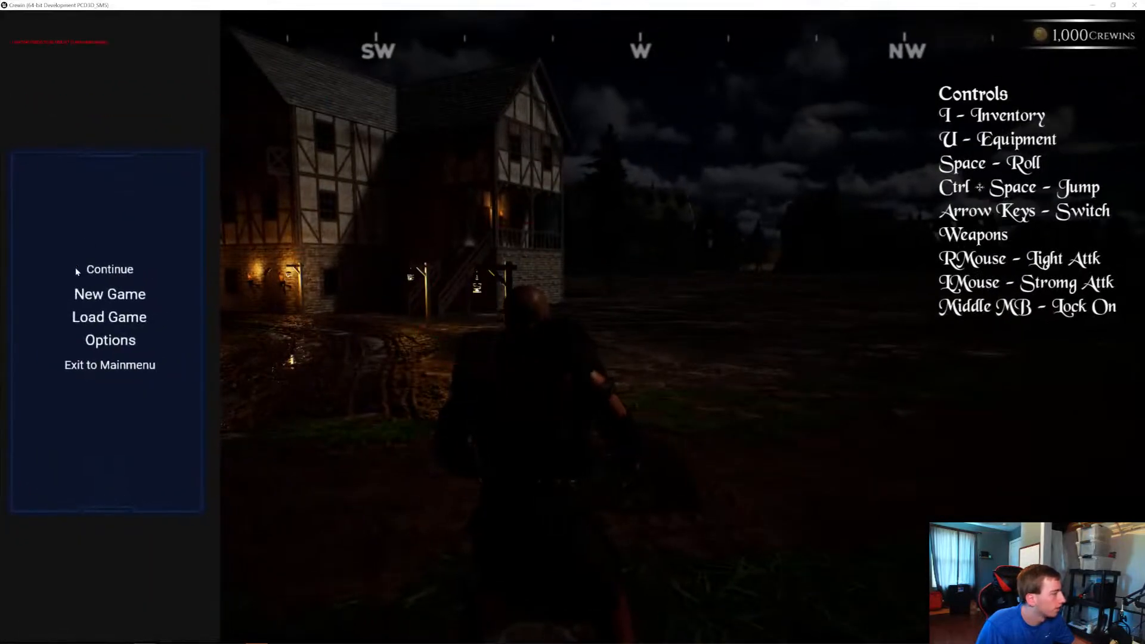
Continue the game and walk the character along the muddy village road to check the lamp lighting at night
left_click(90, 270)
key("w")
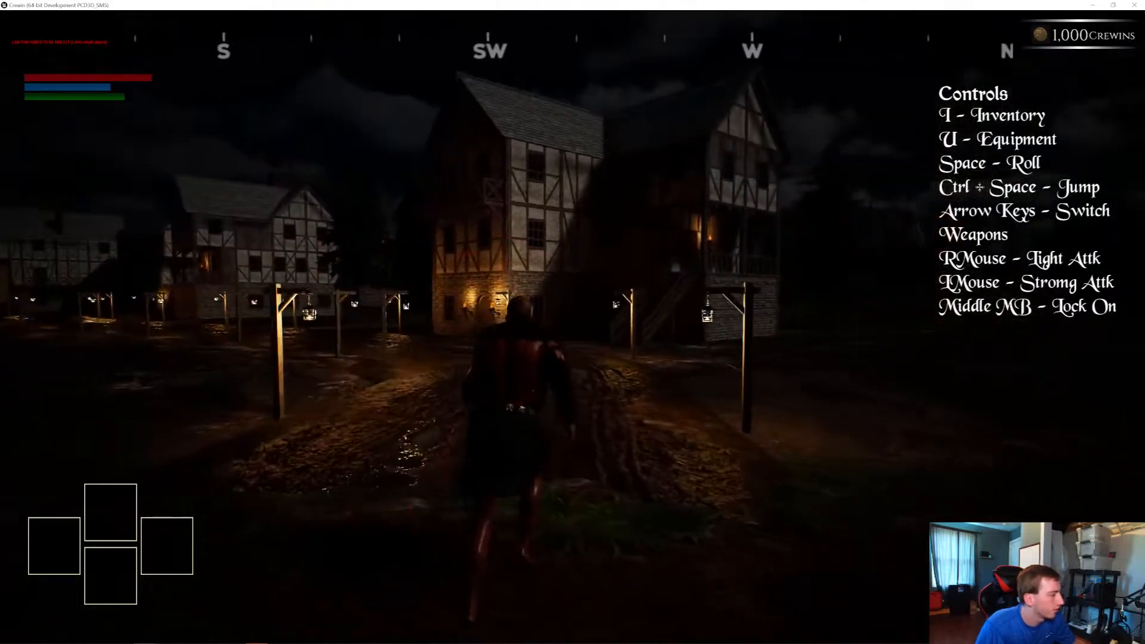
key("s")
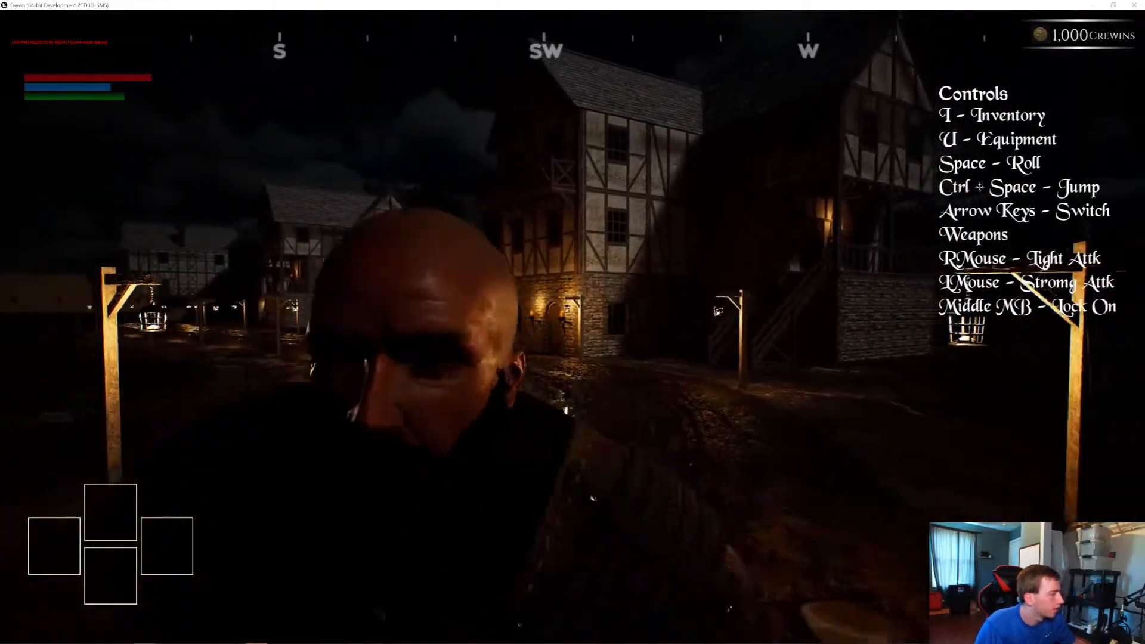
key("w")
In the game's options, set the shadow resolution to 2048 and the anti-aliasing method to MSAA
key("Escape")
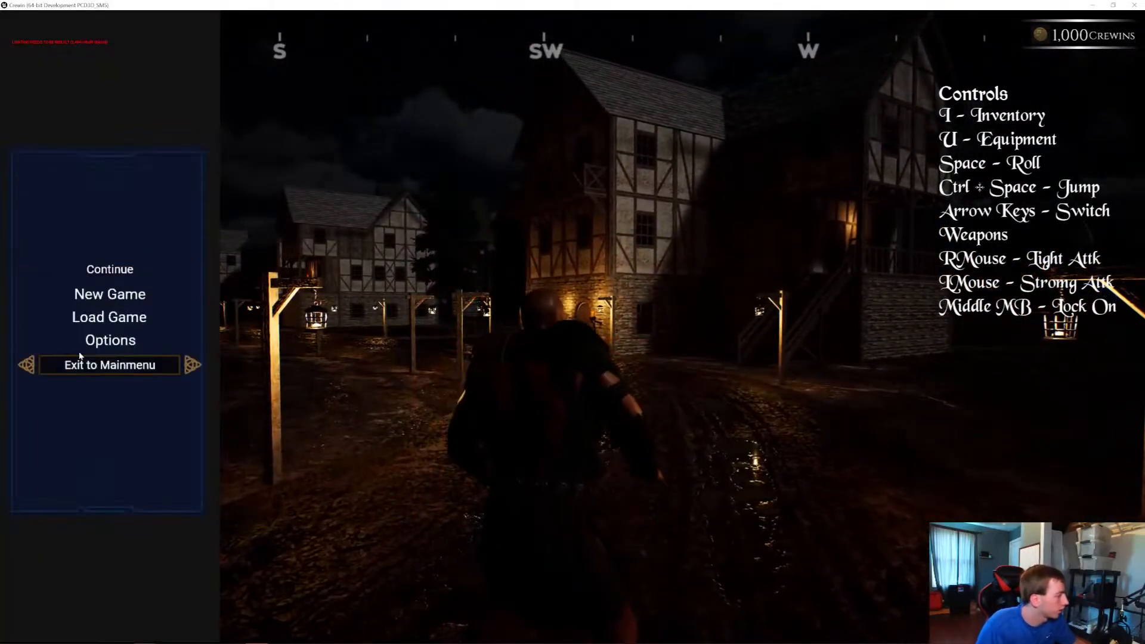
left_click(89, 339)
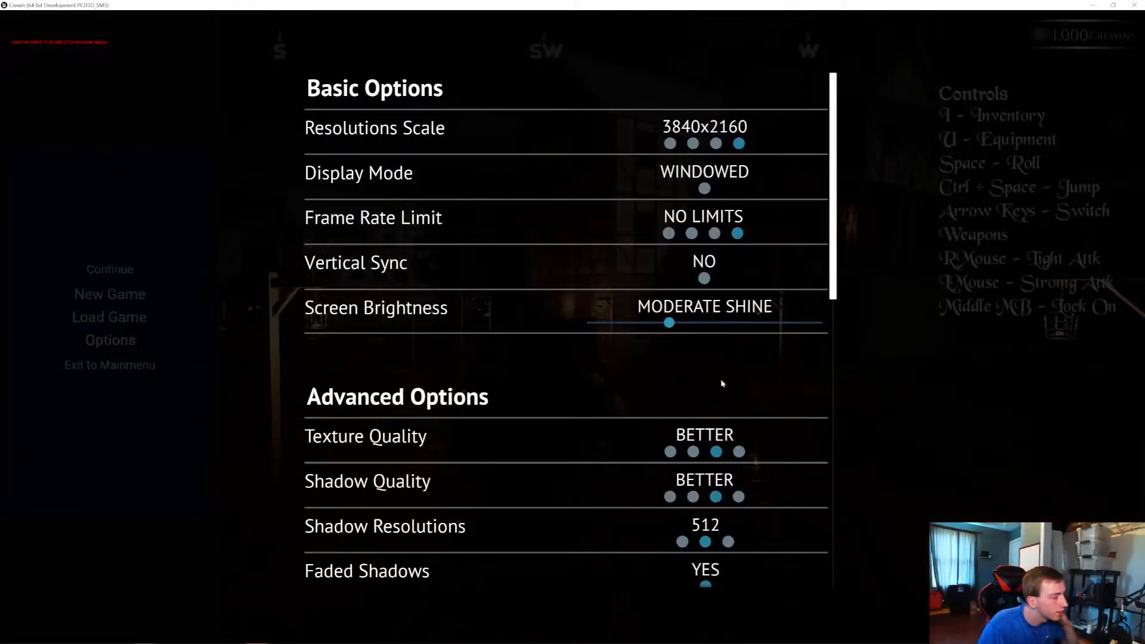
scroll(734, 429, "down", 2)
left_click(728, 447)
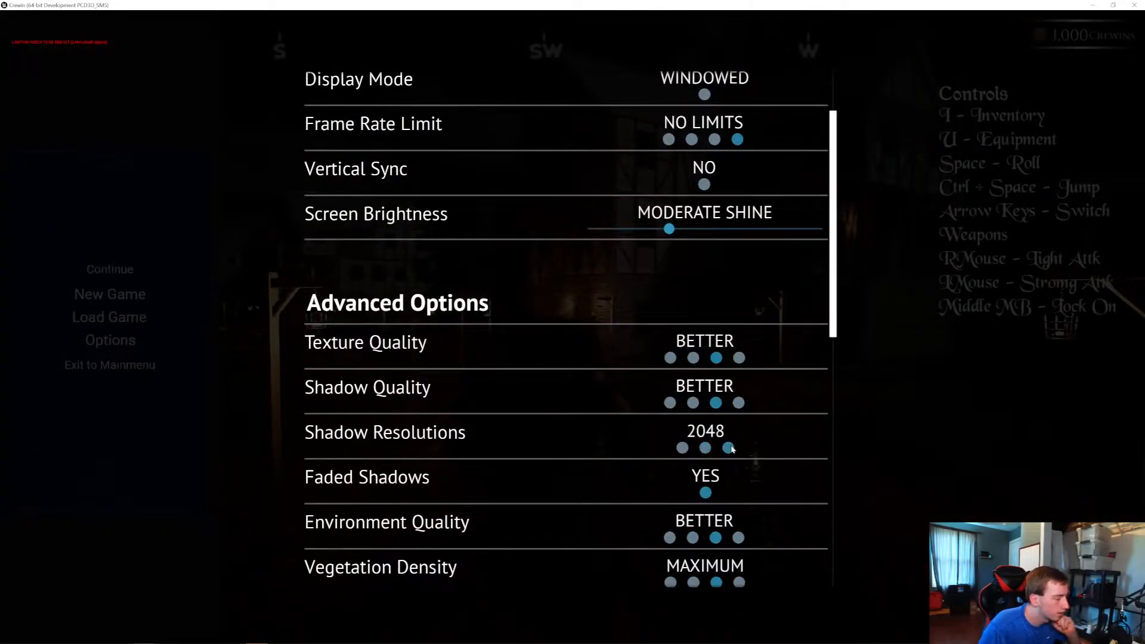
scroll(721, 408, "down", 10)
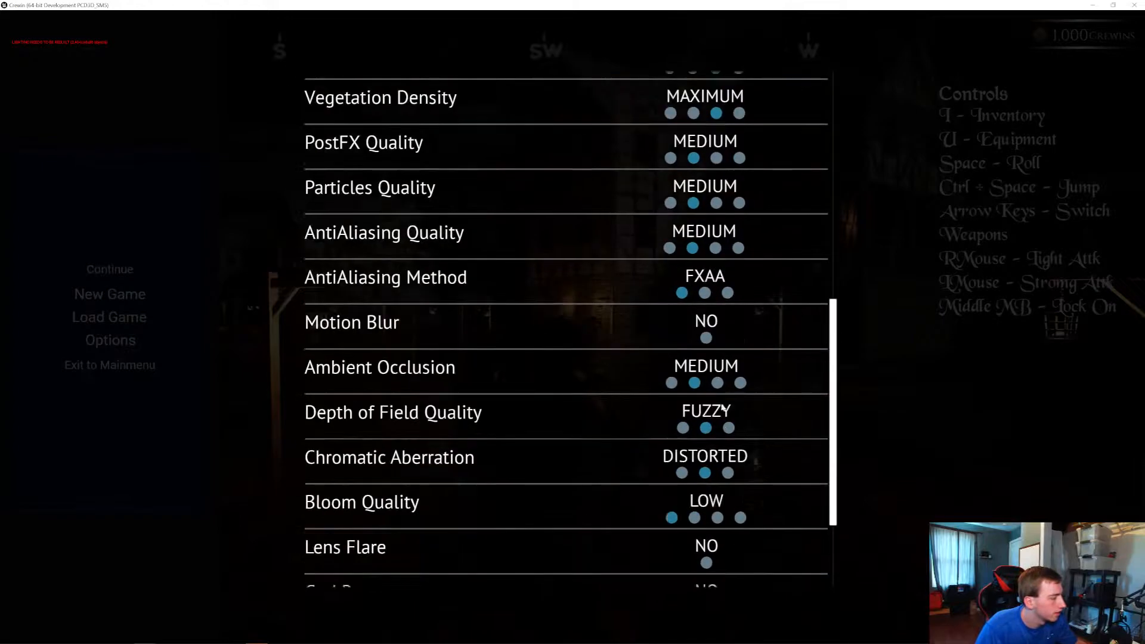
left_click(728, 293)
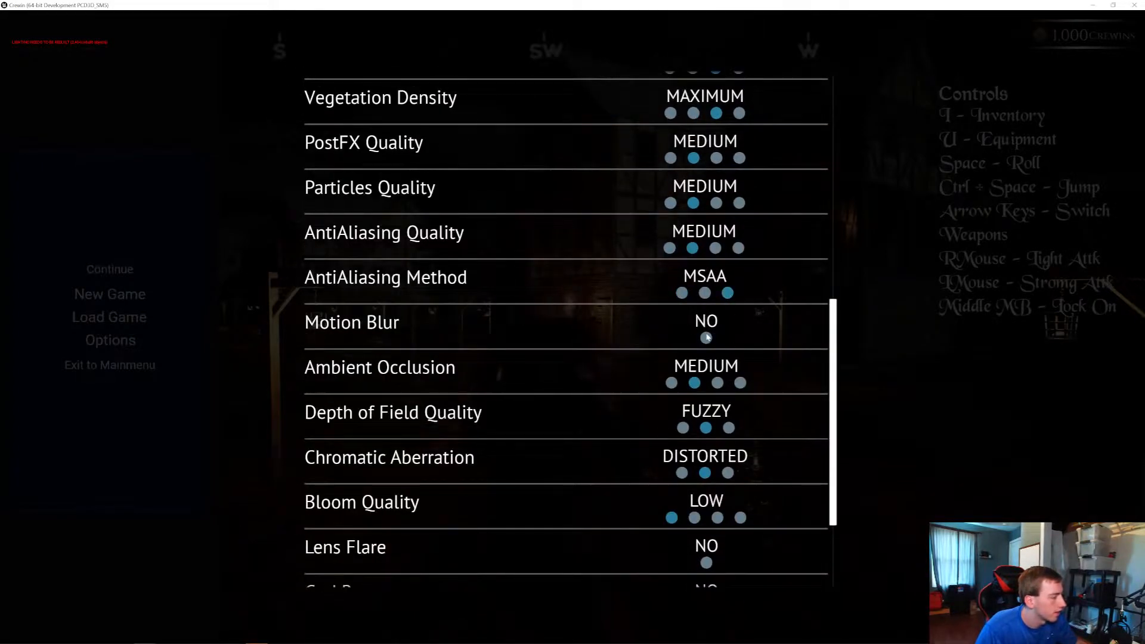
Set Bloom Quality to Pure Luminiscence, enable Lens Flare and God Rays, set GlassFX to Medium and Refraction to Normal, and save
scroll(718, 405, "down", 2)
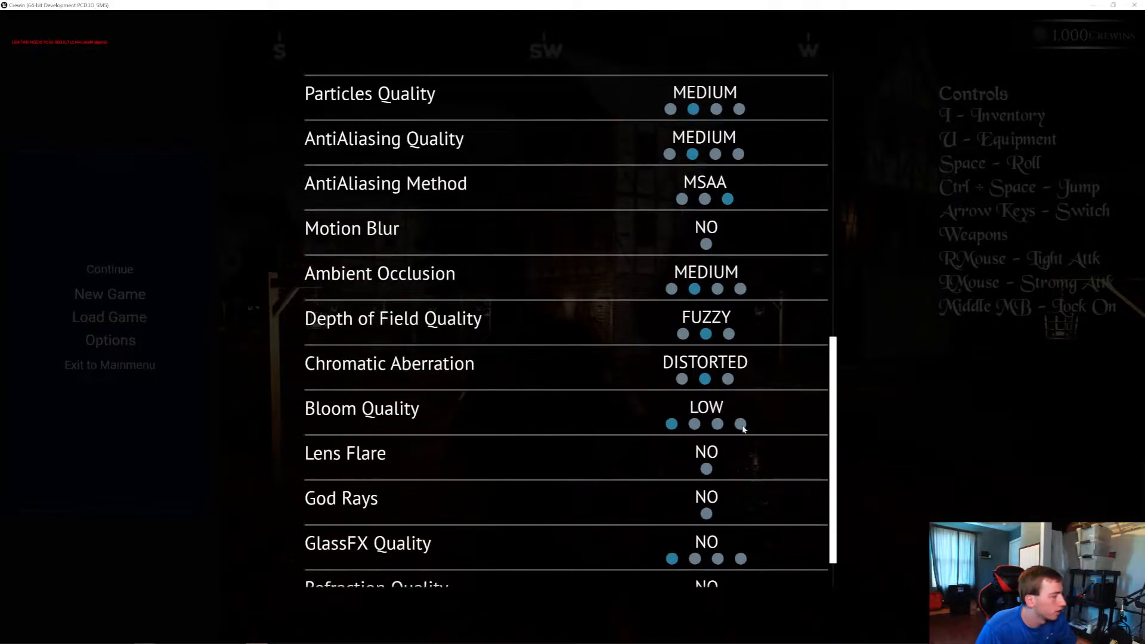
left_click(741, 424)
scroll(743, 429, "down", 1)
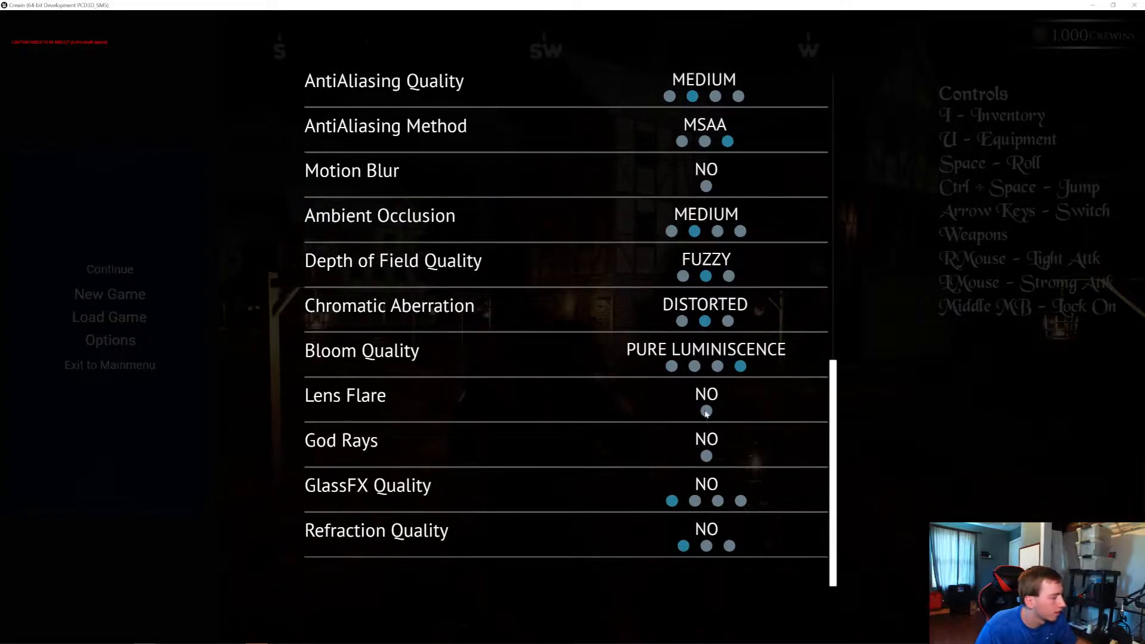
left_click(706, 411)
left_click(706, 456)
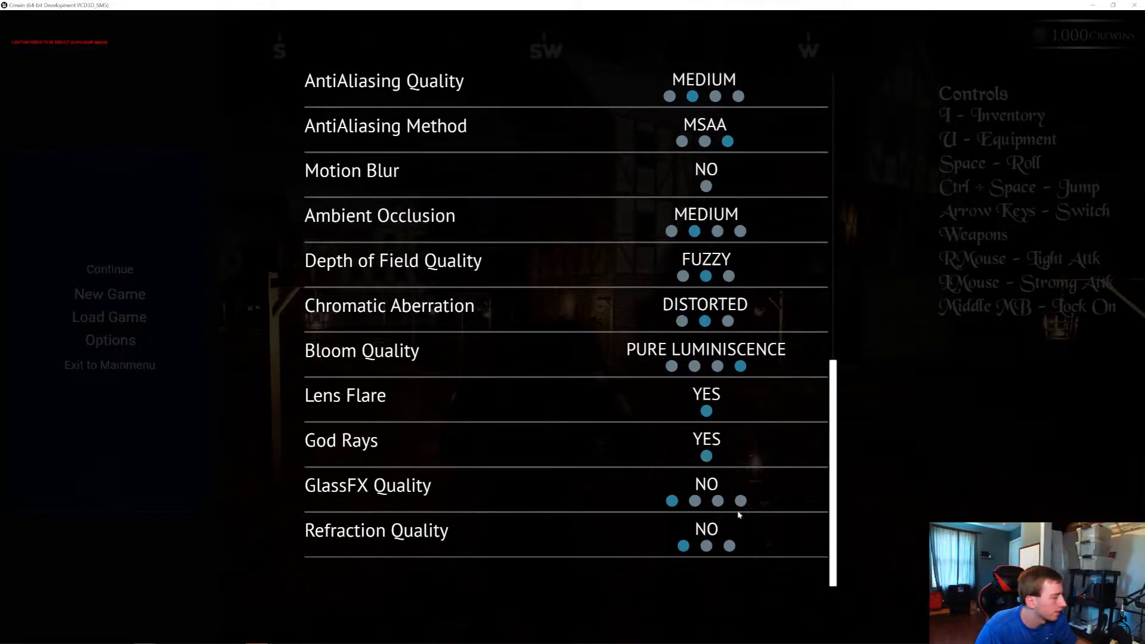
left_click(718, 502)
left_click(708, 547)
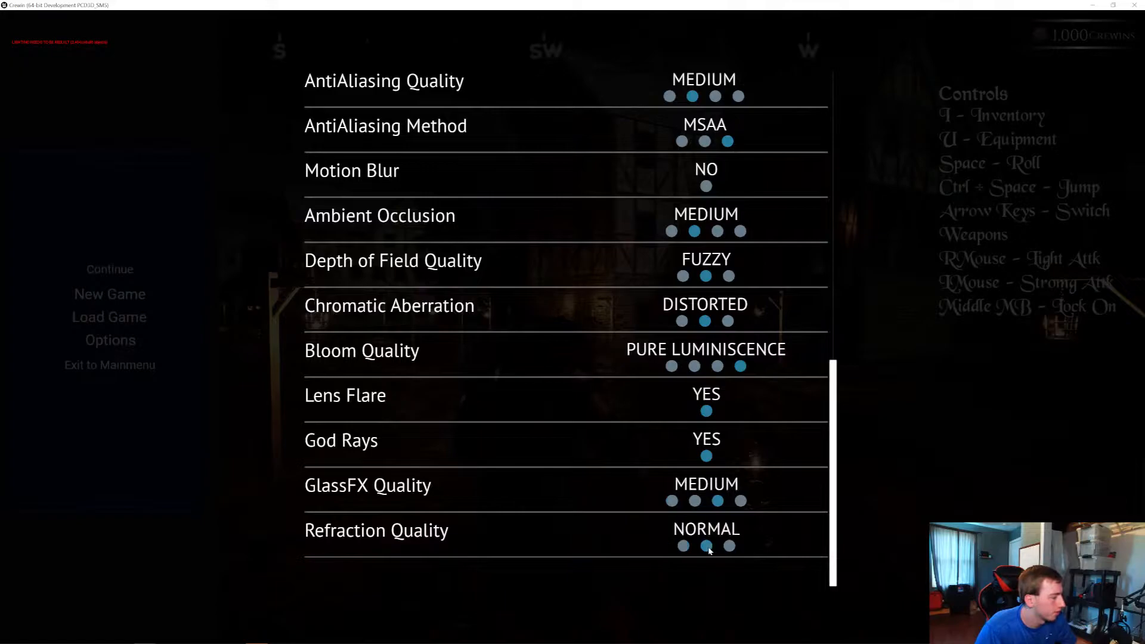
left_click(1048, 606)
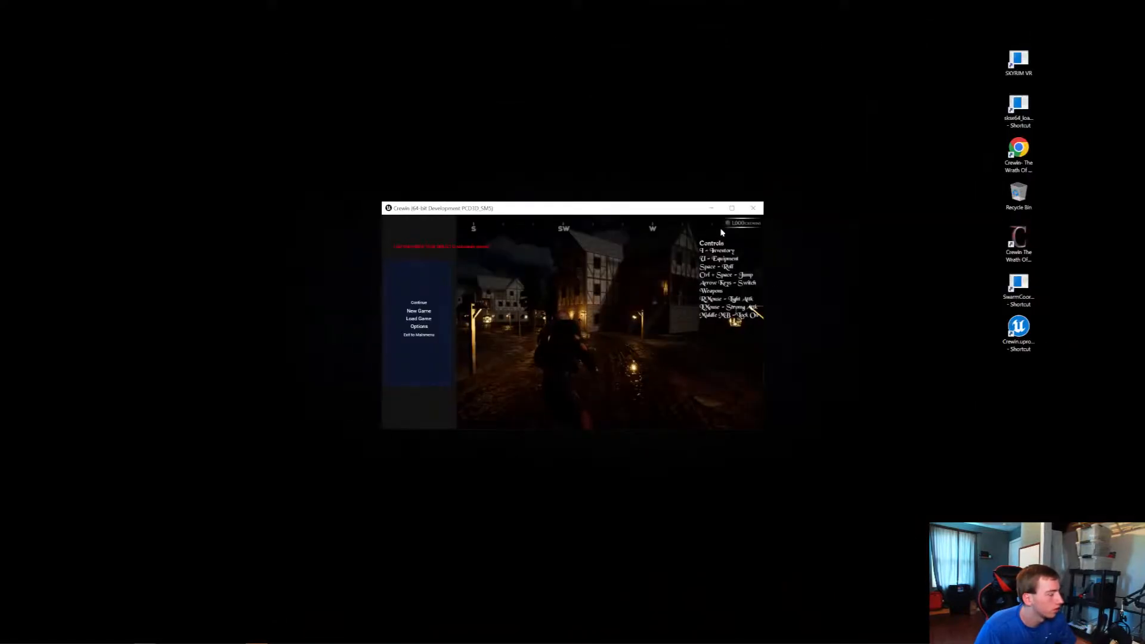
Set the display mode to Fullscreen in the options, save, and continue the game in a maximized window
left_click(432, 325)
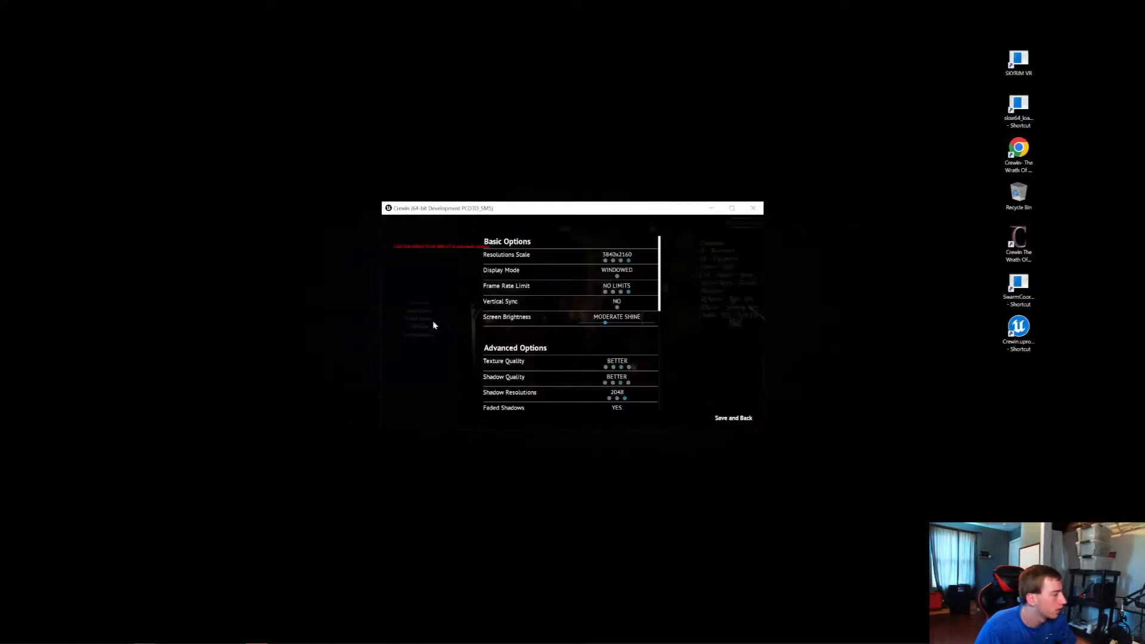
left_click(735, 419)
left_click(733, 208)
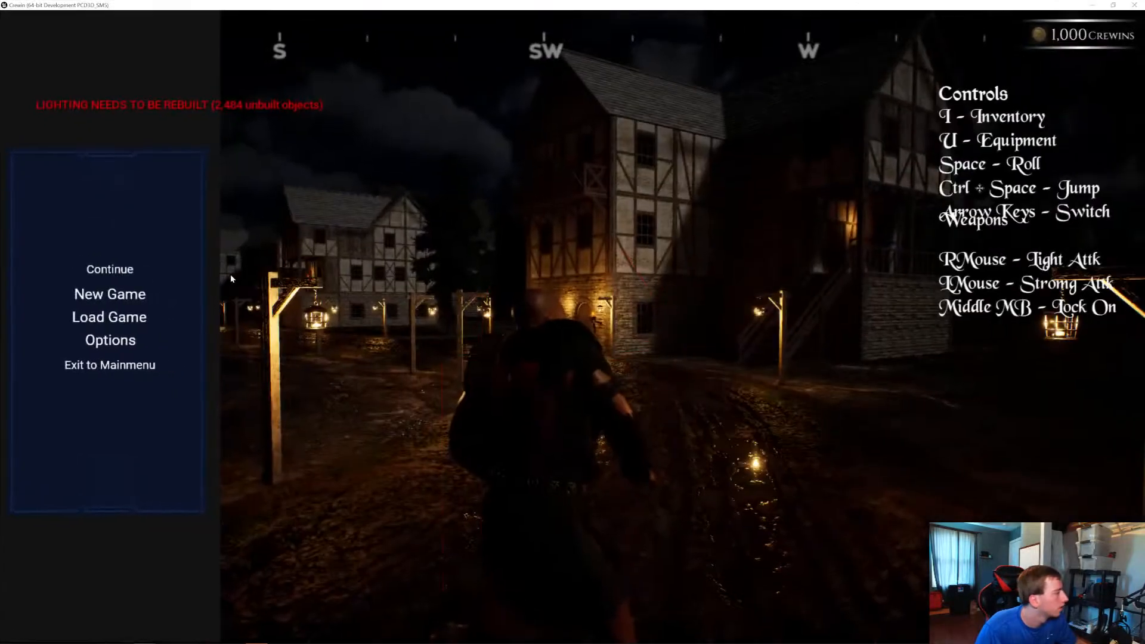
left_click(126, 268)
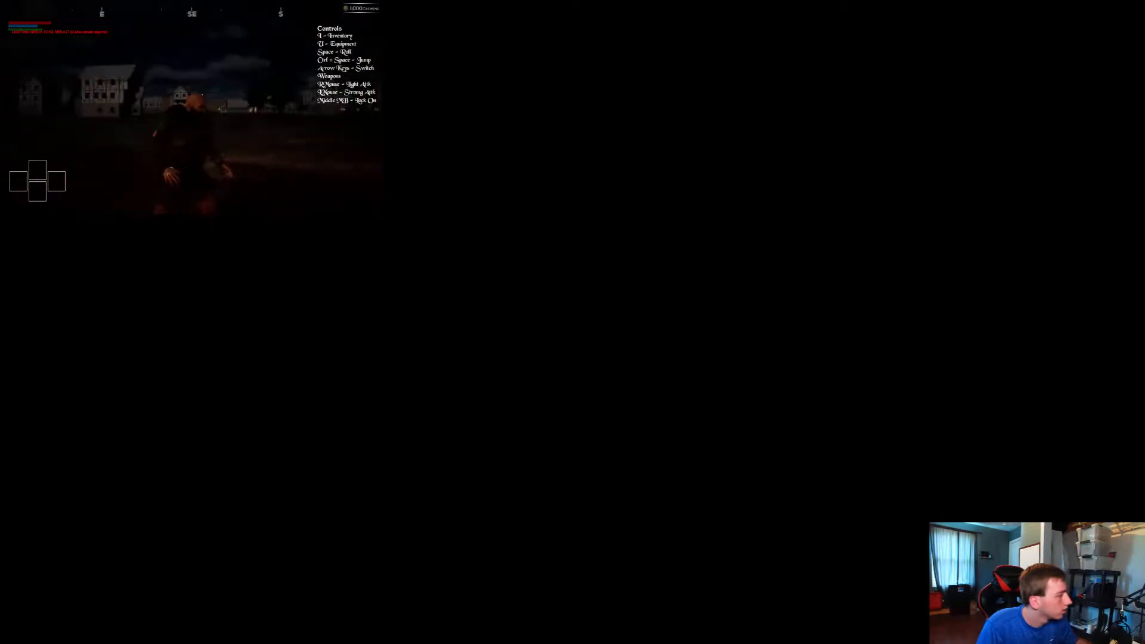
Reapply the 3840x2160 resolution in the saved options and resume walking the character through the village
key("Escape")
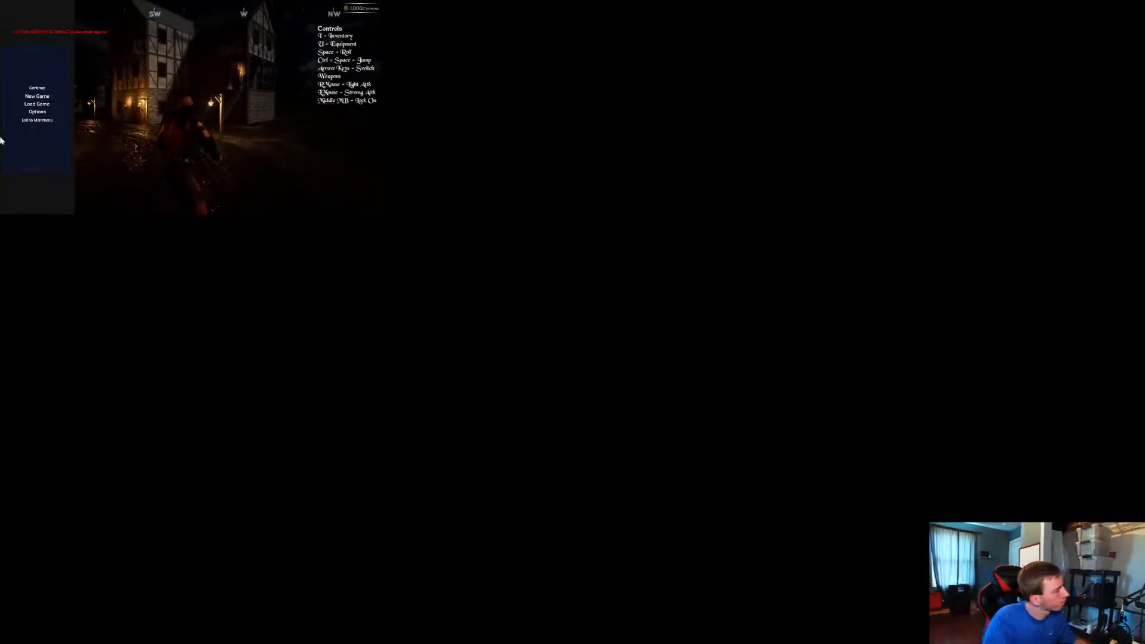
left_click(37, 112)
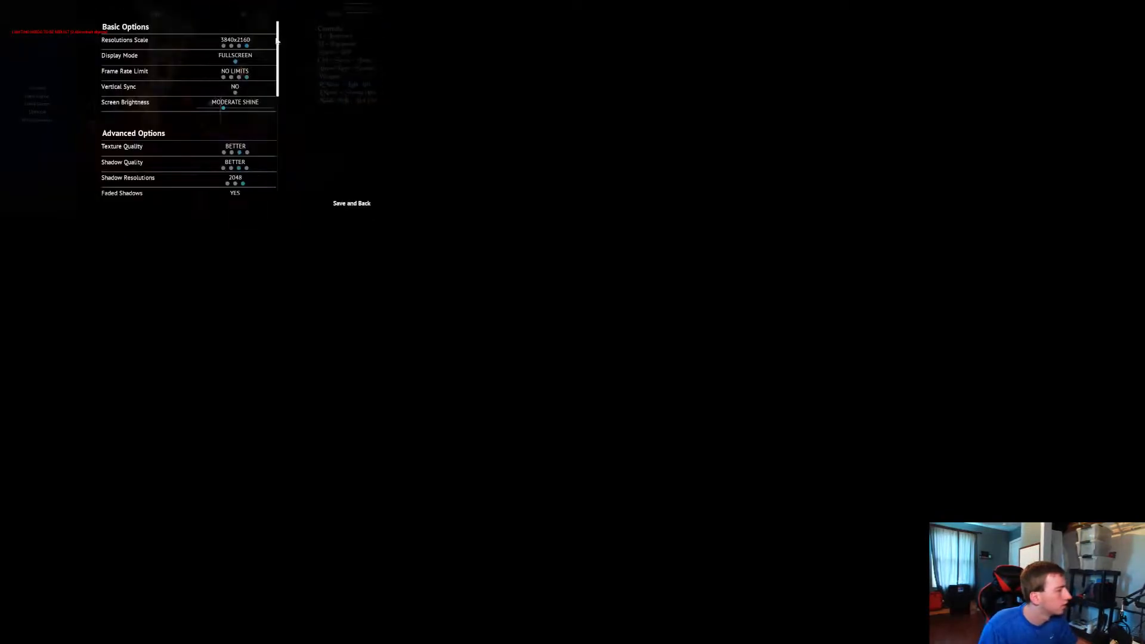
left_click(243, 46)
left_click(353, 205)
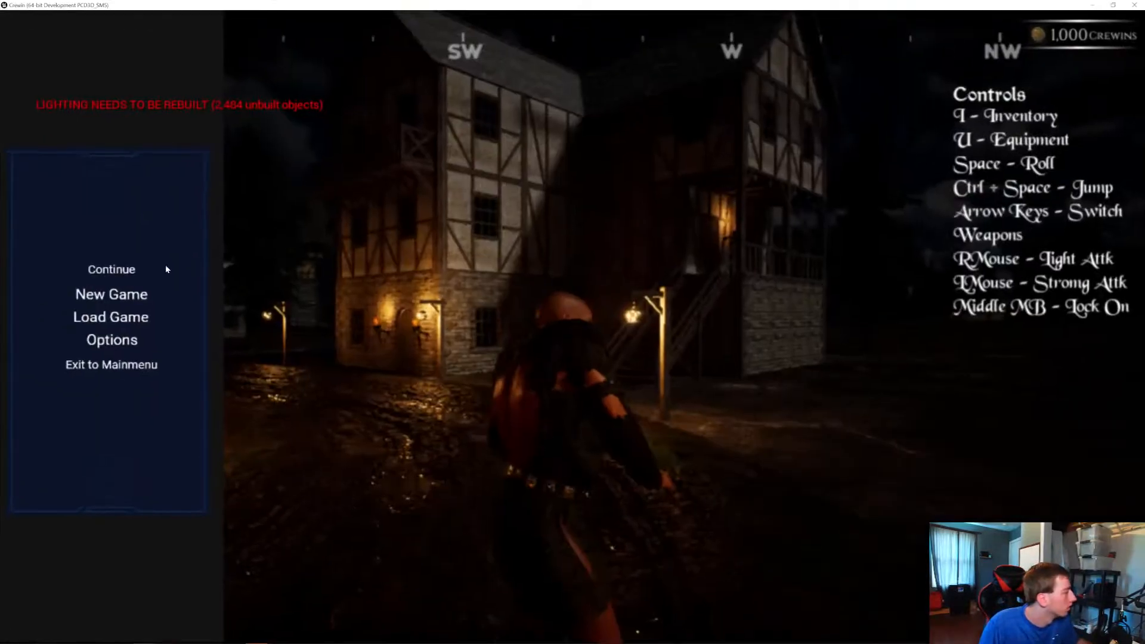
left_click(161, 266)
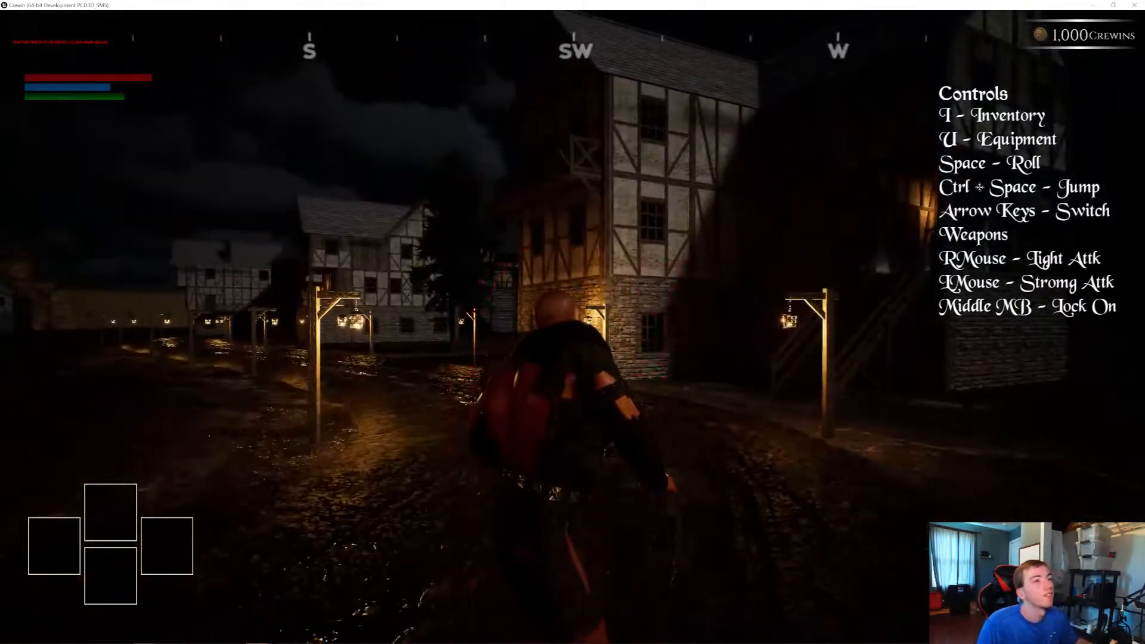
key("w")
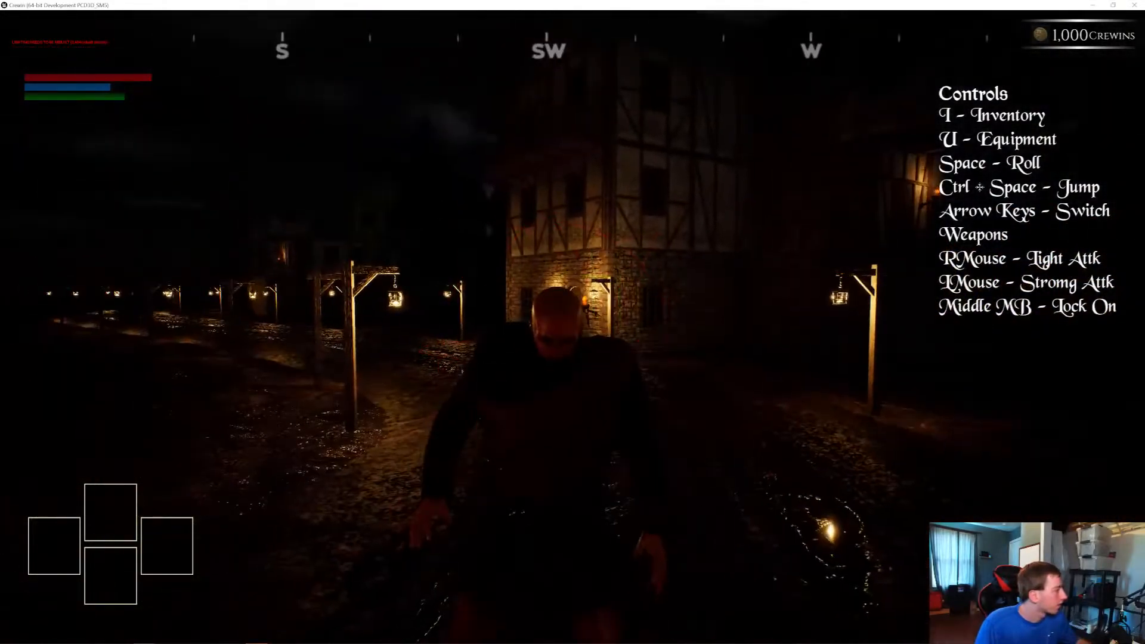
Run t.MaxFPS 120 in the game console to cap the frame rate at 120
key("grave")
key("Up")
key("Up")
key("Up")
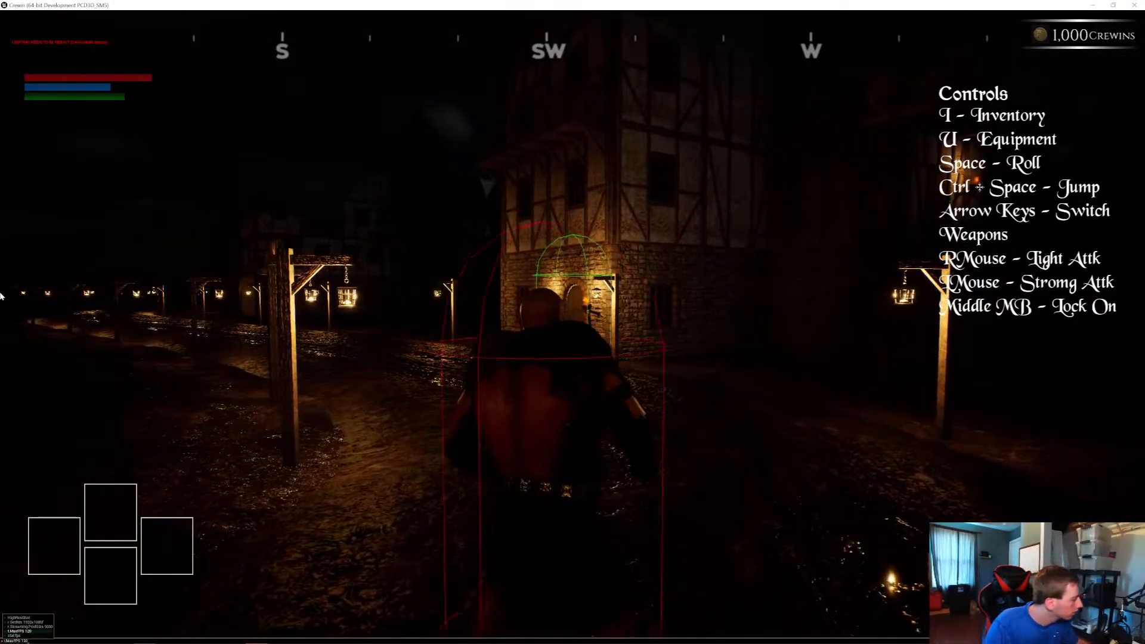
key("Return")
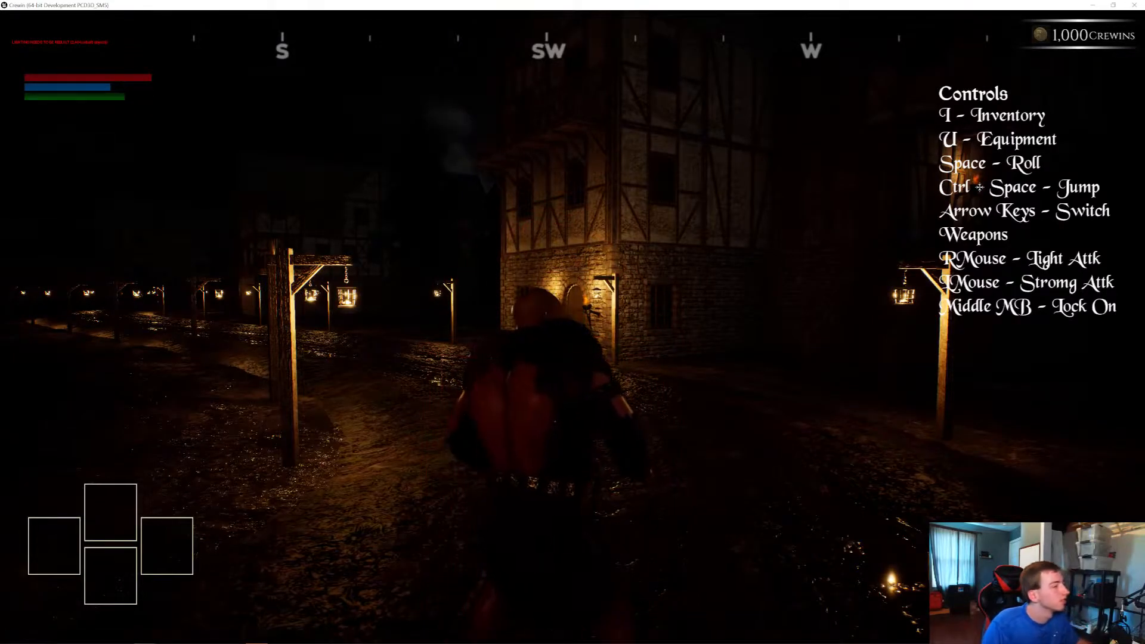
Display the frame-rate counter with the stat fps console command and walk through the lamp-lit village to check performance
key("grave")
key("Up")
key("Up")
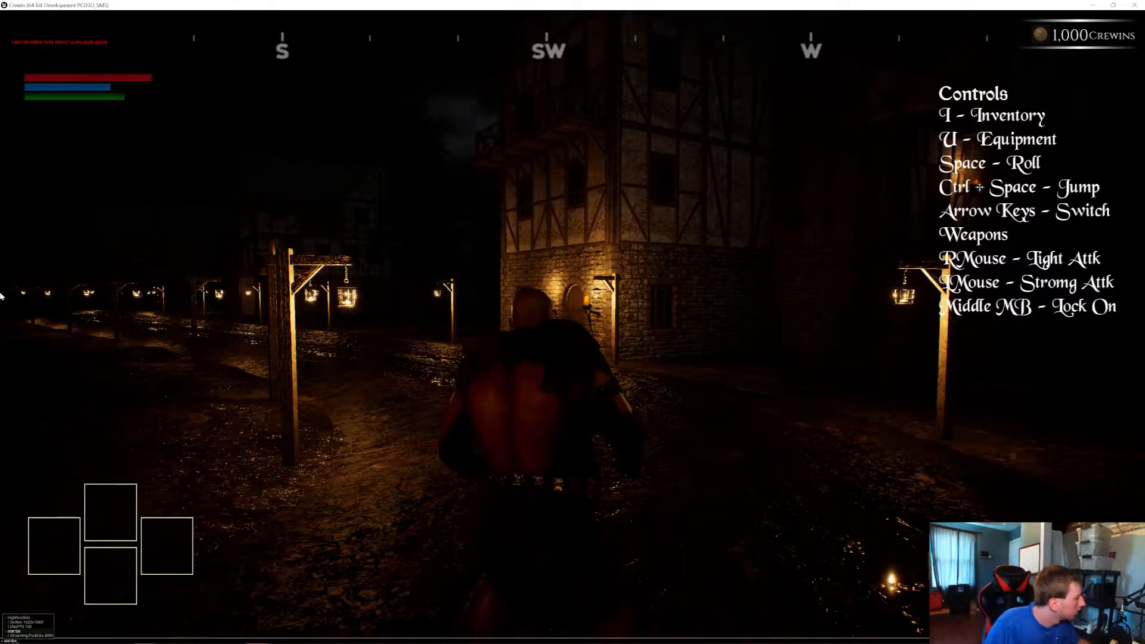
key("Return")
key("w")
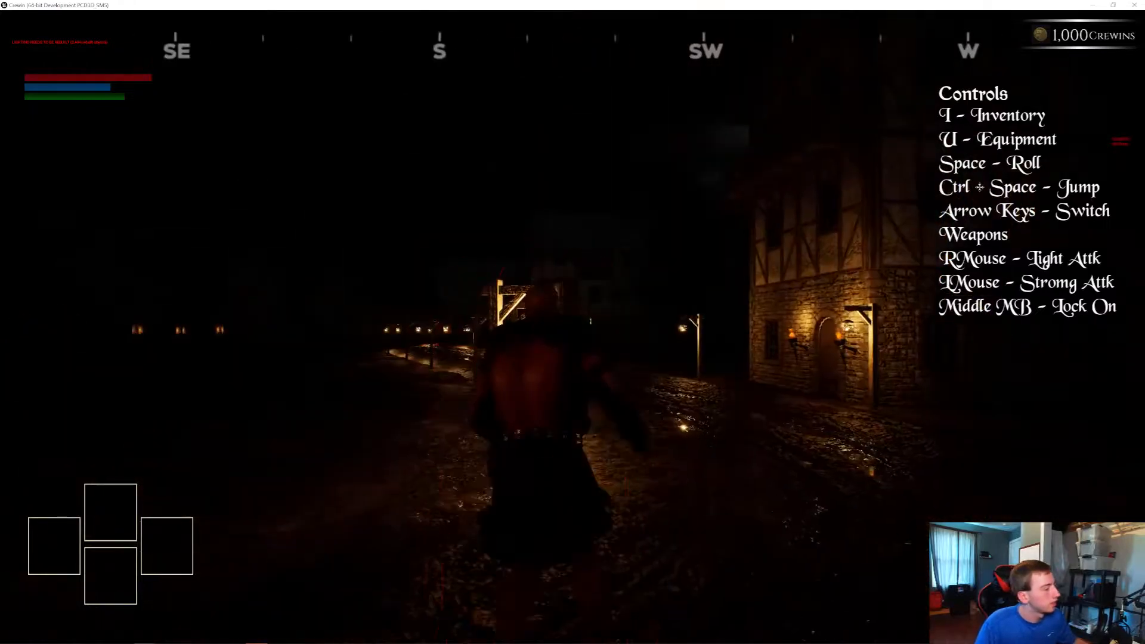
key("d")
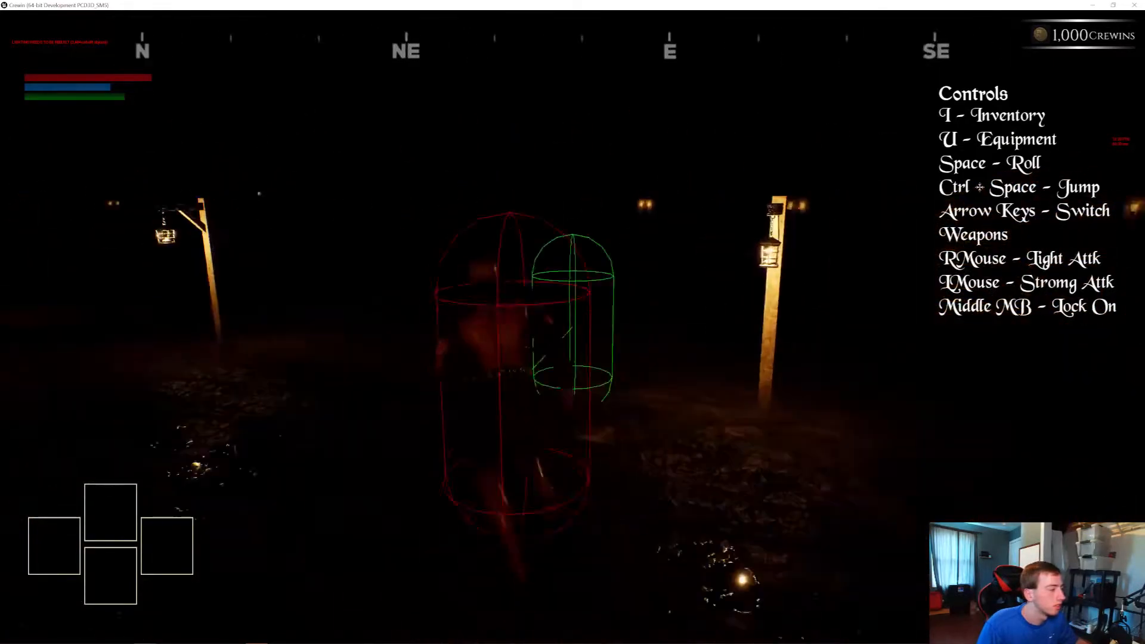
Set Bloom Quality to Low and Chromatic Aberration to None, and turn off Refraction, GlassFX, God Rays and Lens Flare
key("Escape")
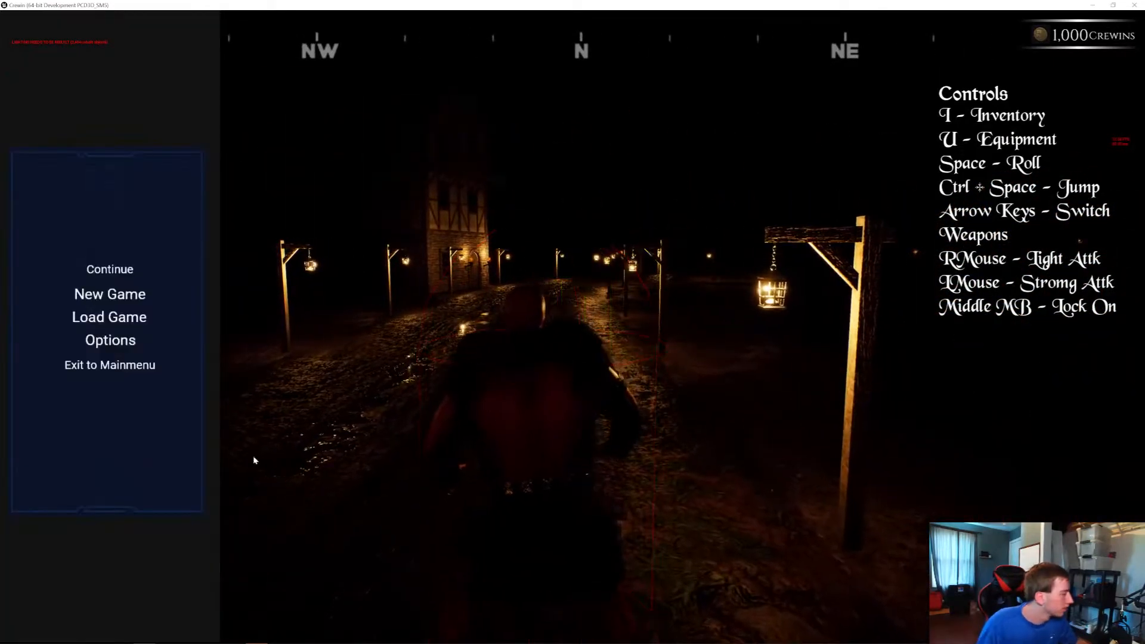
left_click(113, 340)
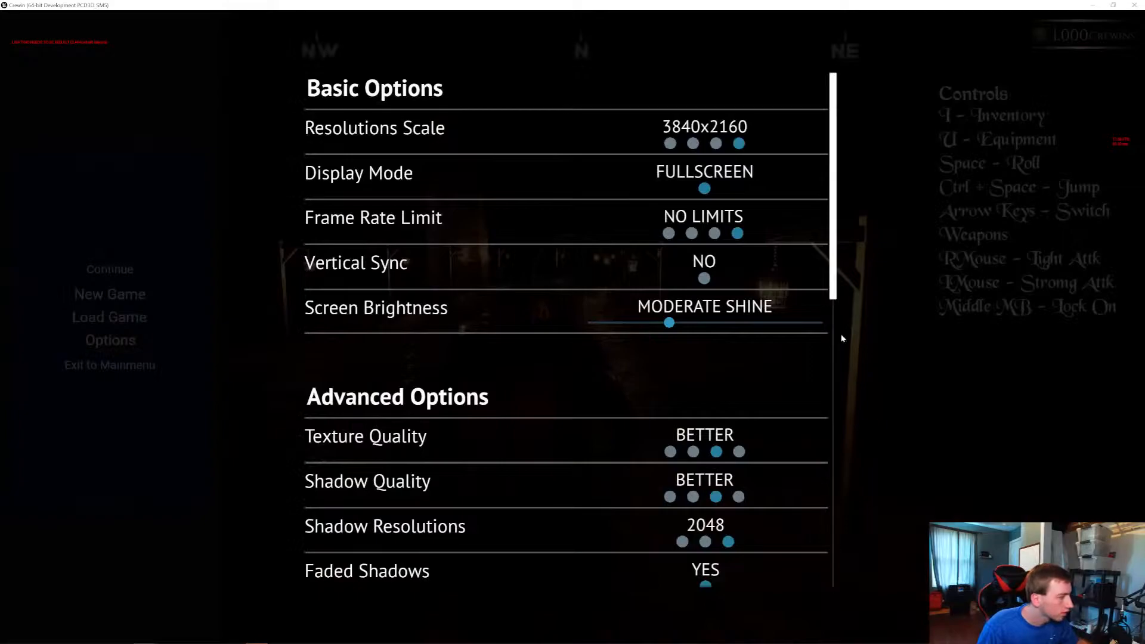
left_click_drag(834, 254, 738, 531)
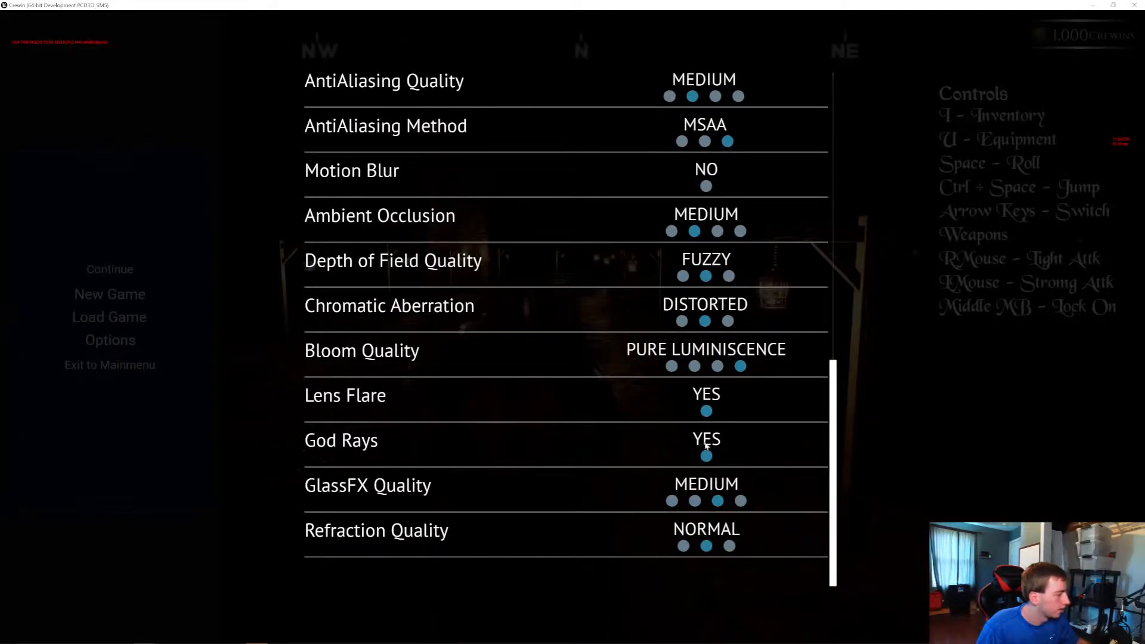
left_click(672, 367)
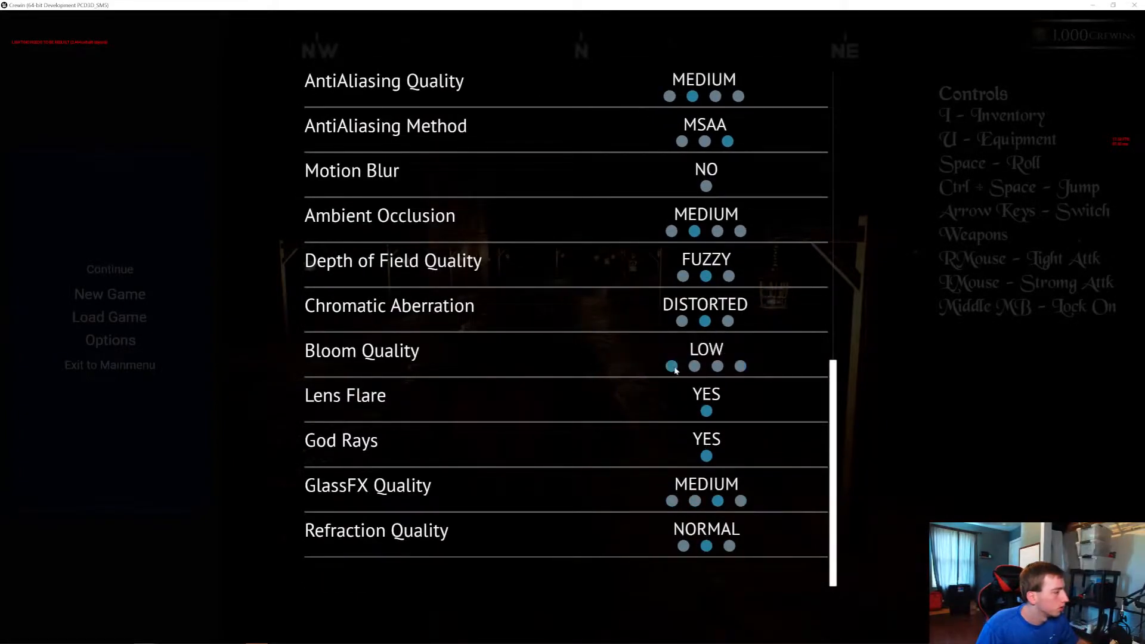
left_click(682, 321)
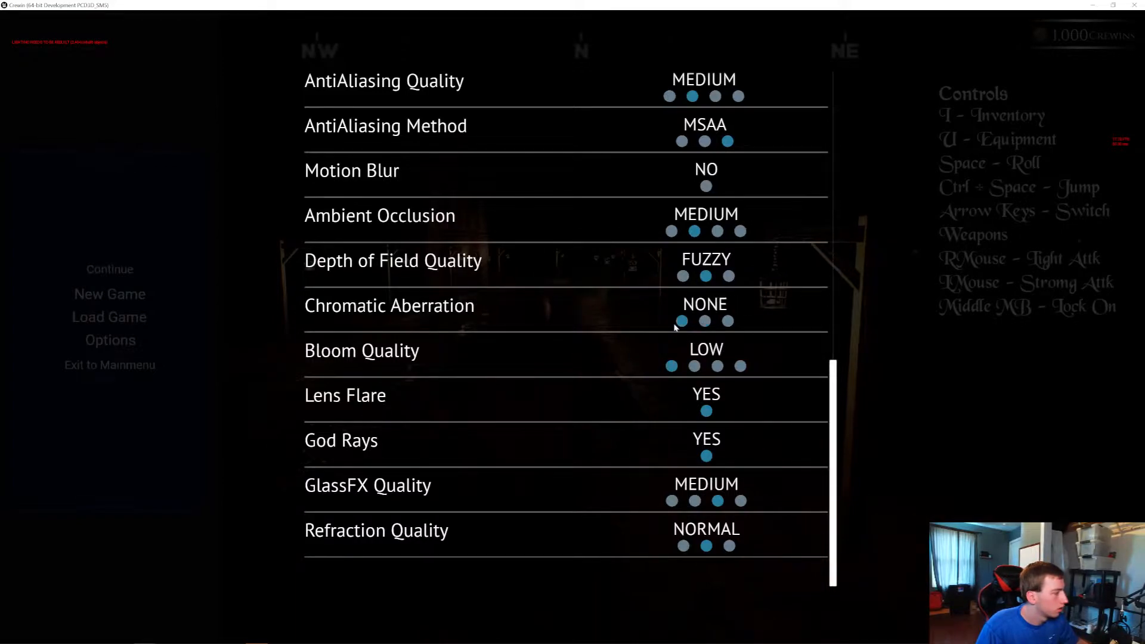
left_click(683, 547)
left_click(672, 501)
left_click(706, 454)
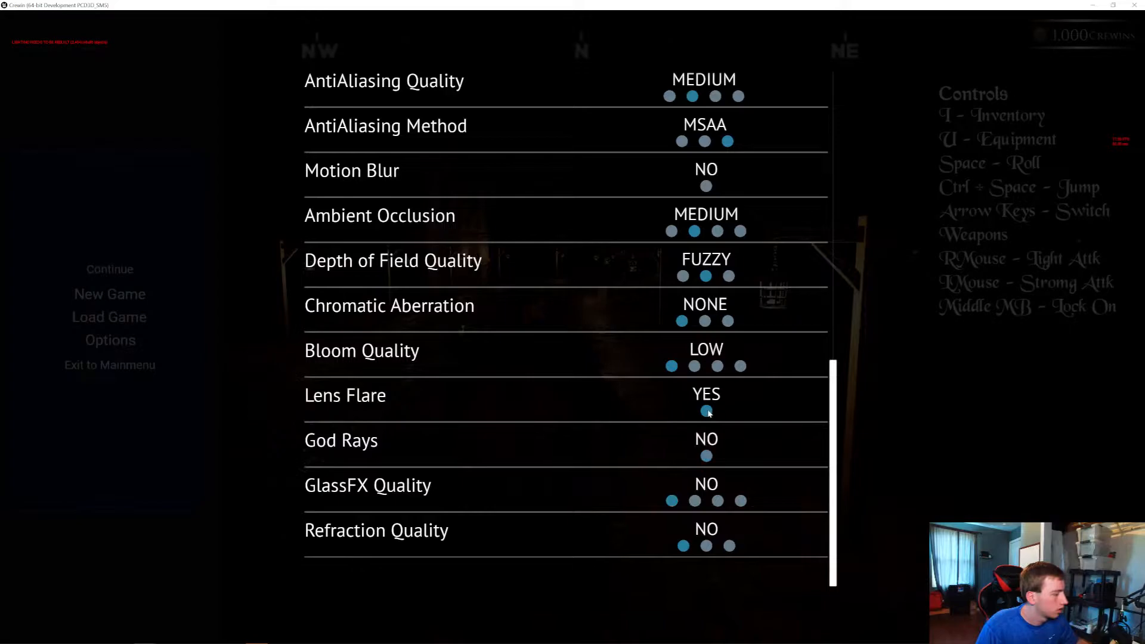
left_click(707, 410)
Set texture, shadow and environment quality to Medium, shadow resolution to 512 and vegetation density to Moderate
scroll(688, 242, "up", 10)
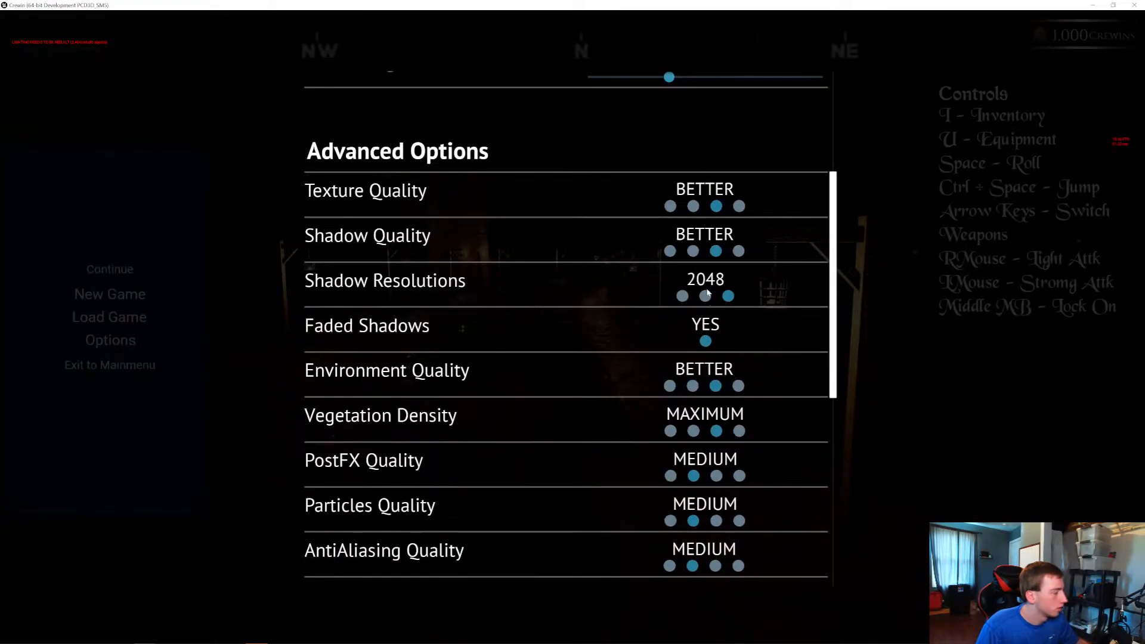
left_click(706, 296)
left_click(692, 251)
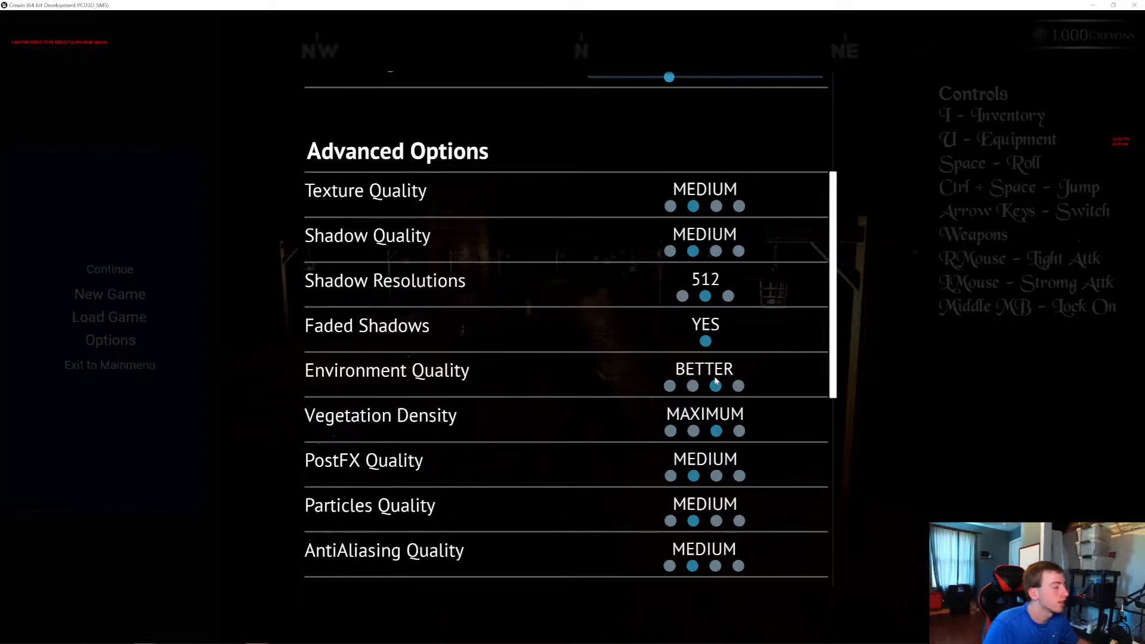
scroll(705, 299, "down", 2)
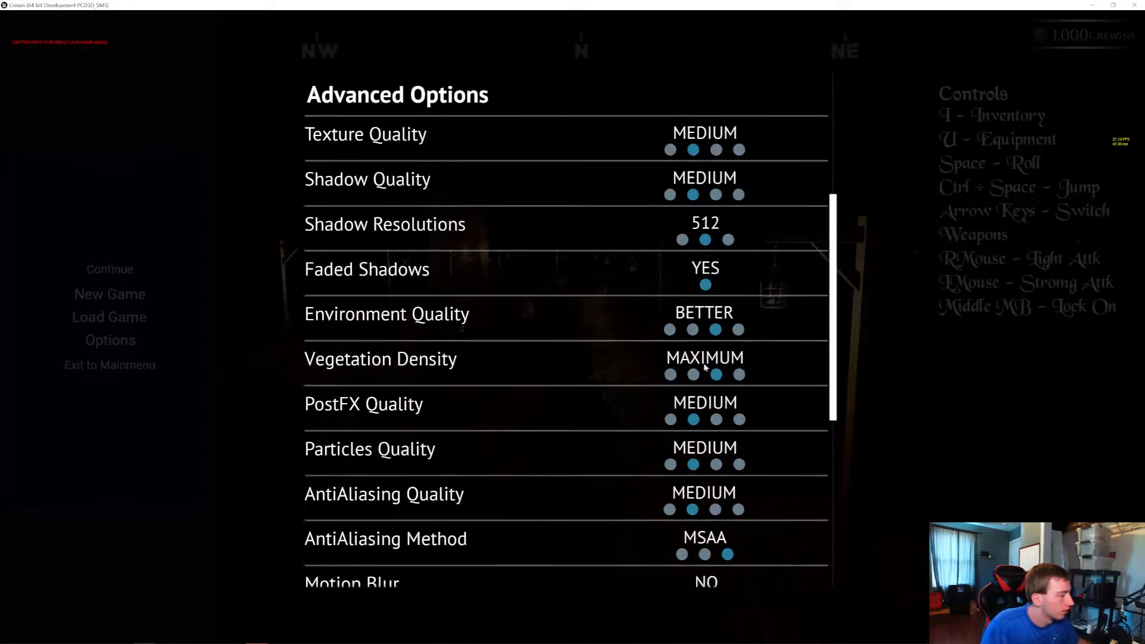
left_click(693, 332)
left_click(691, 375)
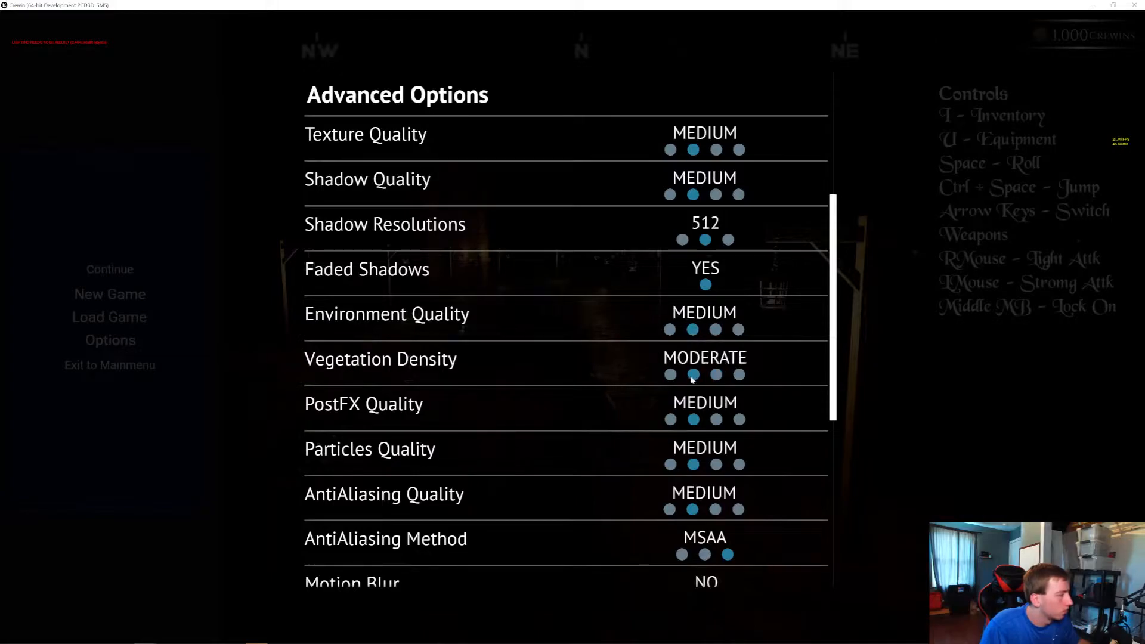
Set the display mode to Windowed, save the options, maximize the game window and resume the game
scroll(705, 365, "up", 8)
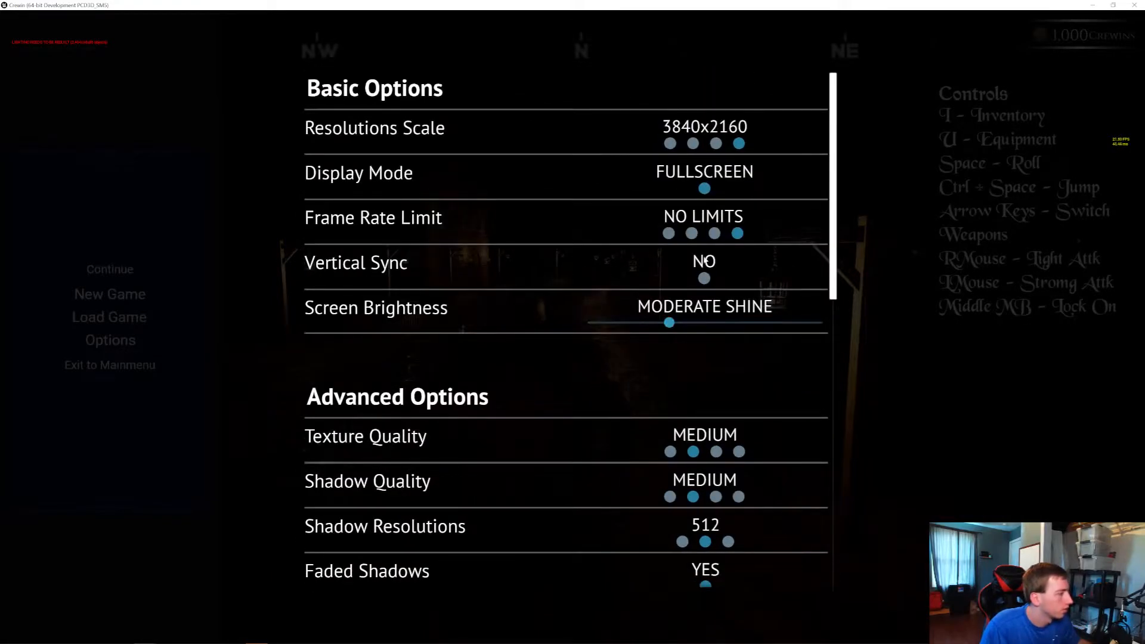
left_click(706, 190)
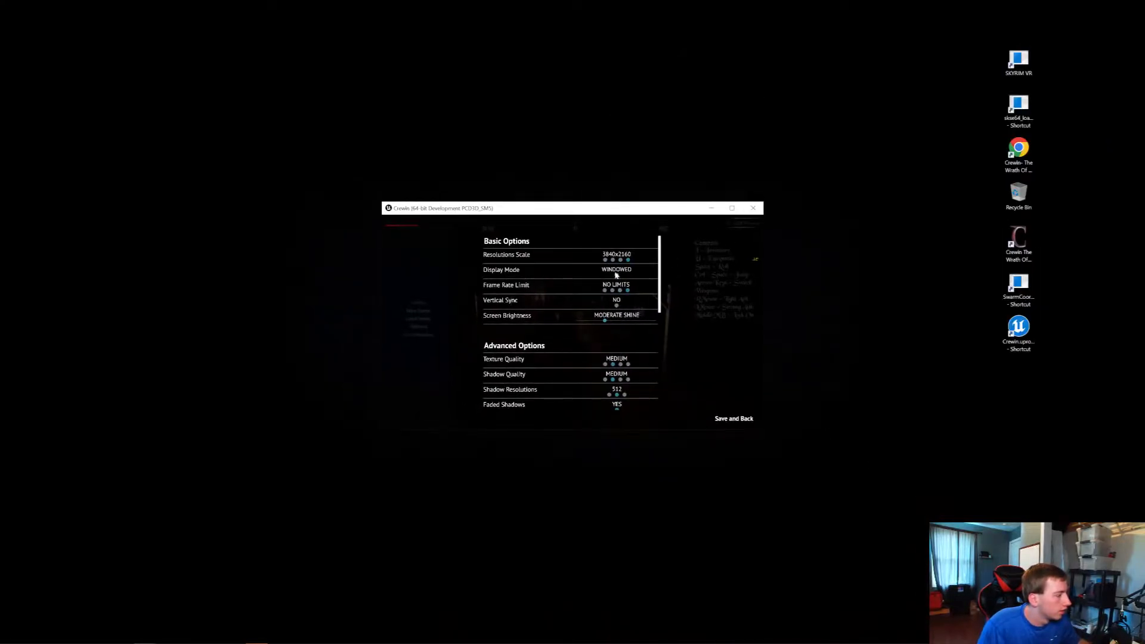
left_click(727, 419)
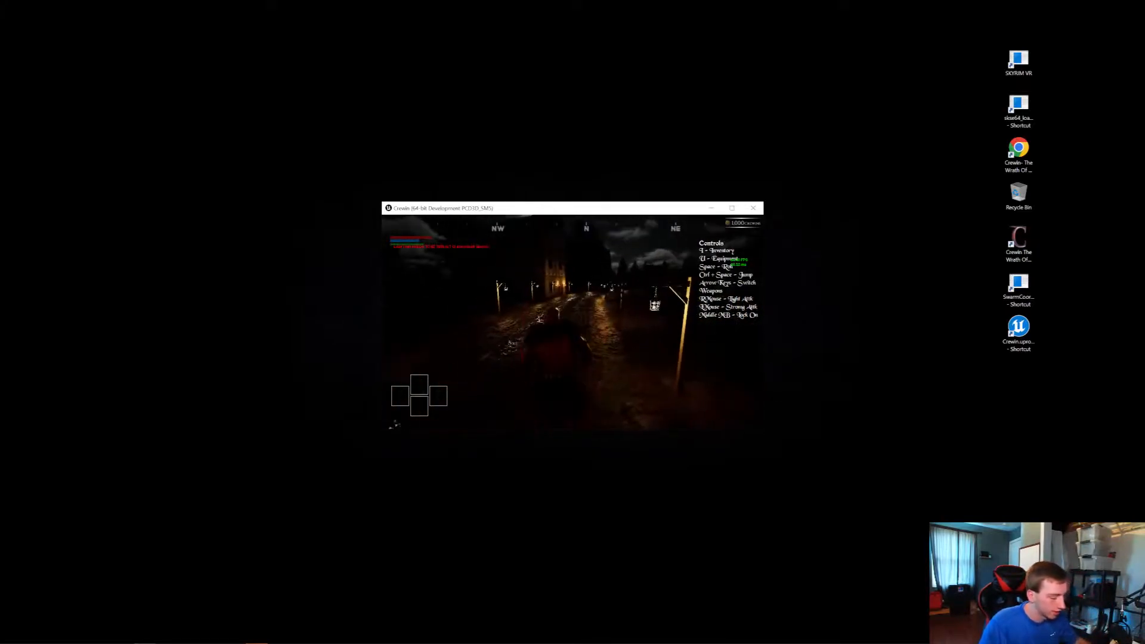
key("Escape")
left_click(419, 326)
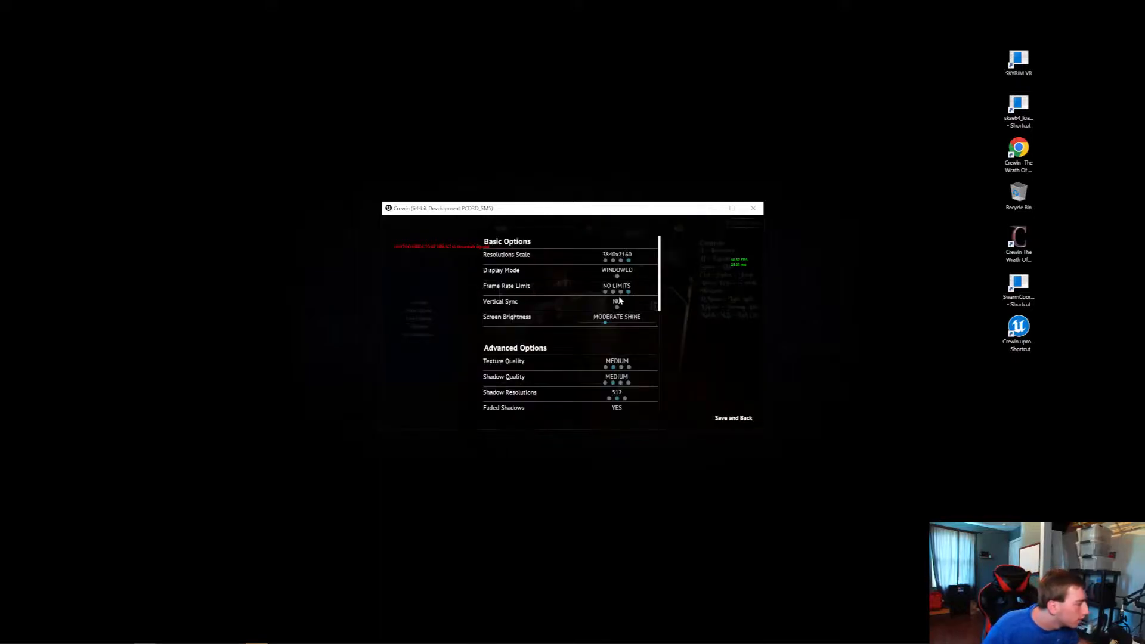
left_click(742, 420)
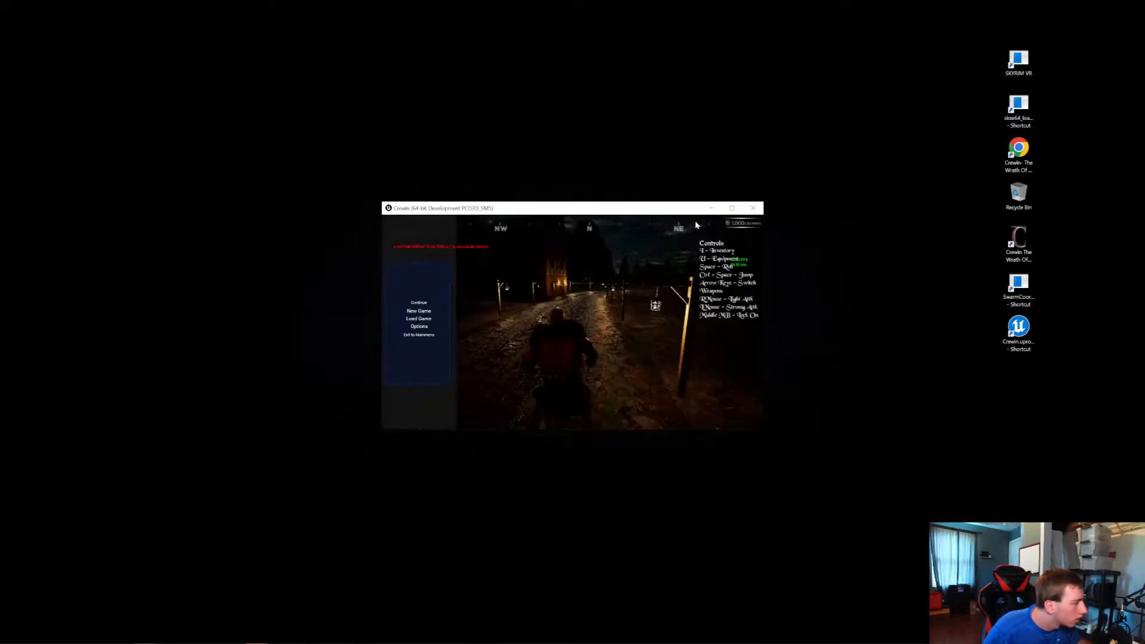
left_click(731, 208)
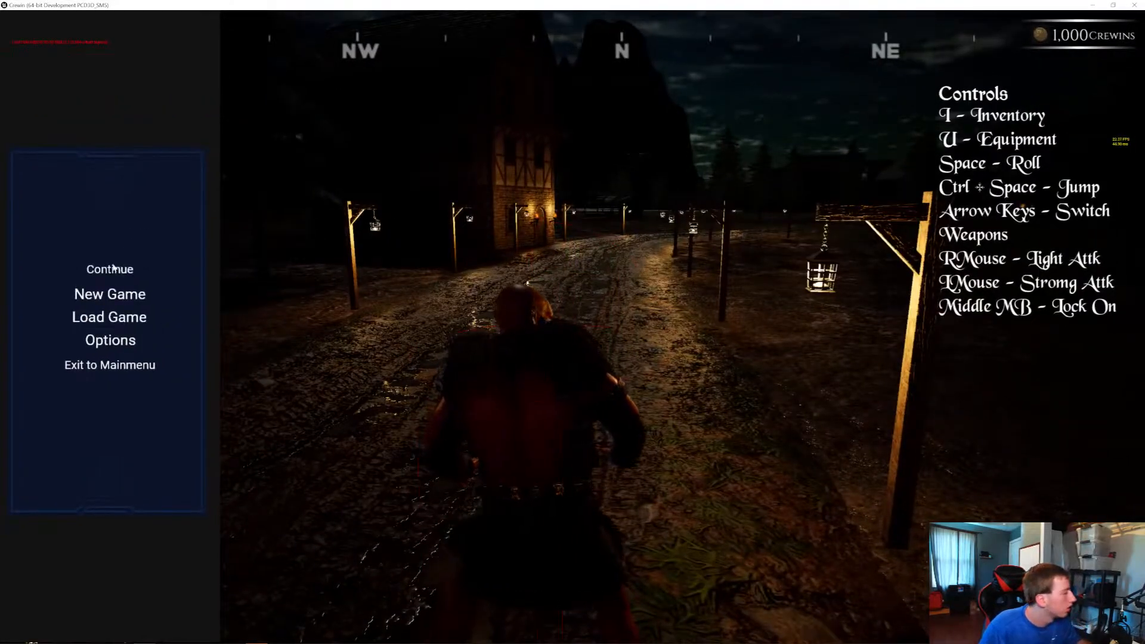
left_click(114, 268)
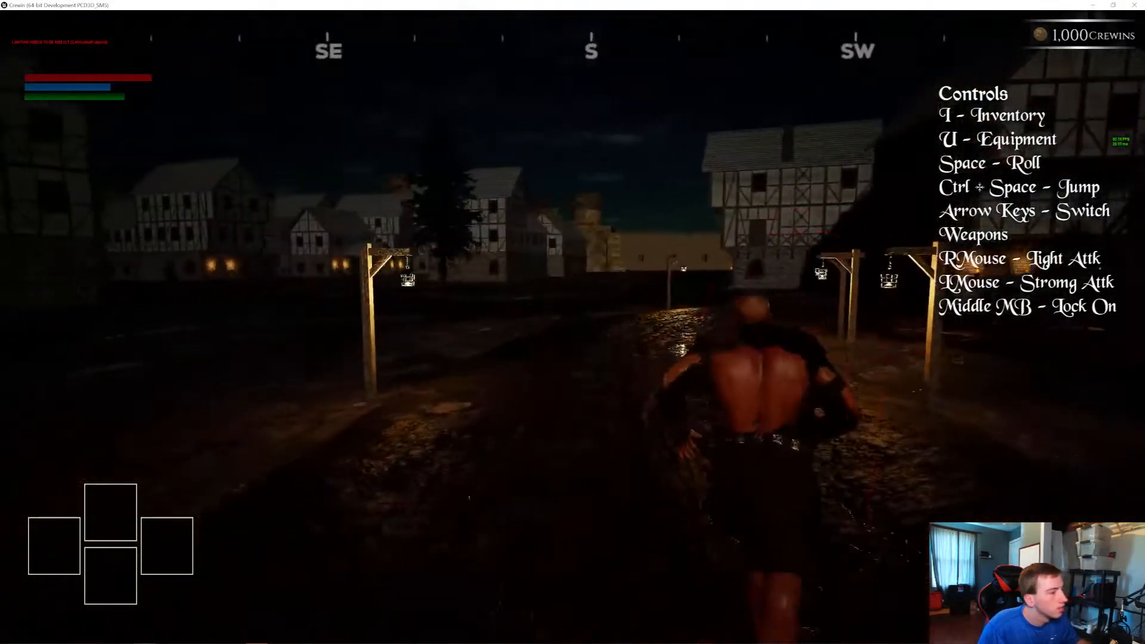
Set the resolution to 1920x1080, the display mode to Fullscreen and the frame rate limit to 120, and save the options
key("Escape")
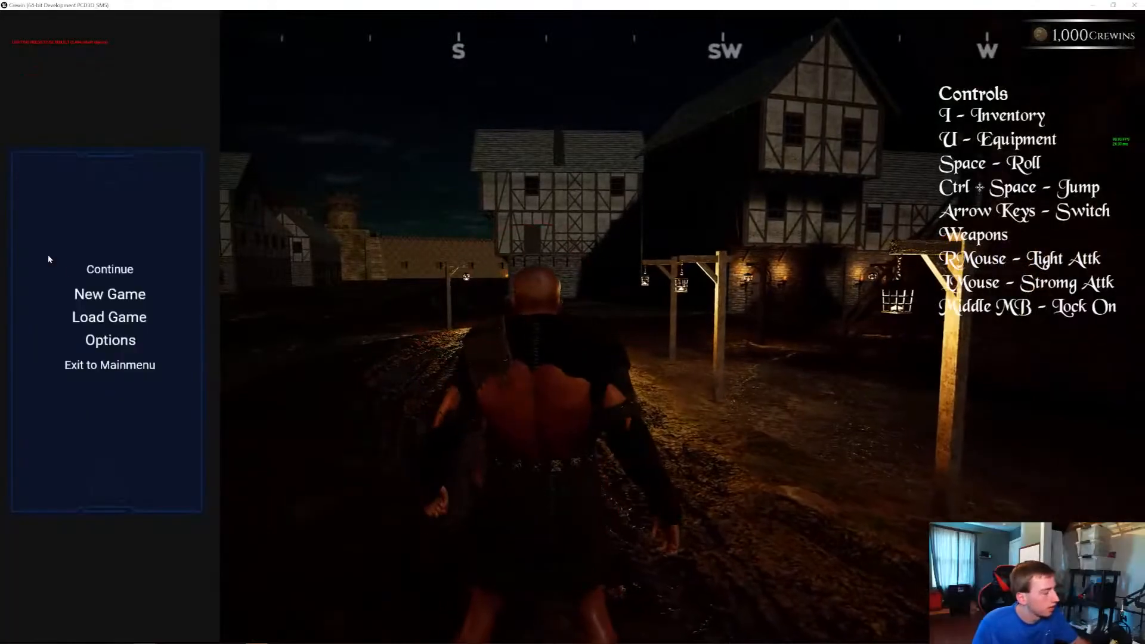
left_click(116, 341)
left_click(692, 145)
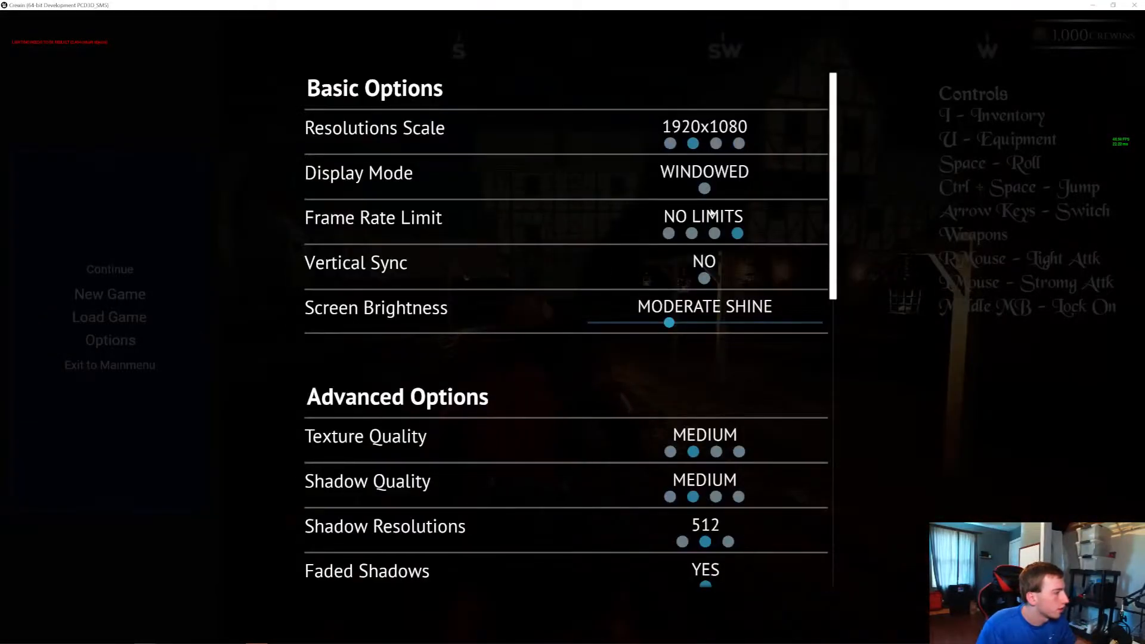
left_click(714, 233)
left_click(1054, 610)
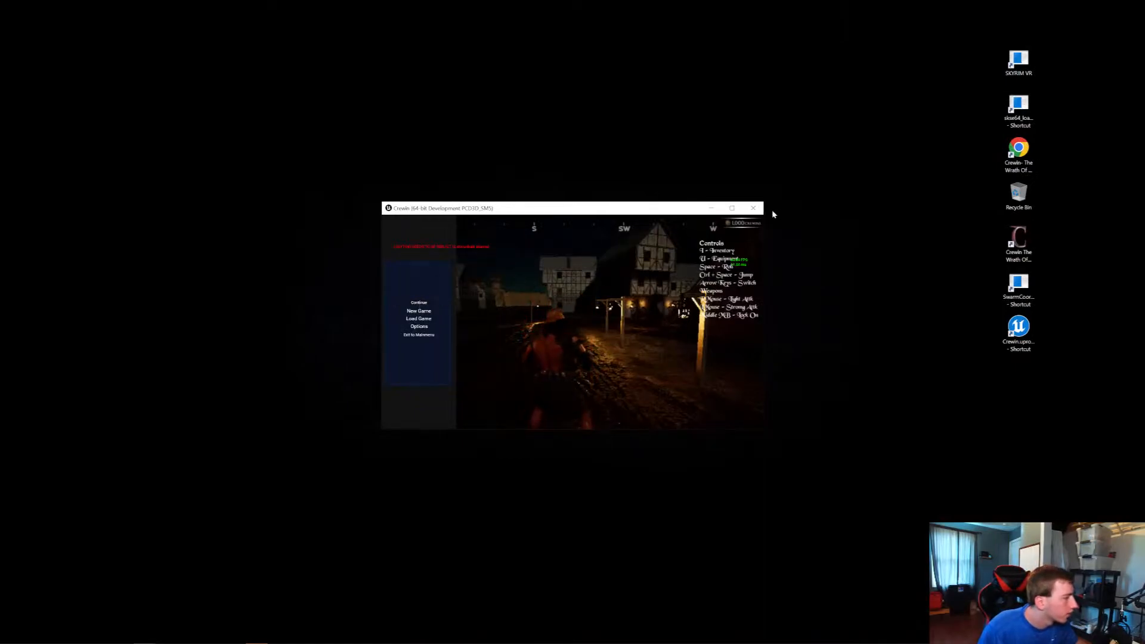
left_click(419, 326)
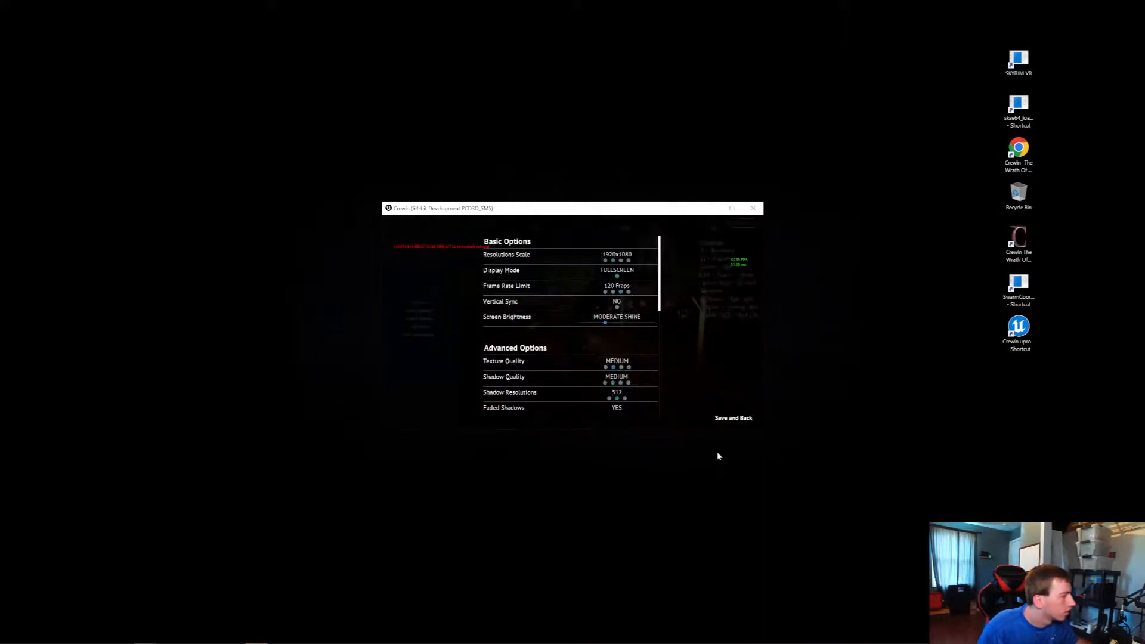
left_click(733, 418)
Resume the game and walk around the street lamps to check the display at the reduced resolution
left_click(418, 311)
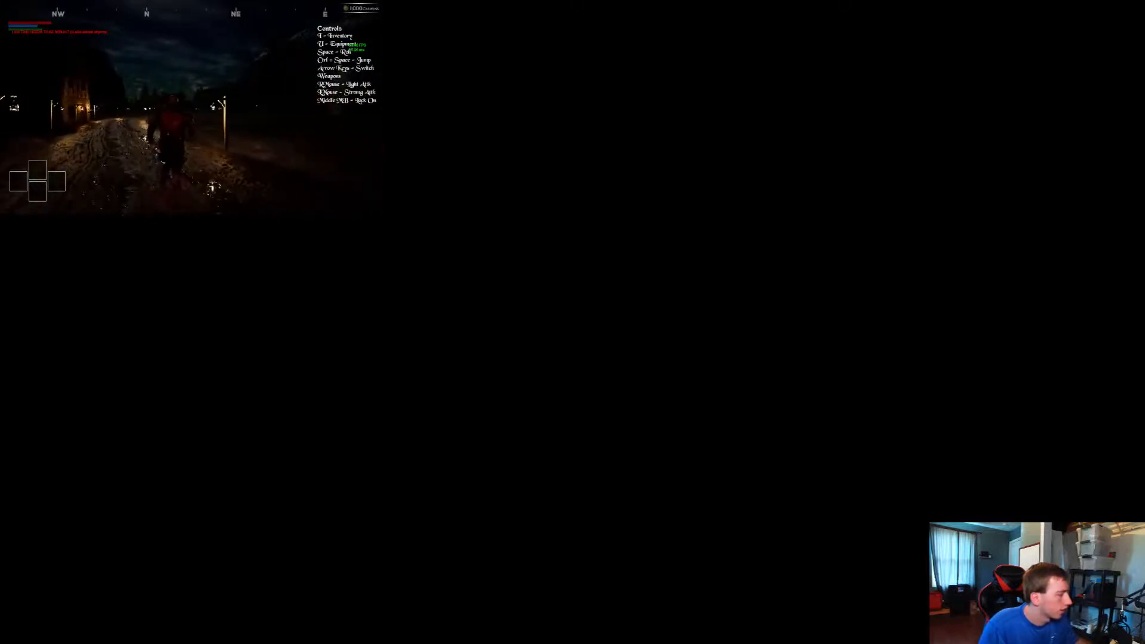
key("w")
key("s")
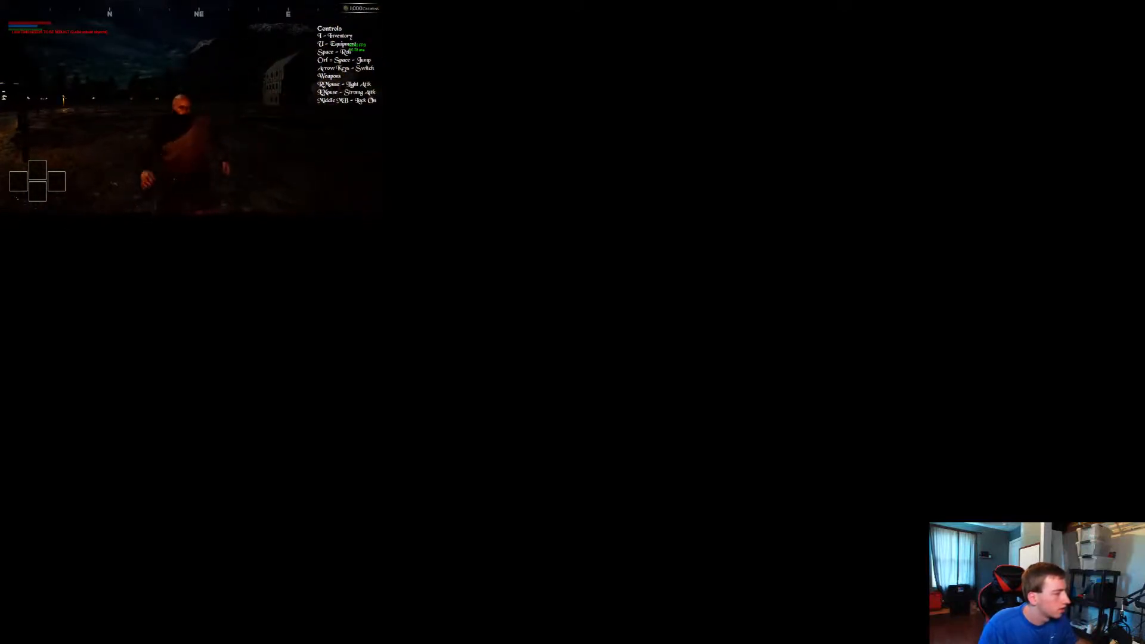
key("w")
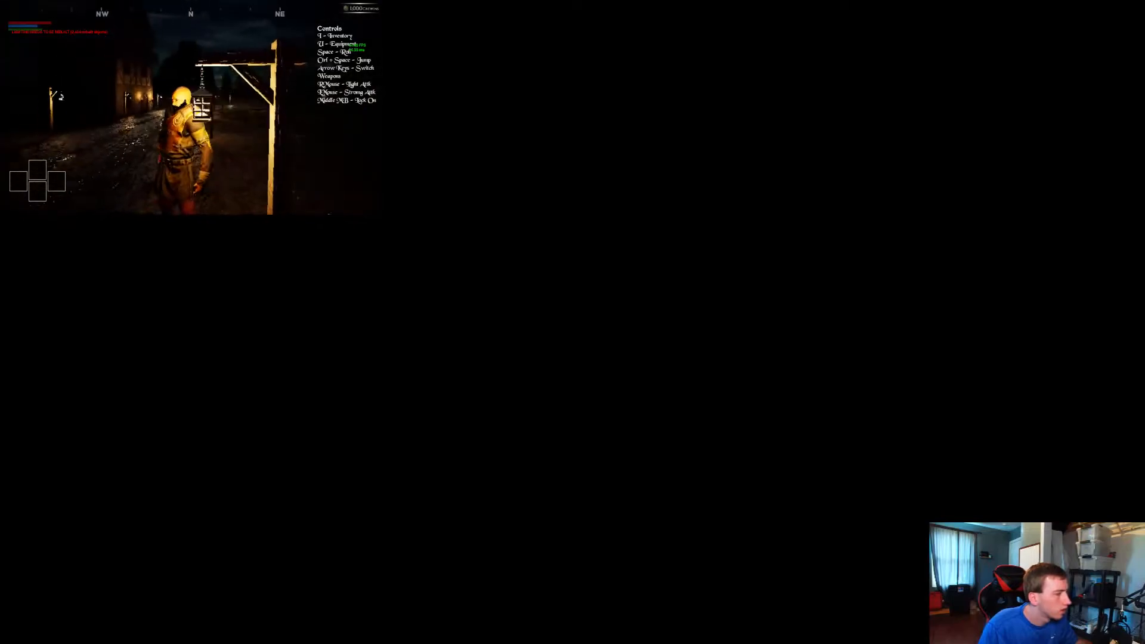
Set the resolution to 3840x2160, save the options and maximize the game window
key("Escape")
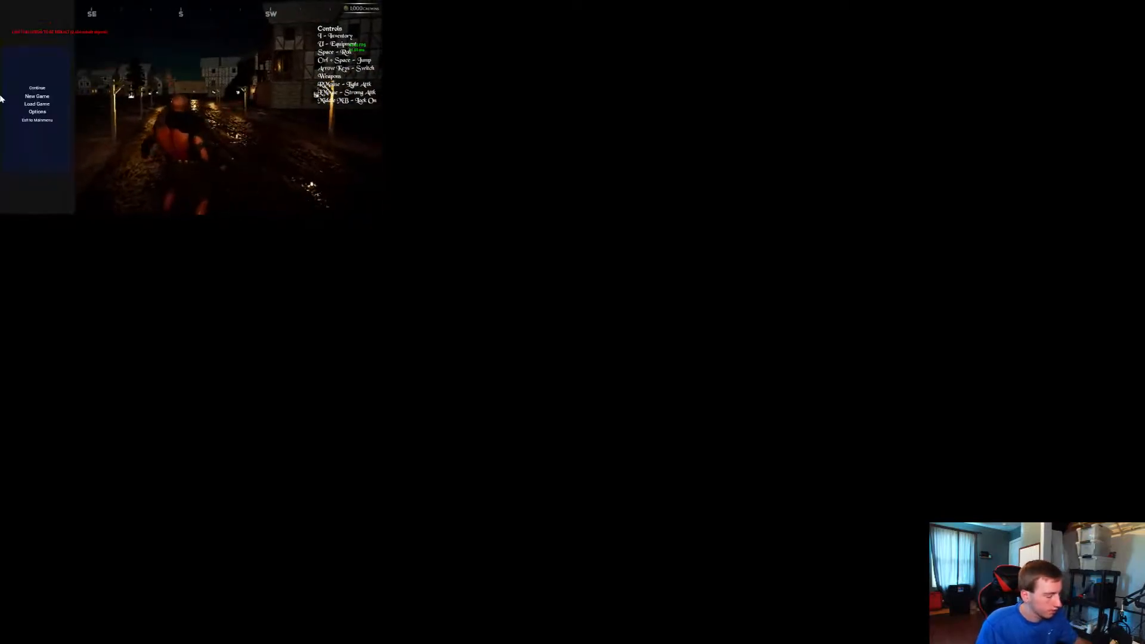
left_click(37, 112)
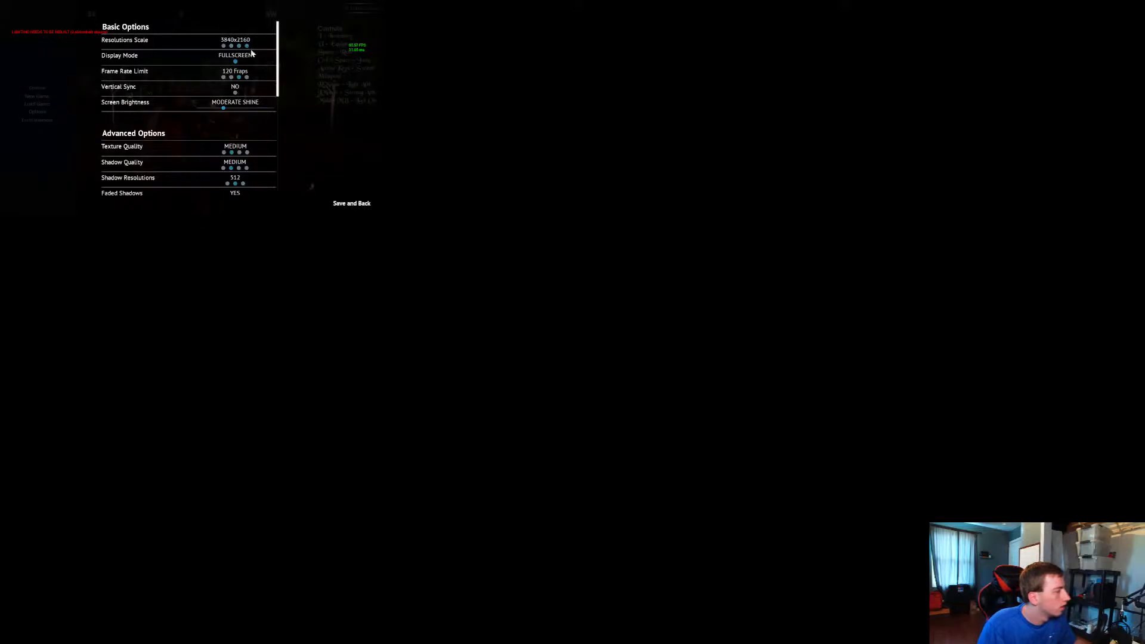
left_click(351, 203)
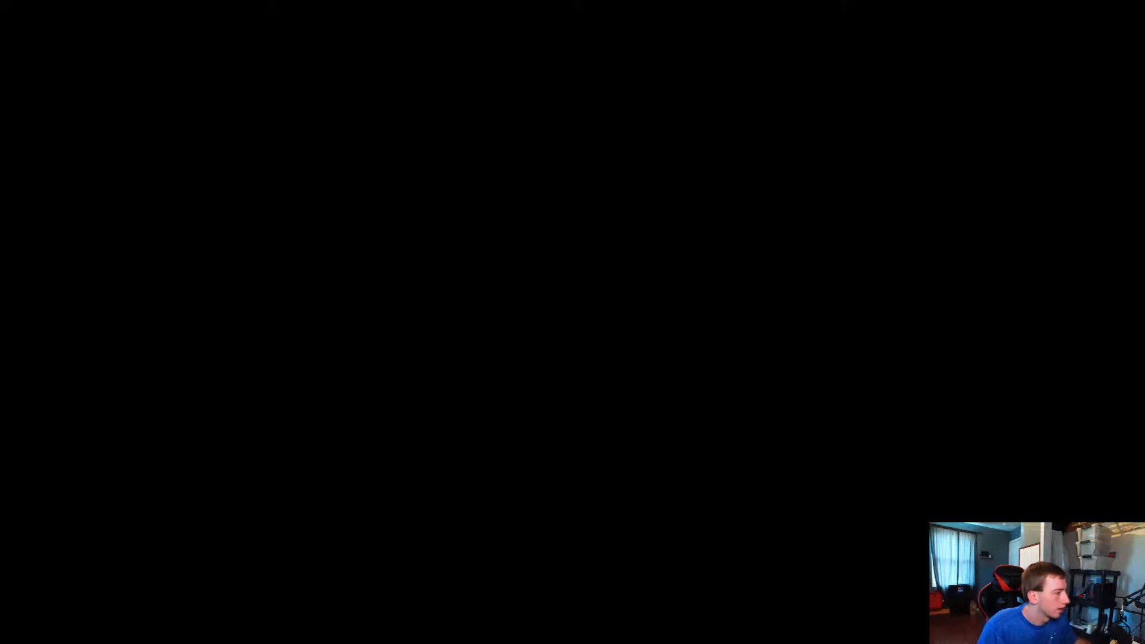
left_click(731, 207)
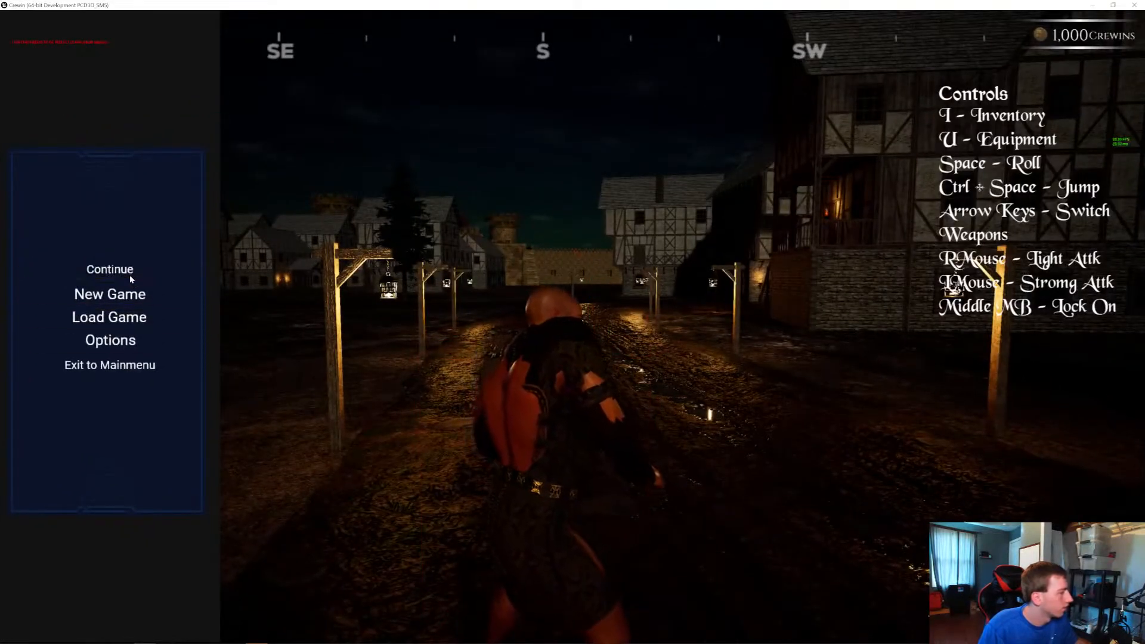
Resume the game and run along the lamp-lit village street, examining the lighting, night sky and frame rate
left_click(130, 274)
key("w")
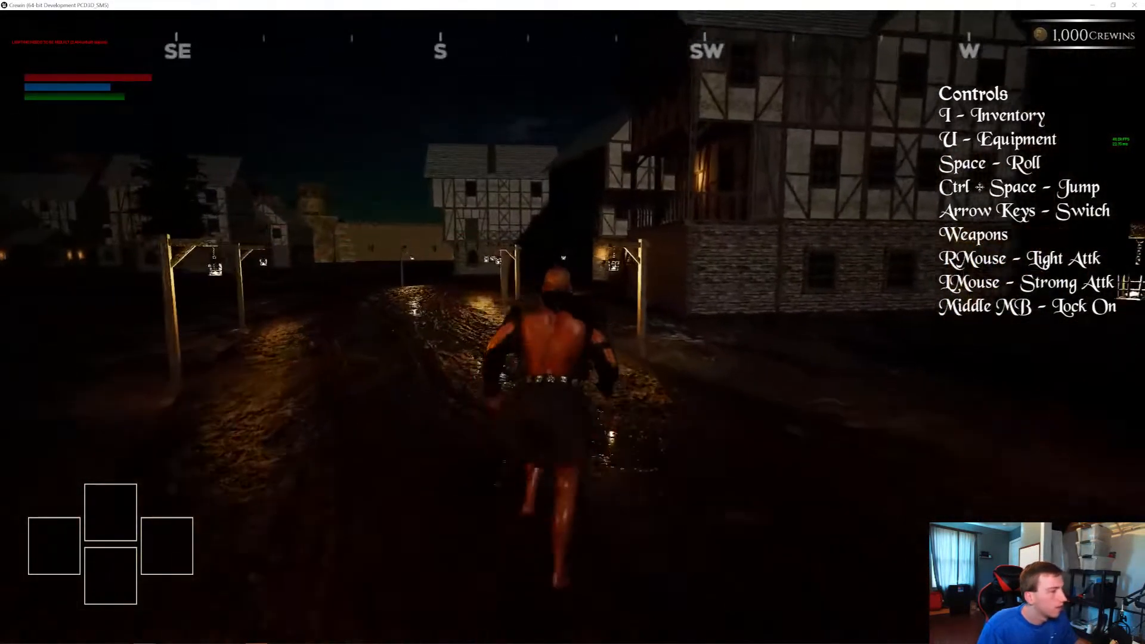
key("a")
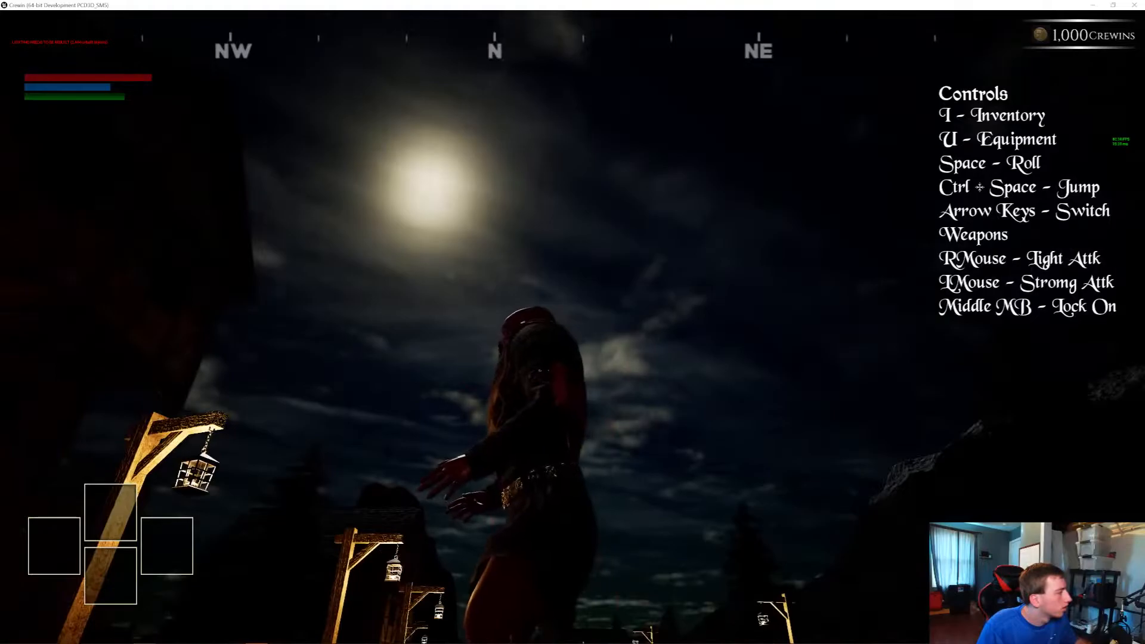
key("w")
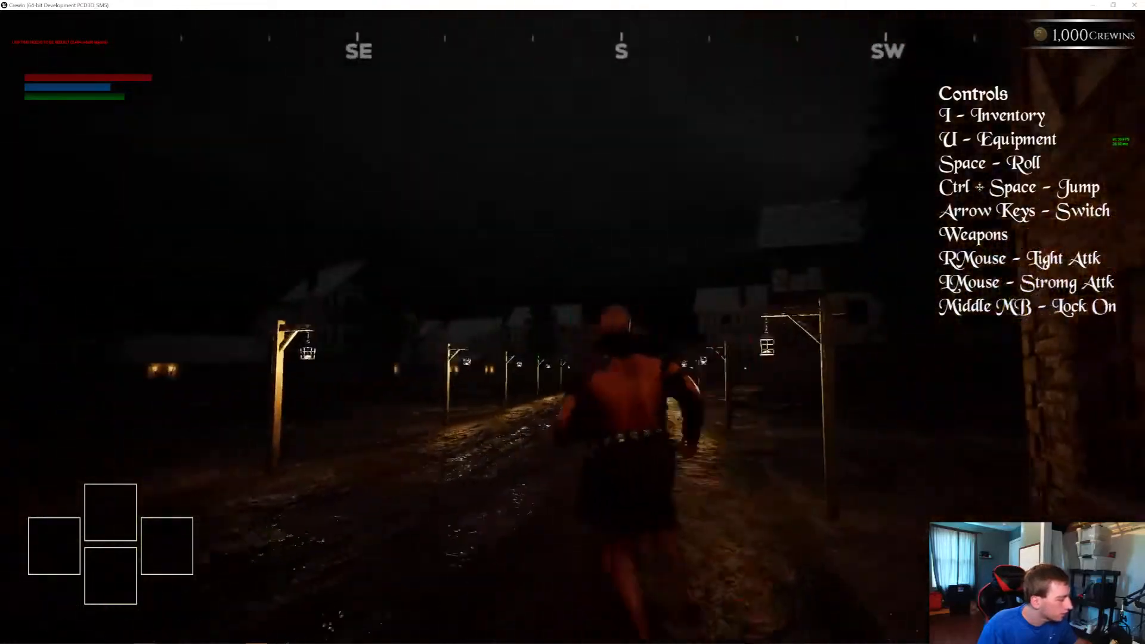
Set Bloom Quality to Pure Luminescence, save the options and maximize the game window
key("Escape")
left_click(110, 343)
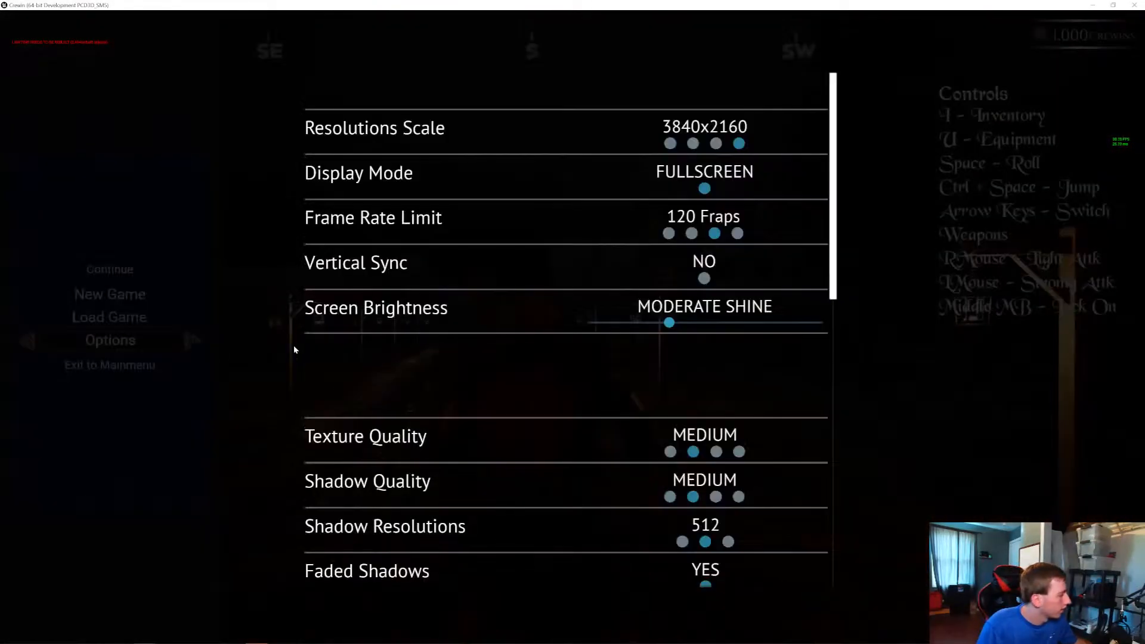
scroll(670, 403, "down", 10)
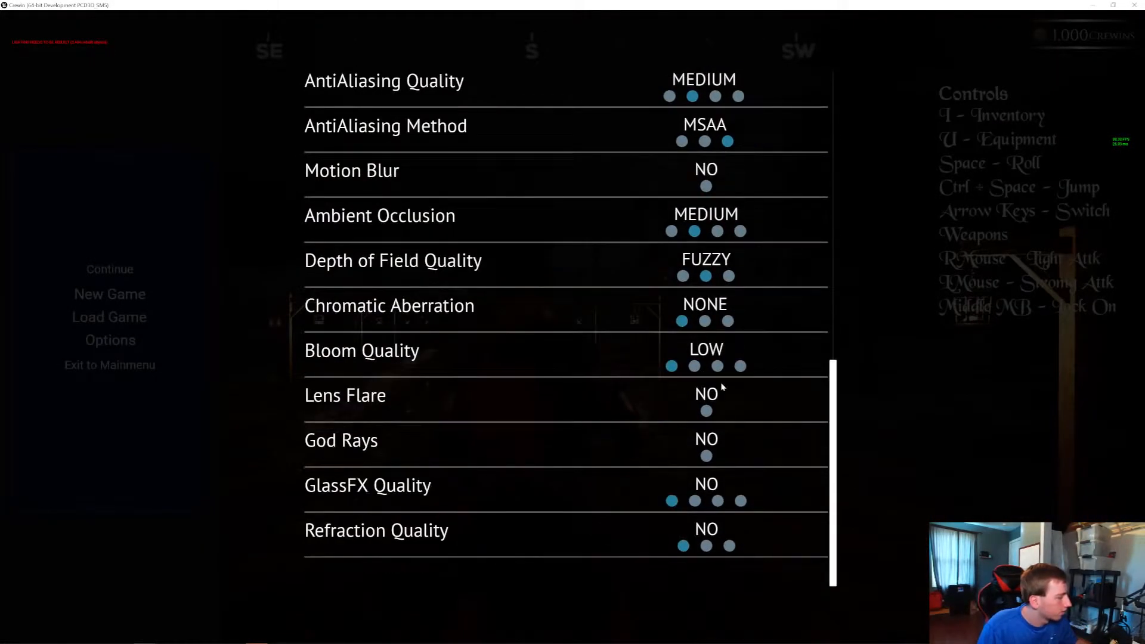
left_click(740, 366)
left_click(1047, 606)
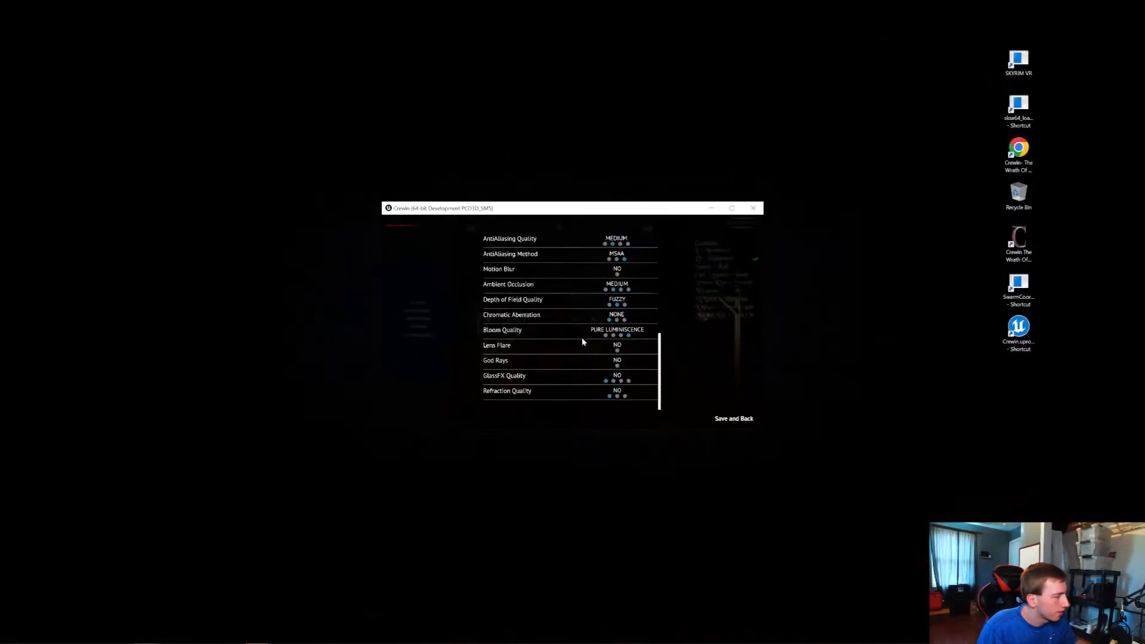
left_click(732, 209)
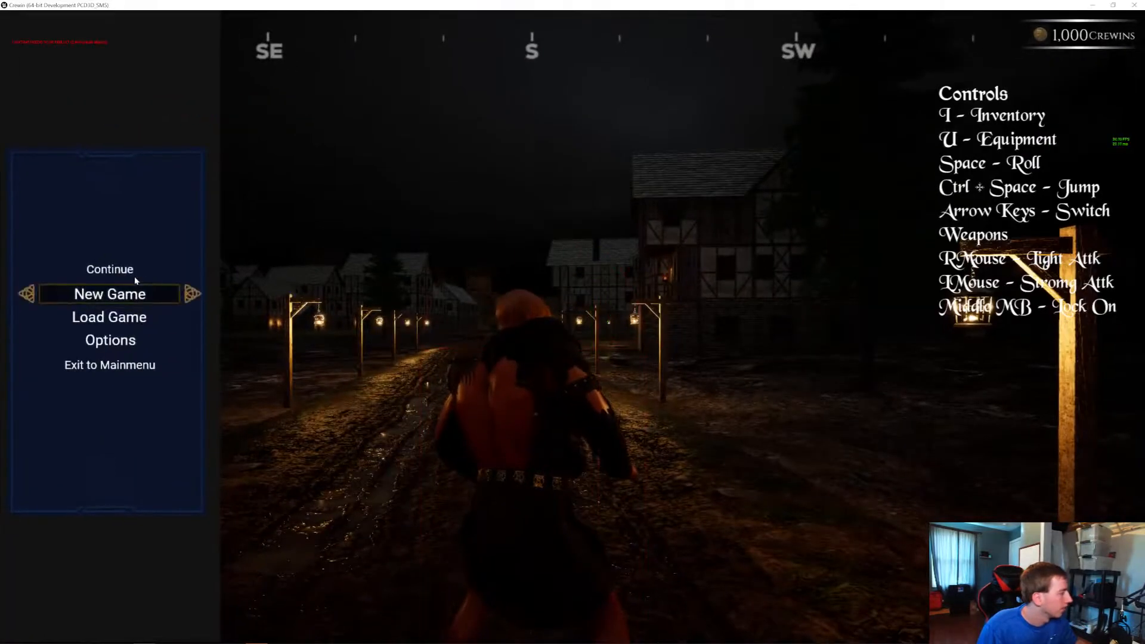
Resume the game and run down the village road to examine the lamp glow with the stronger bloom
left_click(134, 276)
key("w")
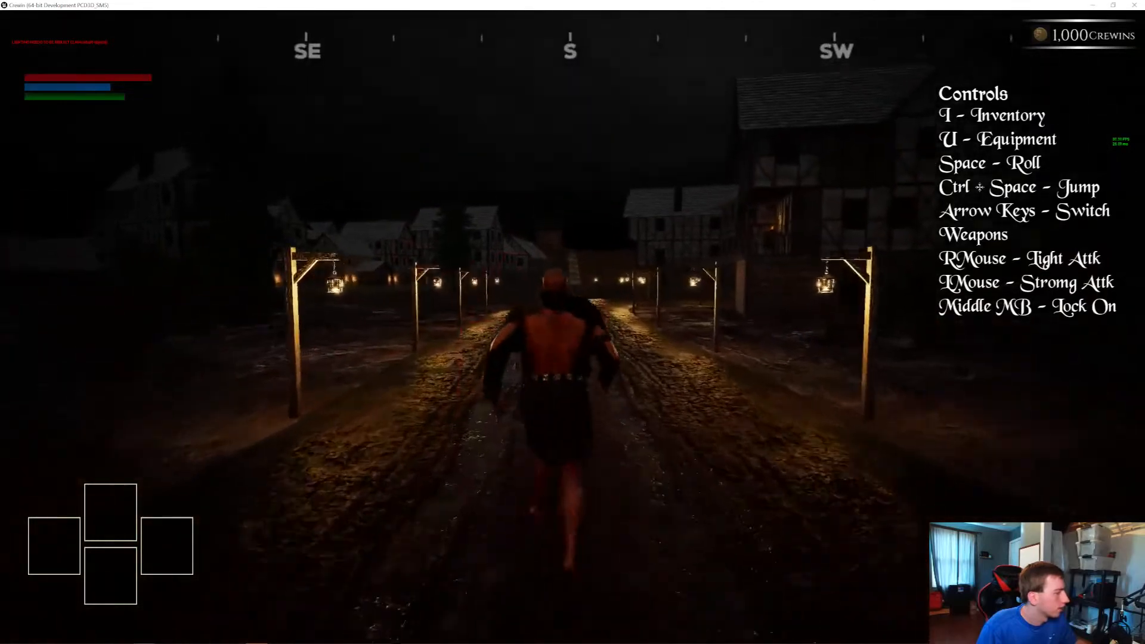
key("w")
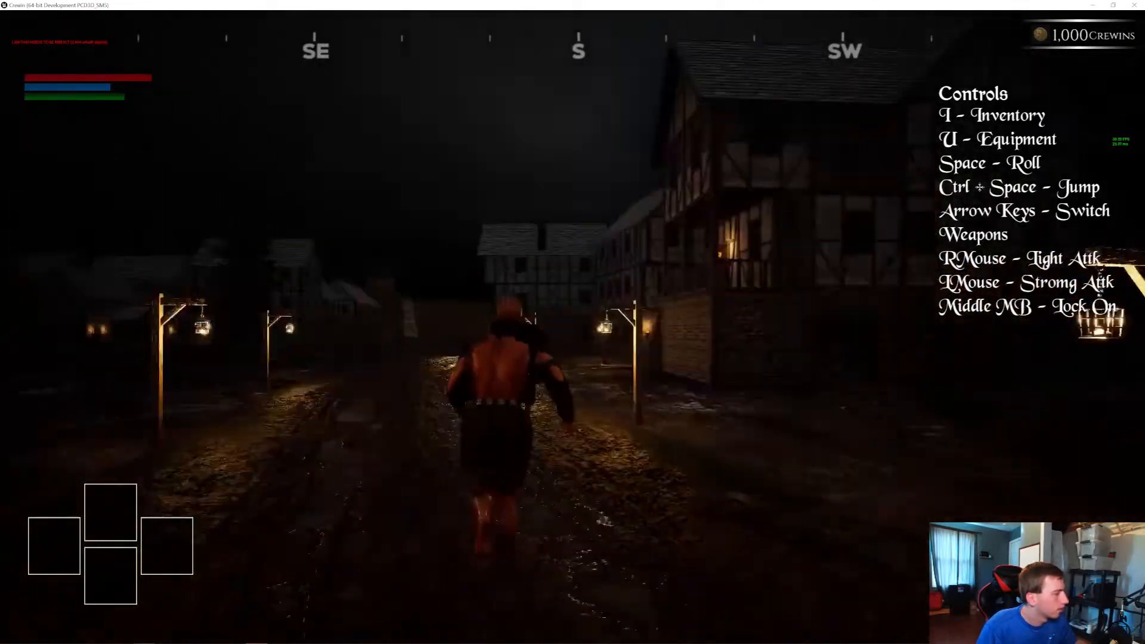
Run from the village across the unlit countryside to the castle gate, examining darkness, torch glow and frame rate
key("w")
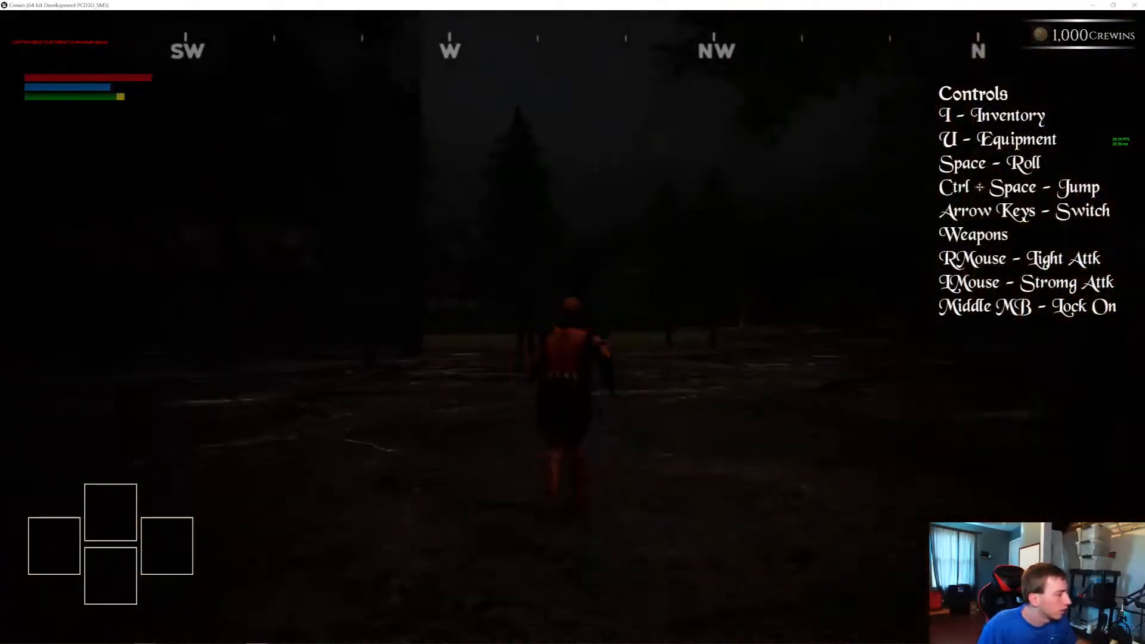
key("w")
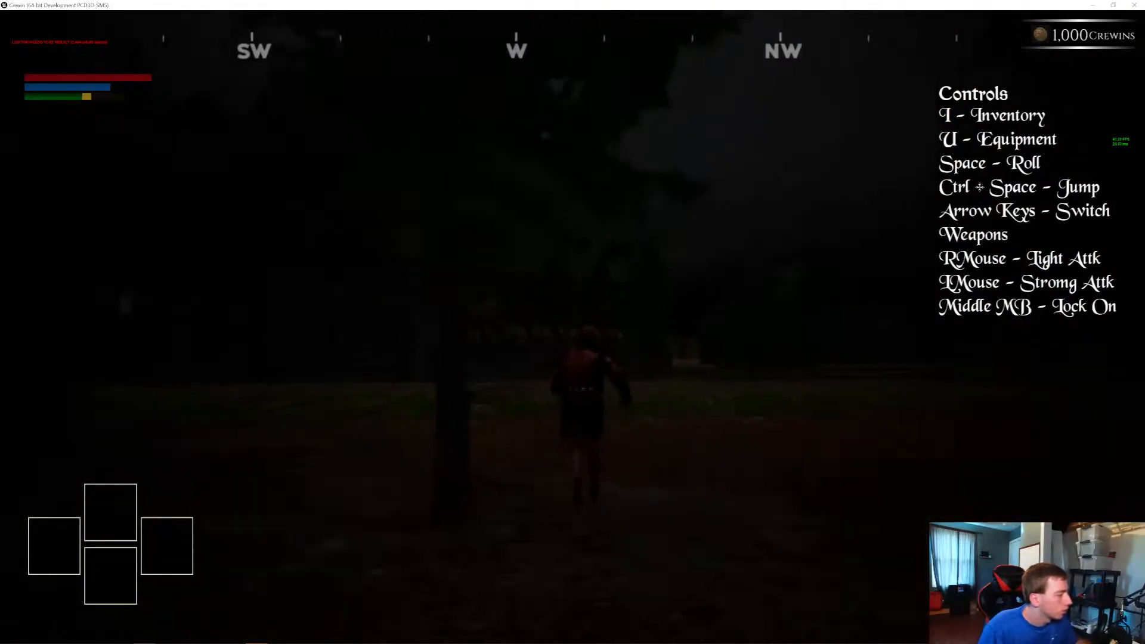
key("w")
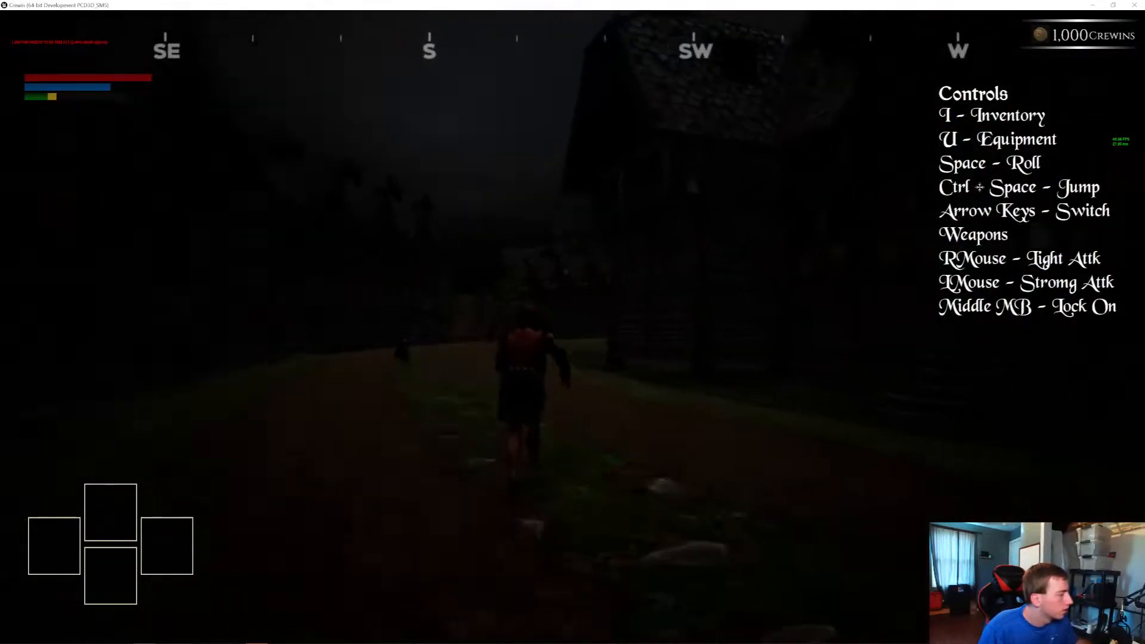
key("w")
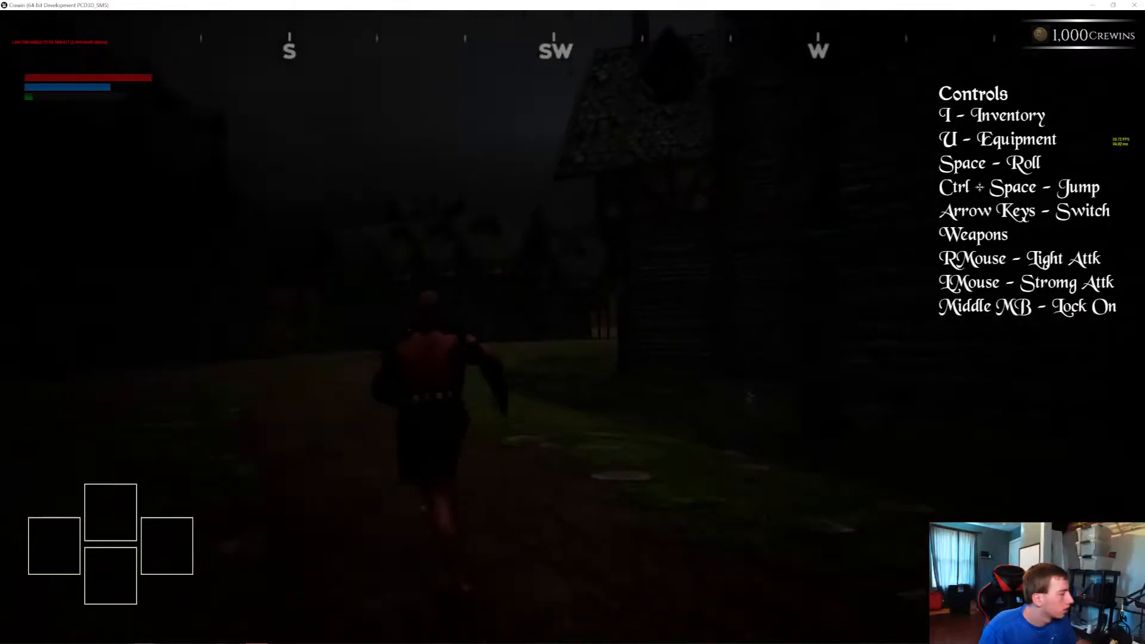
key("w")
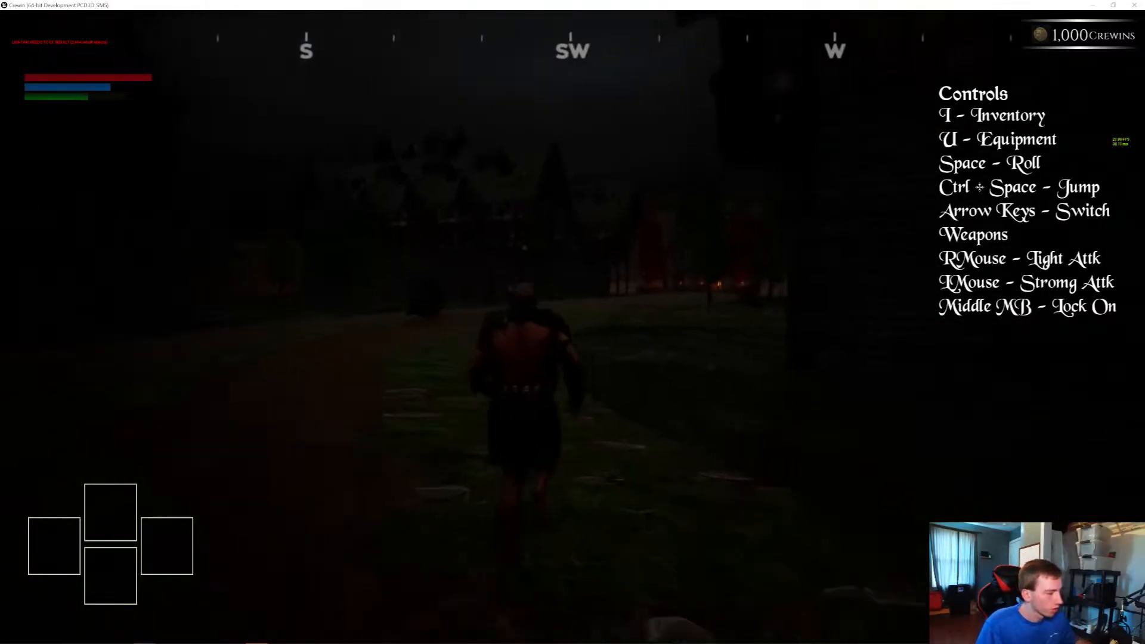
key("w")
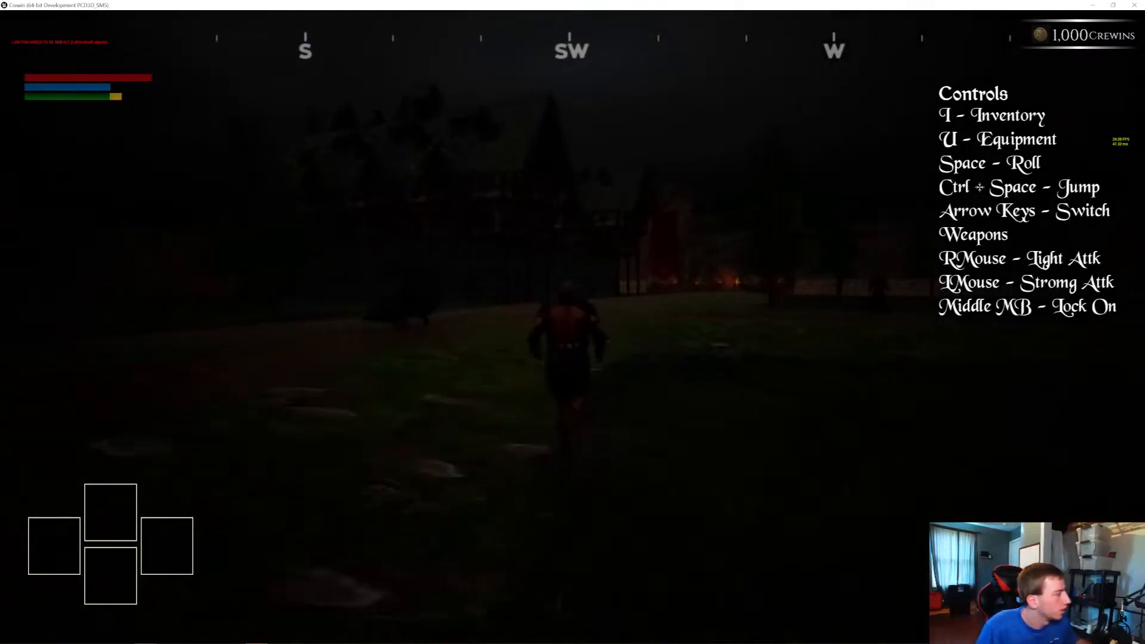
key("w")
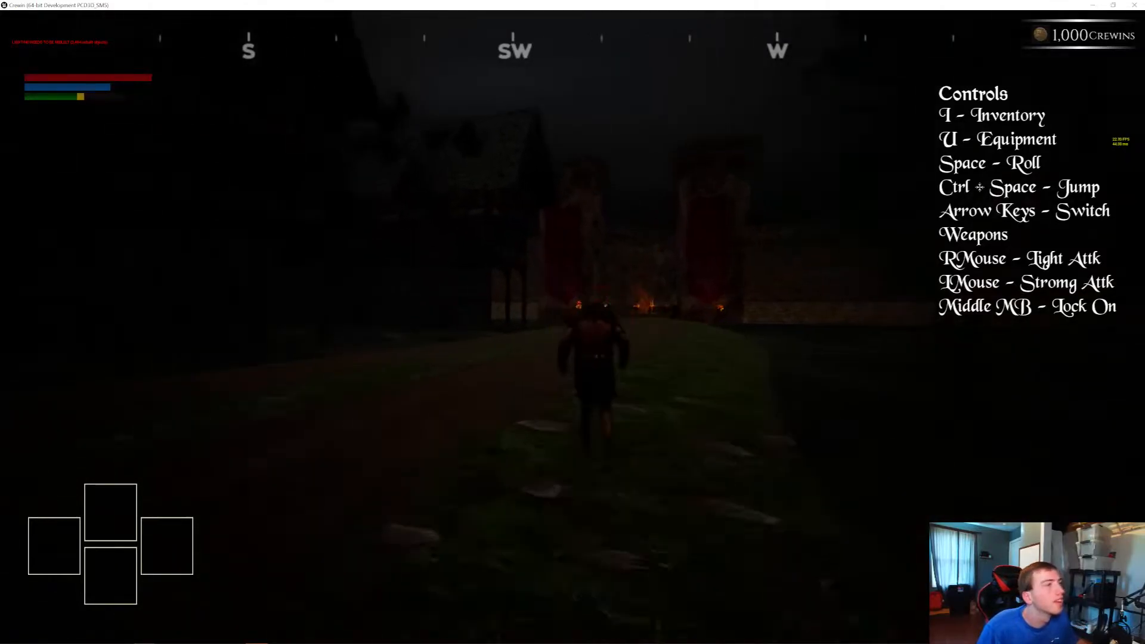
key("w")
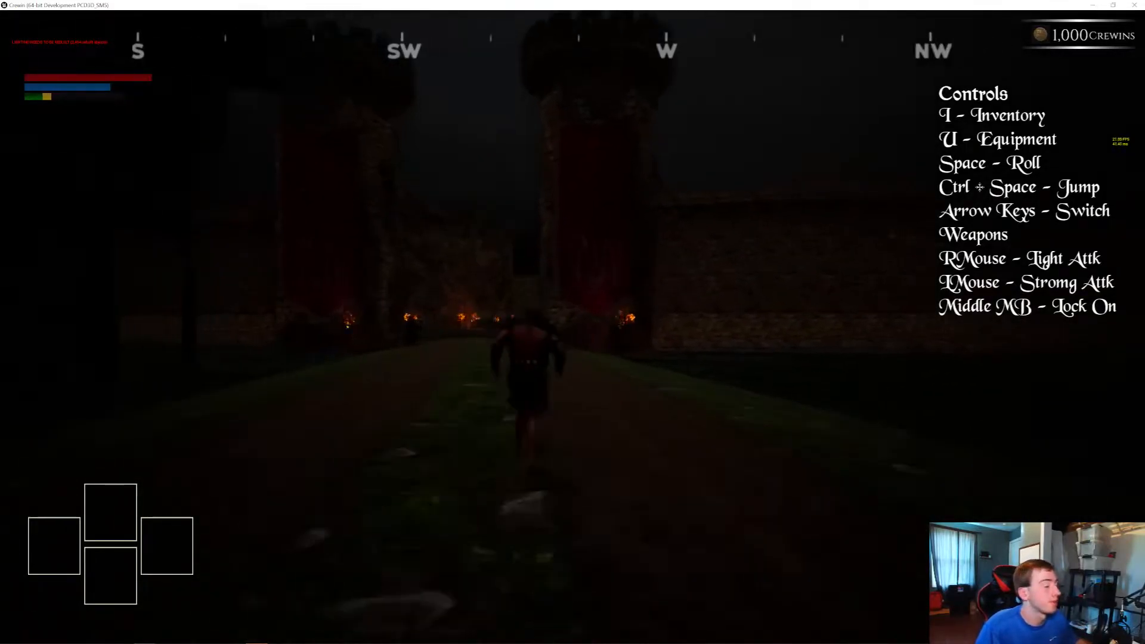
Run through the castle gate into the courtyard, examining torch glow and darkness inside the walls, and leave the running game
key("w")
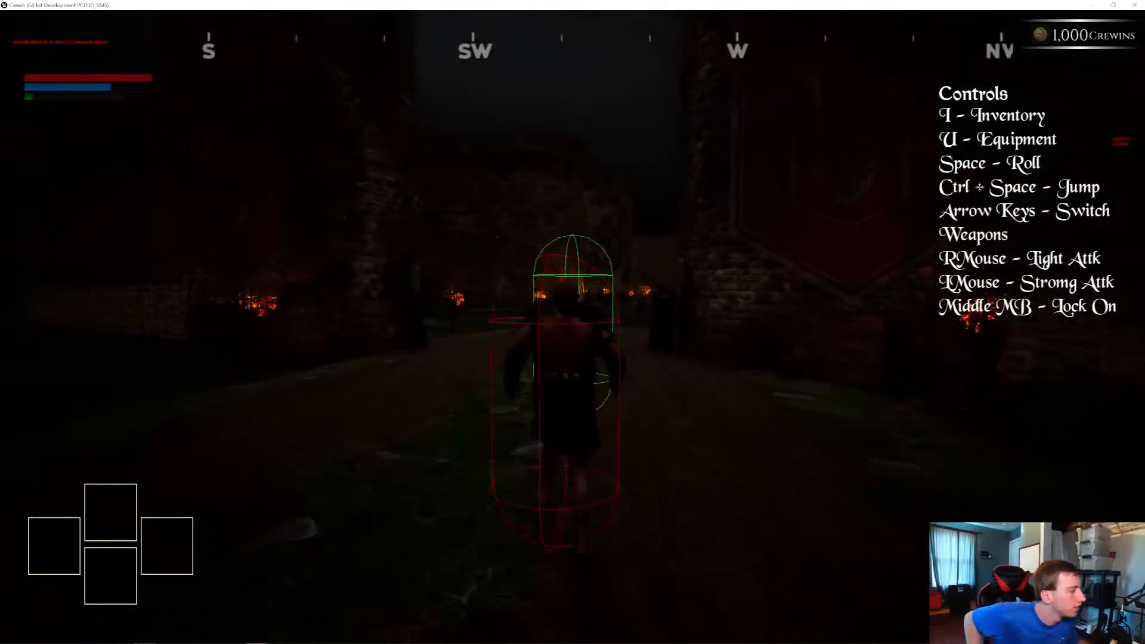
key("w")
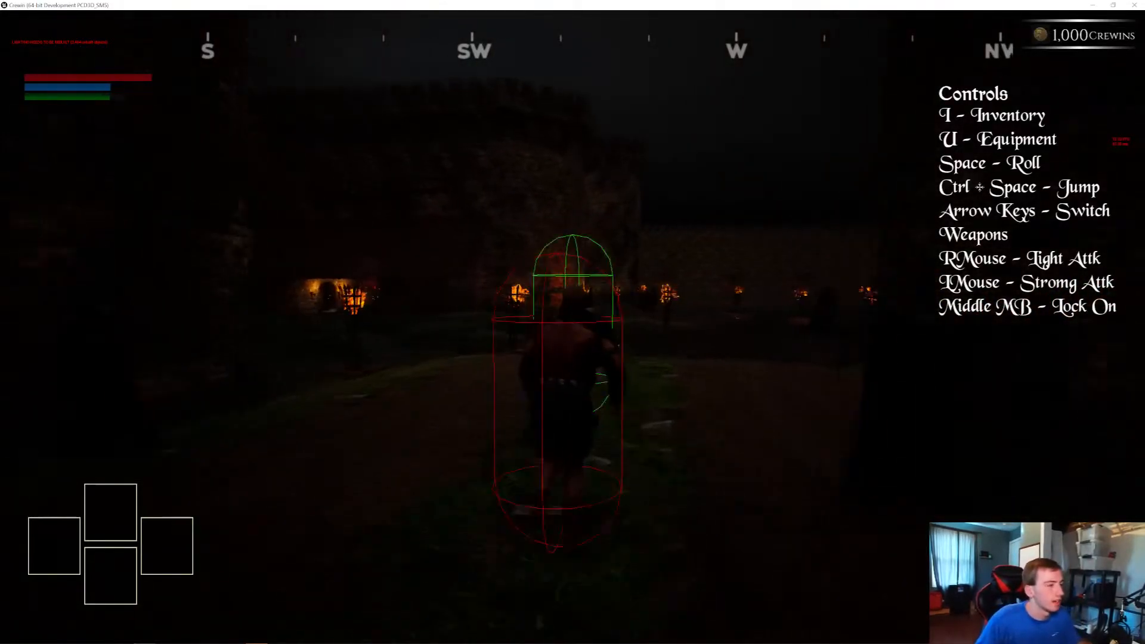
key("w")
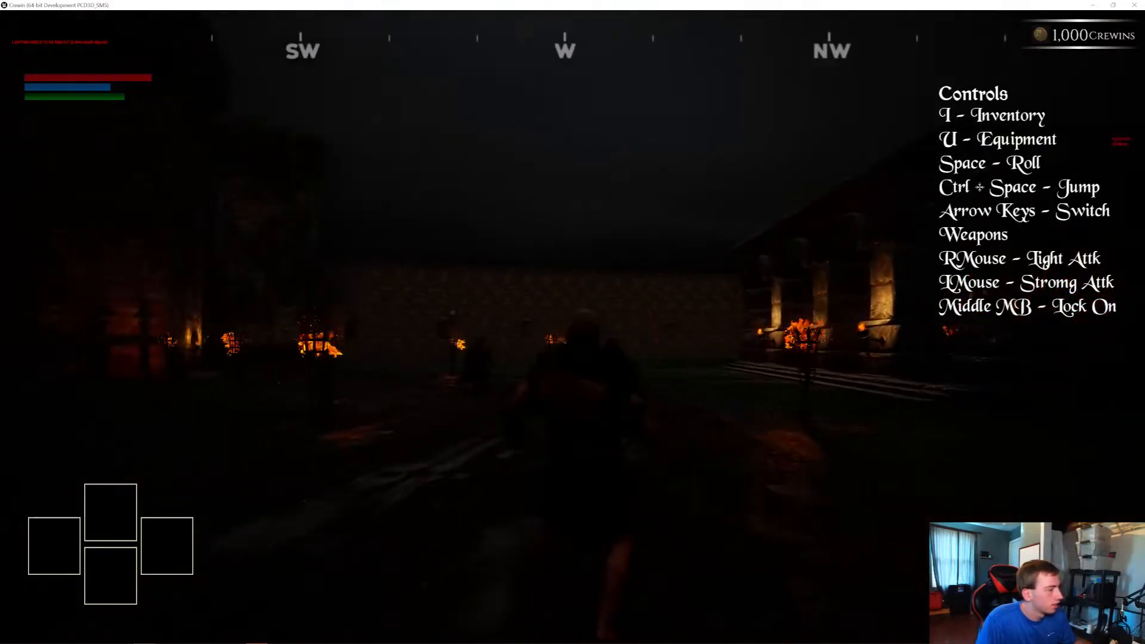
key("Escape")
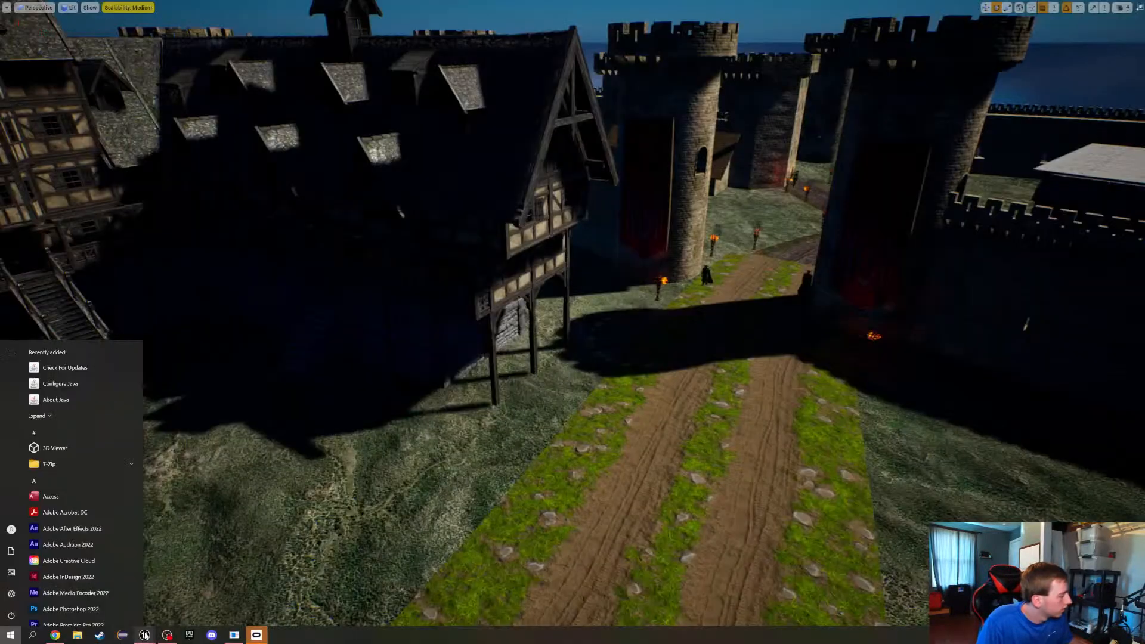
Dismiss the system's app list and minimize all open windows to show the desktop
mouse_move(159, 639)
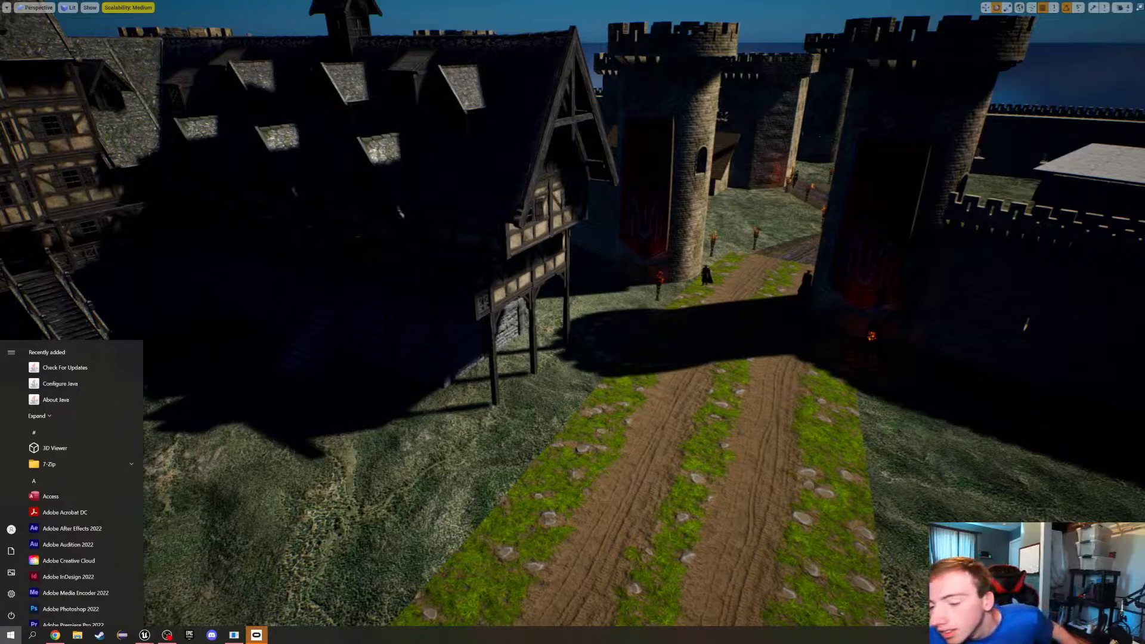
key("super")
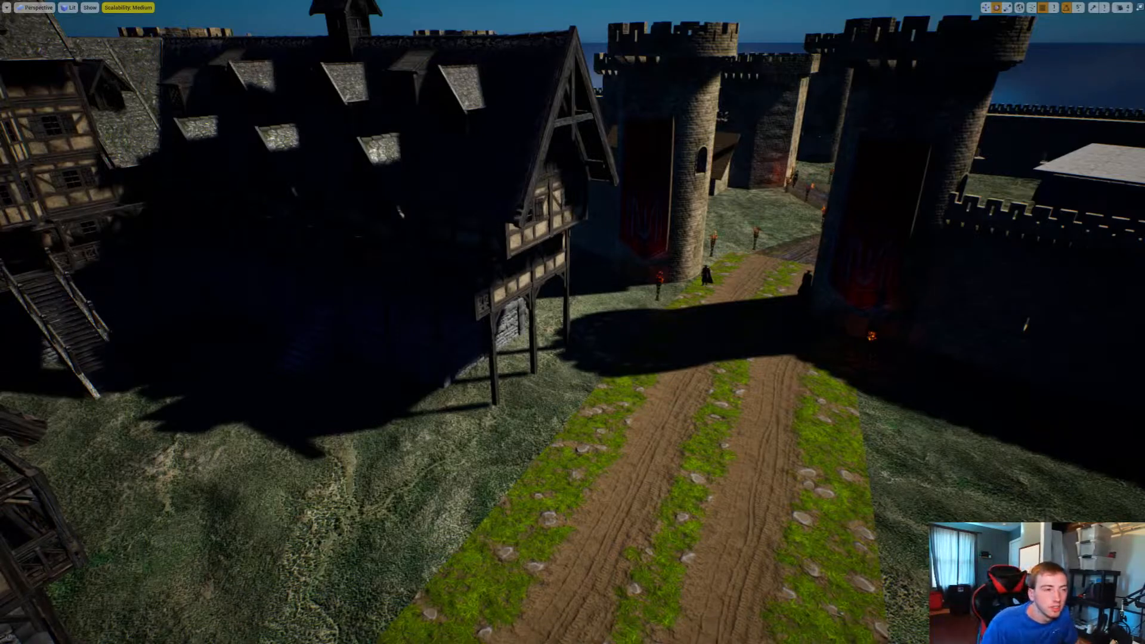
key("super+d")
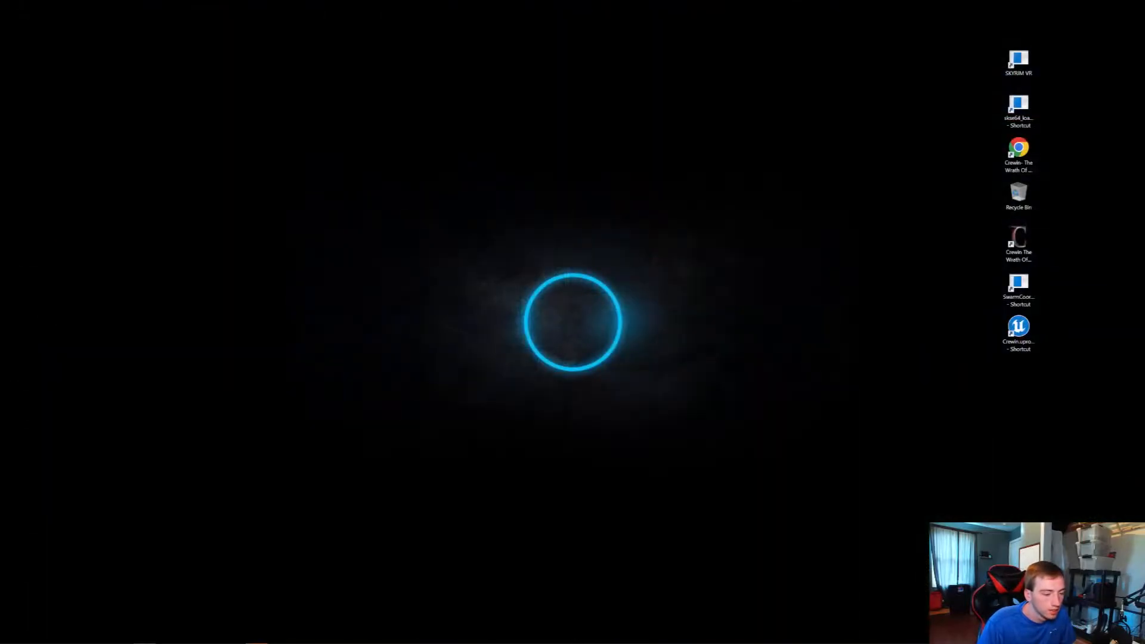